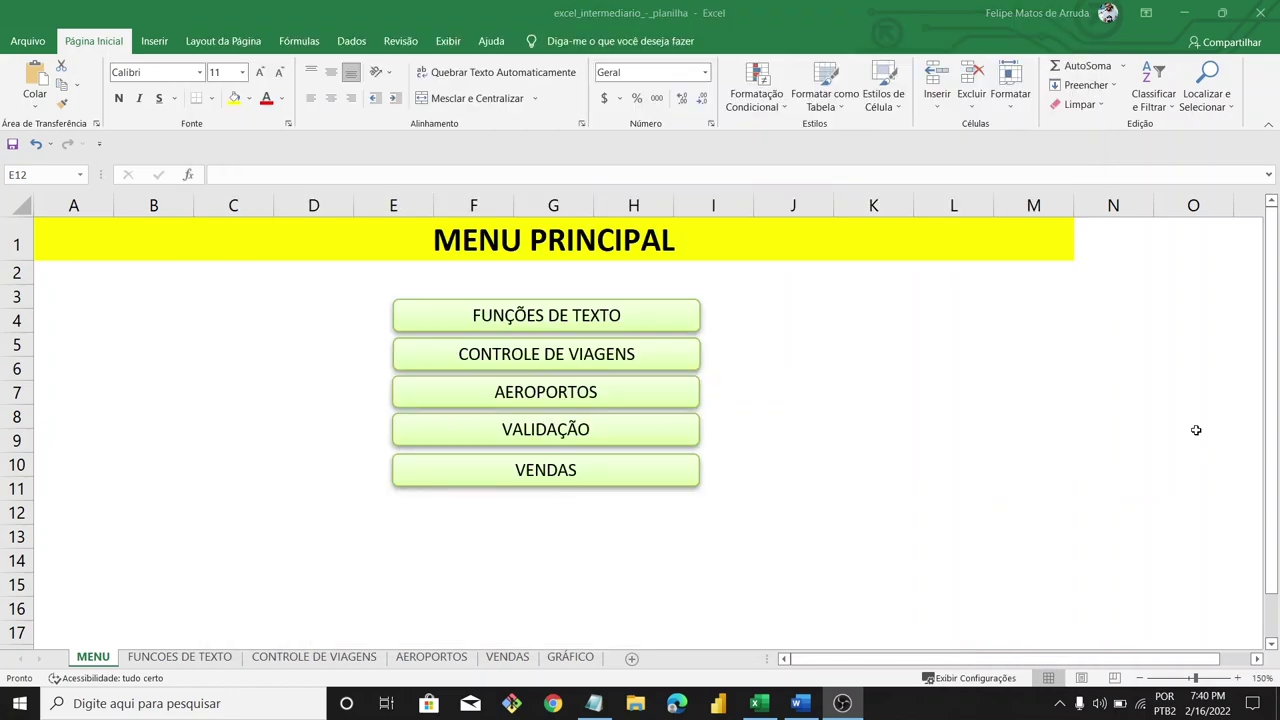
- Inspect the MENU sheet's cells D4:D11 and the FUNÇÕES DE TEXTO button shape
{"action": "left_click", "coordinate": [1056, 706]}
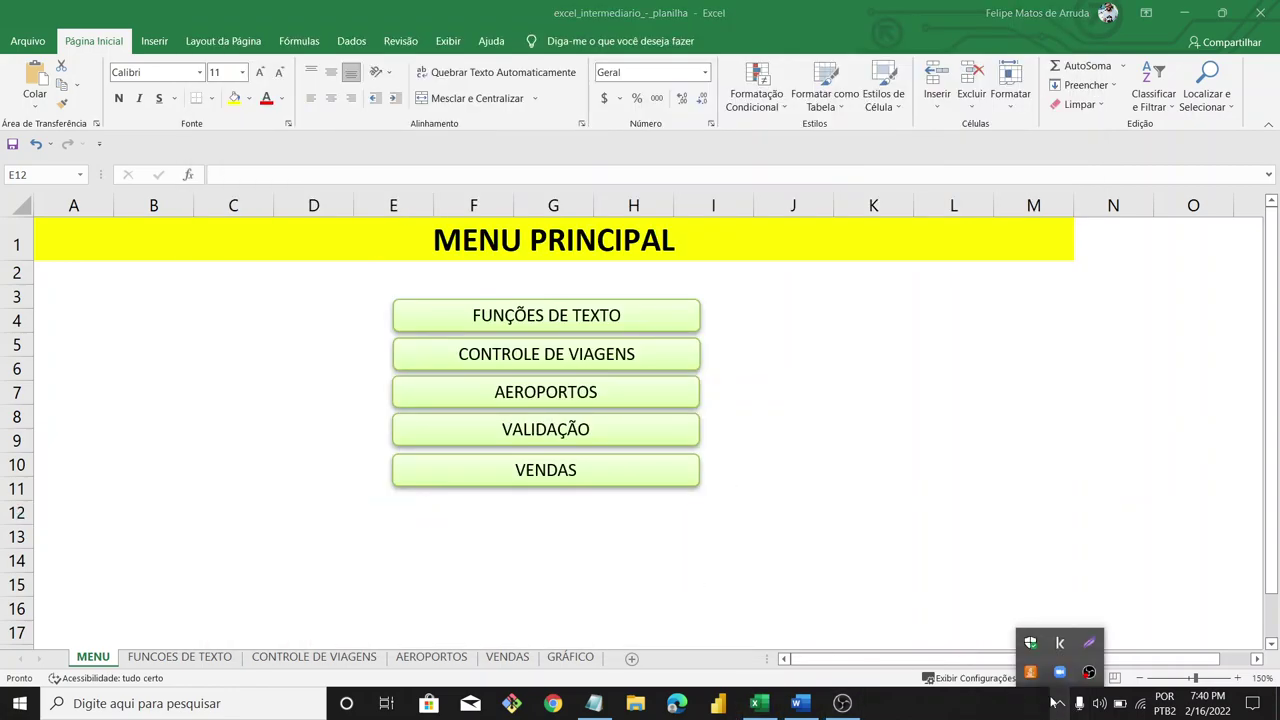
{"action": "left_click", "coordinate": [680, 568]}
{"action": "left_click_drag", "start_coordinate": [473, 537], "coordinate": [473, 512]}
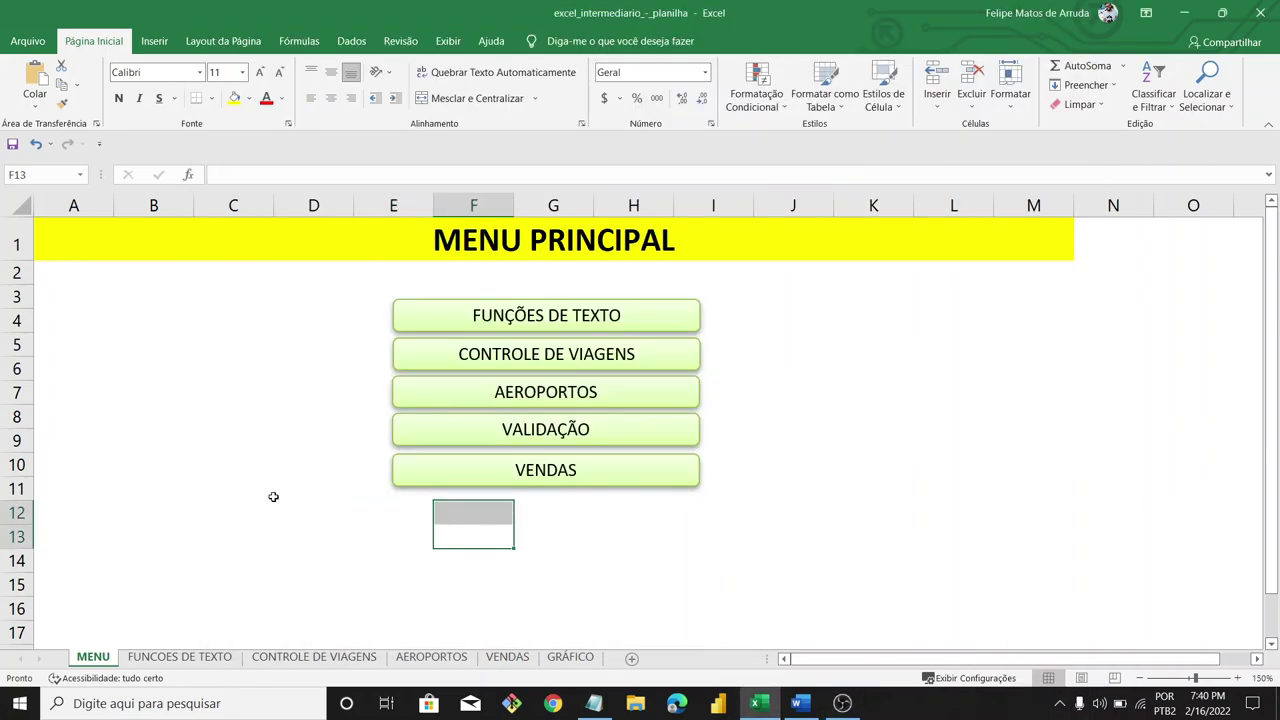
{"action": "left_click", "coordinate": [278, 416]}
{"action": "left_click", "coordinate": [275, 323]}
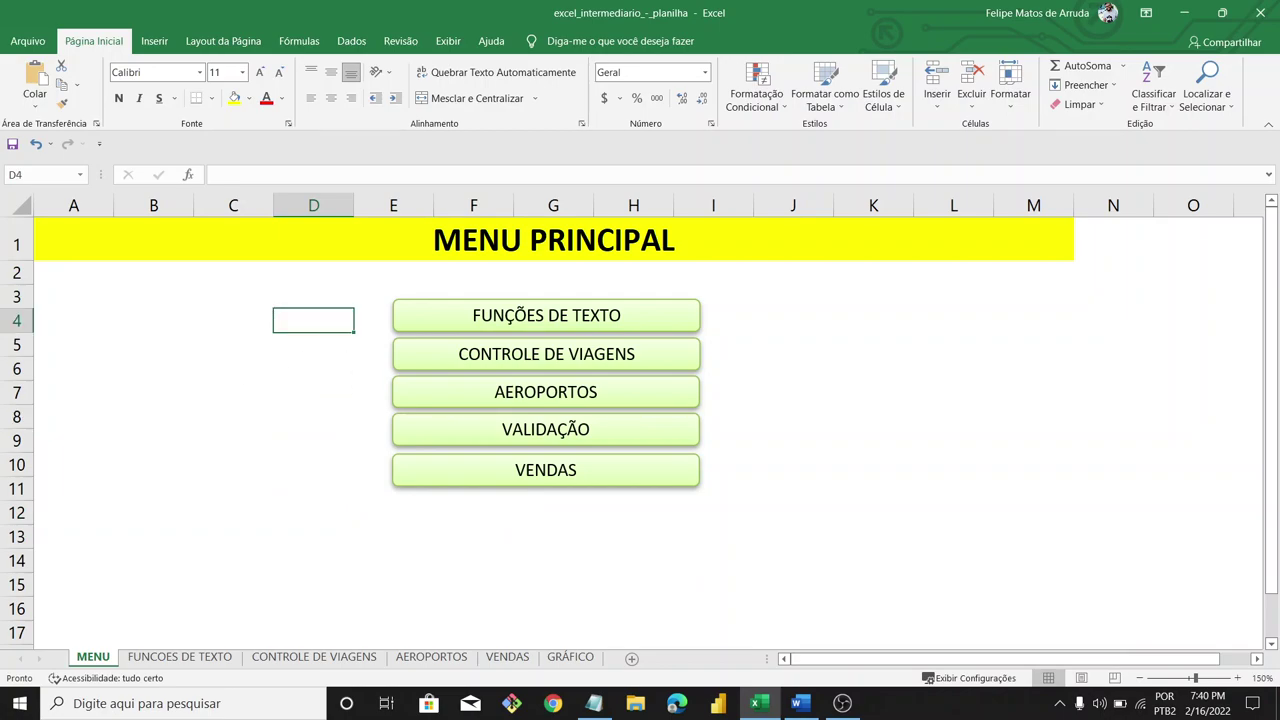
{"action": "left_click", "coordinate": [449, 322]}
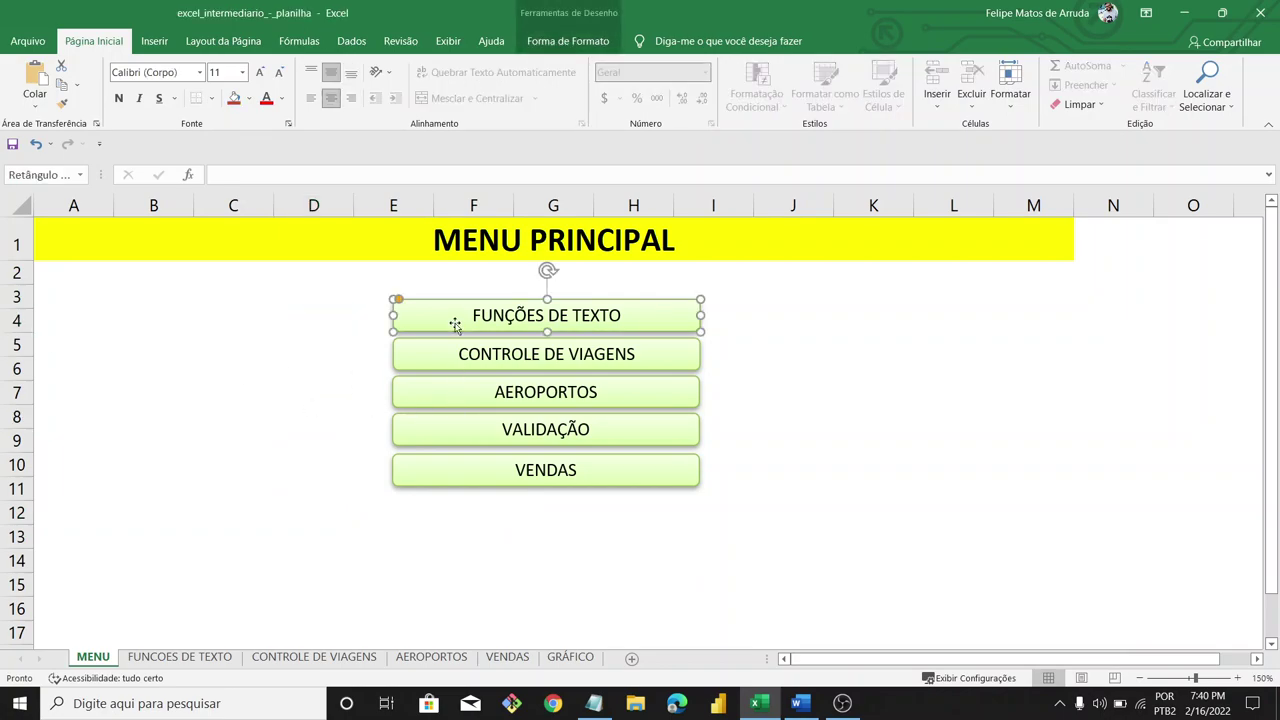
{"action": "left_click", "coordinate": [335, 420]}
{"action": "left_click", "coordinate": [327, 298]}
{"action": "left_click_drag", "start_coordinate": [314, 318], "coordinate": [330, 497]}
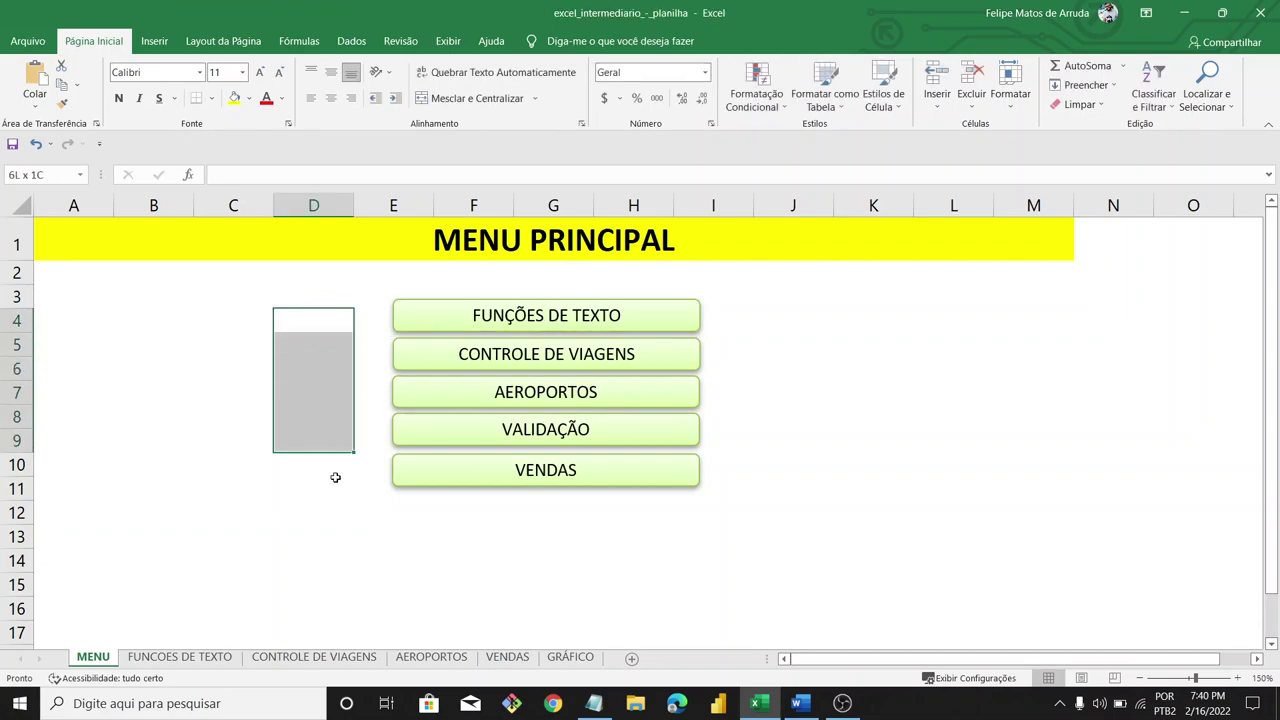
{"action": "left_click", "coordinate": [301, 301]}
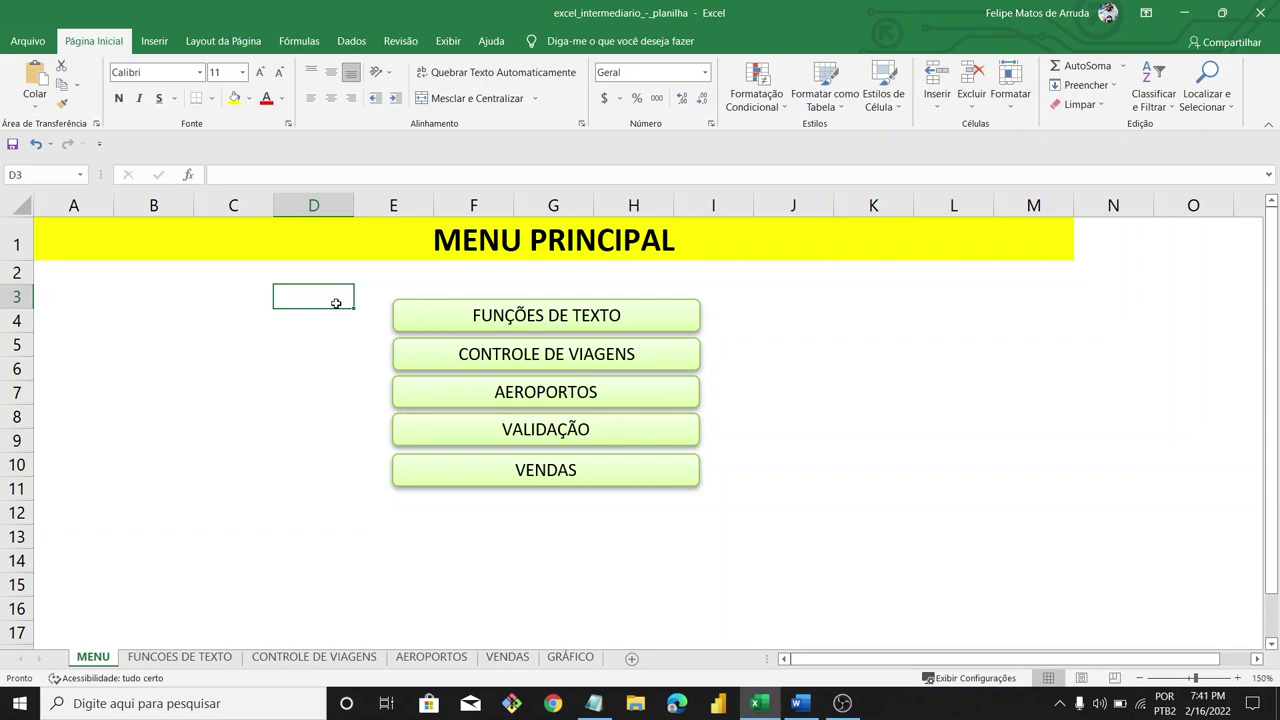
- Mark the blocks D2:J12 and B2:C11 around the menu and the MENU PRINCIPAL title
{"action": "mouse_move", "coordinate": [317, 271]}
{"action": "left_mouse_down"}
{"action": "mouse_move", "coordinate": [809, 520]}
{"action": "mouse_move", "coordinate": [749, 510]}
{"action": "mouse_move", "coordinate": [777, 514]}
{"action": "left_mouse_up"}
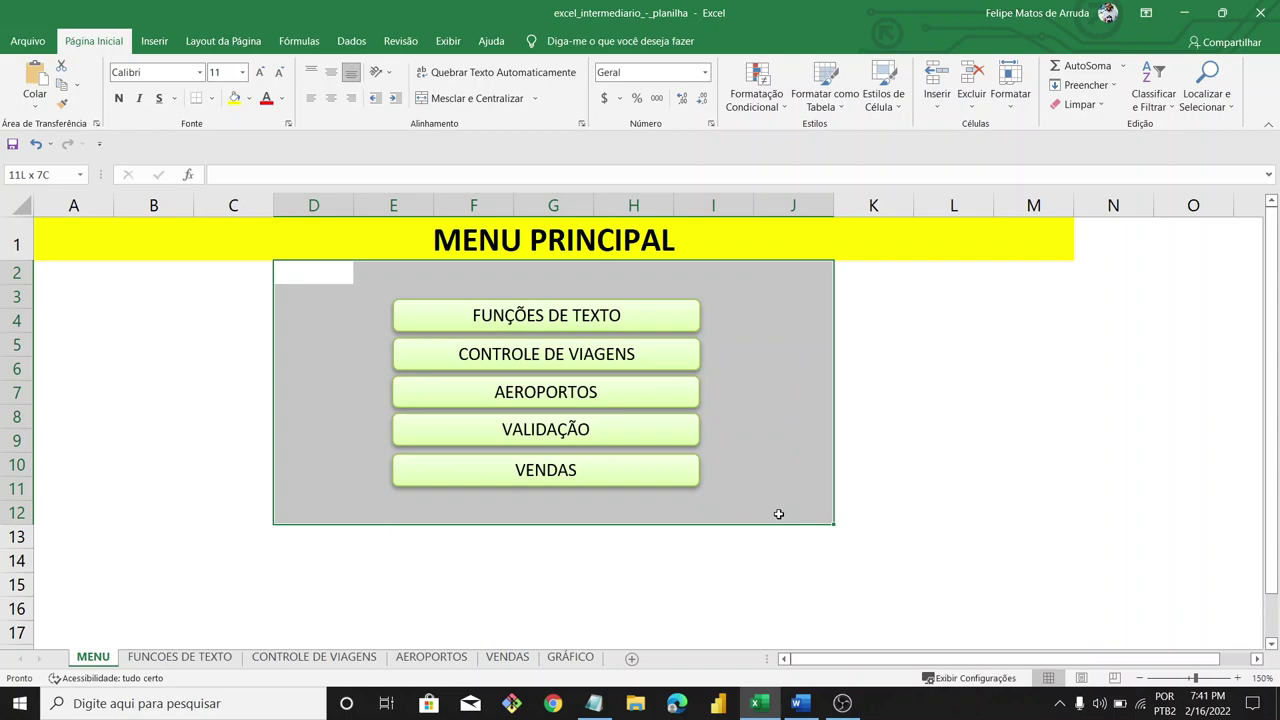
{"action": "left_click", "coordinate": [297, 287]}
{"action": "left_click_drag", "start_coordinate": [300, 271], "coordinate": [789, 512]}
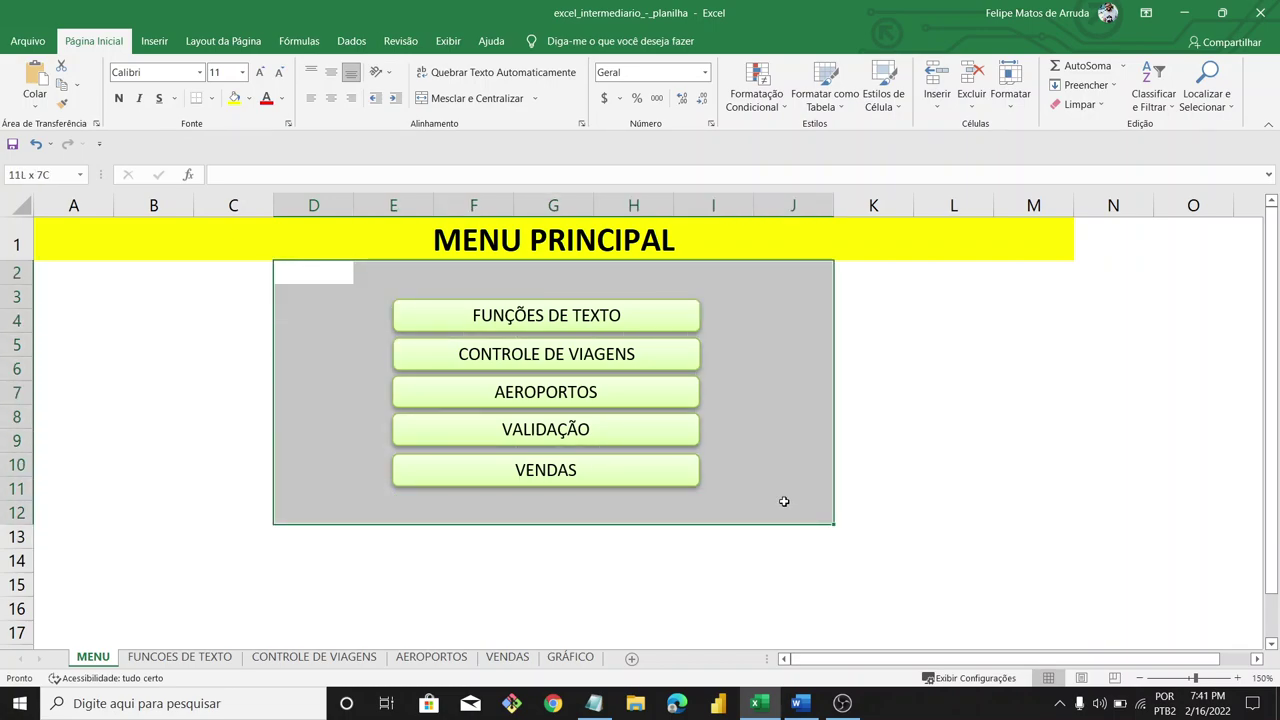
{"action": "left_click_drag", "start_coordinate": [789, 512], "coordinate": [768, 500]}
{"action": "left_click", "coordinate": [231, 388]}
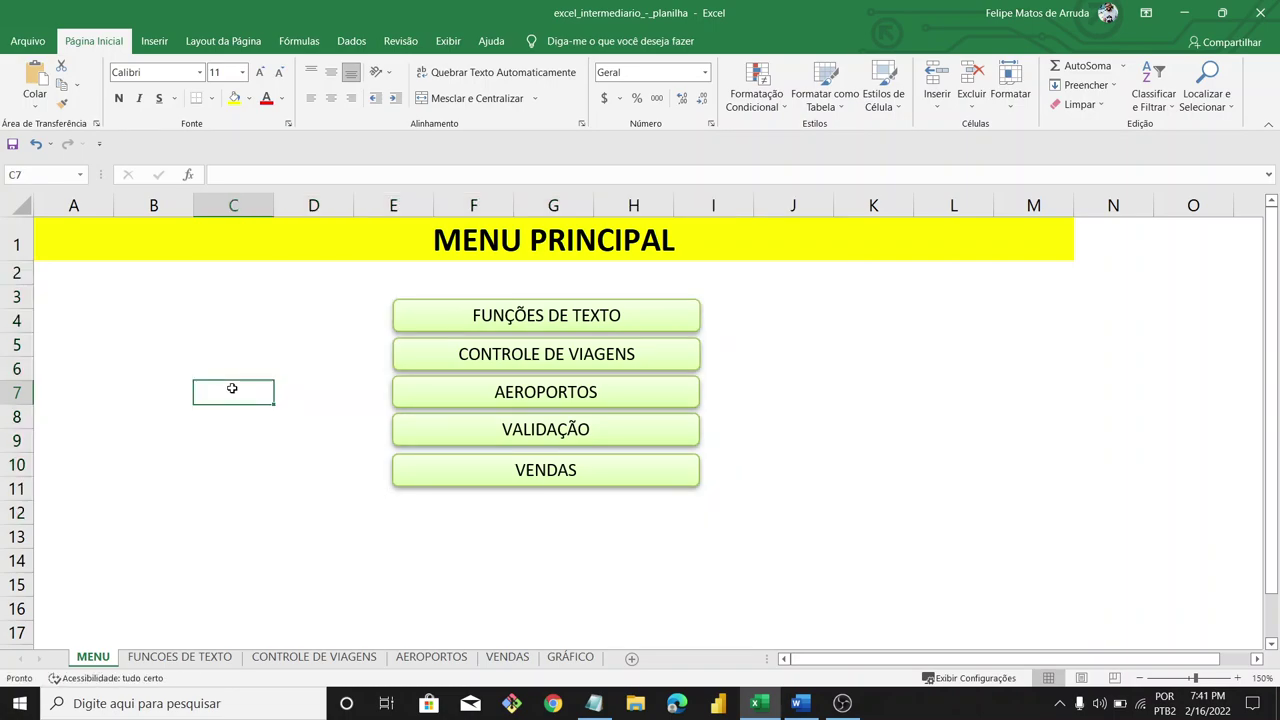
{"action": "mouse_move", "coordinate": [220, 266]}
{"action": "left_mouse_down"}
{"action": "mouse_move", "coordinate": [243, 625]}
{"action": "mouse_move", "coordinate": [155, 495]}
{"action": "mouse_move", "coordinate": [197, 491]}
{"action": "left_mouse_up"}
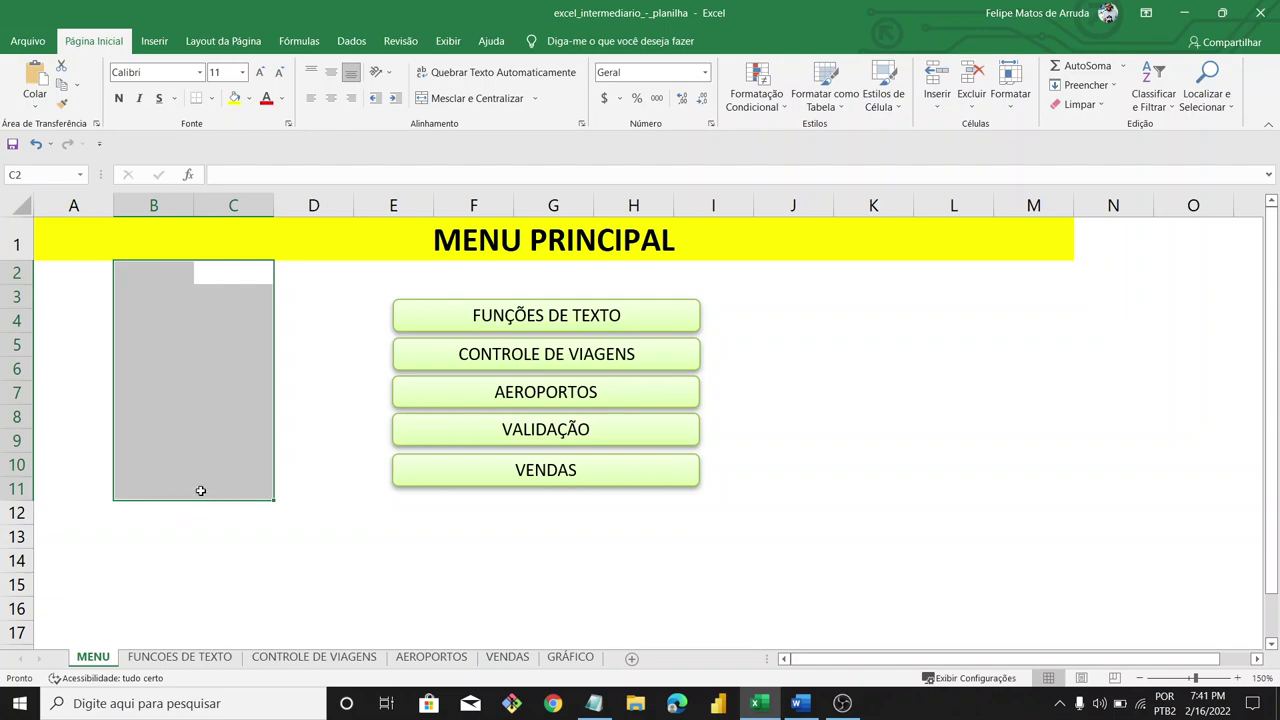
{"action": "left_click", "coordinate": [329, 420]}
{"action": "left_click", "coordinate": [500, 238]}
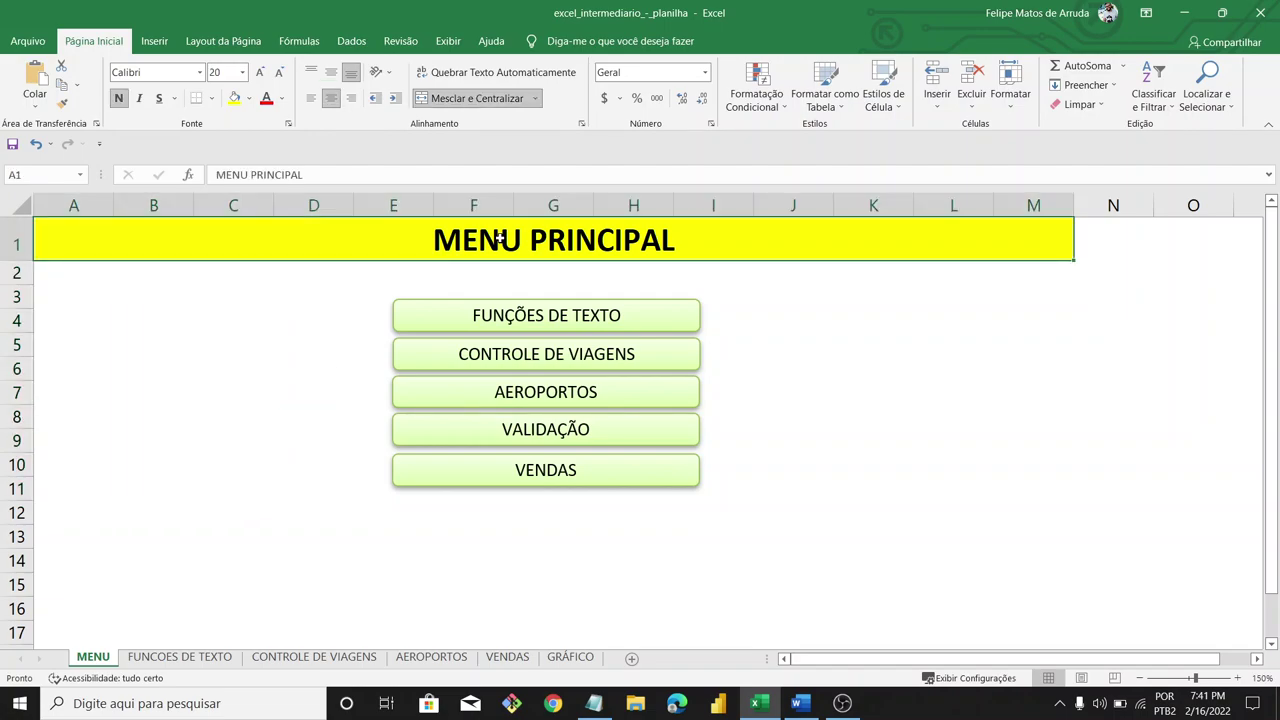
{"action": "double_click", "coordinate": [535, 317]}
{"action": "left_click", "coordinate": [371, 346]}
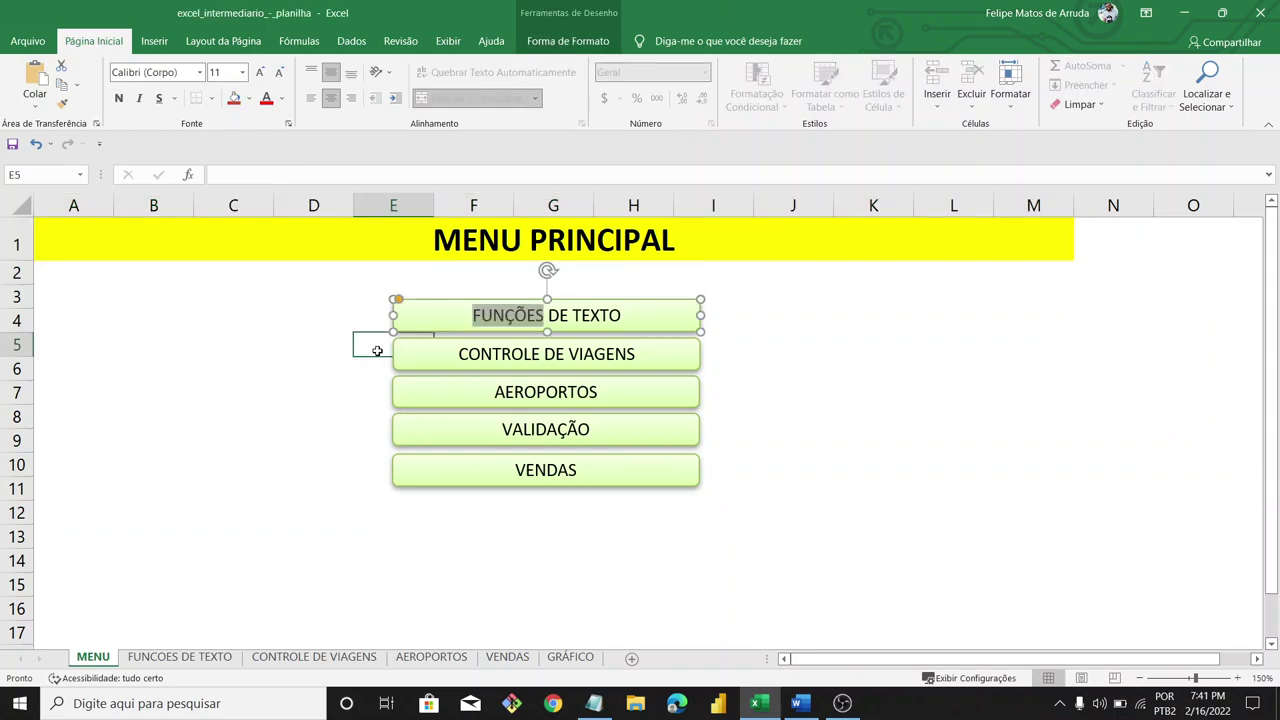
- Glance at the FUNCOES DE TEXTO and CONTROLE DE VIAGENS sheets, then return to MENU
{"action": "left_click", "coordinate": [180, 657]}
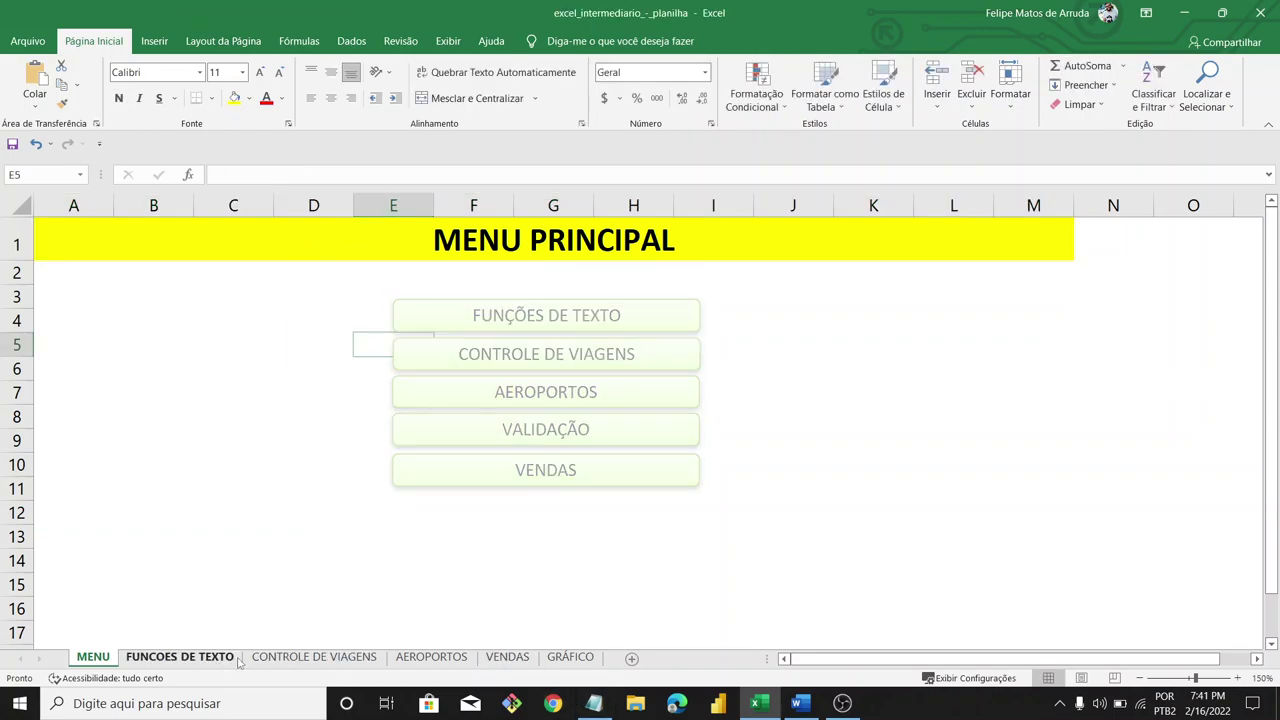
{"action": "left_click", "coordinate": [300, 657]}
{"action": "left_click", "coordinate": [95, 658]}
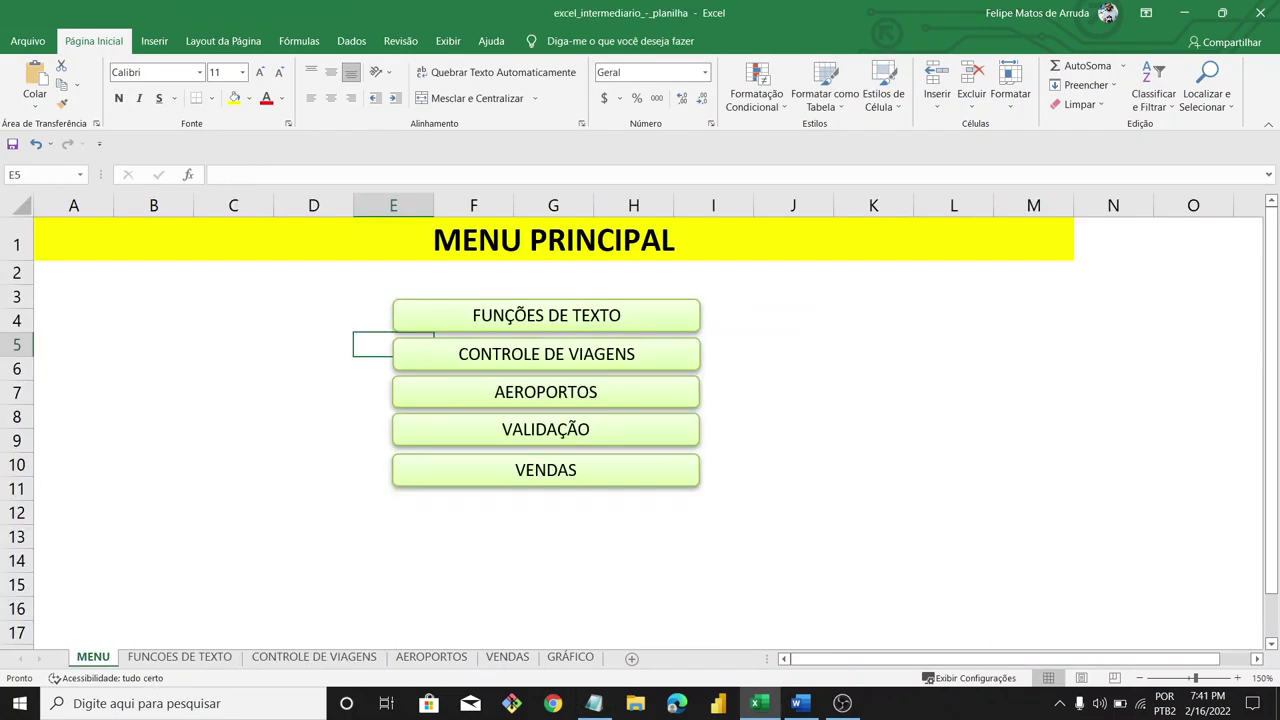
{"action": "left_click", "coordinate": [797, 703]}
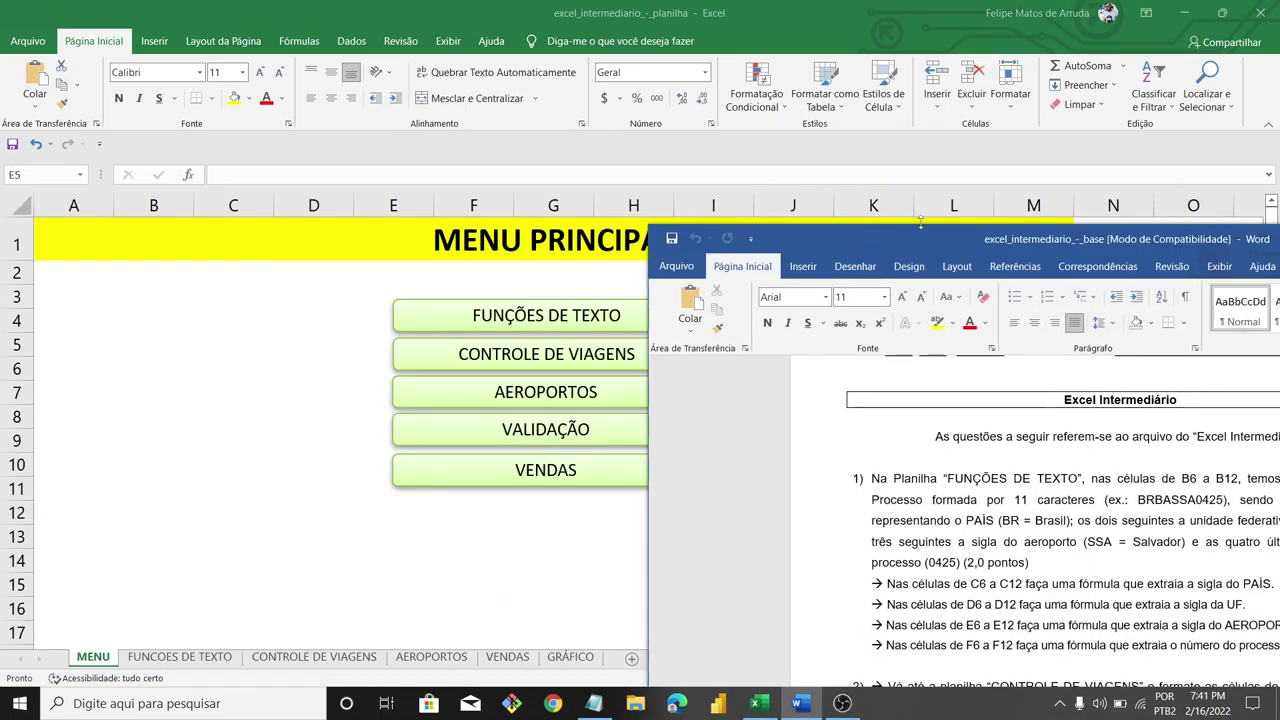
- Maximize the Excel Intermediário exercise document and skim its opening questions
{"action": "left_click_drag", "start_coordinate": [880, 238], "coordinate": [280, 5]}
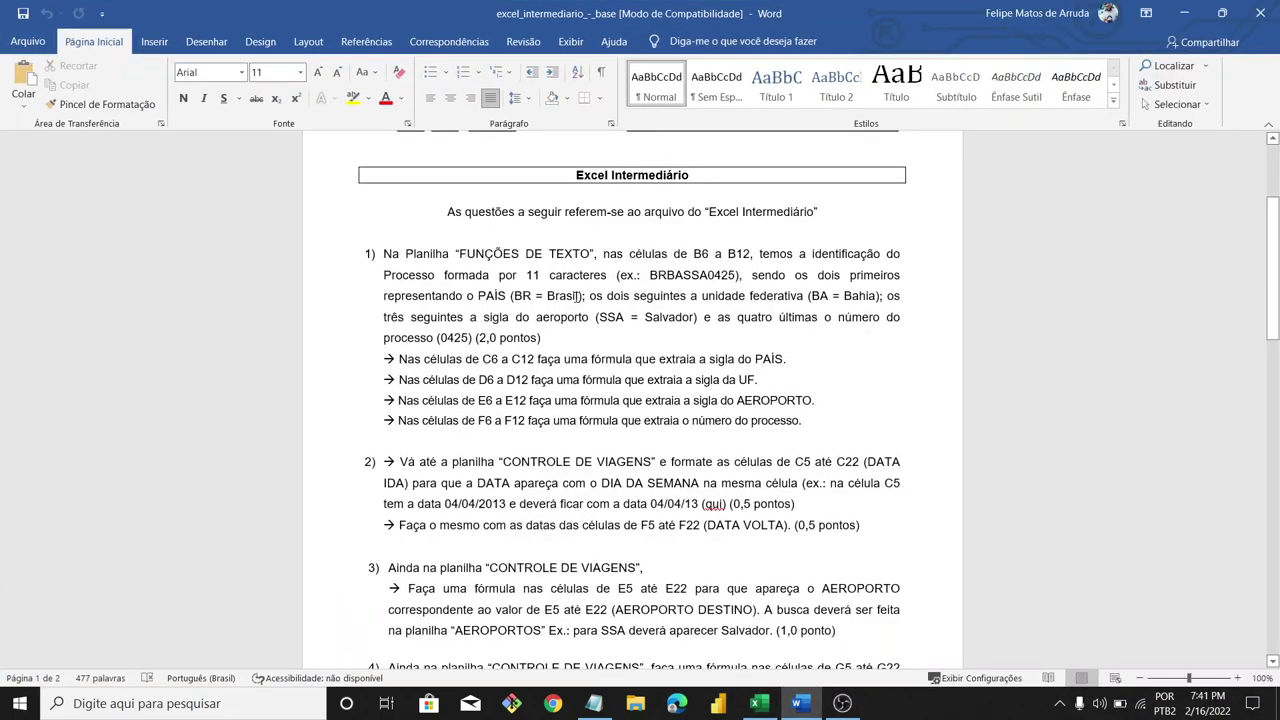
{"action": "scroll", "coordinate": [588, 198], "scroll_direction": "down", "scroll_amount": 4}
{"action": "scroll", "coordinate": [595, 203], "scroll_direction": "up", "scroll_amount": 2}
{"action": "scroll", "coordinate": [600, 206], "scroll_direction": "up", "scroll_amount": 2}
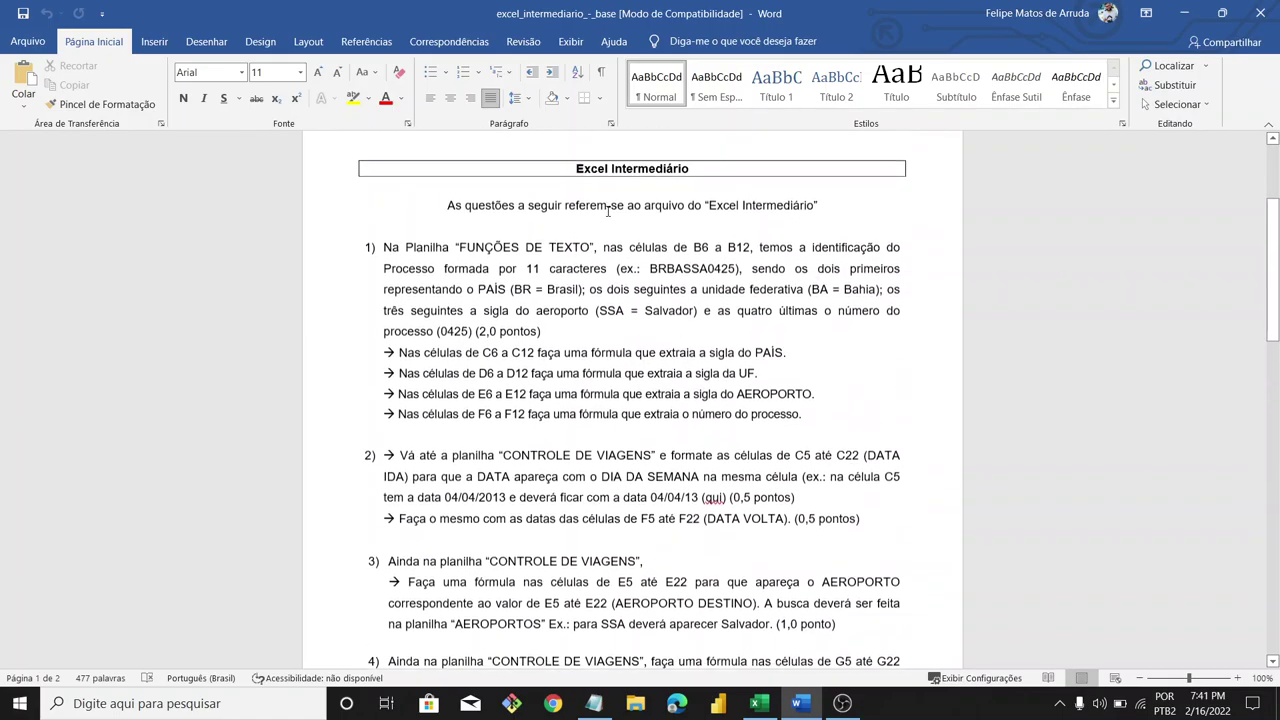
{"action": "scroll", "coordinate": [608, 212], "scroll_direction": "down", "scroll_amount": 2}
- Scroll down through all seven questions and back up, then bring OBS forward
{"action": "scroll", "coordinate": [604, 230], "scroll_direction": "down", "scroll_amount": 4}
{"action": "scroll", "coordinate": [600, 250], "scroll_direction": "down", "scroll_amount": 3}
{"action": "scroll", "coordinate": [596, 275], "scroll_direction": "down", "scroll_amount": 5}
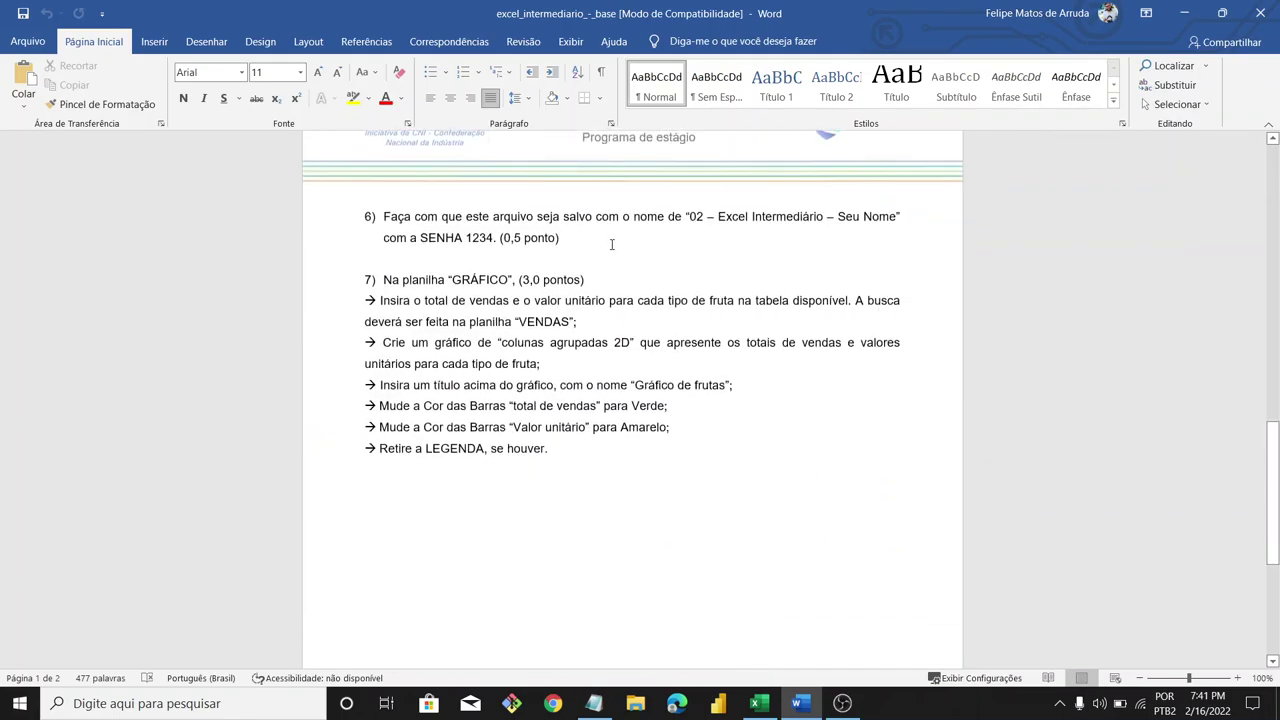
{"action": "scroll", "coordinate": [591, 297], "scroll_direction": "down", "scroll_amount": 2}
{"action": "scroll", "coordinate": [620, 335], "scroll_direction": "up", "scroll_amount": 2}
{"action": "scroll", "coordinate": [610, 334], "scroll_direction": "up", "scroll_amount": 6}
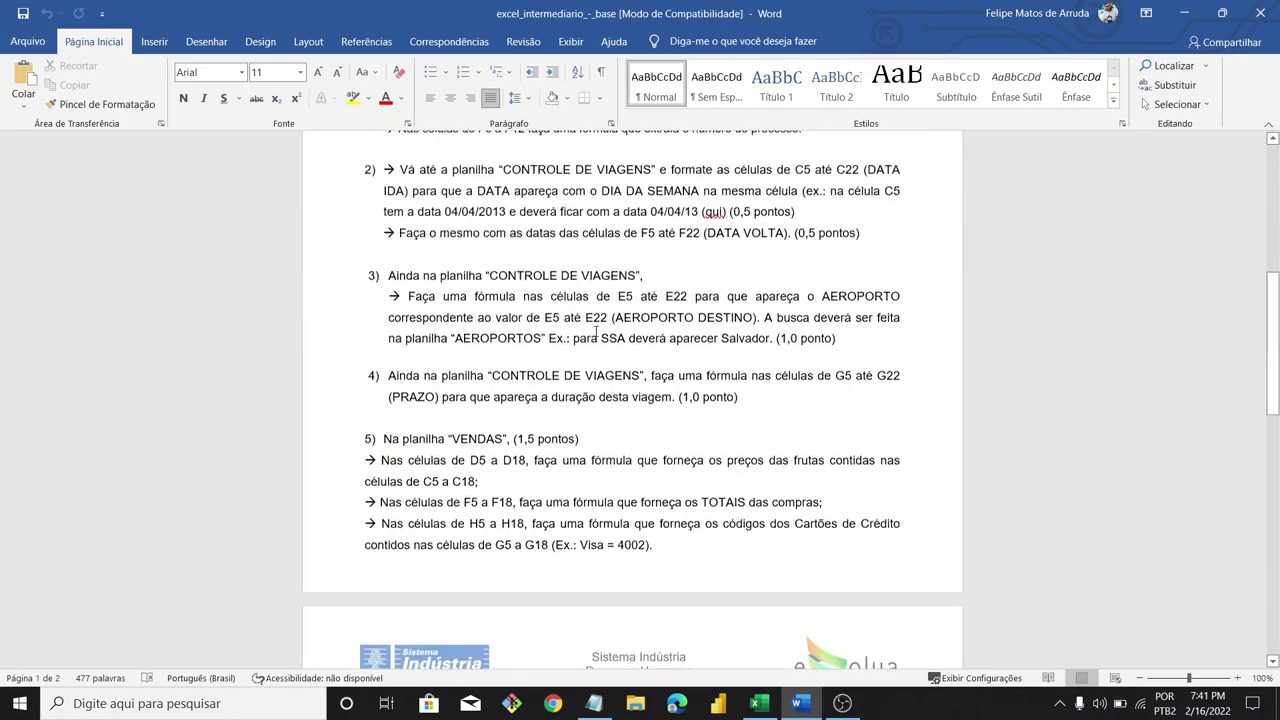
{"action": "scroll", "coordinate": [596, 333], "scroll_direction": "up", "scroll_amount": 5}
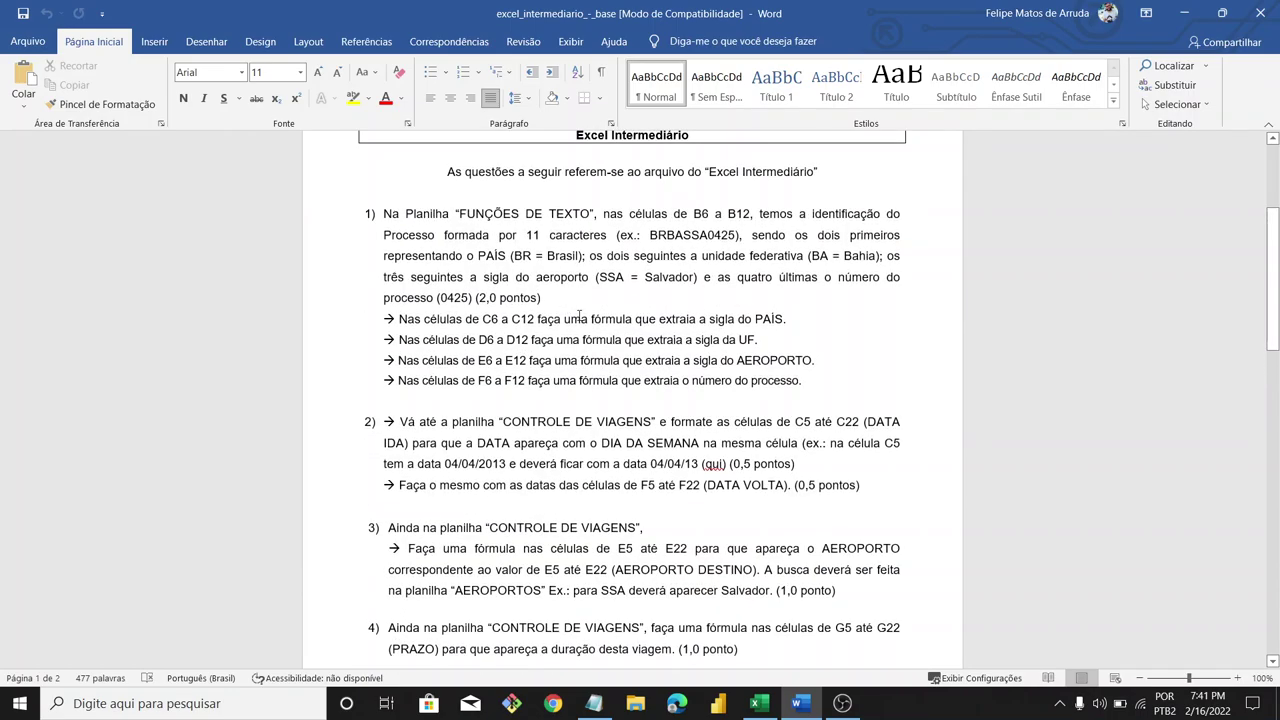
{"action": "left_click", "coordinate": [842, 703]}
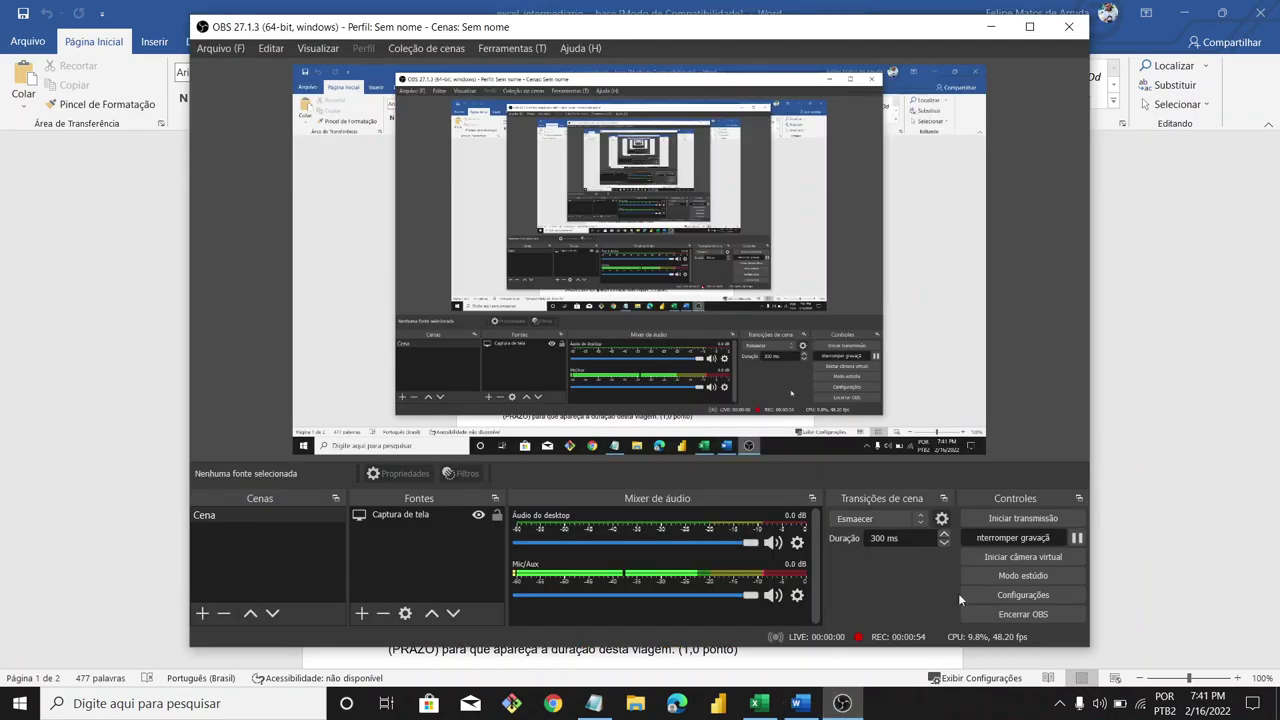
- Toggle the OBS window from the taskbar and resume the paused recording
{"action": "left_click", "coordinate": [856, 704]}
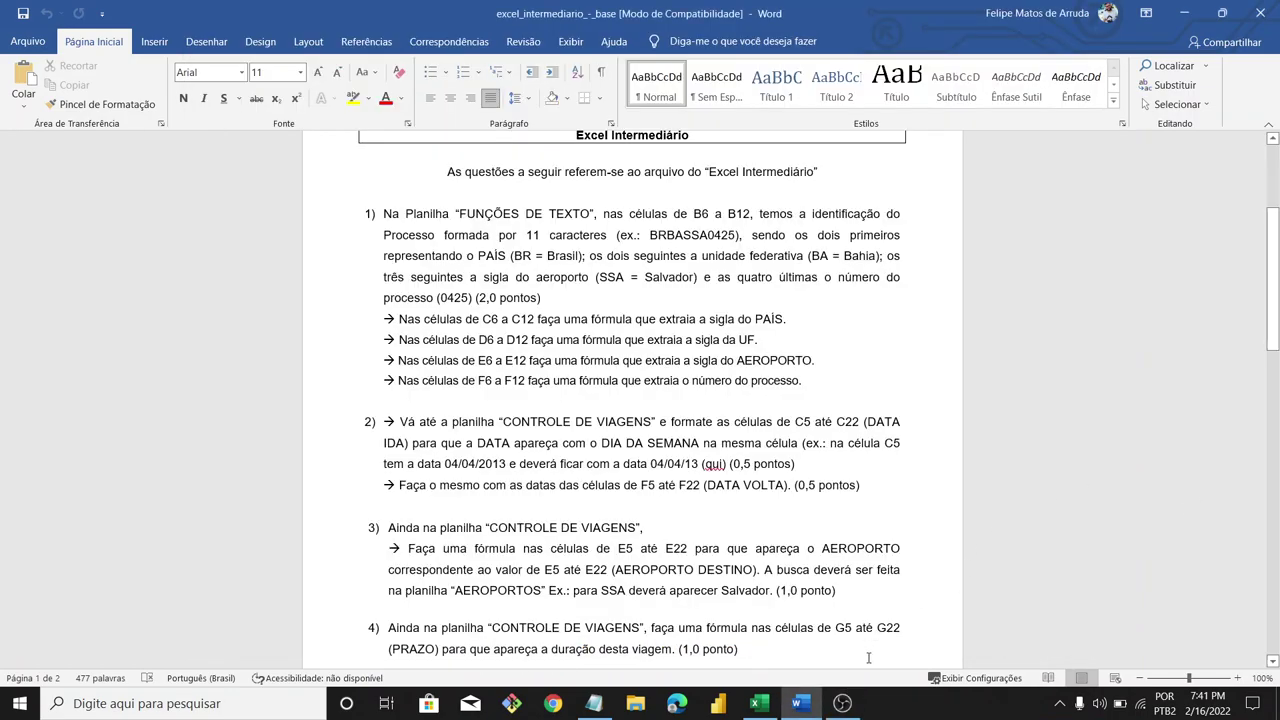
{"action": "left_click", "coordinate": [850, 706]}
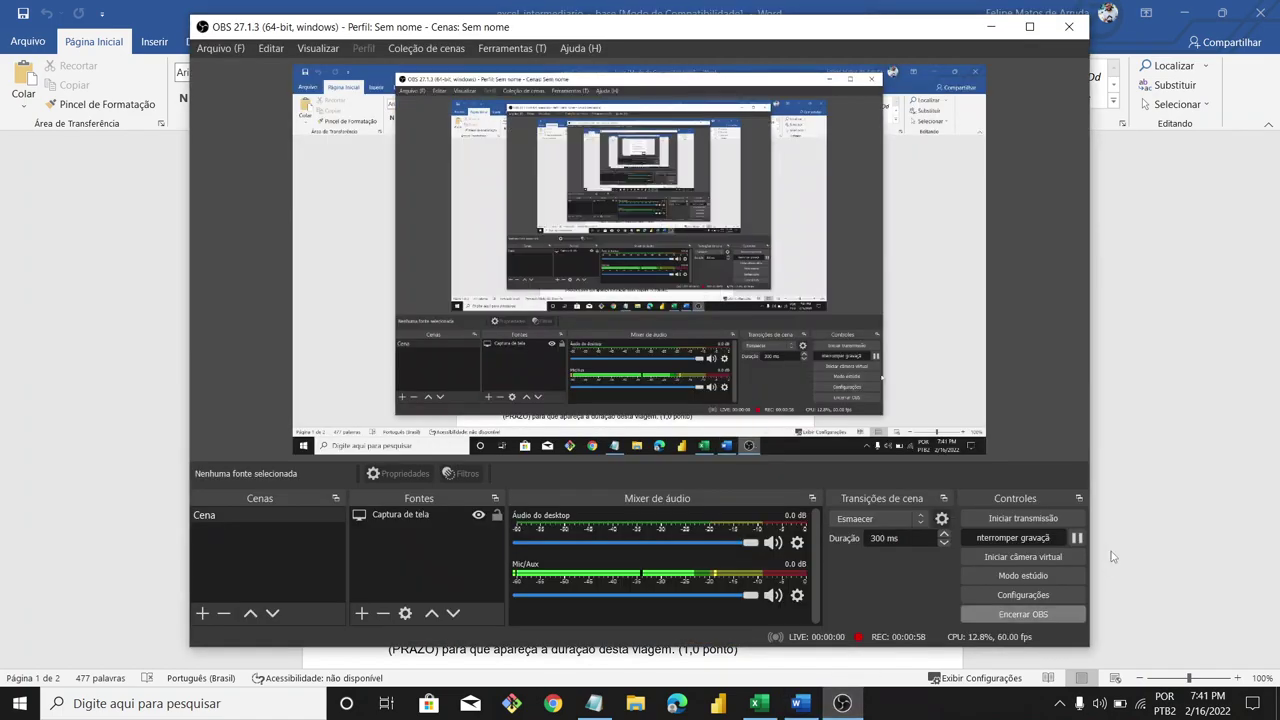
{"action": "left_click", "coordinate": [842, 709]}
{"action": "left_click", "coordinate": [841, 705]}
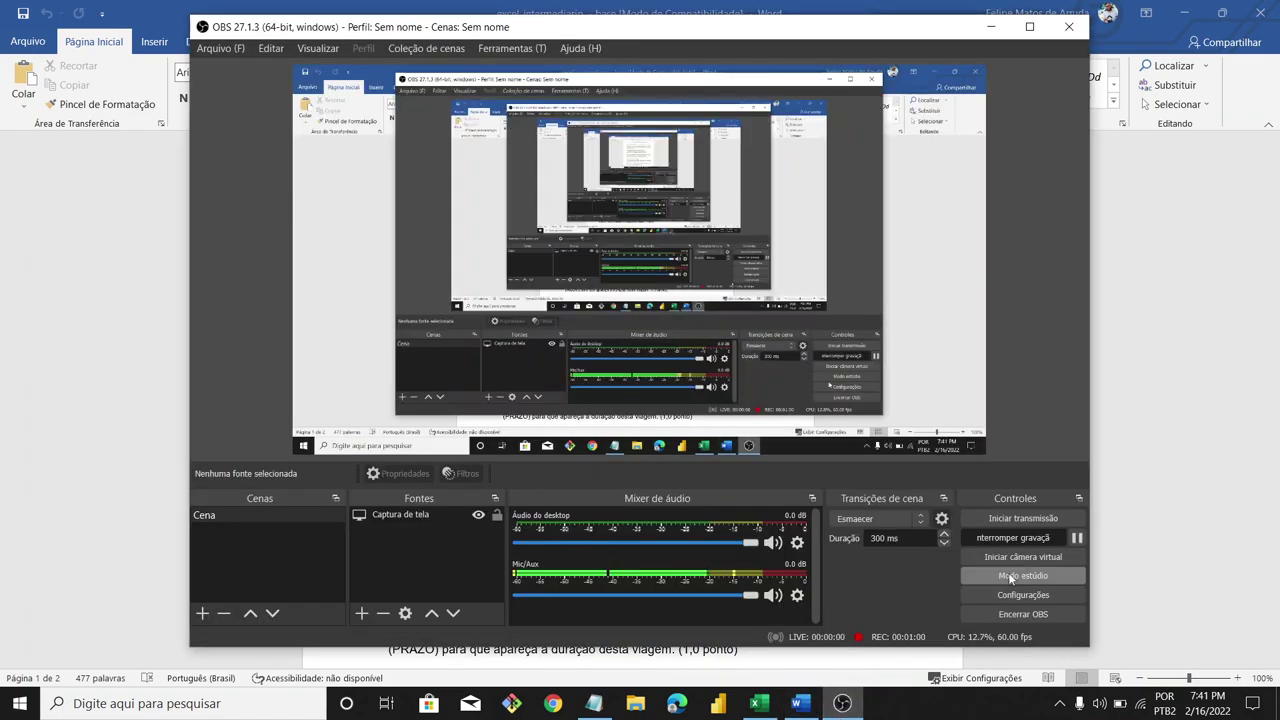
{"action": "left_click", "coordinate": [1075, 538]}
- Highlight part of the introductory sentence, deselect it, and restore Word from full screen
{"action": "scroll", "coordinate": [644, 315], "scroll_direction": "up", "scroll_amount": 2}
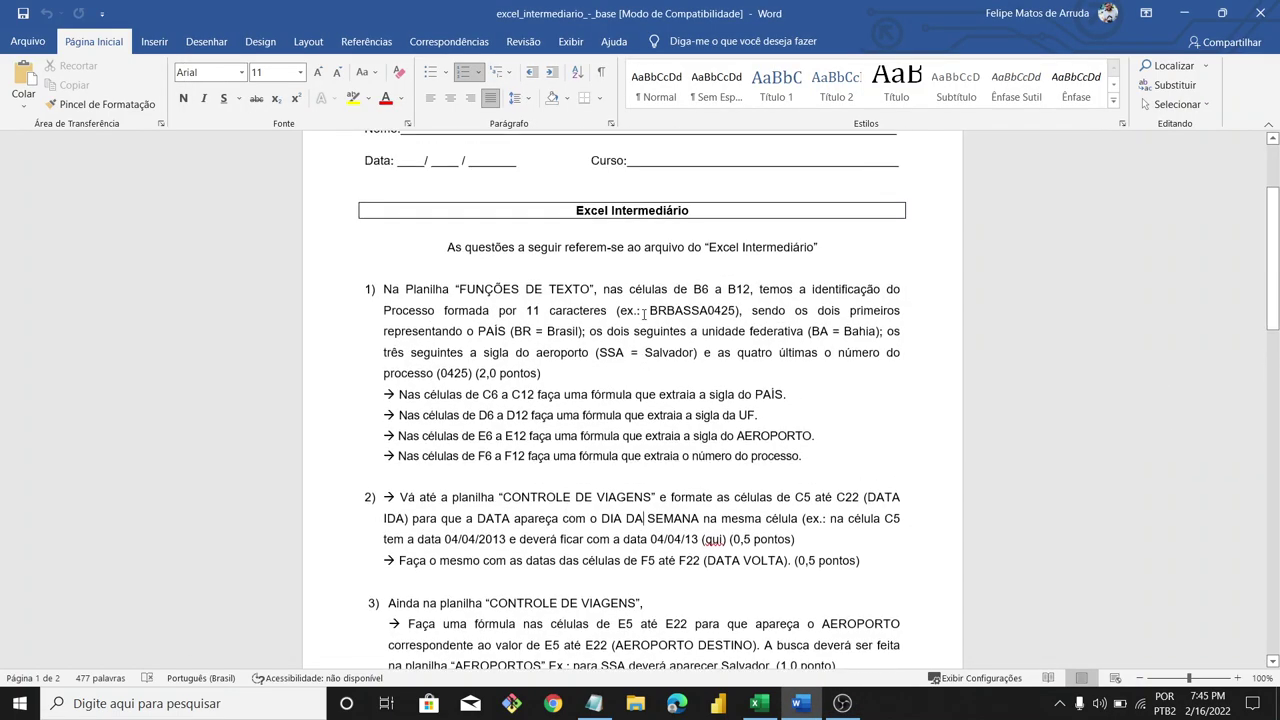
{"action": "scroll", "coordinate": [645, 318], "scroll_direction": "down", "scroll_amount": 1}
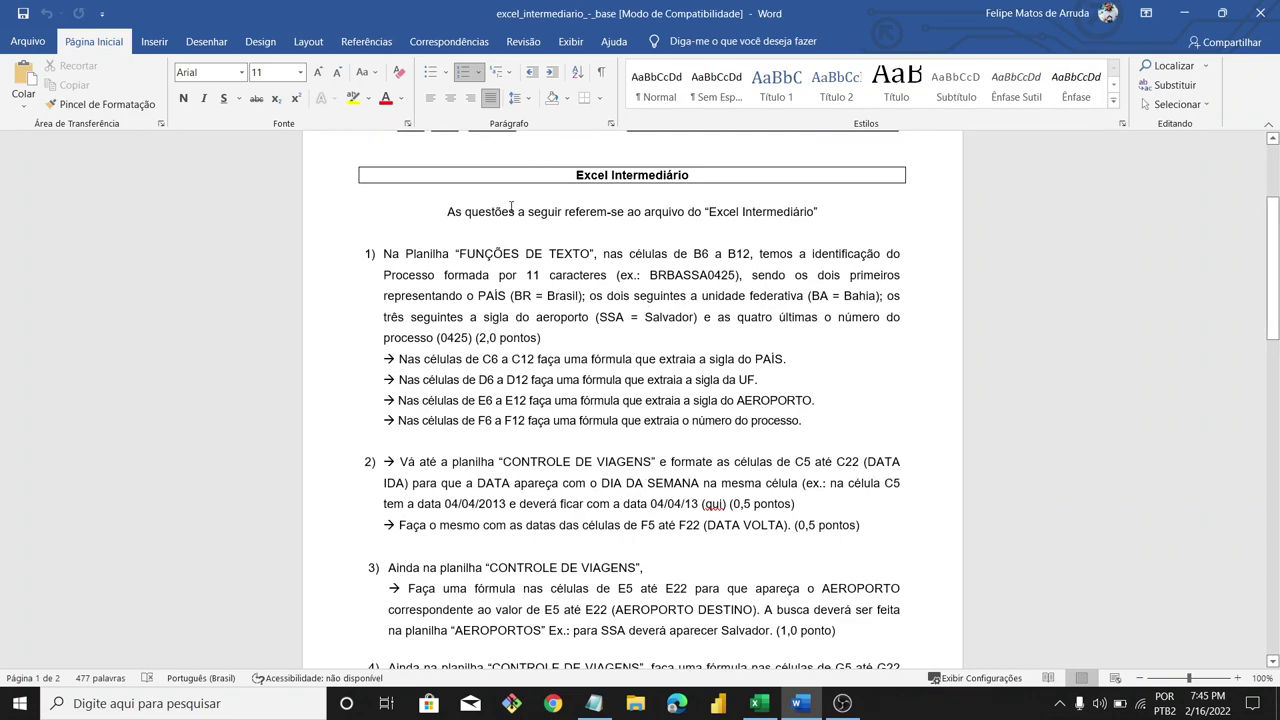
{"action": "left_click_drag", "start_coordinate": [529, 212], "coordinate": [816, 212]}
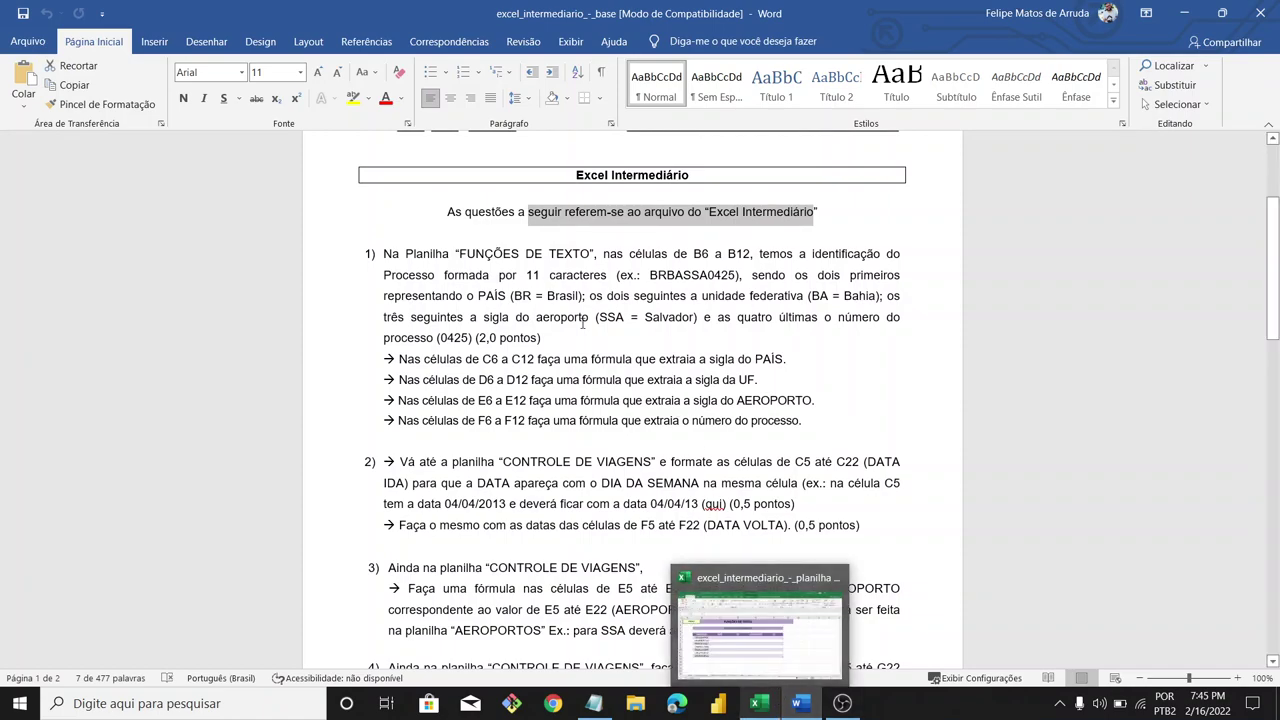
{"action": "left_click", "coordinate": [423, 256]}
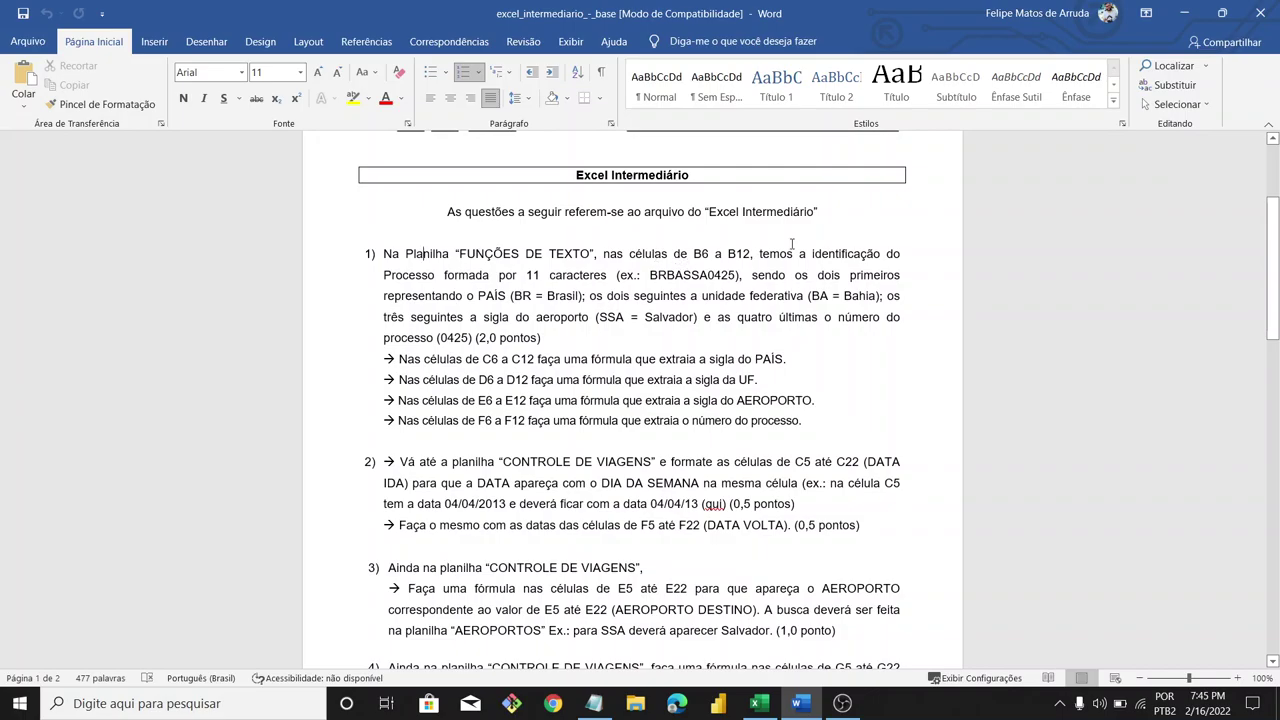
{"action": "left_click", "coordinate": [1222, 13]}
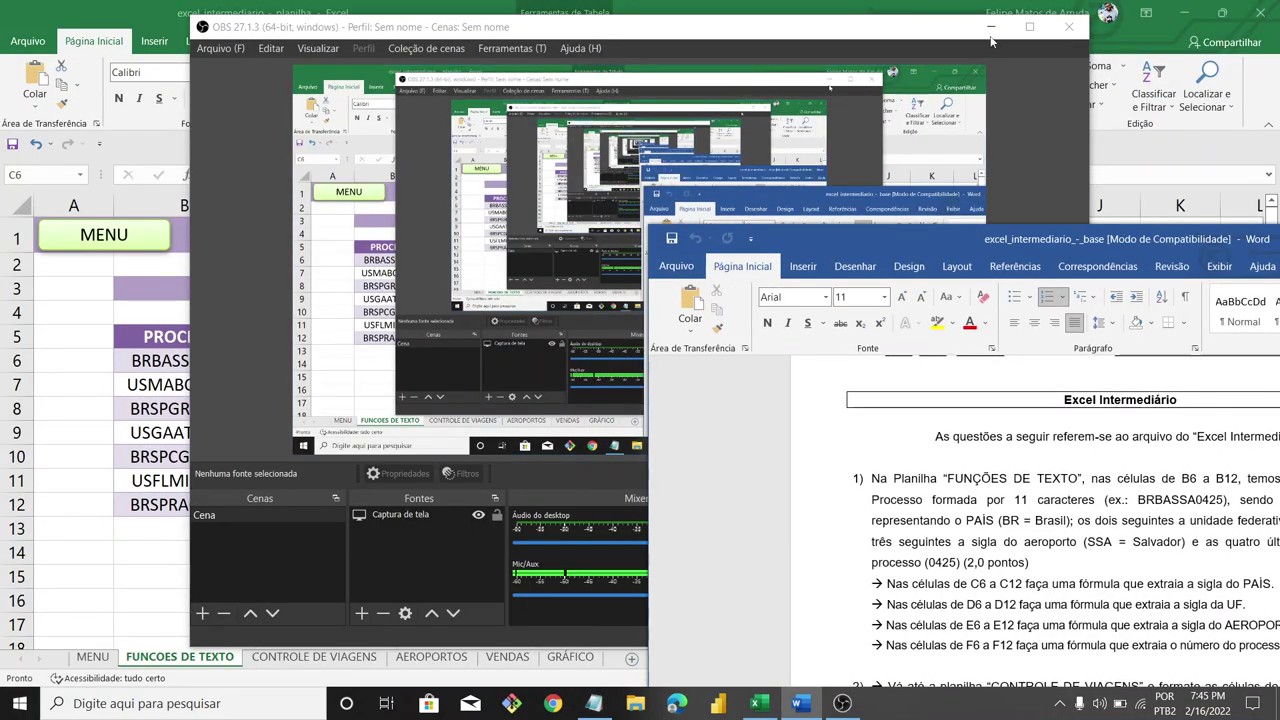
- Hide OBS, then move and narrow the Word instructions window to uncover the Excel sheet
{"action": "left_click", "coordinate": [991, 27]}
{"action": "mouse_move", "coordinate": [1001, 255]}
{"action": "left_mouse_down"}
{"action": "mouse_move", "coordinate": [840, 88]}
{"action": "mouse_move", "coordinate": [717, 85]}
{"action": "left_mouse_up"}
{"action": "scroll", "coordinate": [716, 283], "scroll_direction": "down", "scroll_amount": 1}
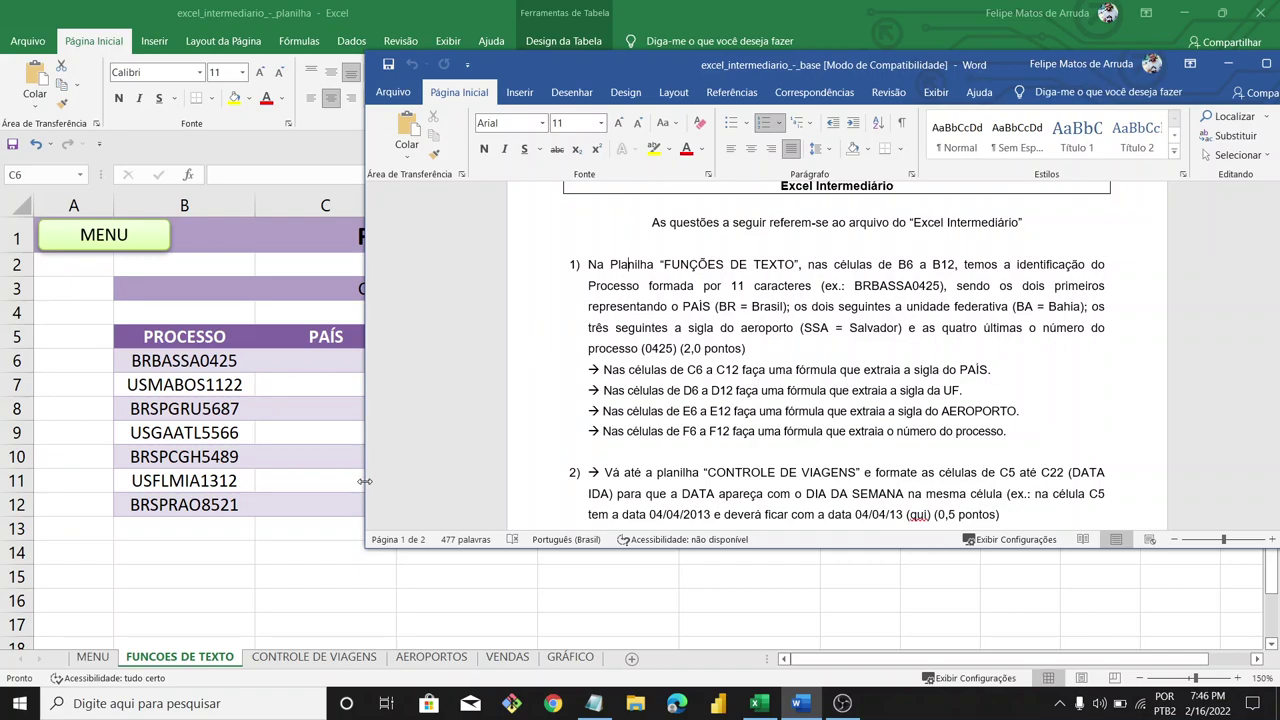
{"action": "left_click_drag", "start_coordinate": [362, 487], "coordinate": [457, 487]}
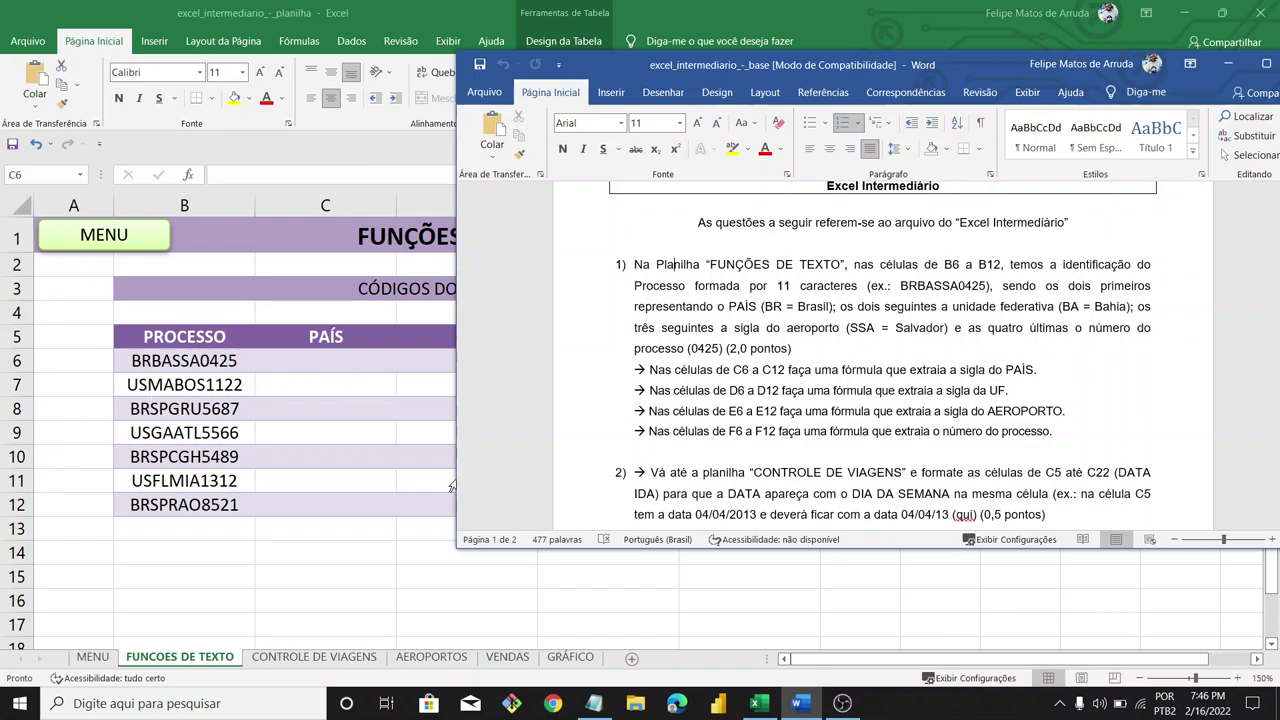
{"action": "left_click_drag", "start_coordinate": [452, 486], "coordinate": [664, 486]}
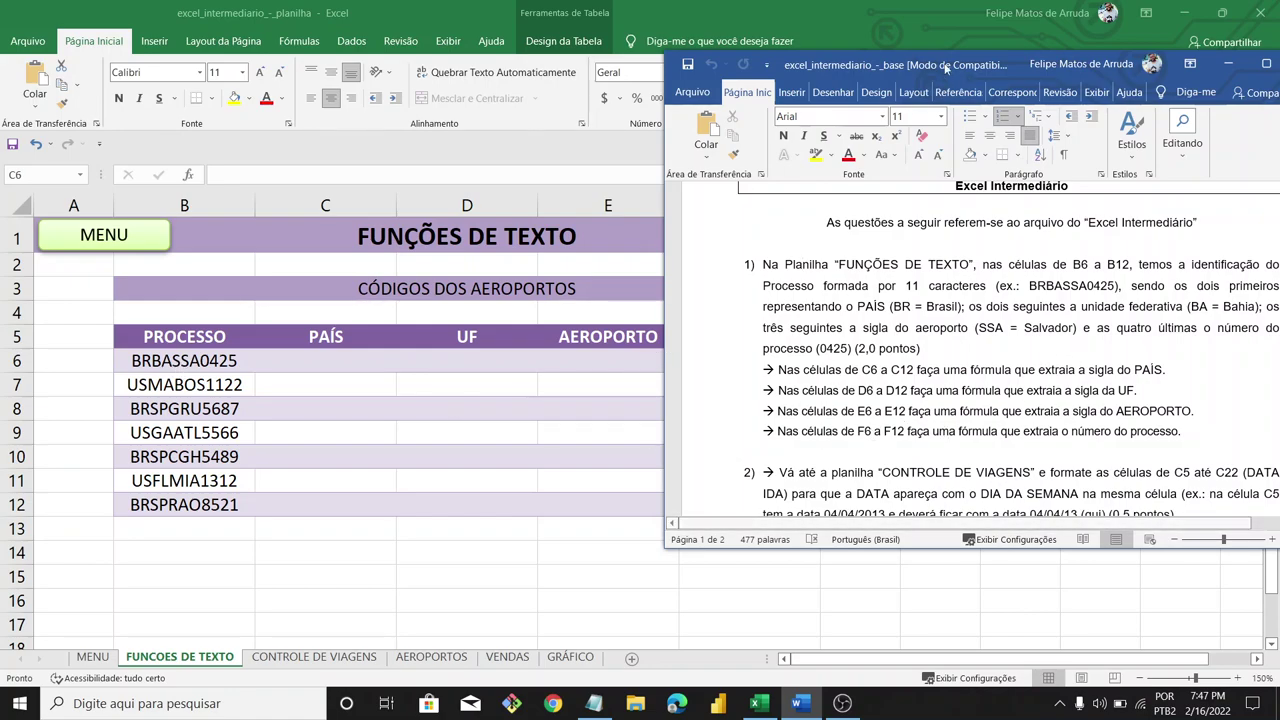
{"action": "mouse_move", "coordinate": [918, 66]}
{"action": "left_mouse_down"}
{"action": "mouse_move", "coordinate": [115, 67]}
{"action": "mouse_move", "coordinate": [263, 57]}
{"action": "left_mouse_up"}
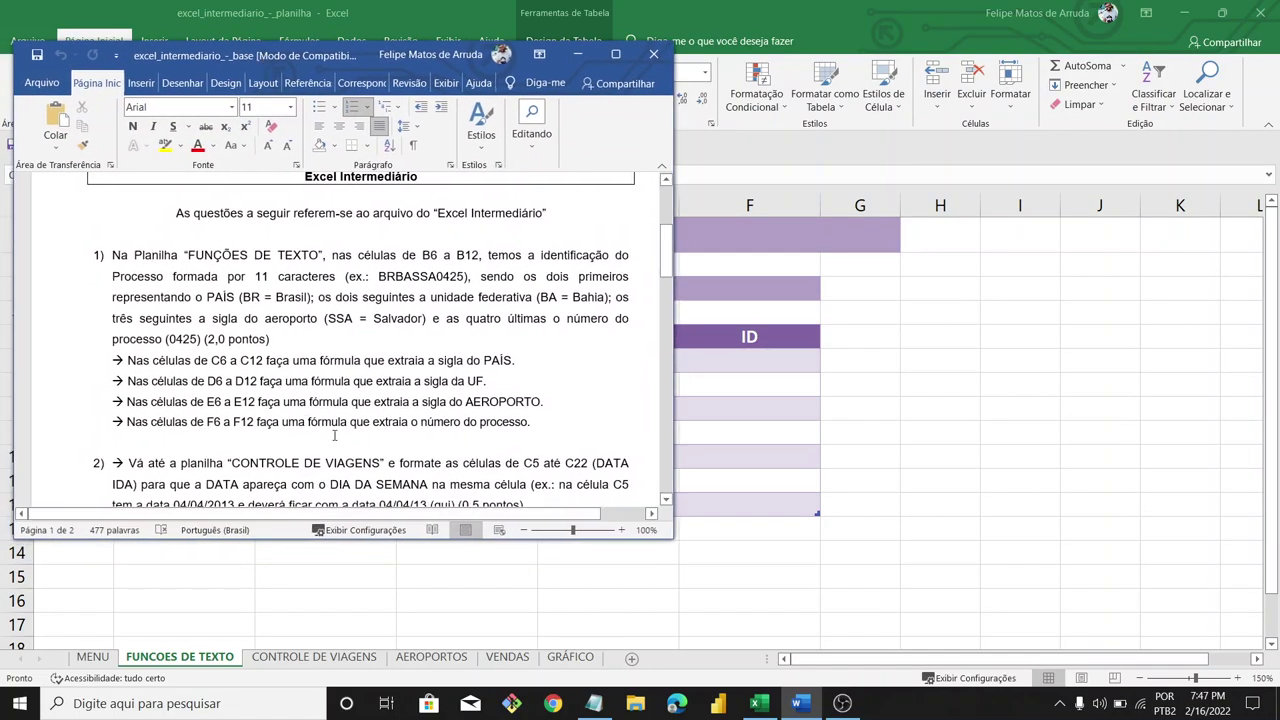
{"action": "mouse_move", "coordinate": [412, 55]}
{"action": "left_mouse_down"}
{"action": "mouse_move", "coordinate": [854, 39]}
{"action": "mouse_move", "coordinate": [860, 65]}
{"action": "left_mouse_up"}
- Review the PROCESSO codes in B6:B12, select C6 and show the Fórmulas function library
{"action": "left_click", "coordinate": [1027, 64]}
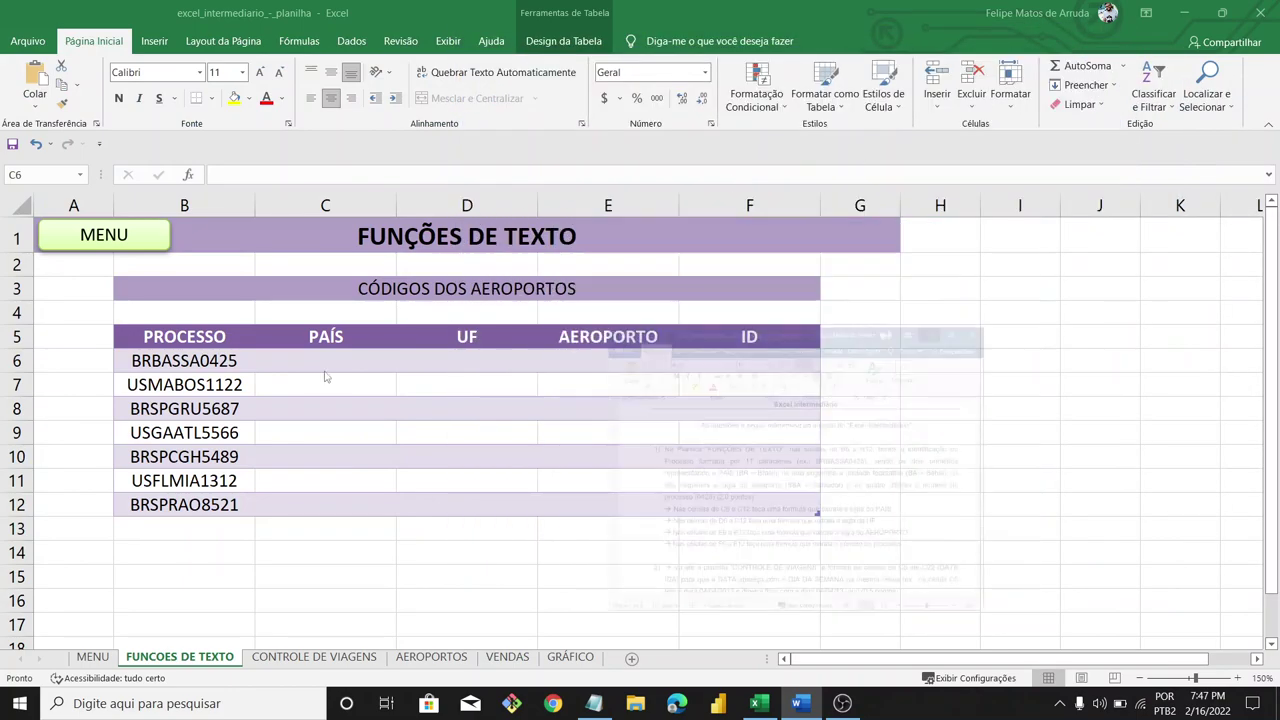
{"action": "left_click", "coordinate": [137, 363]}
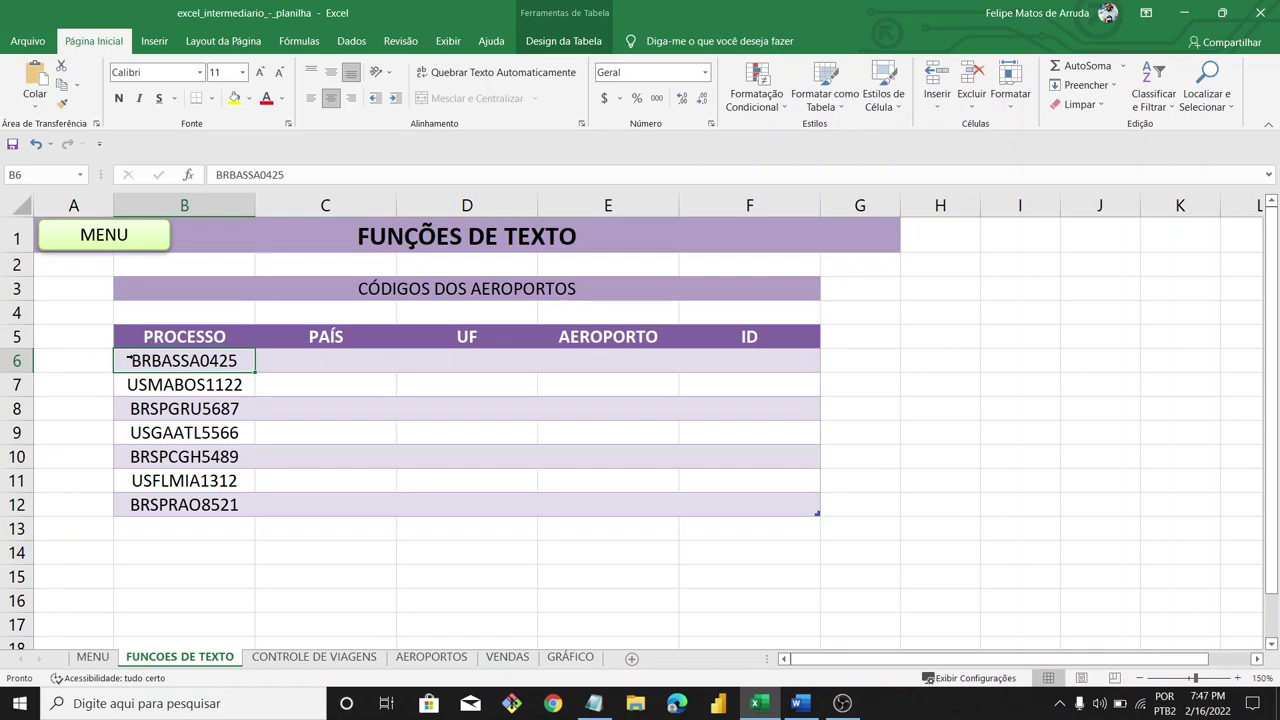
{"action": "left_click", "coordinate": [118, 391]}
{"action": "left_click", "coordinate": [147, 424]}
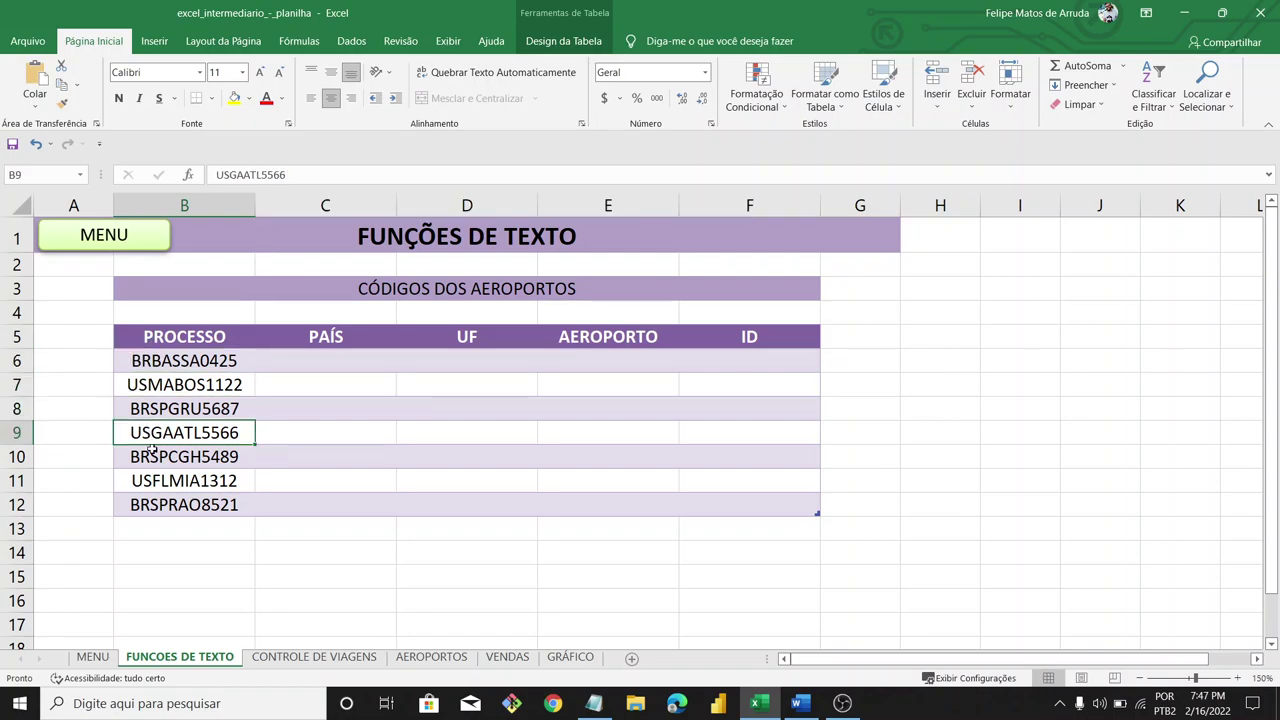
{"action": "left_click", "coordinate": [140, 458]}
{"action": "left_click", "coordinate": [134, 505]}
{"action": "left_click", "coordinate": [140, 480]}
{"action": "left_click", "coordinate": [270, 366]}
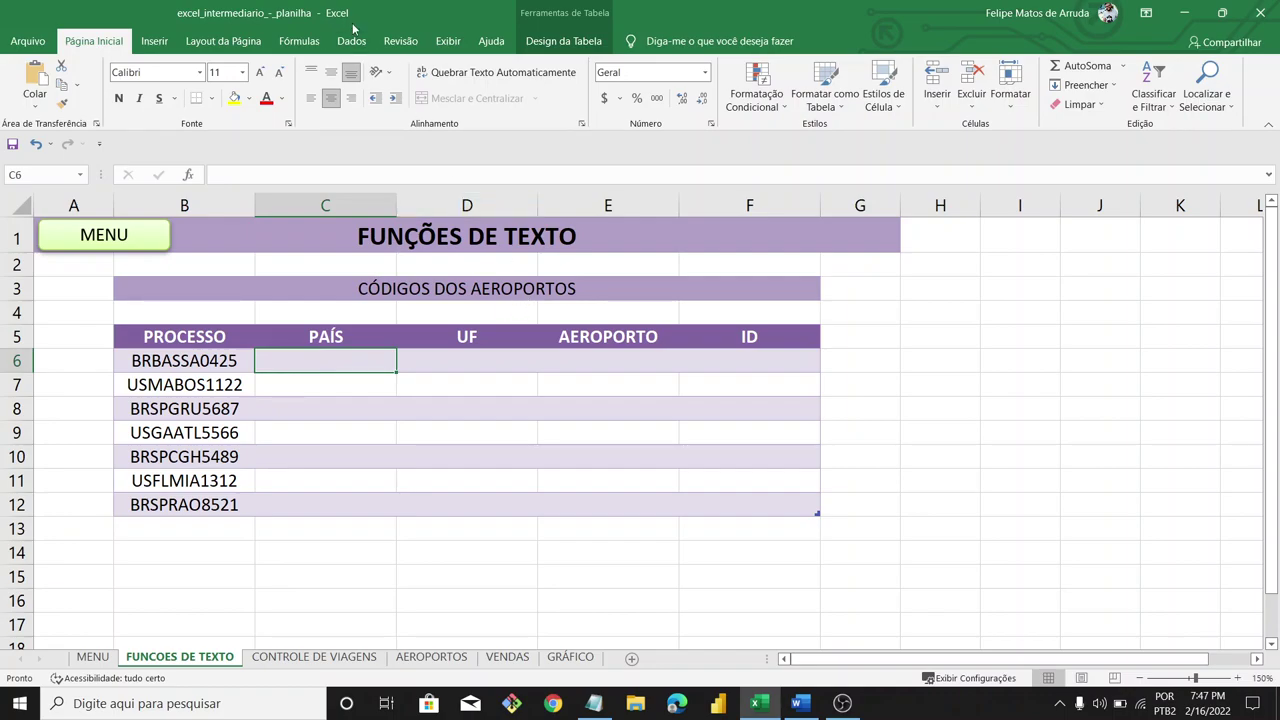
{"action": "left_click", "coordinate": [301, 40]}
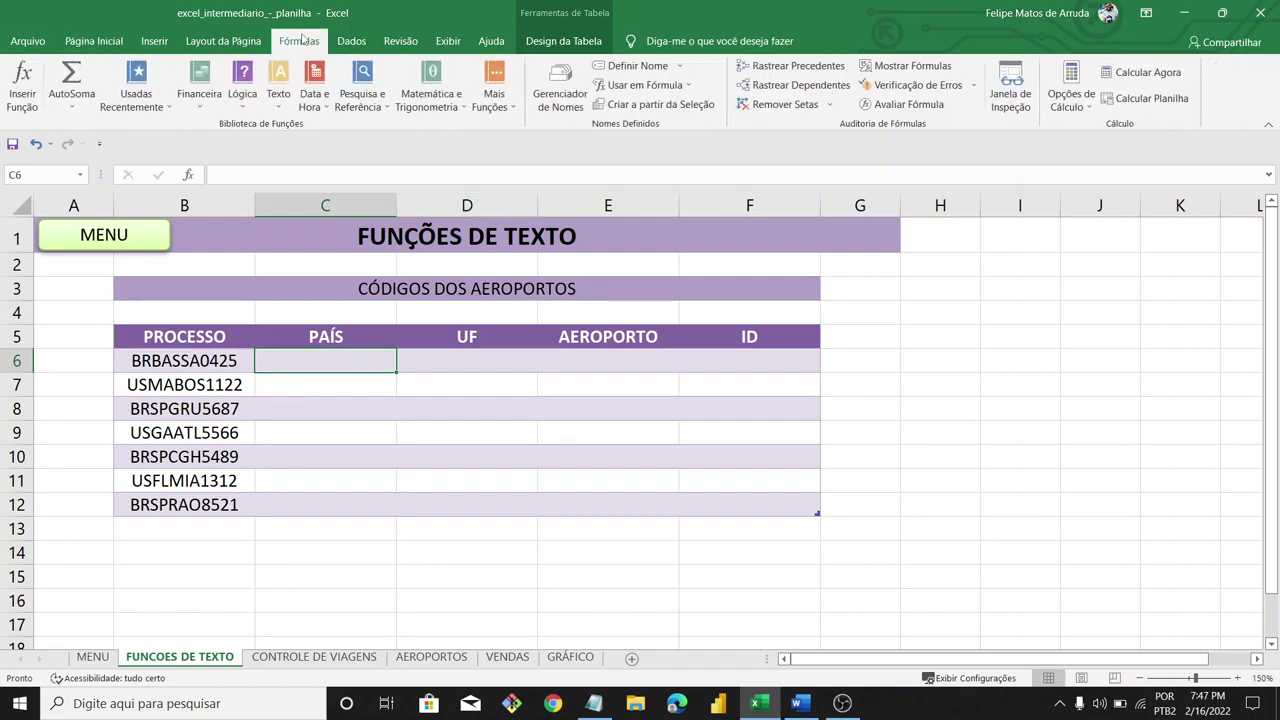
- Browse the Texto function list without choosing a function
{"action": "left_click", "coordinate": [279, 97]}
{"action": "scroll", "coordinate": [344, 190], "scroll_direction": "down", "scroll_amount": 2}
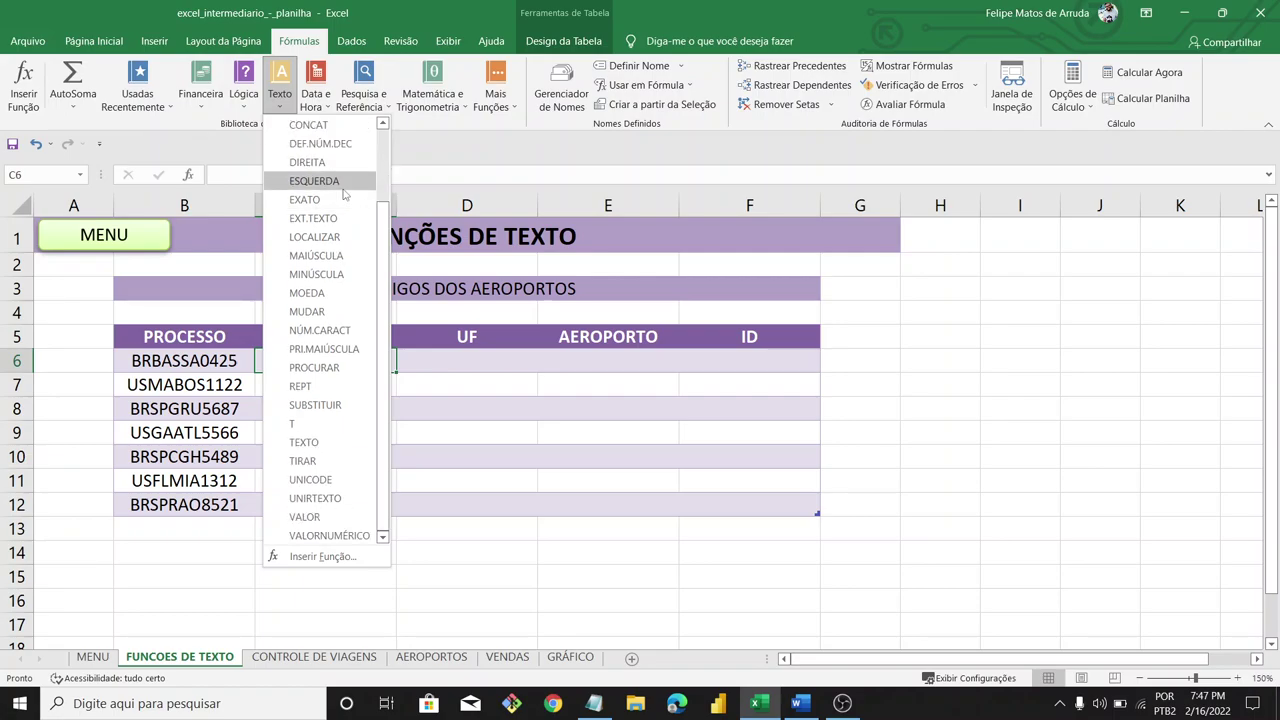
{"action": "scroll", "coordinate": [330, 300], "scroll_direction": "up", "scroll_amount": 2}
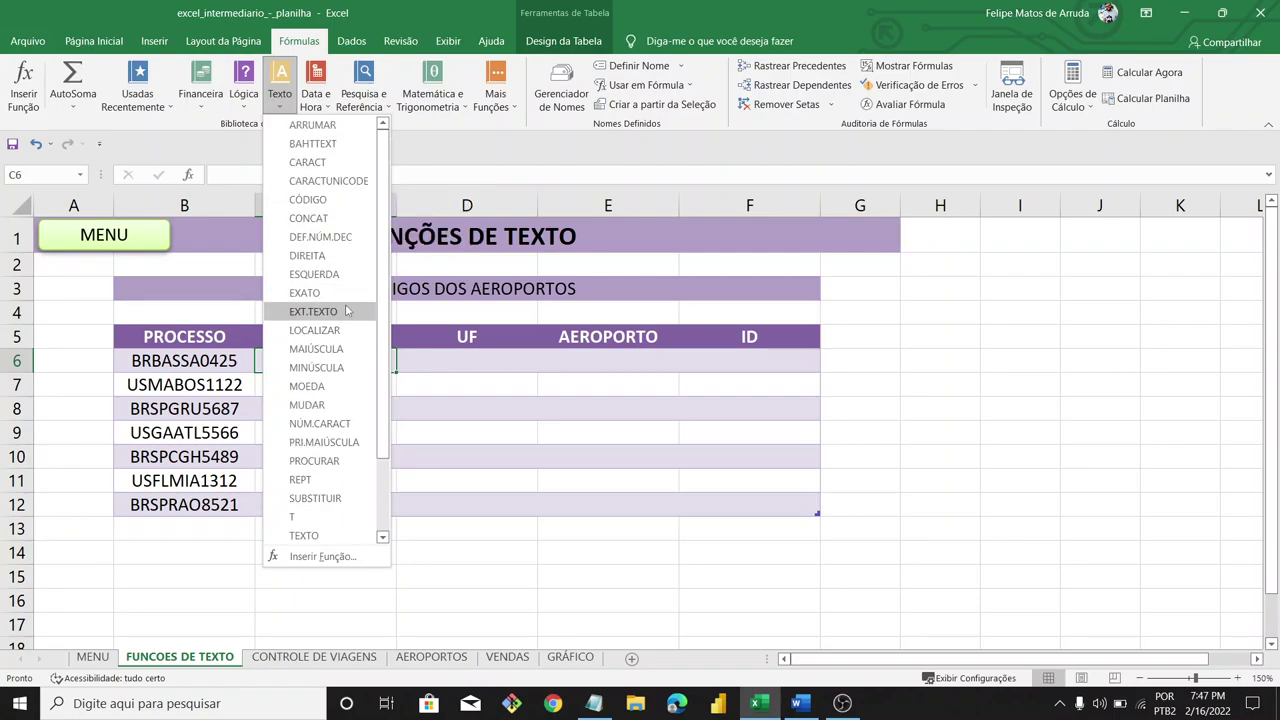
{"action": "scroll", "coordinate": [330, 150], "scroll_direction": "down", "scroll_amount": 2}
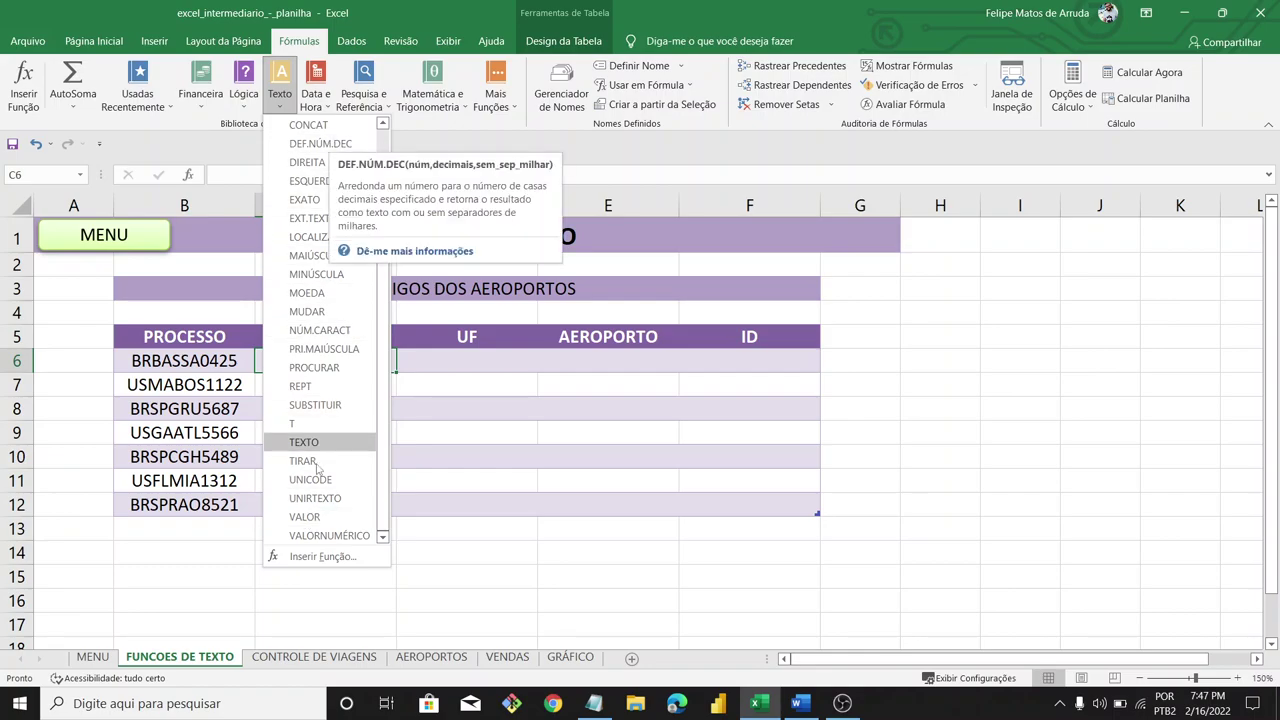
{"action": "left_click", "coordinate": [151, 308]}
{"action": "left_click", "coordinate": [134, 316]}
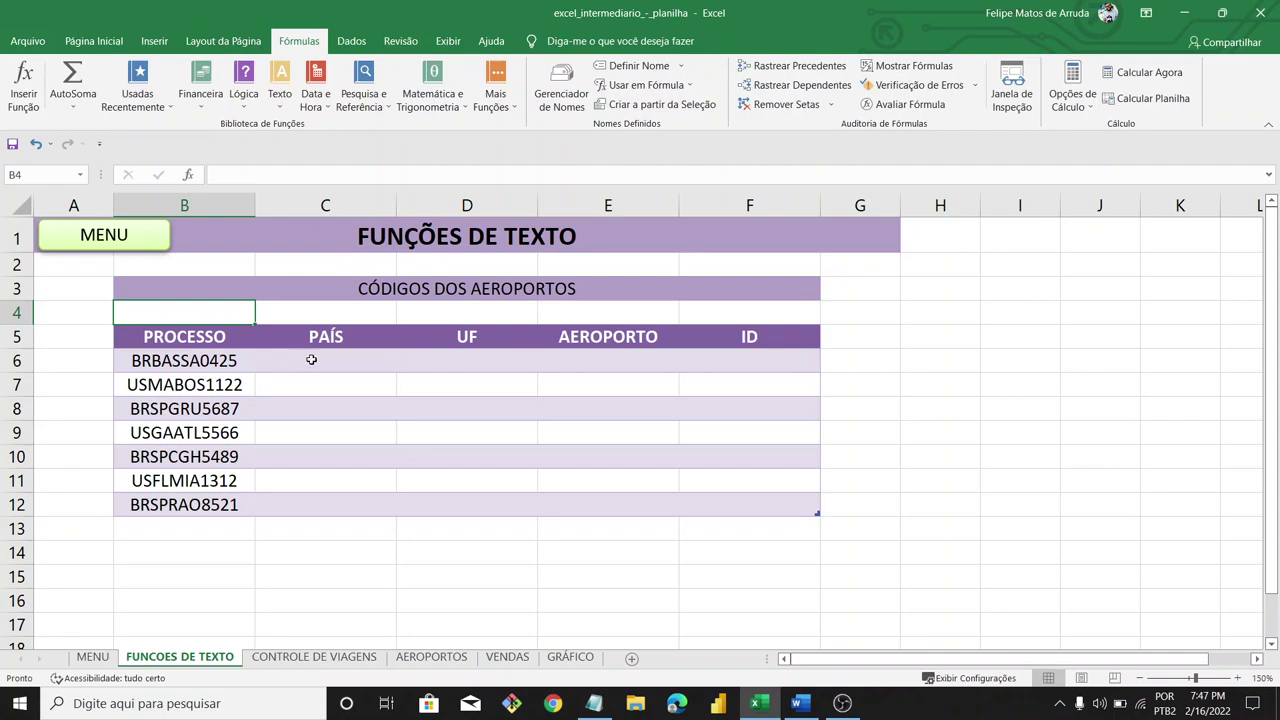
- Select cell C6 and insert the ESQUERDA text function
{"action": "left_click_drag", "start_coordinate": [305, 362], "coordinate": [337, 503]}
{"action": "left_click_drag", "start_coordinate": [470, 357], "coordinate": [443, 515]}
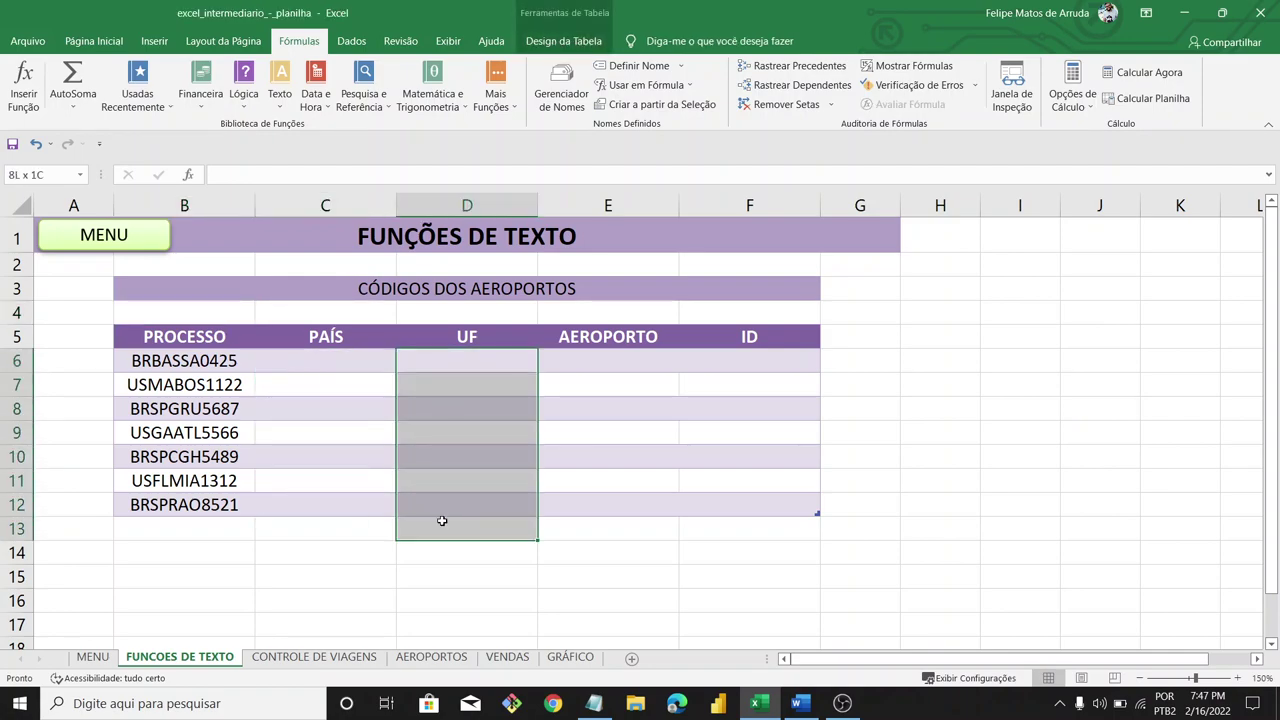
{"action": "left_click_drag", "start_coordinate": [626, 371], "coordinate": [620, 494]}
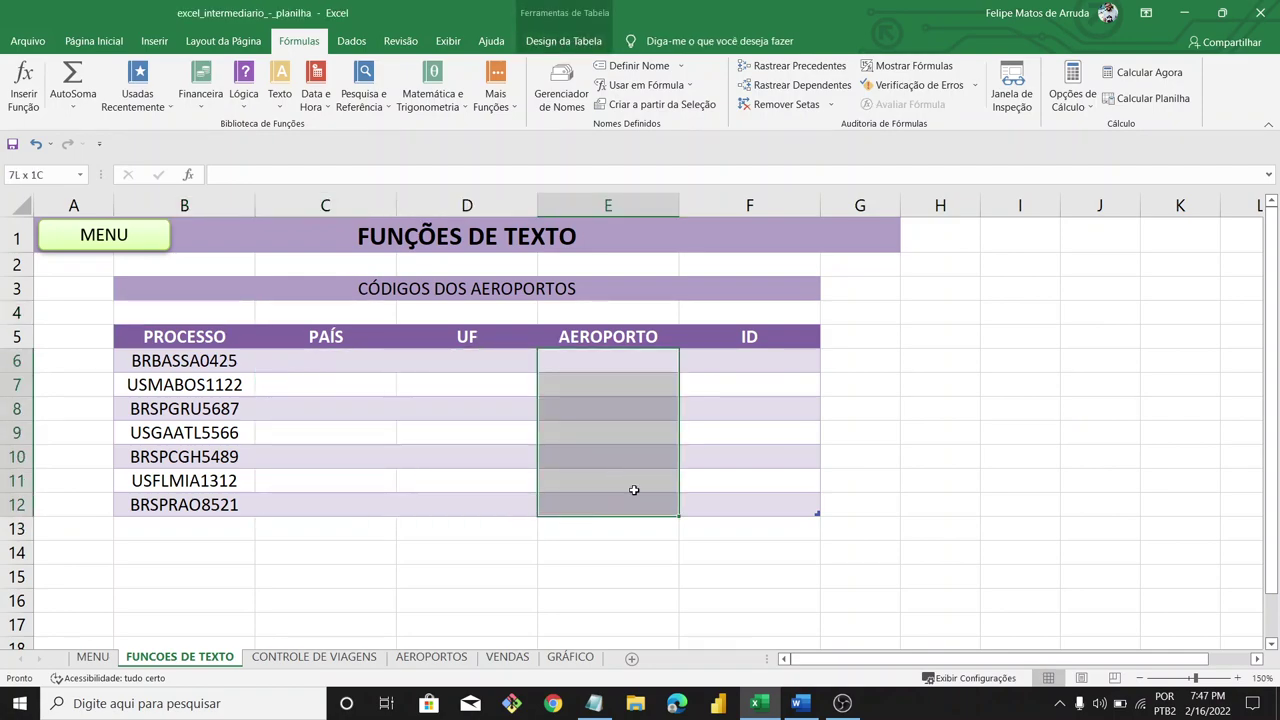
{"action": "left_click_drag", "start_coordinate": [311, 373], "coordinate": [309, 358]}
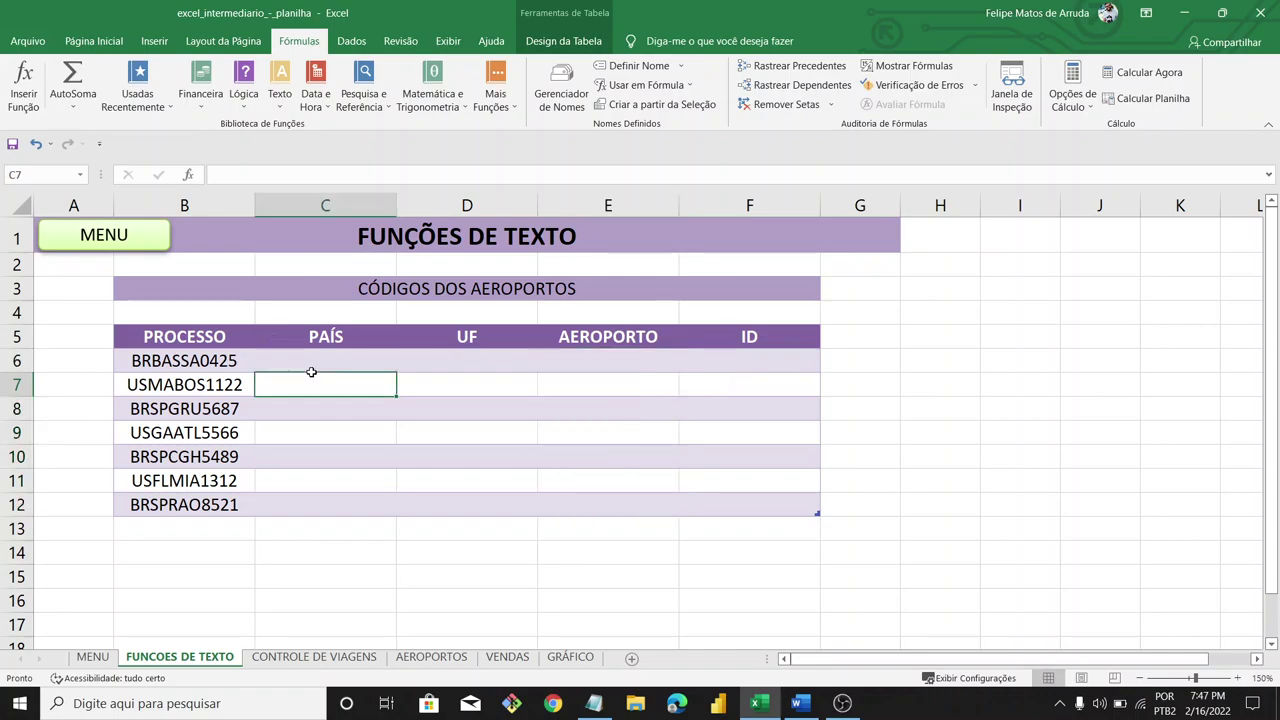
{"action": "left_click", "coordinate": [309, 358]}
{"action": "left_click", "coordinate": [281, 100]}
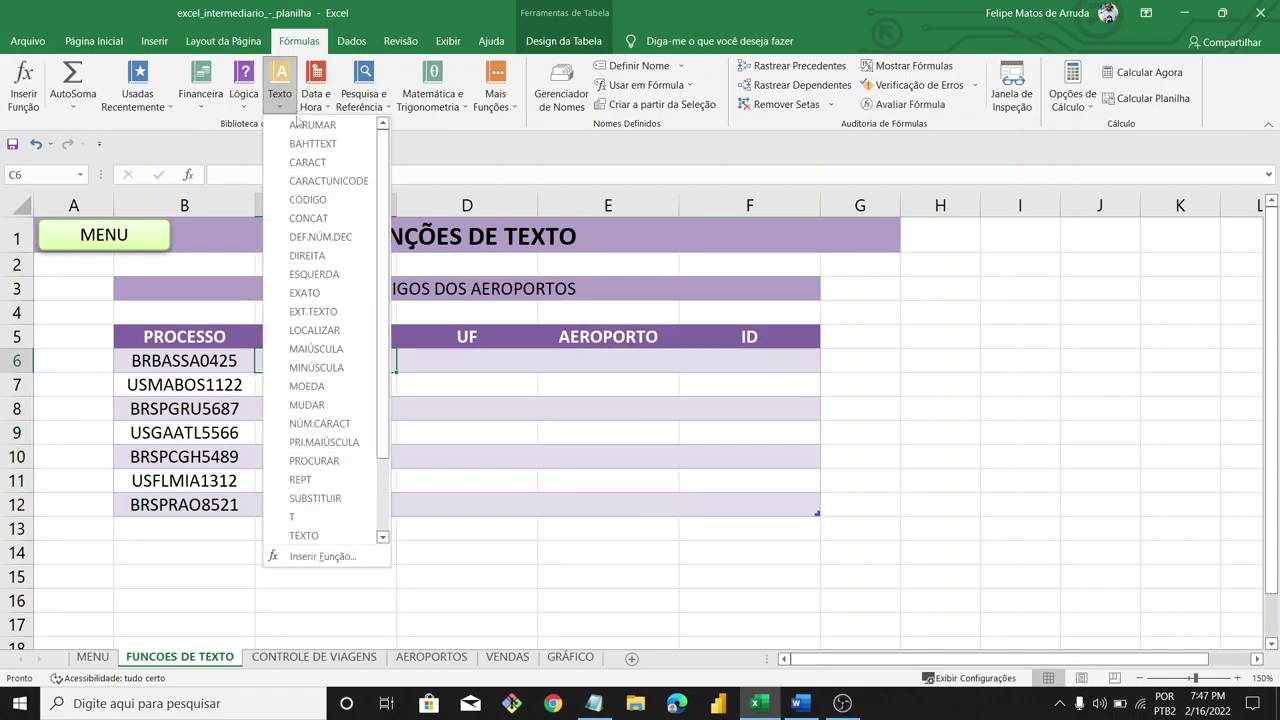
{"action": "left_click", "coordinate": [336, 275]}
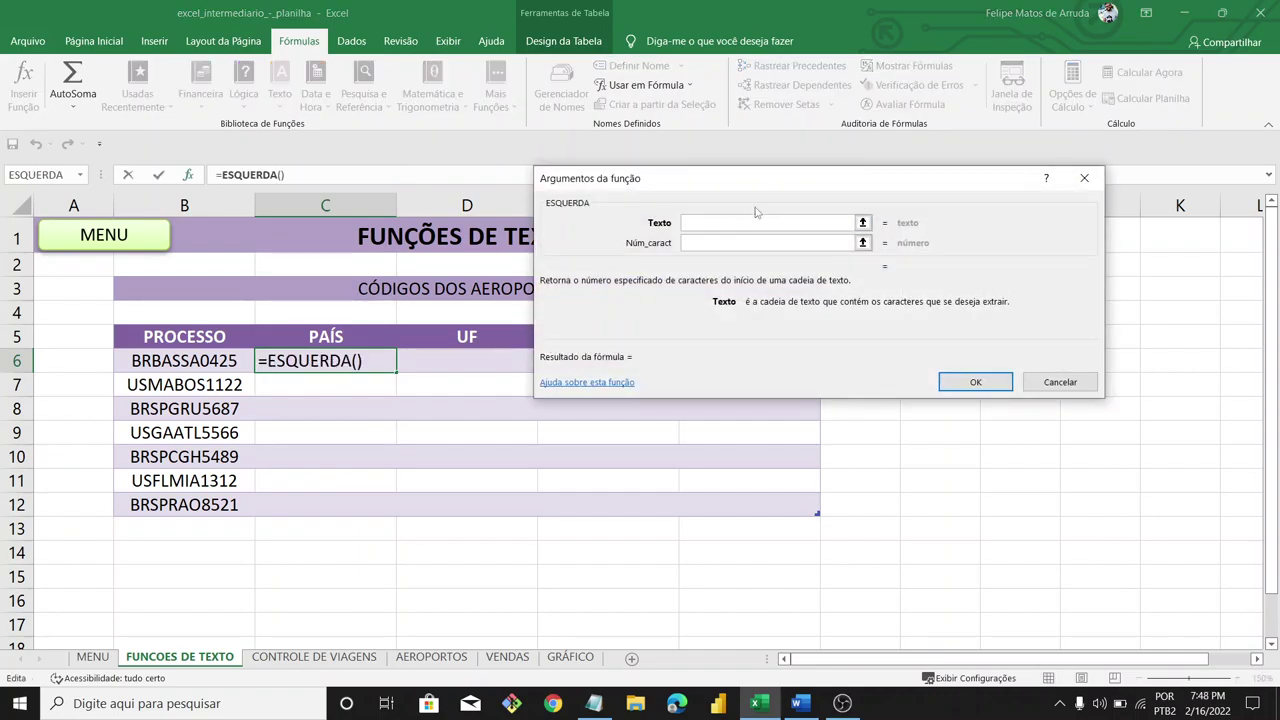
- Set ESQUERDA's Texto to B6 and Núm_caract to 2, and confirm the formula
{"action": "left_click_drag", "start_coordinate": [756, 212], "coordinate": [454, 123]}
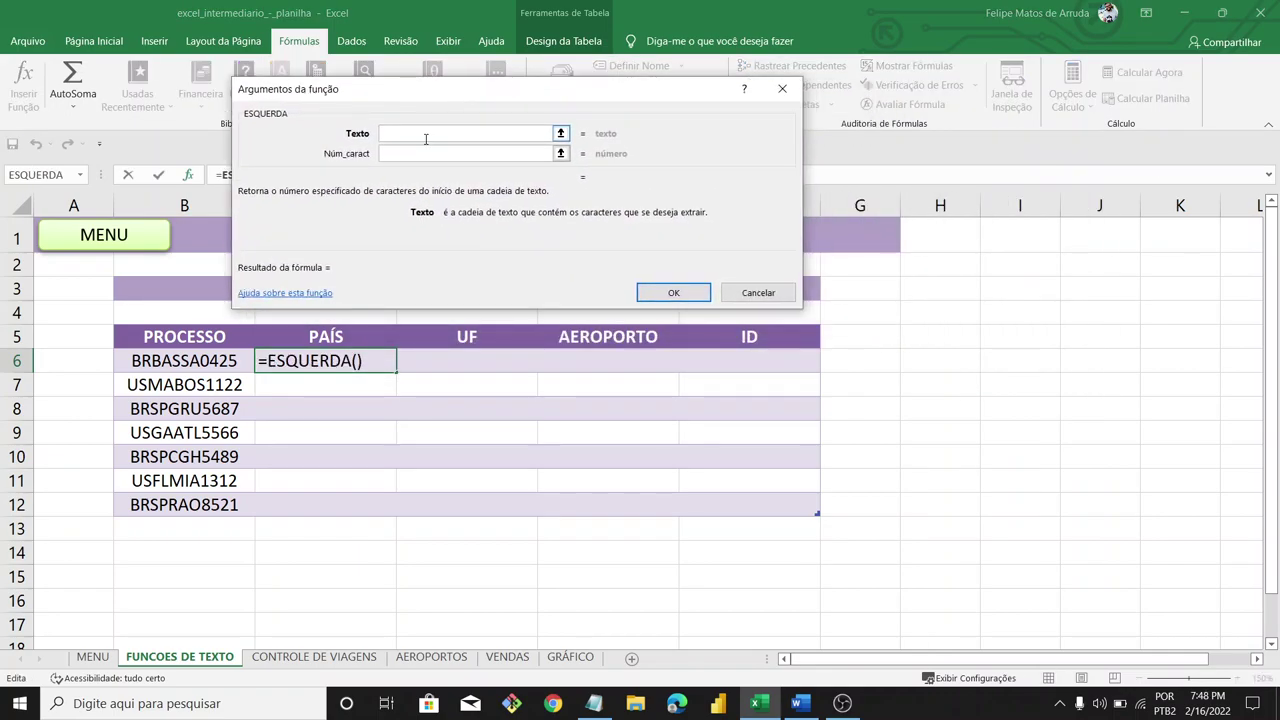
{"action": "left_click", "coordinate": [205, 362]}
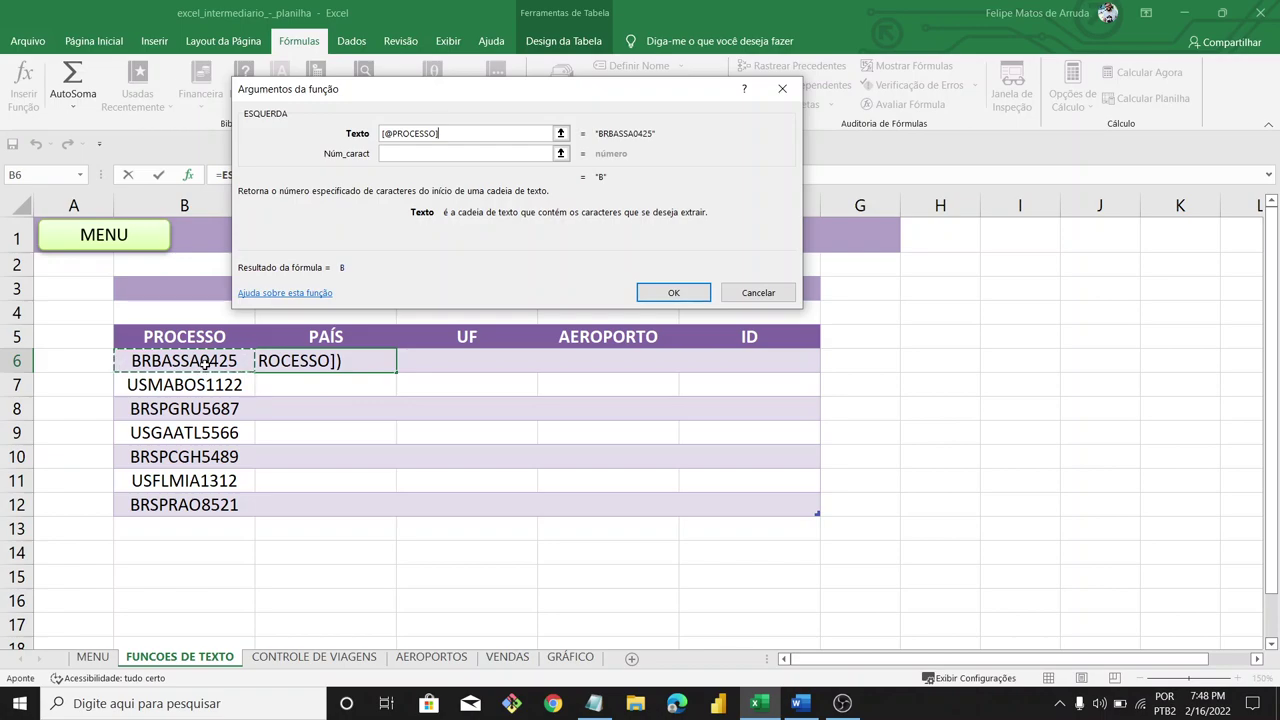
{"action": "left_click", "coordinate": [398, 155]}
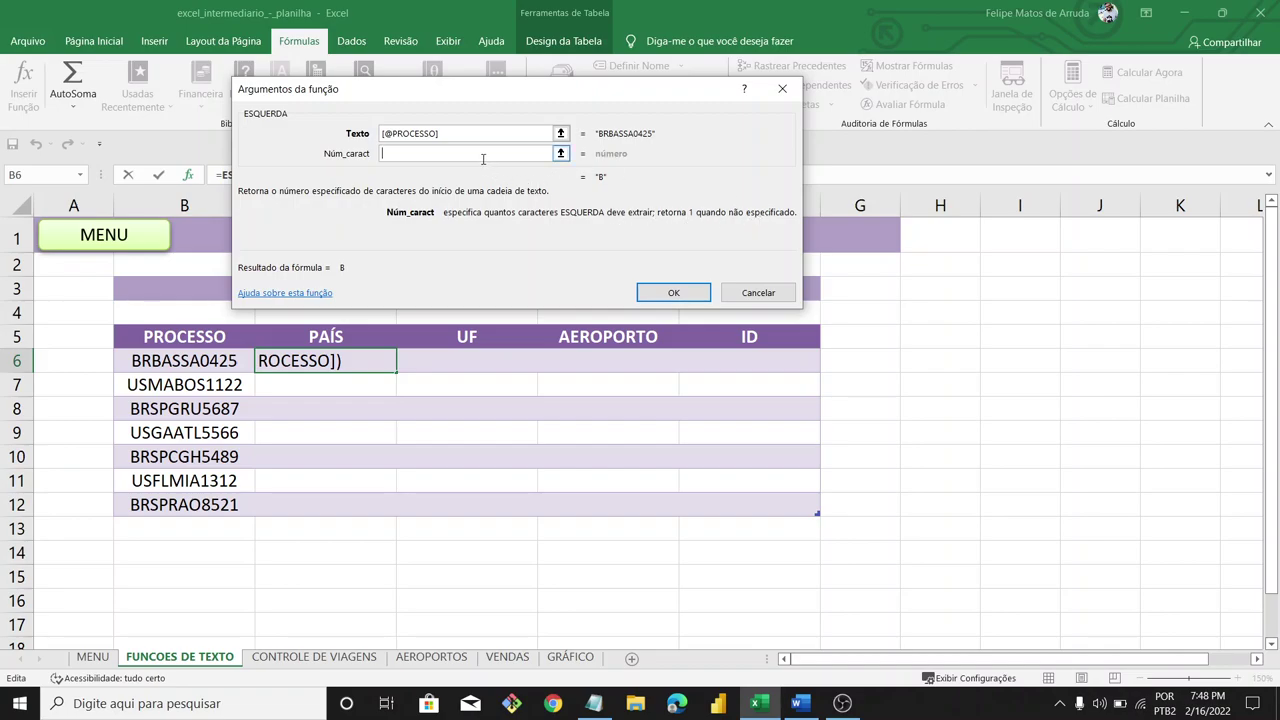
{"action": "type", "text": "2"}
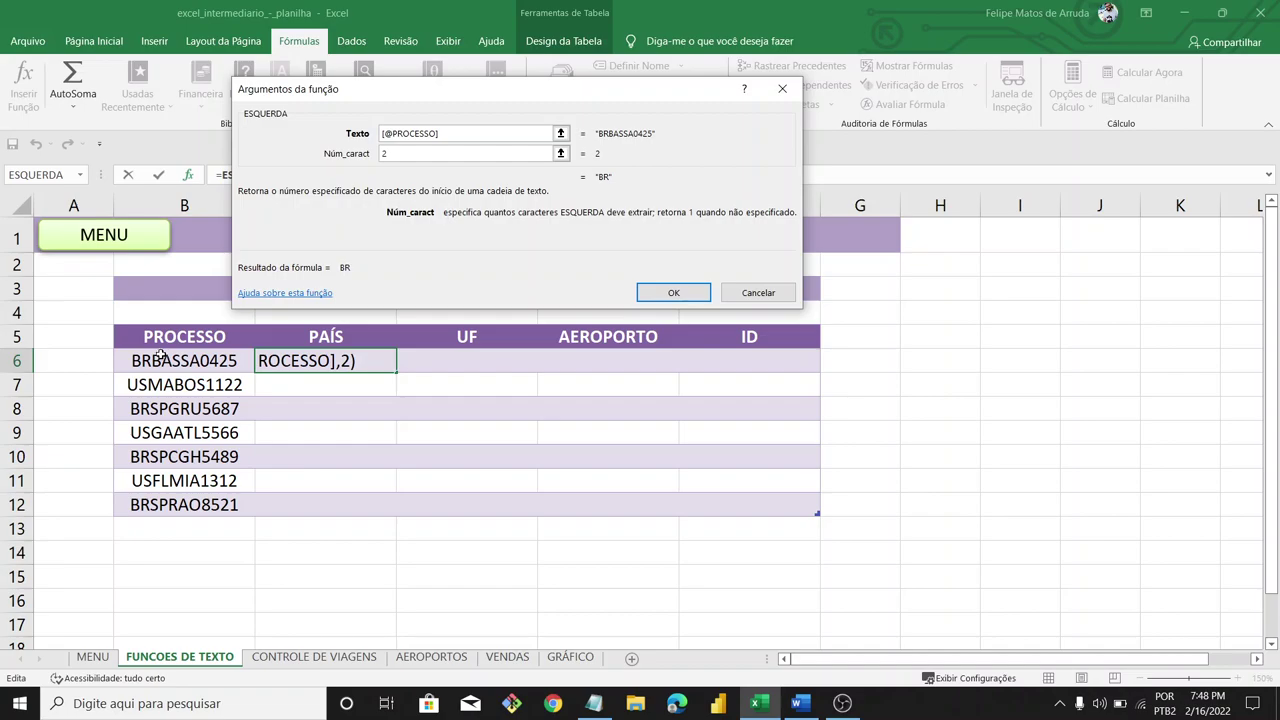
{"action": "left_click", "coordinate": [676, 292]}
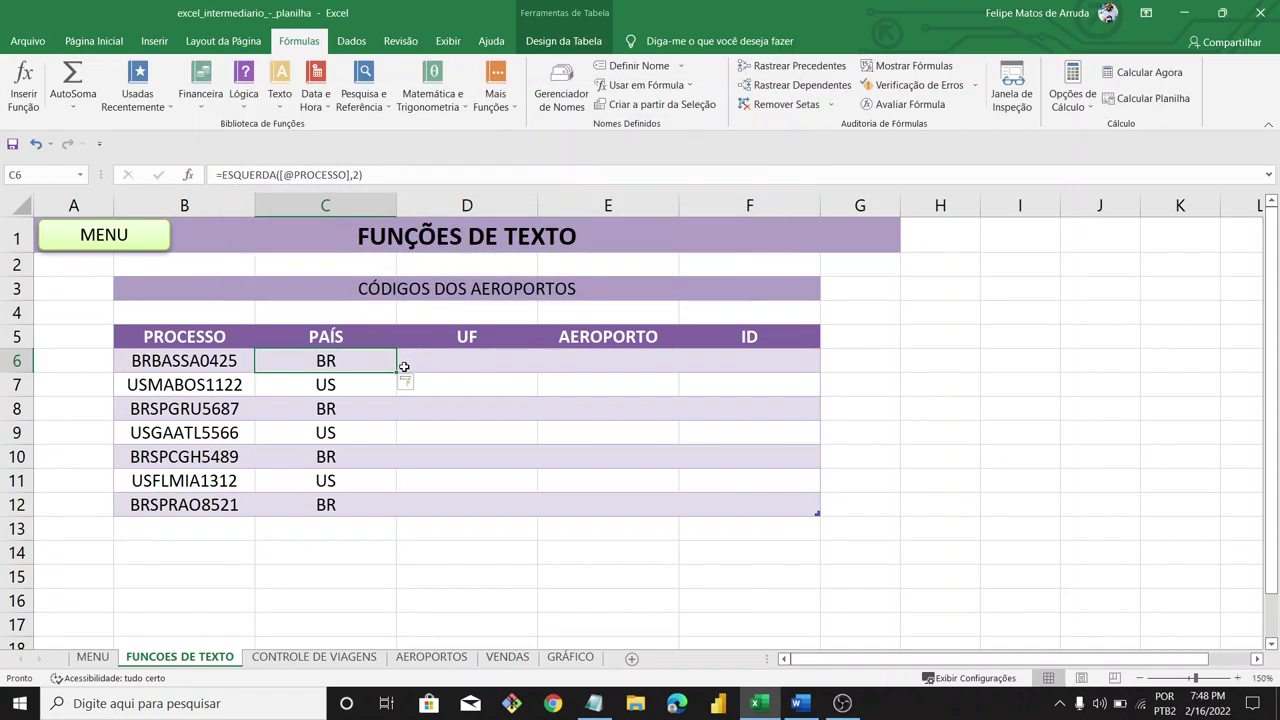
- Check the BR and US results down the PAÍS column, C6 through C12
{"action": "left_click", "coordinate": [375, 378]}
{"action": "left_click", "coordinate": [343, 404]}
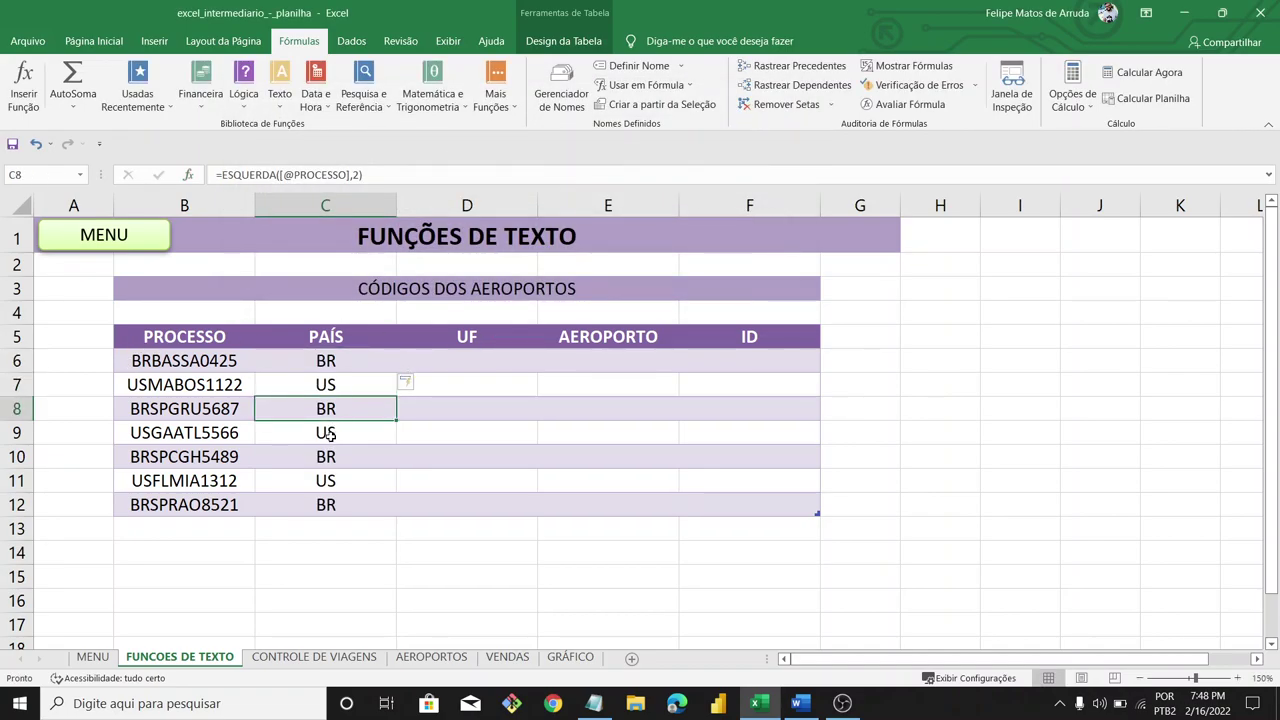
{"action": "left_click", "coordinate": [330, 438]}
{"action": "left_click", "coordinate": [325, 455]}
{"action": "left_click", "coordinate": [318, 484]}
{"action": "left_click", "coordinate": [316, 505]}
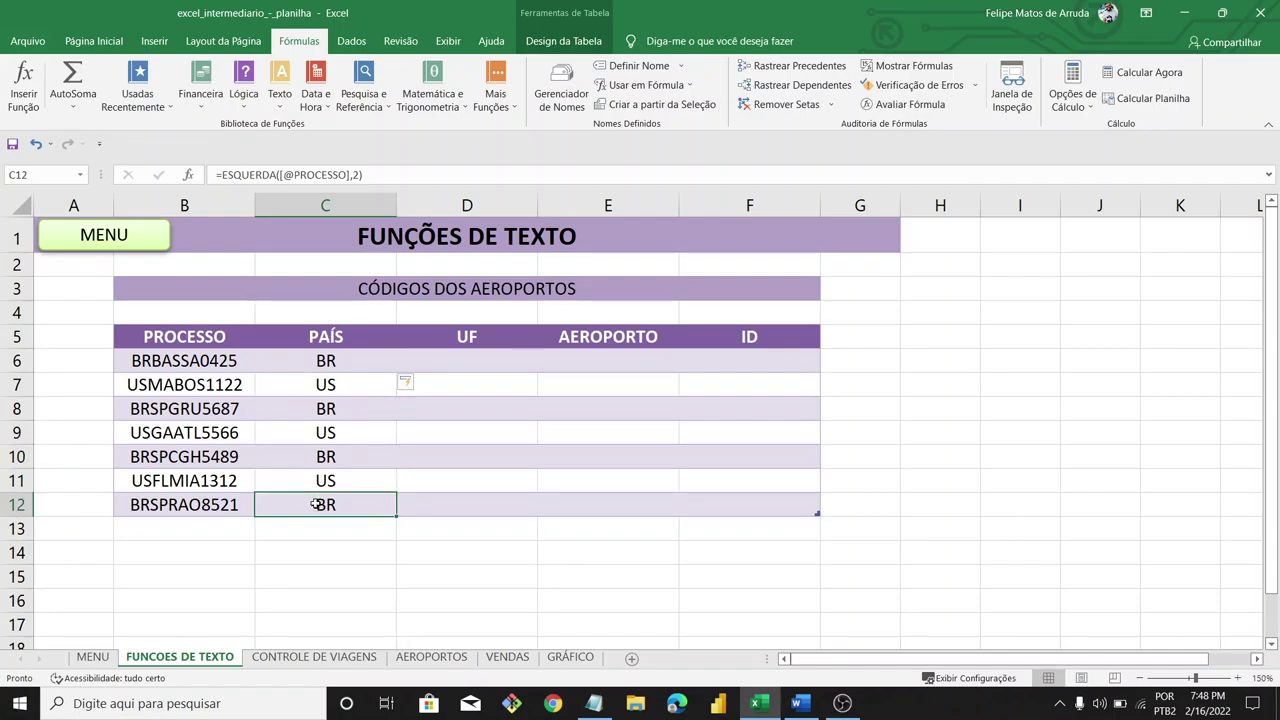
{"action": "left_click", "coordinate": [308, 366]}
{"action": "left_click", "coordinate": [311, 390]}
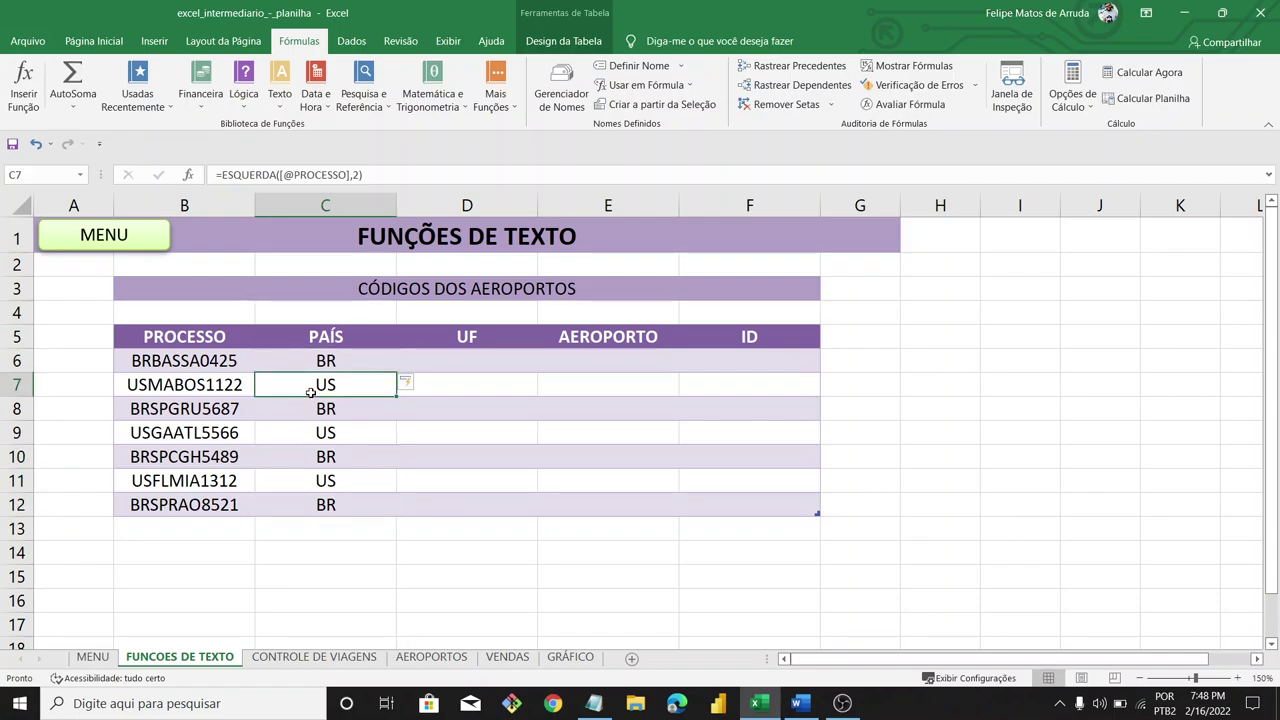
{"action": "left_click", "coordinate": [316, 359]}
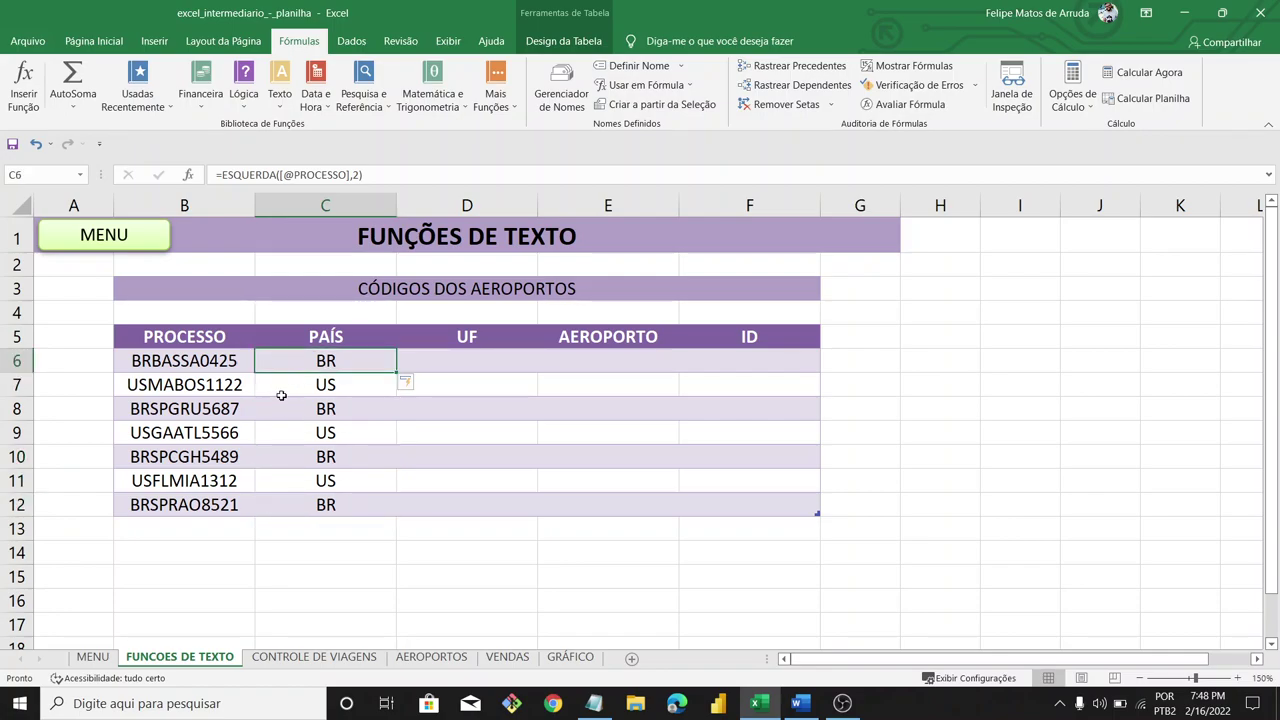
{"action": "left_click", "coordinate": [297, 497]}
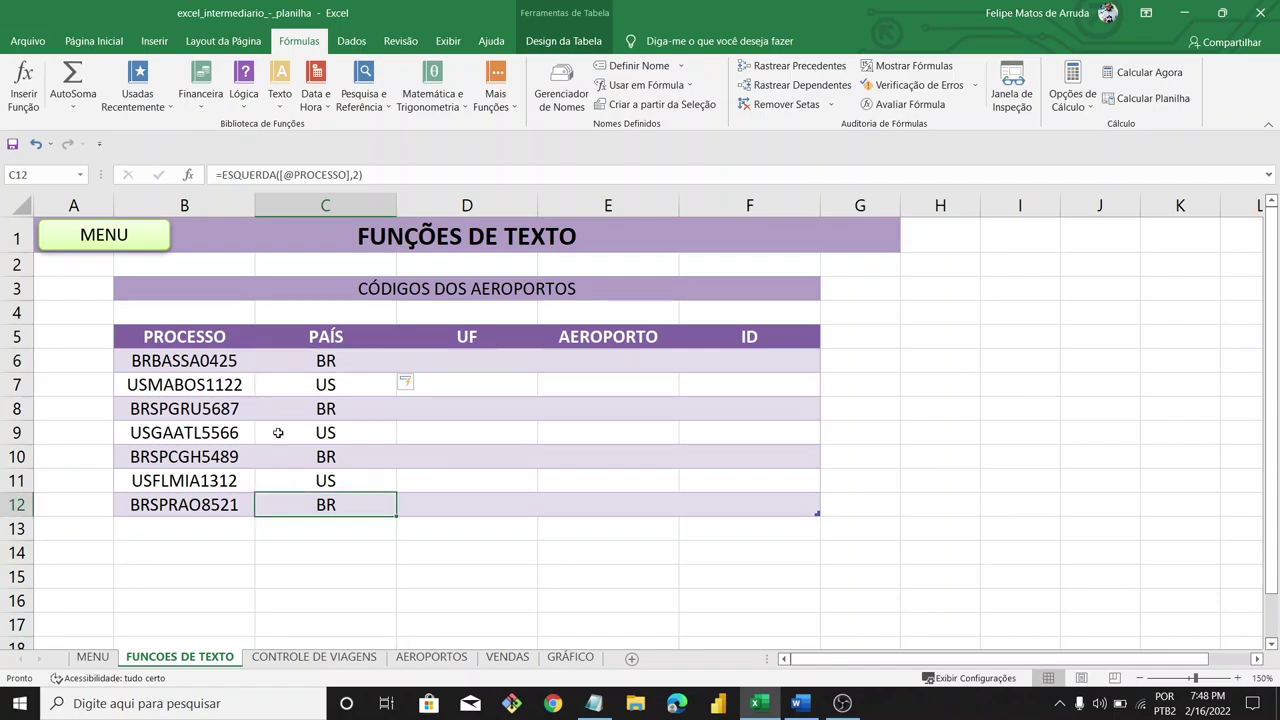
{"action": "left_click", "coordinate": [522, 360]}
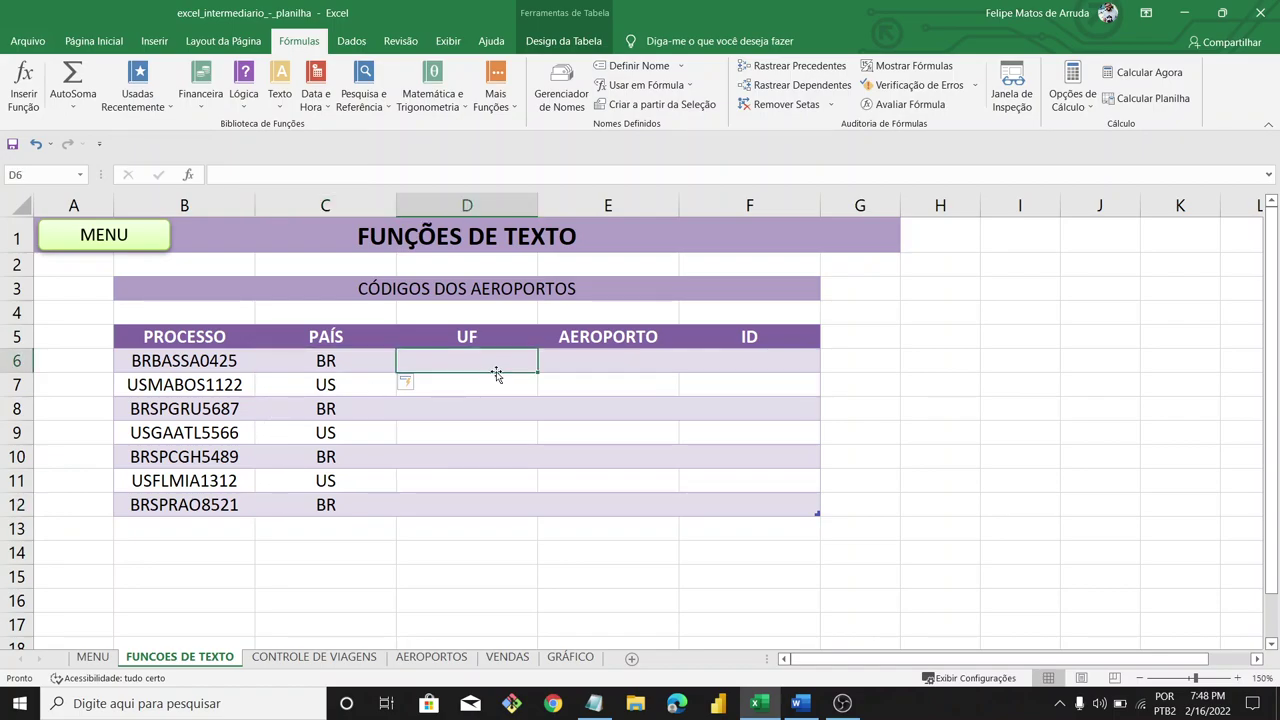
- Enter EXT.TEXTO in D6 with Texto B6, Núm_inicial 3 and Núm_caract 2
{"action": "left_click", "coordinate": [281, 95]}
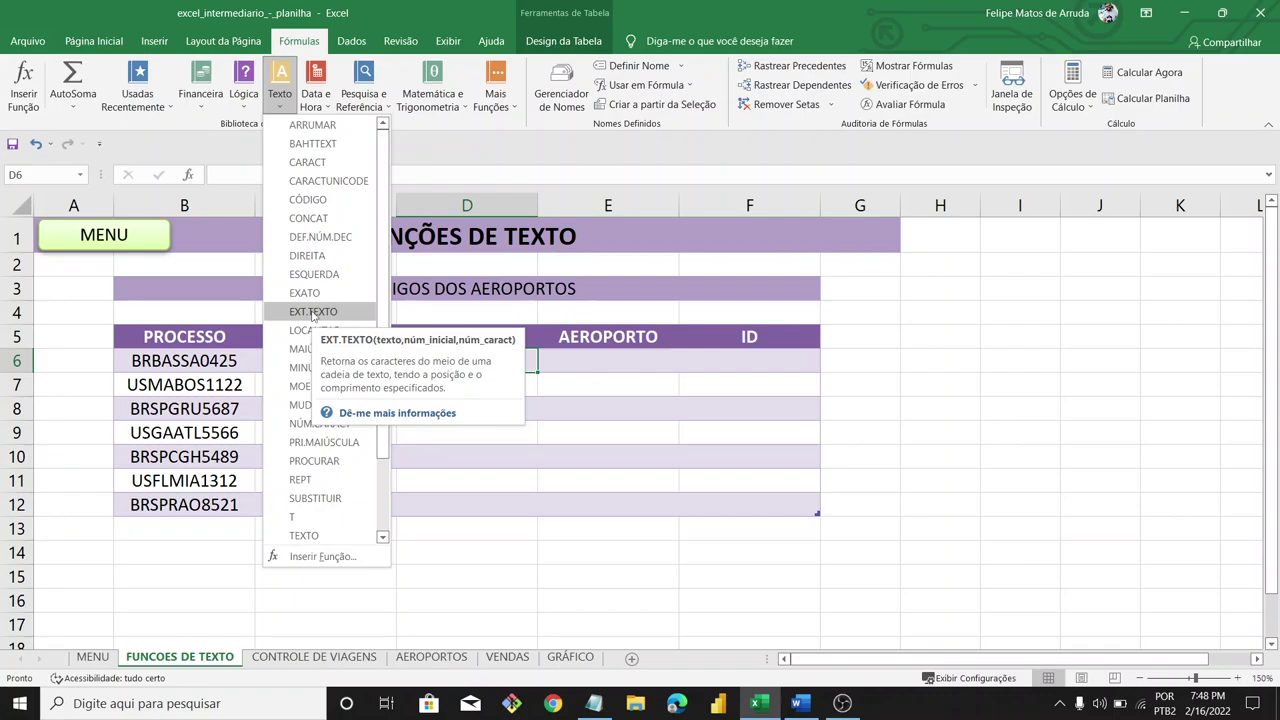
{"action": "left_click", "coordinate": [313, 312]}
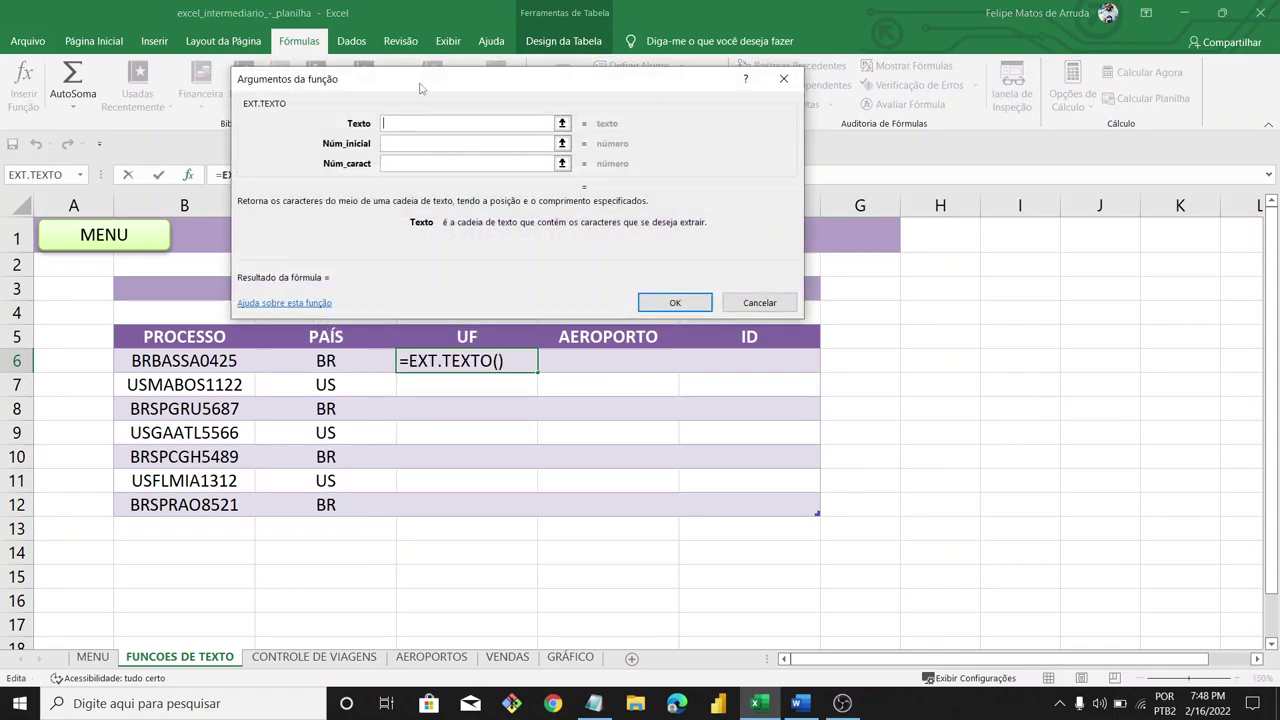
{"action": "left_click_drag", "start_coordinate": [420, 88], "coordinate": [680, 57]}
{"action": "left_click", "coordinate": [181, 366]}
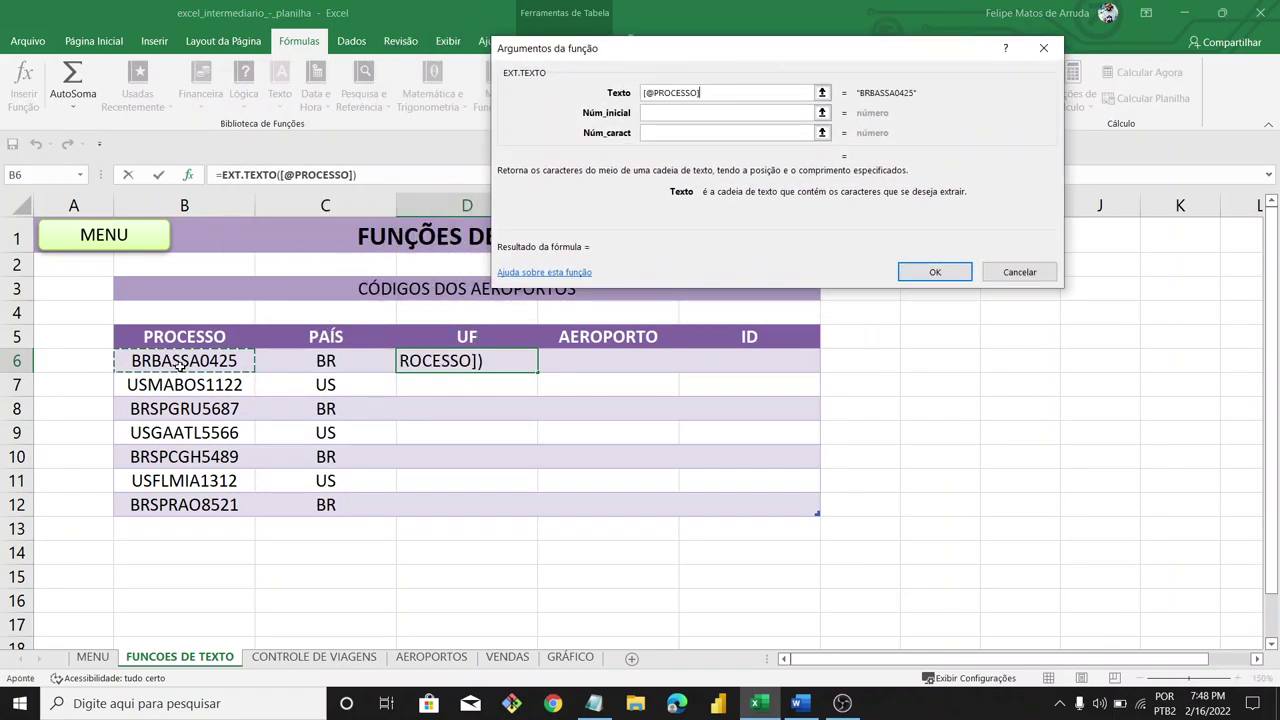
{"action": "left_click", "coordinate": [684, 117]}
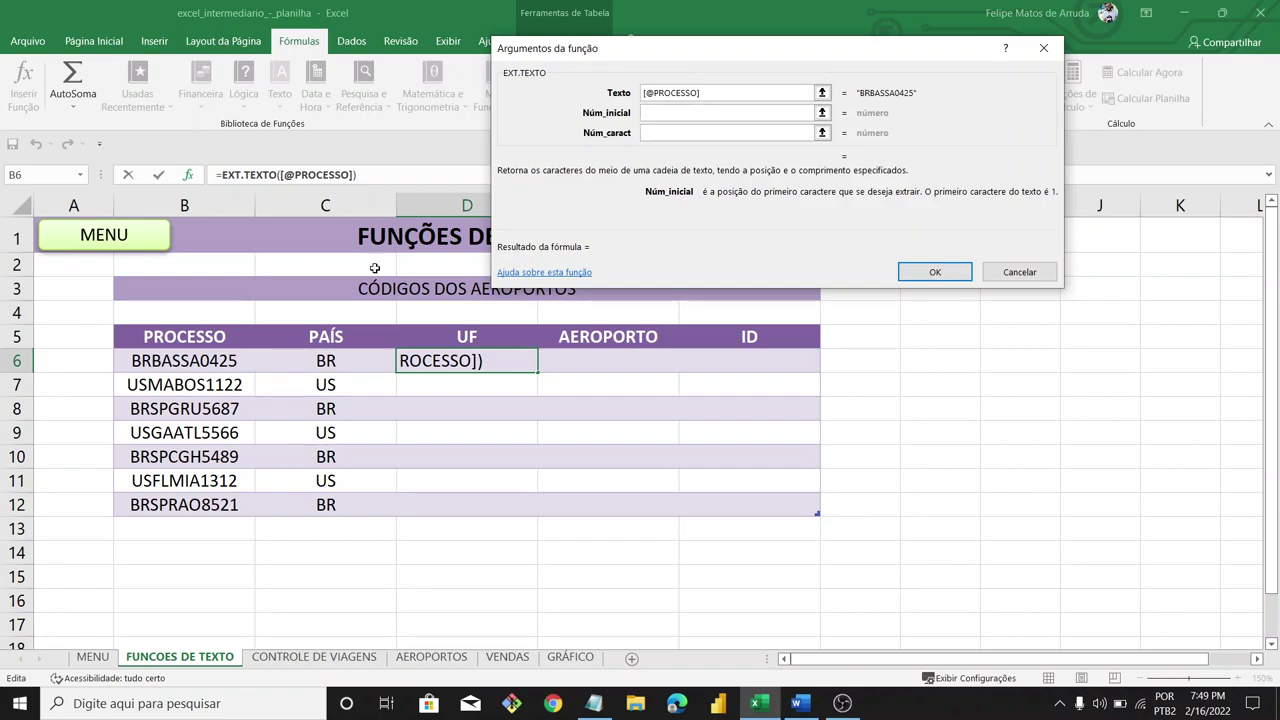
{"action": "left_click", "coordinate": [800, 705]}
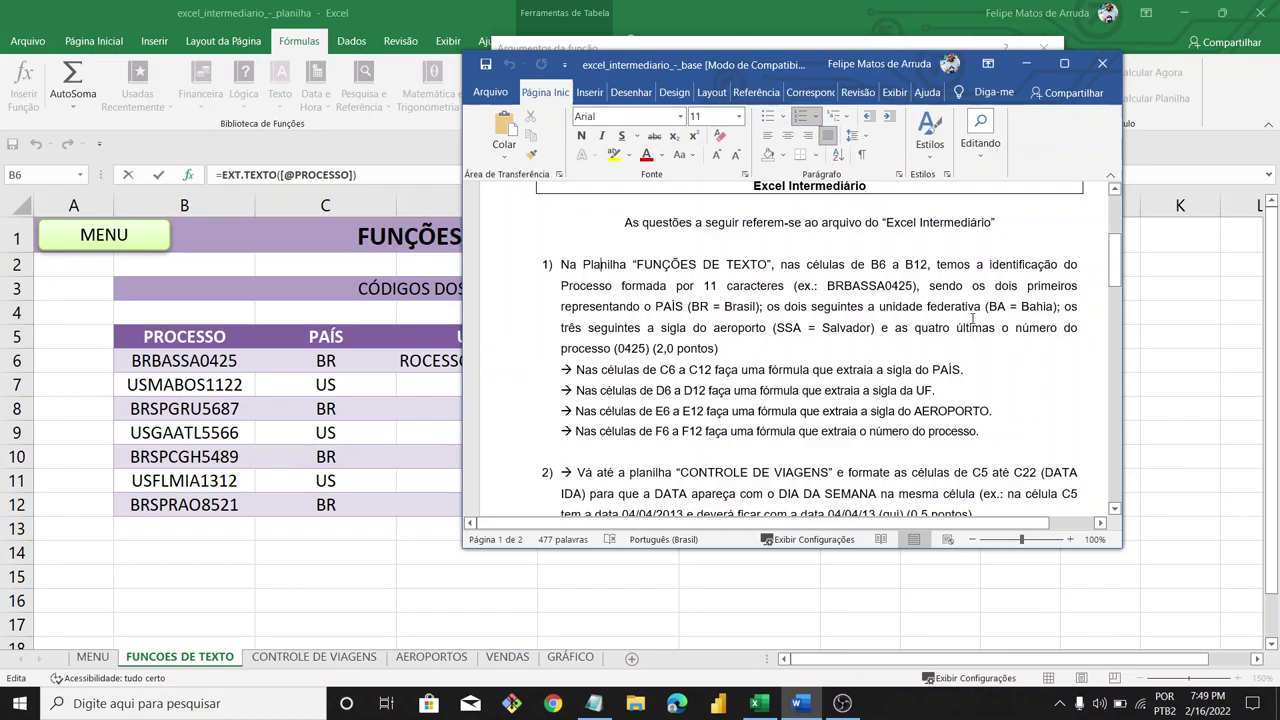
{"action": "left_click", "coordinate": [1012, 50]}
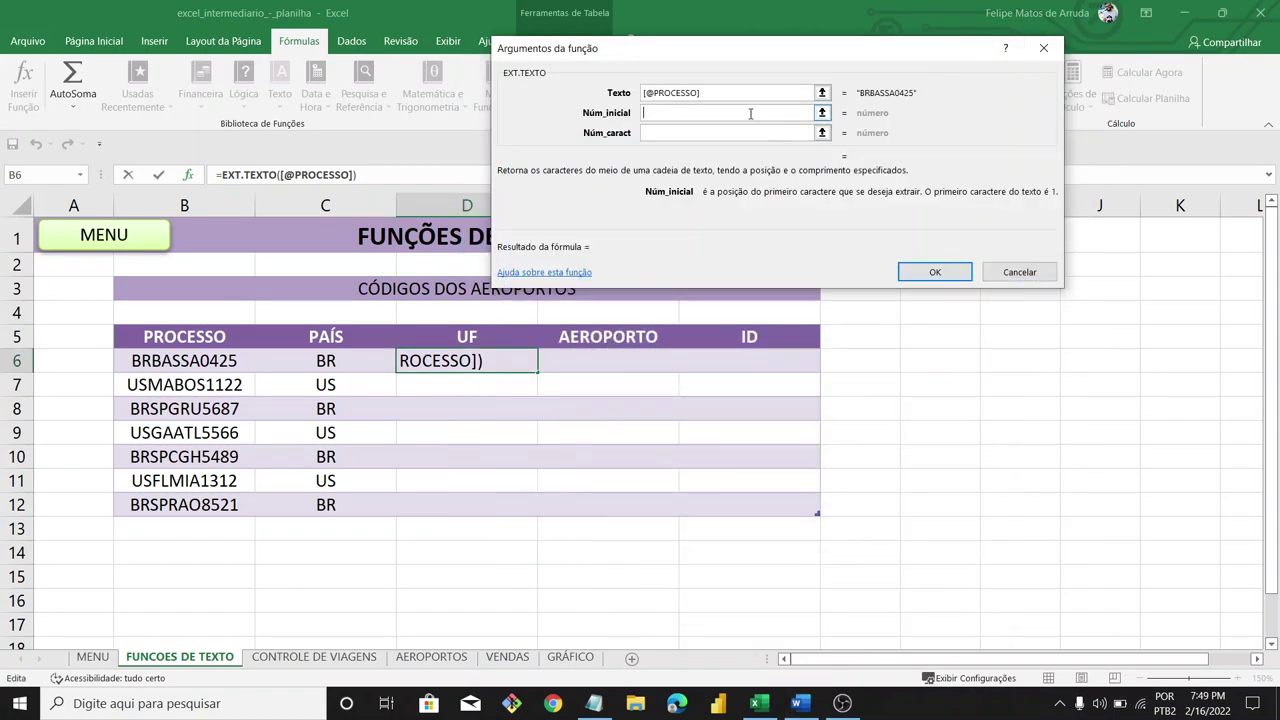
{"action": "type", "text": "3"}
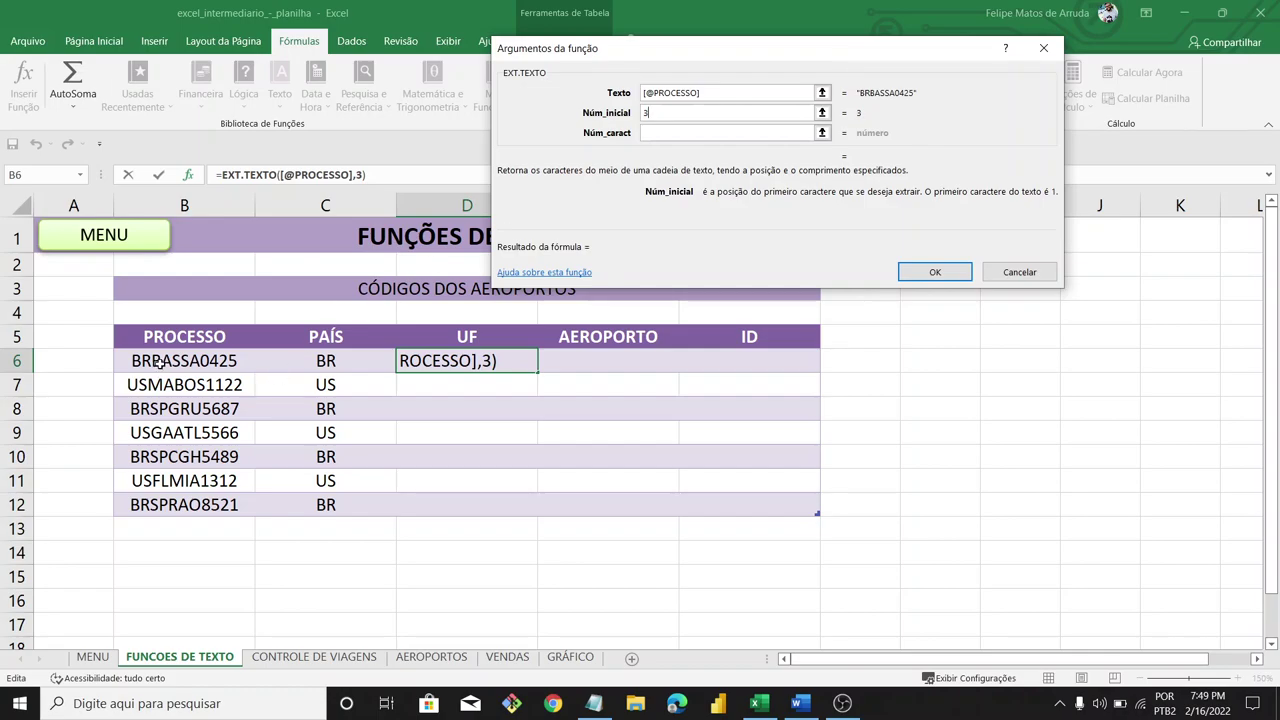
{"action": "left_click", "coordinate": [671, 131]}
{"action": "type", "text": "2"}
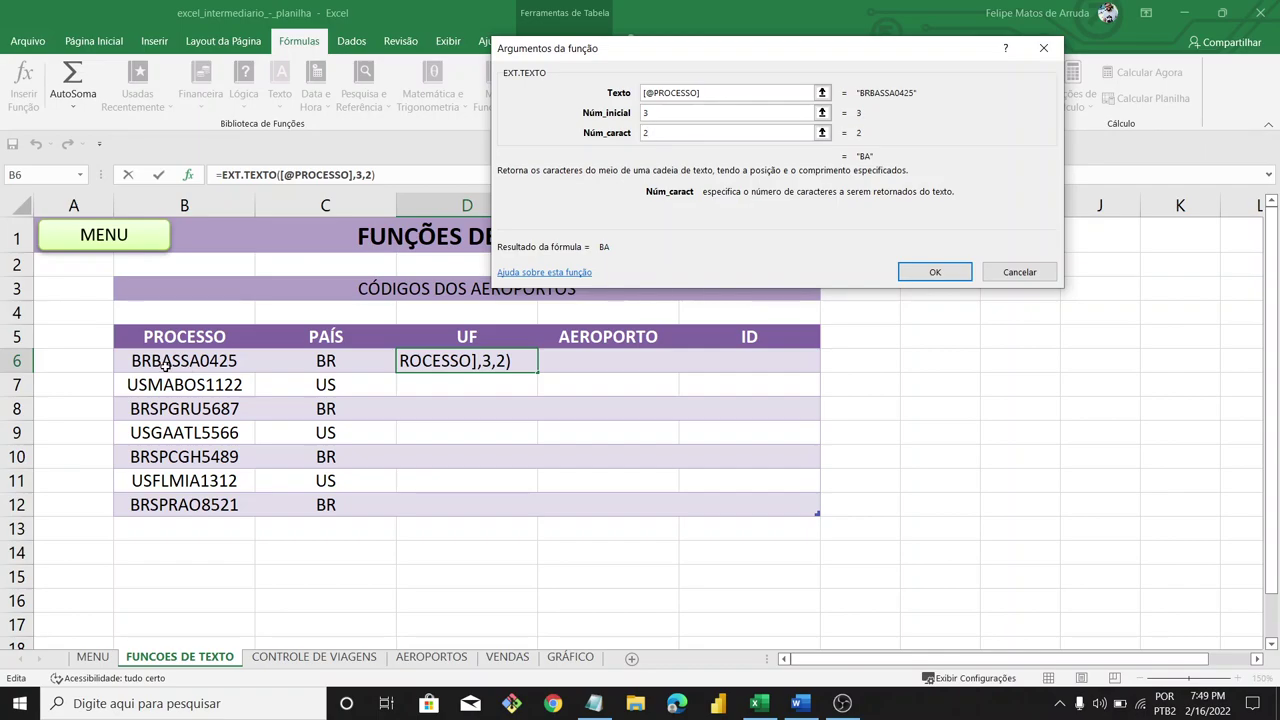
{"action": "left_click", "coordinate": [934, 272]}
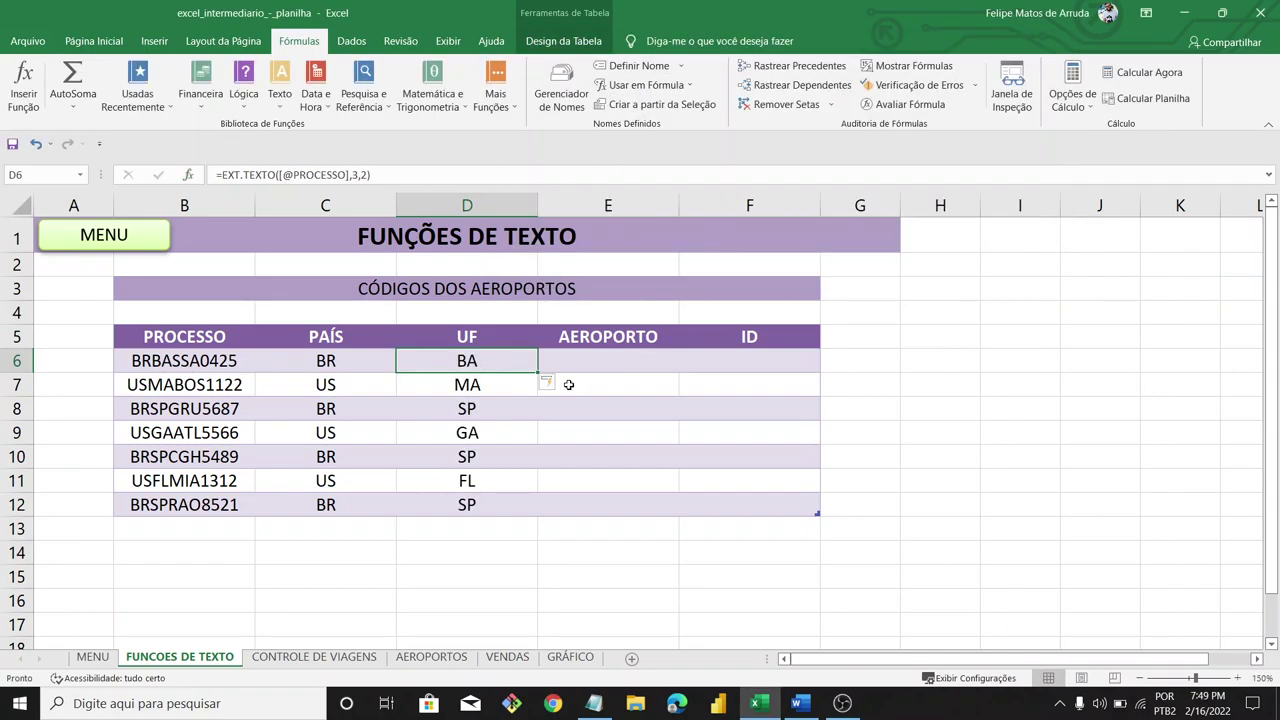
- Verify the UF state codes (BA, MA, SP, GA, FL) in D7 through D12
{"action": "left_click", "coordinate": [459, 384]}
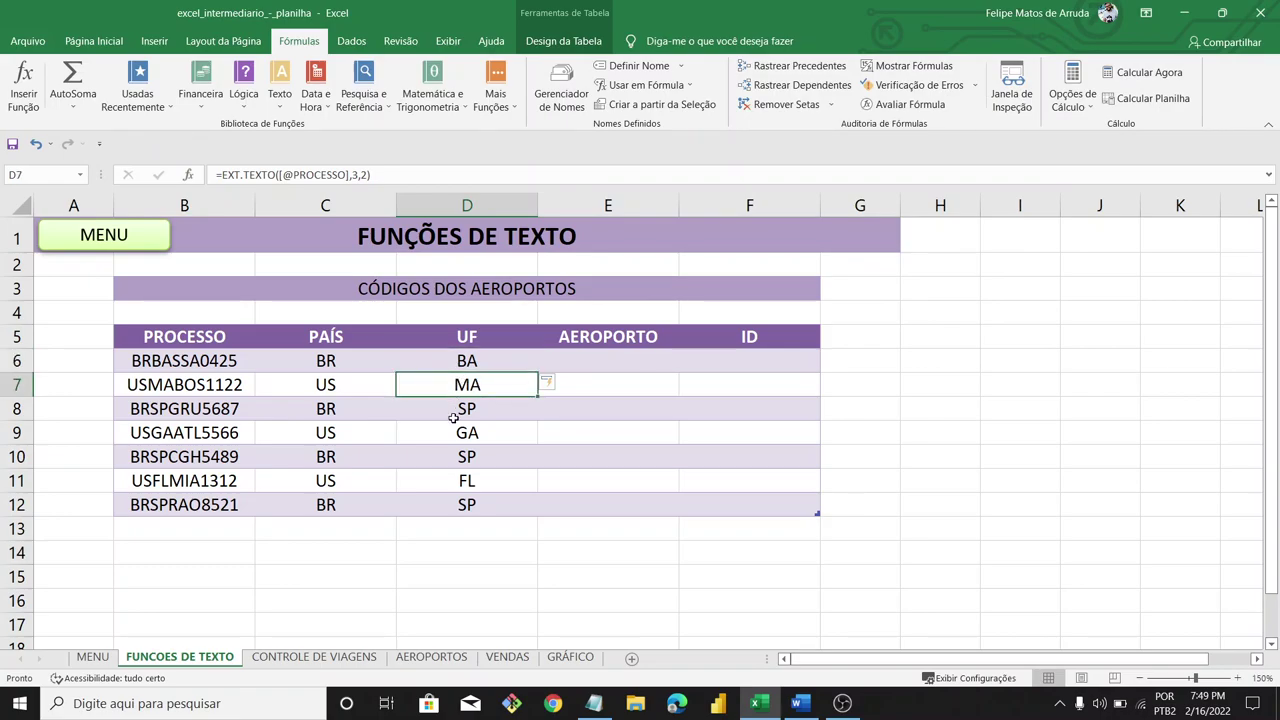
{"action": "left_click", "coordinate": [455, 414]}
{"action": "left_click", "coordinate": [449, 434]}
{"action": "left_click", "coordinate": [451, 457]}
{"action": "left_click", "coordinate": [446, 482]}
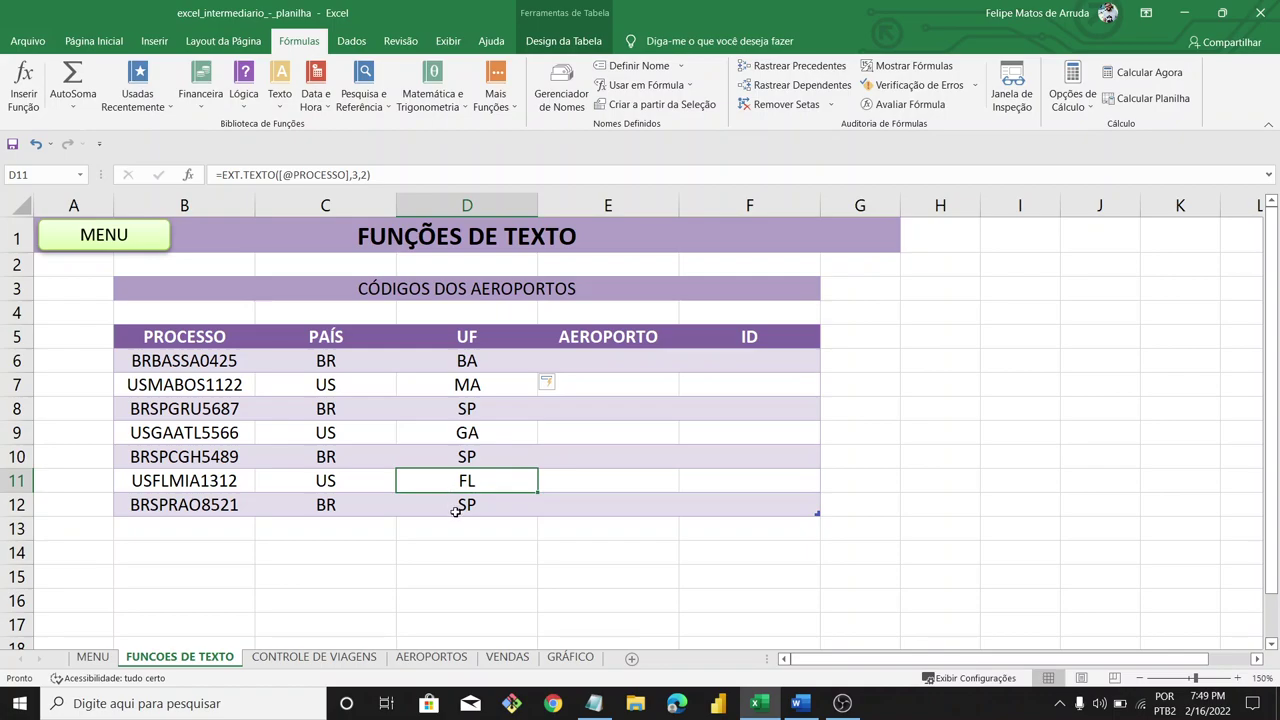
{"action": "left_click", "coordinate": [456, 508]}
{"action": "left_click", "coordinate": [195, 364]}
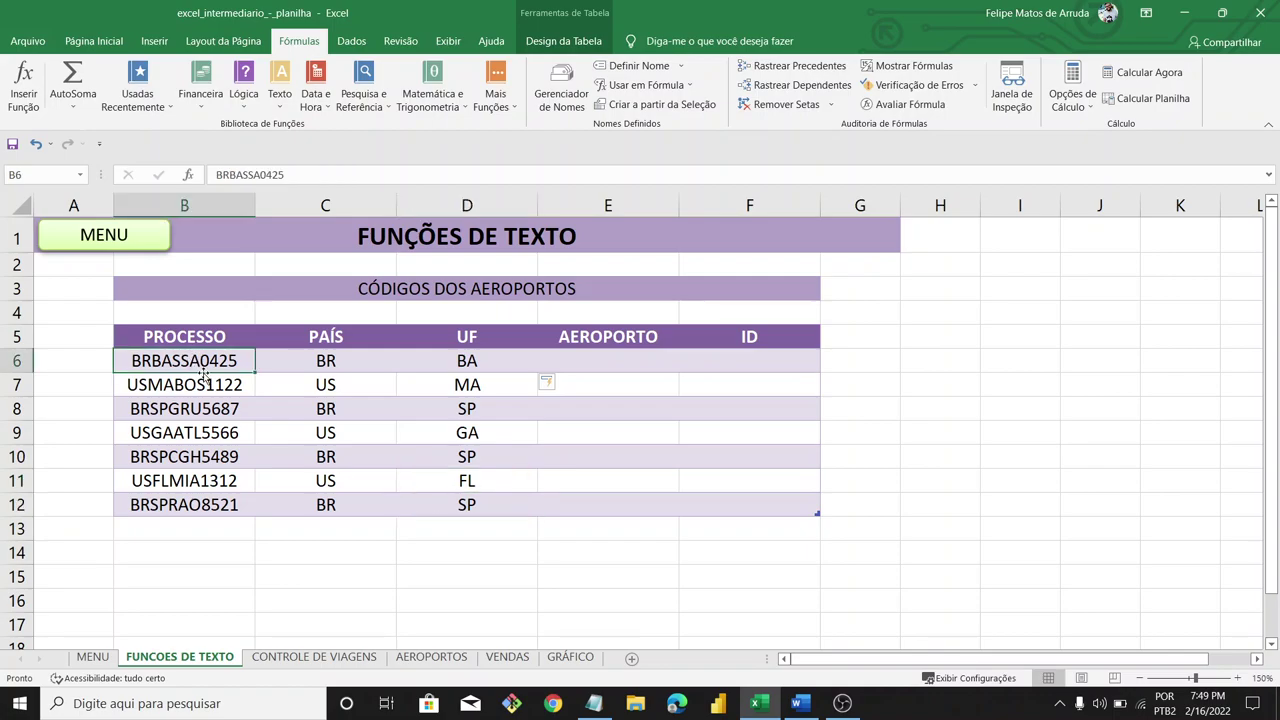
{"action": "left_click", "coordinate": [583, 370]}
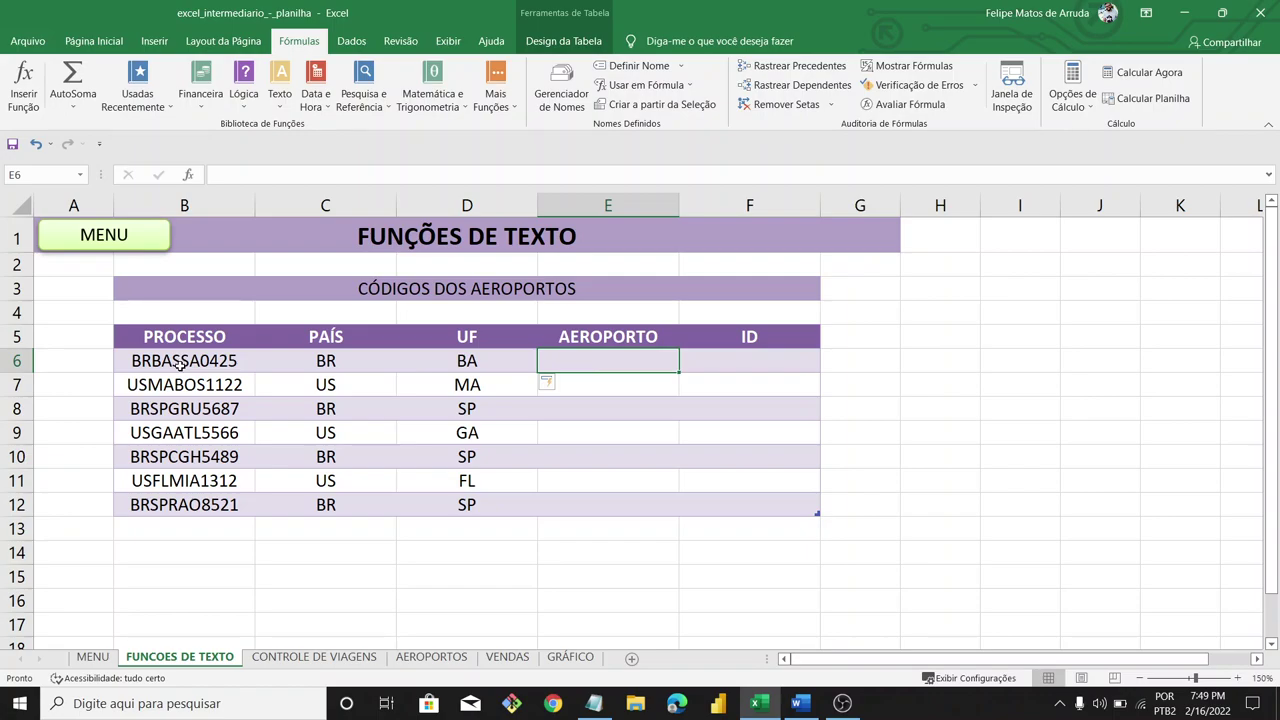
- Enter EXT.TEXTO in E6 with Texto B6, Núm_inicial 5 and Núm_caract 3
{"action": "left_click", "coordinate": [280, 88]}
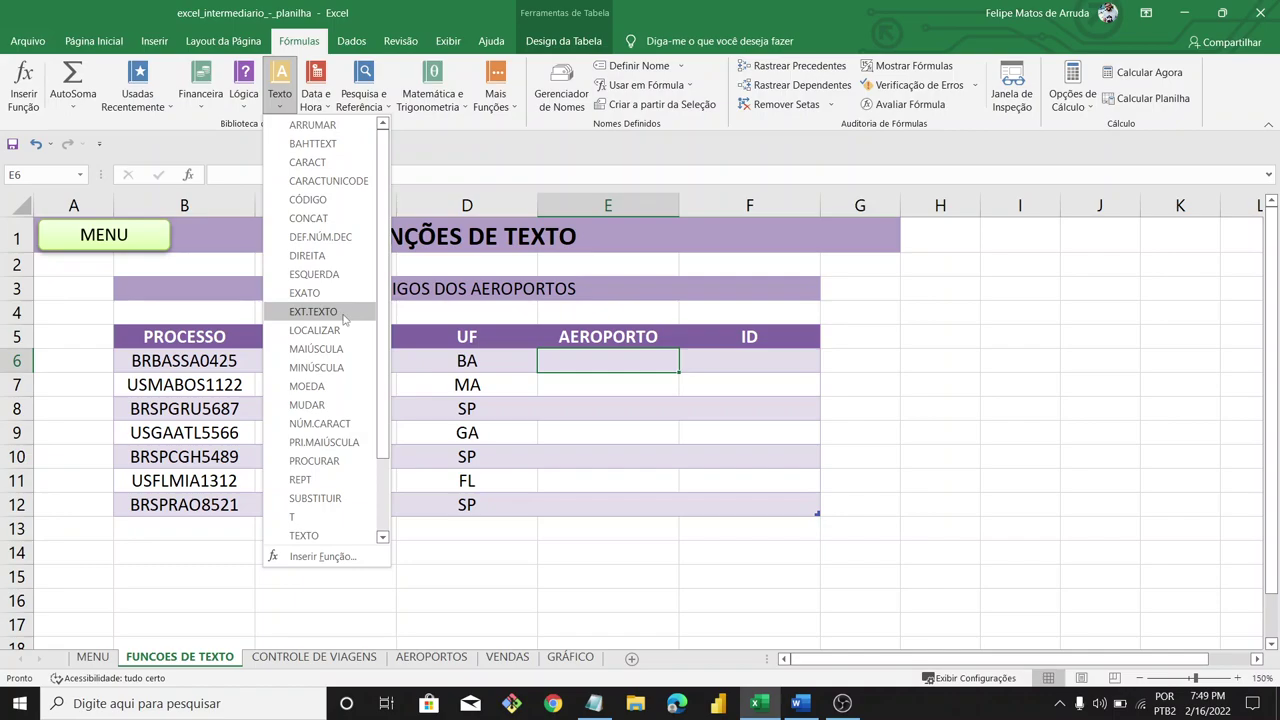
{"action": "left_click", "coordinate": [313, 311]}
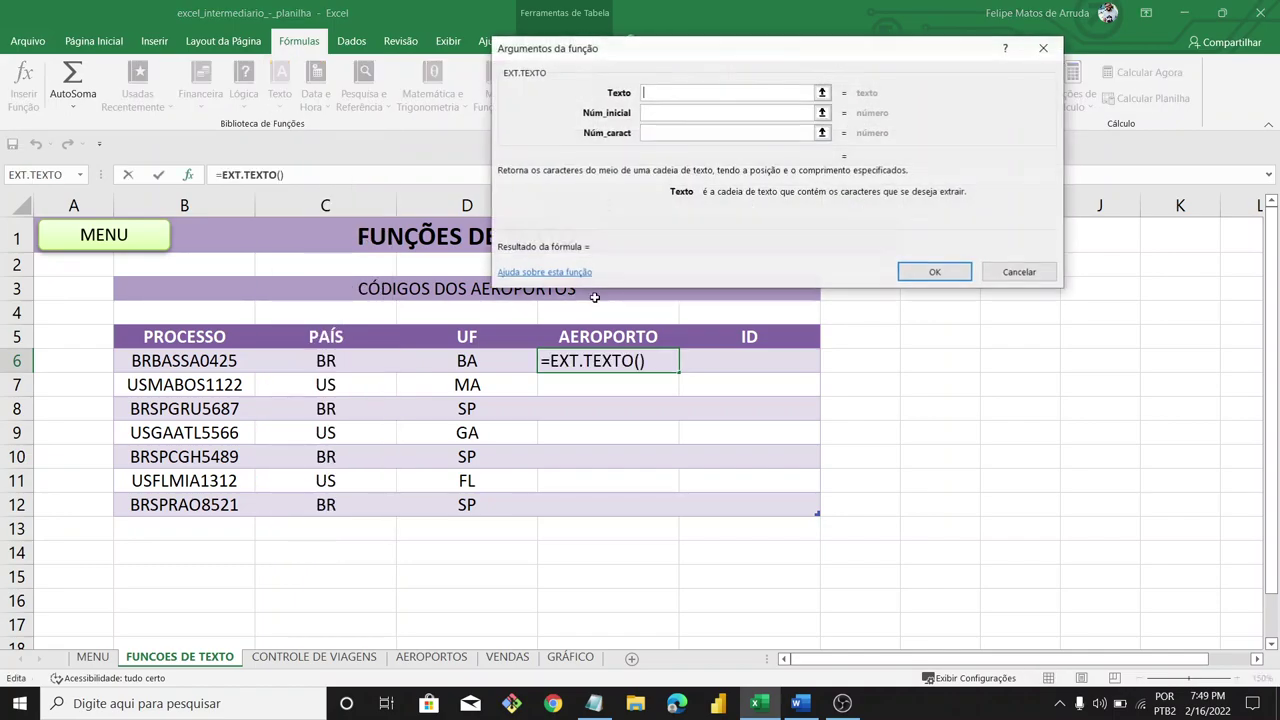
{"action": "left_click", "coordinate": [205, 358]}
{"action": "left_click", "coordinate": [651, 114]}
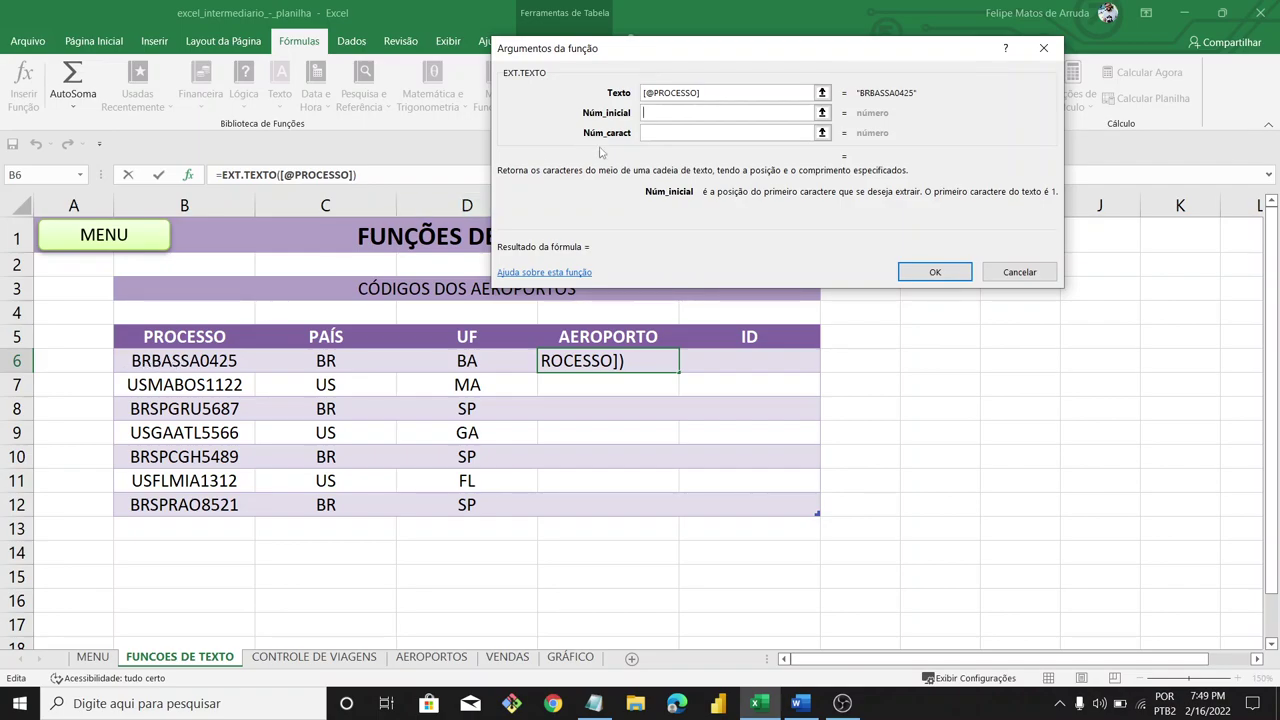
{"action": "type", "text": "5"}
{"action": "left_click", "coordinate": [668, 133]}
{"action": "type", "text": "3"}
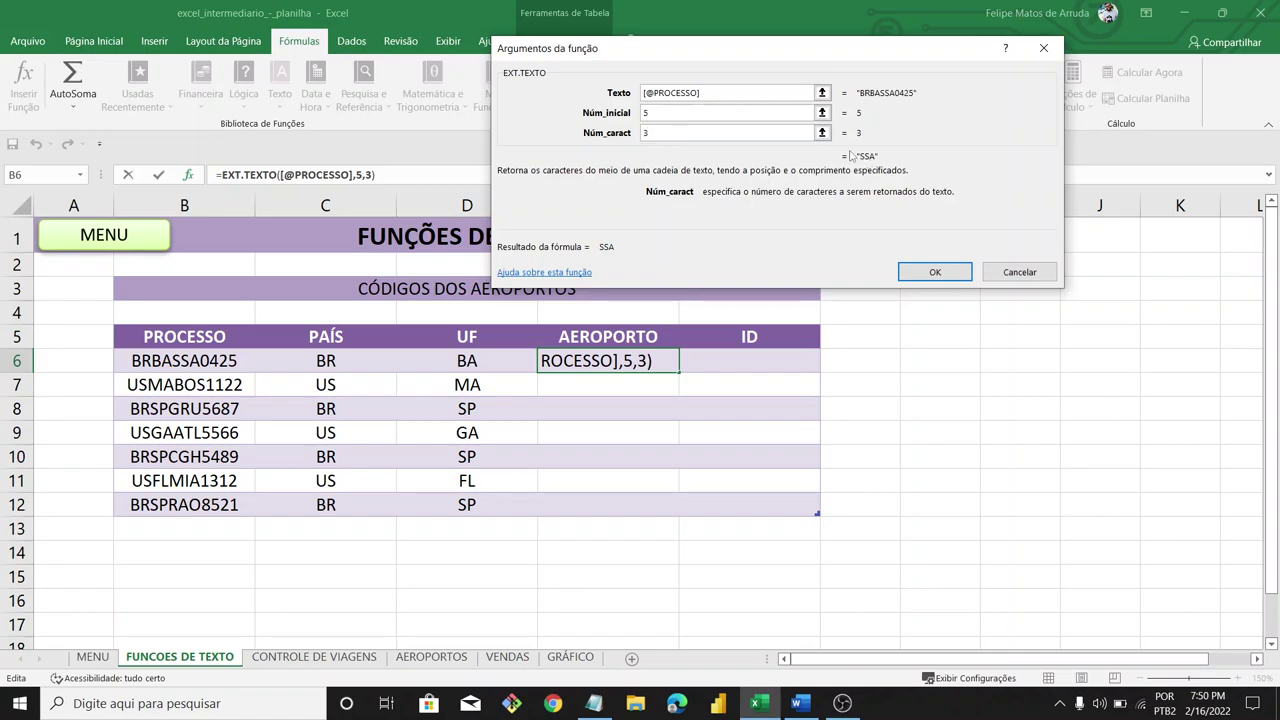
{"action": "left_click", "coordinate": [935, 273]}
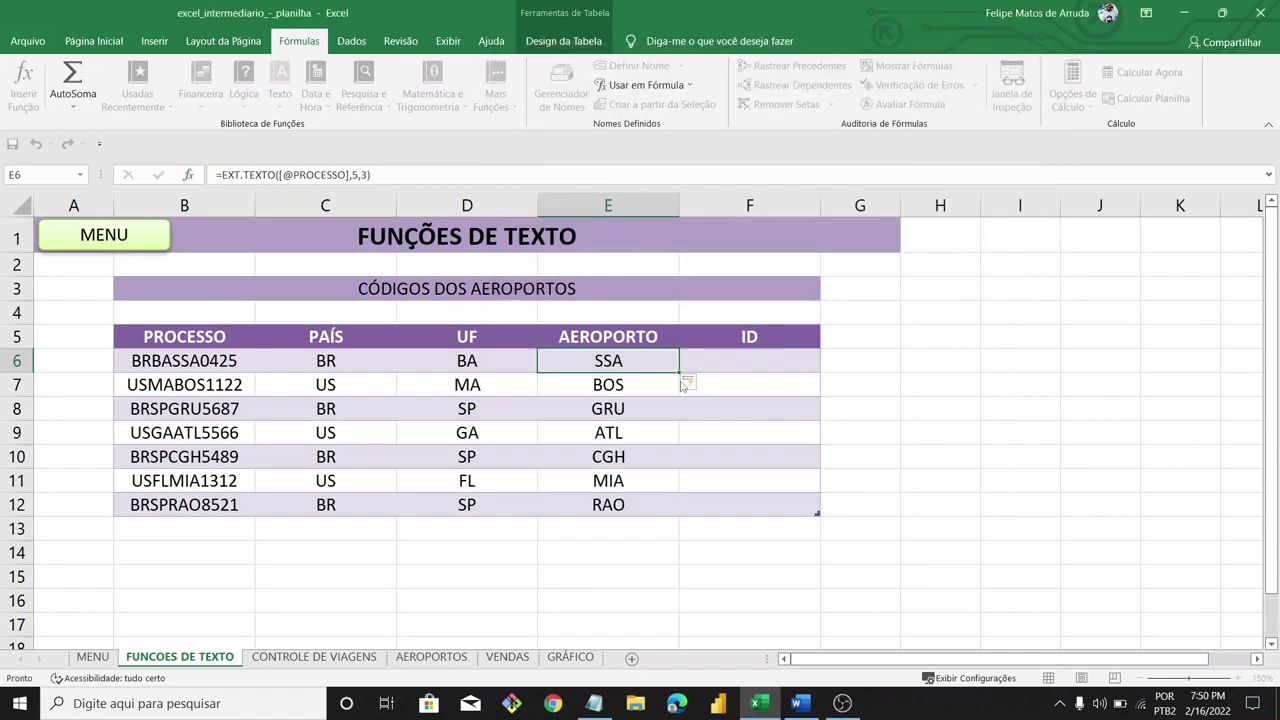
- Check the airport codes returned in E8, E9, E10 and E12
{"action": "left_click", "coordinate": [575, 405]}
{"action": "left_click", "coordinate": [617, 430]}
{"action": "left_click", "coordinate": [614, 456]}
{"action": "left_click", "coordinate": [613, 506]}
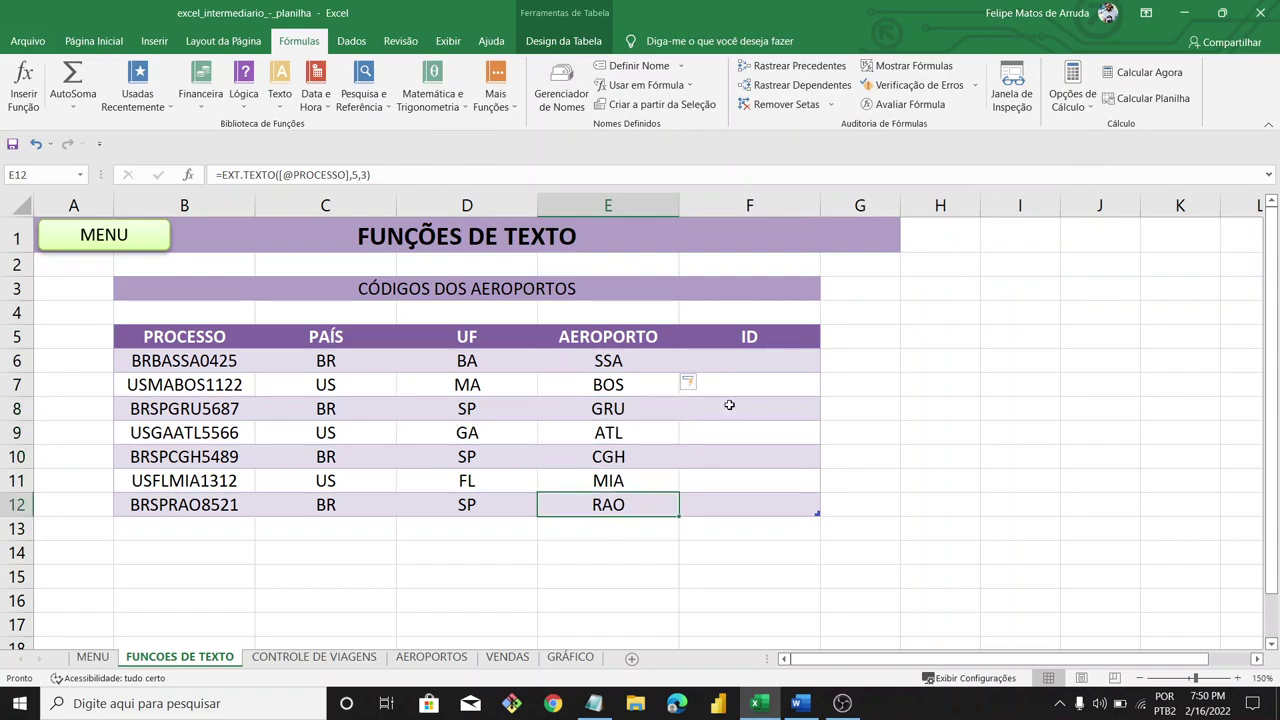
{"action": "left_click", "coordinate": [738, 373]}
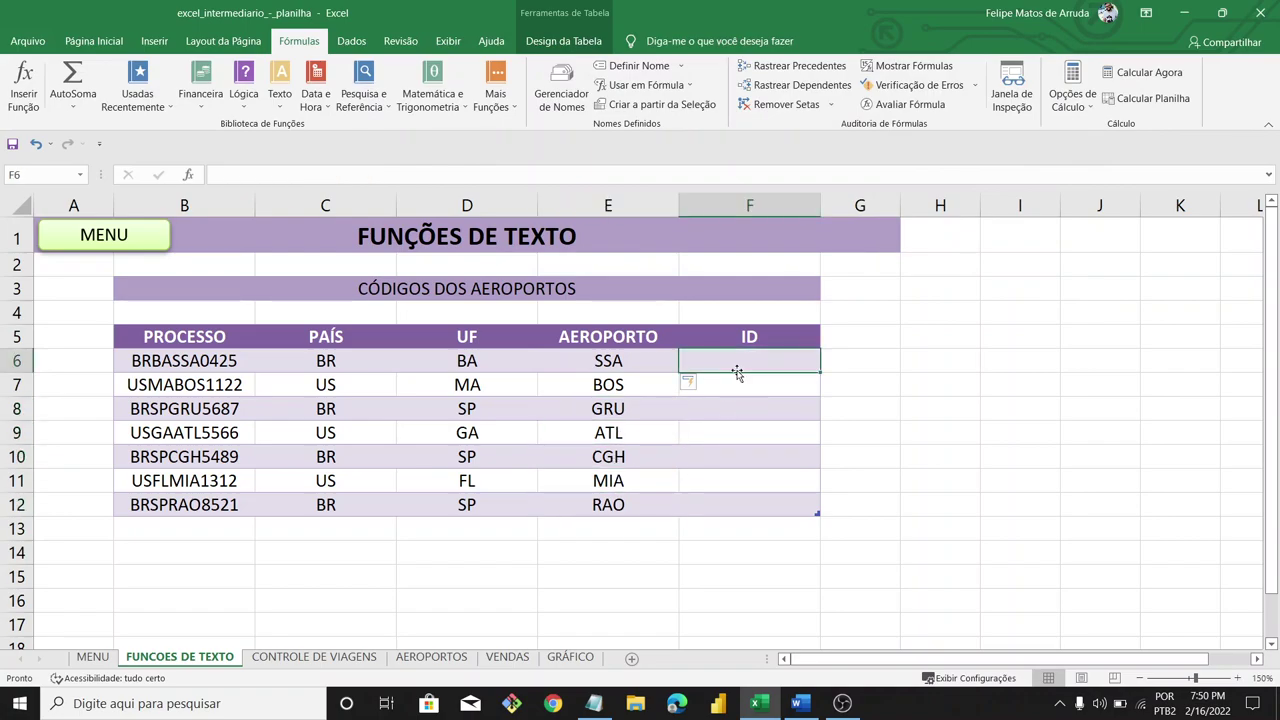
- Enter =DIREITA with the row's PROCESSO and 4 in F6 so ID shows the last four digits
{"action": "left_click", "coordinate": [280, 95]}
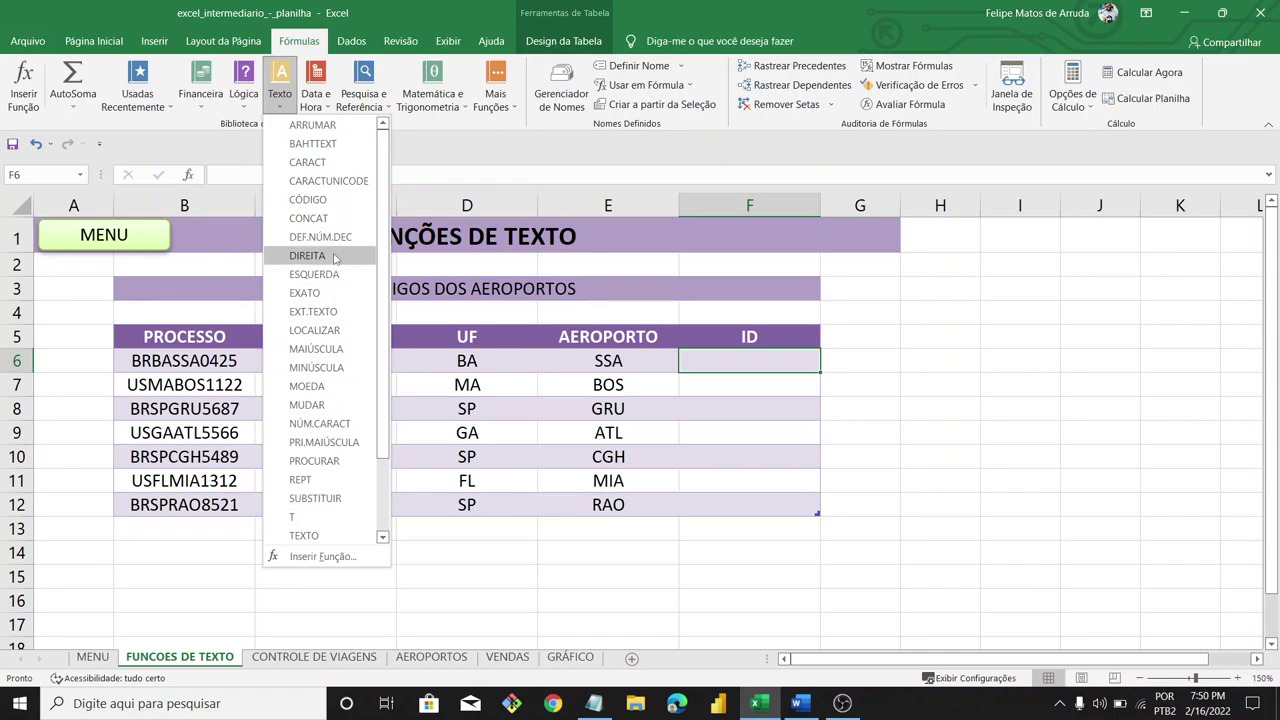
{"action": "mouse_move", "coordinate": [332, 262]}
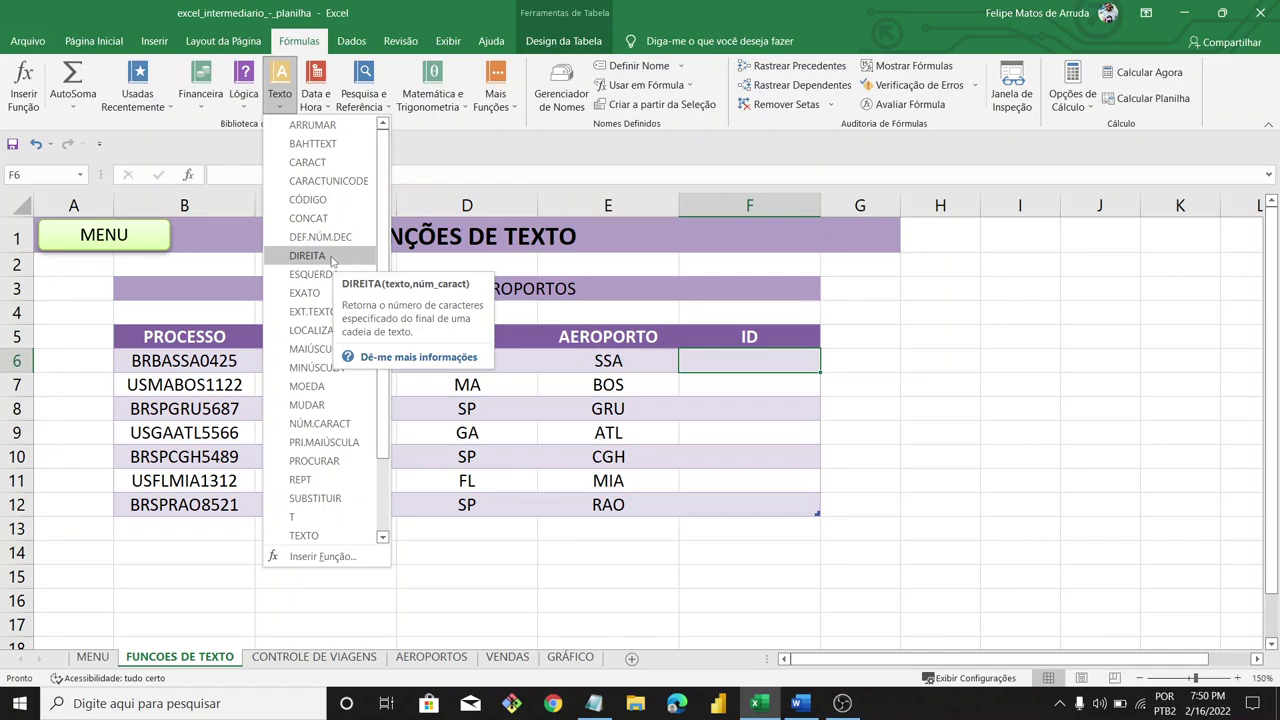
{"action": "left_click", "coordinate": [332, 257]}
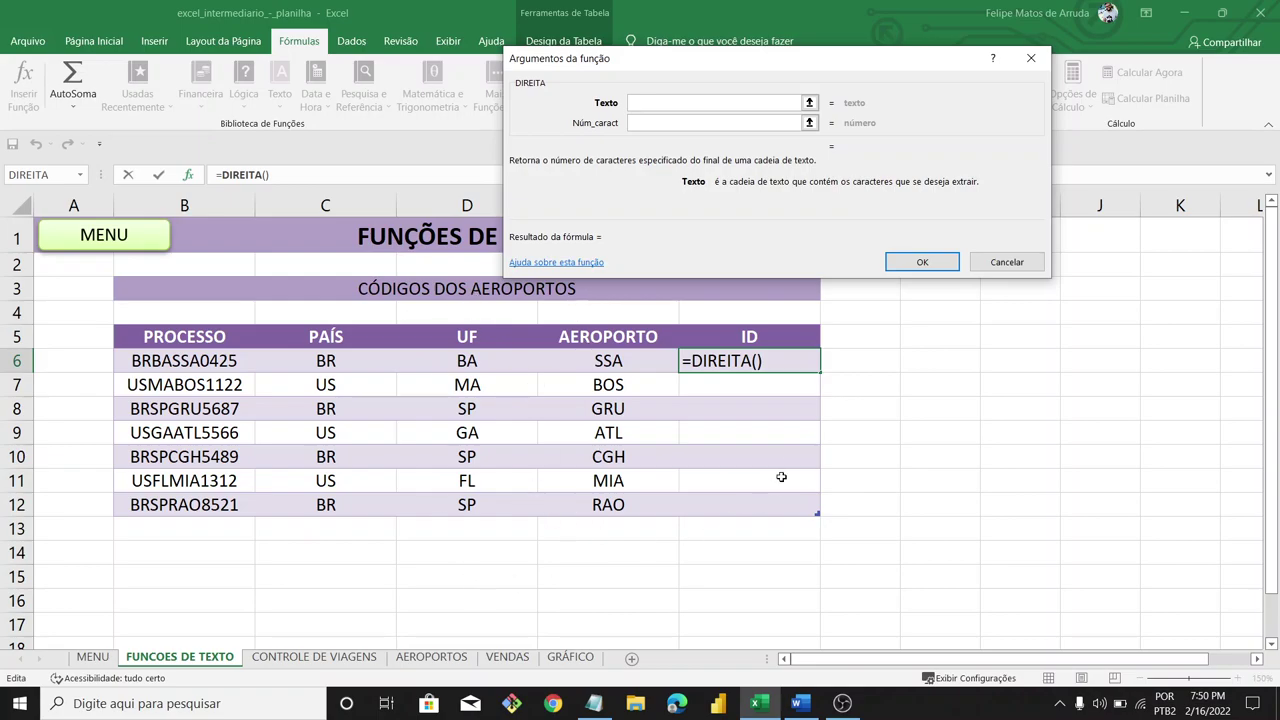
{"action": "left_click", "coordinate": [199, 364]}
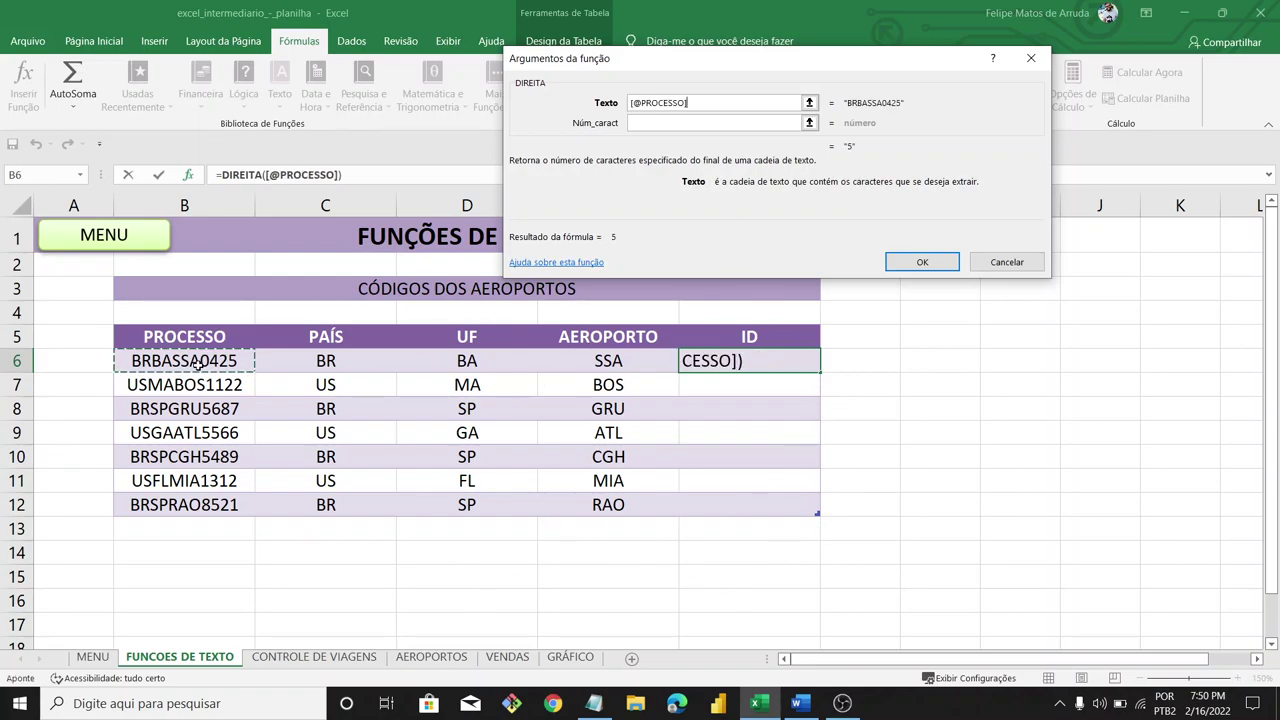
{"action": "key", "text": "Tab"}
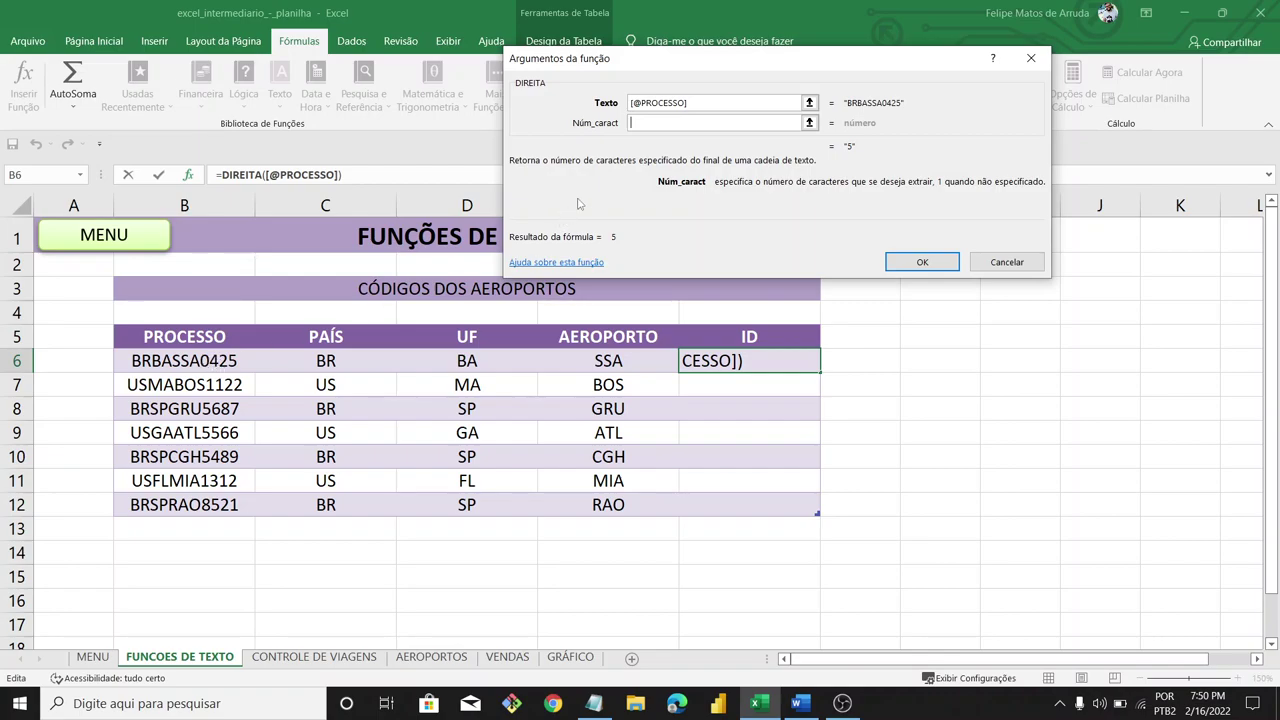
{"action": "type", "text": "4"}
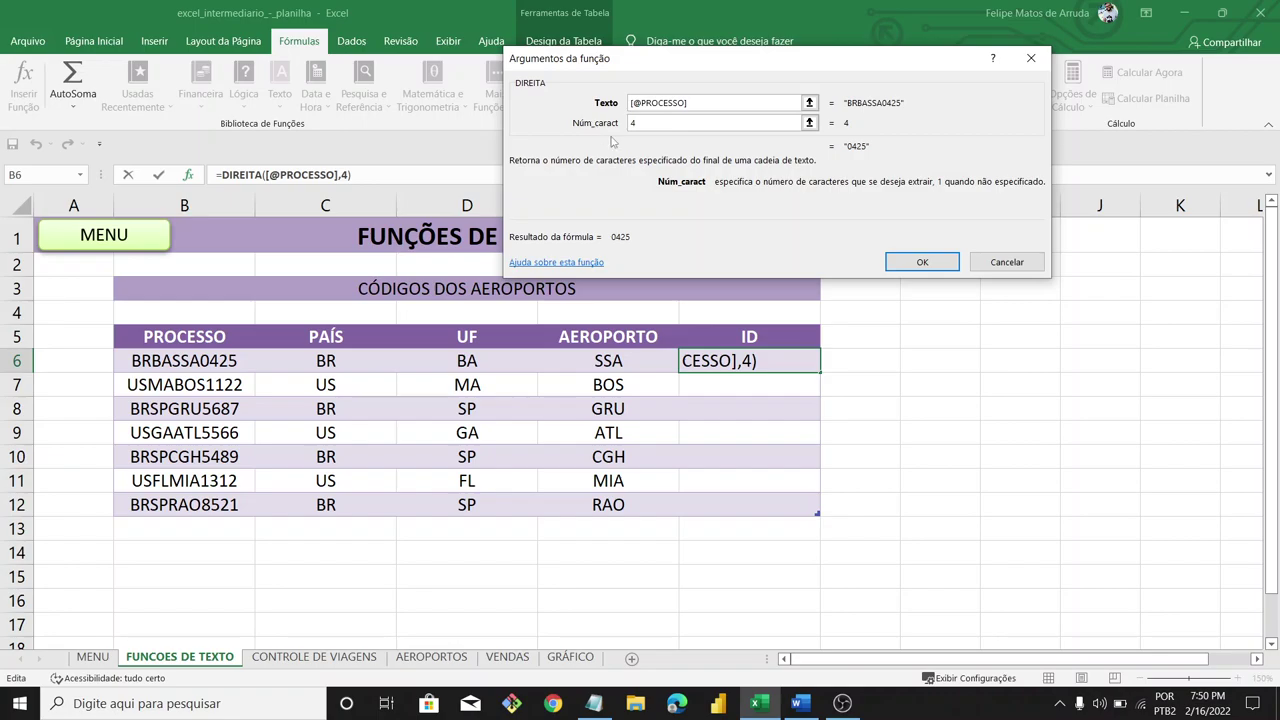
{"action": "left_click", "coordinate": [925, 261]}
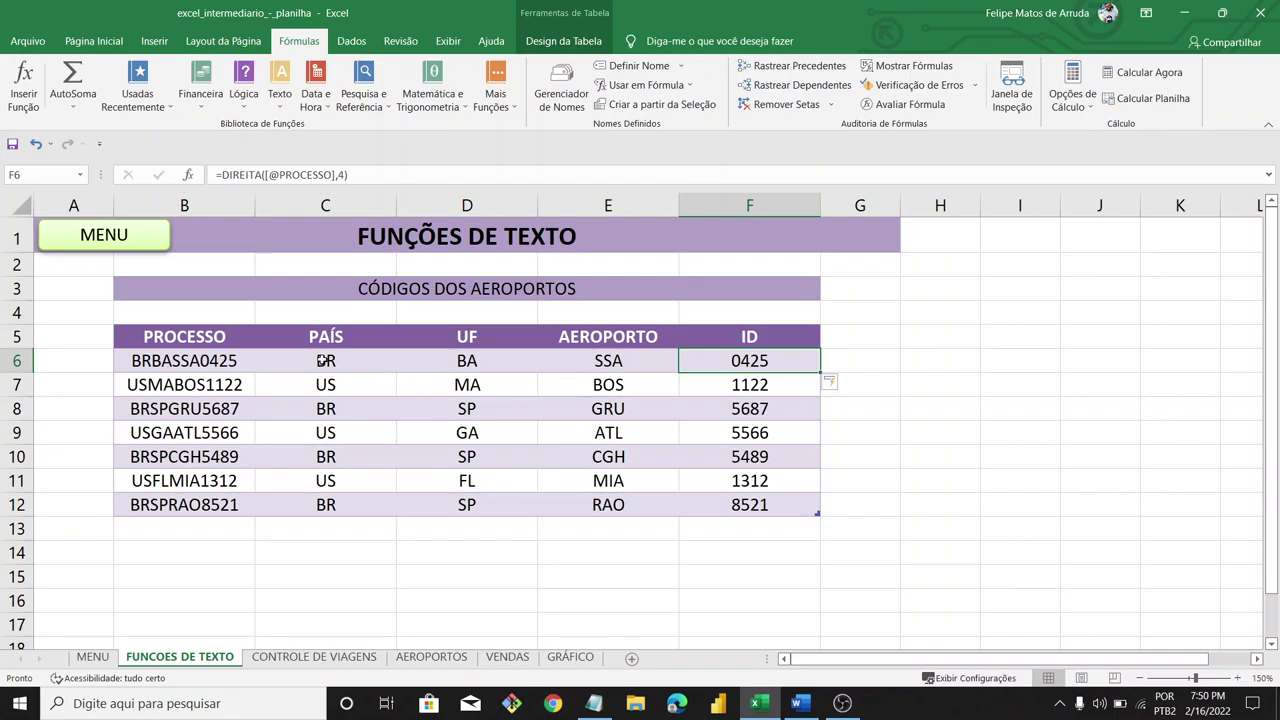
- Select the filled table B5:F12 to review it, then clear the selection
{"action": "left_click_drag", "start_coordinate": [174, 342], "coordinate": [717, 505]}
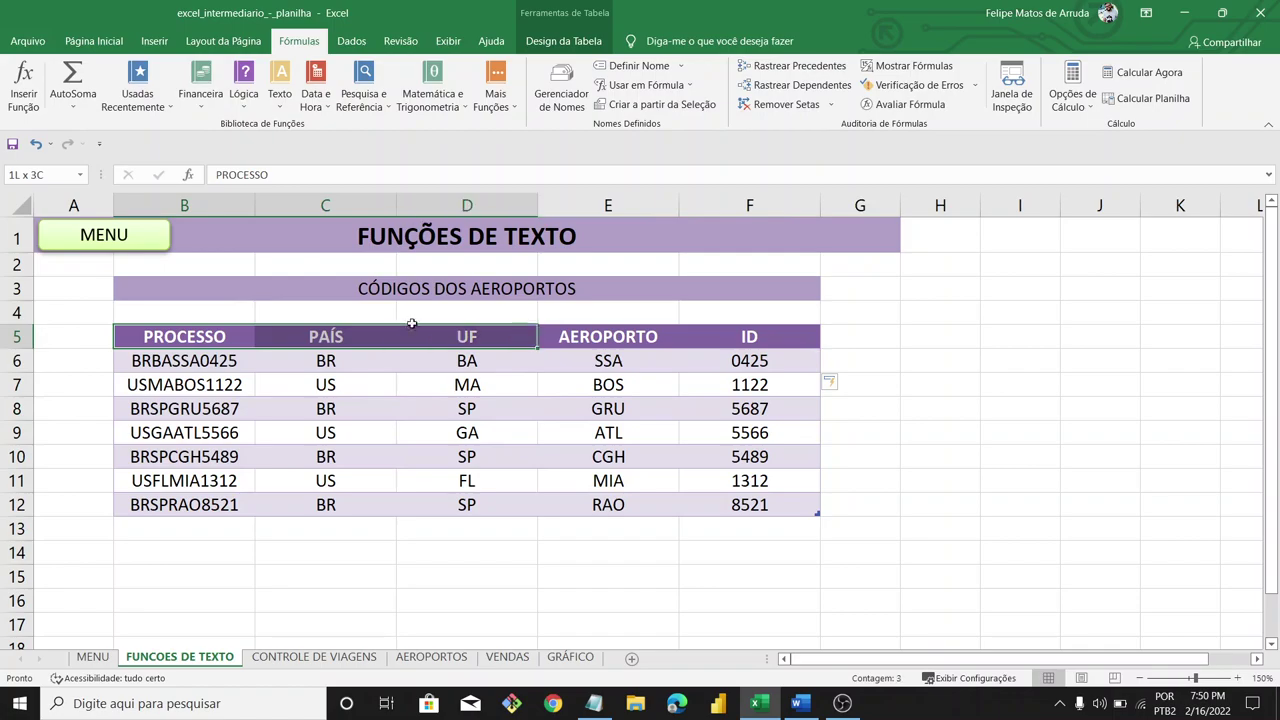
{"action": "left_click_drag", "start_coordinate": [717, 505], "coordinate": [450, 308]}
{"action": "left_click", "coordinate": [450, 308]}
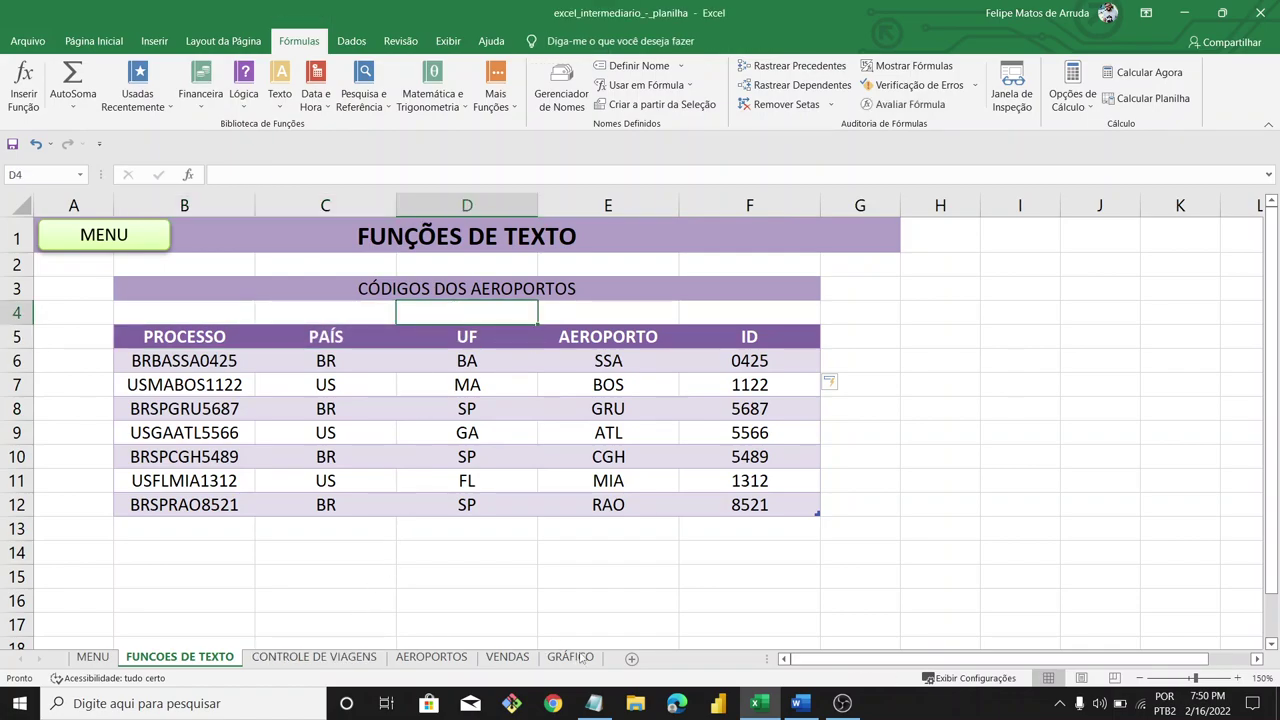
- Switch between the Word instructions, Excel and the recorder, ending with Word in front
{"action": "left_click", "coordinate": [800, 705]}
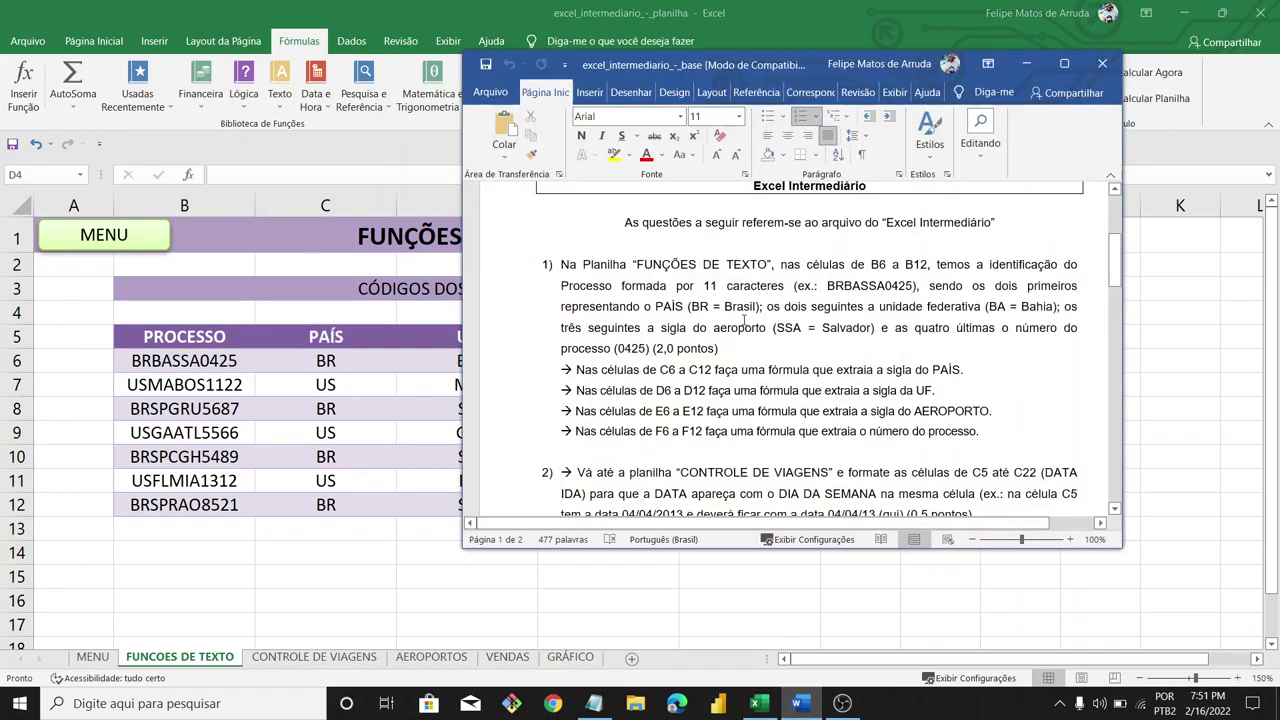
{"action": "scroll", "coordinate": [747, 316], "scroll_direction": "down", "scroll_amount": 3}
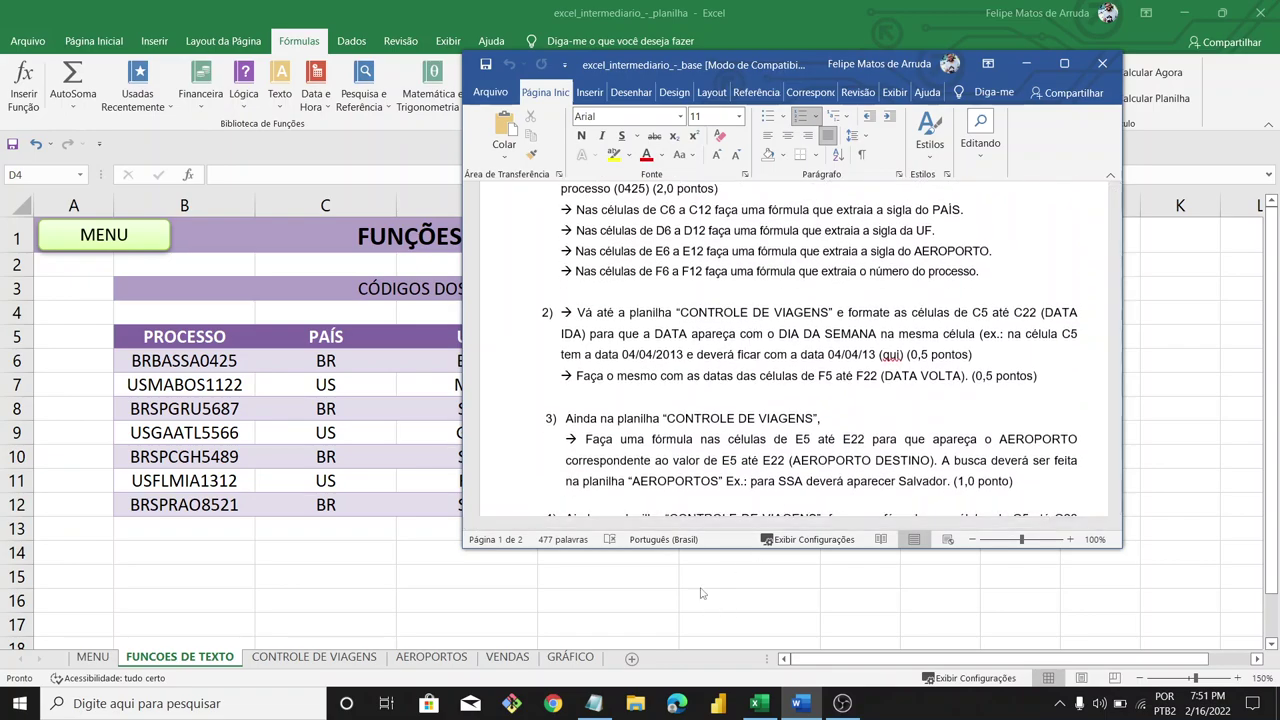
{"action": "left_click_drag", "start_coordinate": [1123, 383], "coordinate": [1151, 383]}
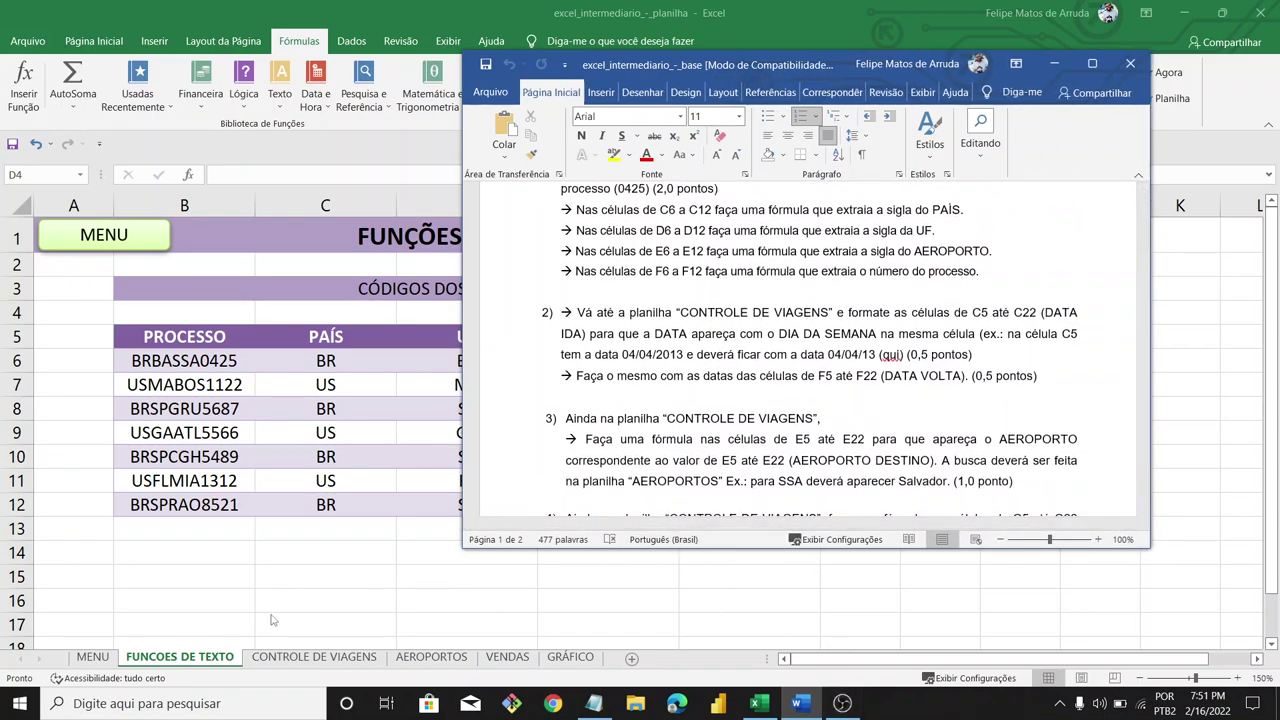
{"action": "left_click", "coordinate": [285, 672]}
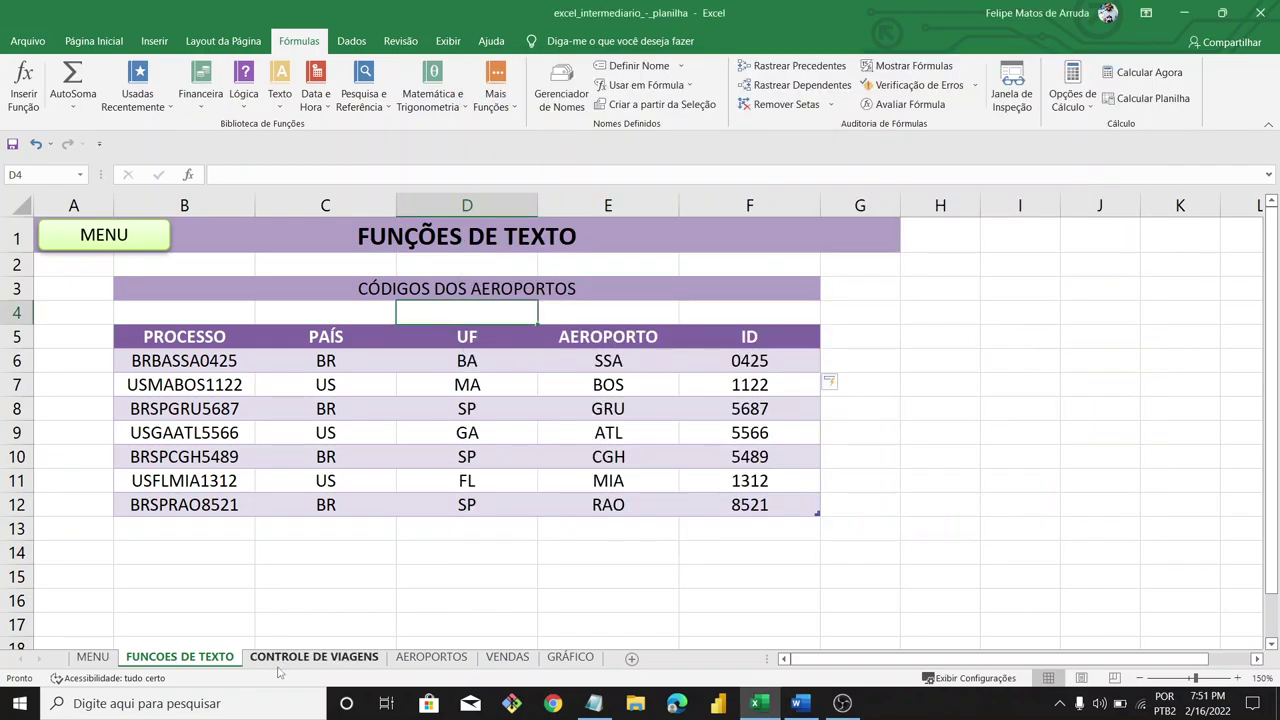
{"action": "left_click", "coordinate": [842, 703]}
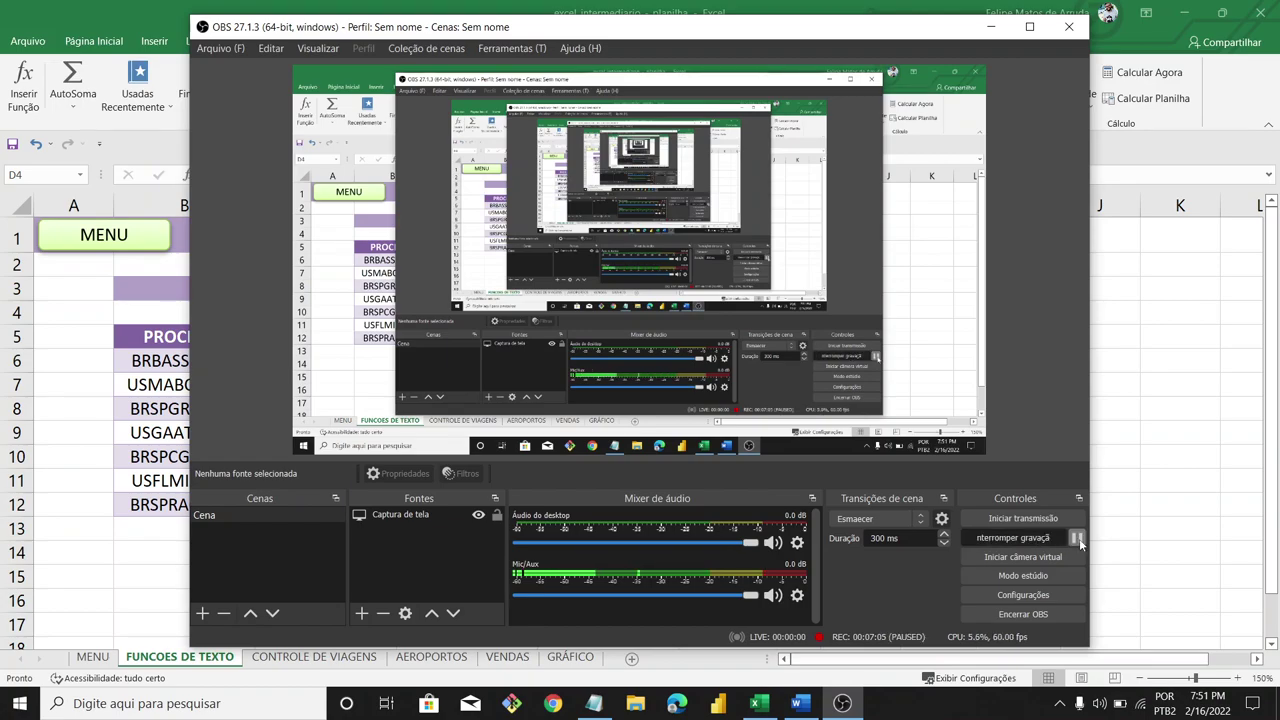
{"action": "left_click", "coordinate": [842, 703]}
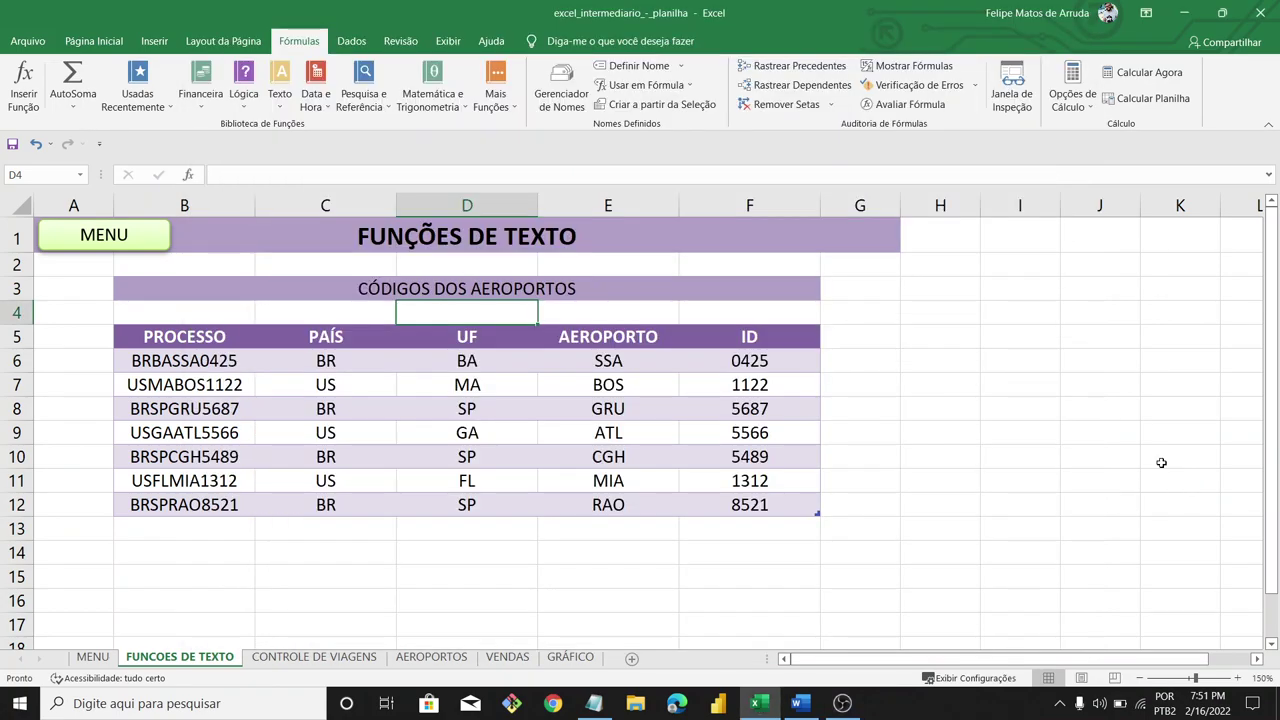
{"action": "left_click", "coordinate": [797, 703]}
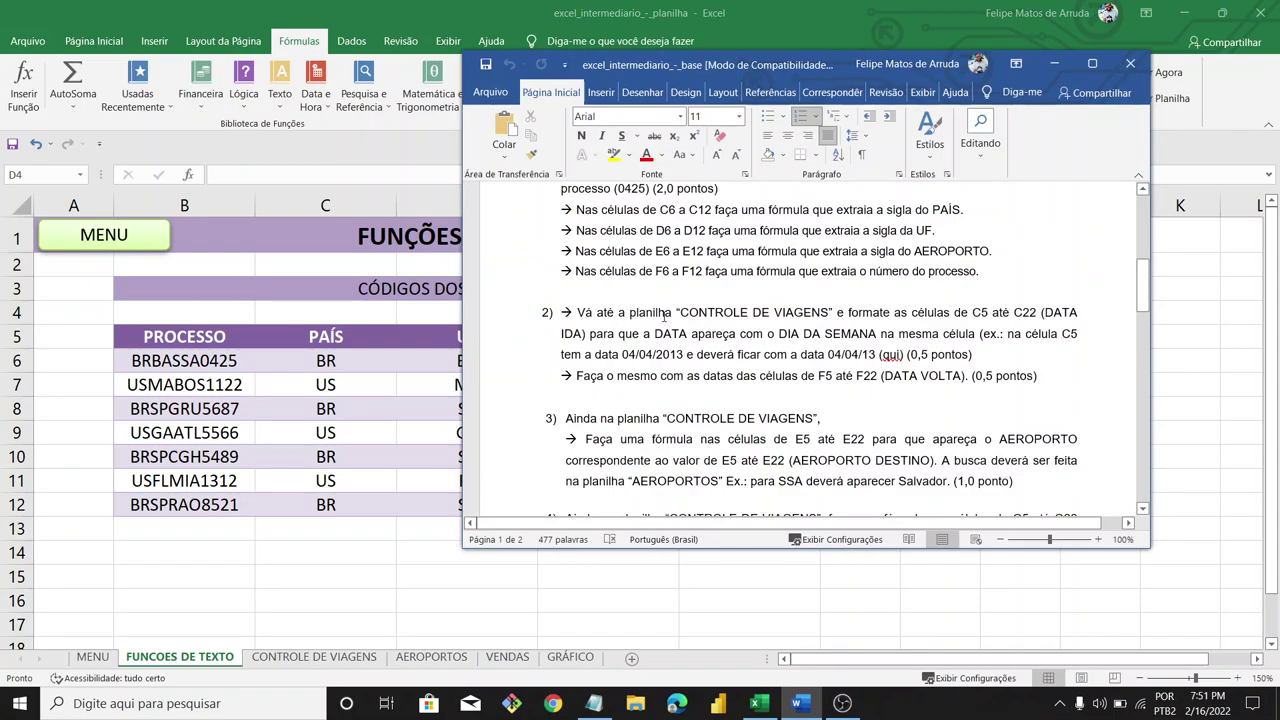
- Open the CONTROLE DE VIAGENS sheet and copy the example date 04/04/2013 from Word
{"action": "left_click", "coordinate": [310, 666]}
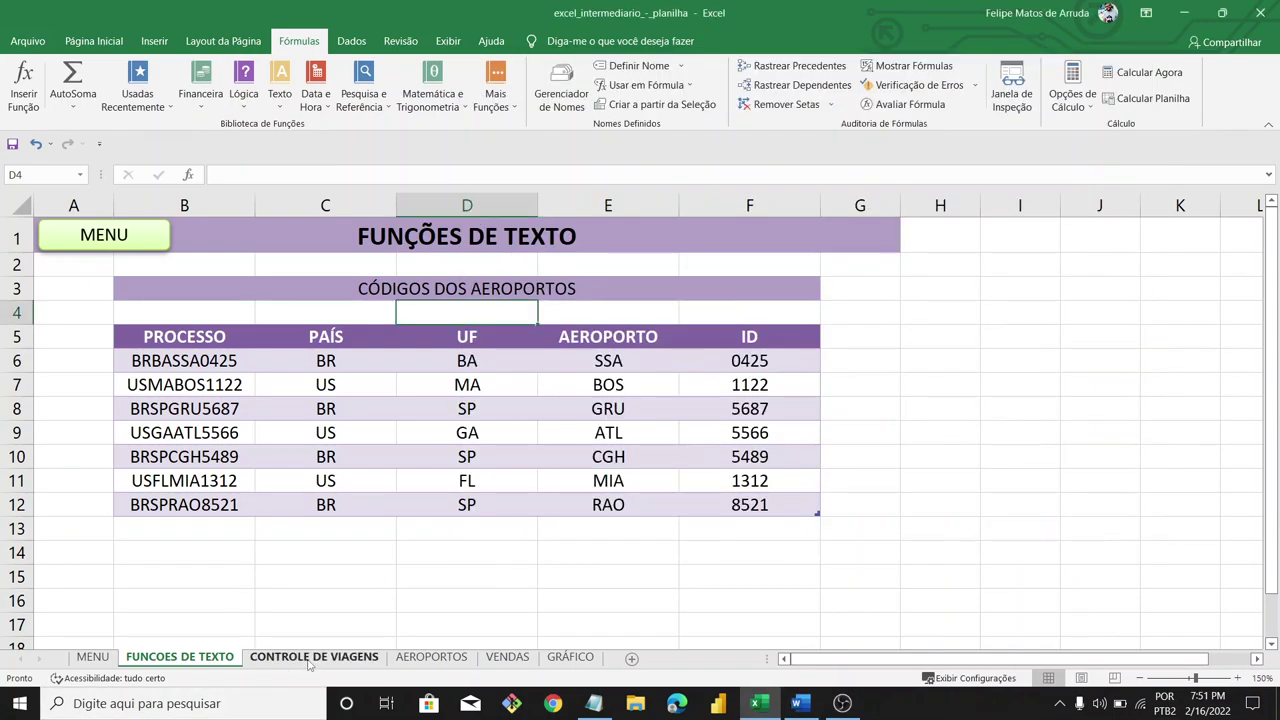
{"action": "left_click", "coordinate": [312, 660]}
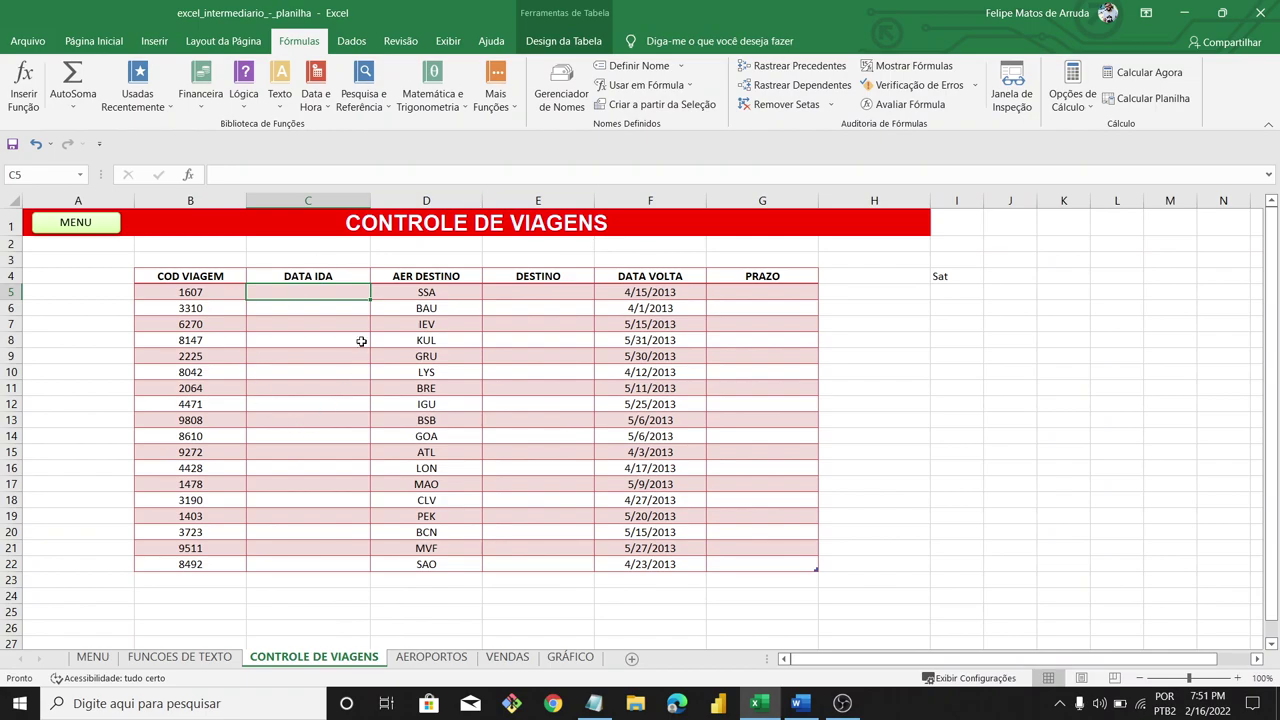
{"action": "left_click", "coordinate": [485, 311]}
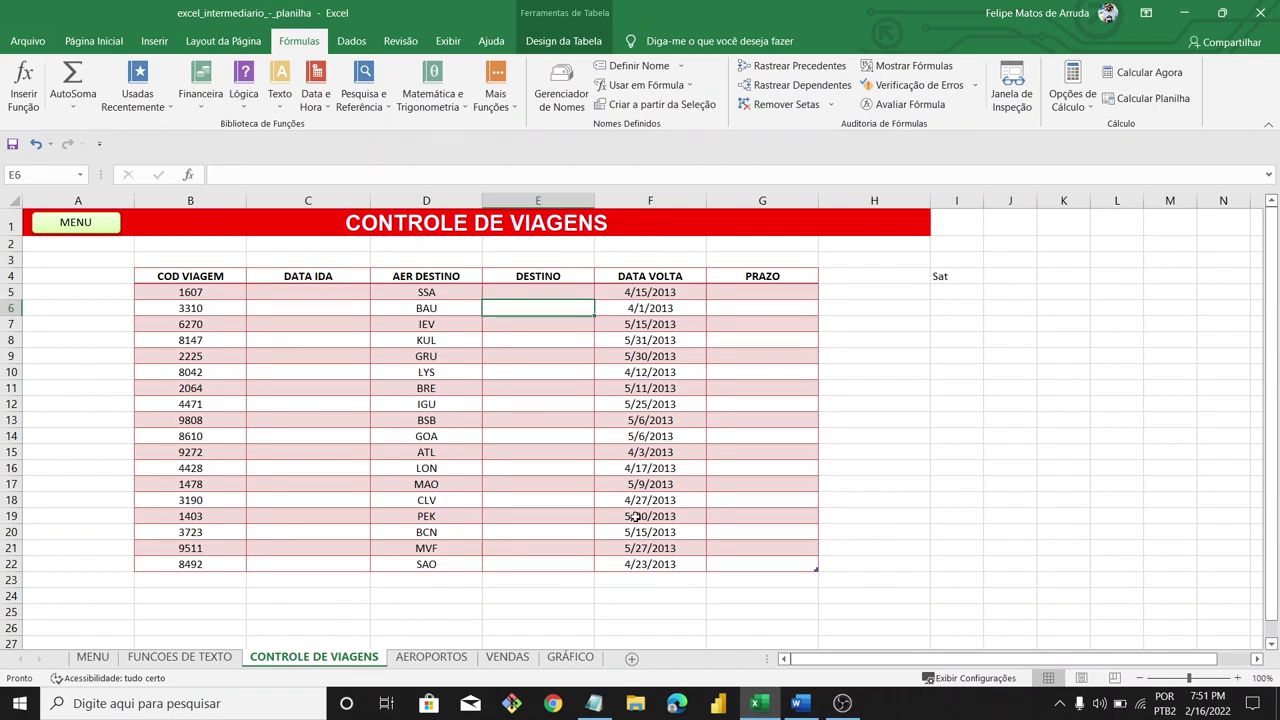
{"action": "left_click", "coordinate": [808, 703]}
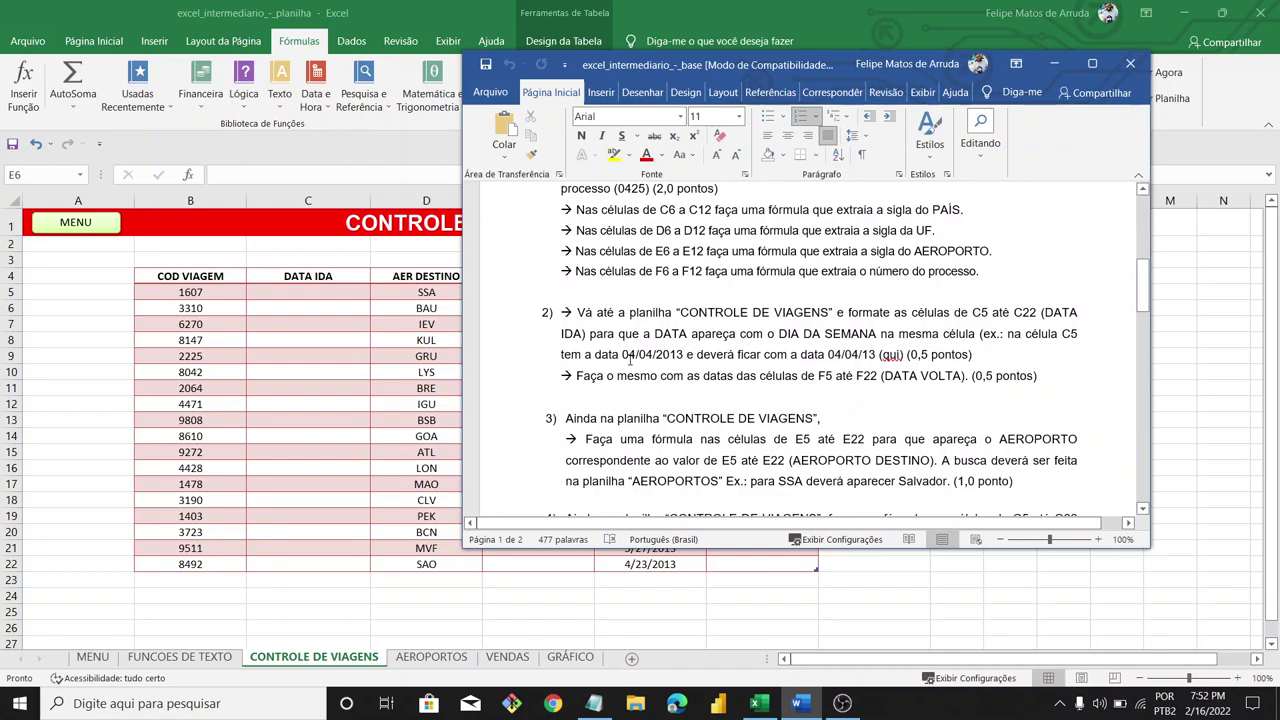
{"action": "left_click_drag", "start_coordinate": [623, 355], "coordinate": [673, 361]}
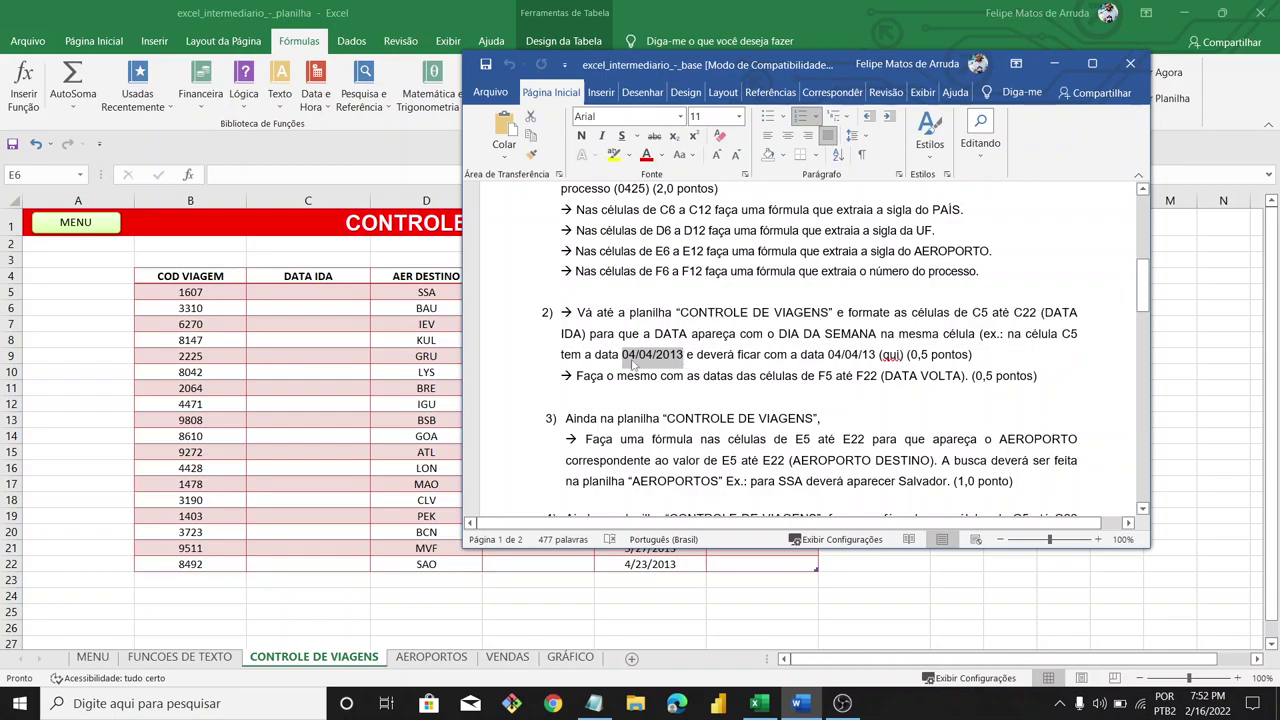
{"action": "key", "text": "ctrl+c"}
- Remove the leftover dates in C21 and C22 of DATA IDA, leaving C5 unchanged
{"action": "left_click", "coordinate": [341, 291]}
{"action": "double_click", "coordinate": [339, 289]}
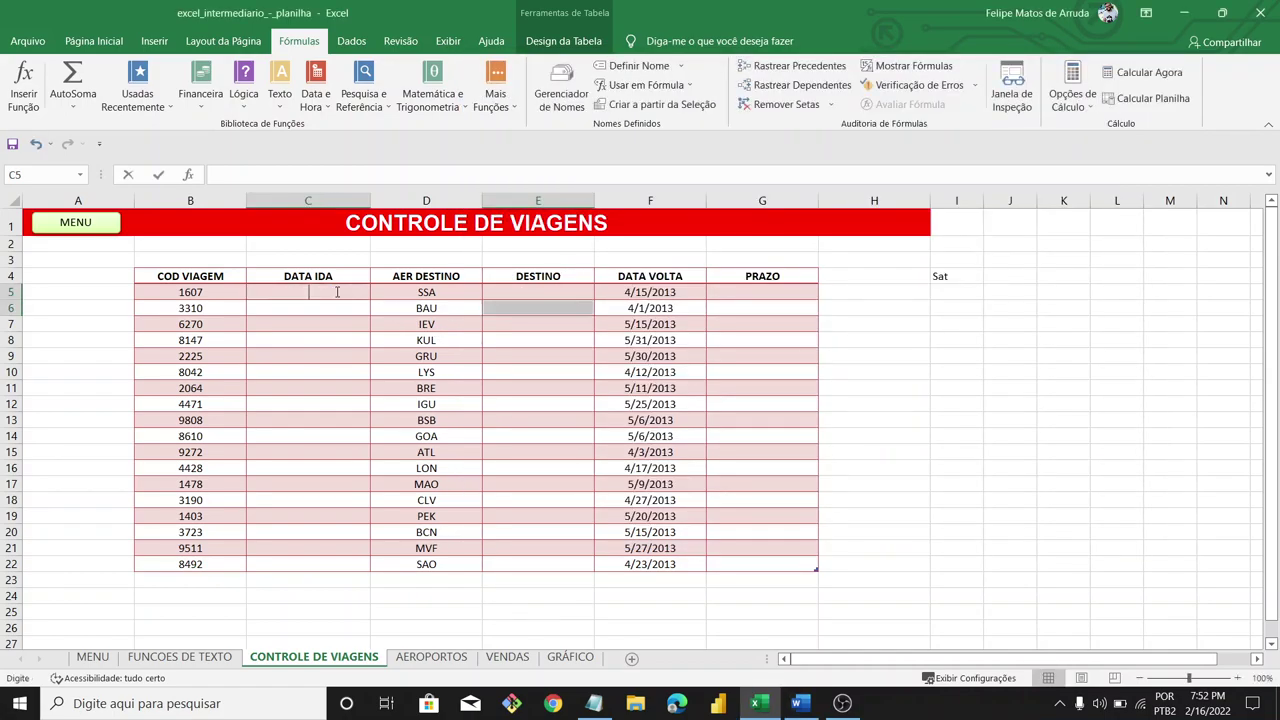
{"action": "key", "text": "Escape"}
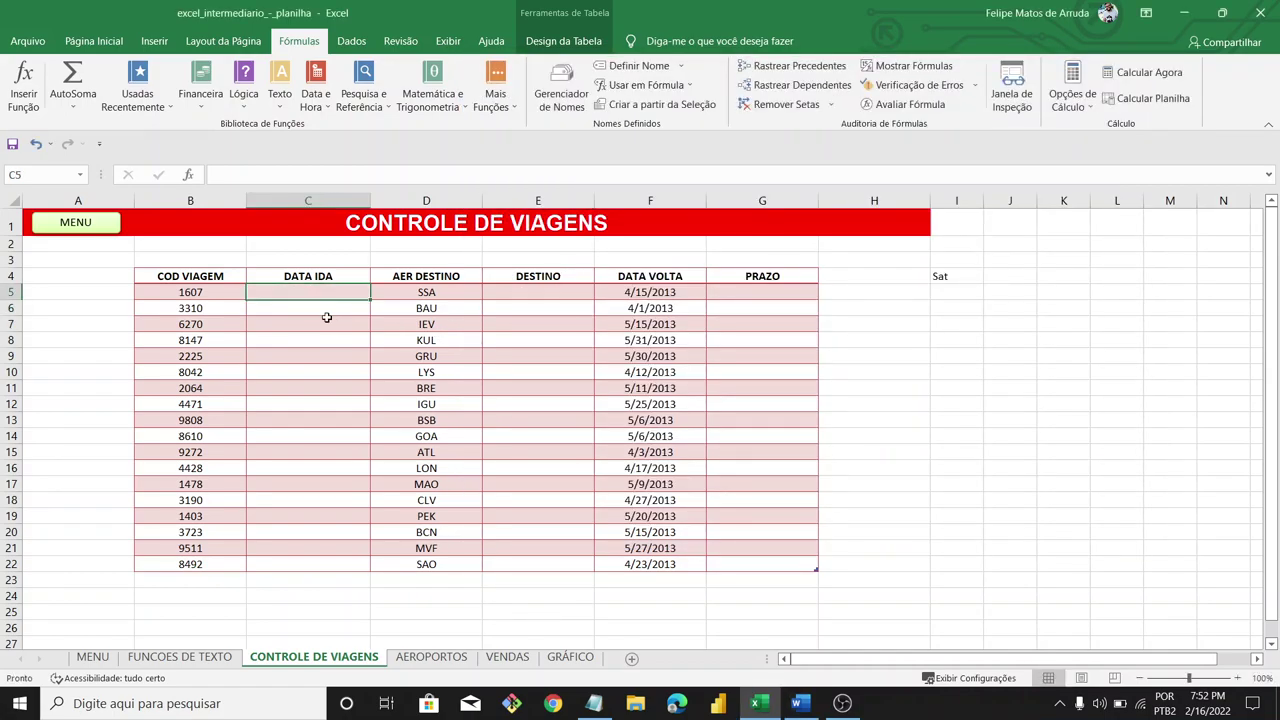
{"action": "key", "text": "ctrl+z"}
{"action": "key", "text": "ctrl+z"}
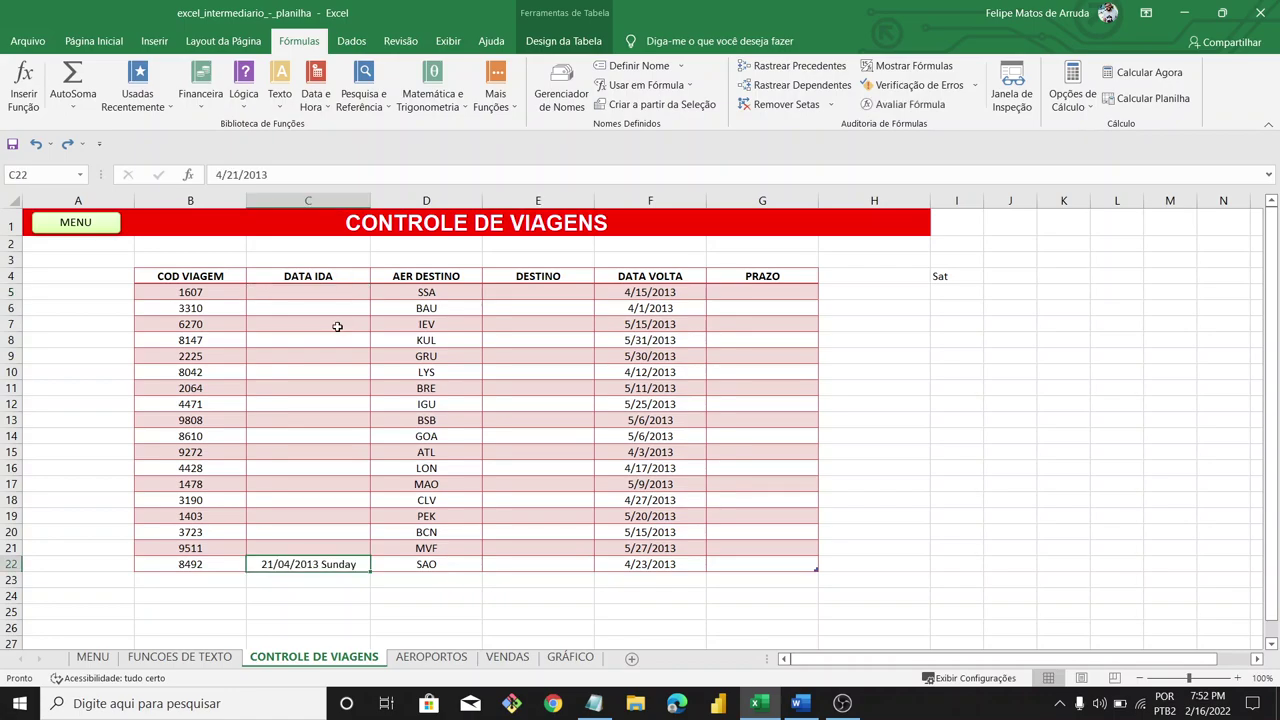
{"action": "key", "text": "ctrl+y"}
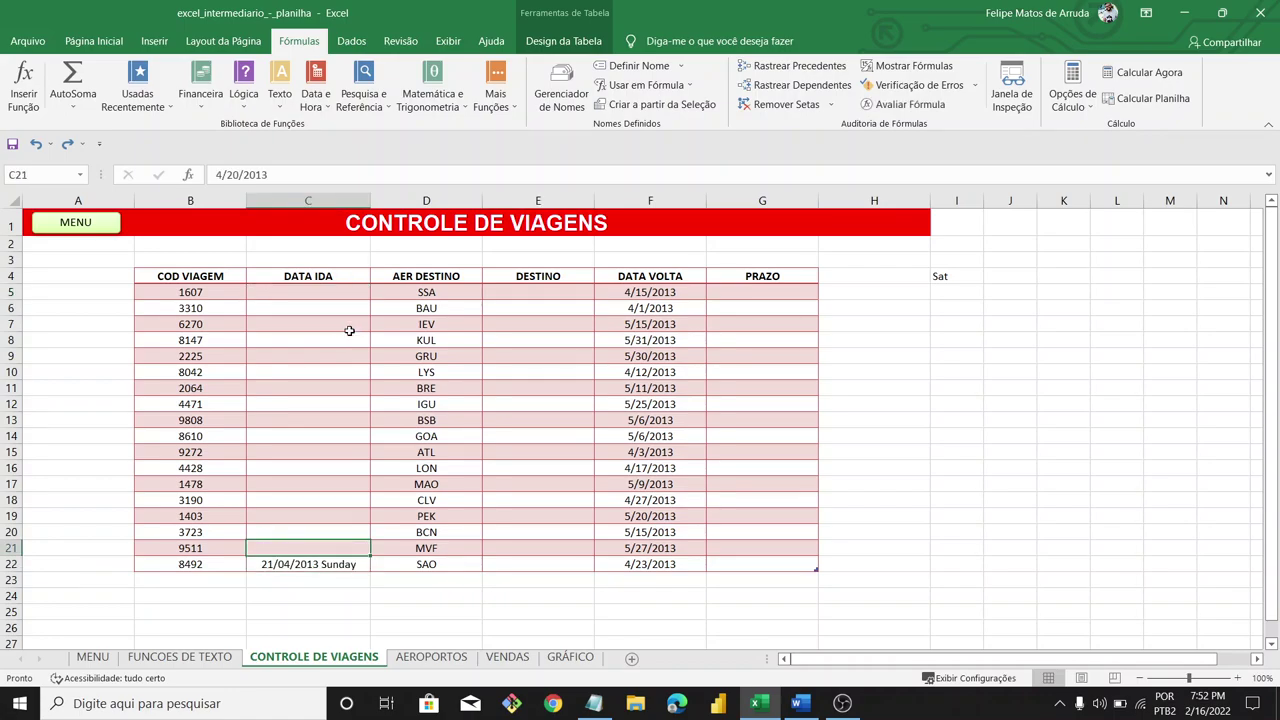
{"action": "key", "text": "ctrl+y"}
- Pause the recording and check DATA IDA dates 2013-04-04 onward in C5:C20
{"action": "left_click", "coordinate": [842, 703]}
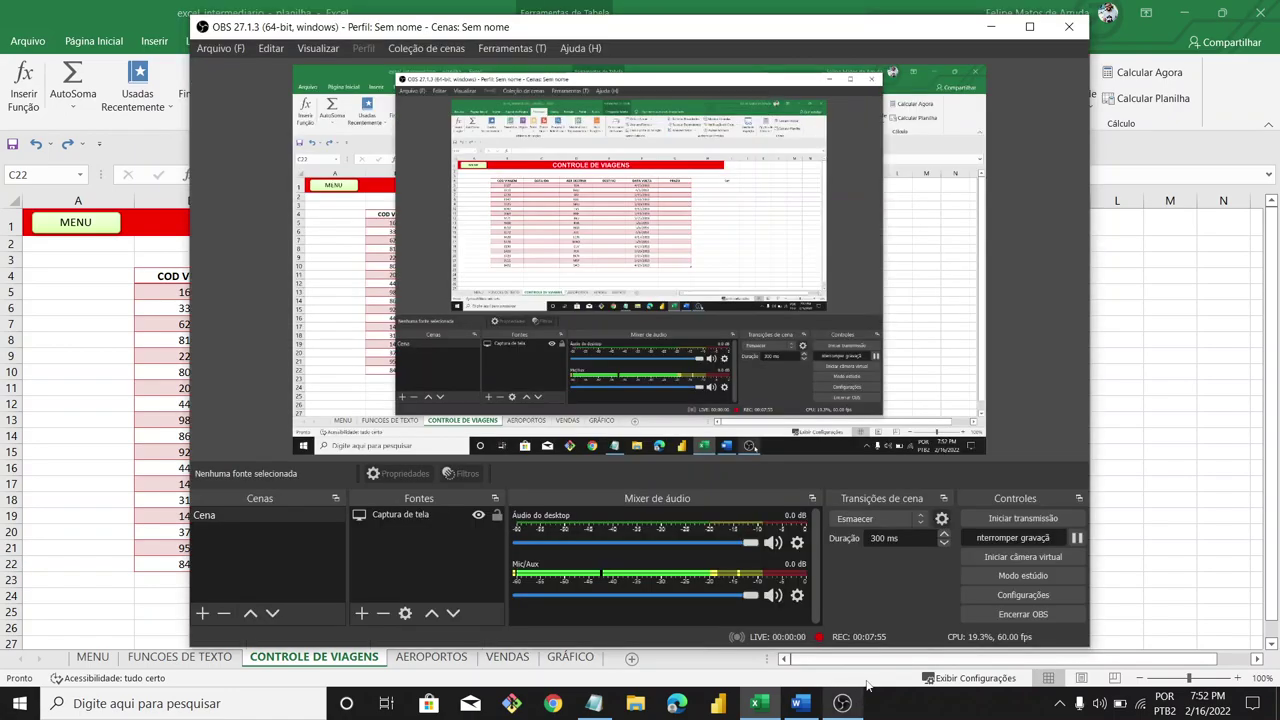
{"action": "left_click", "coordinate": [1068, 540]}
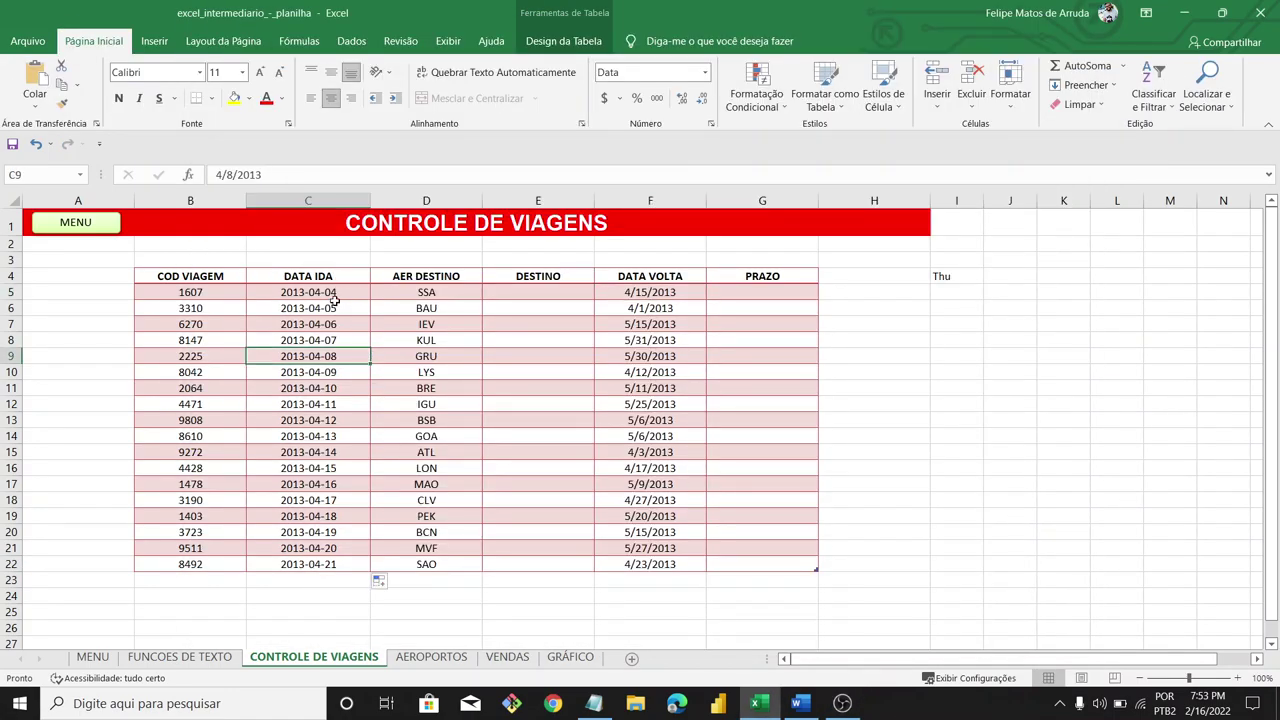
{"action": "mouse_move", "coordinate": [338, 292]}
{"action": "left_mouse_down"}
{"action": "mouse_move", "coordinate": [337, 533]}
{"action": "mouse_move", "coordinate": [372, 563]}
{"action": "left_mouse_up"}
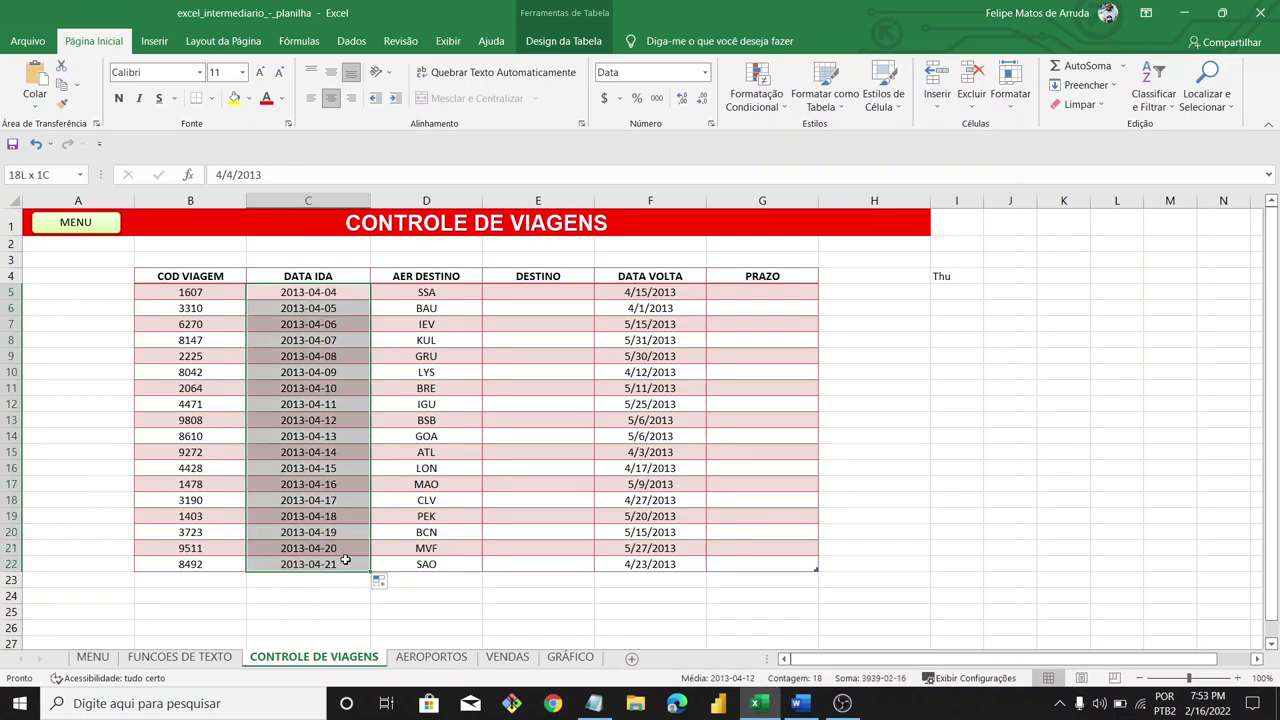
{"action": "left_click", "coordinate": [312, 328]}
{"action": "left_click", "coordinate": [330, 281]}
{"action": "left_click", "coordinate": [322, 306]}
{"action": "left_click", "coordinate": [313, 434]}
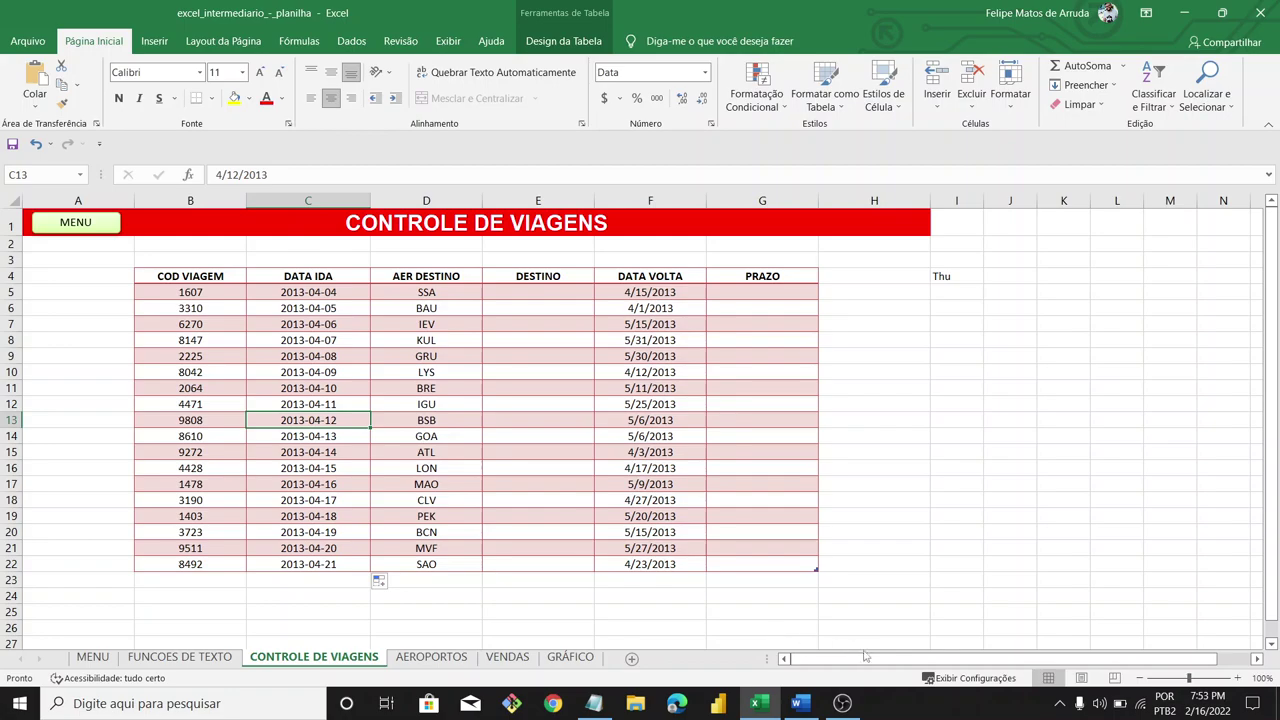
- Minimize the screen recorder and bring the Word instructions to the front
{"action": "left_click", "coordinate": [842, 703]}
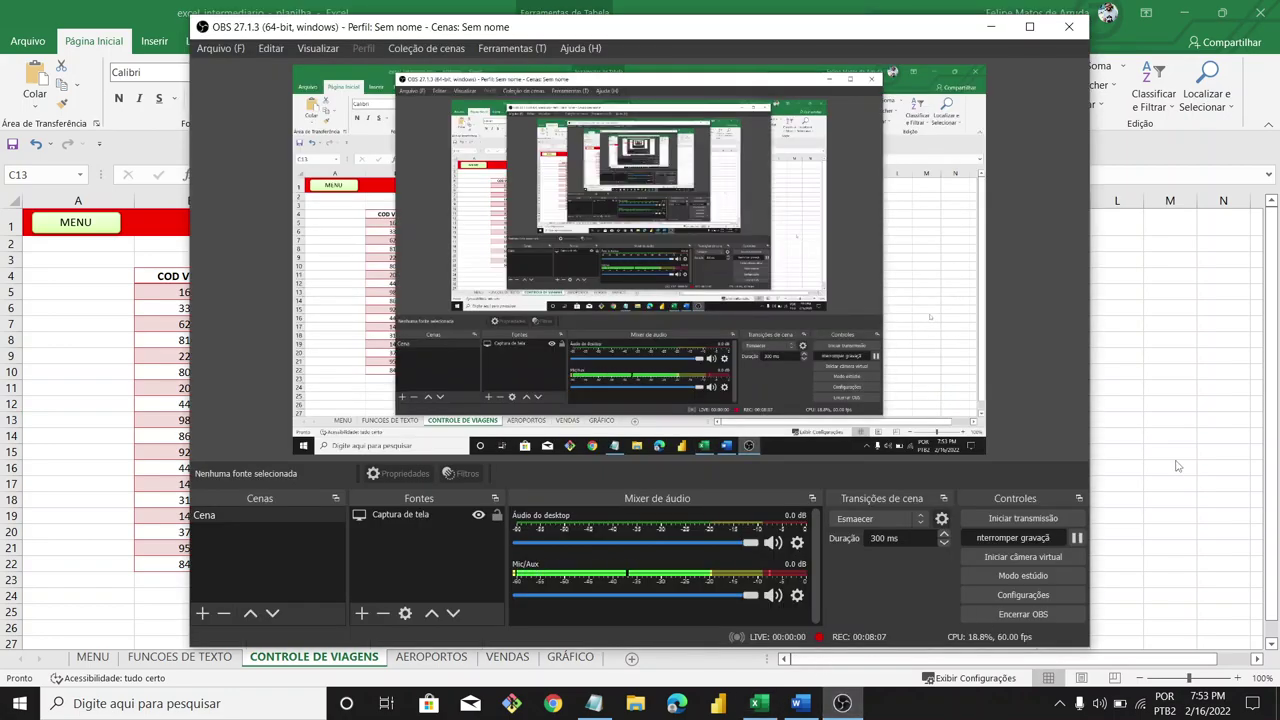
{"action": "left_click", "coordinate": [842, 703]}
{"action": "left_click", "coordinate": [797, 703]}
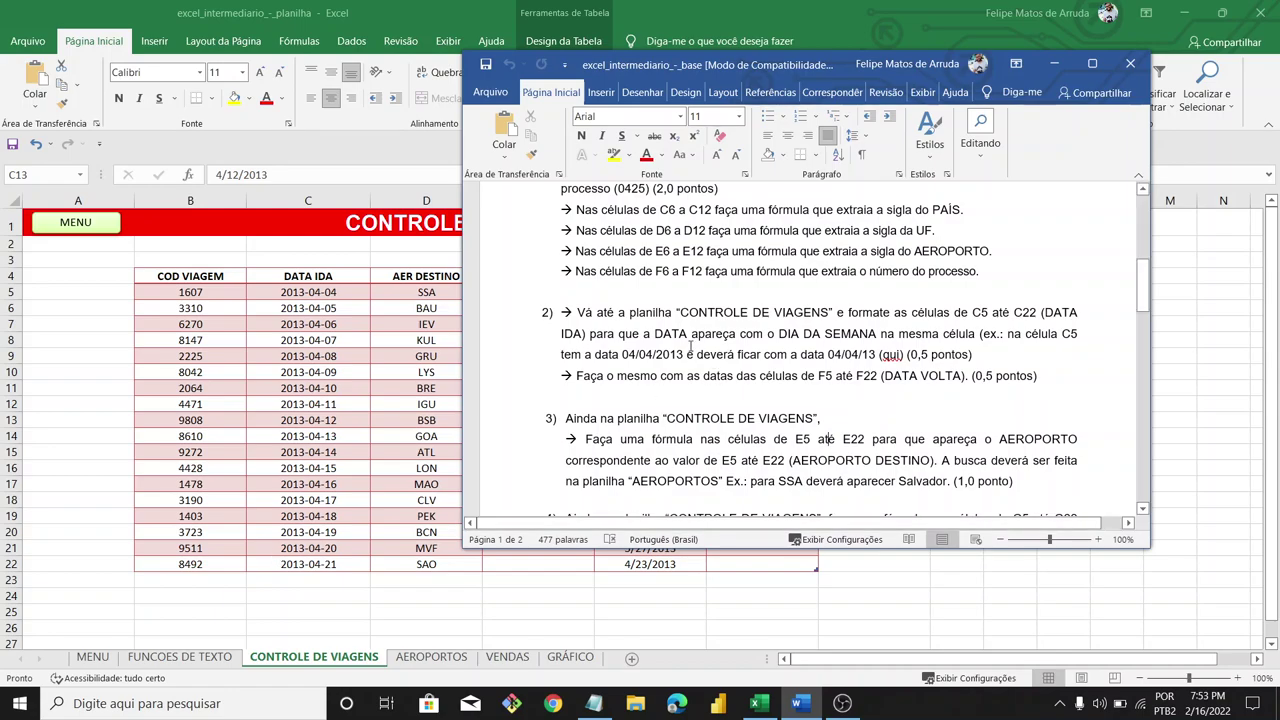
- Highlight exercise 2's requirements: DIA DA SEMANA, format 04/04/13 qui, range F5 to F22
{"action": "left_click_drag", "start_coordinate": [779, 334], "coordinate": [860, 334]}
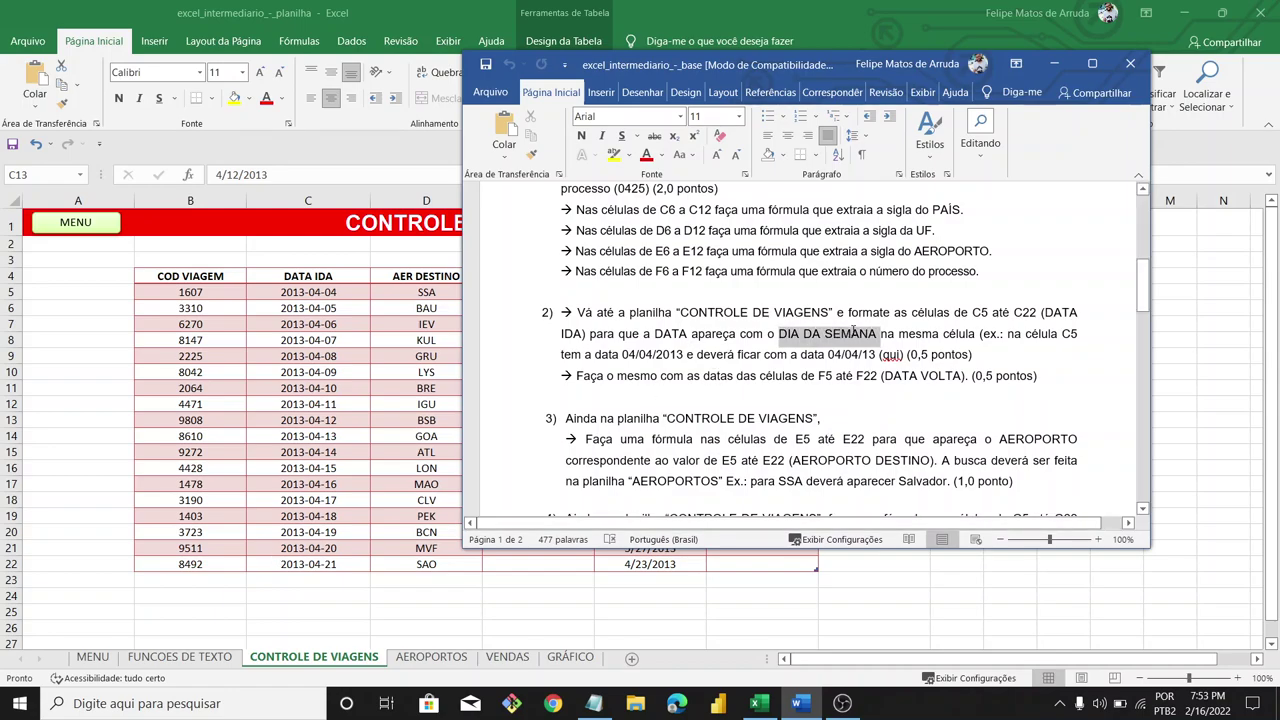
{"action": "left_click", "coordinate": [1008, 334]}
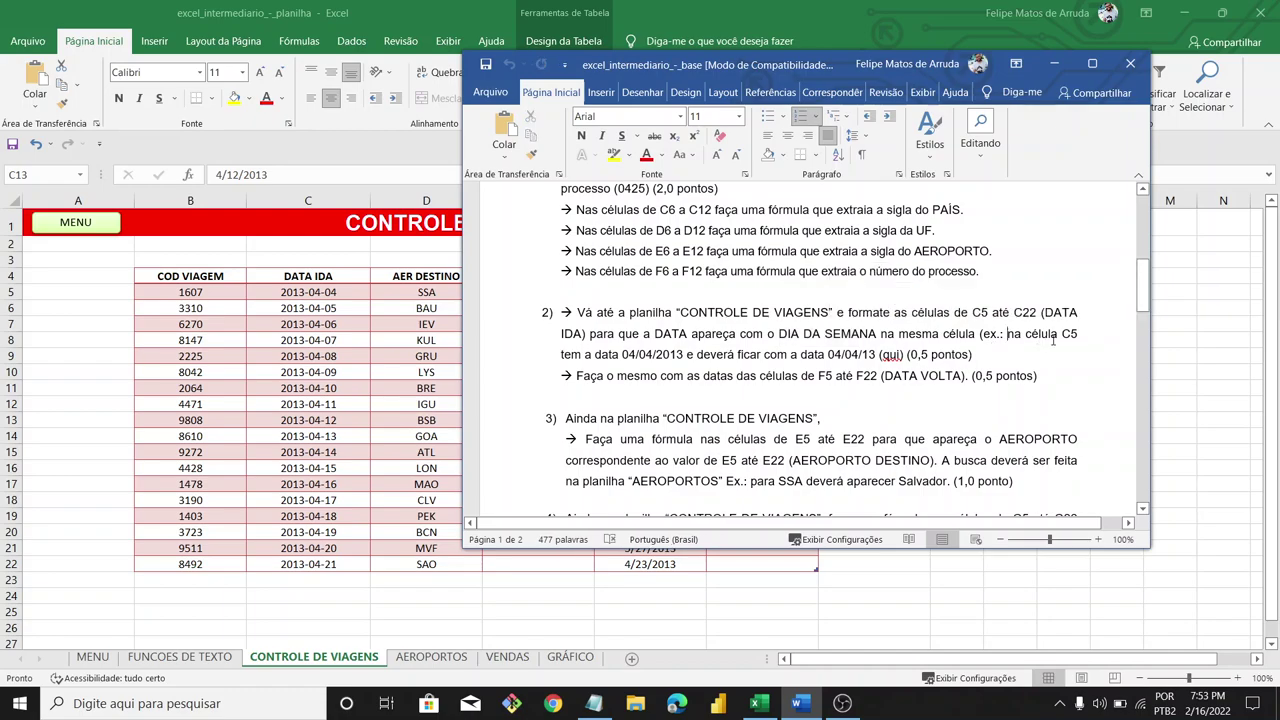
{"action": "left_click", "coordinate": [634, 355]}
{"action": "mouse_move", "coordinate": [829, 354]}
{"action": "left_mouse_down"}
{"action": "mouse_move", "coordinate": [876, 355]}
{"action": "mouse_move", "coordinate": [845, 356]}
{"action": "left_mouse_up"}
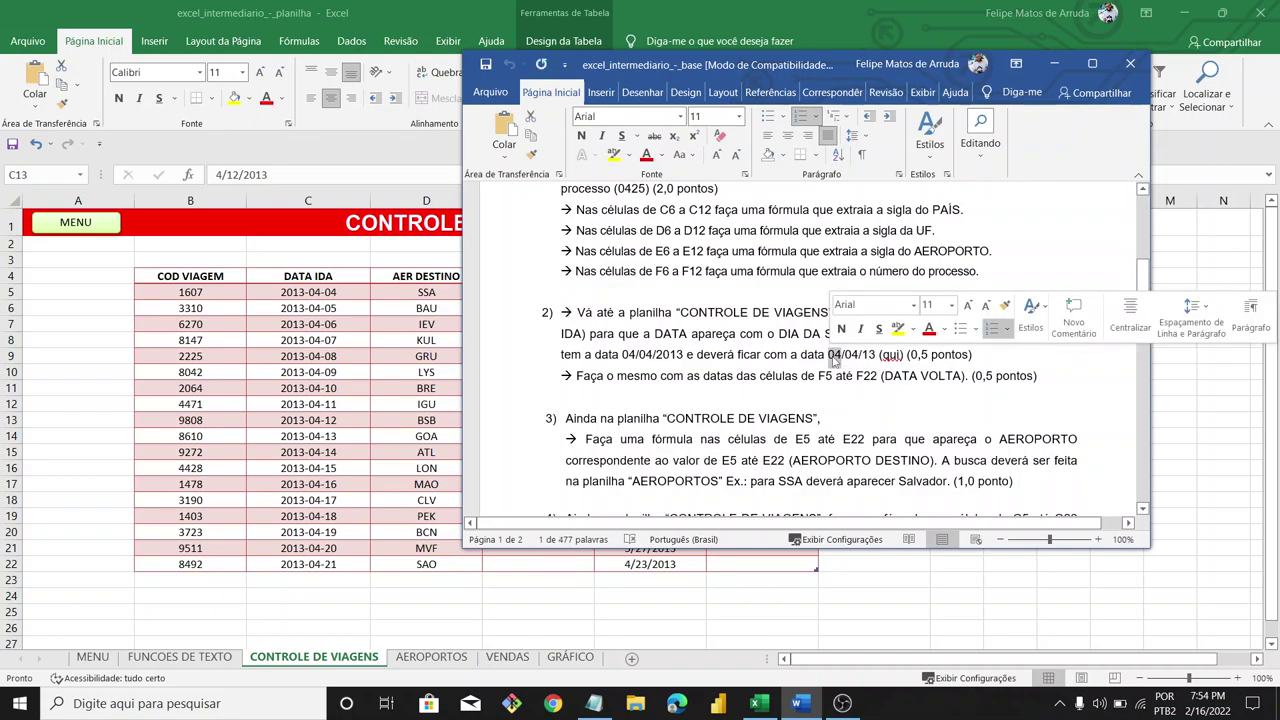
{"action": "left_click_drag", "start_coordinate": [863, 357], "coordinate": [876, 358]}
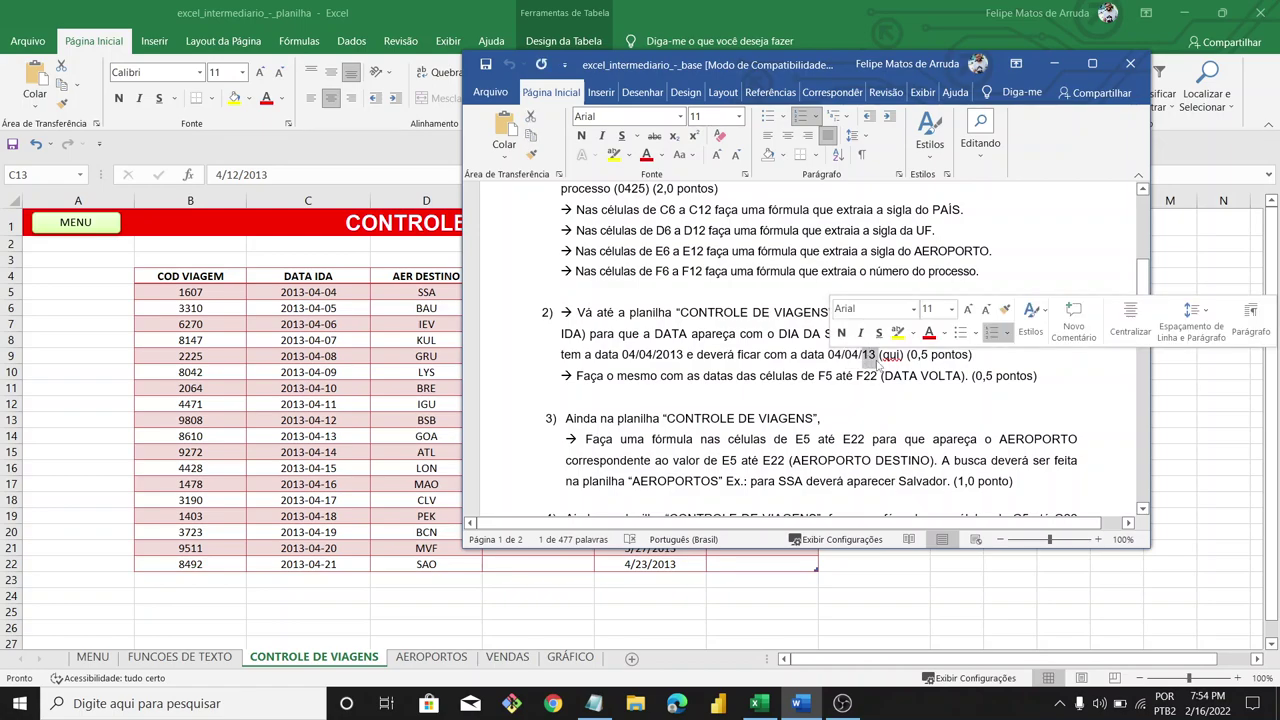
{"action": "double_click", "coordinate": [889, 358]}
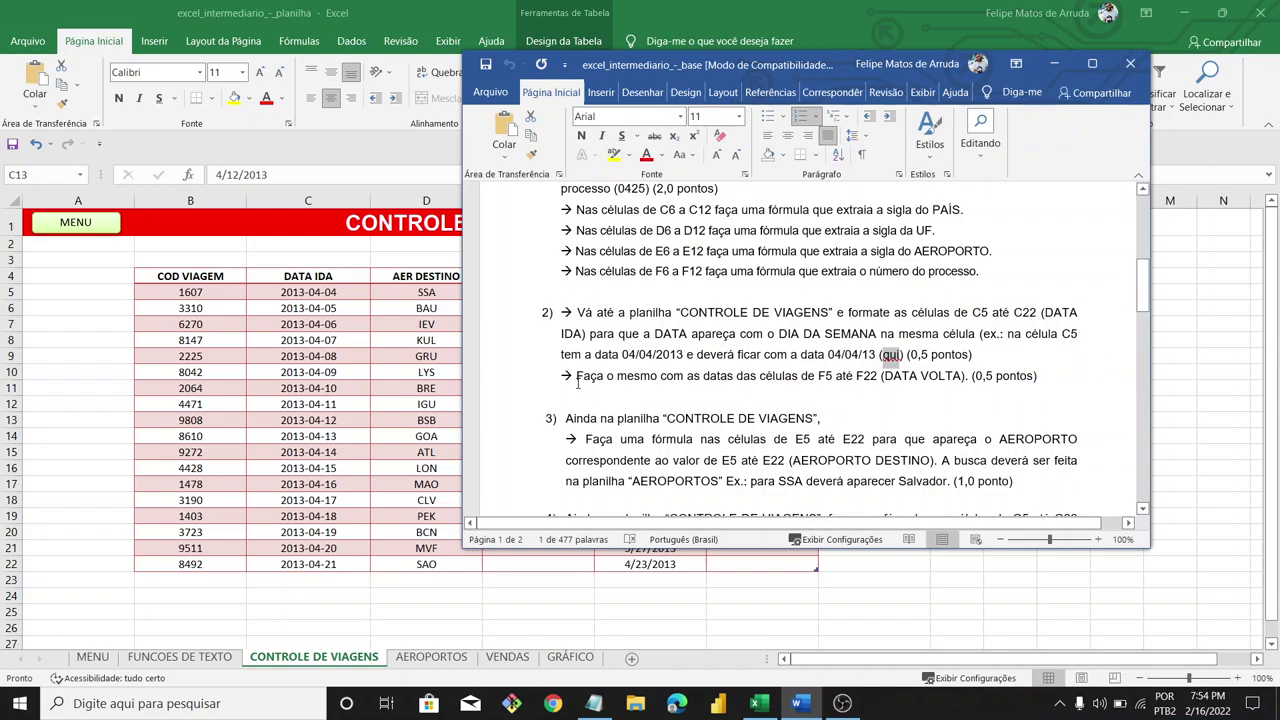
{"action": "double_click", "coordinate": [825, 376]}
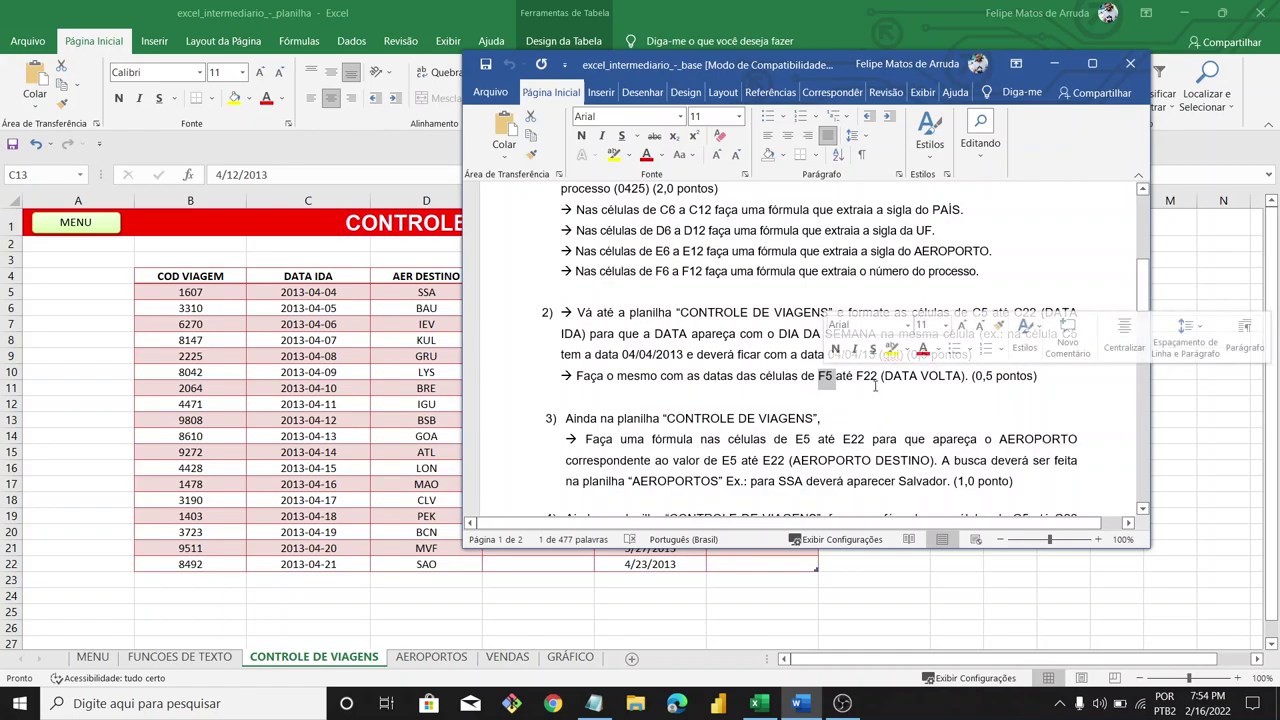
{"action": "double_click", "coordinate": [867, 380]}
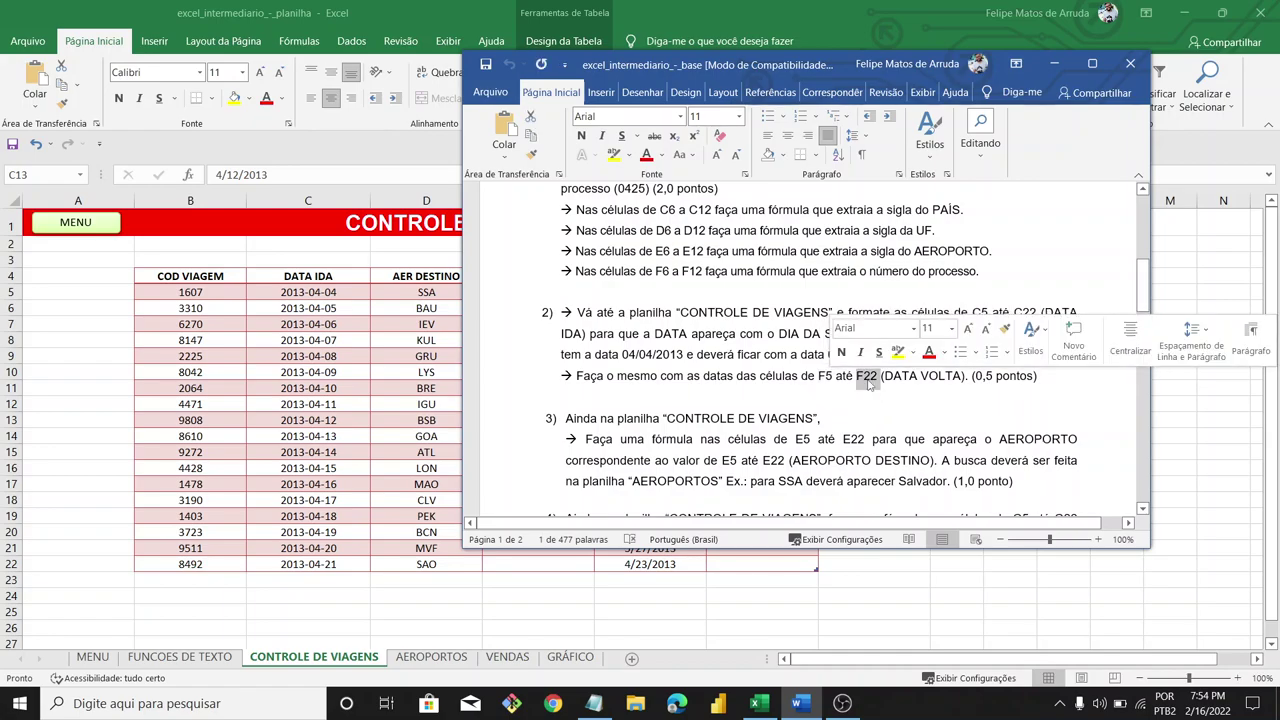
{"action": "left_click", "coordinate": [322, 313]}
- Delete the Thu test formula from cell I4
{"action": "left_click", "coordinate": [953, 278]}
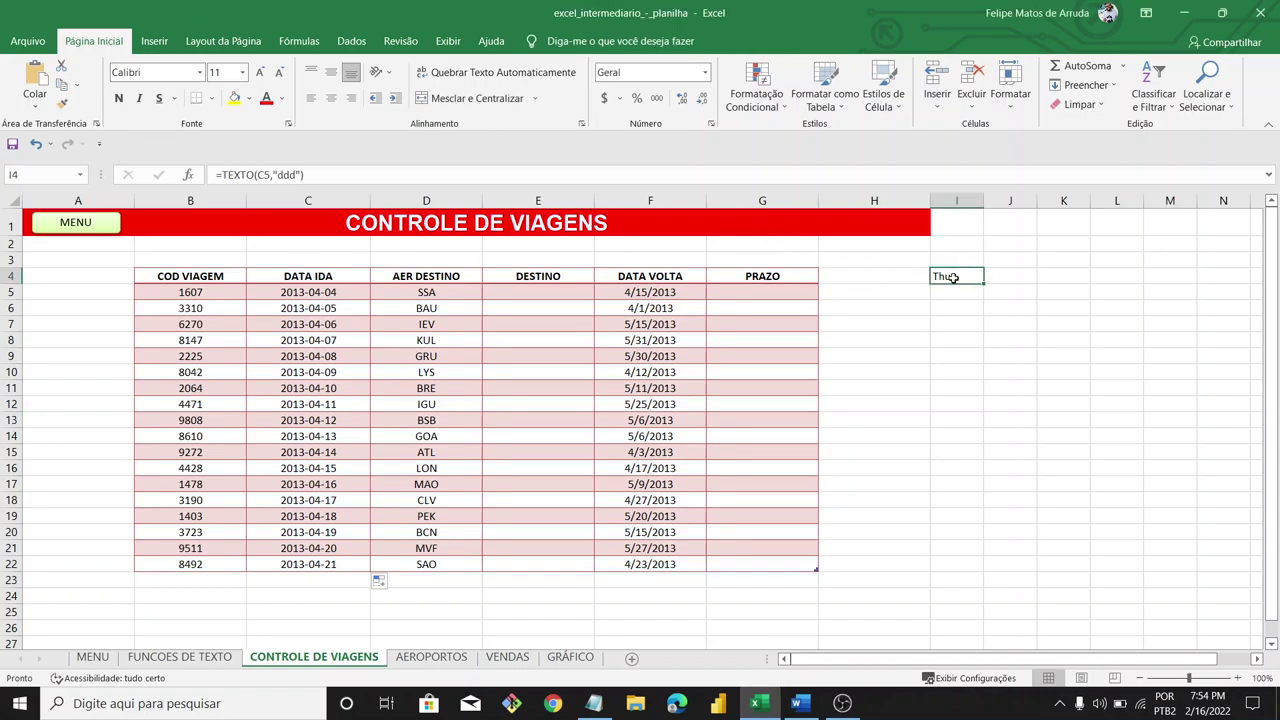
{"action": "key", "text": "BackSpace"}
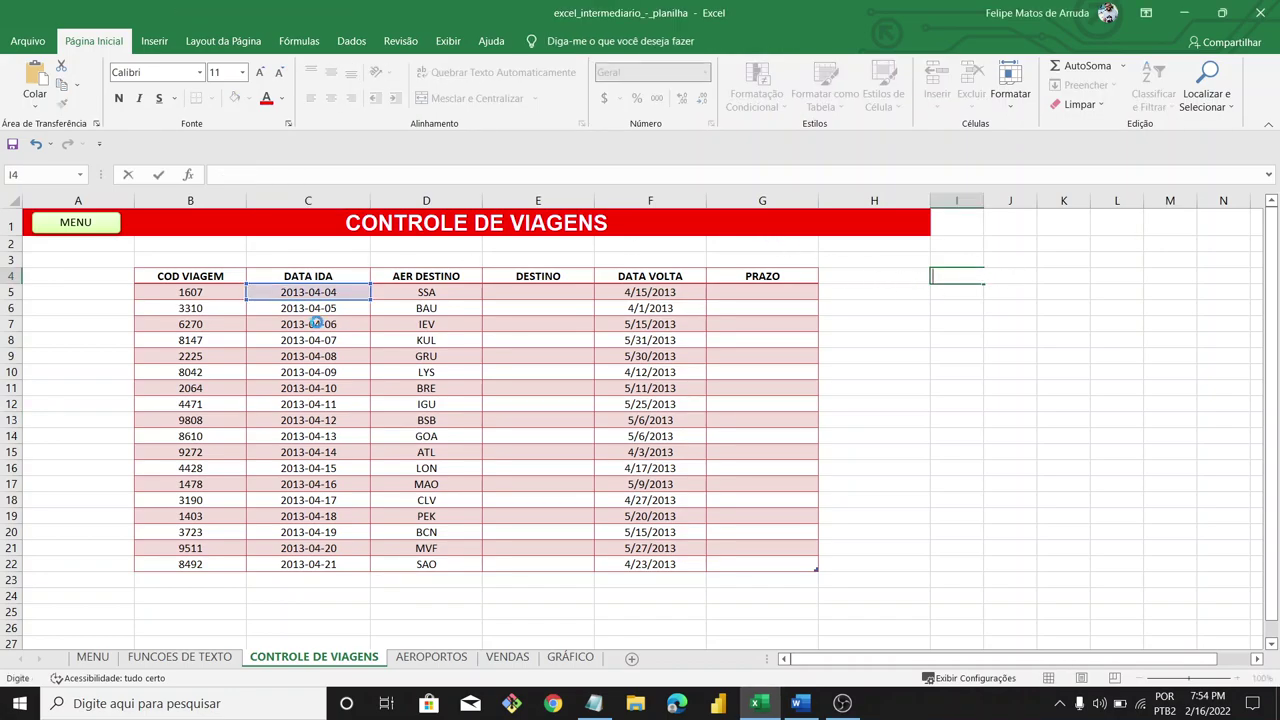
{"action": "left_click", "coordinate": [315, 323]}
- Type the note 'Dia/Mês/Ano Dia da semana' into C3 above DATA IDA
{"action": "left_click", "coordinate": [309, 262]}
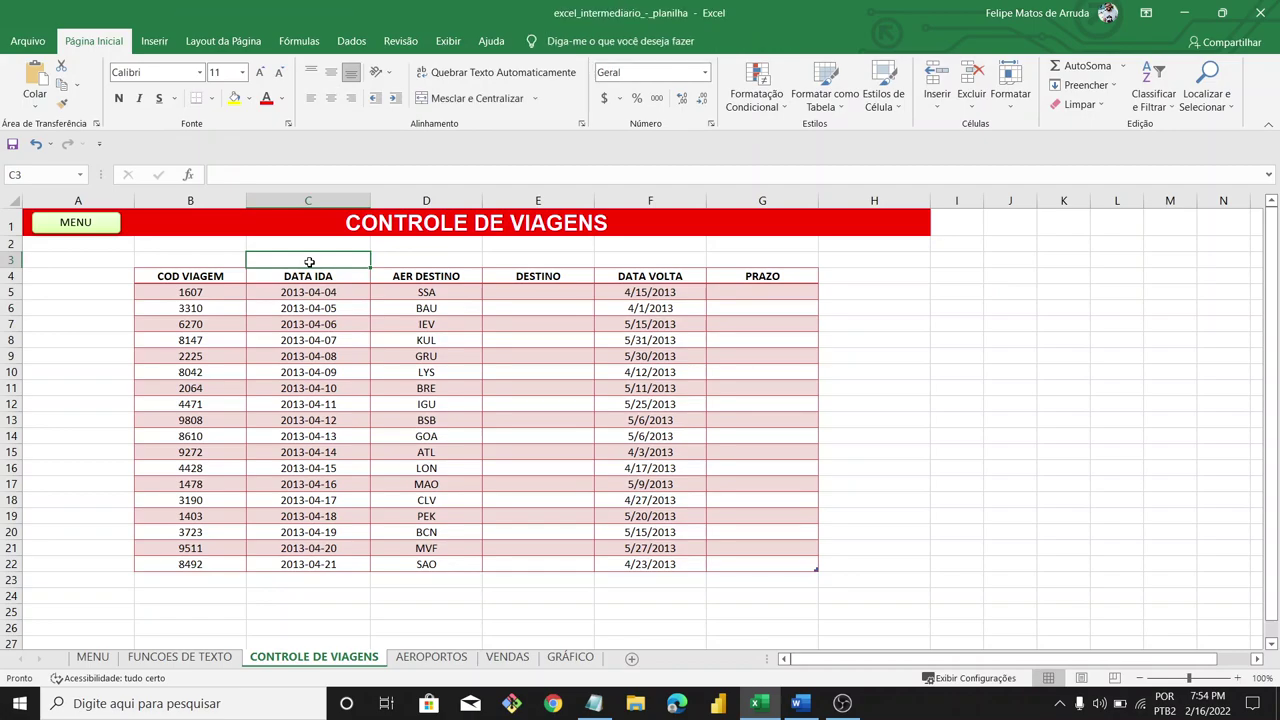
{"action": "type", "text": "dI"}
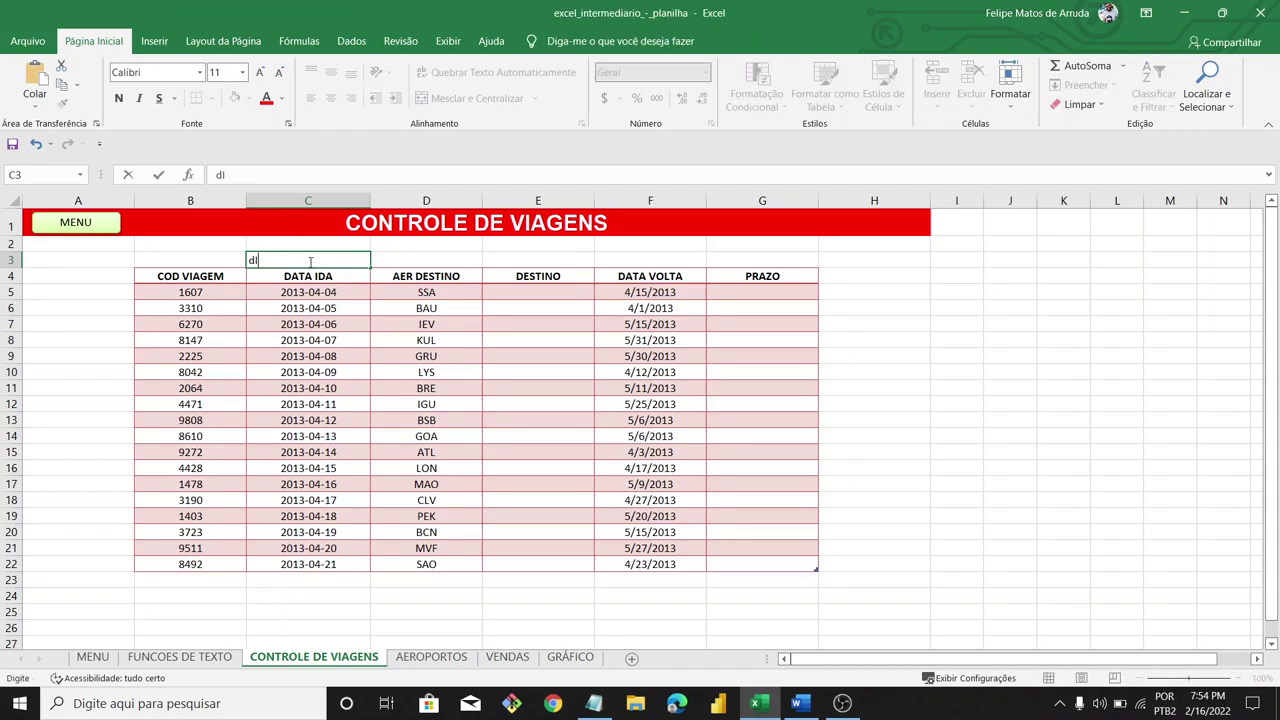
{"action": "type", "text": "Aia"}
{"action": "type", "text": "M"}
{"action": "type", "text": "n0"}
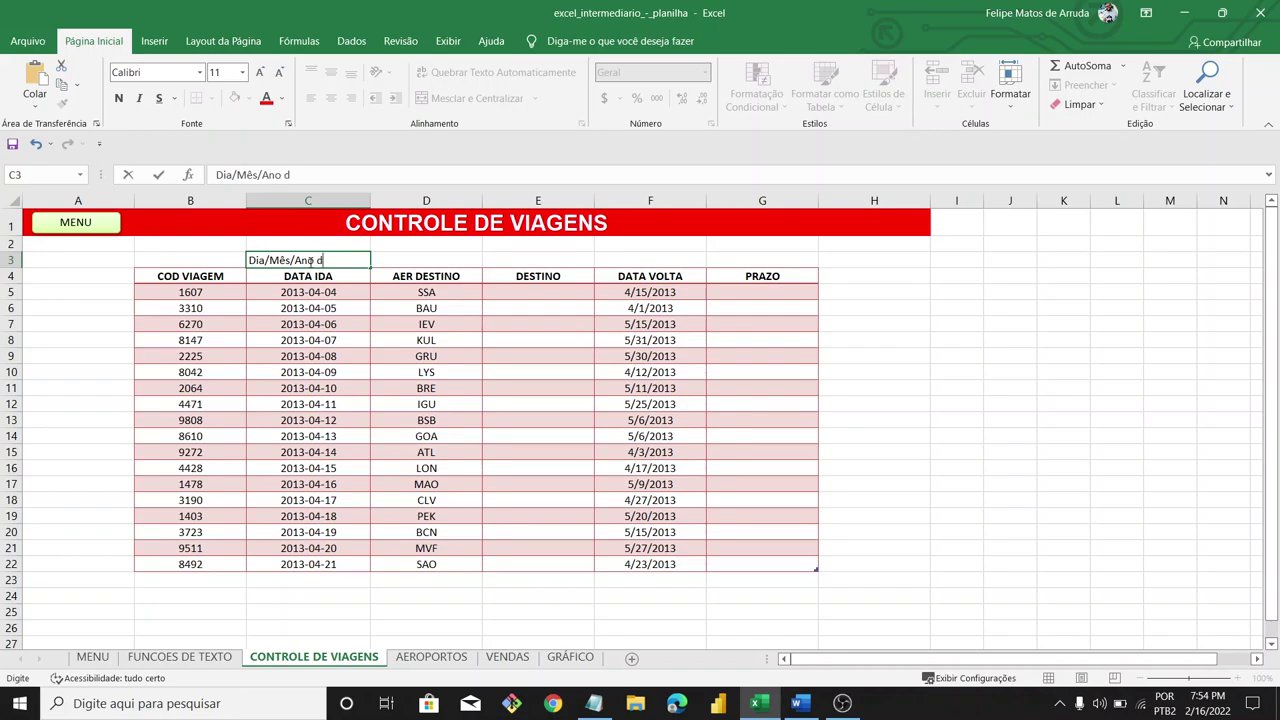
{"action": "key", "text": "BackSpace"}
{"action": "type", "text": "Dia da"}
{"action": "type", "text": " semana"}
{"action": "key", "text": "Return"}
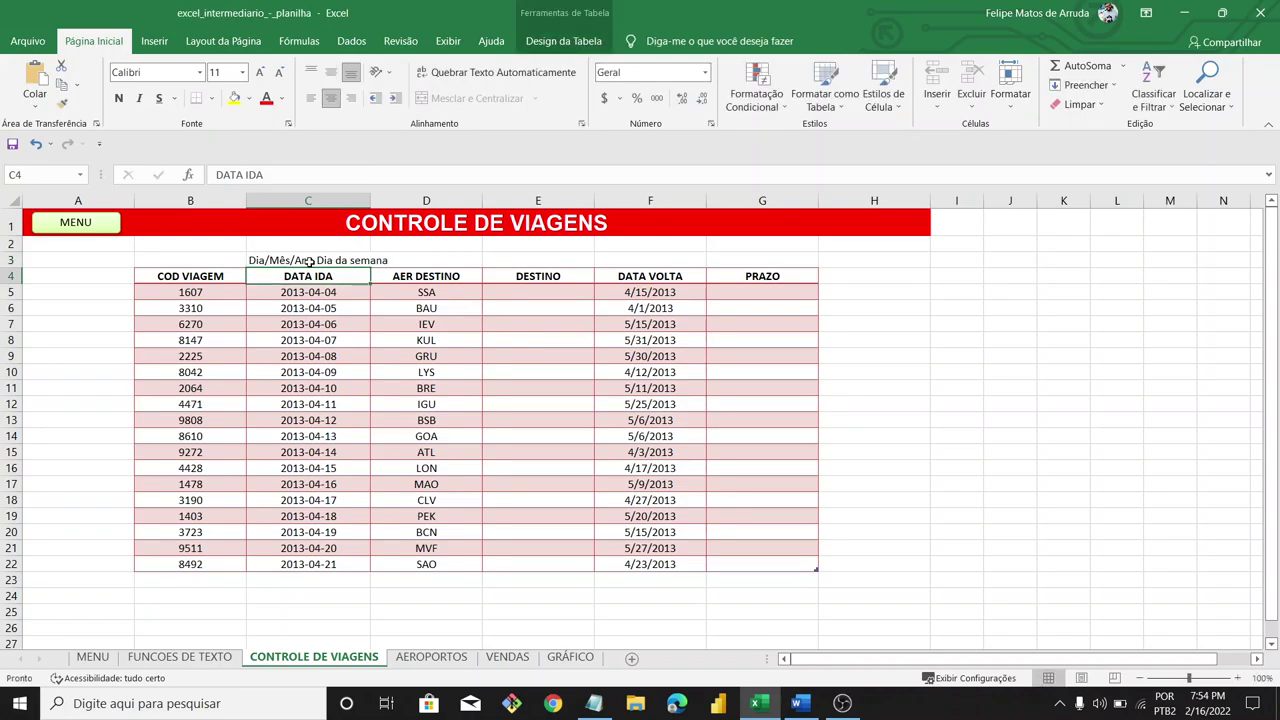
{"action": "left_click", "coordinate": [312, 306]}
{"action": "left_click", "coordinate": [306, 292]}
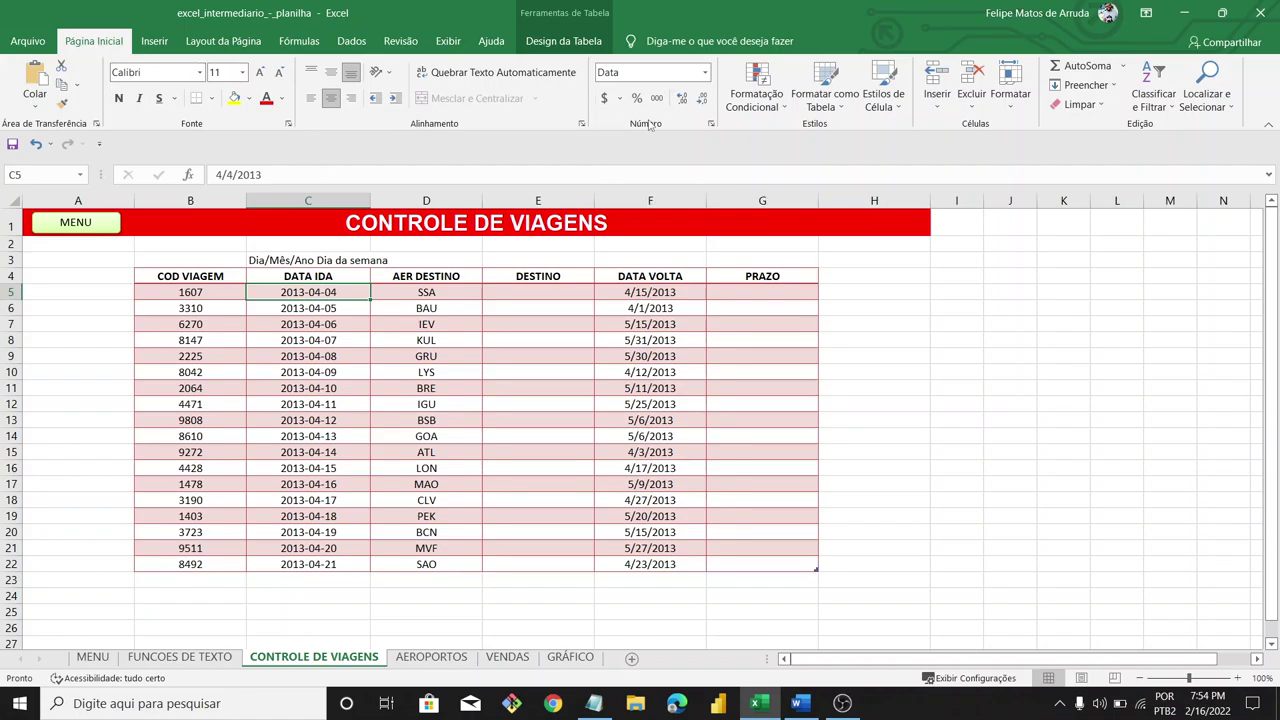
- Open the Format Cells settings for C5 and switch to the Personalizado category
{"action": "left_click", "coordinate": [705, 73]}
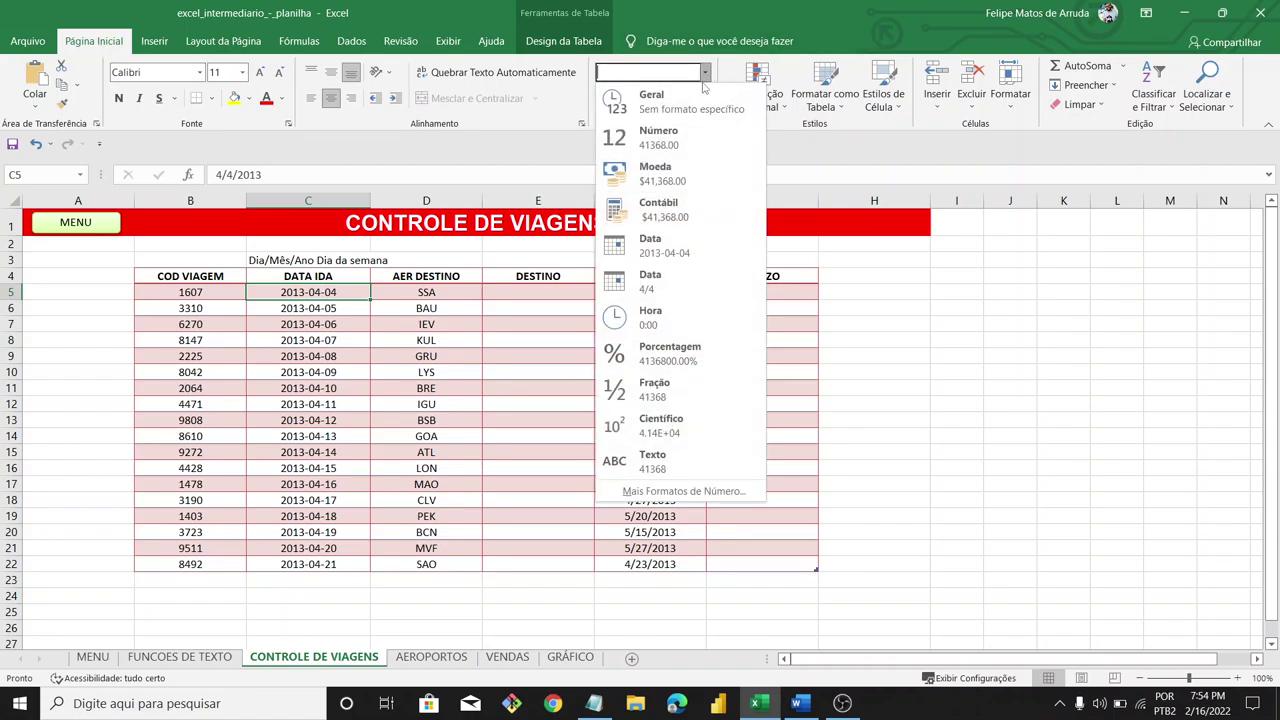
{"action": "left_click", "coordinate": [684, 491]}
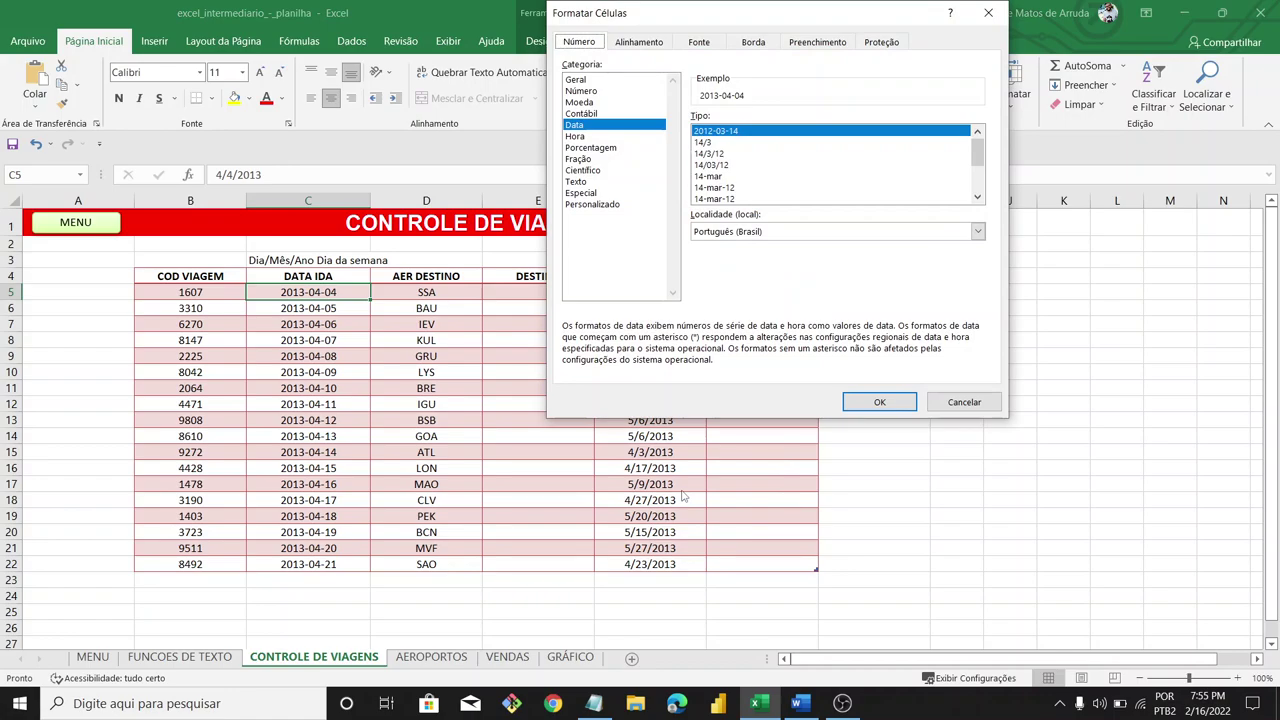
{"action": "left_click_drag", "start_coordinate": [779, 20], "coordinate": [807, 124]}
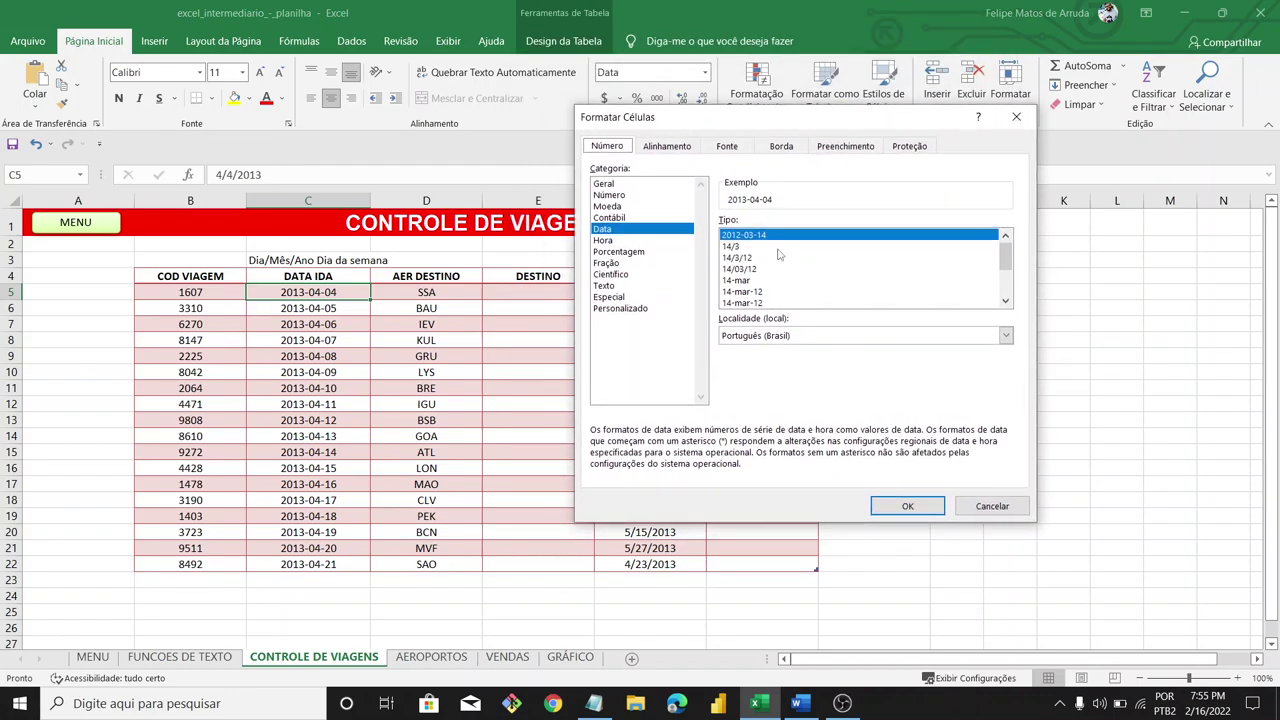
{"action": "scroll", "coordinate": [770, 265], "scroll_direction": "down", "scroll_amount": 2}
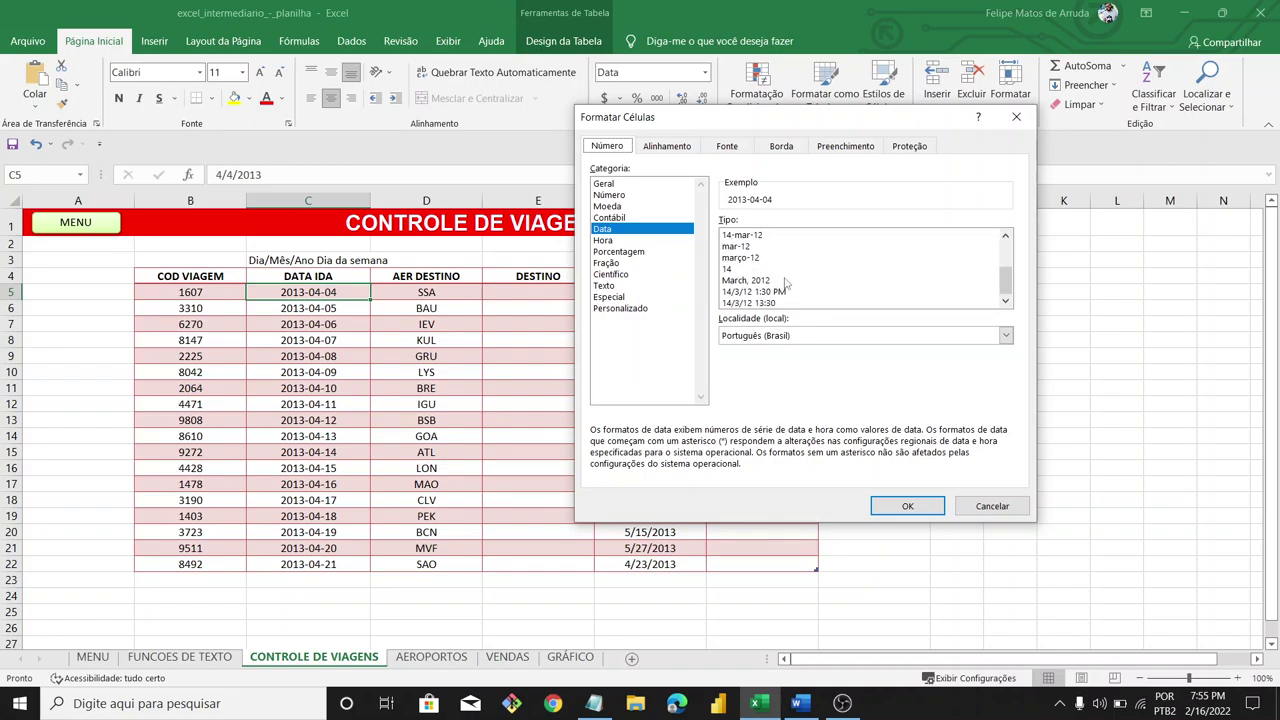
{"action": "scroll", "coordinate": [784, 275], "scroll_direction": "up", "scroll_amount": 2}
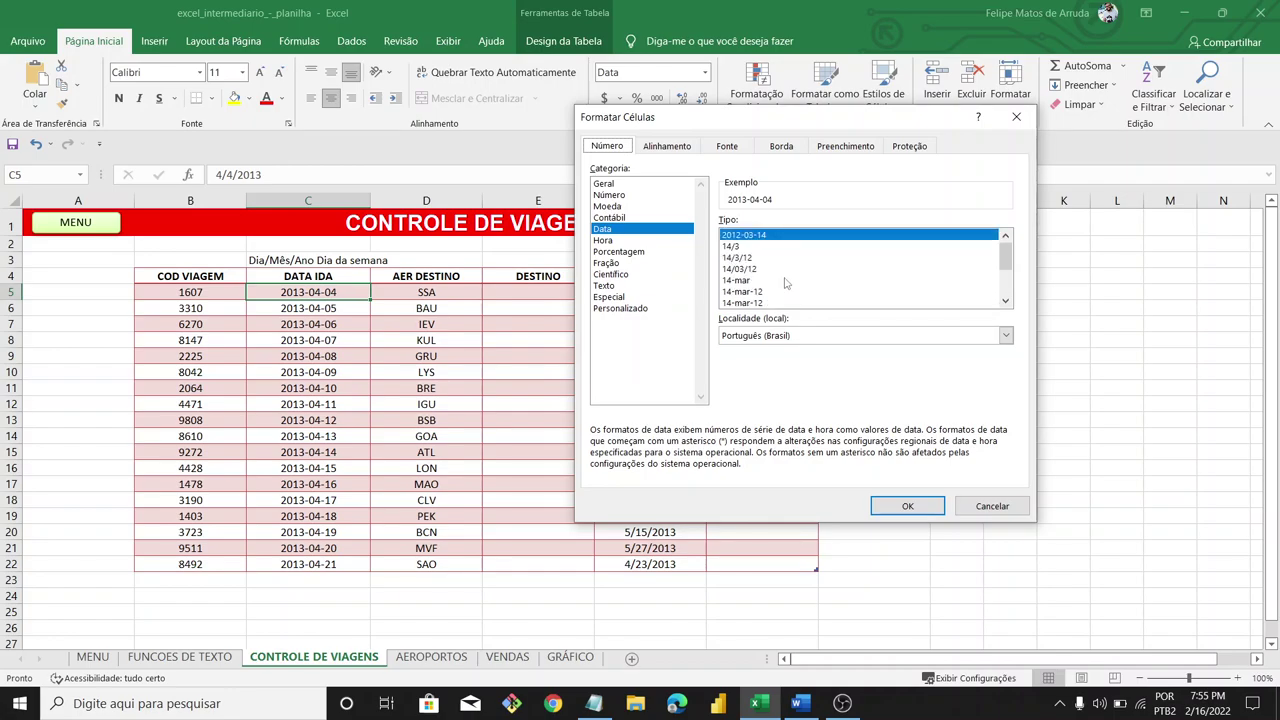
{"action": "left_click", "coordinate": [645, 313]}
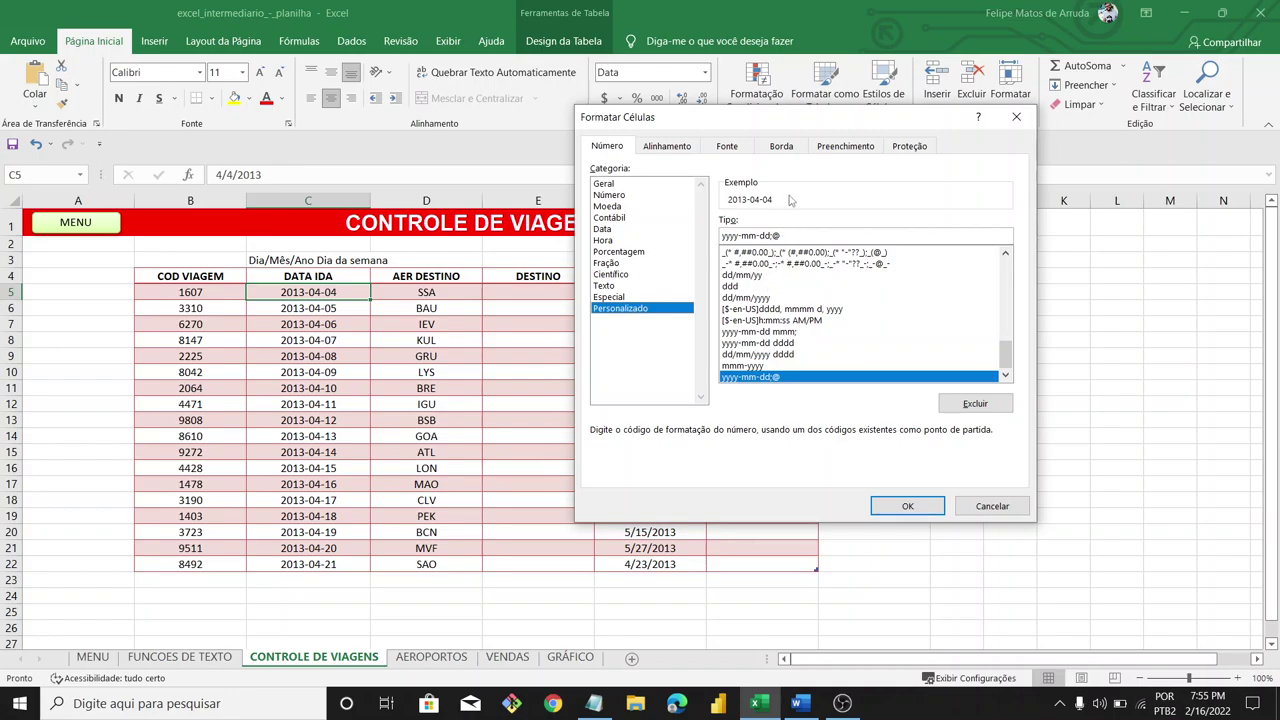
- Preview custom date codes such as dd/mm/yyyy and mmm-yyyy, then select the Tipo text
{"action": "left_click", "coordinate": [768, 299]}
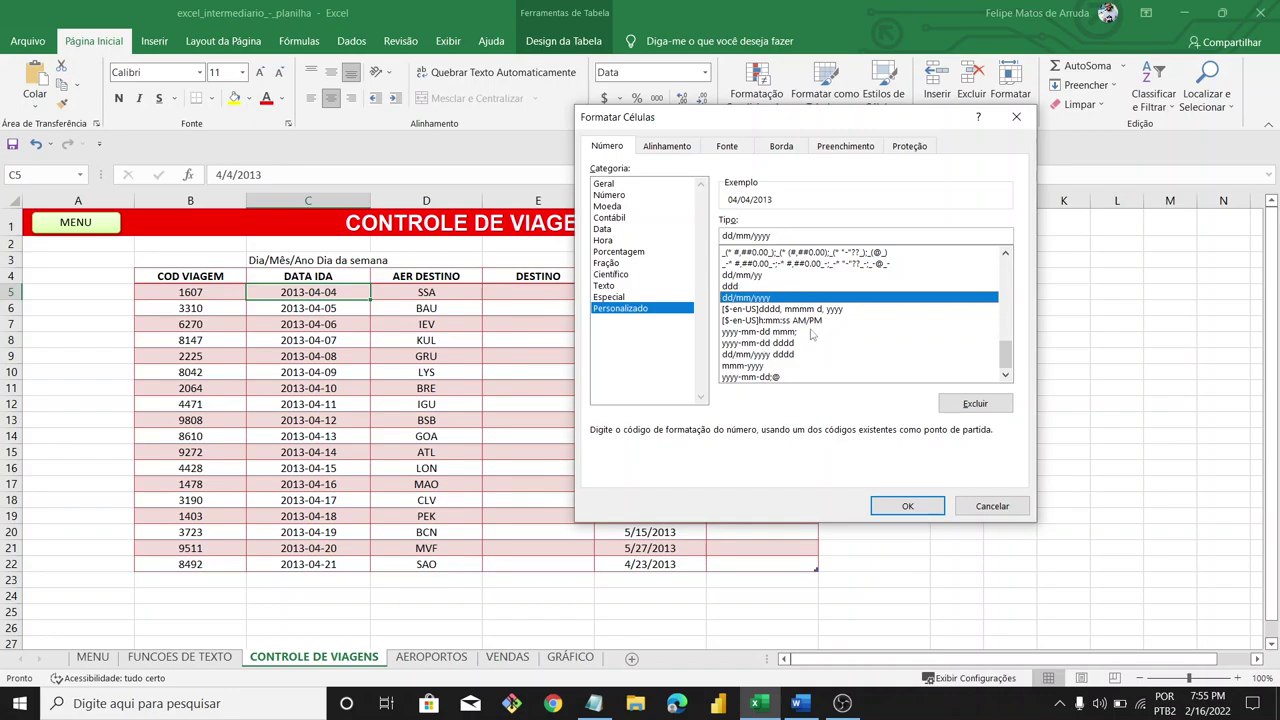
{"action": "scroll", "coordinate": [800, 320], "scroll_direction": "up", "scroll_amount": 2}
{"action": "scroll", "coordinate": [775, 300], "scroll_direction": "down", "scroll_amount": 2}
{"action": "left_click", "coordinate": [764, 331]}
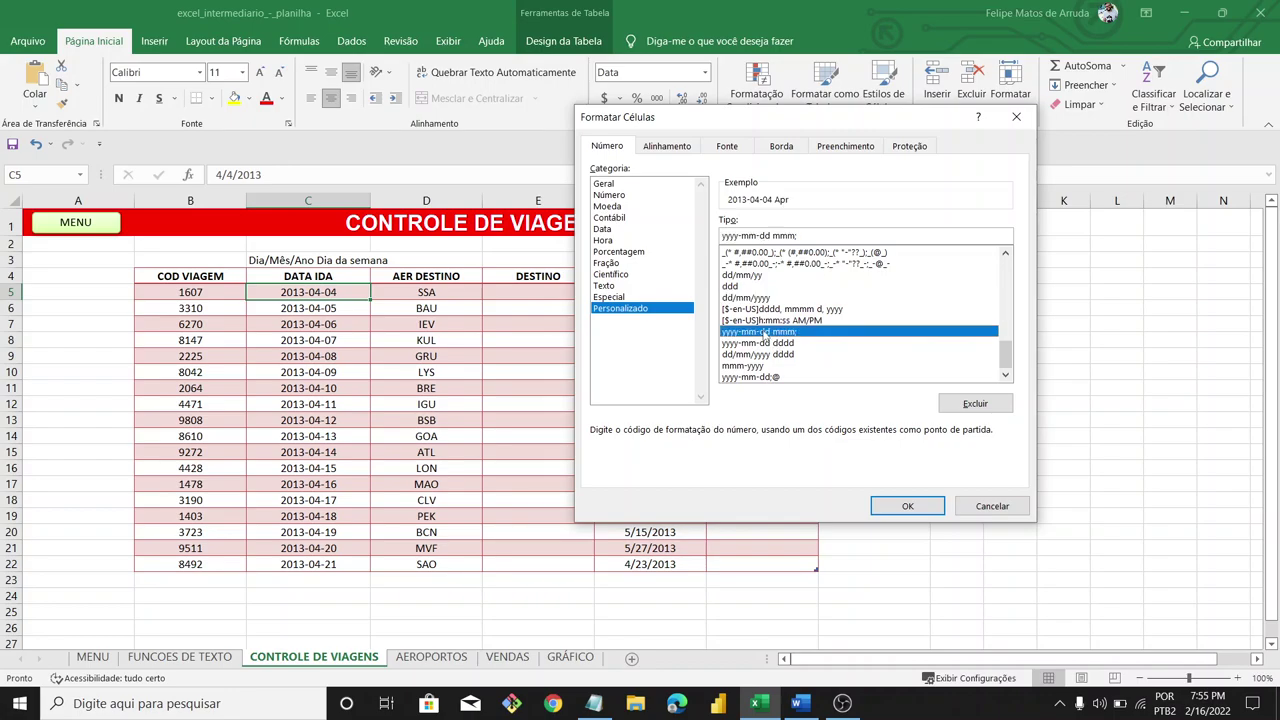
{"action": "left_click", "coordinate": [764, 342]}
{"action": "left_click", "coordinate": [764, 354]}
{"action": "left_click", "coordinate": [760, 366]}
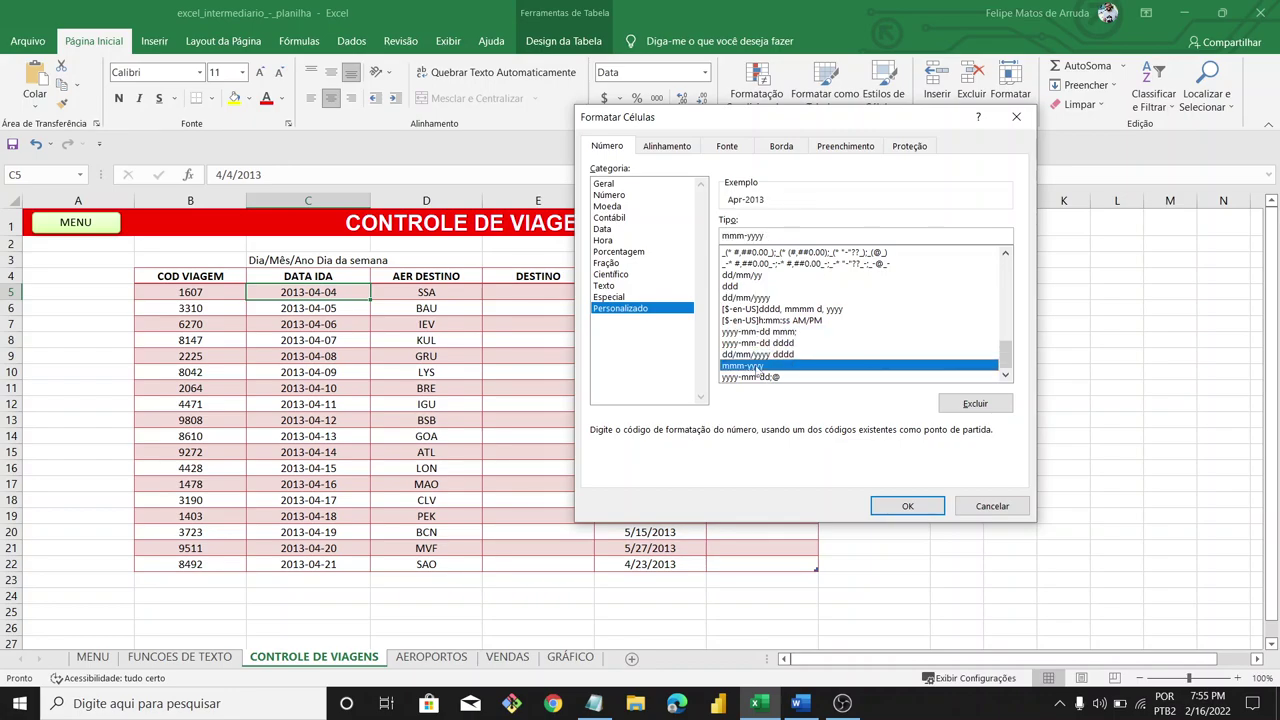
{"action": "scroll", "coordinate": [762, 345], "scroll_direction": "up", "scroll_amount": 3}
{"action": "scroll", "coordinate": [763, 338], "scroll_direction": "up", "scroll_amount": 3}
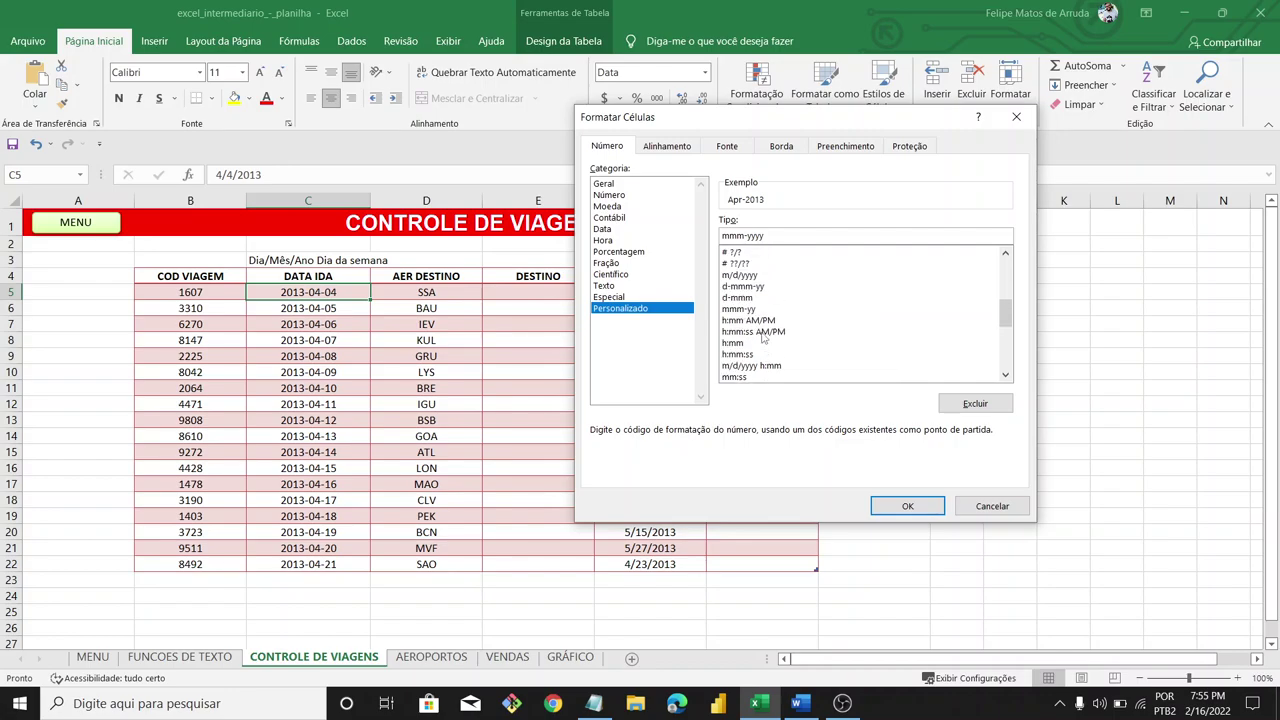
{"action": "scroll", "coordinate": [762, 311], "scroll_direction": "up", "scroll_amount": 3}
{"action": "left_click_drag", "start_coordinate": [788, 237], "coordinate": [695, 226]}
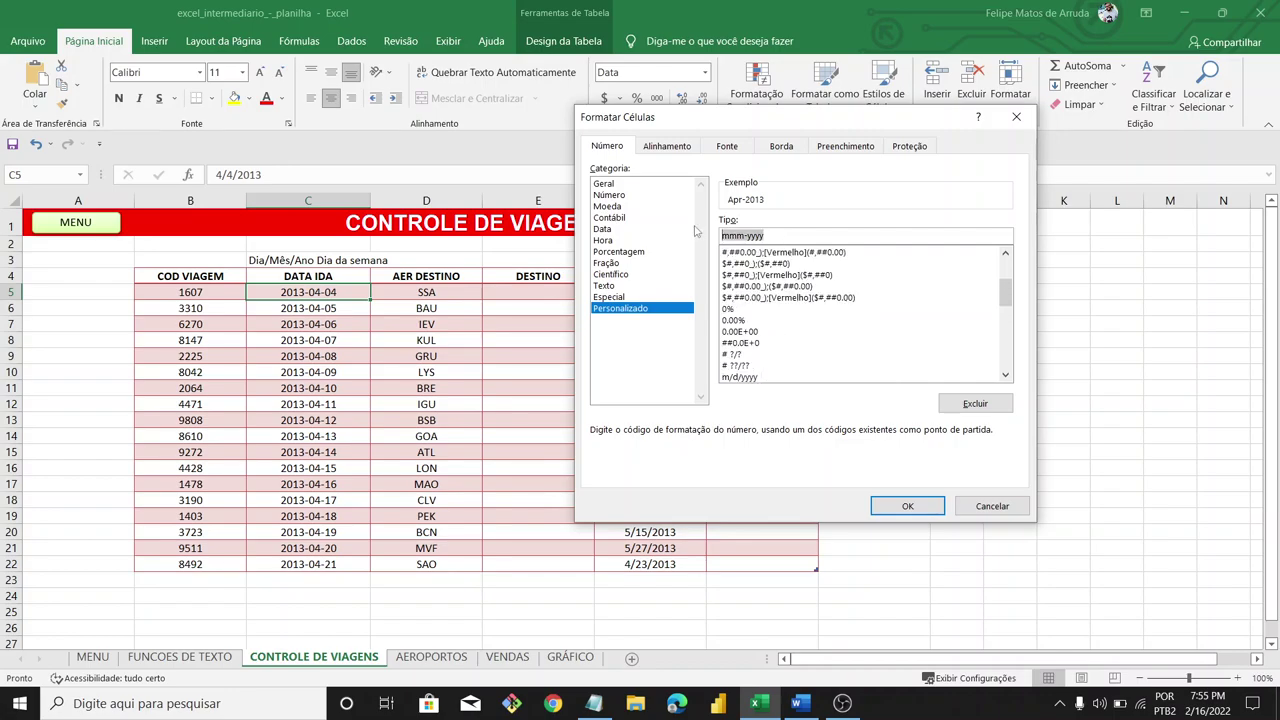
- Enter the custom format dd/mm/yyyy - dddd in Tipo and apply it to C5
{"action": "key", "text": "BackSpace"}
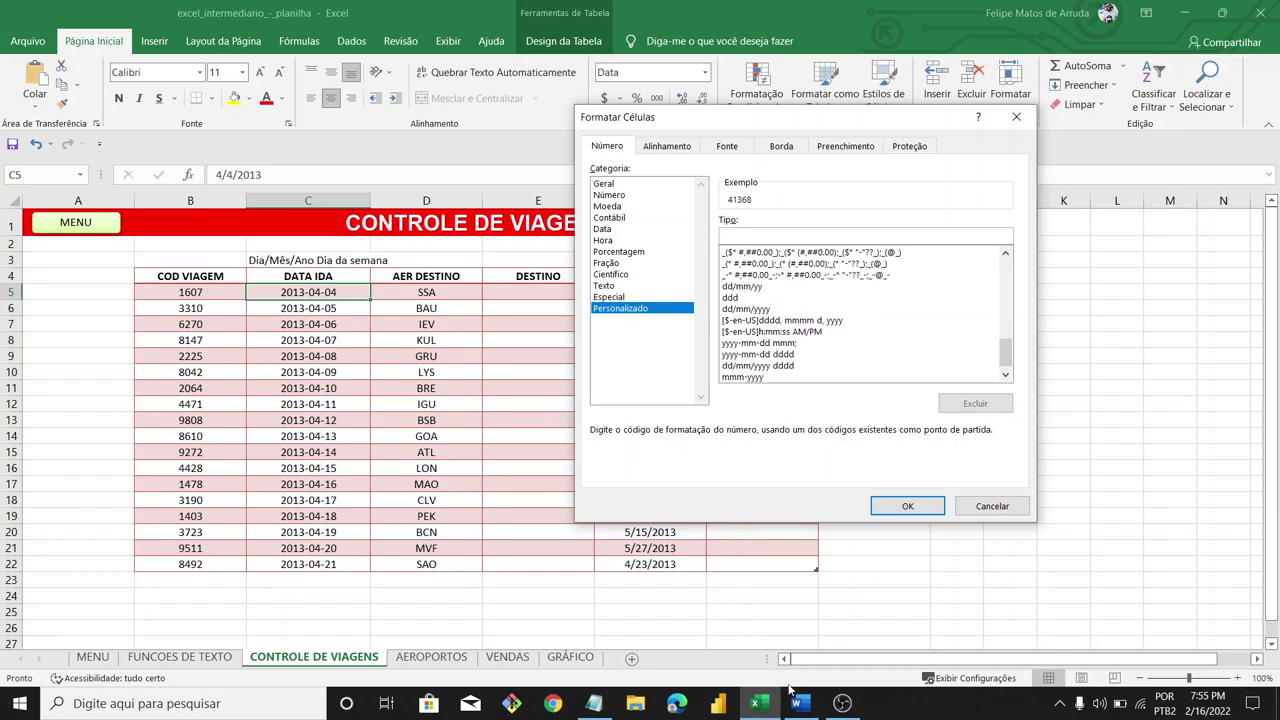
{"action": "left_click", "coordinate": [796, 702]}
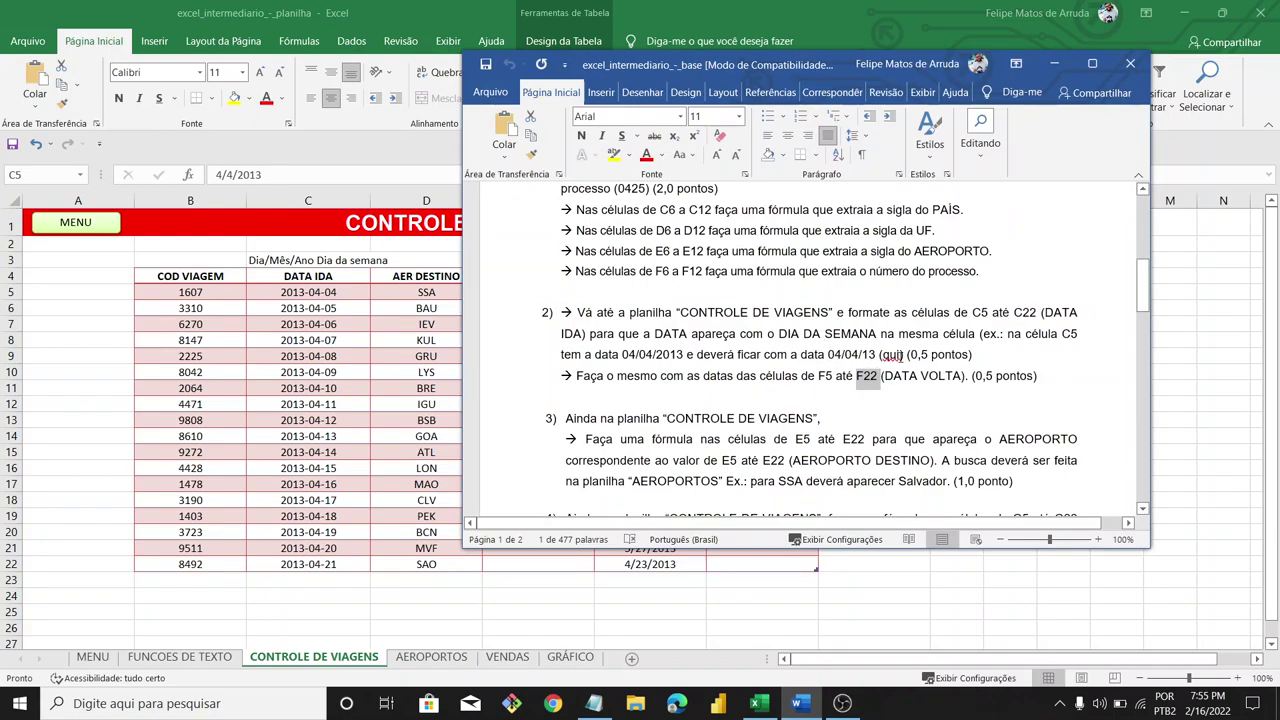
{"action": "left_click", "coordinate": [1054, 63]}
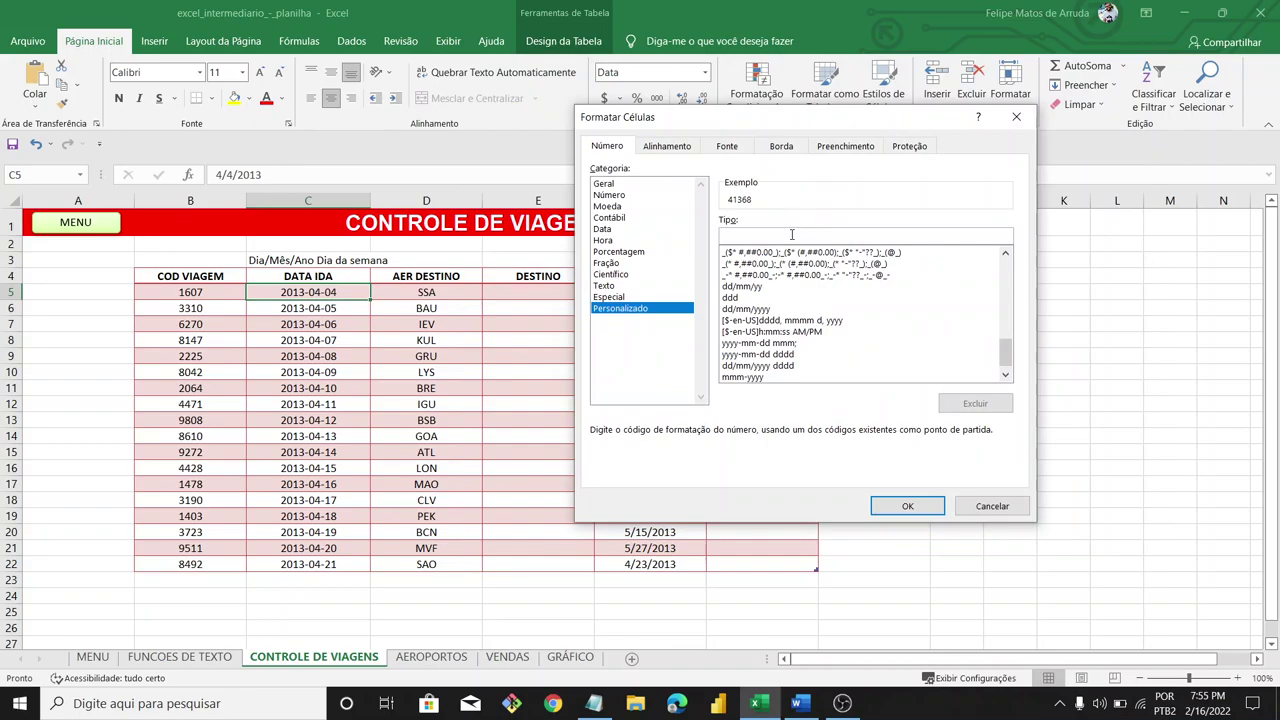
{"action": "type", "text": "dd/mm/"}
{"action": "type", "text": "yyyy - d"}
{"action": "type", "text": "dddd"}
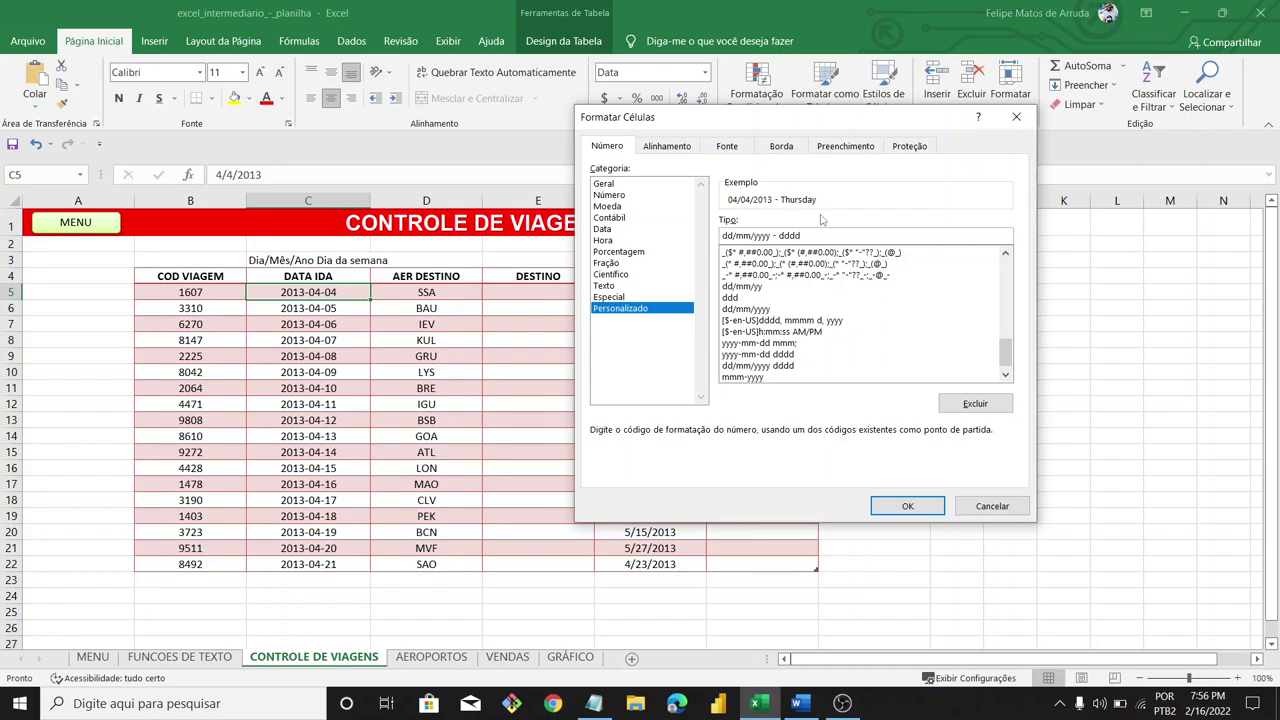
{"action": "left_click", "coordinate": [884, 511]}
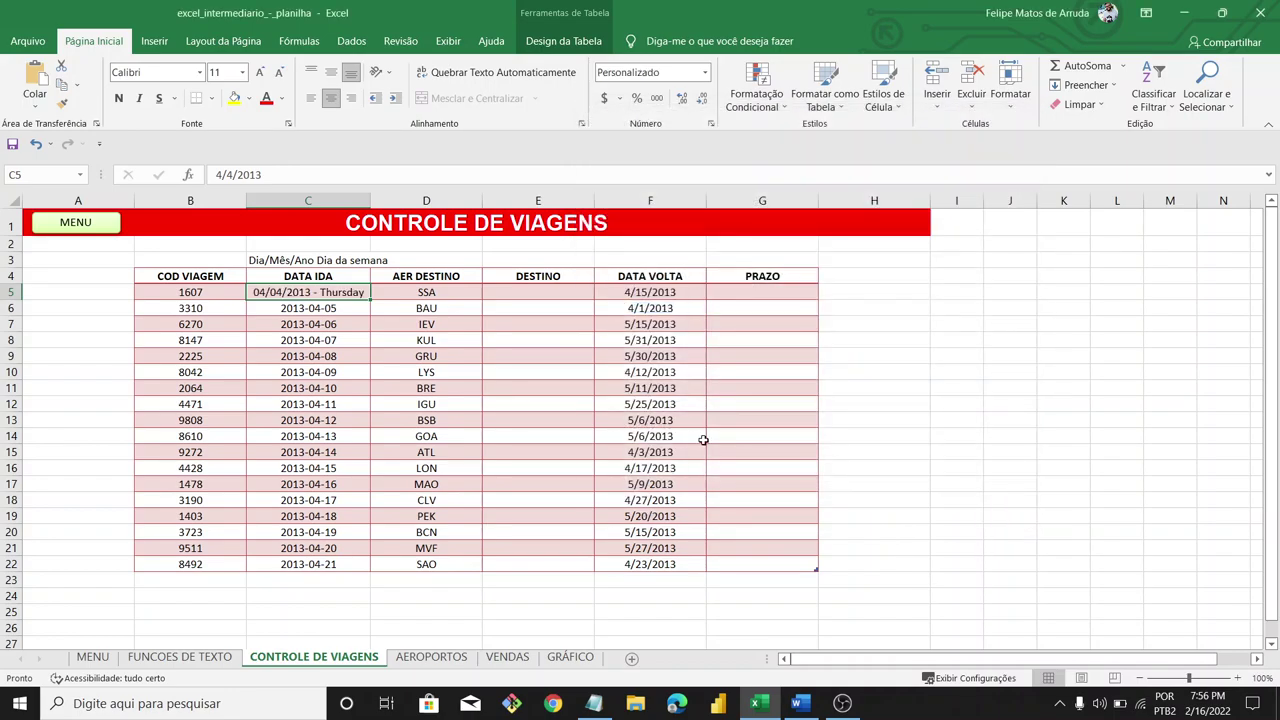
- Fill C5's format down to C22 and autofit column C so every dated weekday shows
{"action": "double_click", "coordinate": [370, 298]}
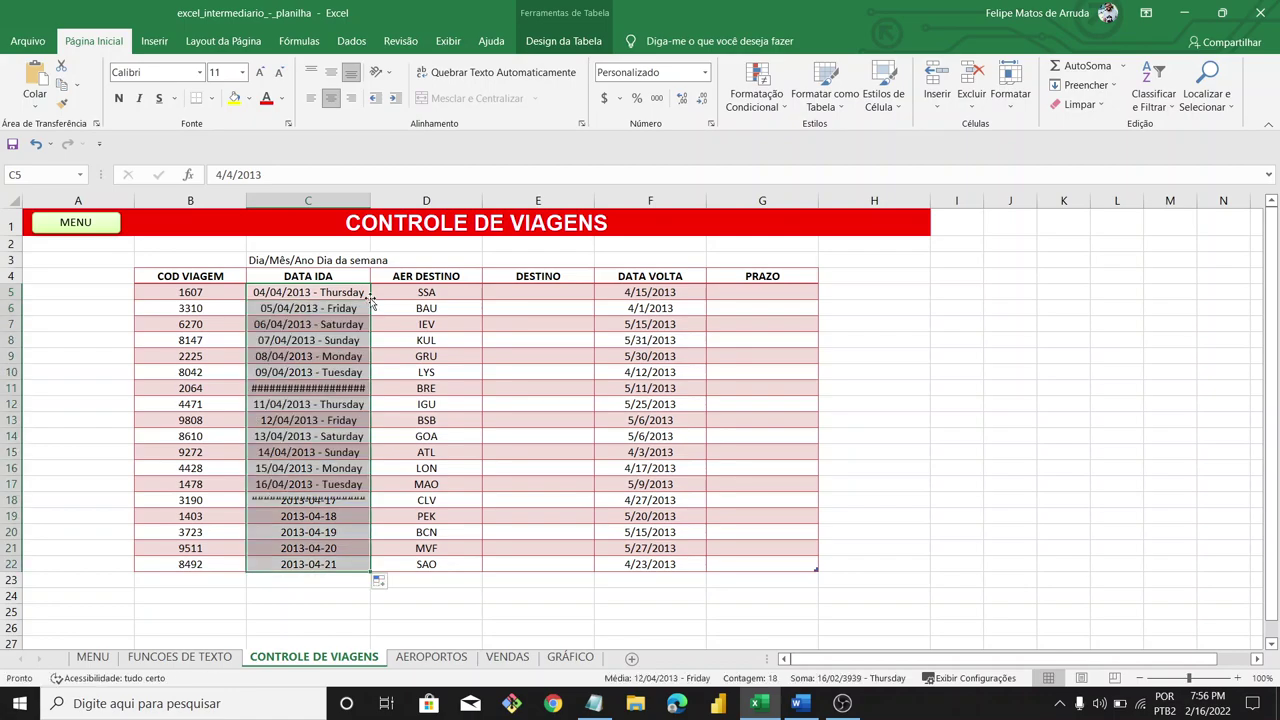
{"action": "double_click", "coordinate": [369, 203]}
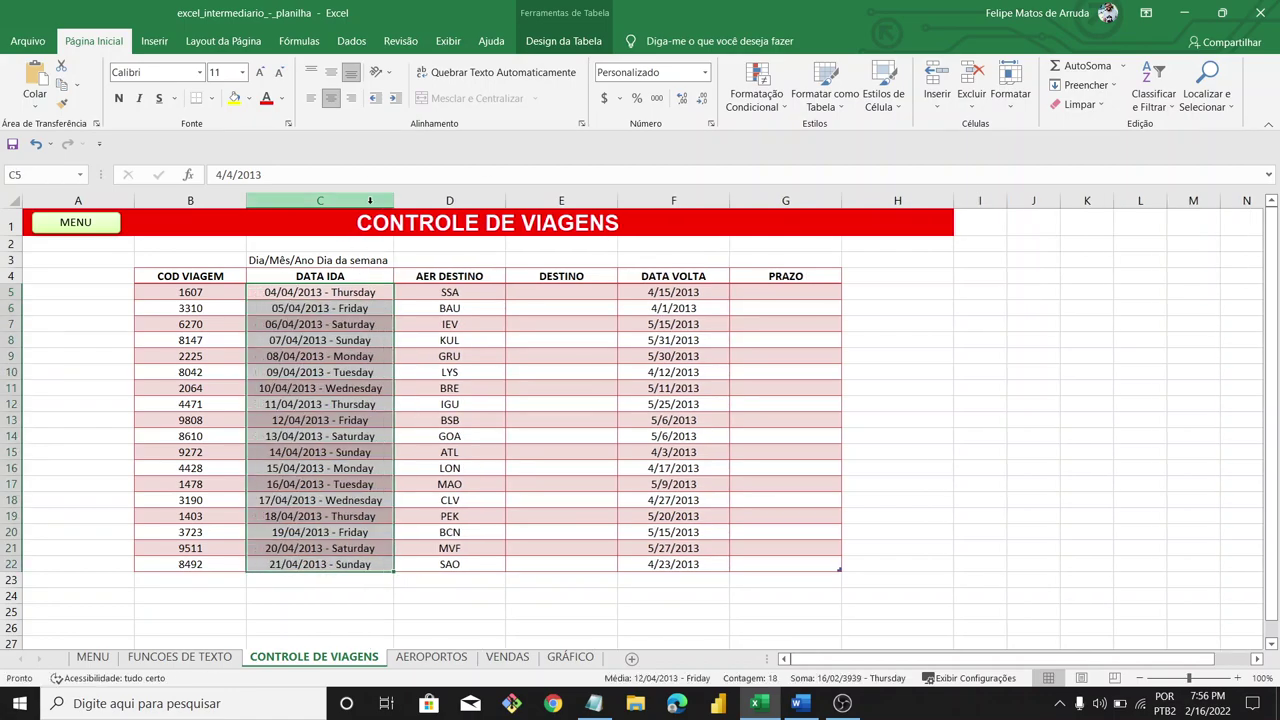
{"action": "left_click", "coordinate": [358, 358]}
{"action": "left_click", "coordinate": [335, 297]}
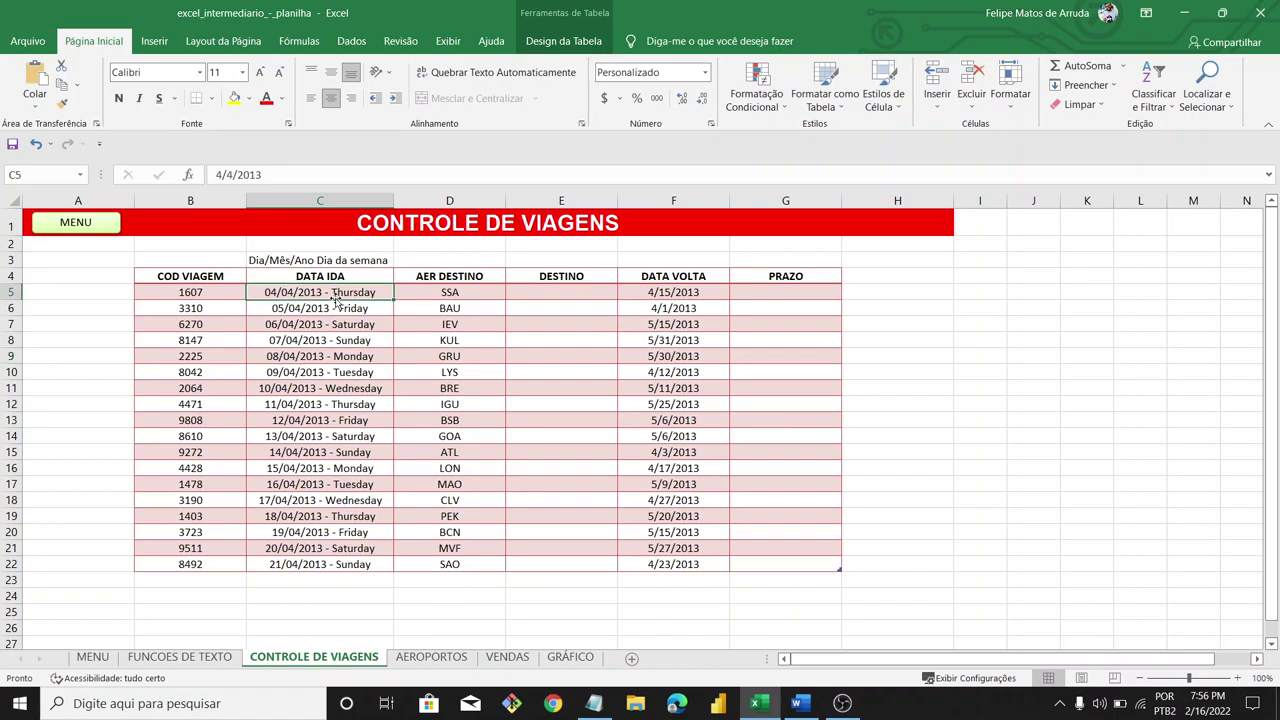
{"action": "left_click", "coordinate": [339, 306]}
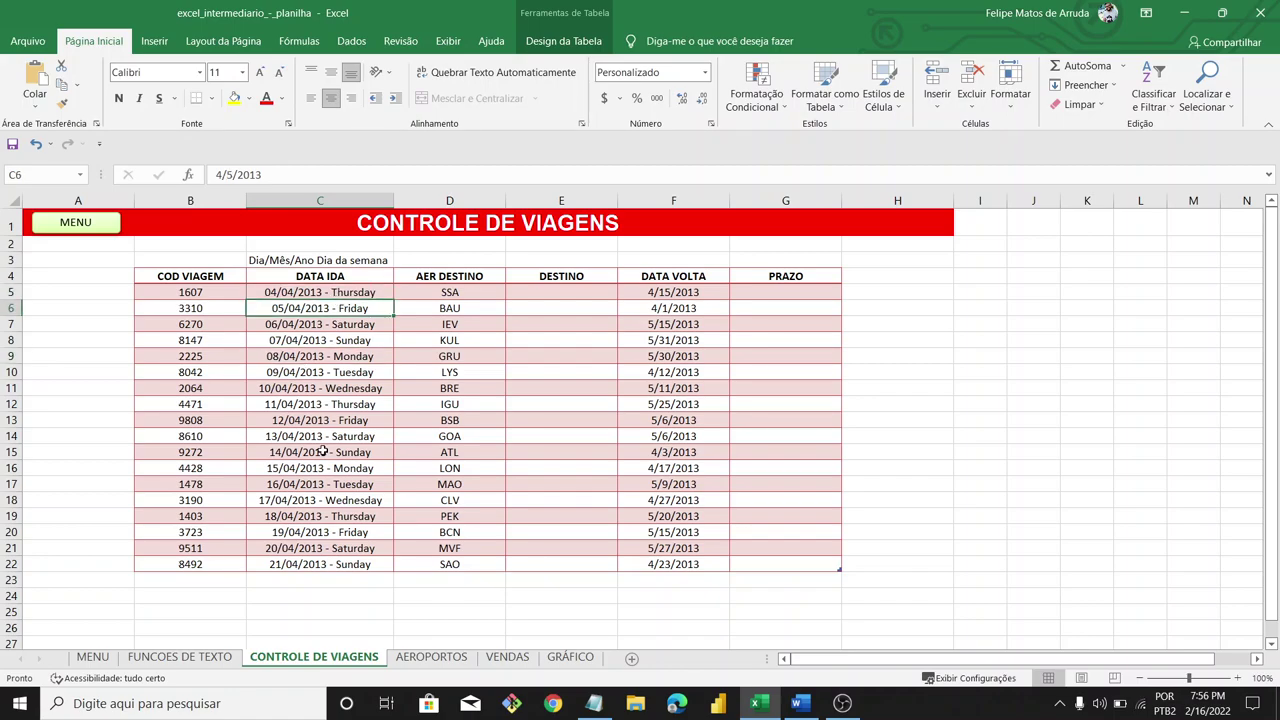
- Try painting the DATA IDA format onto DATA VOLTA, then undo that attempt
{"action": "mouse_move", "coordinate": [333, 315]}
{"action": "left_mouse_down"}
{"action": "mouse_move", "coordinate": [337, 326]}
{"action": "mouse_move", "coordinate": [339, 306]}
{"action": "left_mouse_up"}
{"action": "left_click_drag", "start_coordinate": [324, 291], "coordinate": [344, 570]}
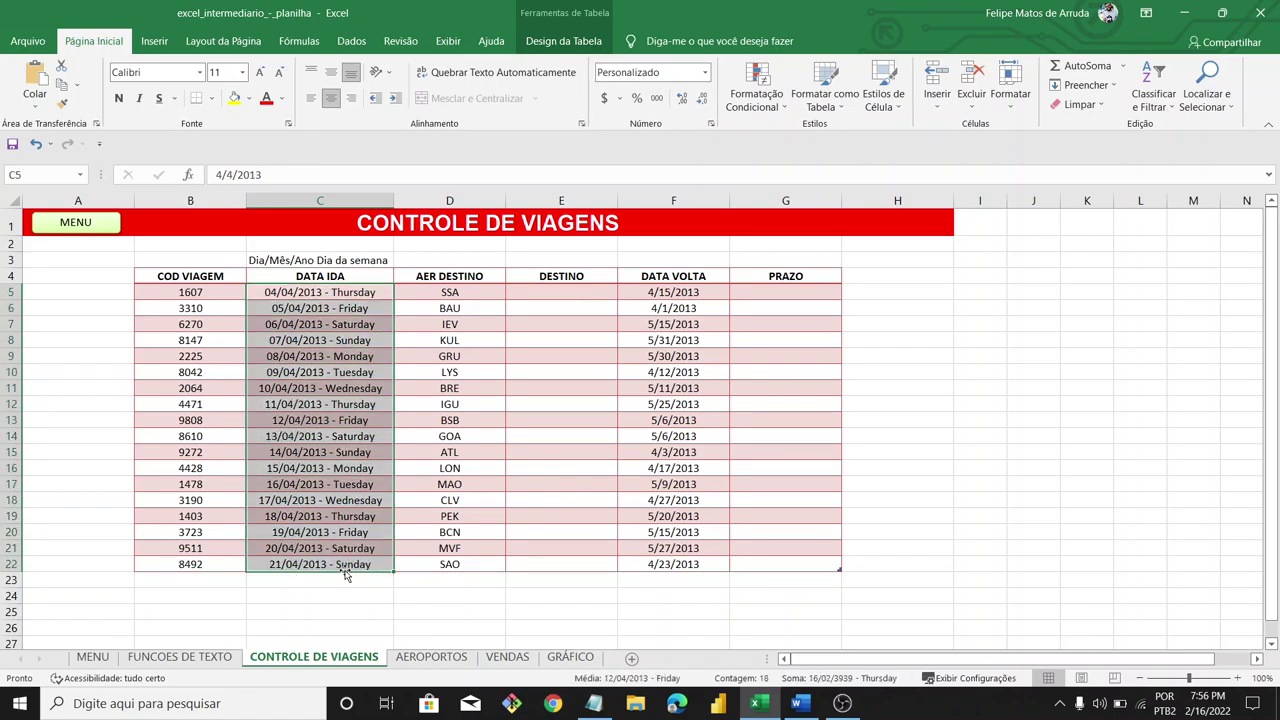
{"action": "left_click", "coordinate": [62, 104]}
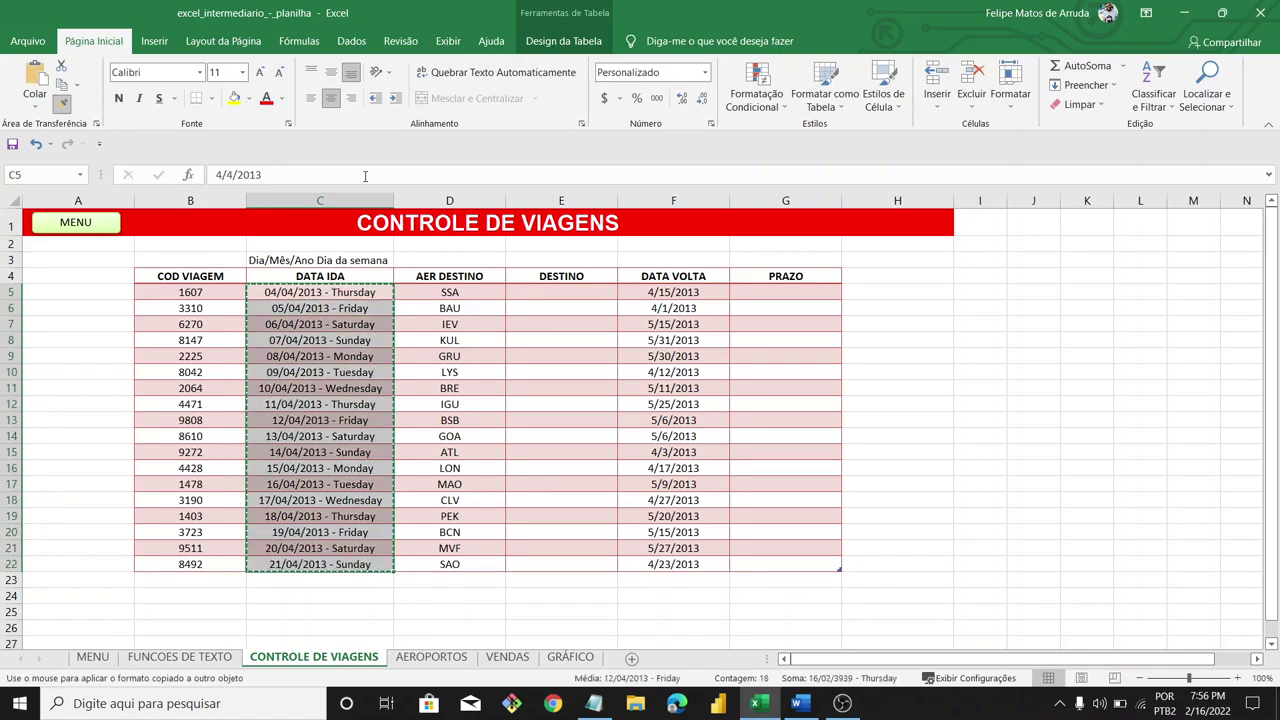
{"action": "left_click", "coordinate": [659, 292]}
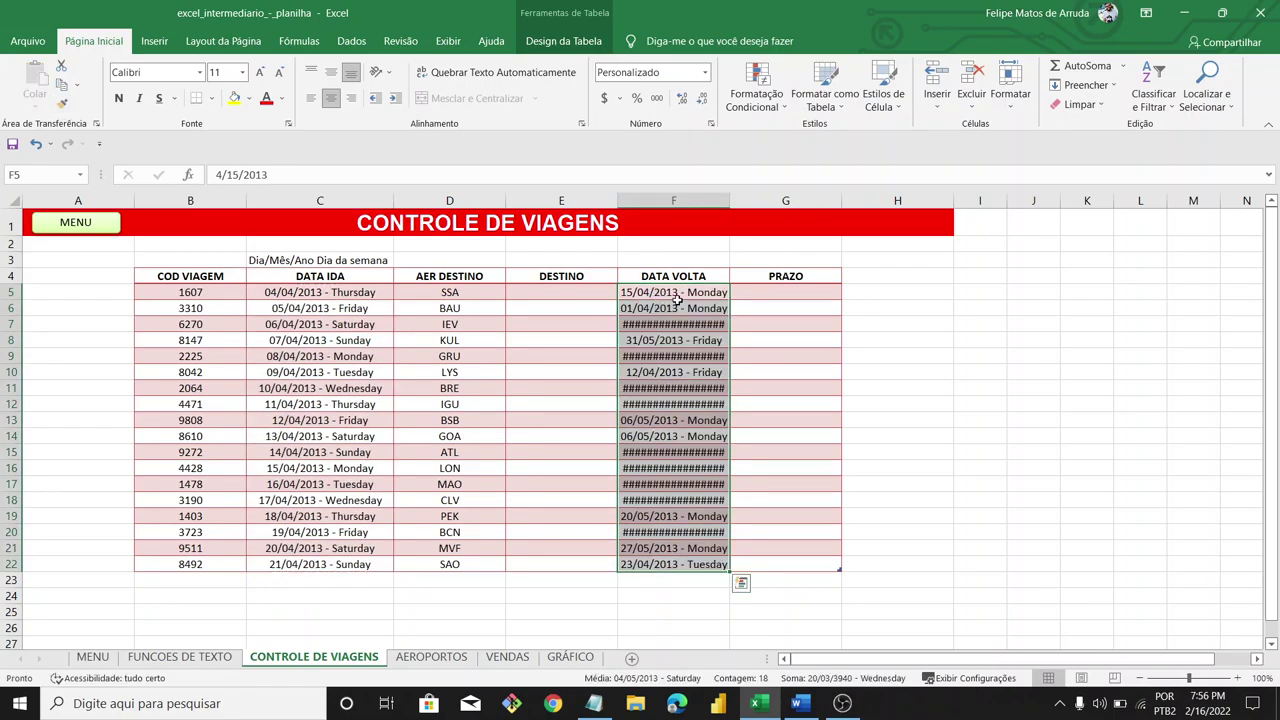
{"action": "key", "text": "ctrl+z"}
{"action": "left_click", "coordinate": [293, 303]}
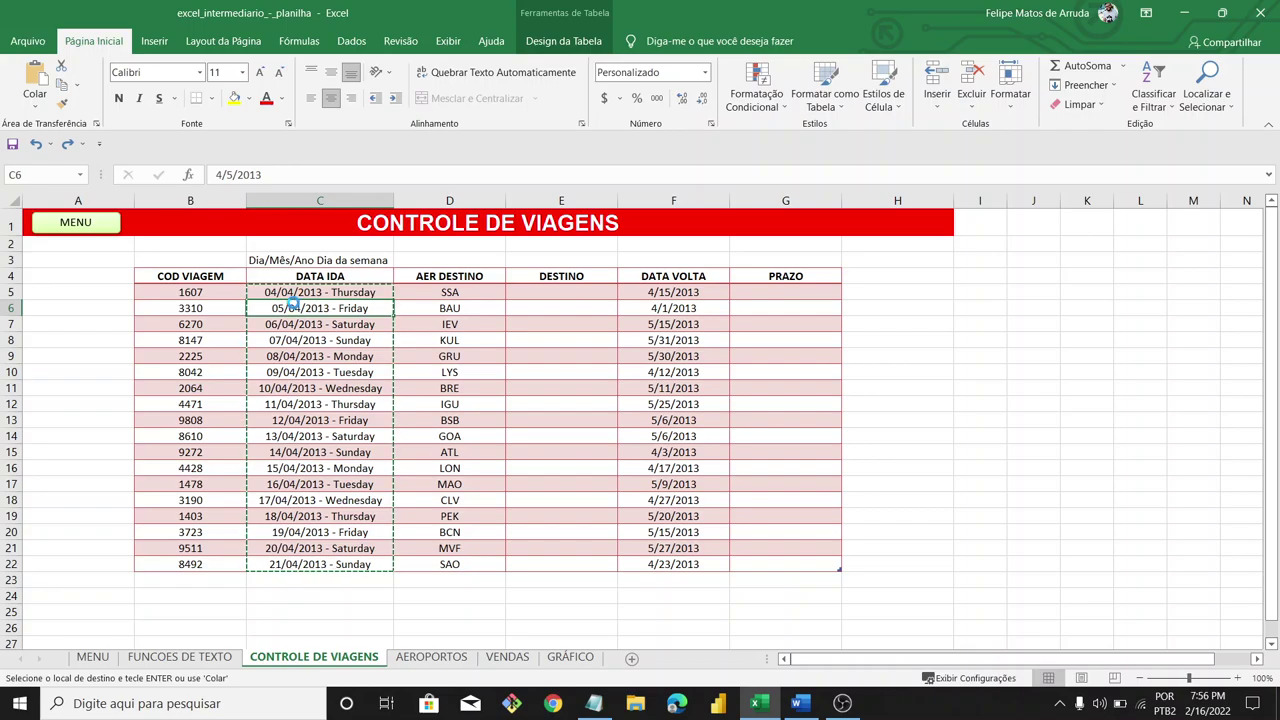
{"action": "key", "text": "ctrl+z"}
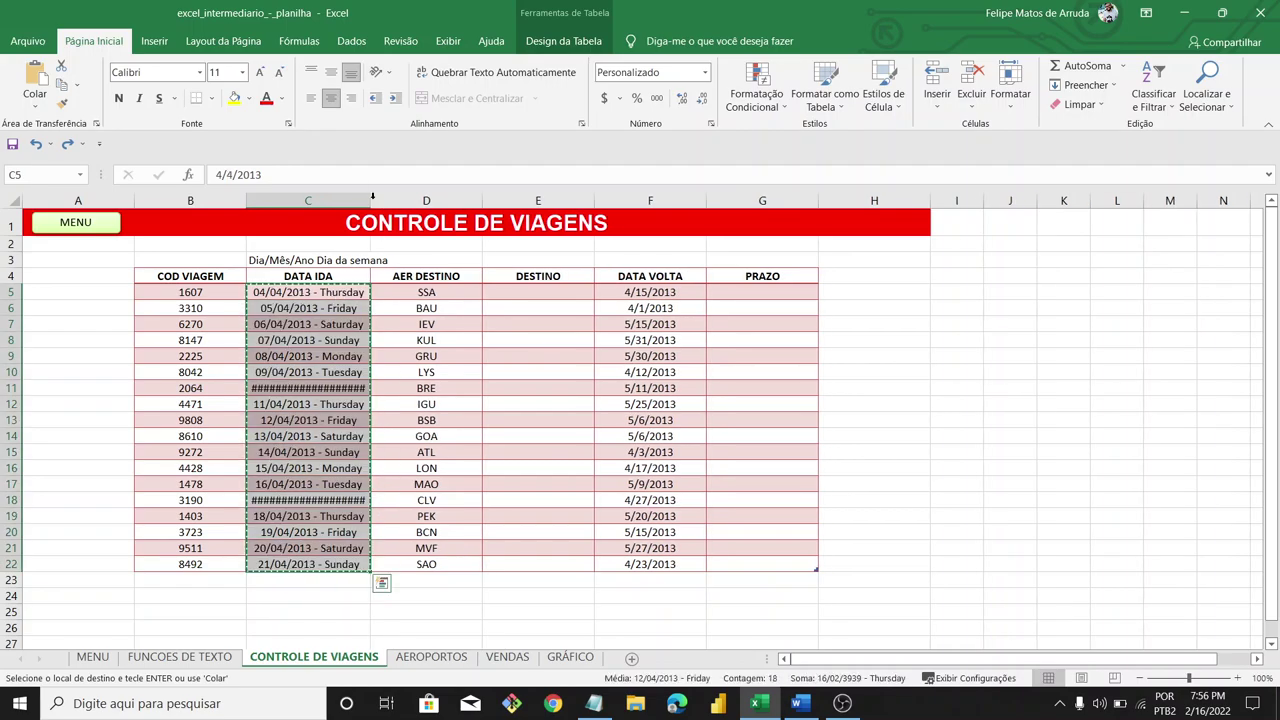
- Autofit column C, paint C5:C22's date format onto F5:F22, and autofit column F
{"action": "double_click", "coordinate": [372, 197]}
{"action": "mouse_move", "coordinate": [350, 292]}
{"action": "left_mouse_down"}
{"action": "mouse_move", "coordinate": [331, 499]}
{"action": "mouse_move", "coordinate": [342, 563]}
{"action": "left_mouse_up"}
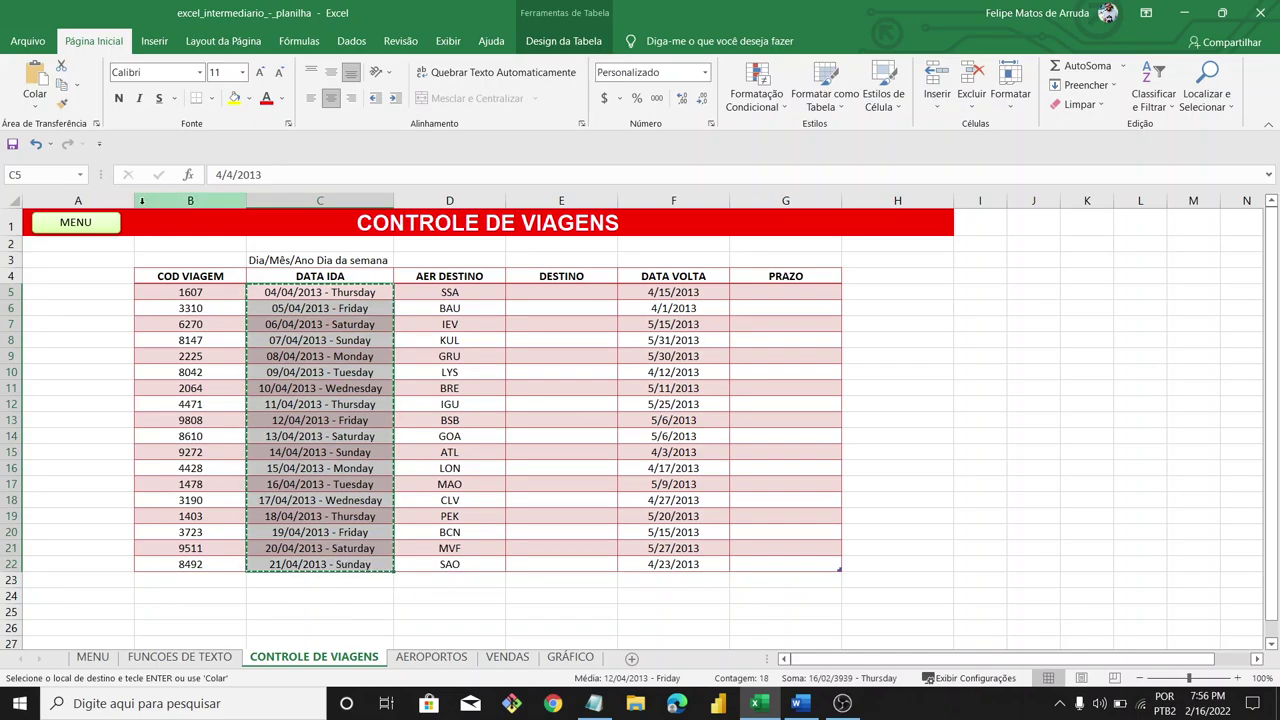
{"action": "left_click", "coordinate": [62, 110]}
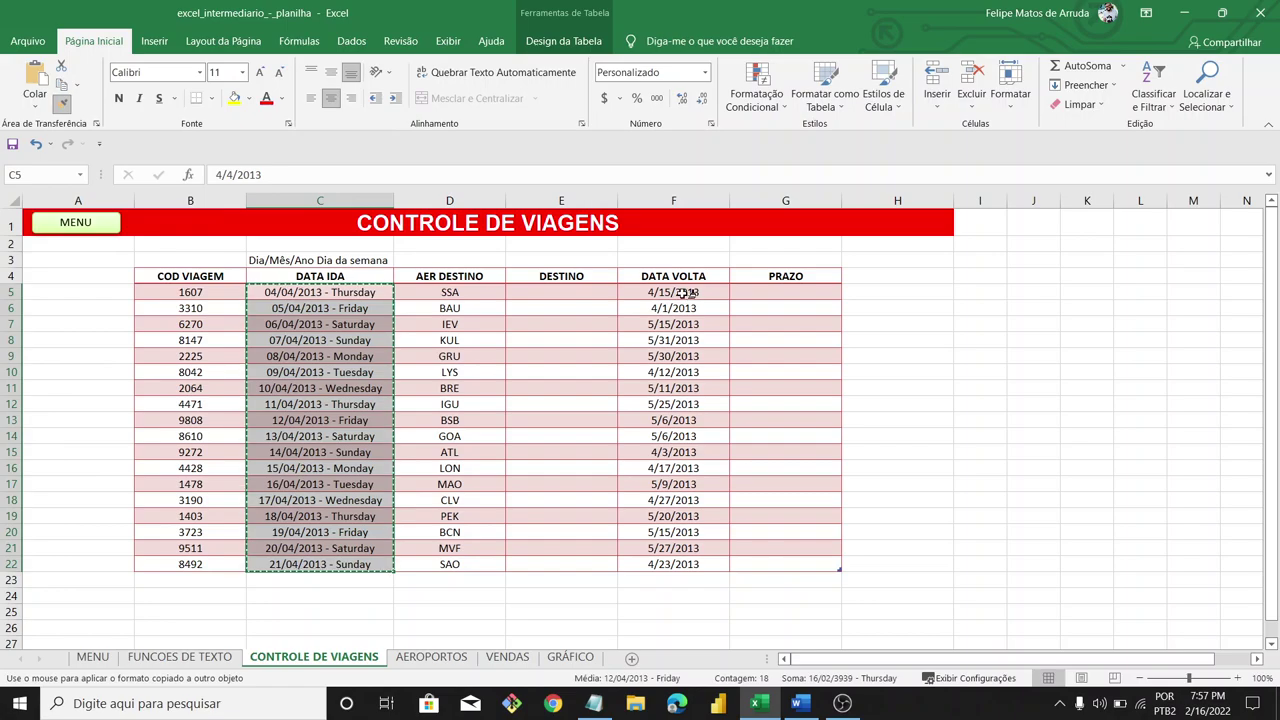
{"action": "left_click_drag", "start_coordinate": [688, 292], "coordinate": [673, 564]}
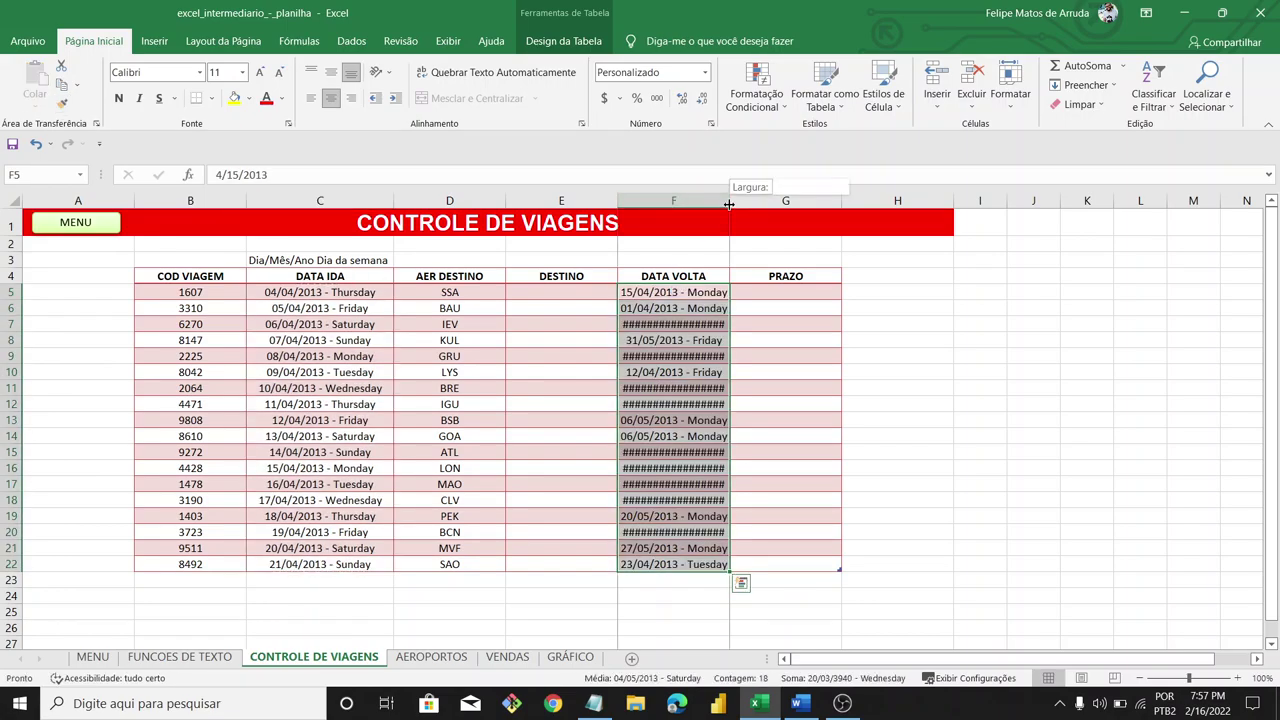
{"action": "double_click", "coordinate": [729, 204]}
{"action": "left_click", "coordinate": [577, 308]}
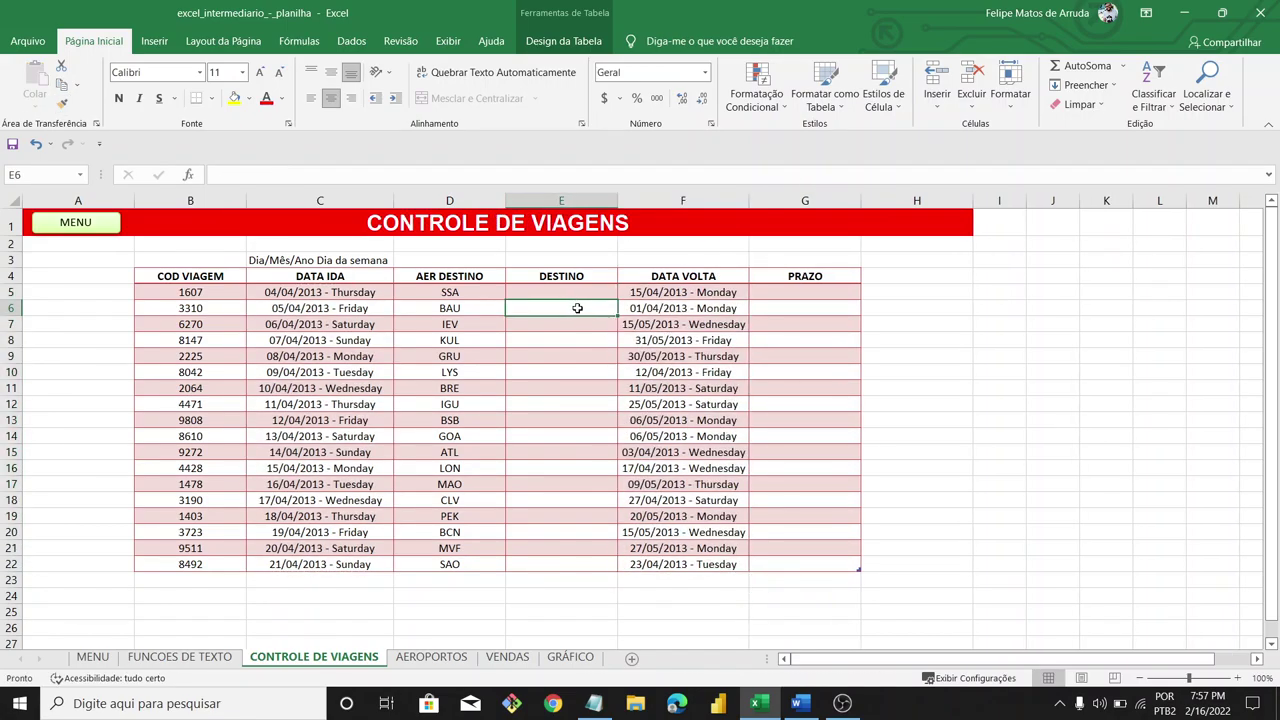
- Bring the Word instructions back up and scroll to exercise 3
{"action": "left_click", "coordinate": [797, 703]}
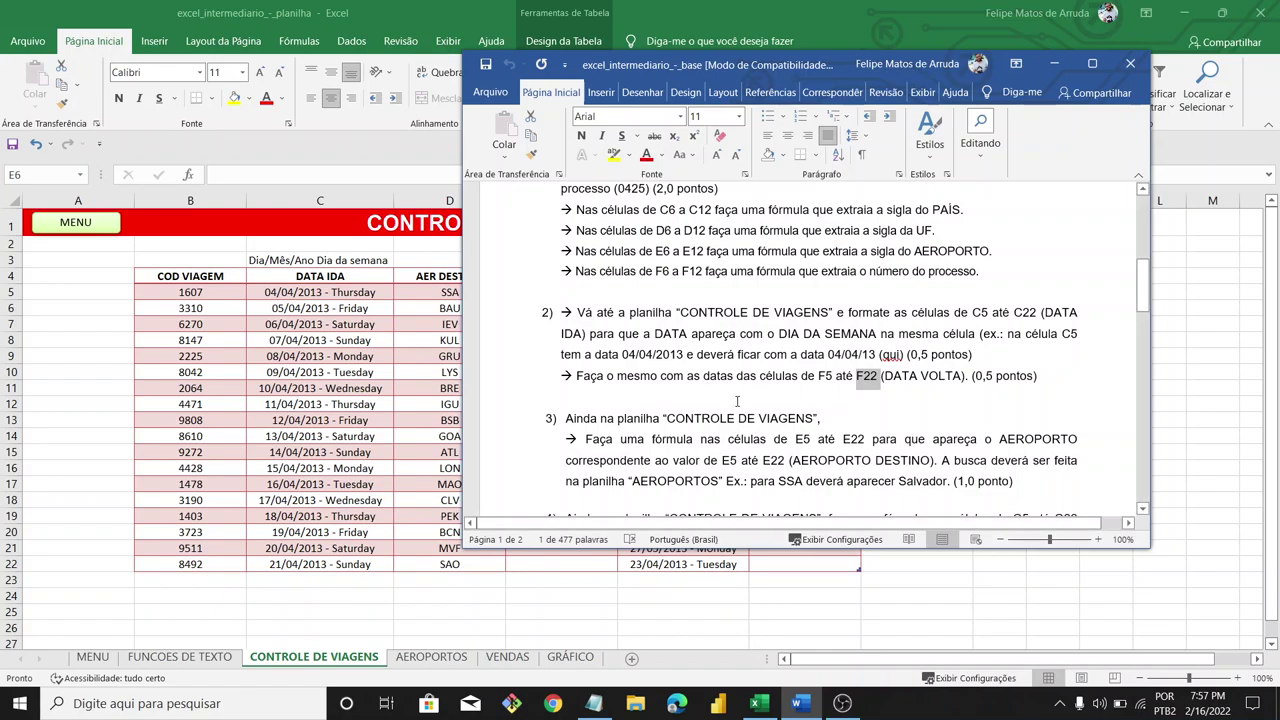
{"action": "scroll", "coordinate": [637, 343], "scroll_direction": "down", "scroll_amount": 3}
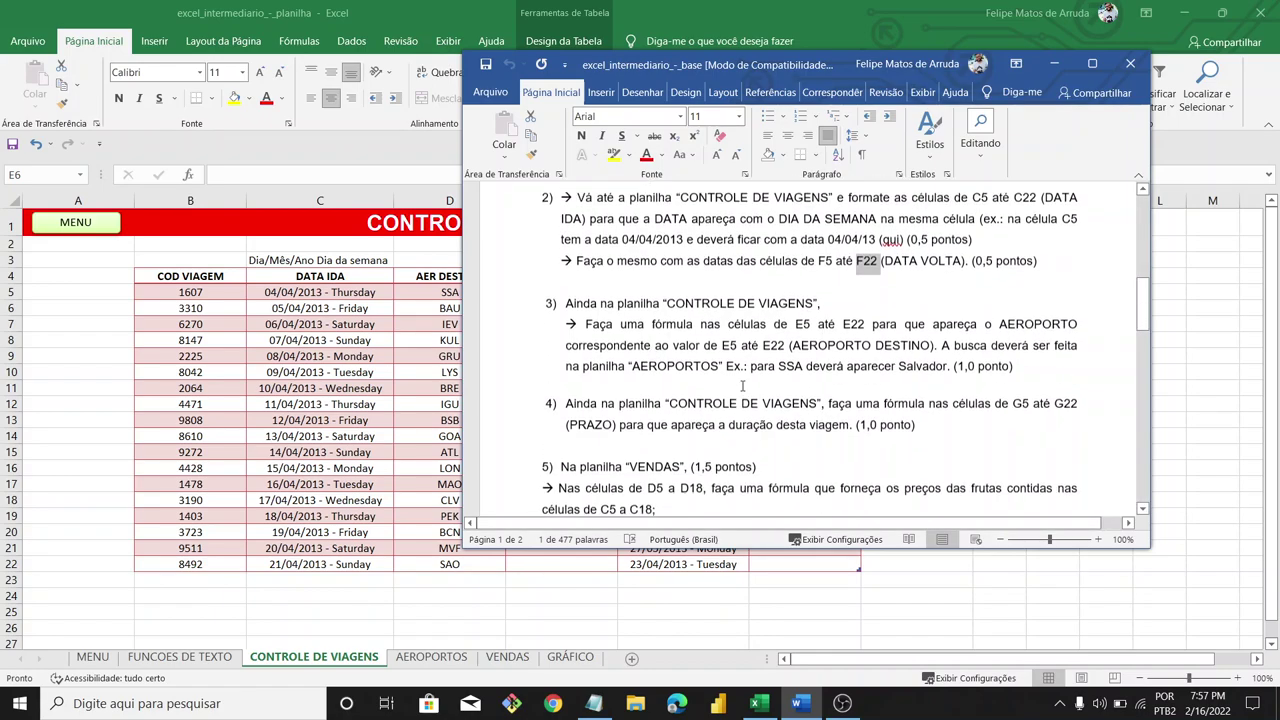
{"action": "left_click", "coordinate": [842, 703]}
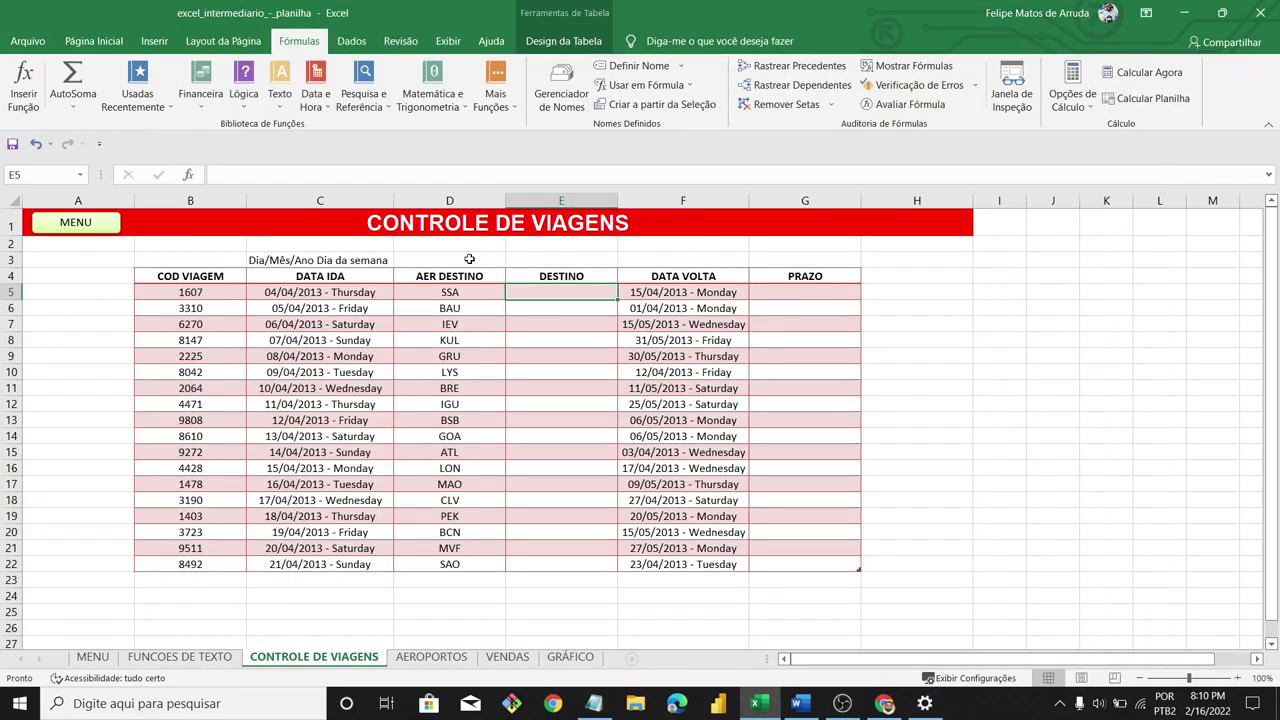
{"action": "left_click", "coordinate": [797, 703]}
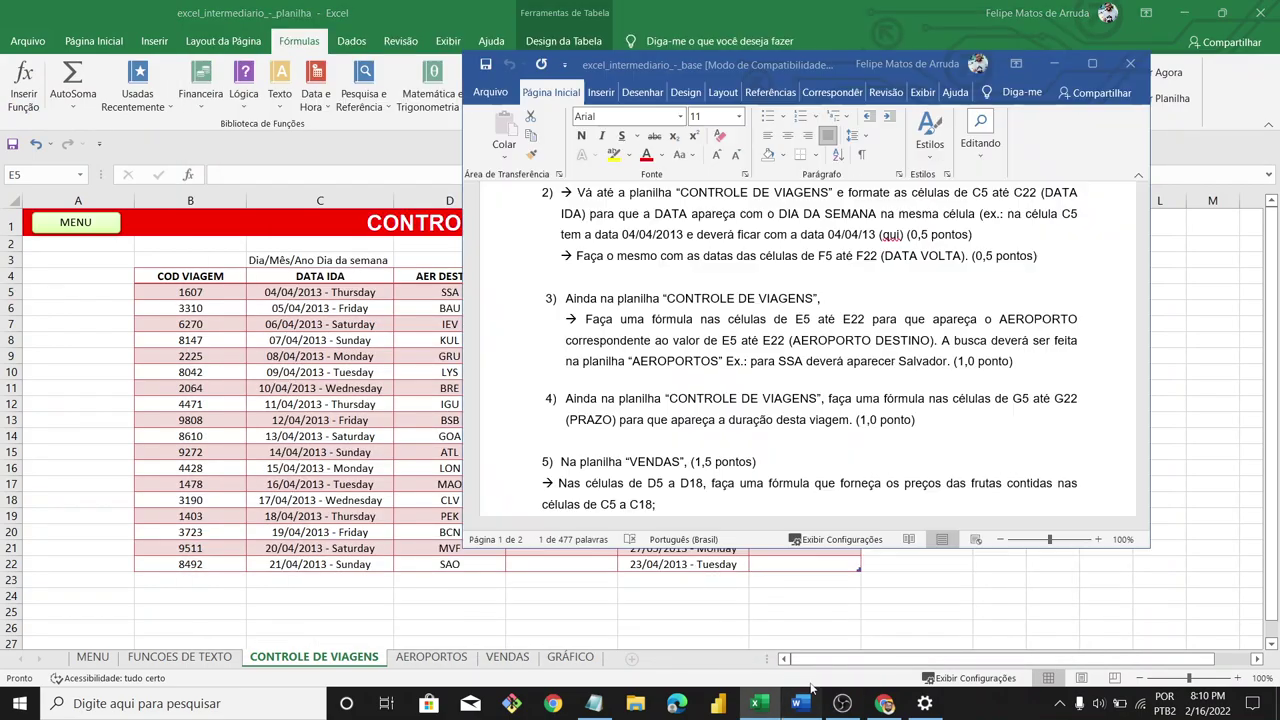
{"action": "scroll", "coordinate": [669, 433], "scroll_direction": "up", "scroll_amount": 1}
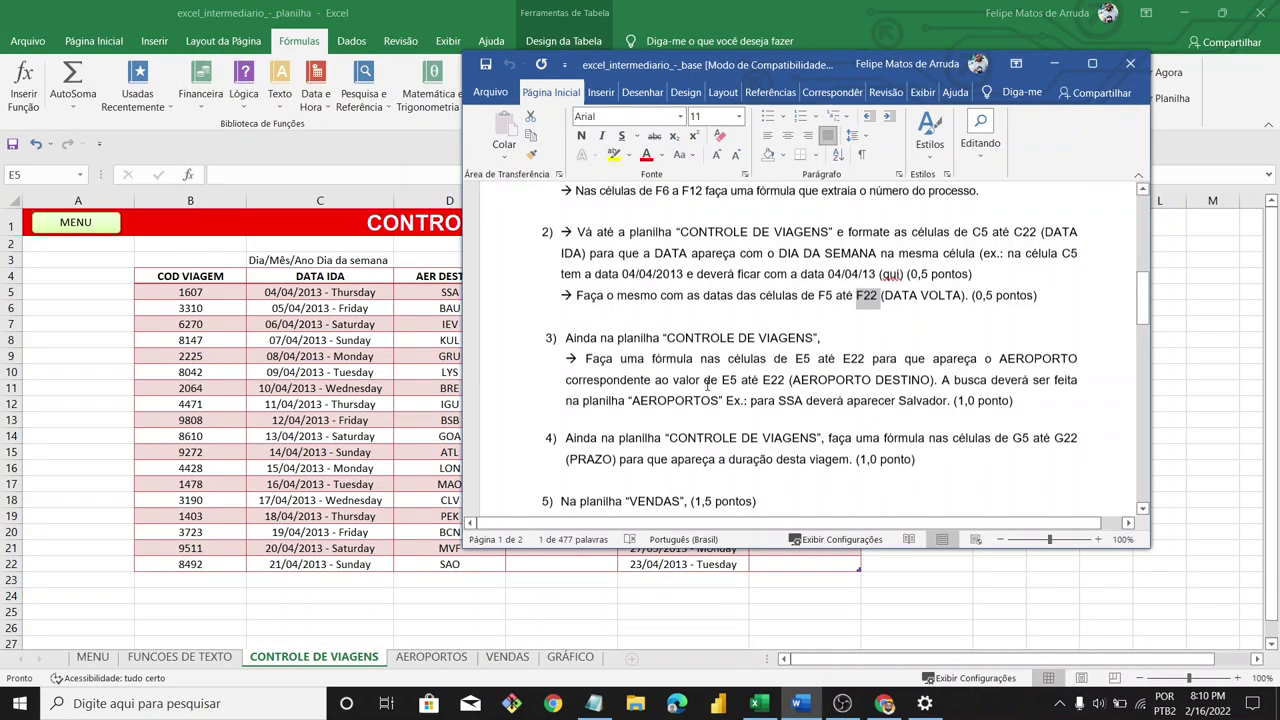
{"action": "left_click", "coordinate": [663, 340]}
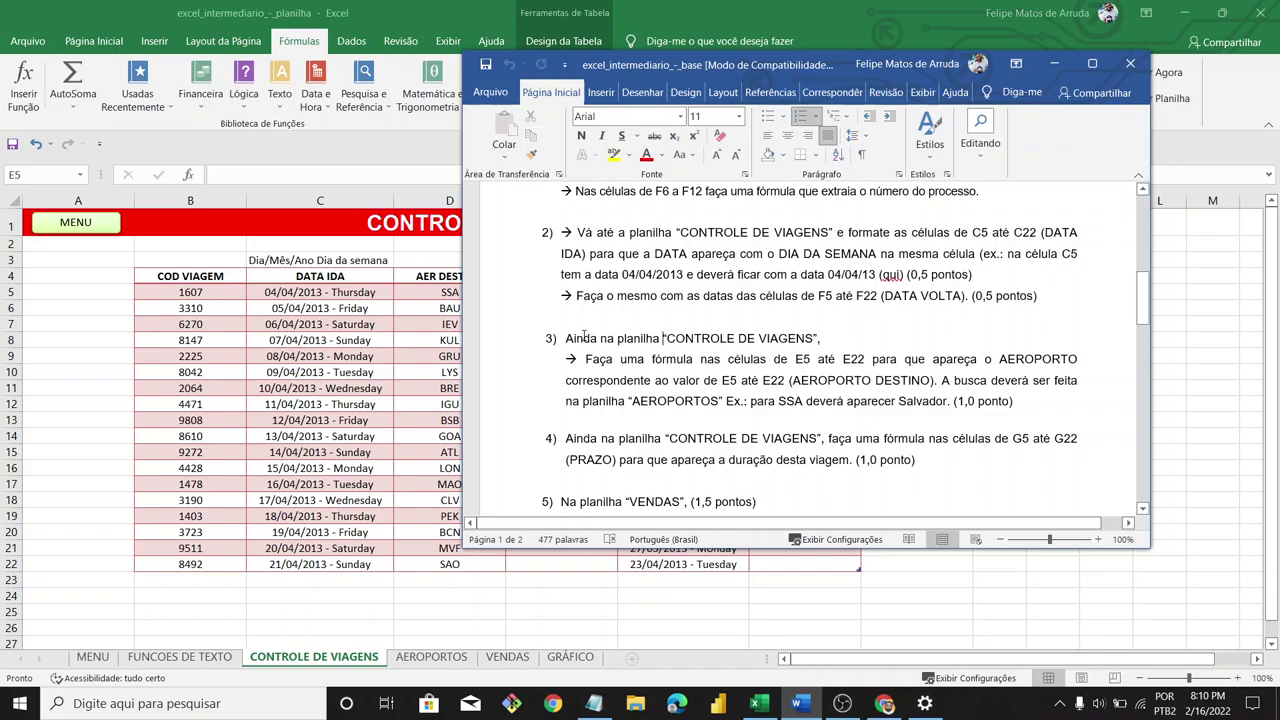
- Highlight exercise 3's sheet name, 'Faça uma fórmula' and E22, then return to Excel
{"action": "left_click_drag", "start_coordinate": [564, 338], "coordinate": [813, 338]}
{"action": "key", "text": "ctrl+c"}
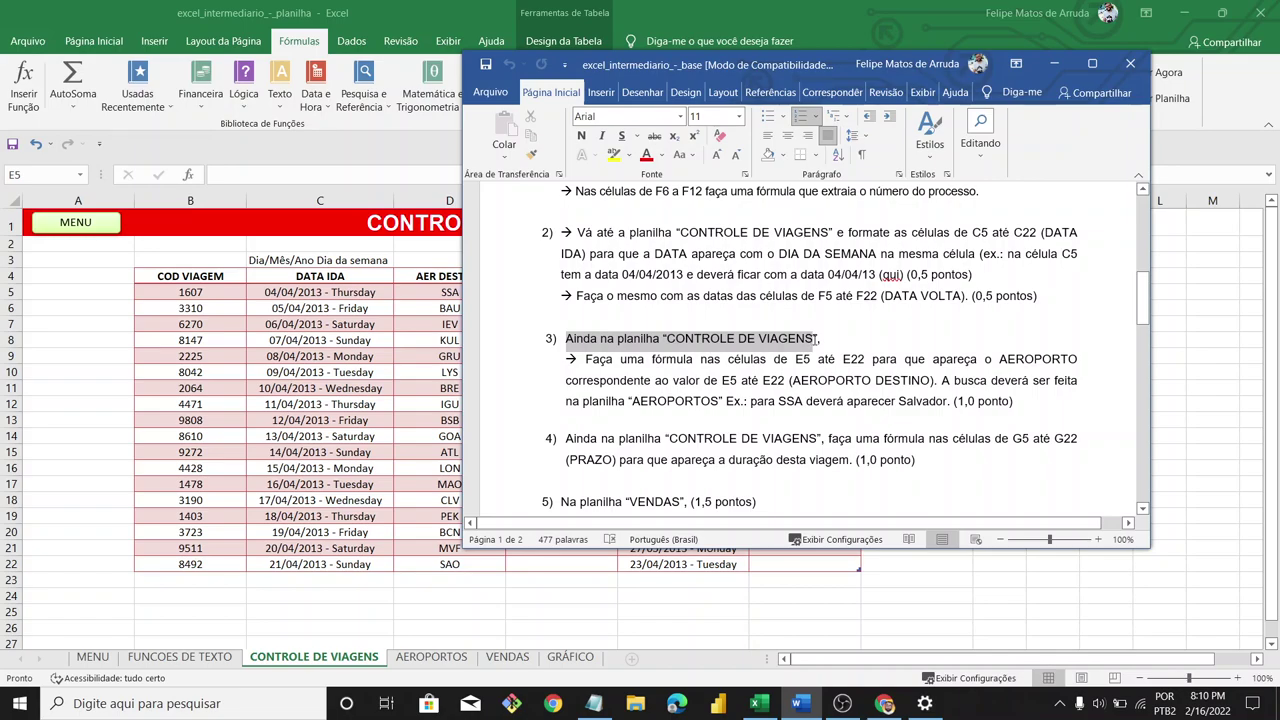
{"action": "left_click", "coordinate": [629, 358]}
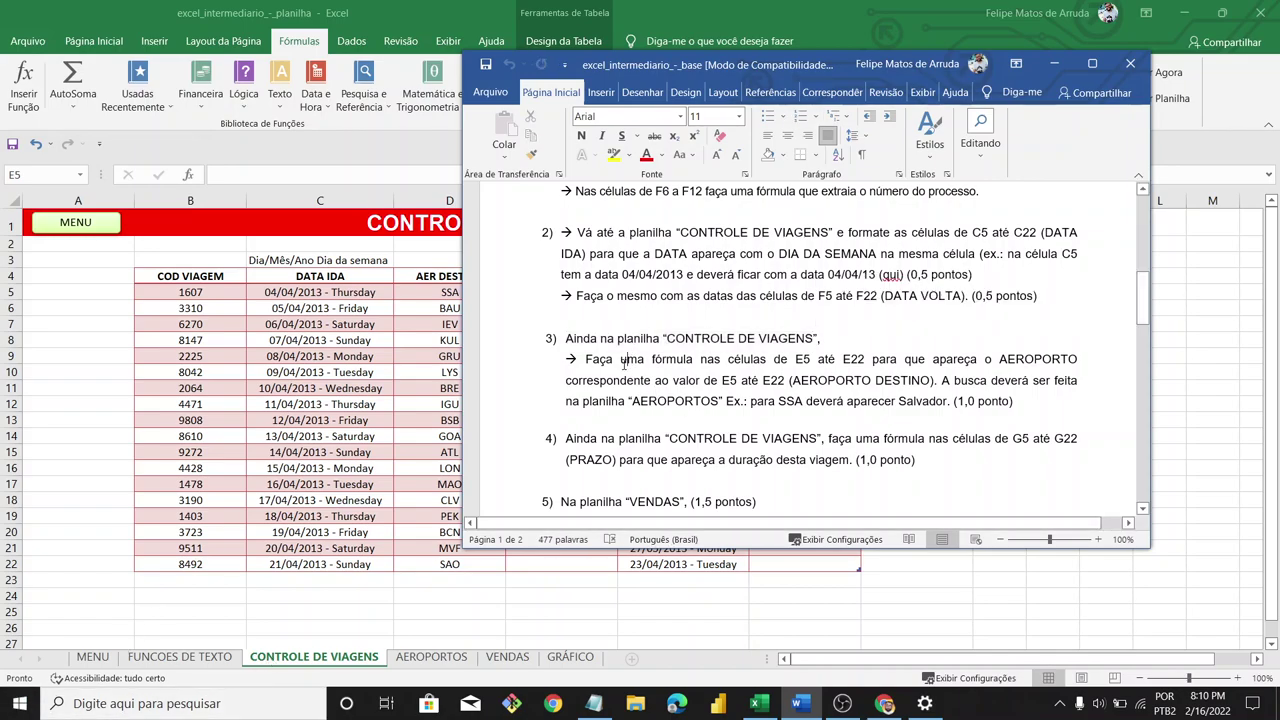
{"action": "left_click_drag", "start_coordinate": [652, 358], "coordinate": [566, 358]}
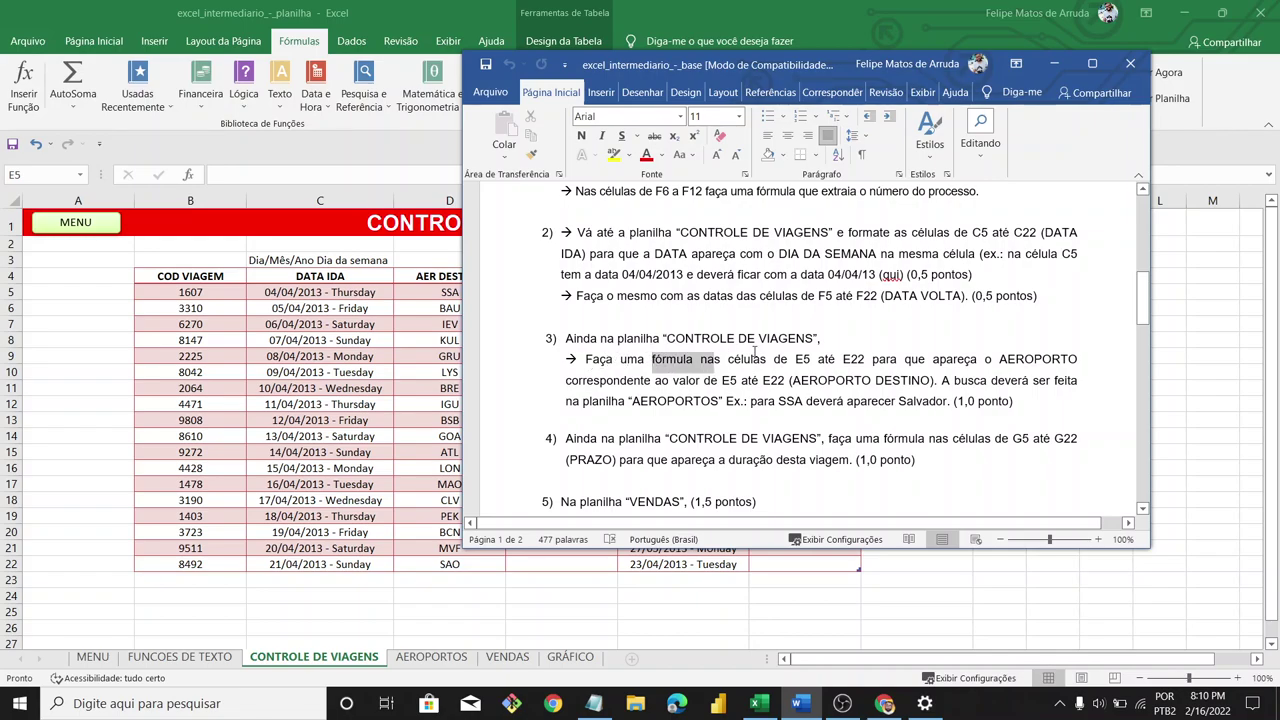
{"action": "double_click", "coordinate": [856, 359]}
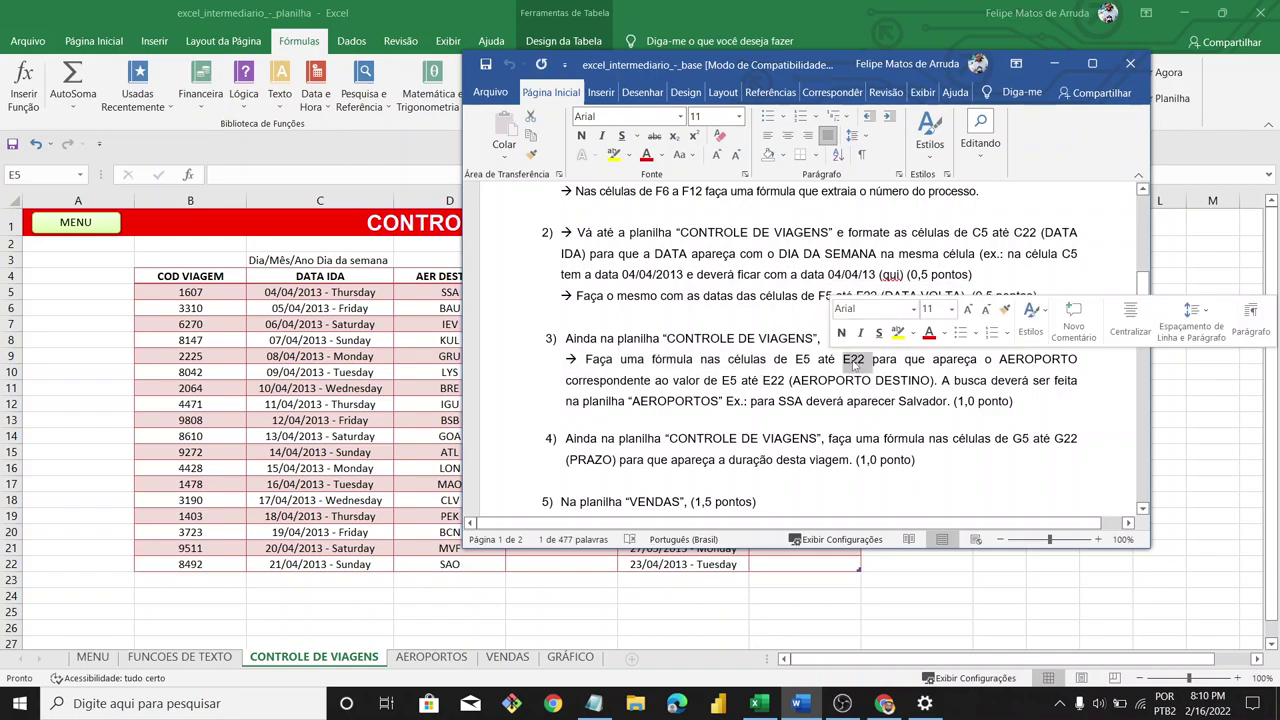
{"action": "triple_click", "coordinate": [1035, 359]}
{"action": "left_click", "coordinate": [635, 380]}
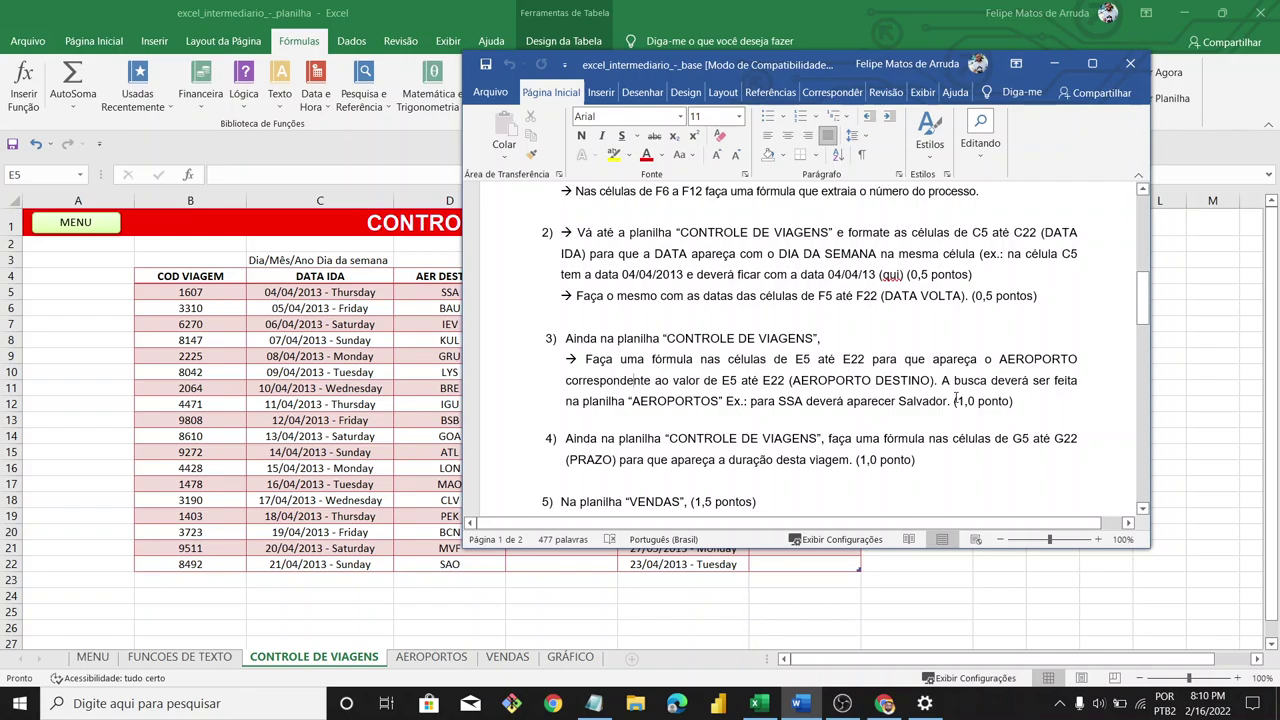
{"action": "left_click_drag", "start_coordinate": [700, 64], "coordinate": [805, 51]}
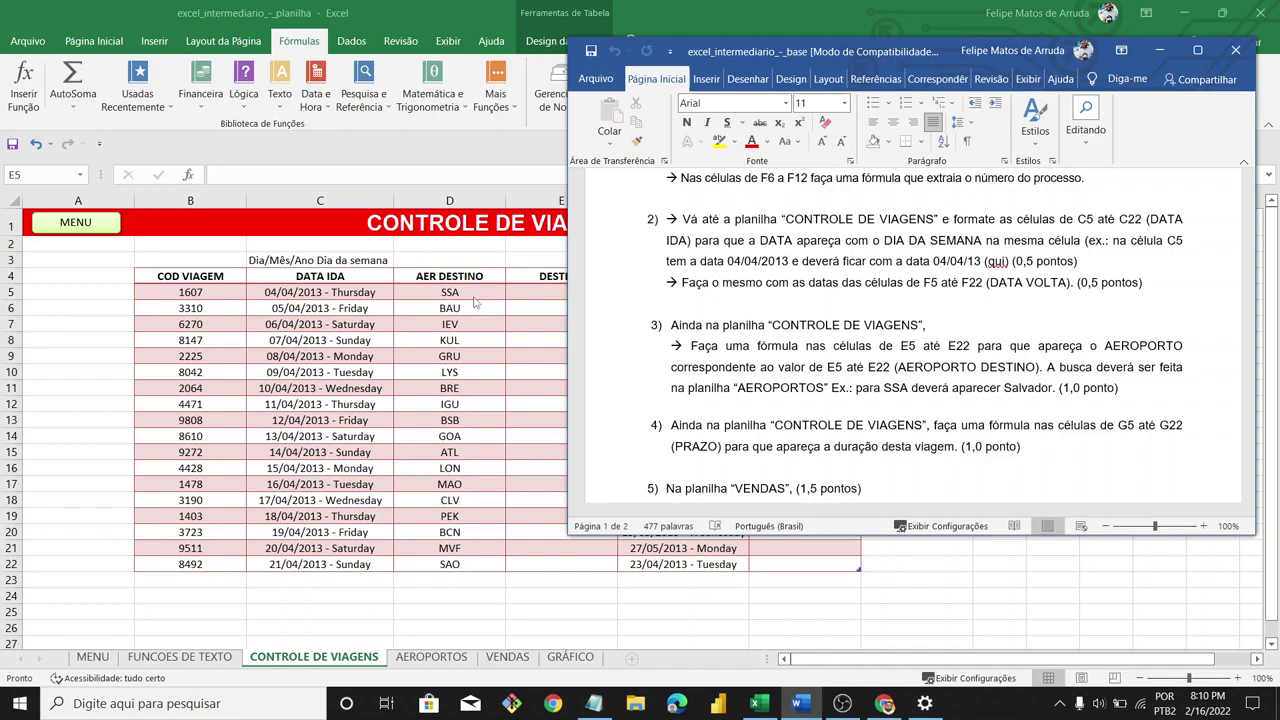
{"action": "left_click", "coordinate": [472, 298]}
{"action": "left_click", "coordinate": [470, 295]}
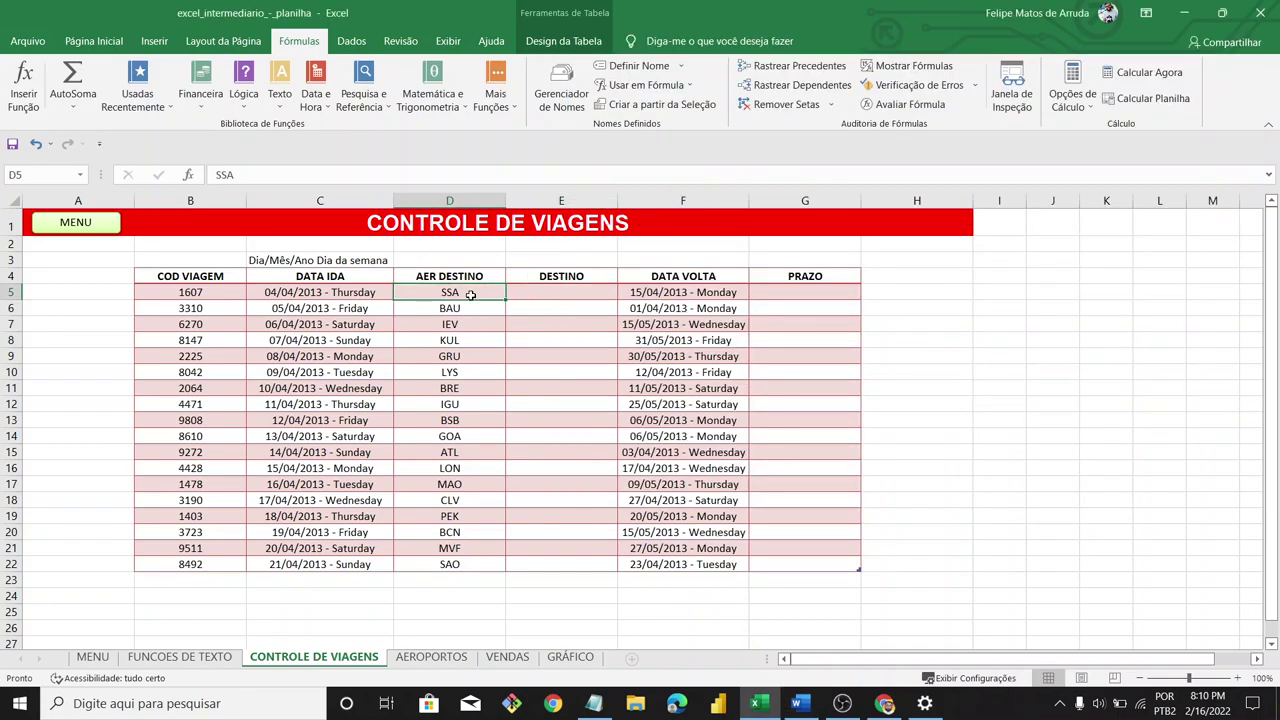
{"action": "left_click", "coordinate": [529, 292]}
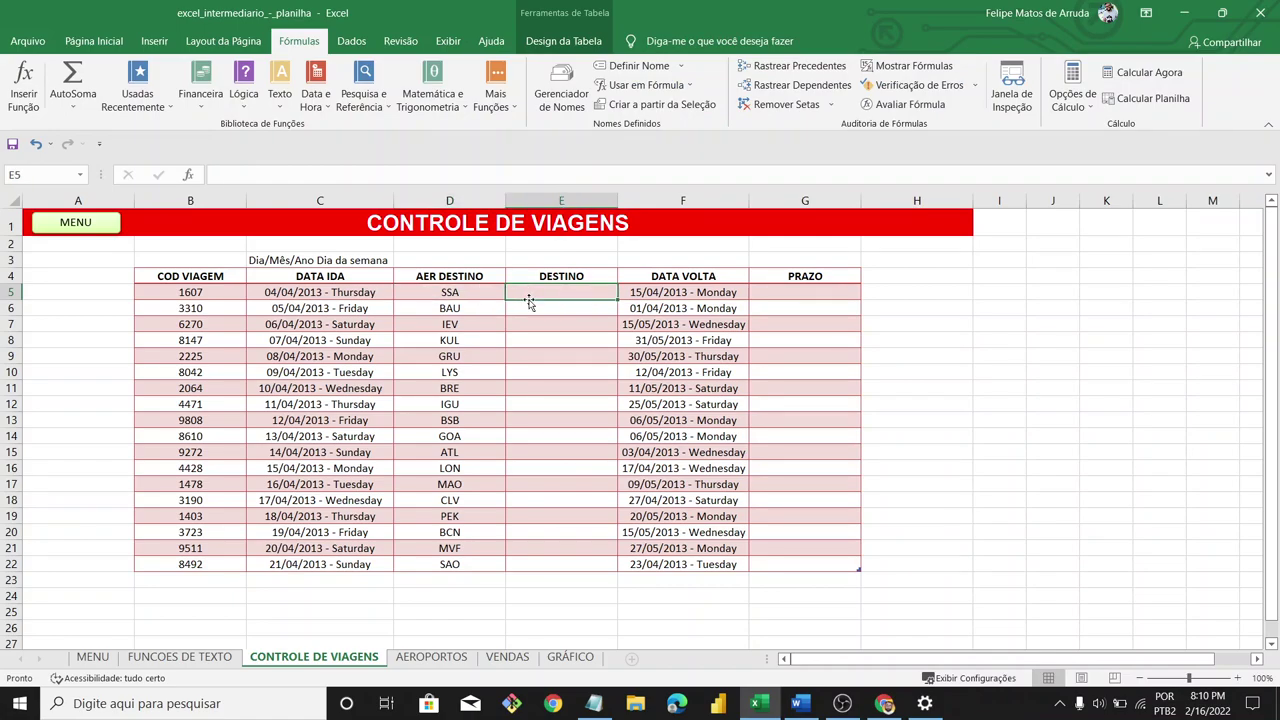
{"action": "left_click", "coordinate": [431, 657]}
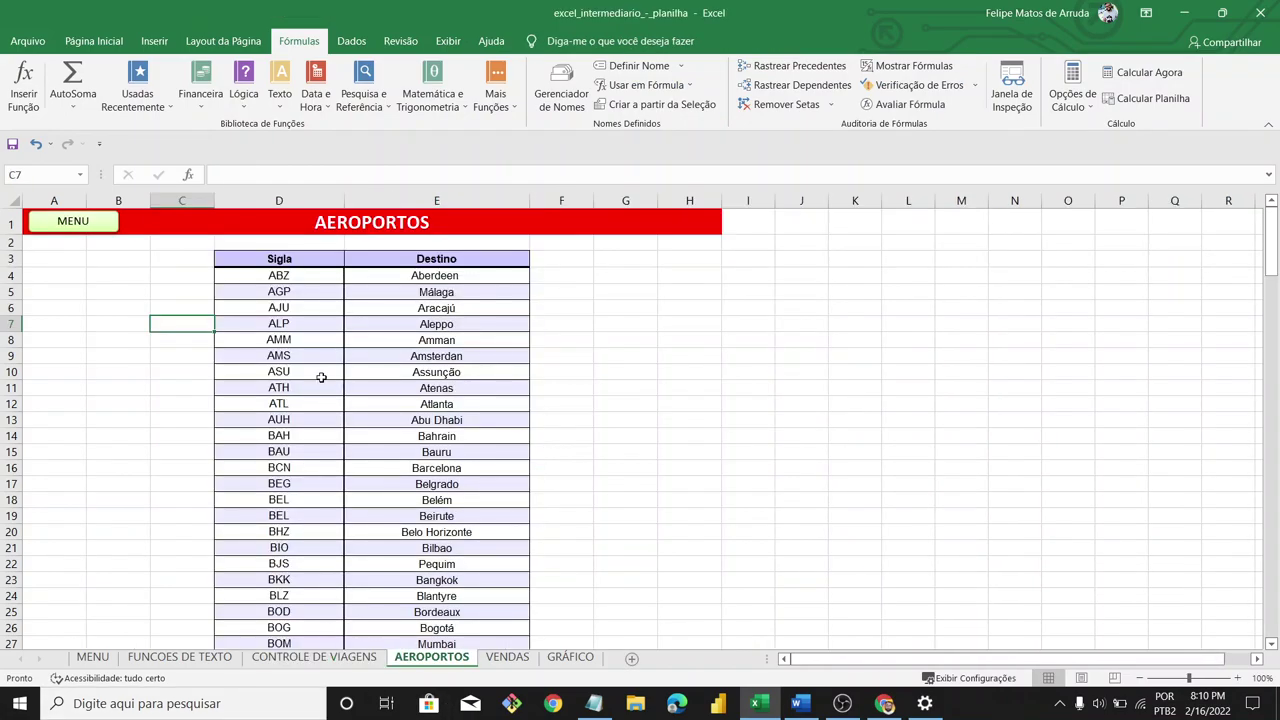
{"action": "scroll", "coordinate": [332, 290], "scroll_direction": "down", "scroll_amount": 1}
{"action": "scroll", "coordinate": [340, 320], "scroll_direction": "down", "scroll_amount": 1}
{"action": "scroll", "coordinate": [340, 400], "scroll_direction": "down", "scroll_amount": 1}
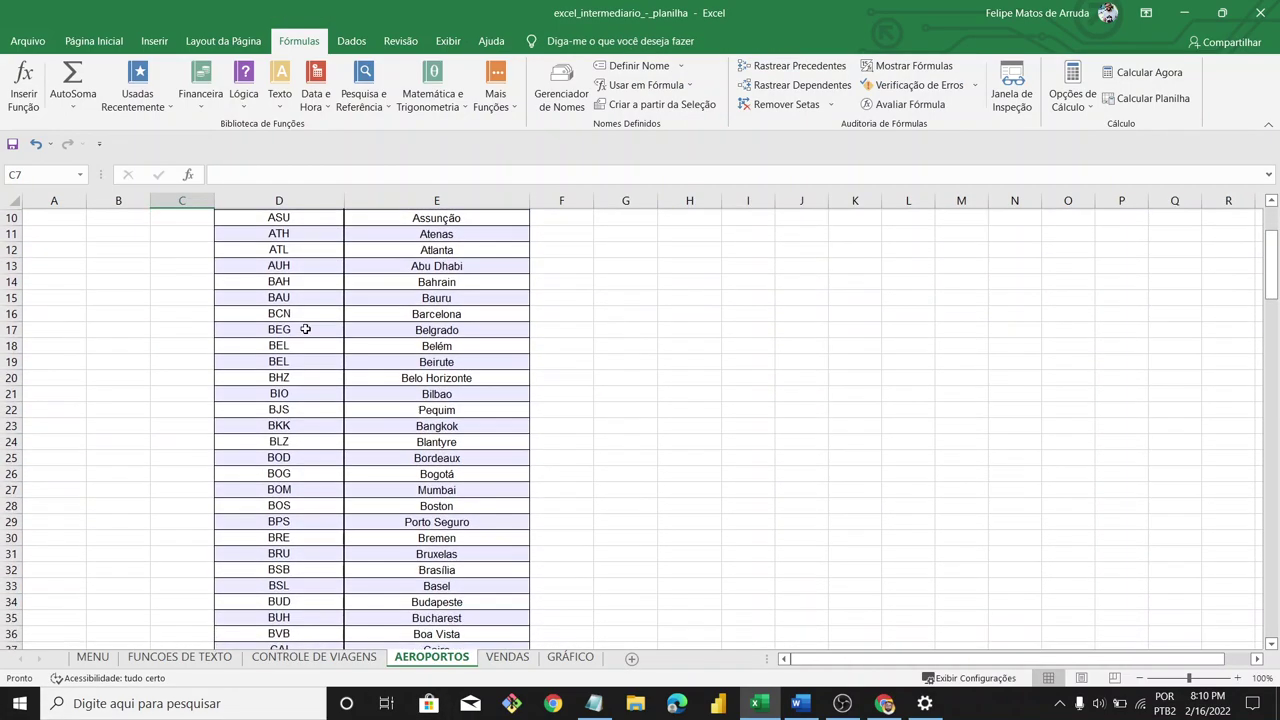
{"action": "scroll", "coordinate": [283, 326], "scroll_direction": "down", "scroll_amount": 1}
{"action": "scroll", "coordinate": [283, 326], "scroll_direction": "up", "scroll_amount": 2}
{"action": "scroll", "coordinate": [343, 329], "scroll_direction": "up", "scroll_amount": 2}
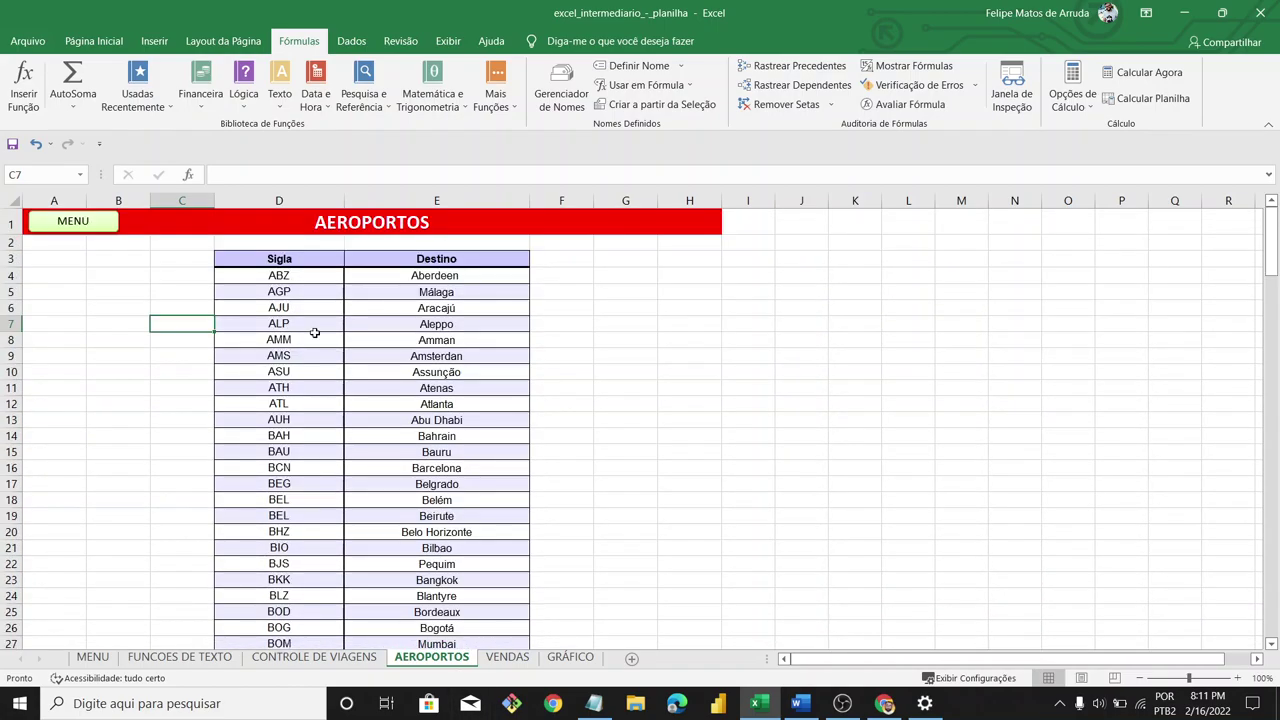
{"action": "scroll", "coordinate": [314, 332], "scroll_direction": "down", "scroll_amount": 3}
{"action": "scroll", "coordinate": [314, 332], "scroll_direction": "down", "scroll_amount": 2}
{"action": "scroll", "coordinate": [314, 331], "scroll_direction": "down", "scroll_amount": 2}
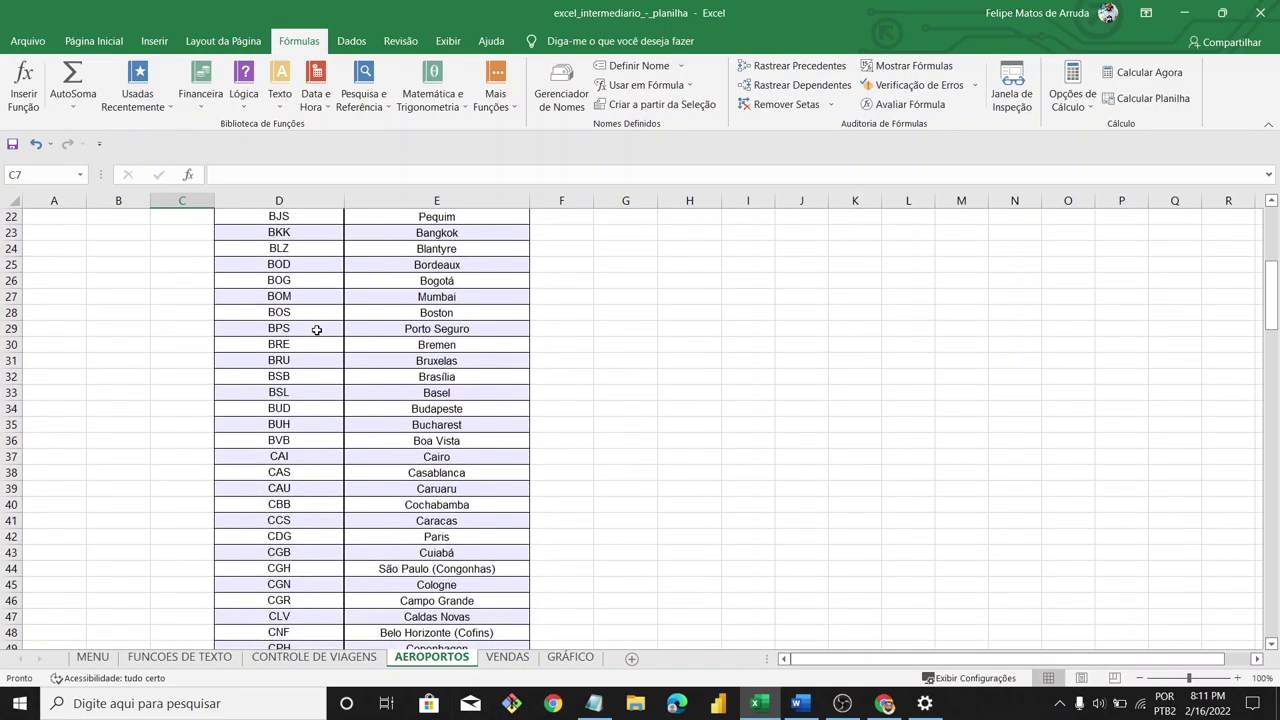
{"action": "scroll", "coordinate": [316, 329], "scroll_direction": "down", "scroll_amount": 3}
{"action": "scroll", "coordinate": [316, 329], "scroll_direction": "down", "scroll_amount": 1}
{"action": "scroll", "coordinate": [314, 331], "scroll_direction": "down", "scroll_amount": 2}
{"action": "scroll", "coordinate": [314, 331], "scroll_direction": "down", "scroll_amount": 1}
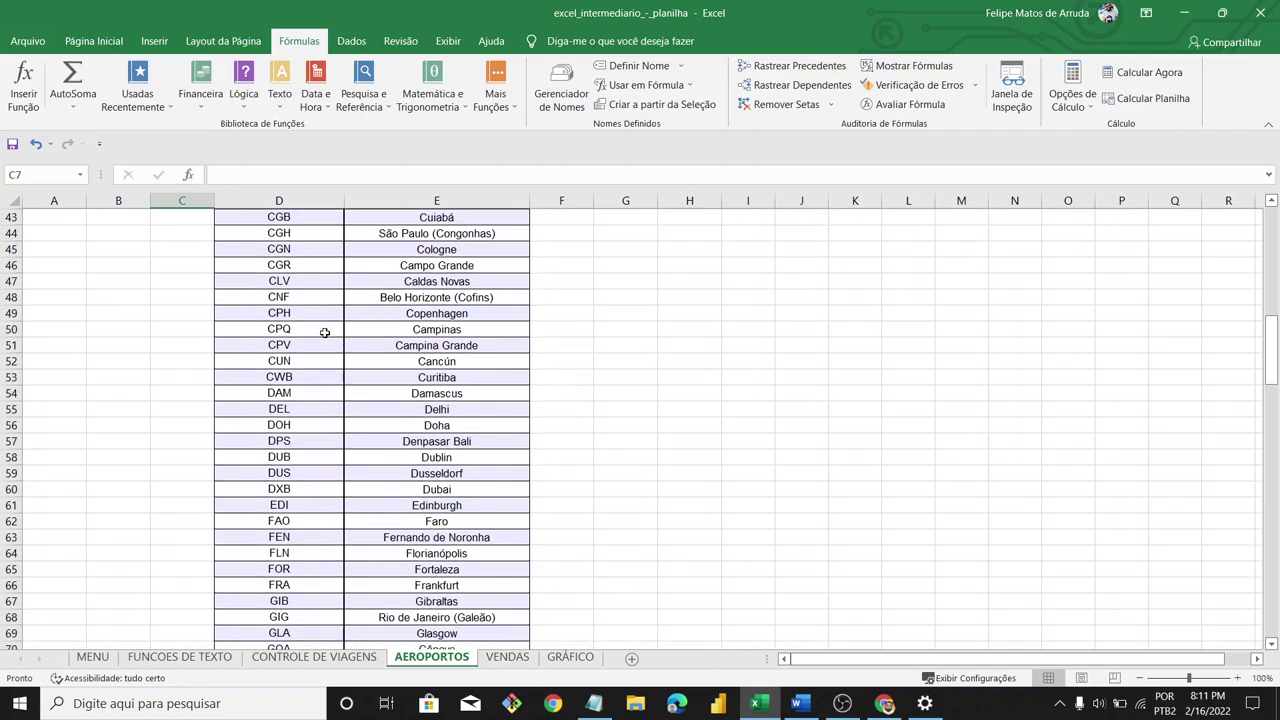
{"action": "scroll", "coordinate": [325, 336], "scroll_direction": "down", "scroll_amount": 1}
{"action": "scroll", "coordinate": [325, 336], "scroll_direction": "down", "scroll_amount": 3}
{"action": "scroll", "coordinate": [325, 338], "scroll_direction": "down", "scroll_amount": 2}
{"action": "scroll", "coordinate": [325, 340], "scroll_direction": "down", "scroll_amount": 1}
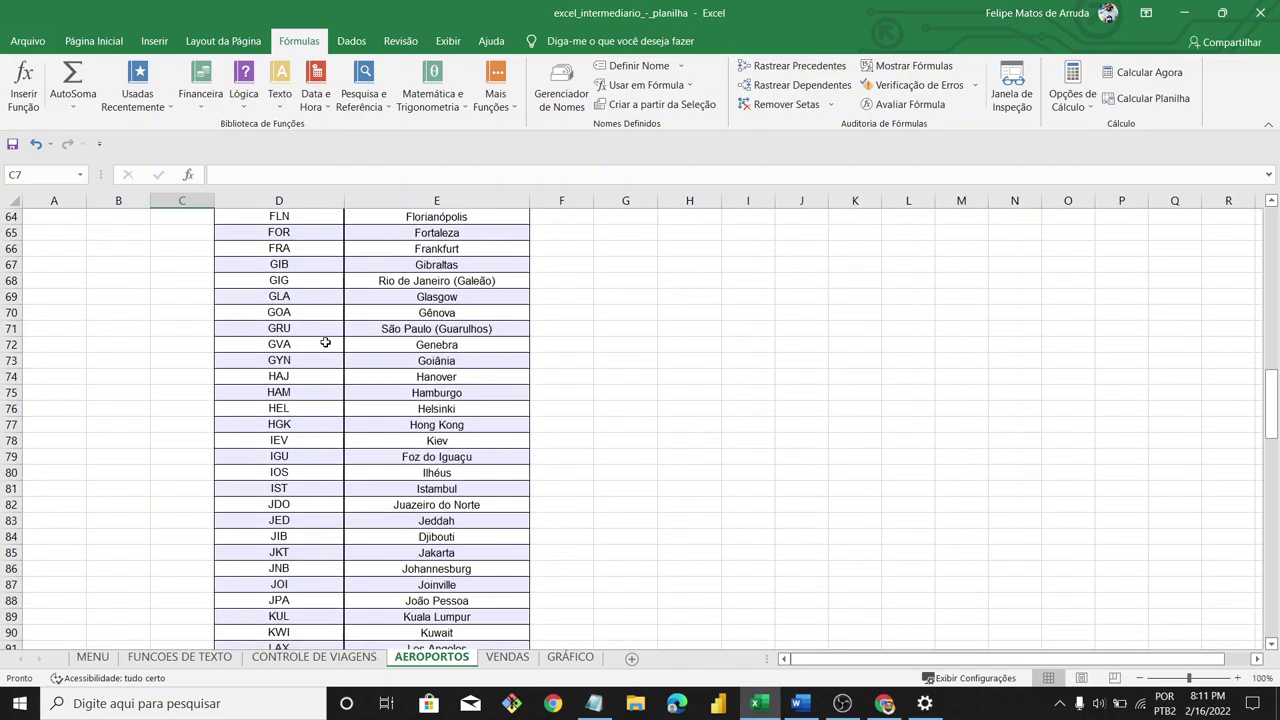
{"action": "scroll", "coordinate": [325, 342], "scroll_direction": "down", "scroll_amount": 3}
{"action": "scroll", "coordinate": [325, 340], "scroll_direction": "down", "scroll_amount": 2}
{"action": "scroll", "coordinate": [325, 338], "scroll_direction": "down", "scroll_amount": 1}
{"action": "scroll", "coordinate": [326, 340], "scroll_direction": "down", "scroll_amount": 2}
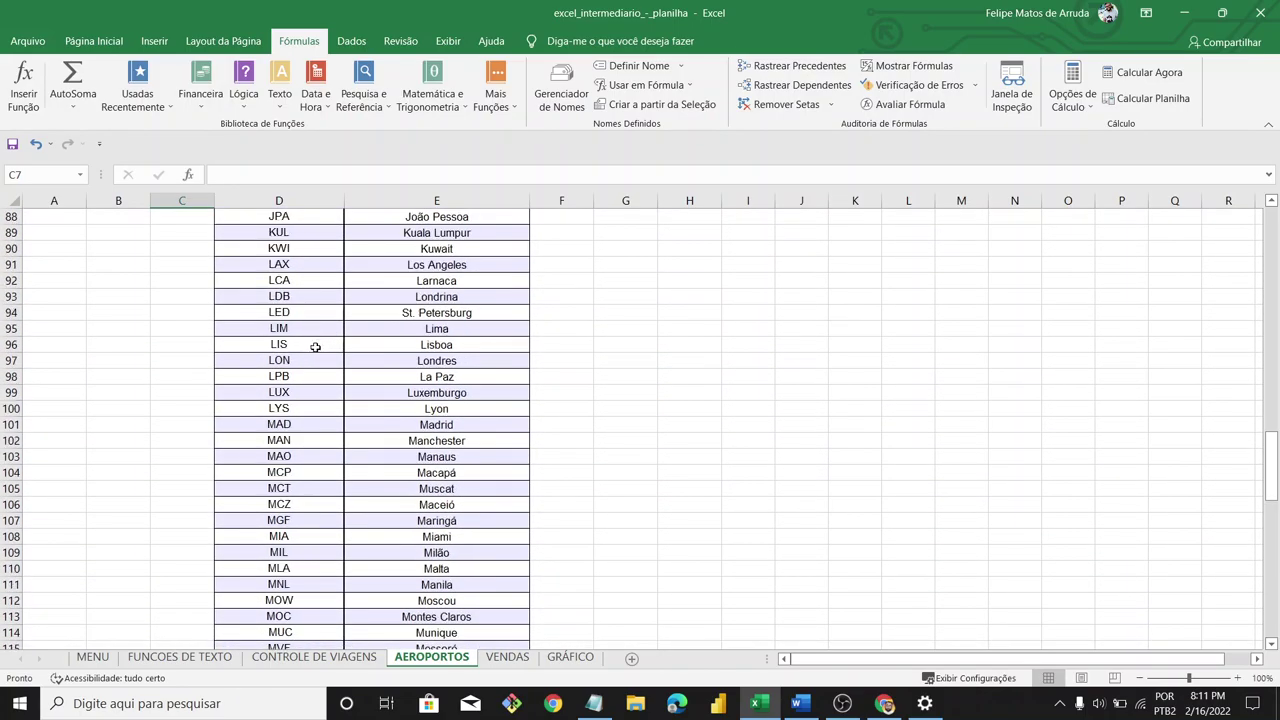
{"action": "scroll", "coordinate": [331, 349], "scroll_direction": "down", "scroll_amount": 1}
{"action": "scroll", "coordinate": [331, 349], "scroll_direction": "down", "scroll_amount": 1}
{"action": "scroll", "coordinate": [331, 349], "scroll_direction": "down", "scroll_amount": 2}
{"action": "scroll", "coordinate": [331, 349], "scroll_direction": "down", "scroll_amount": 2}
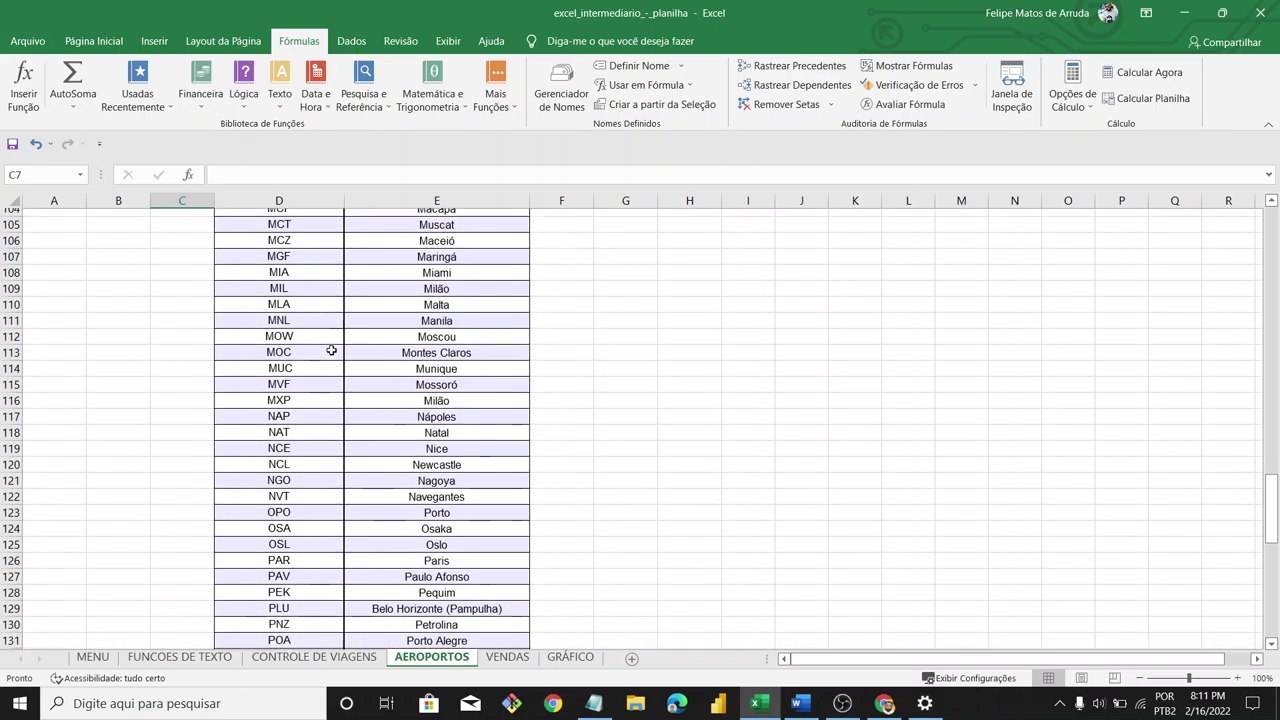
{"action": "scroll", "coordinate": [331, 349], "scroll_direction": "down", "scroll_amount": 1}
{"action": "scroll", "coordinate": [310, 300], "scroll_direction": "down", "scroll_amount": 1}
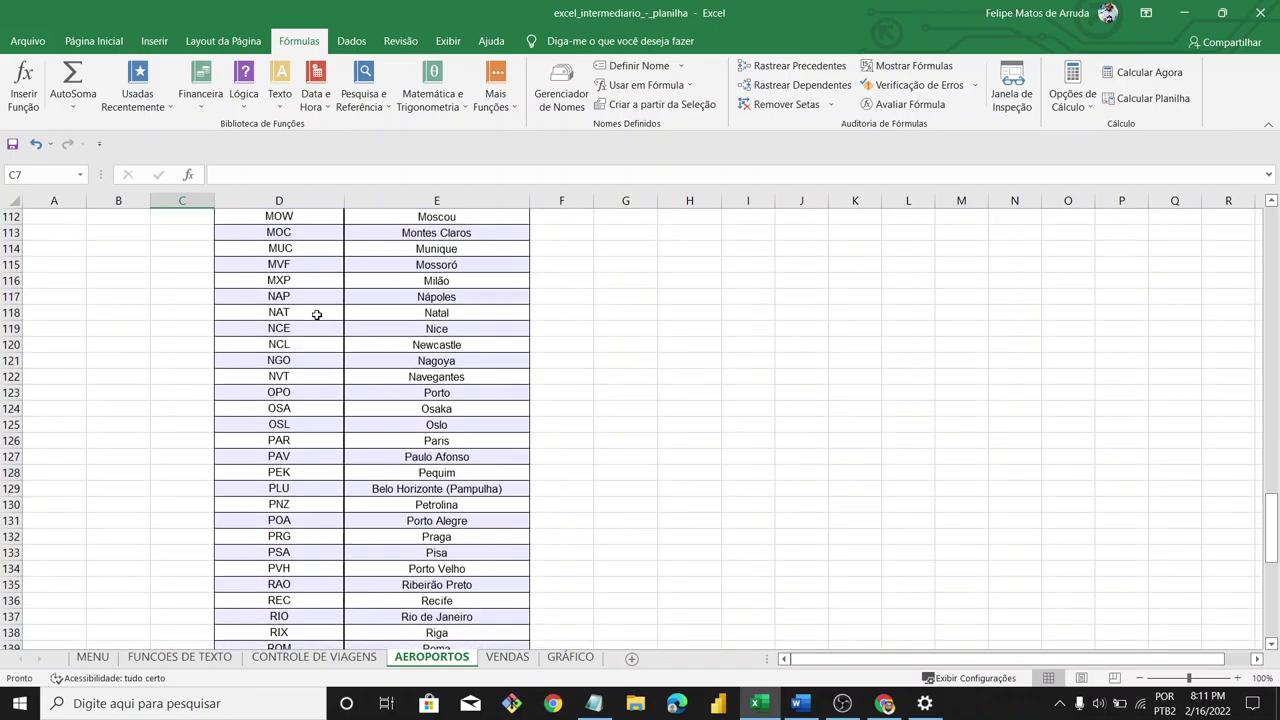
{"action": "scroll", "coordinate": [318, 322], "scroll_direction": "down", "scroll_amount": 1}
{"action": "scroll", "coordinate": [318, 322], "scroll_direction": "down", "scroll_amount": 2}
{"action": "scroll", "coordinate": [322, 328], "scroll_direction": "down", "scroll_amount": 1}
{"action": "scroll", "coordinate": [322, 324], "scroll_direction": "down", "scroll_amount": 1}
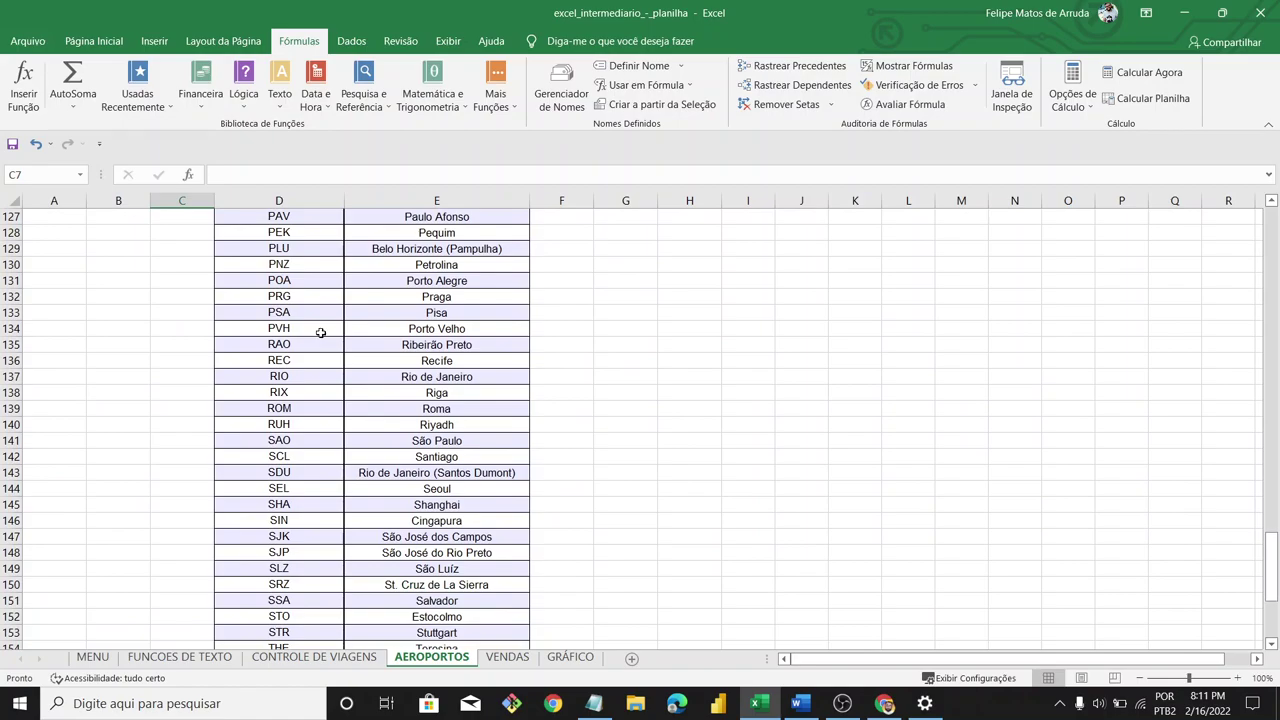
{"action": "scroll", "coordinate": [315, 411], "scroll_direction": "down", "scroll_amount": 1}
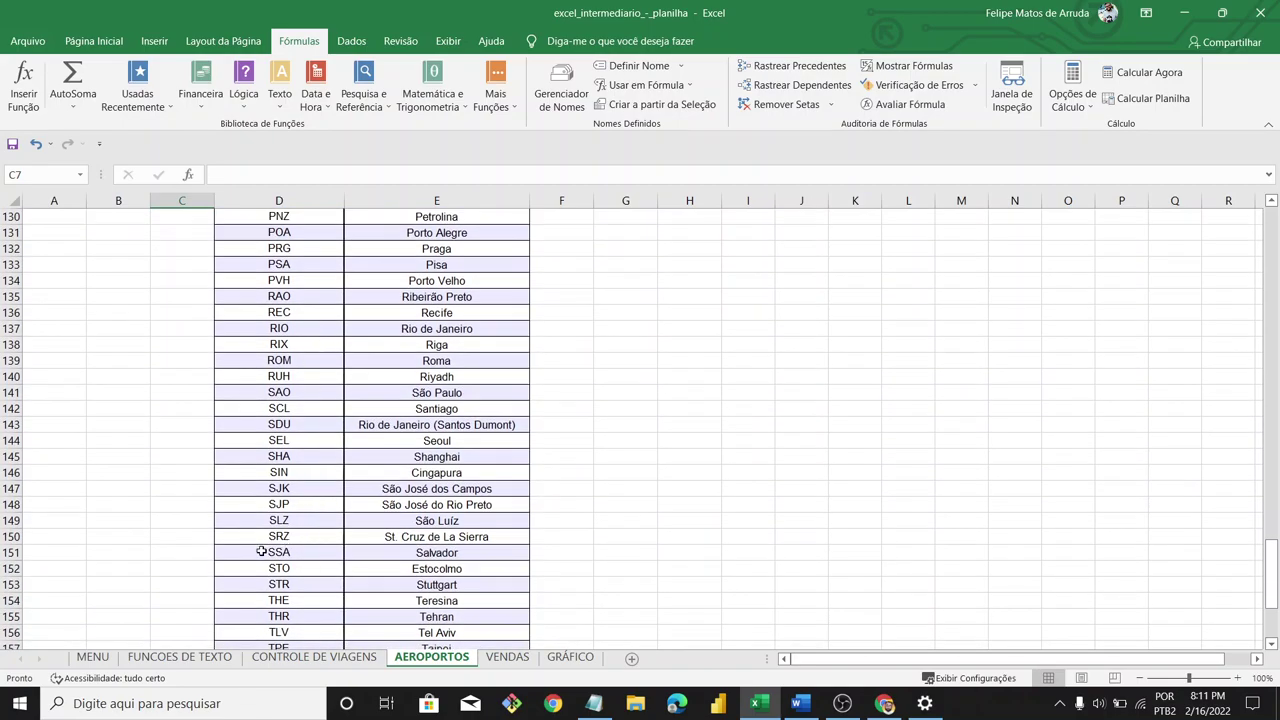
{"action": "left_click_drag", "start_coordinate": [262, 552], "coordinate": [403, 552]}
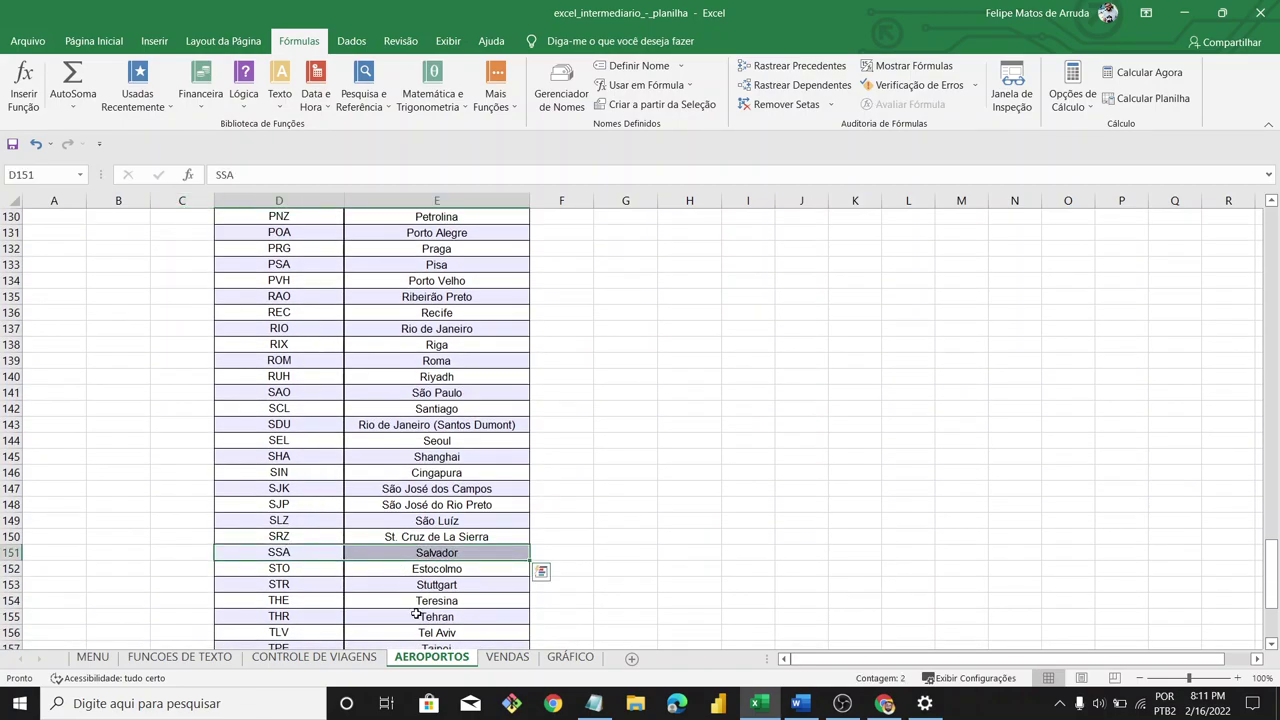
{"action": "left_click", "coordinate": [314, 657]}
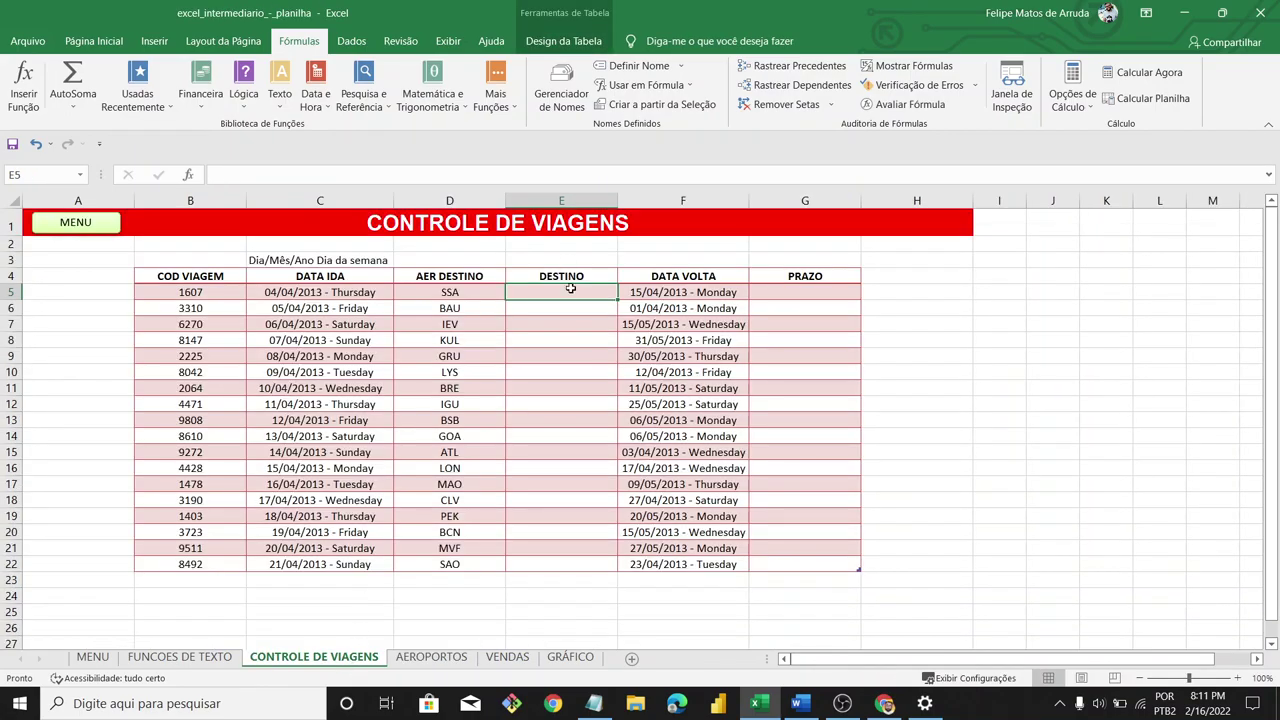
- Select DESTINO cell E5 and show the Pesquisa e Referência function list with PROCV's description
{"action": "left_click_drag", "start_coordinate": [566, 300], "coordinate": [563, 559]}
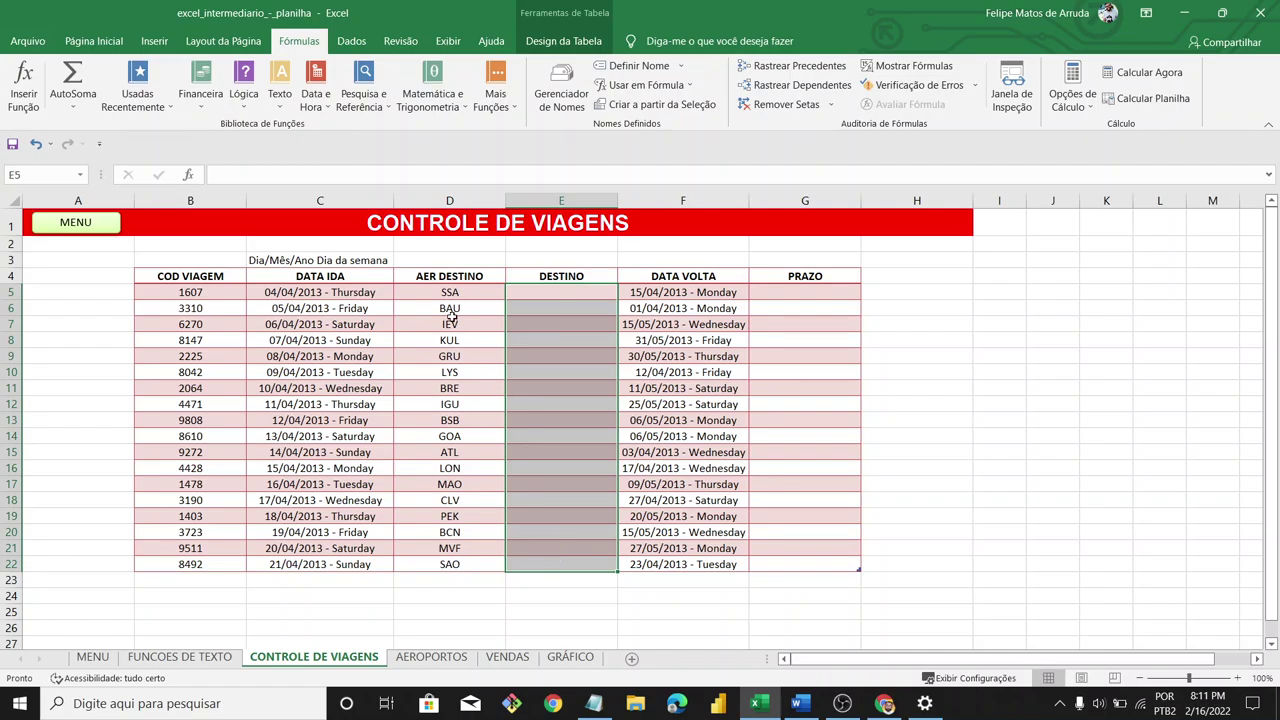
{"action": "left_click", "coordinate": [567, 296]}
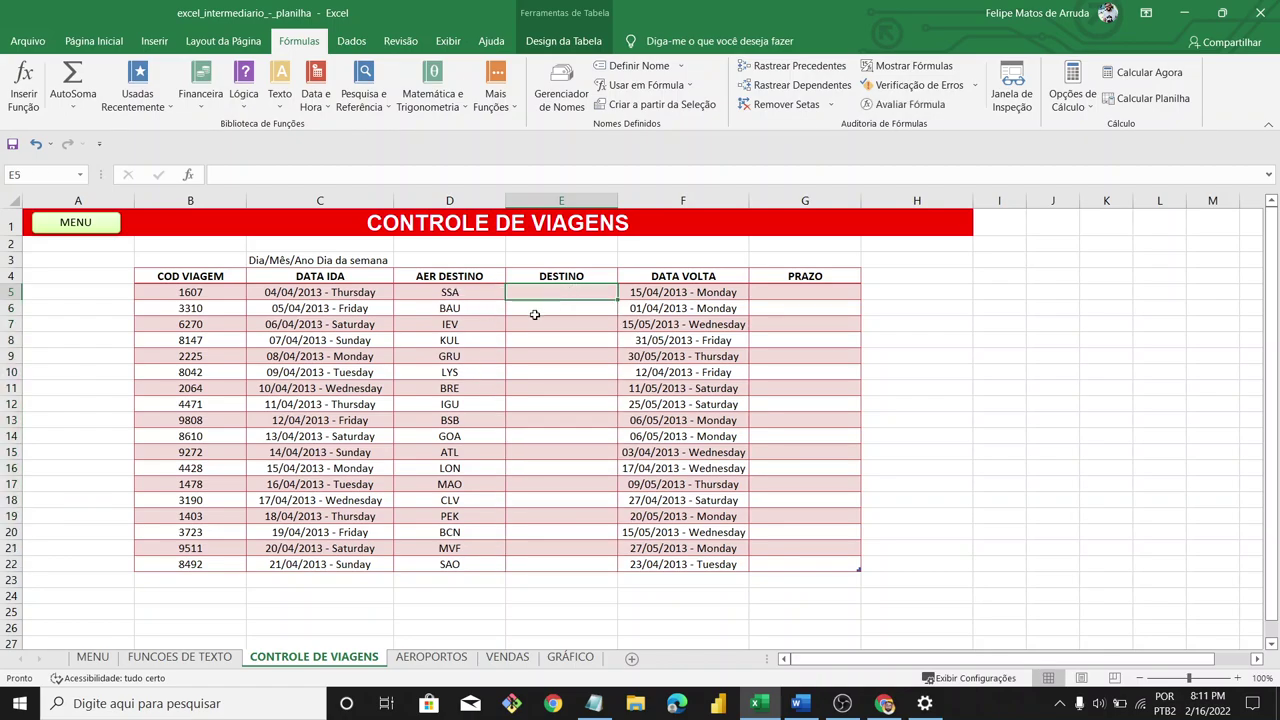
{"action": "mouse_move", "coordinate": [550, 292]}
{"action": "left_mouse_down"}
{"action": "mouse_move", "coordinate": [565, 469]}
{"action": "mouse_move", "coordinate": [555, 563]}
{"action": "left_mouse_up"}
{"action": "left_click", "coordinate": [580, 304]}
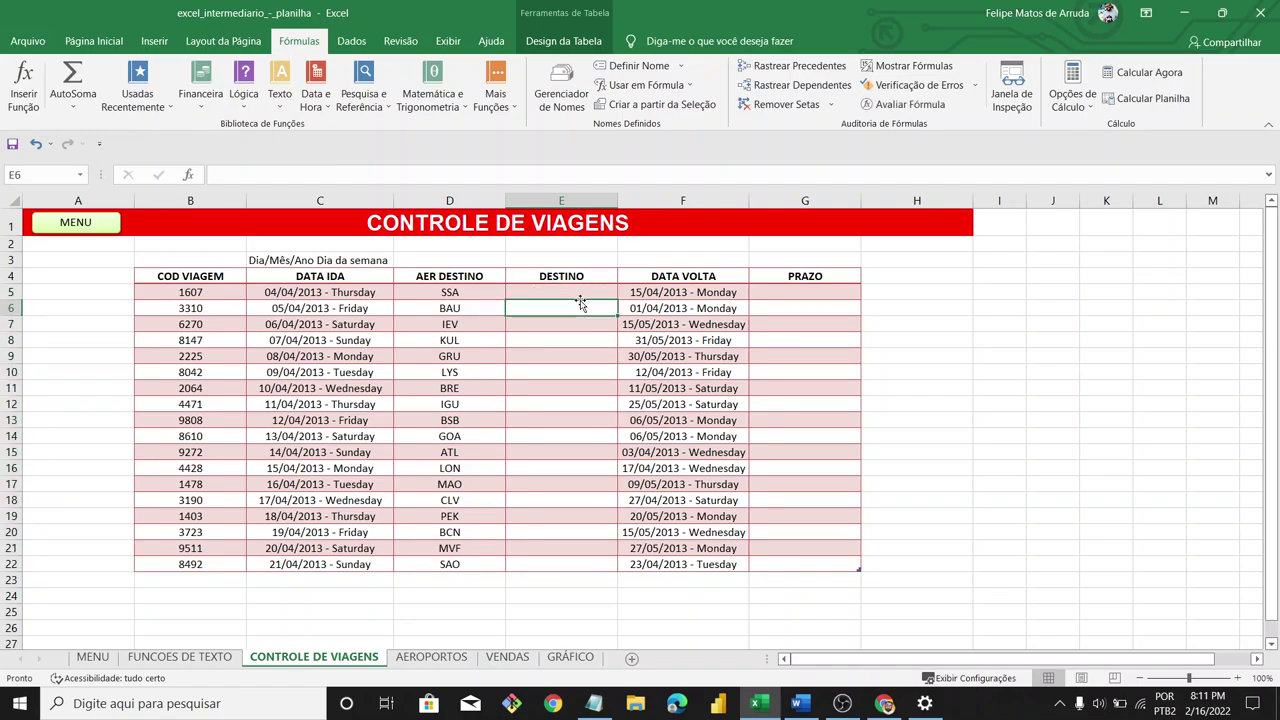
{"action": "left_click", "coordinate": [562, 284]}
{"action": "left_click", "coordinate": [558, 296]}
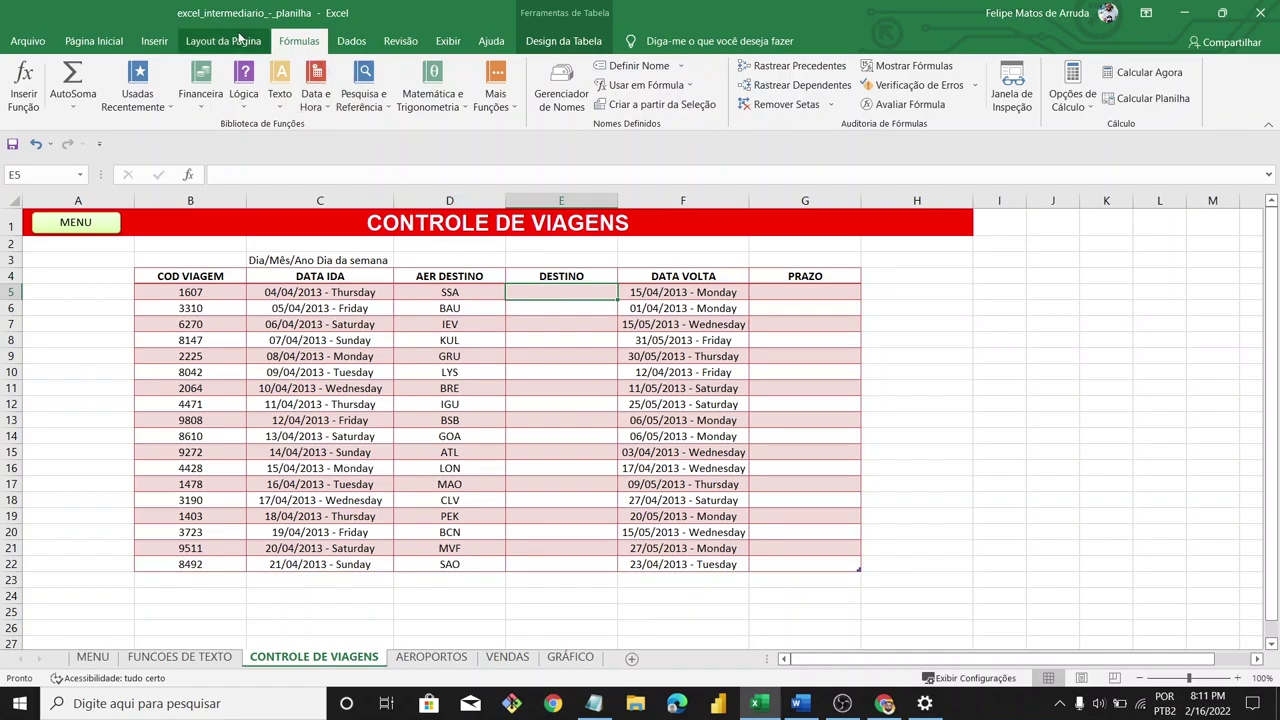
{"action": "left_click", "coordinate": [369, 97]}
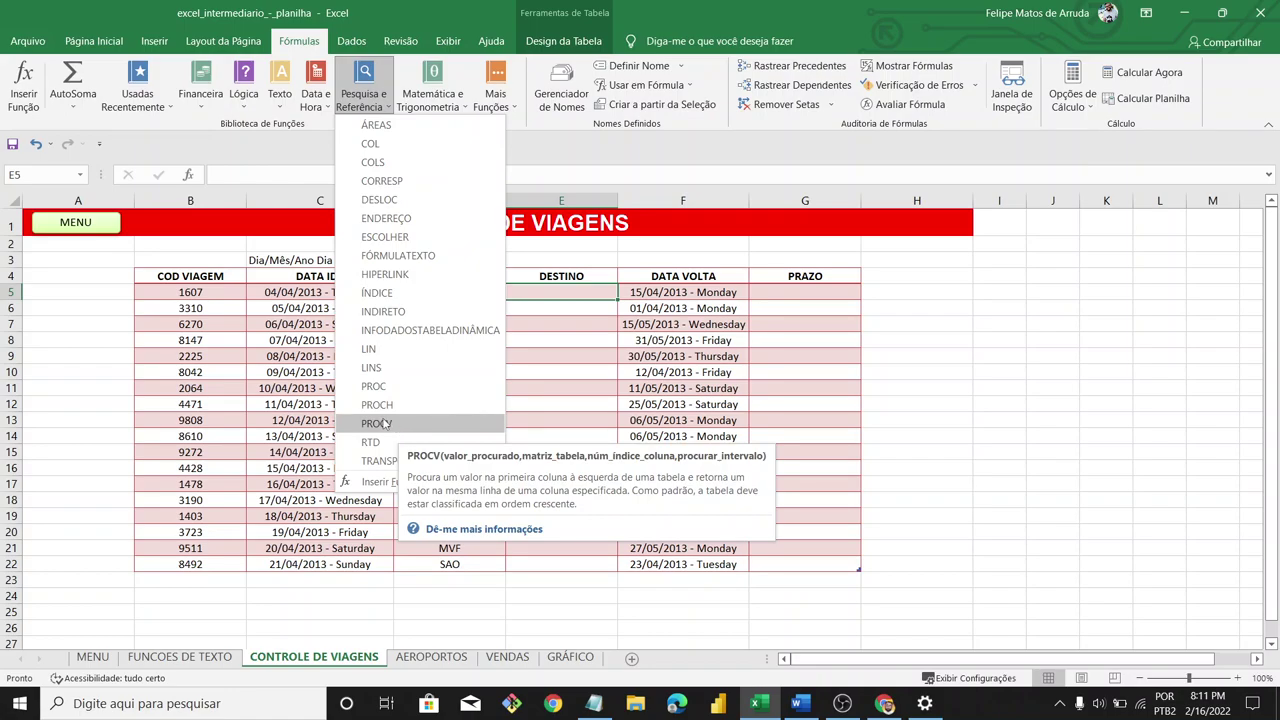
- Open the additional help for the PROCV function from its description
{"action": "left_click", "coordinate": [440, 527]}
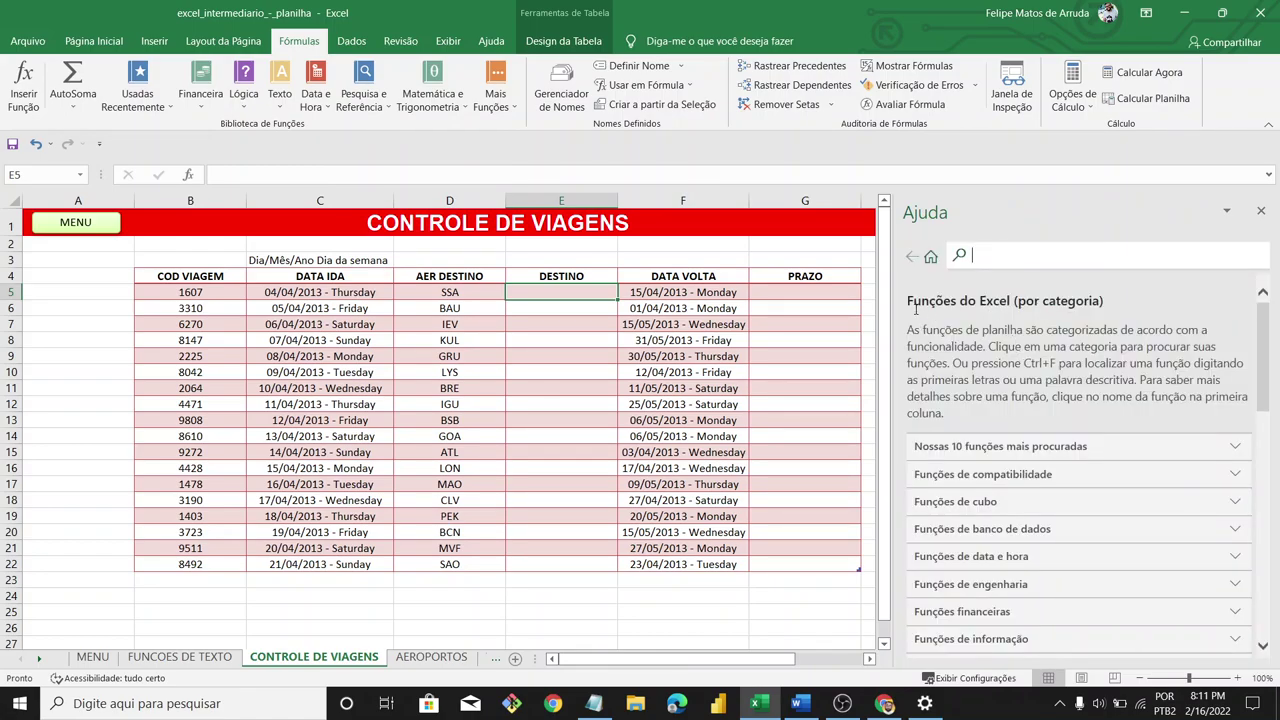
{"action": "scroll", "coordinate": [1020, 375], "scroll_direction": "down", "scroll_amount": 5}
{"action": "scroll", "coordinate": [1010, 395], "scroll_direction": "down", "scroll_amount": 10}
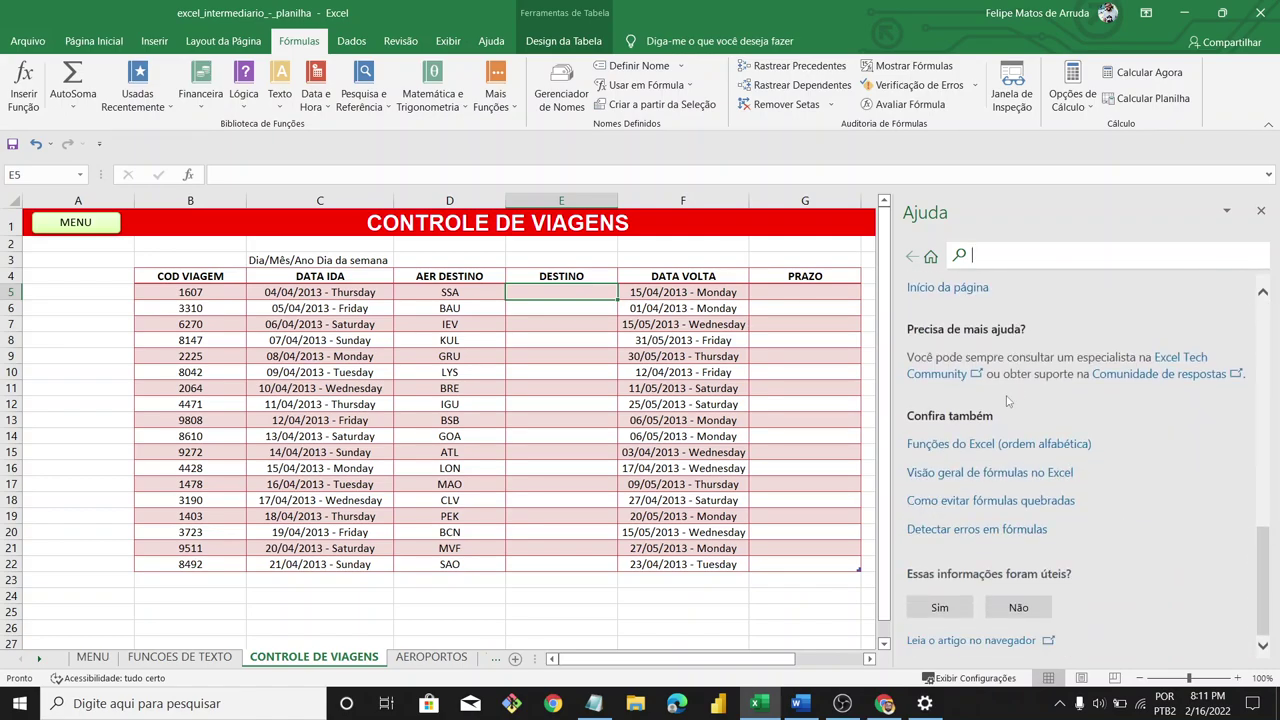
{"action": "scroll", "coordinate": [1008, 400], "scroll_direction": "up", "scroll_amount": 10}
{"action": "scroll", "coordinate": [1030, 370], "scroll_direction": "up", "scroll_amount": 5}
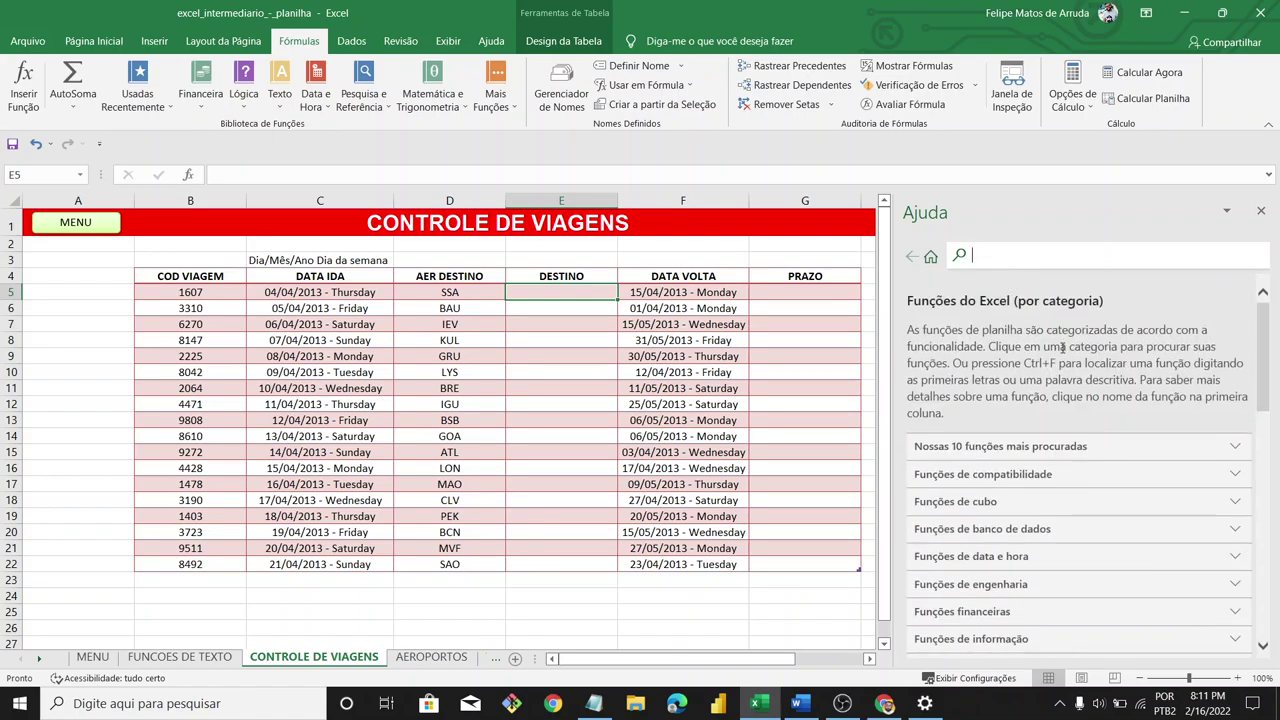
- Search Help for 'PROCV' and read through the 'PROCV (Função PROCV)' article
{"action": "type", "text": "PROCV"}
{"action": "key", "text": "Return"}
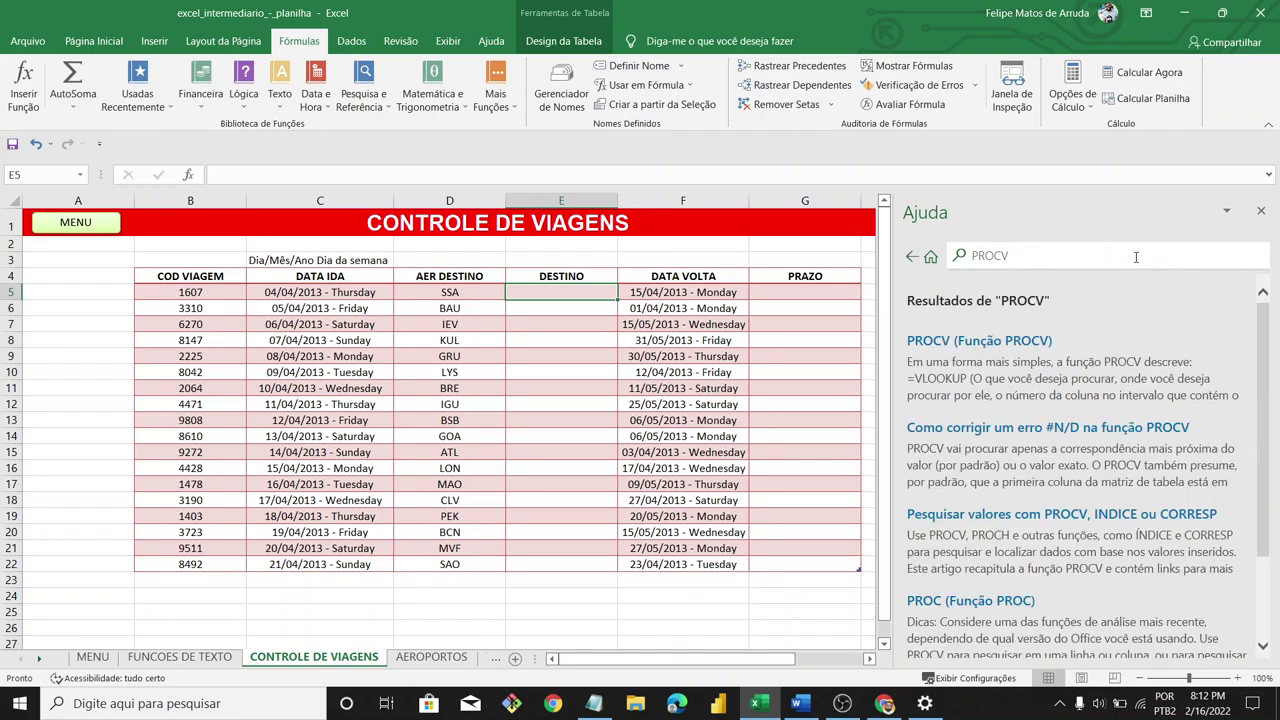
{"action": "left_click", "coordinate": [946, 341]}
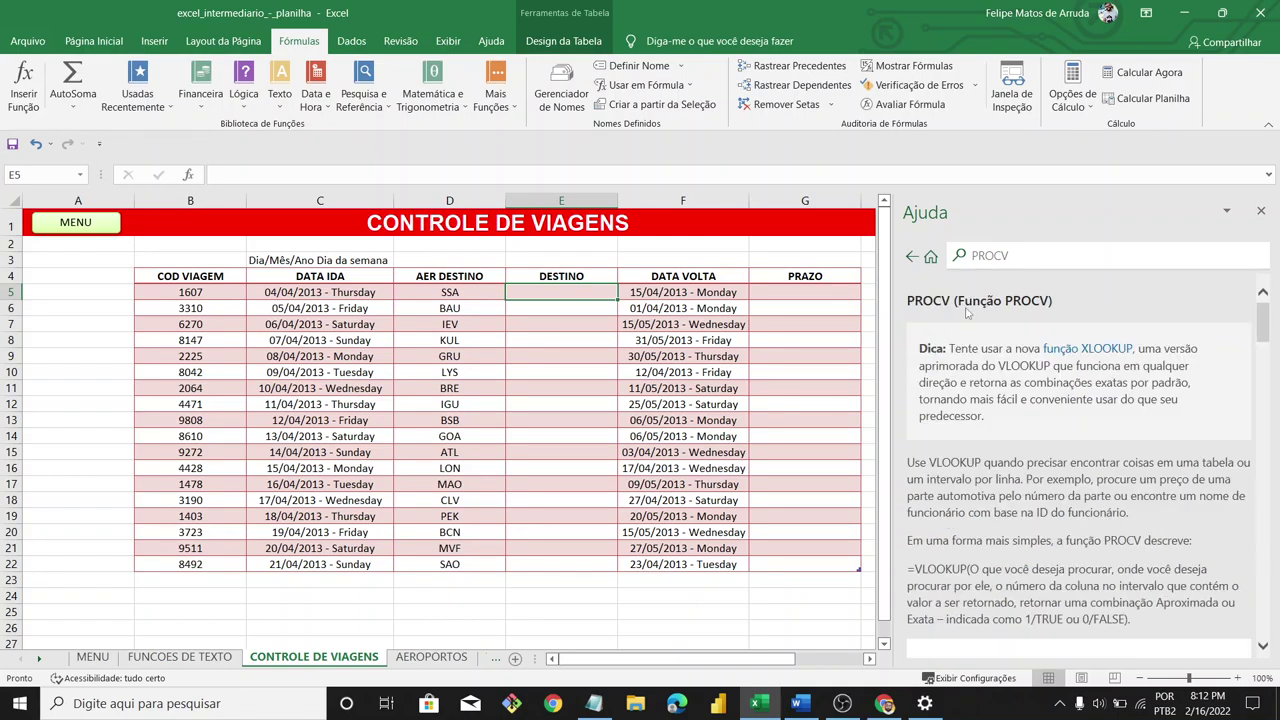
{"action": "scroll", "coordinate": [1031, 391], "scroll_direction": "down", "scroll_amount": 5}
{"action": "scroll", "coordinate": [1031, 391], "scroll_direction": "down", "scroll_amount": 5}
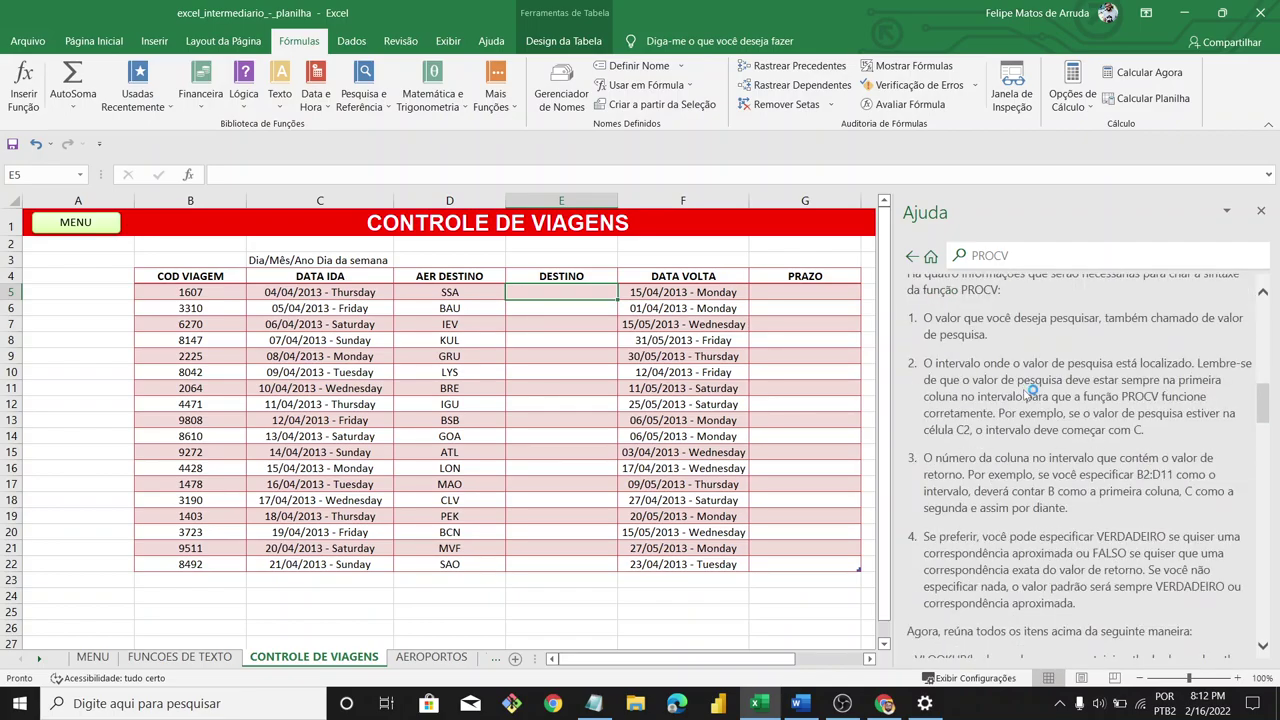
{"action": "scroll", "coordinate": [1025, 393], "scroll_direction": "down", "scroll_amount": 5}
{"action": "scroll", "coordinate": [1041, 421], "scroll_direction": "down", "scroll_amount": 3}
{"action": "scroll", "coordinate": [1041, 421], "scroll_direction": "up", "scroll_amount": 3}
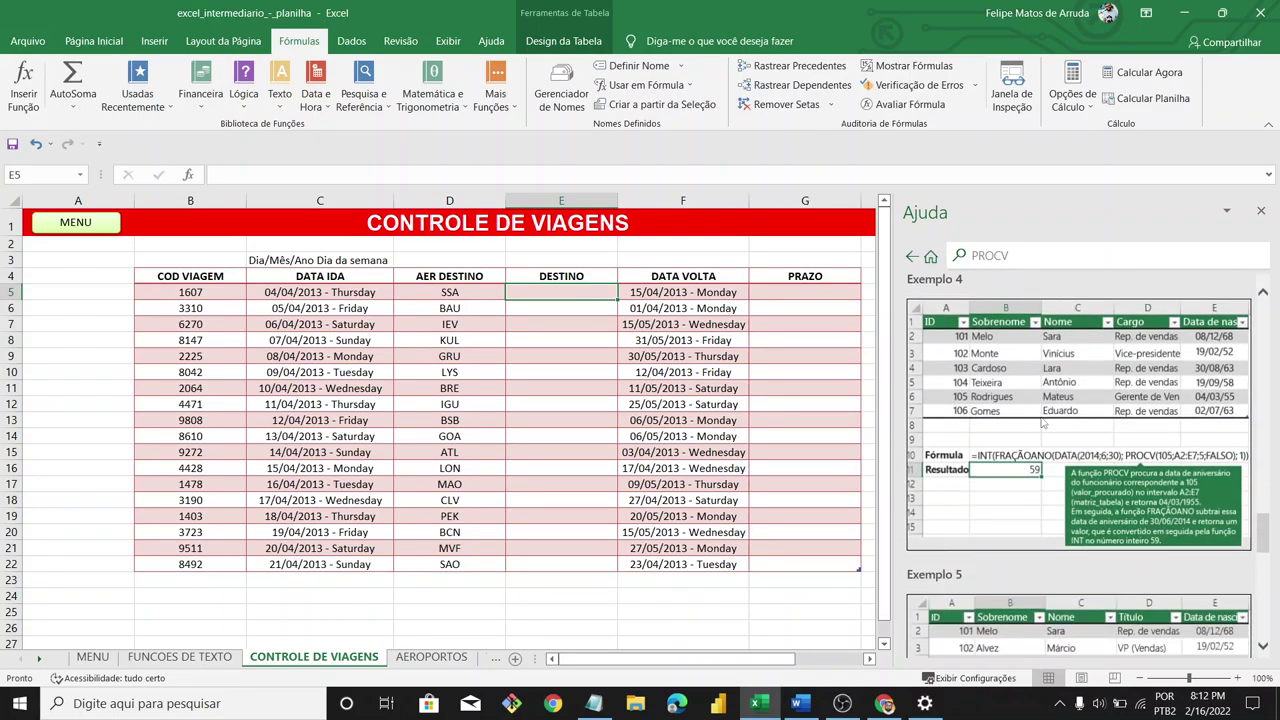
{"action": "scroll", "coordinate": [1045, 432], "scroll_direction": "up", "scroll_amount": 3}
{"action": "scroll", "coordinate": [1050, 445], "scroll_direction": "up", "scroll_amount": 3}
{"action": "scroll", "coordinate": [1056, 463], "scroll_direction": "up", "scroll_amount": 3}
{"action": "scroll", "coordinate": [1045, 440], "scroll_direction": "up", "scroll_amount": 6}
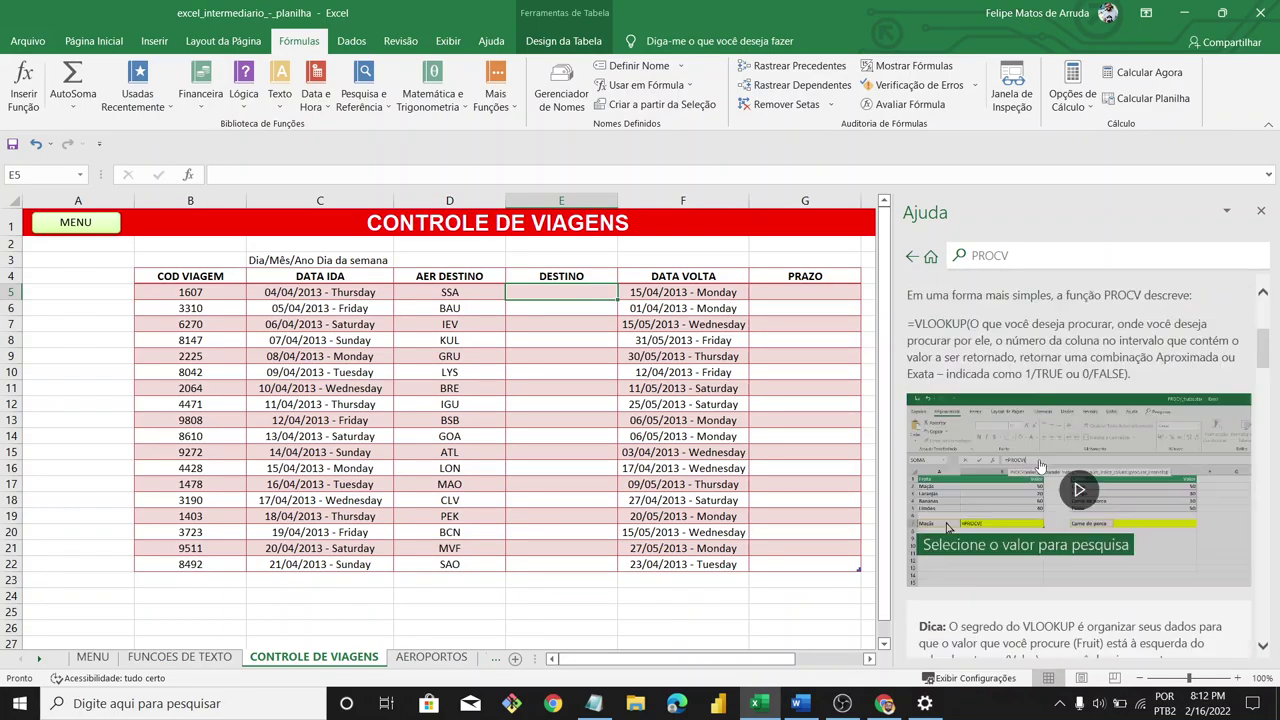
{"action": "scroll", "coordinate": [1020, 415], "scroll_direction": "up", "scroll_amount": 5}
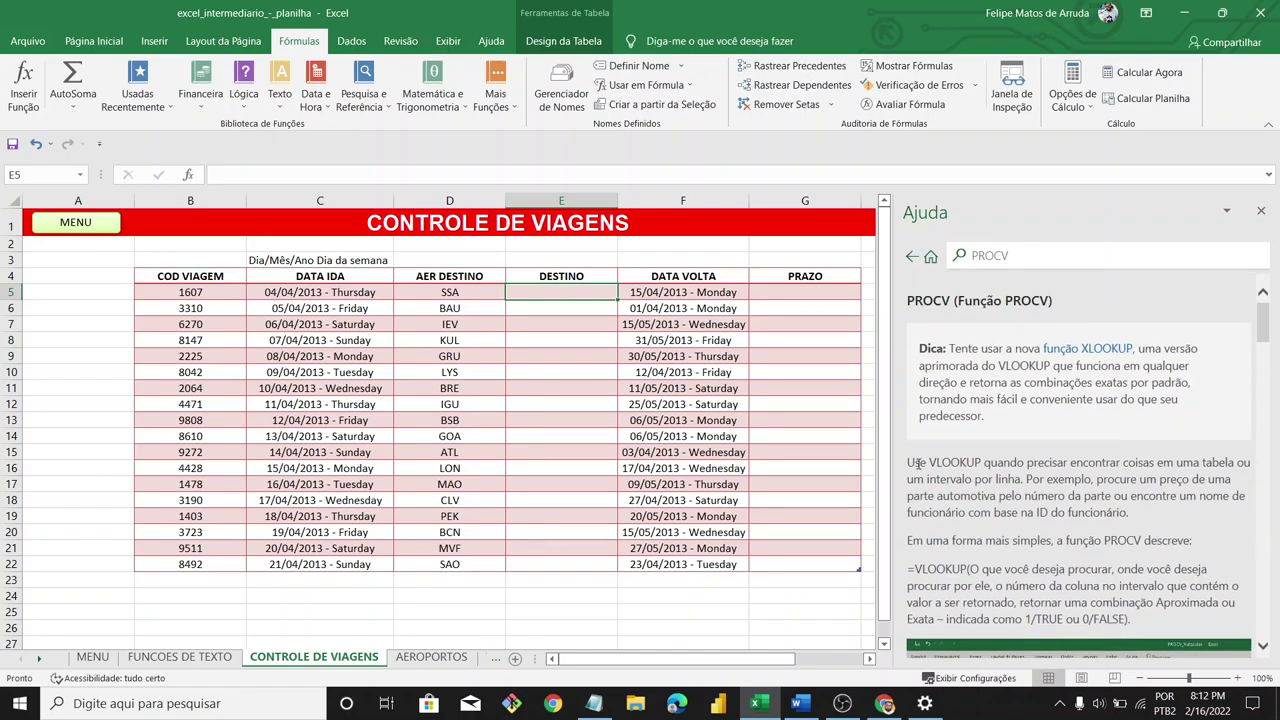
{"action": "scroll", "coordinate": [917, 463], "scroll_direction": "down", "scroll_amount": 1}
{"action": "scroll", "coordinate": [941, 459], "scroll_direction": "down", "scroll_amount": 1}
{"action": "scroll", "coordinate": [993, 400], "scroll_direction": "up", "scroll_amount": 1}
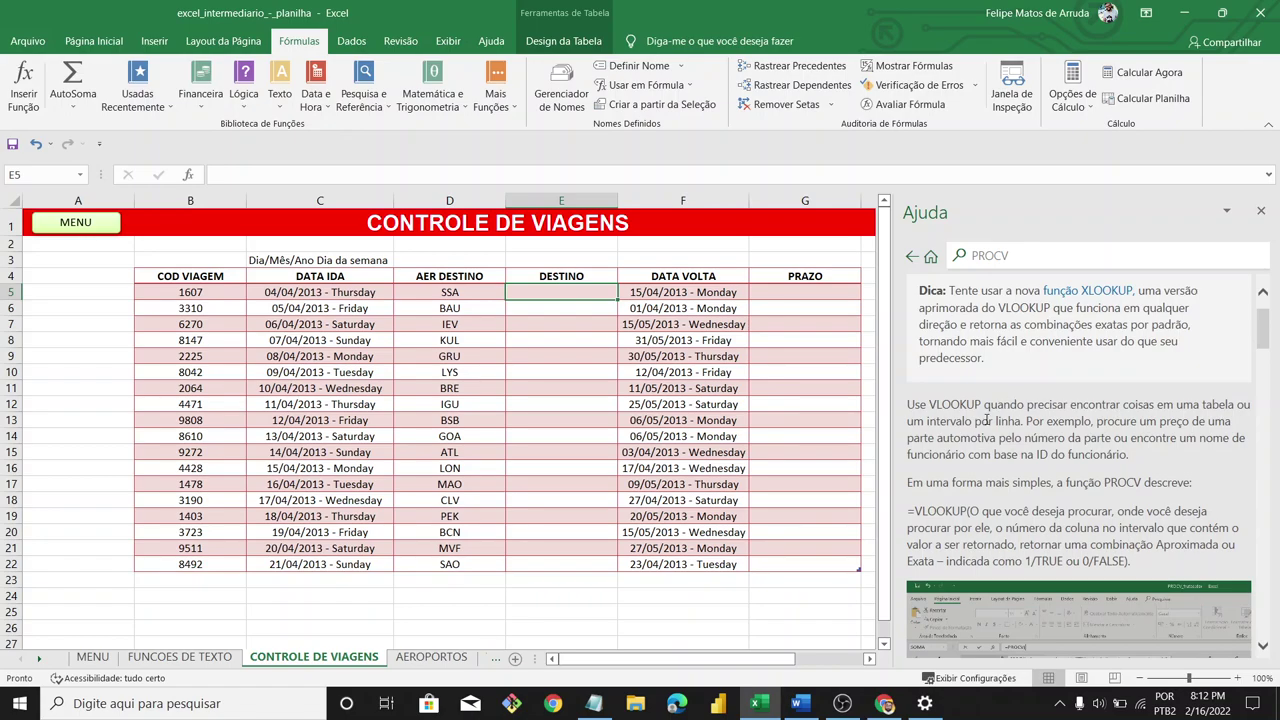
- Close the help pane and place the Notepad PROCV notes beside the spreadsheet
{"action": "left_click", "coordinate": [1261, 210]}
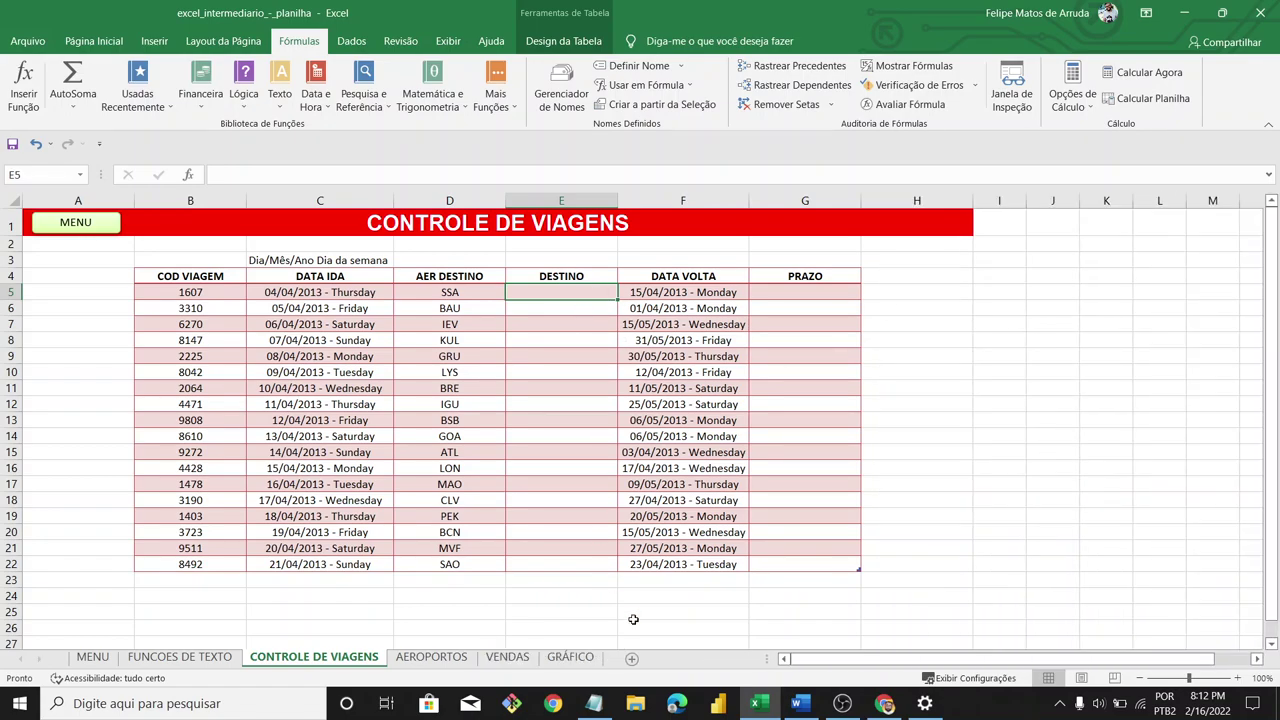
{"action": "left_click", "coordinate": [594, 703]}
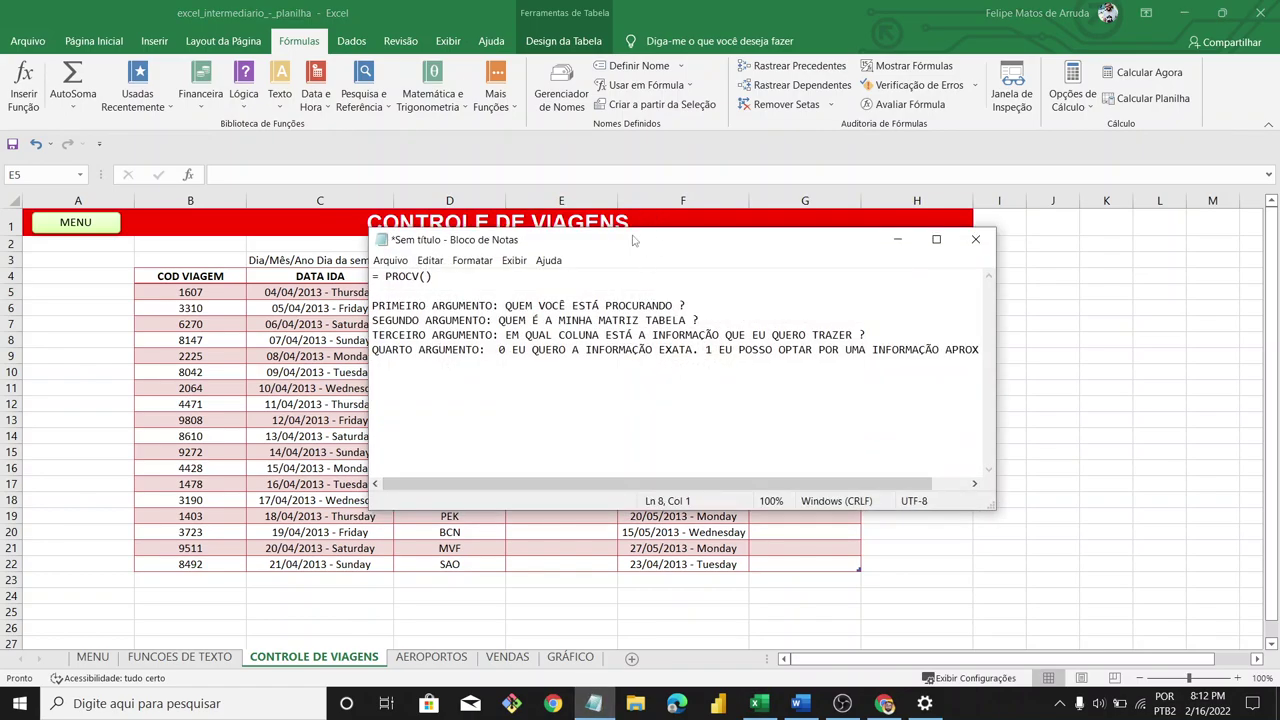
{"action": "mouse_move", "coordinate": [630, 241]}
{"action": "left_mouse_down"}
{"action": "mouse_move", "coordinate": [318, 192]}
{"action": "mouse_move", "coordinate": [328, 206]}
{"action": "left_mouse_up"}
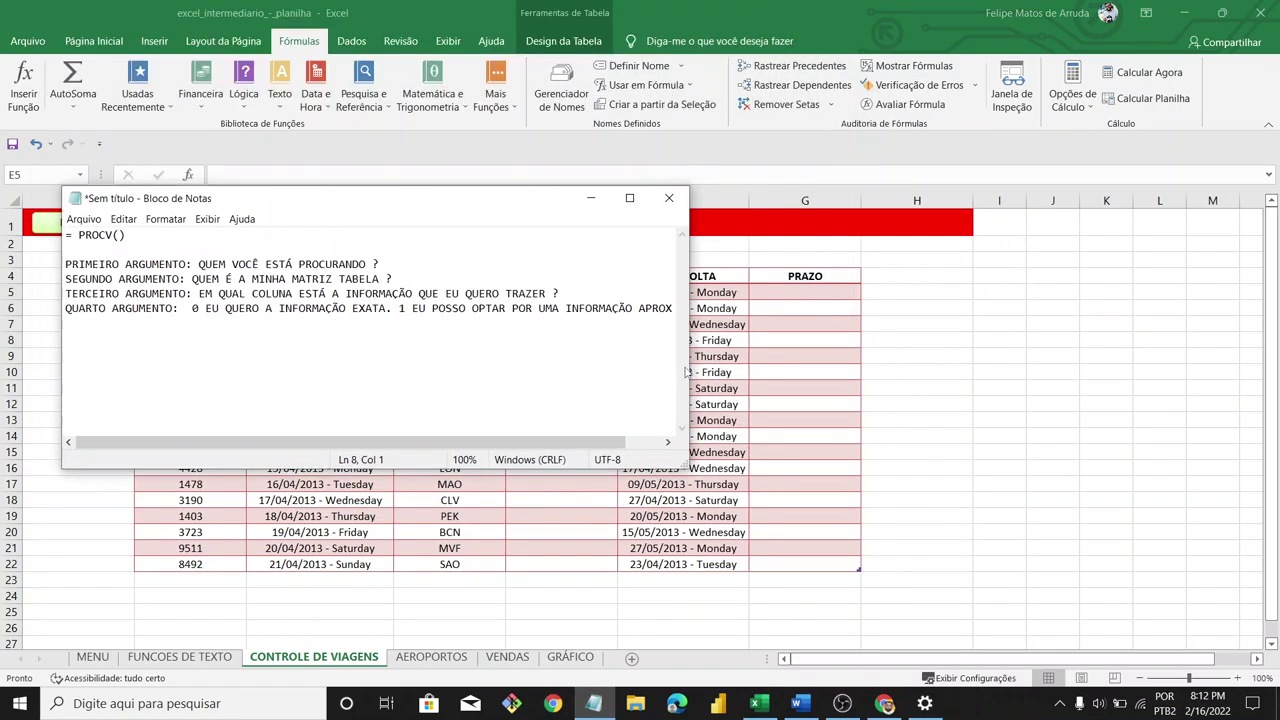
{"action": "mouse_move", "coordinate": [688, 370]}
{"action": "left_mouse_down"}
{"action": "mouse_move", "coordinate": [468, 340]}
{"action": "mouse_move", "coordinate": [496, 340]}
{"action": "left_mouse_up"}
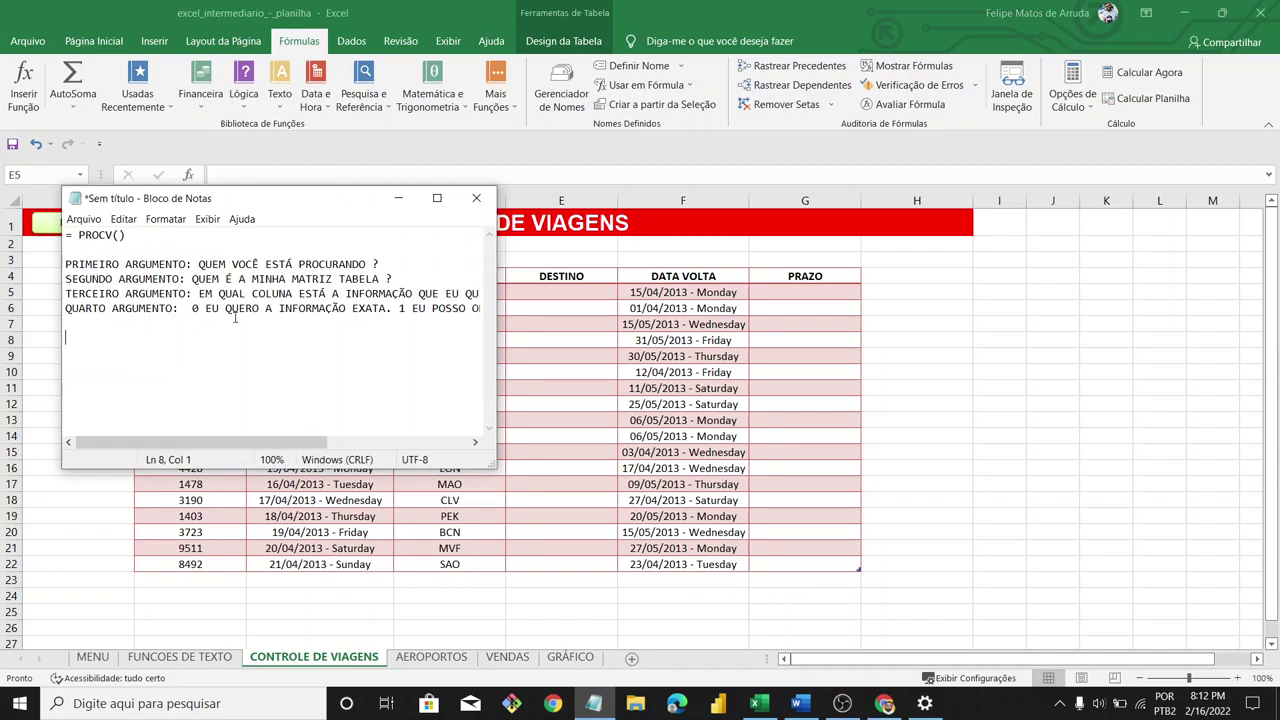
{"action": "left_click_drag", "start_coordinate": [60, 370], "coordinate": [15, 370]}
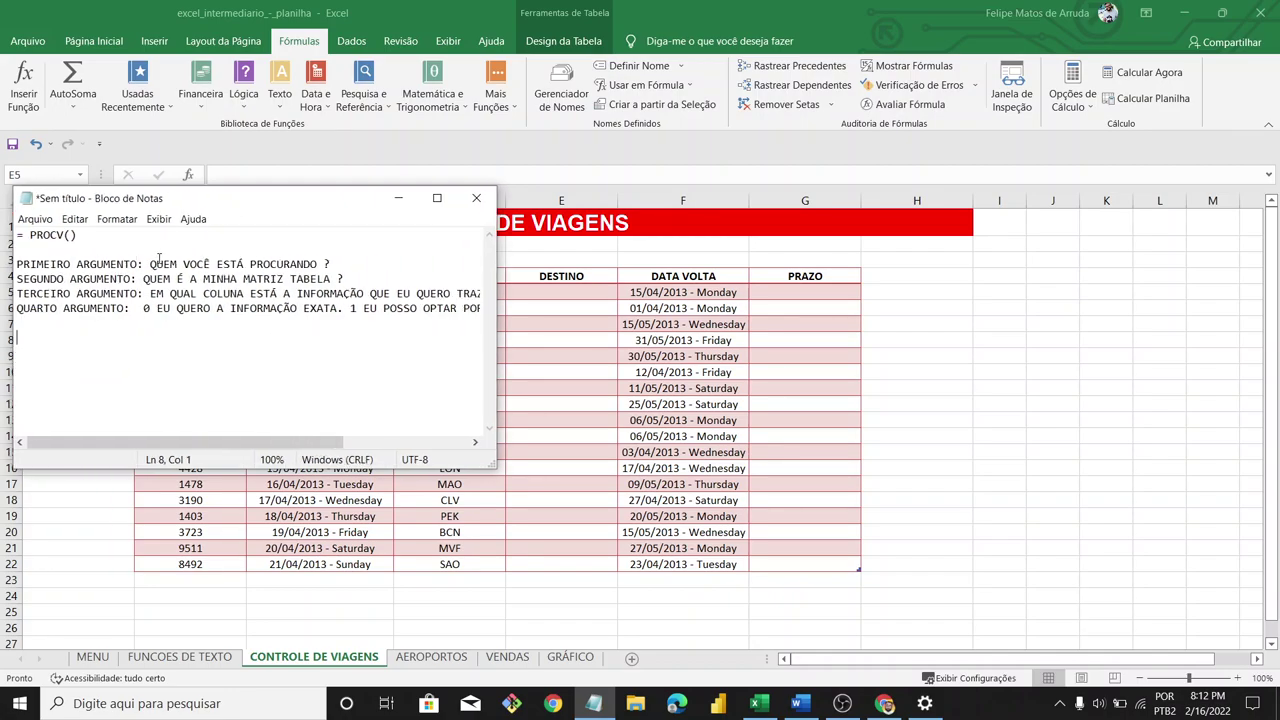
- Change 'QUEM' to 'QUE INFORMAÇÃO' in the first argument's note
{"action": "left_click_drag", "start_coordinate": [151, 265], "coordinate": [318, 265]}
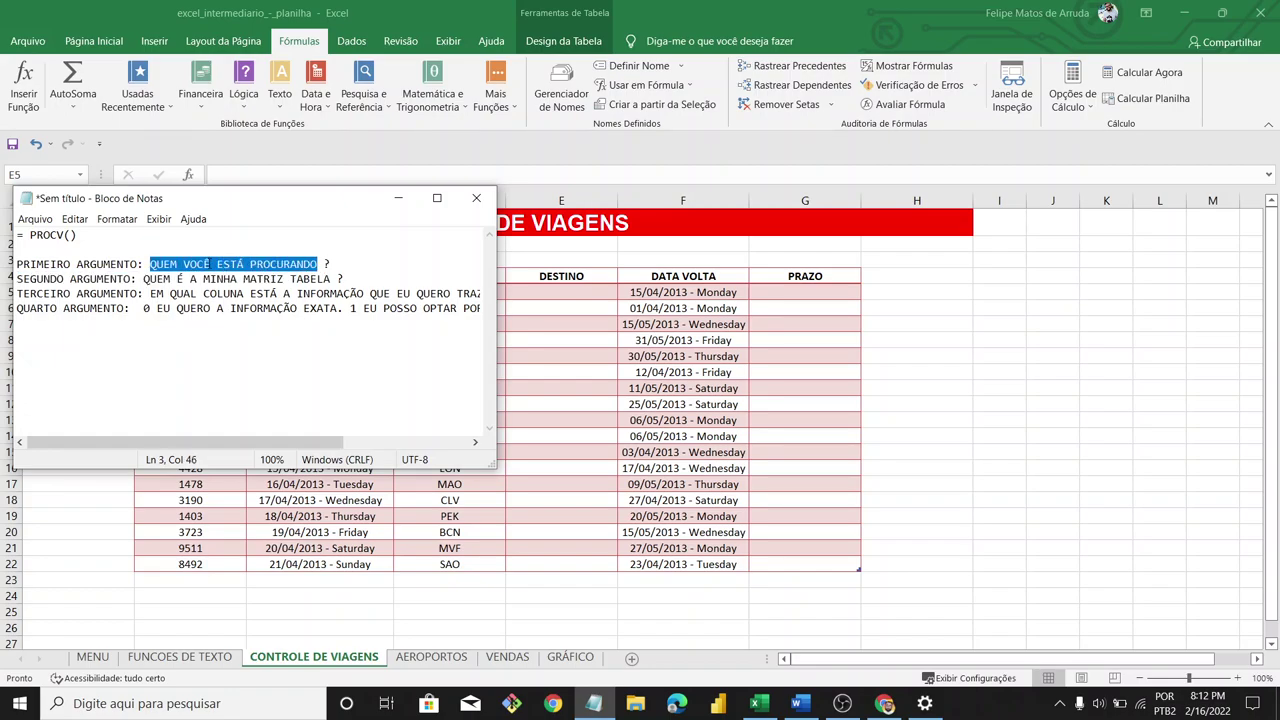
{"action": "left_click", "coordinate": [179, 265]}
{"action": "key", "text": "BackSpace"}
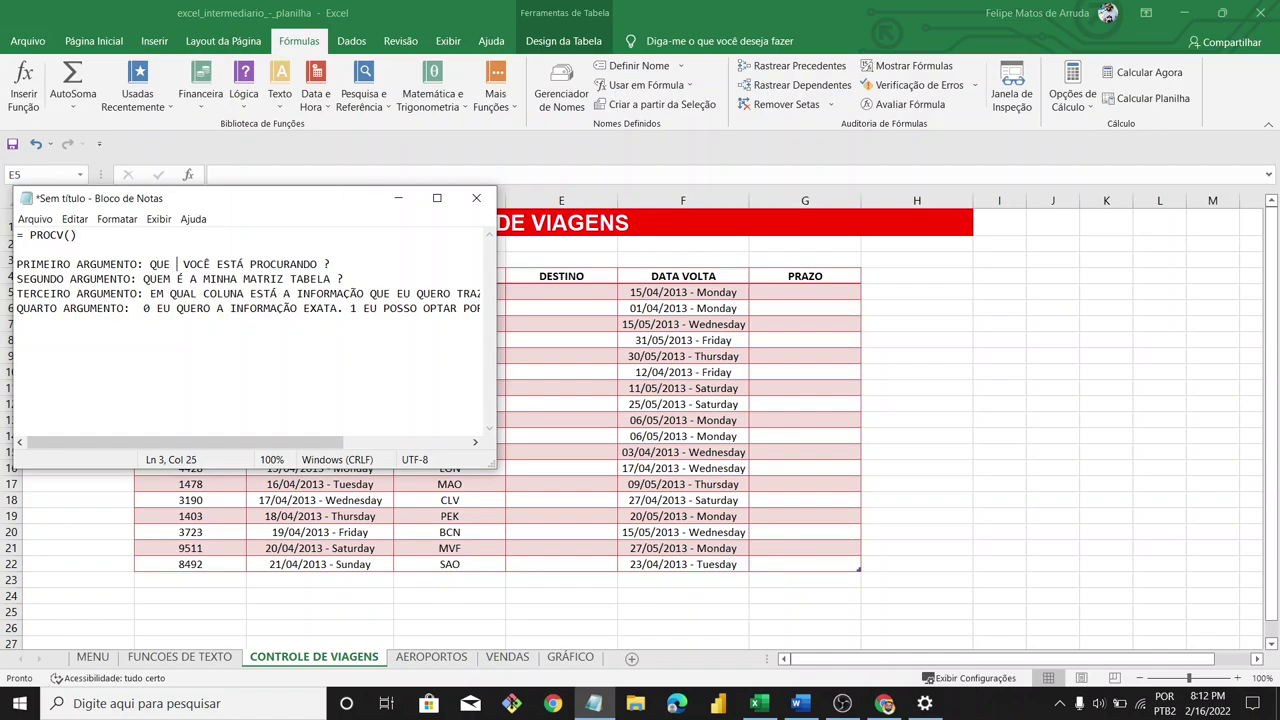
{"action": "type", "text": "INFORMAÇÃO"}
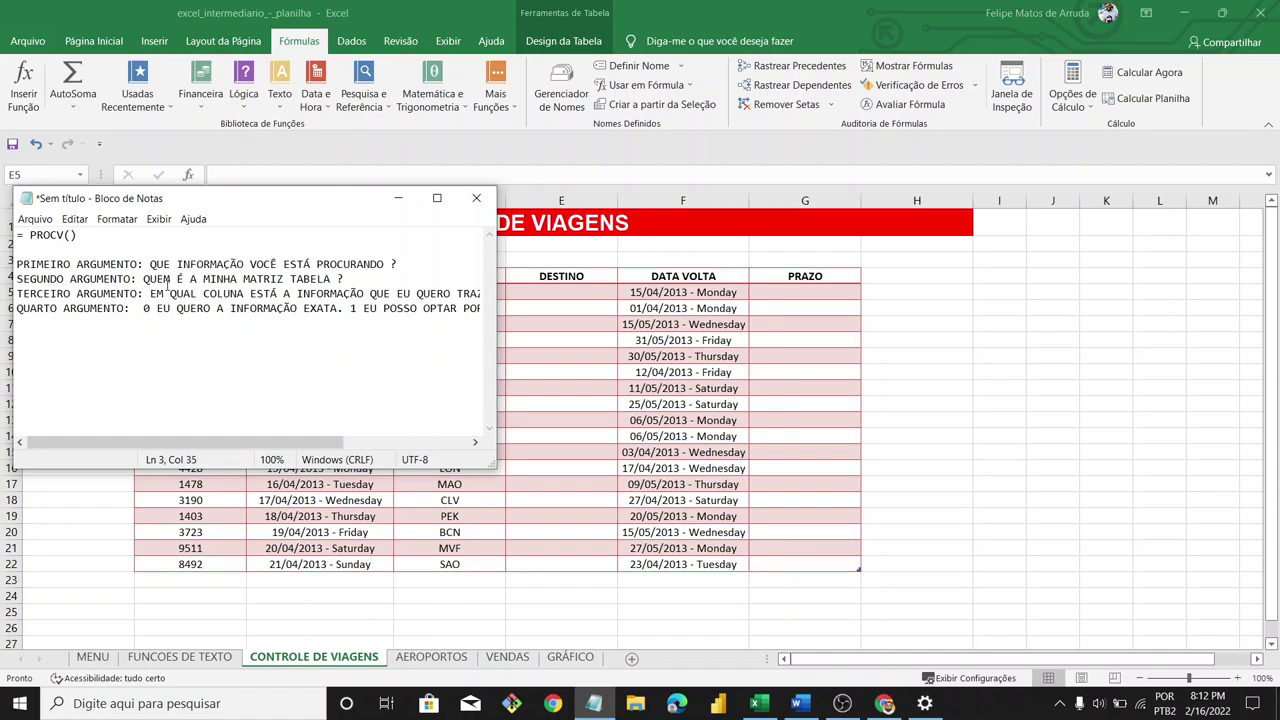
- Highlight the second and third argument notes and the 0 exact-match explanation
{"action": "double_click", "coordinate": [82, 279]}
{"action": "mouse_move", "coordinate": [83, 279]}
{"action": "left_mouse_down"}
{"action": "mouse_move", "coordinate": [204, 264]}
{"action": "mouse_move", "coordinate": [332, 279]}
{"action": "left_mouse_up"}
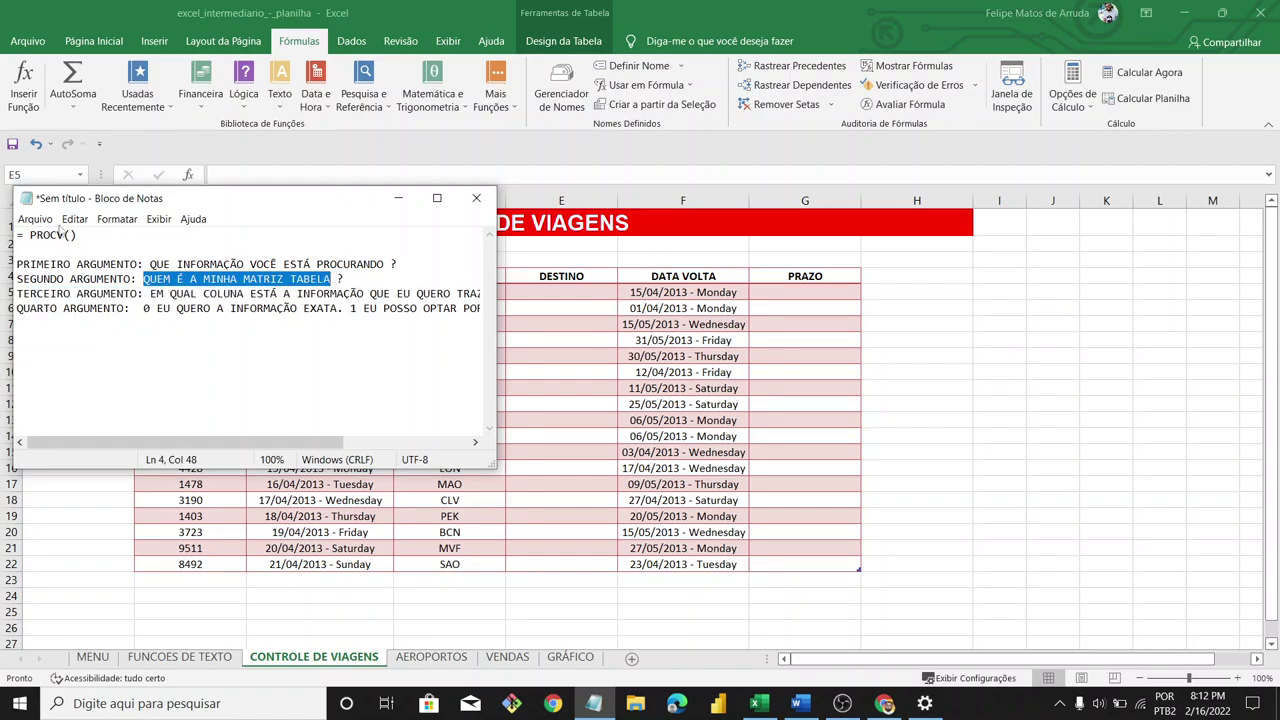
{"action": "mouse_move", "coordinate": [146, 294]}
{"action": "left_mouse_down"}
{"action": "mouse_move", "coordinate": [340, 287]}
{"action": "mouse_move", "coordinate": [190, 279]}
{"action": "left_mouse_up"}
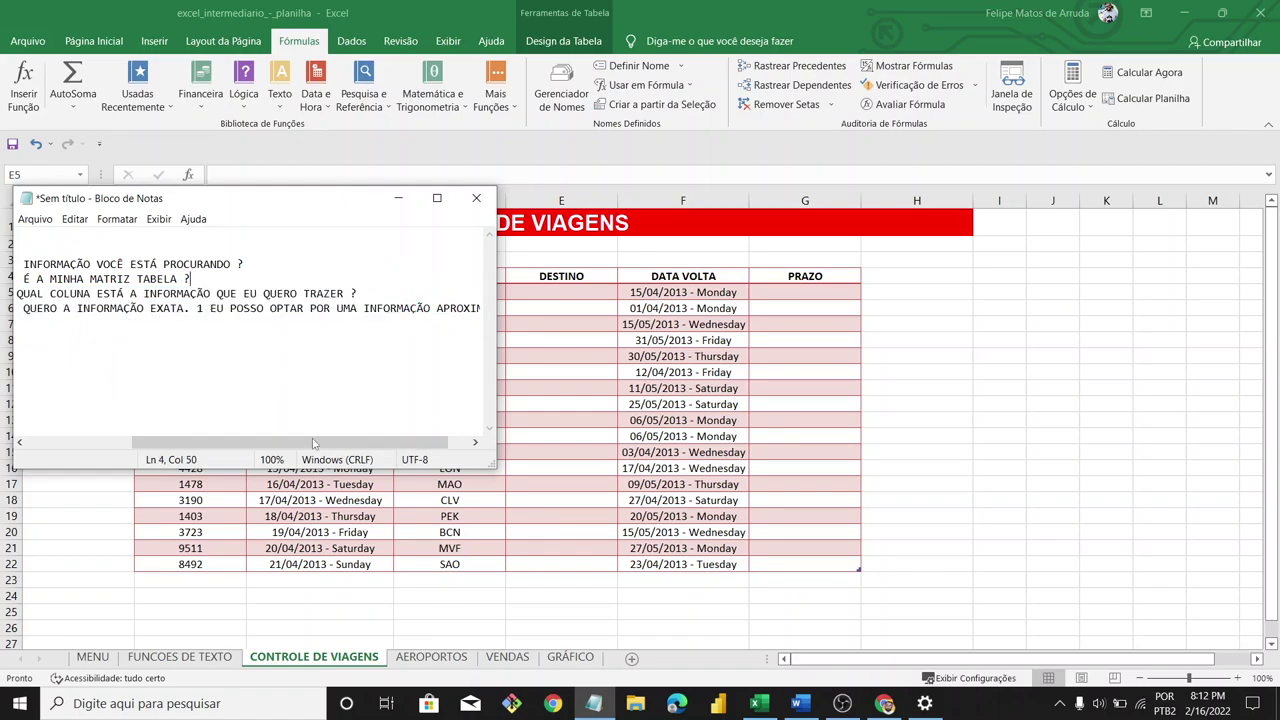
{"action": "left_click_drag", "start_coordinate": [315, 441], "coordinate": [208, 441]}
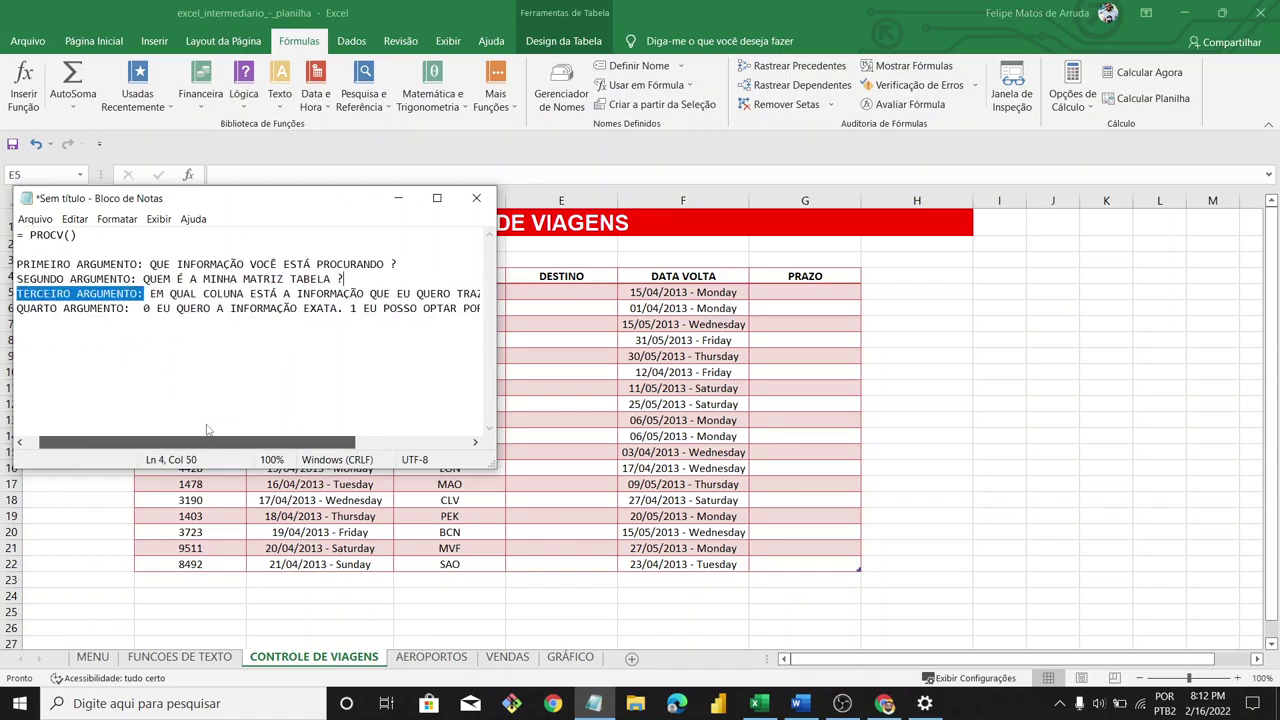
{"action": "left_click", "coordinate": [144, 309]}
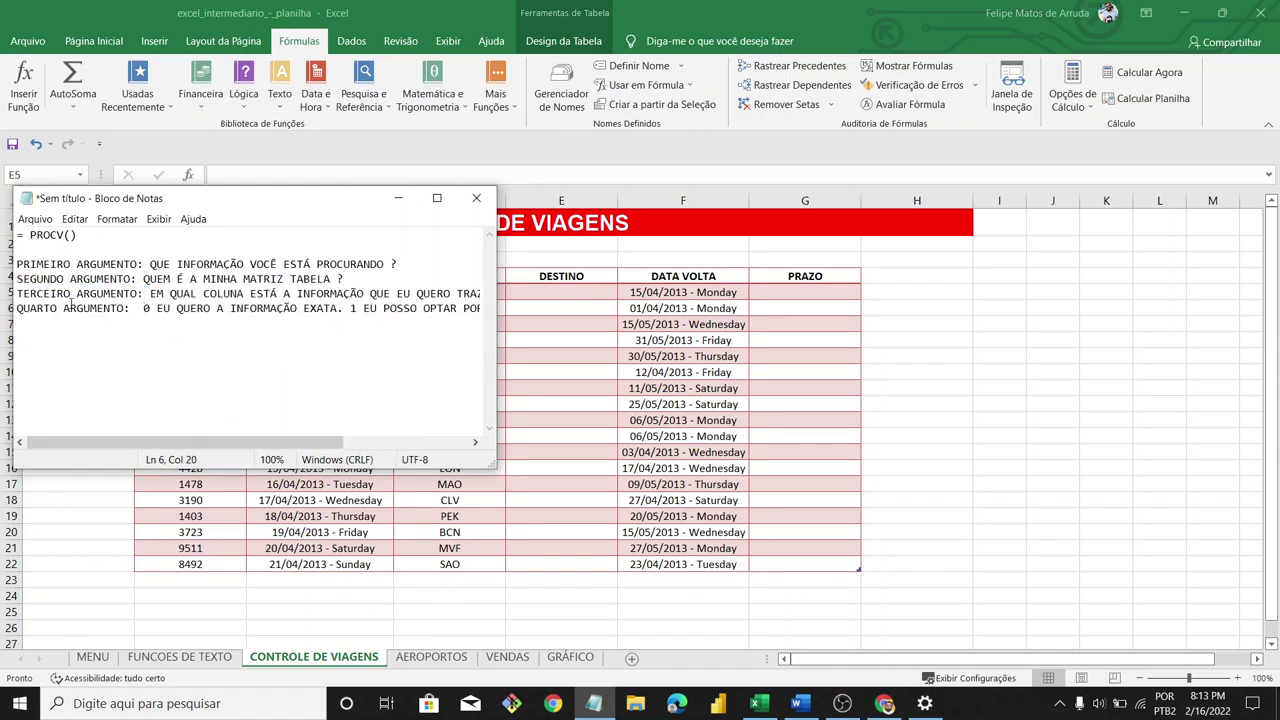
{"action": "left_click_drag", "start_coordinate": [144, 309], "coordinate": [332, 307]}
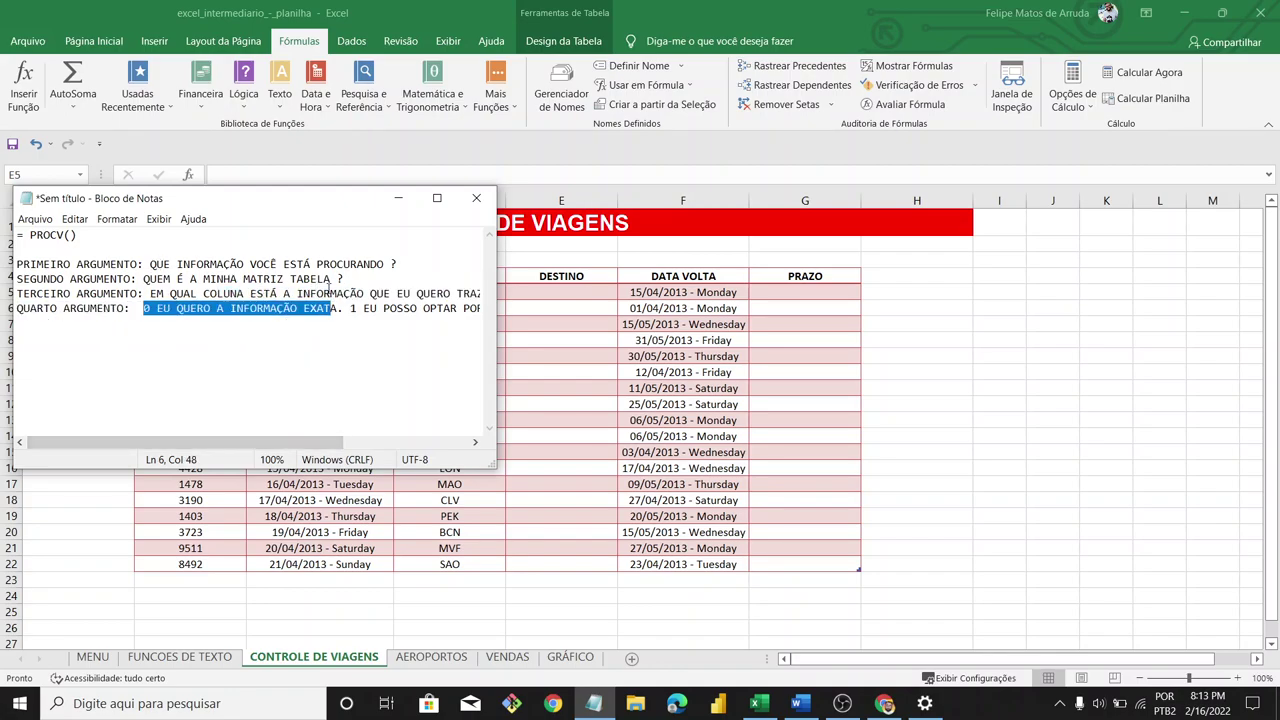
{"action": "left_click_drag", "start_coordinate": [311, 294], "coordinate": [304, 294]}
{"action": "left_click_drag", "start_coordinate": [236, 442], "coordinate": [362, 442]}
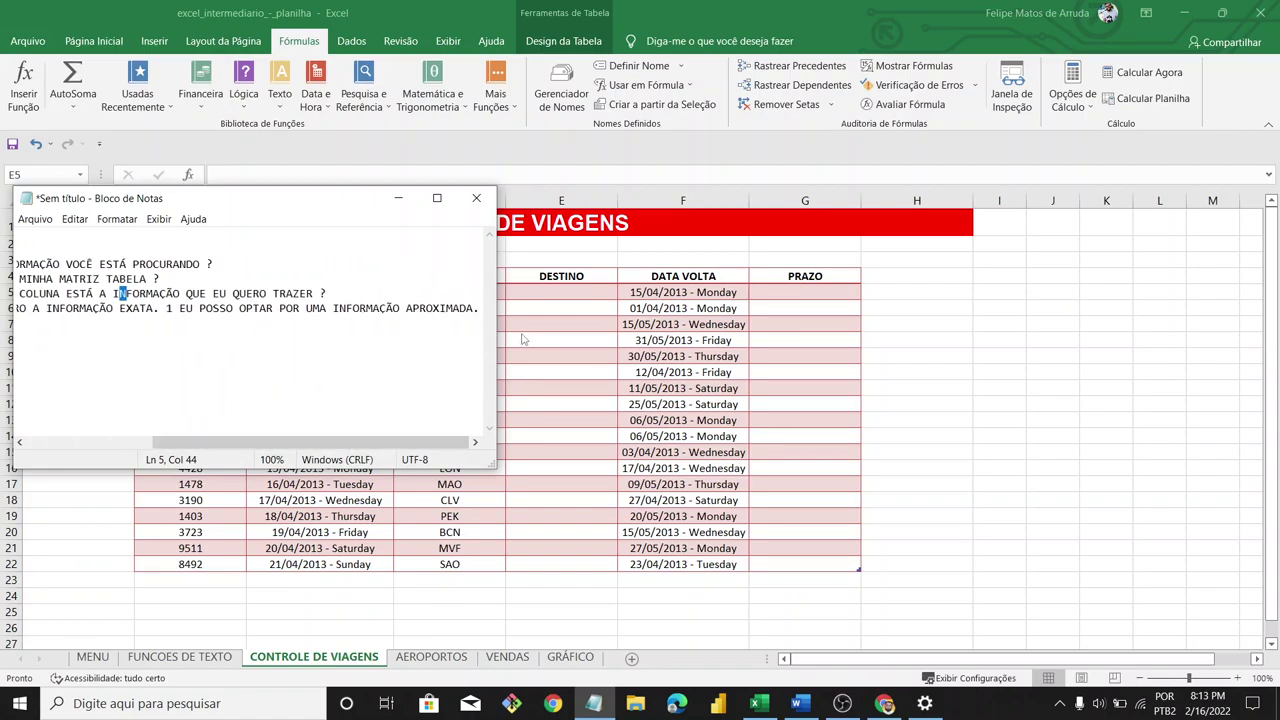
{"action": "left_click_drag", "start_coordinate": [443, 442], "coordinate": [262, 452]}
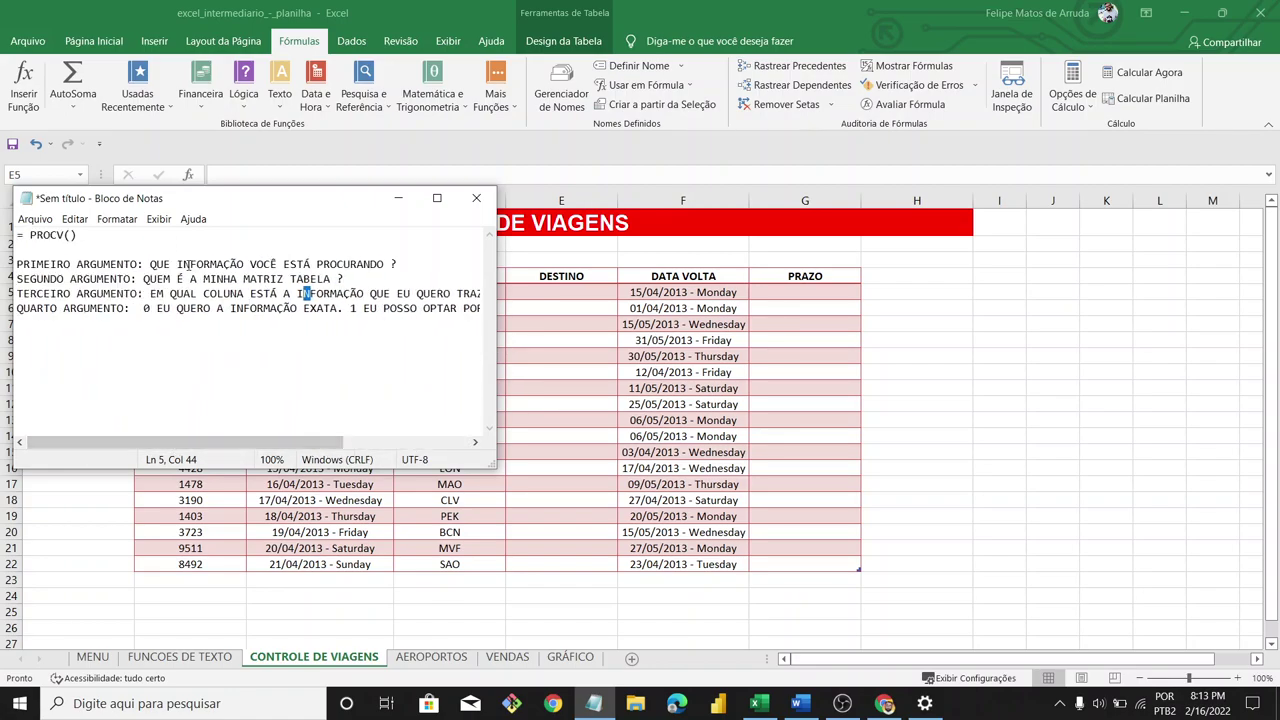
- Start =PROCV in E5 with the row's AER DESTINO as lookup value, followed by a comma
{"action": "left_click", "coordinate": [586, 292]}
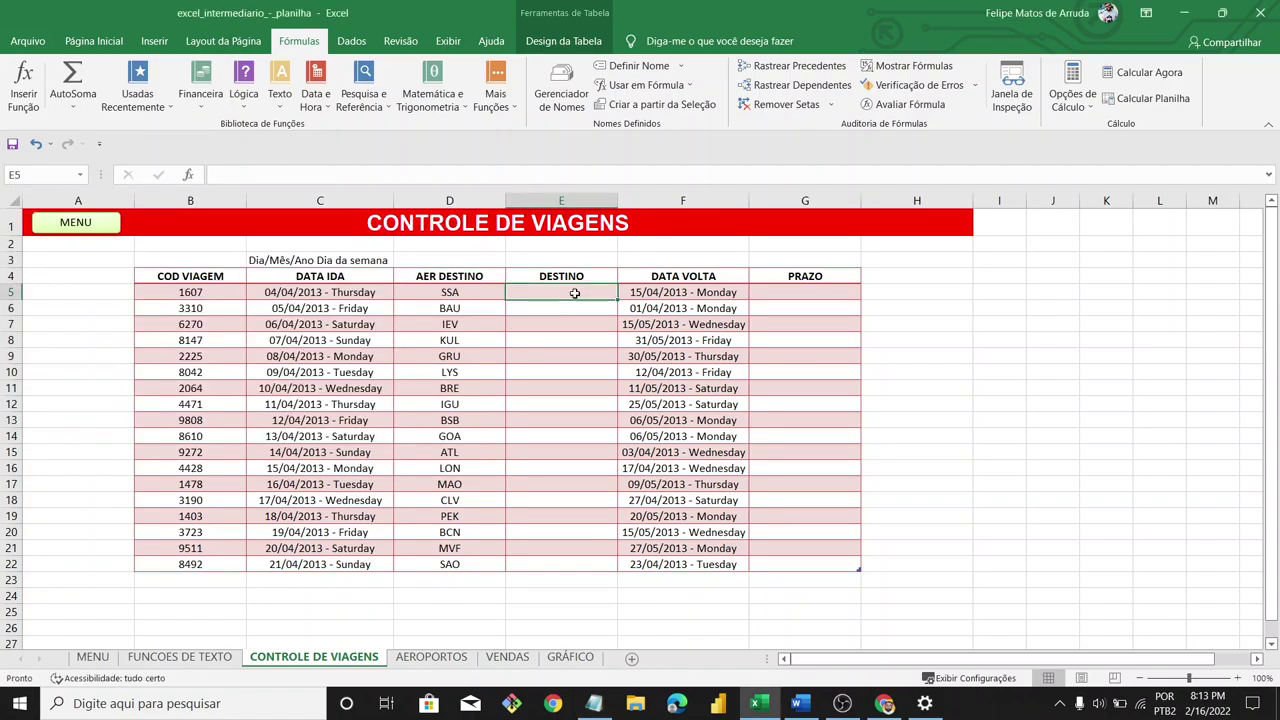
{"action": "type", "text": "="}
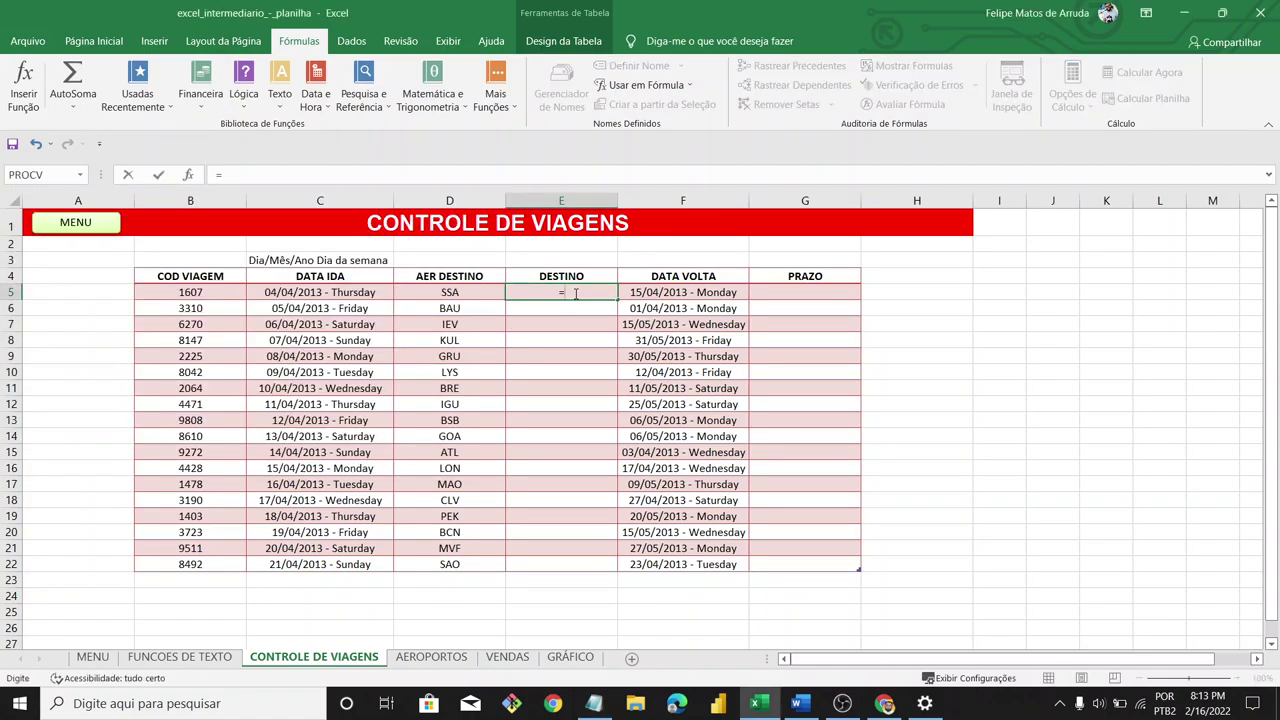
{"action": "type", "text": "p"}
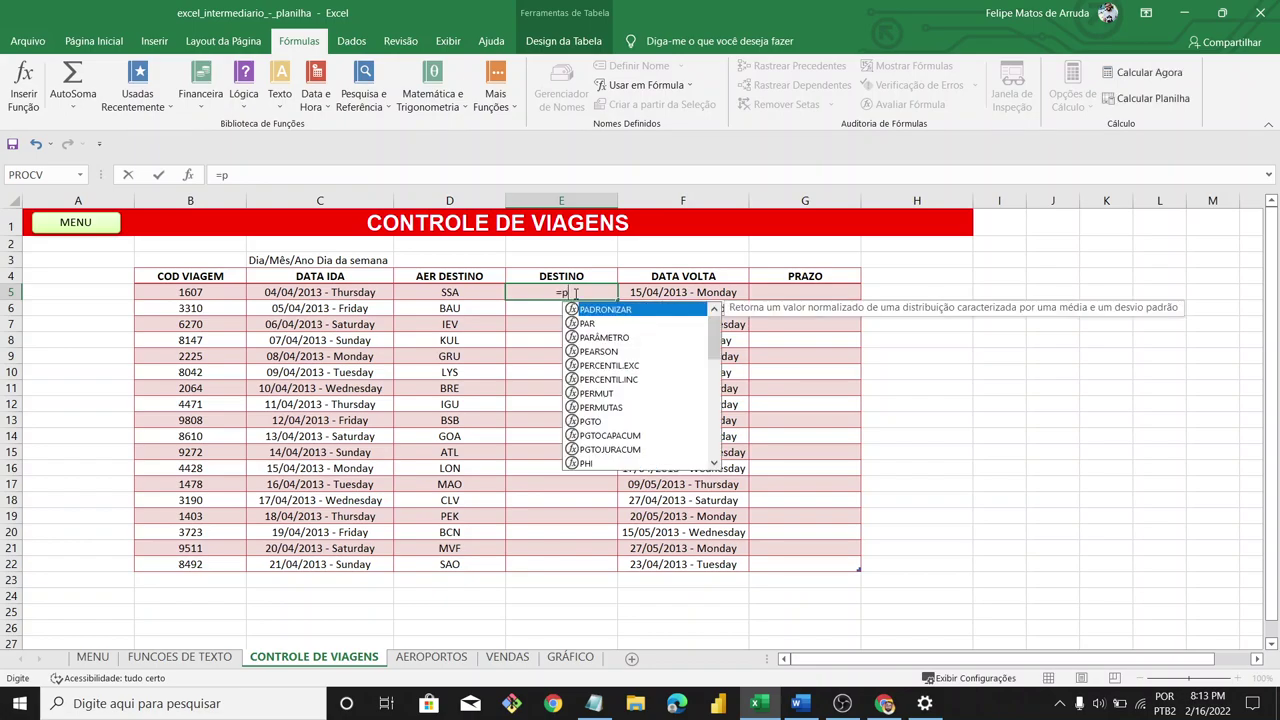
{"action": "type", "text": "rocv"}
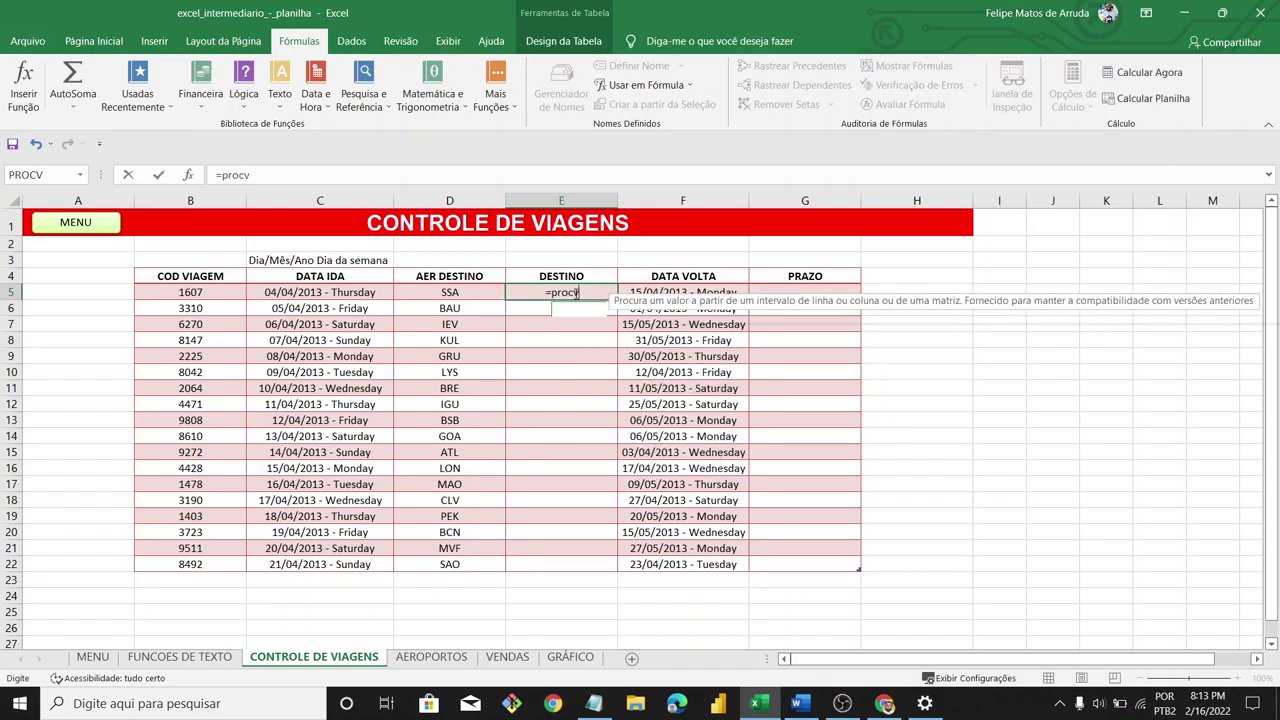
{"action": "key", "text": "Tab"}
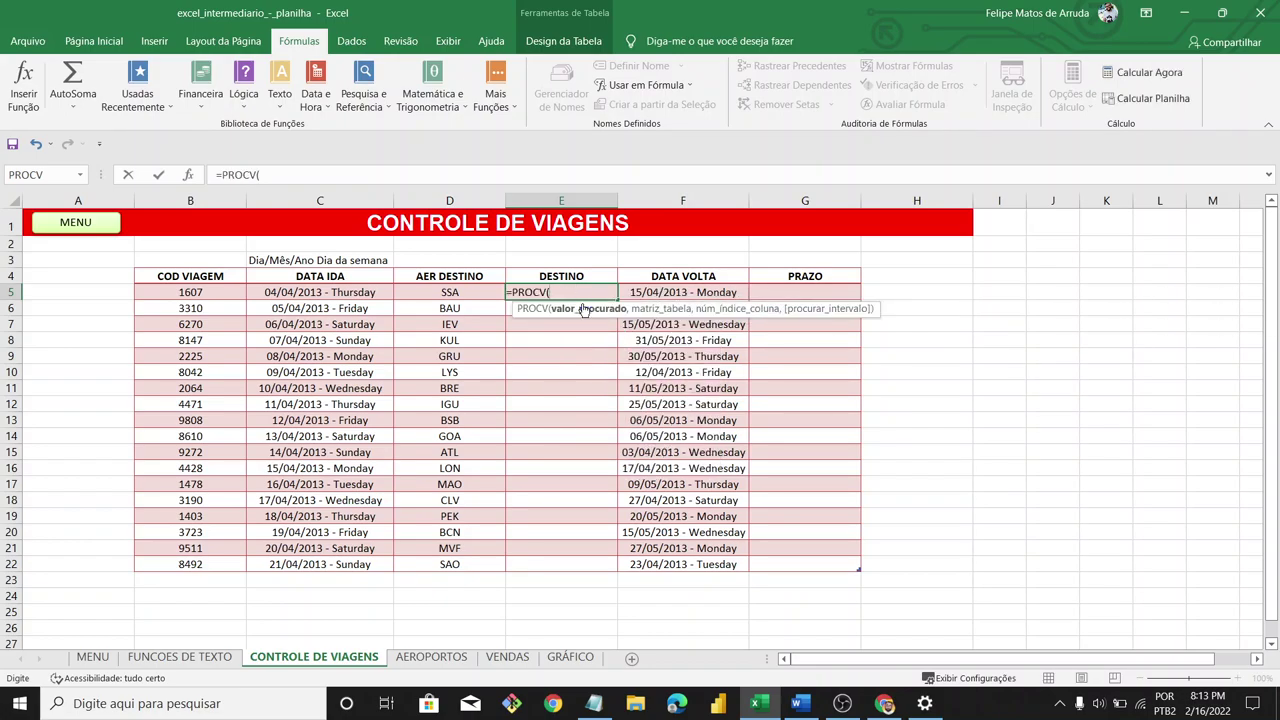
{"action": "left_click", "coordinate": [437, 292]}
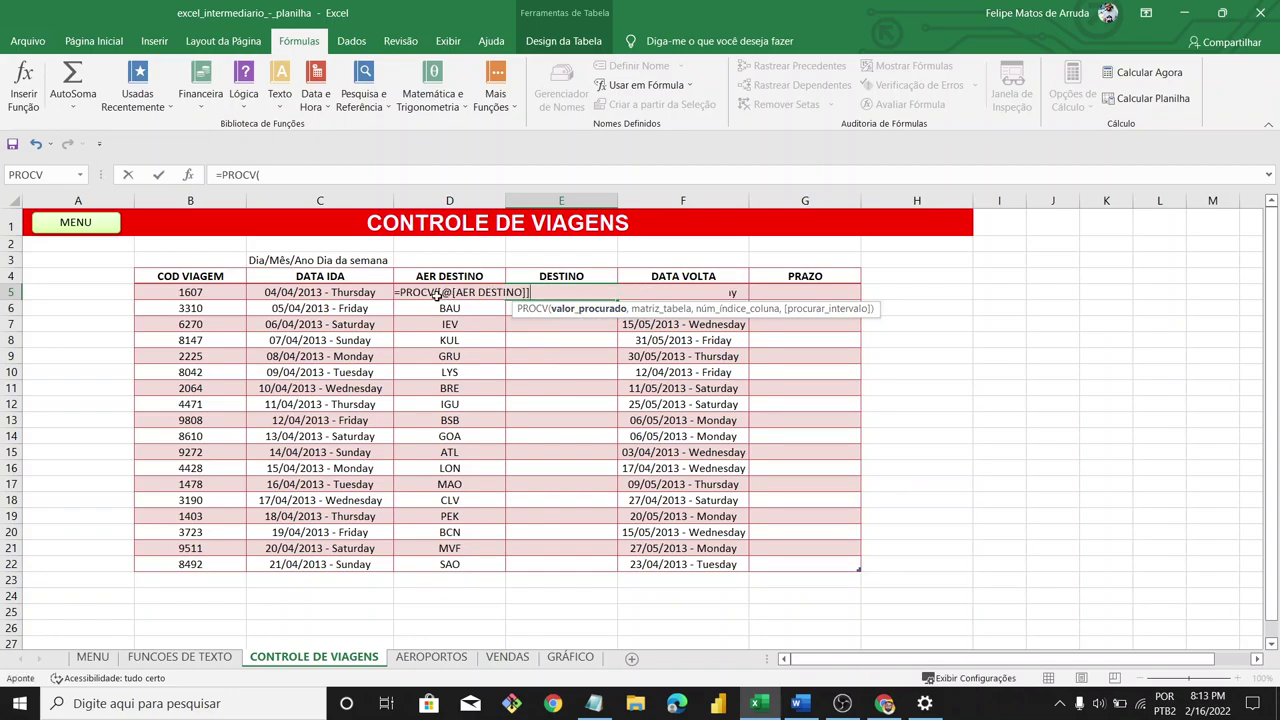
{"action": "left_click", "coordinate": [356, 175]}
{"action": "type", "text": ","}
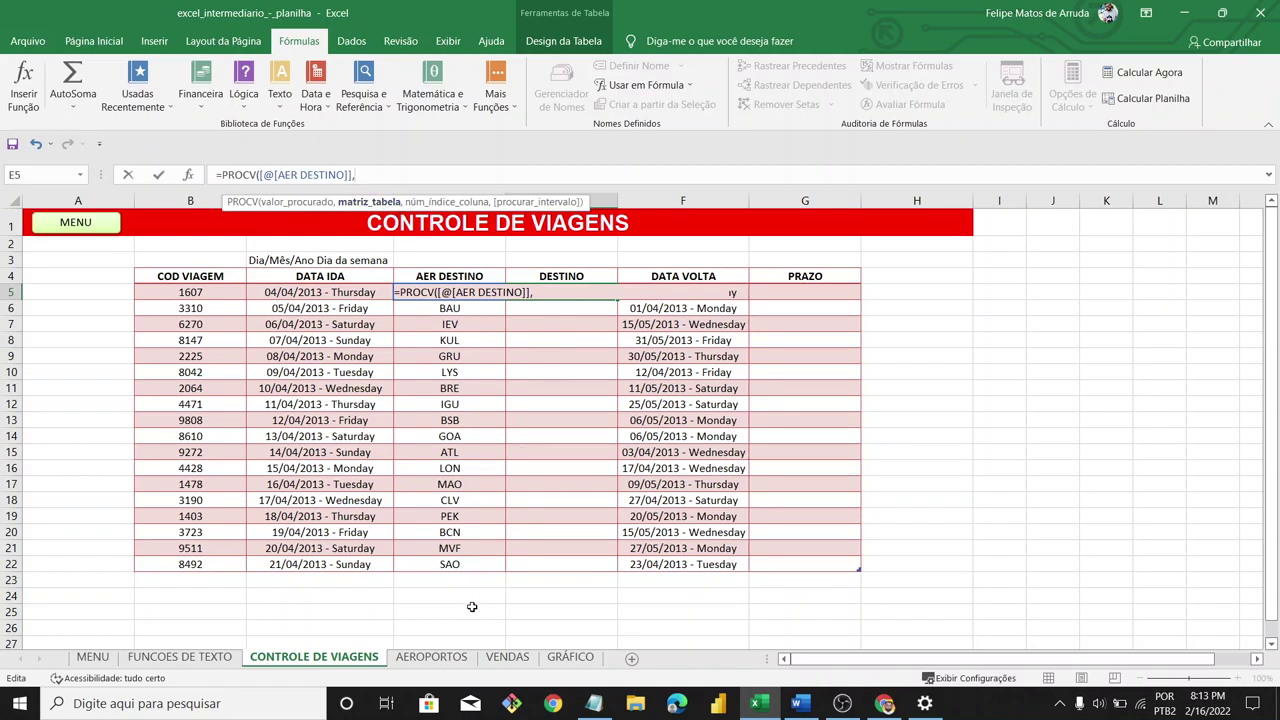
- Select AEROPORTOS!D3:E167, from the Sigla header down to Toronto, as the lookup range
{"action": "left_click", "coordinate": [445, 660]}
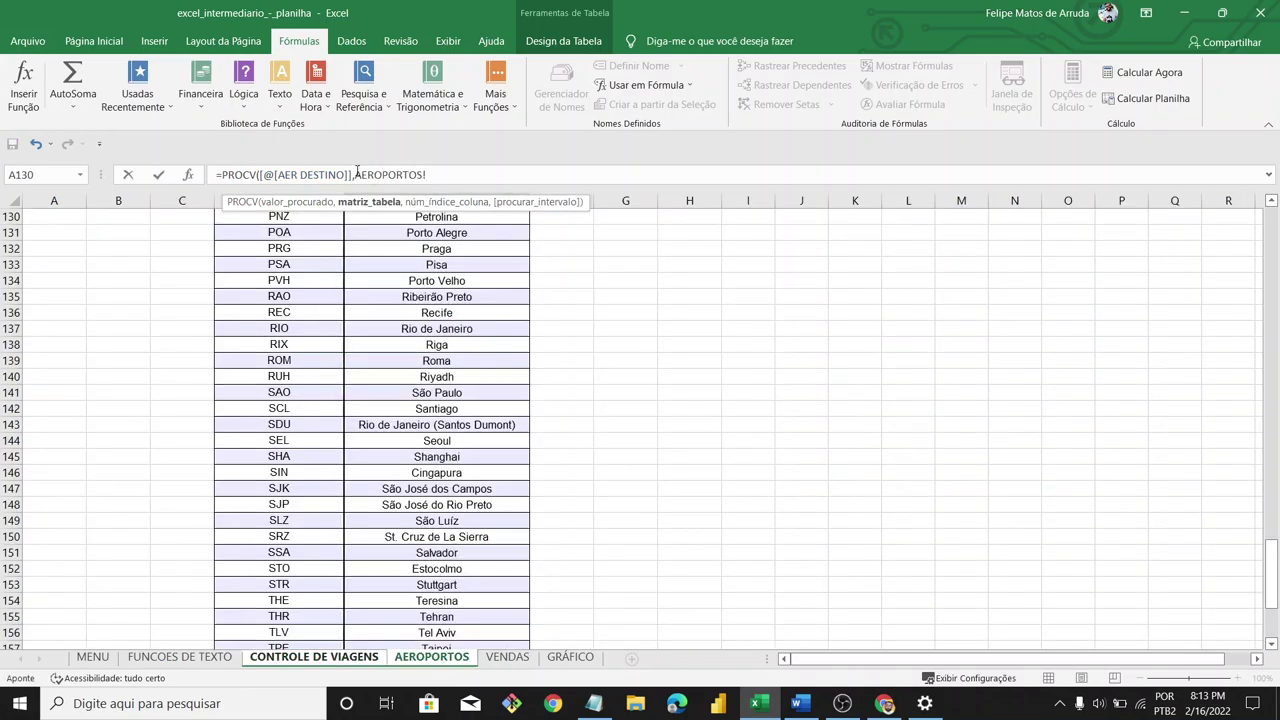
{"action": "scroll", "coordinate": [406, 330], "scroll_direction": "up", "scroll_amount": 8}
{"action": "scroll", "coordinate": [406, 334], "scroll_direction": "up", "scroll_amount": 8}
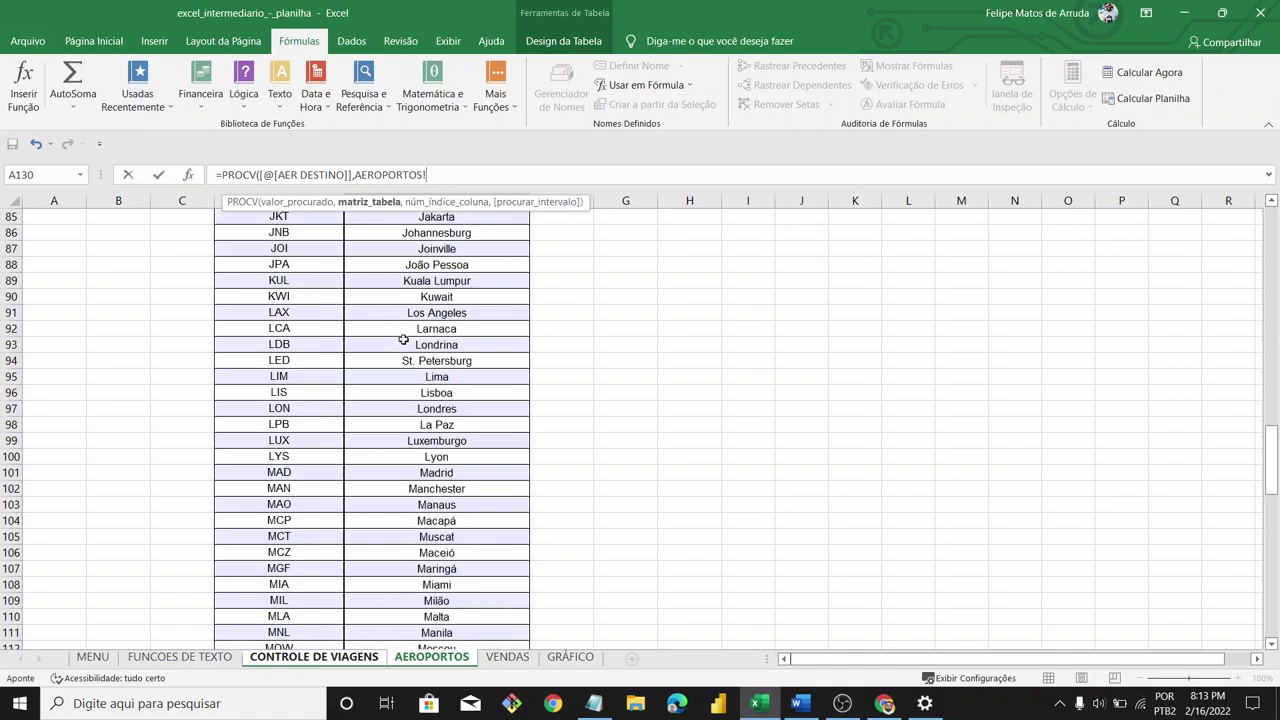
{"action": "scroll", "coordinate": [415, 347], "scroll_direction": "up", "scroll_amount": 14}
{"action": "scroll", "coordinate": [415, 350], "scroll_direction": "up", "scroll_amount": 8}
{"action": "scroll", "coordinate": [400, 345], "scroll_direction": "up", "scroll_amount": 5}
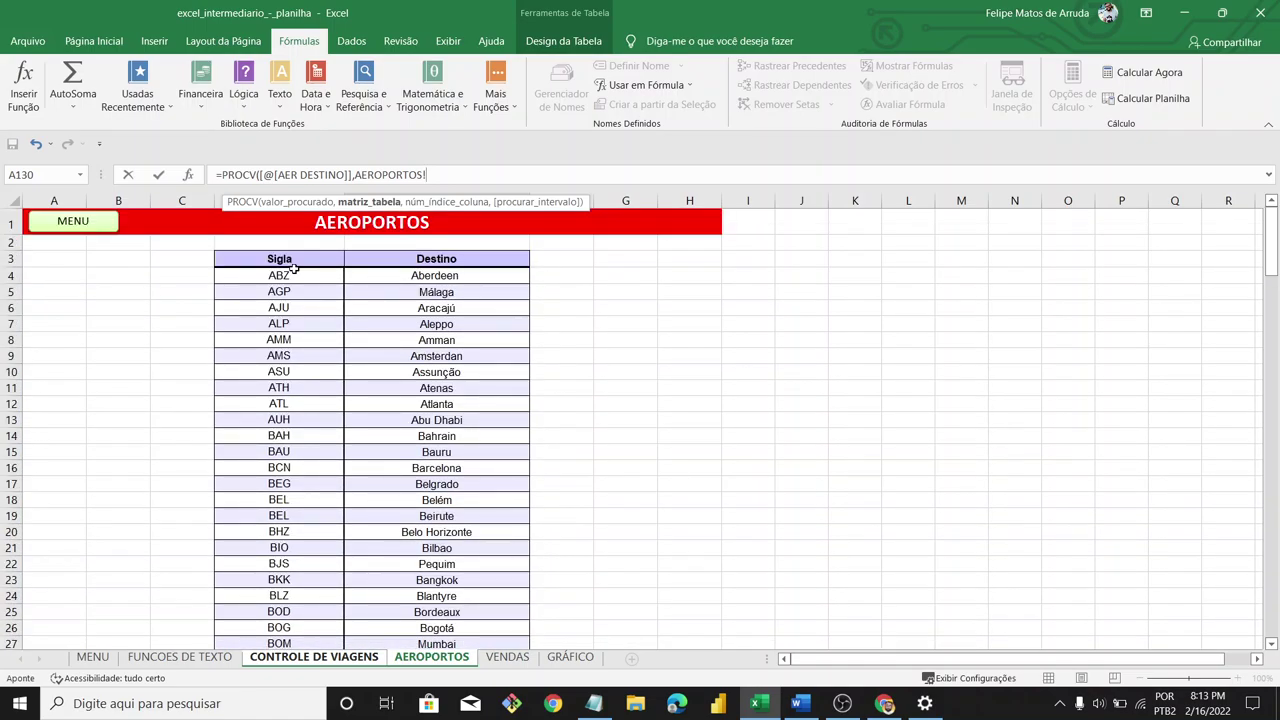
{"action": "mouse_move", "coordinate": [280, 258]}
{"action": "left_mouse_down"}
{"action": "mouse_move", "coordinate": [437, 626]}
{"action": "mouse_move", "coordinate": [457, 716]}
{"action": "mouse_move", "coordinate": [437, 618]}
{"action": "left_mouse_up"}
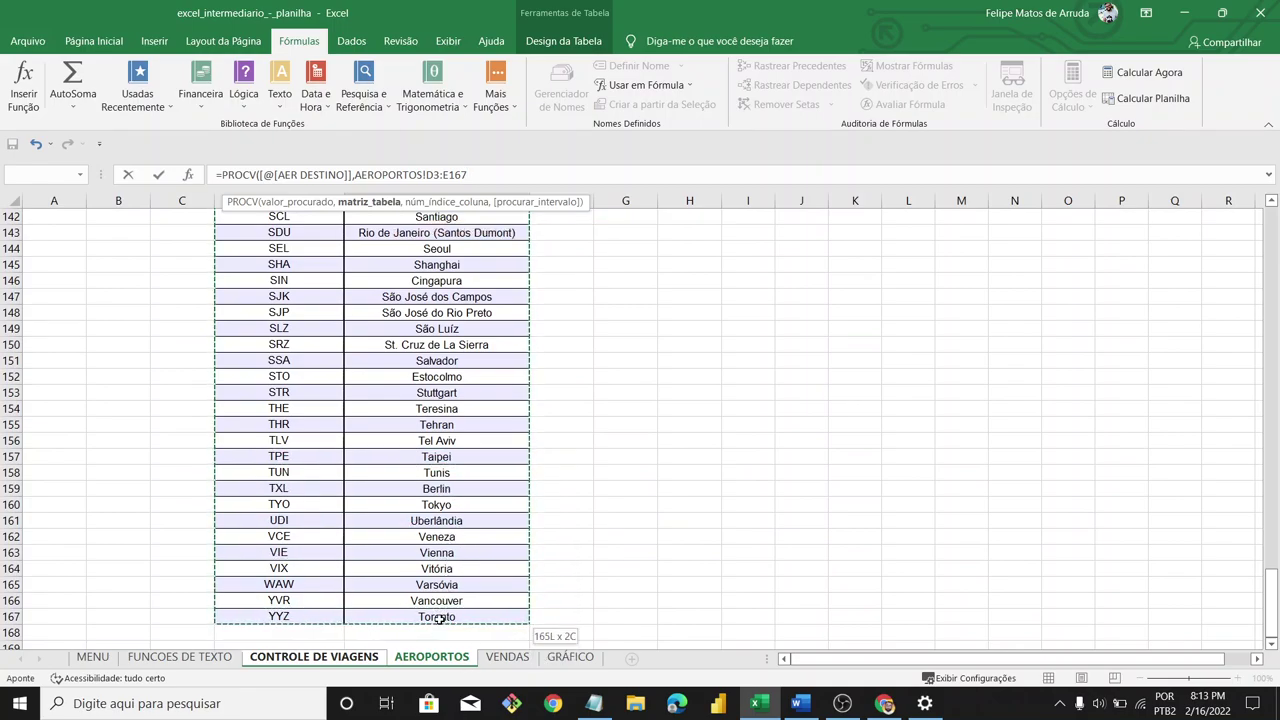
{"action": "left_click_drag", "start_coordinate": [437, 618], "coordinate": [437, 618]}
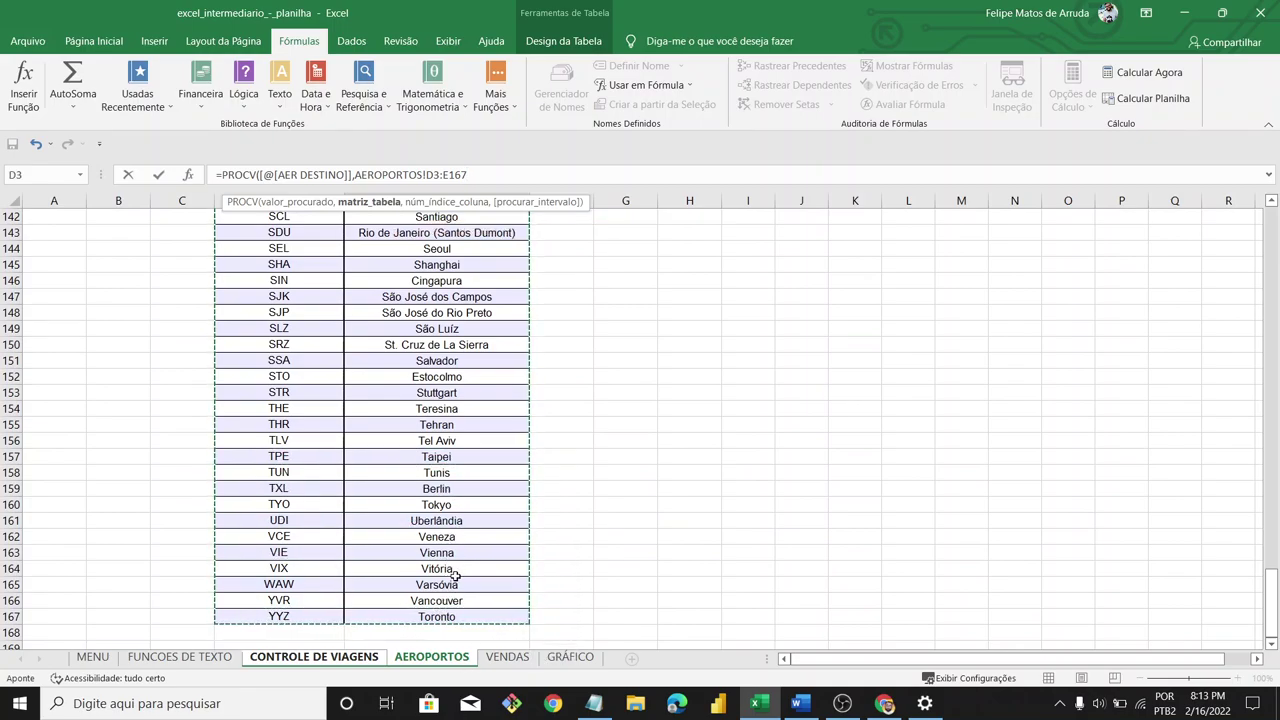
- Add the ';' separator after the range and bring the Notepad argument notes forward
{"action": "scroll", "coordinate": [465, 443], "scroll_direction": "up", "scroll_amount": 6}
{"action": "scroll", "coordinate": [465, 443], "scroll_direction": "up", "scroll_amount": 8}
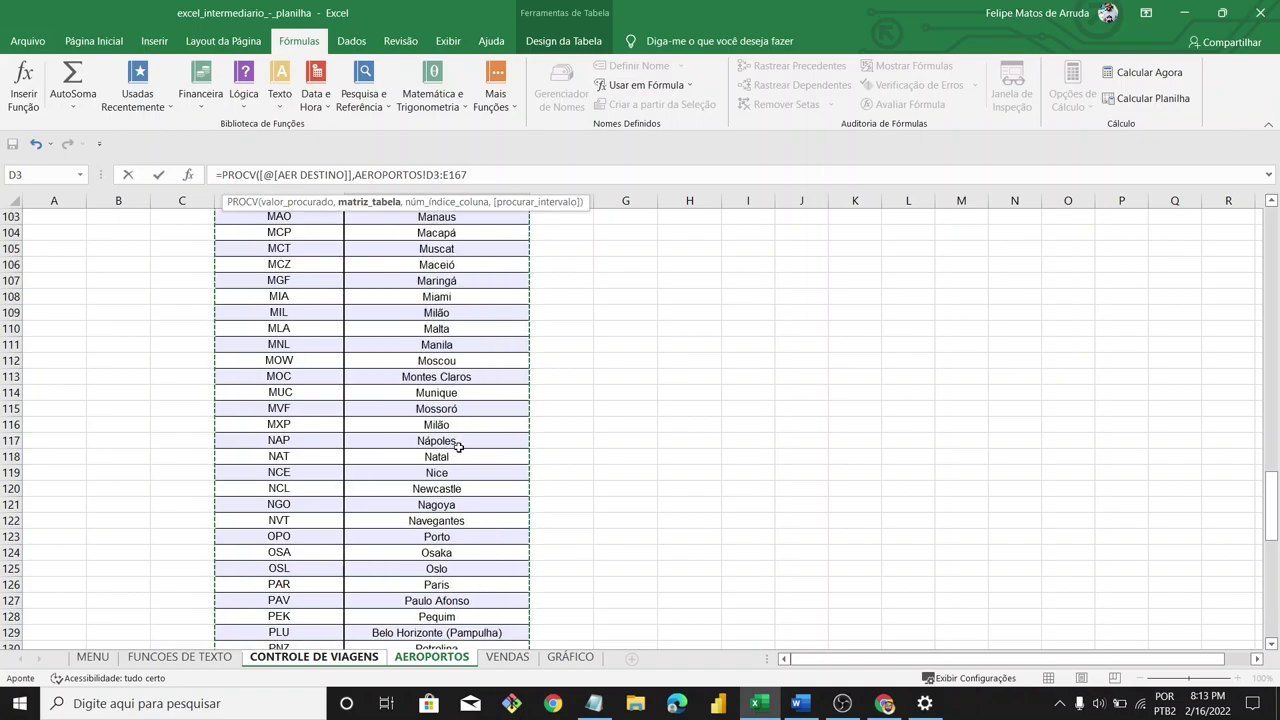
{"action": "scroll", "coordinate": [462, 445], "scroll_direction": "up", "scroll_amount": 6}
{"action": "scroll", "coordinate": [455, 445], "scroll_direction": "up", "scroll_amount": 15}
{"action": "scroll", "coordinate": [449, 444], "scroll_direction": "up", "scroll_amount": 7}
{"action": "scroll", "coordinate": [449, 444], "scroll_direction": "up", "scroll_amount": 5}
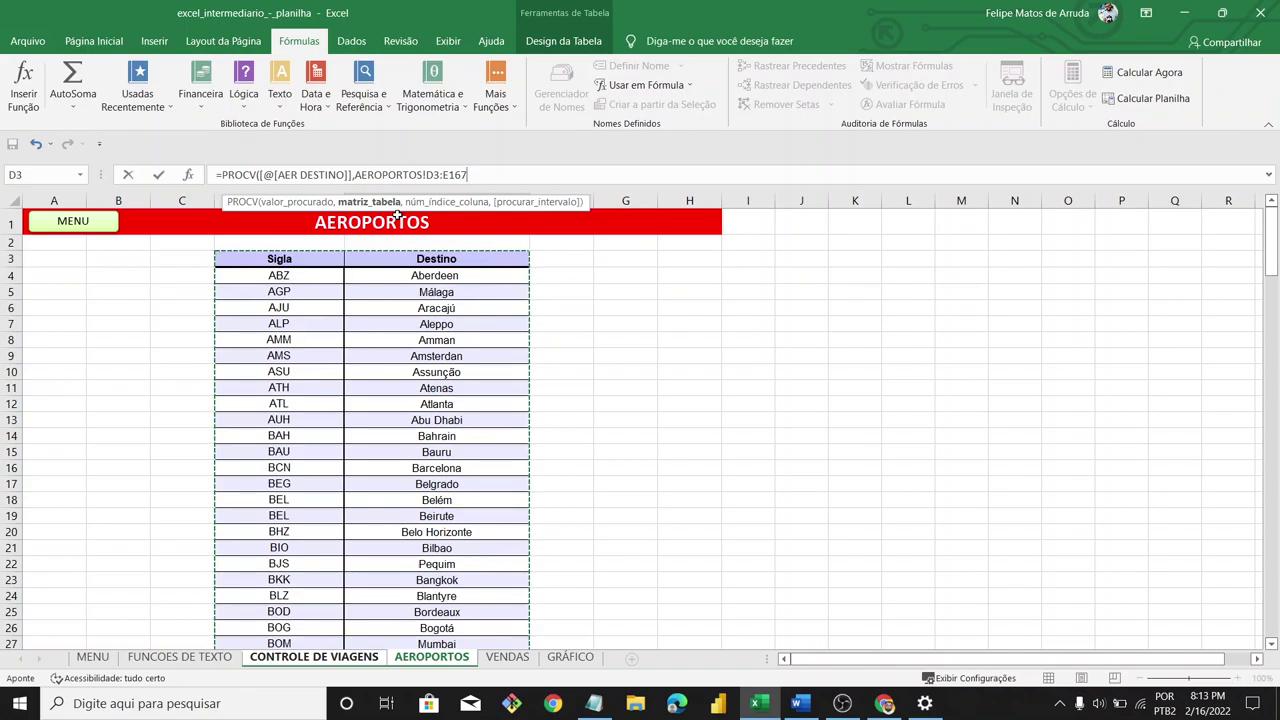
{"action": "type", "text": ";"}
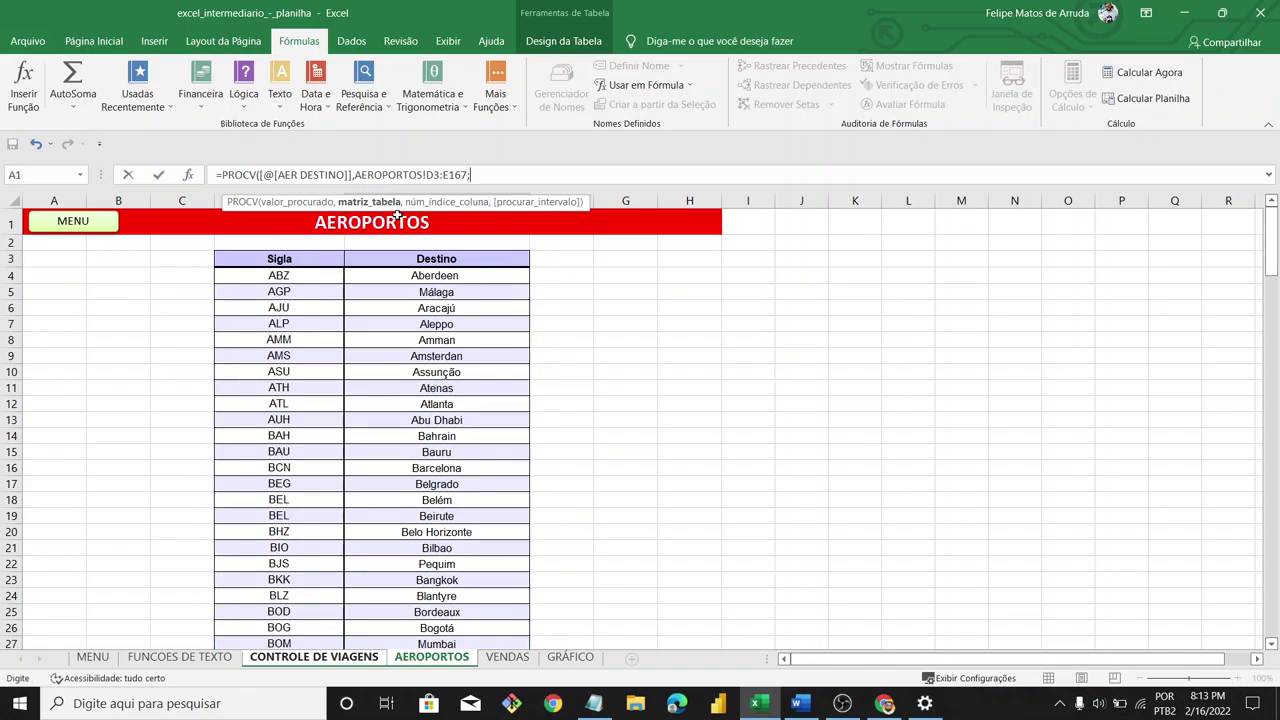
{"action": "key", "text": "alt+Tab"}
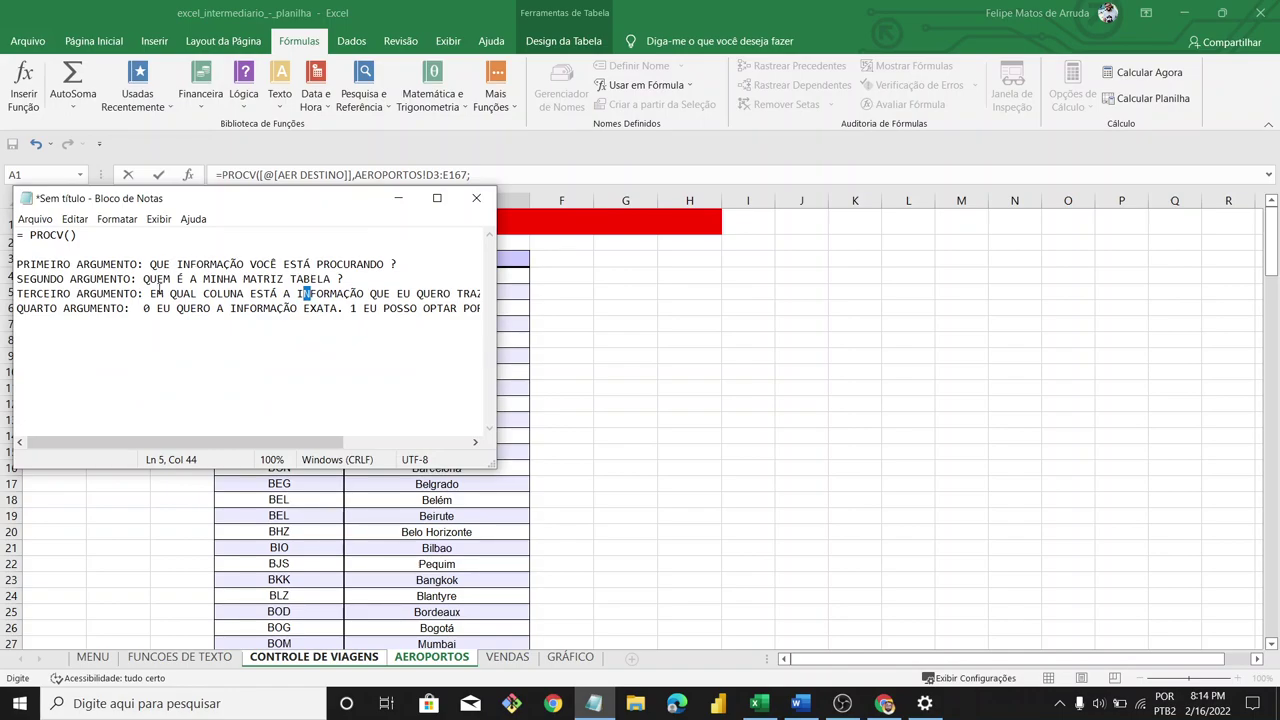
- Move the notes aside and resume the formula, replacing the stray semicolon with a comma
{"action": "left_click_drag", "start_coordinate": [212, 200], "coordinate": [848, 132]}
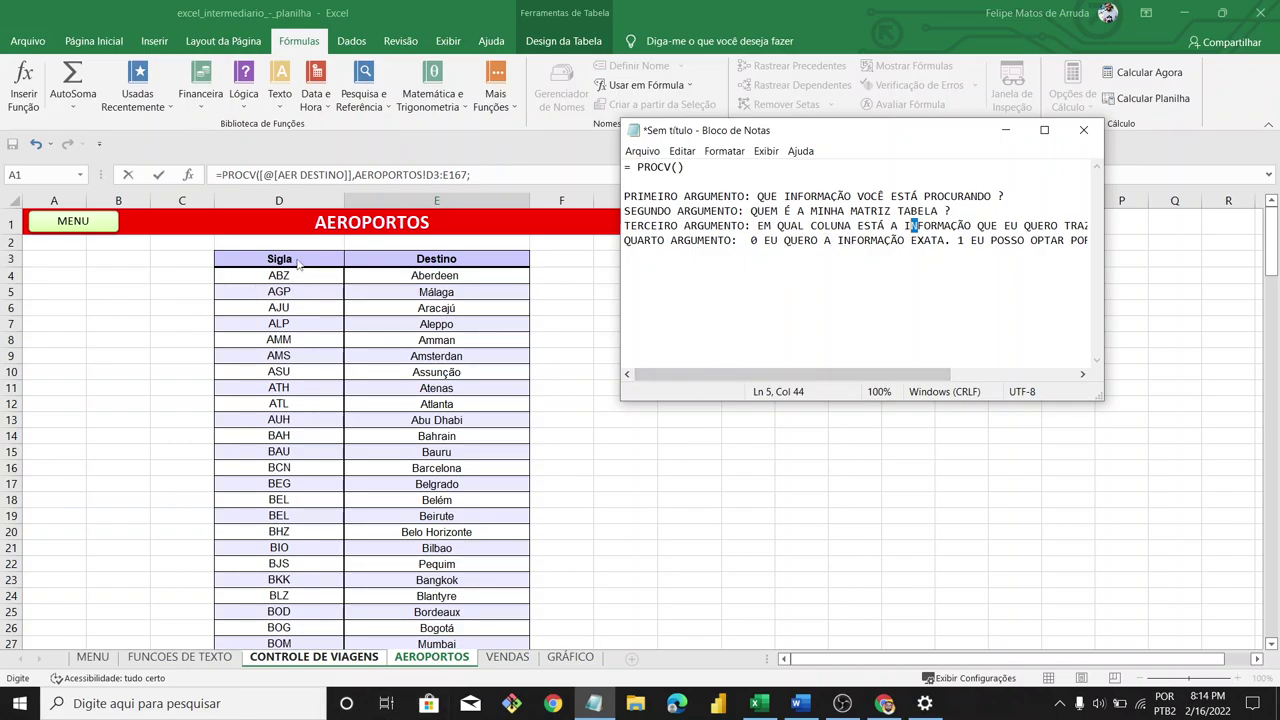
{"action": "scroll", "coordinate": [790, 356], "scroll_direction": "right", "scroll_amount": 5}
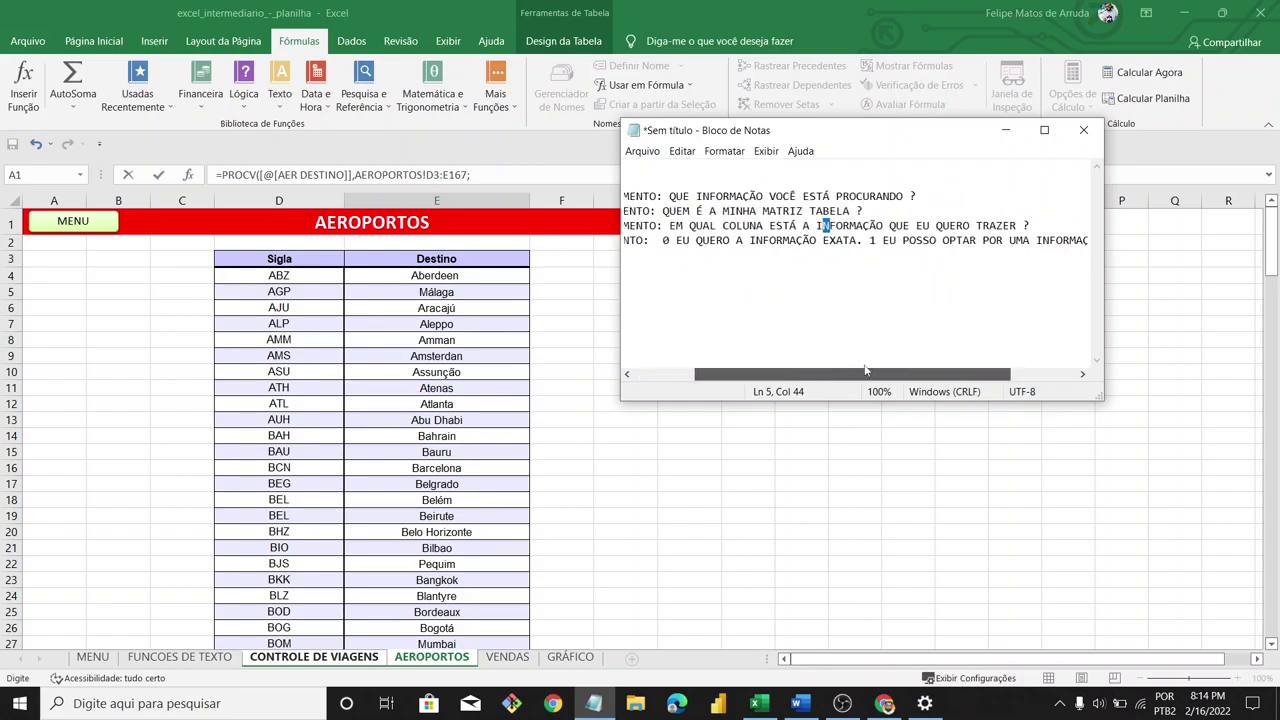
{"action": "scroll", "coordinate": [740, 355], "scroll_direction": "left", "scroll_amount": 5}
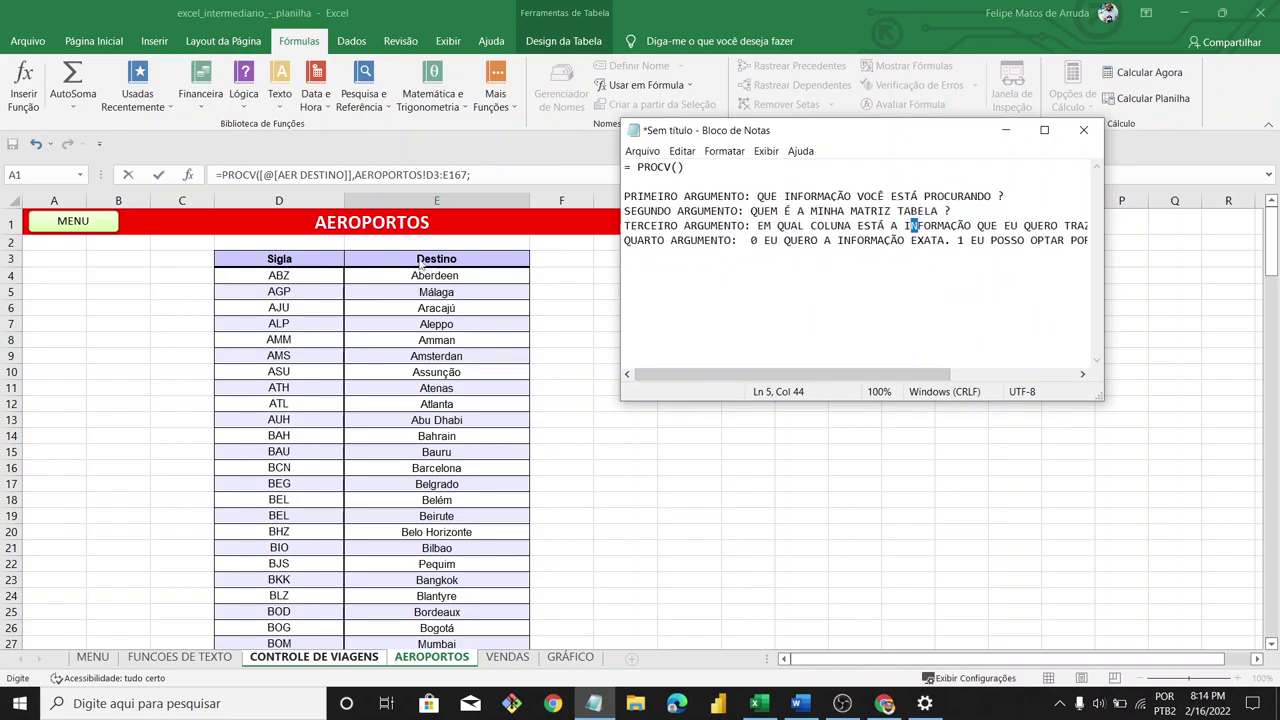
{"action": "left_click", "coordinate": [474, 176]}
{"action": "type", "text": "2"}
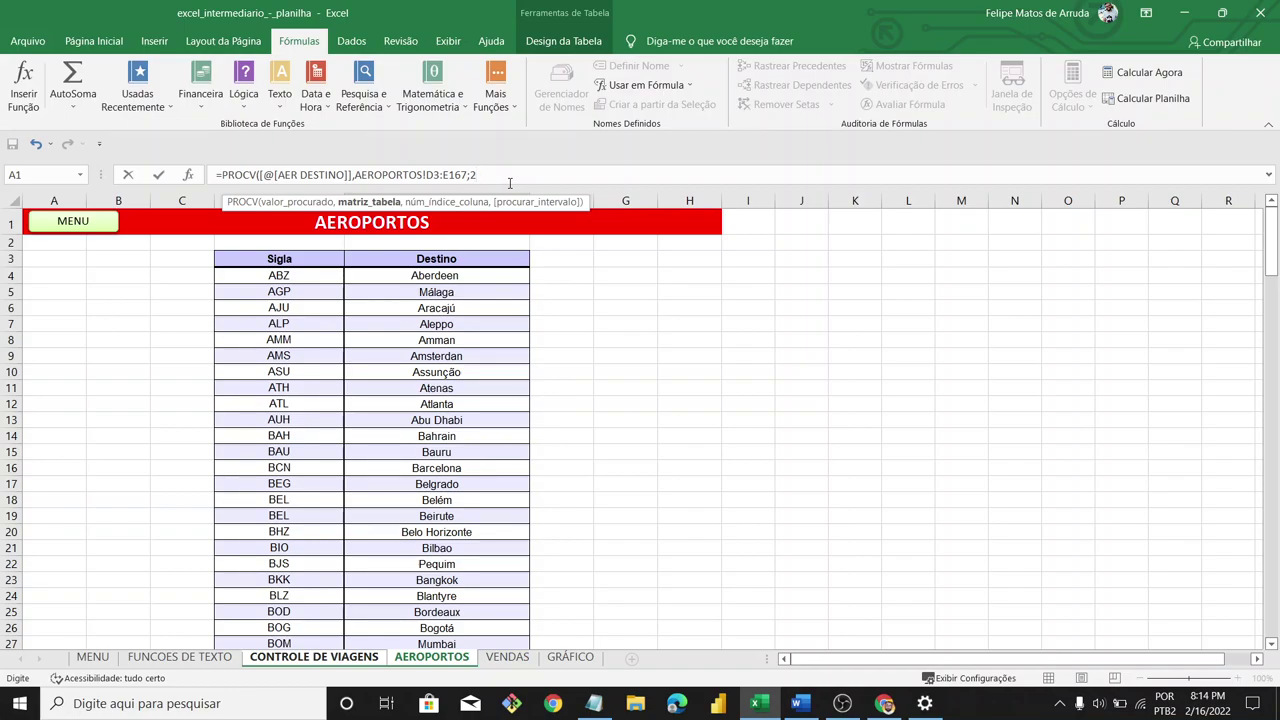
{"action": "type", "text": ";"}
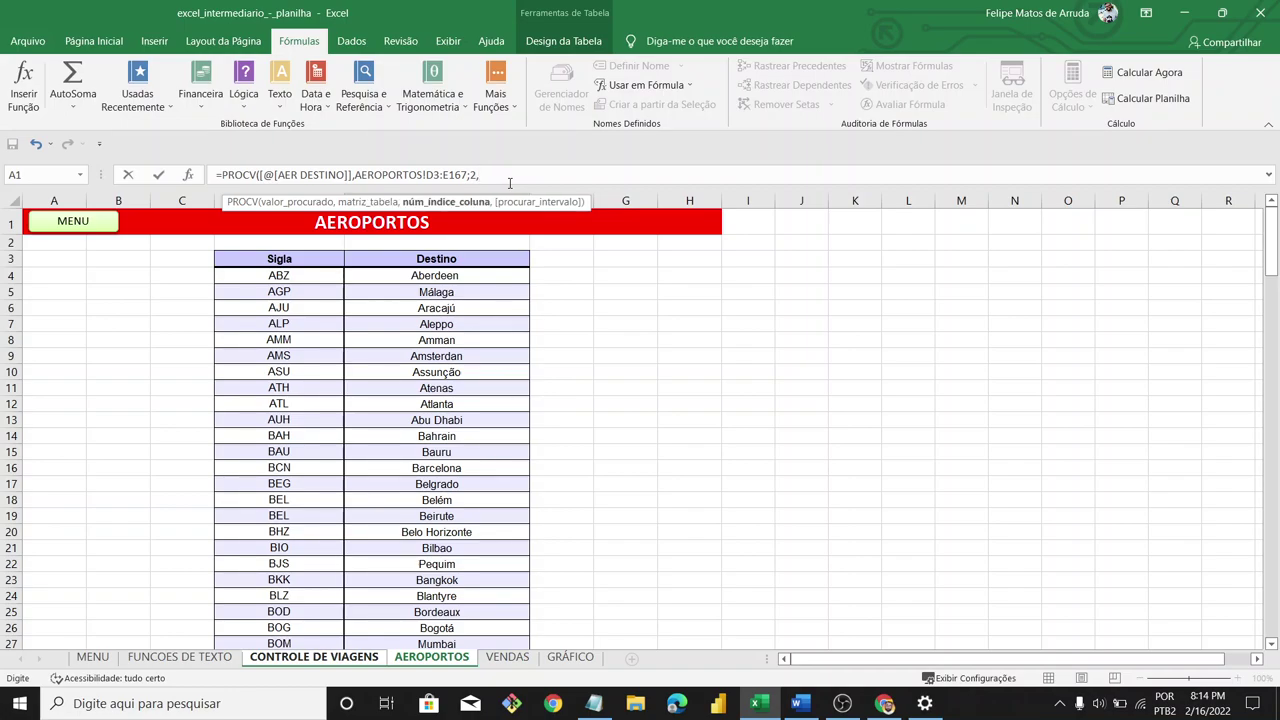
{"action": "key", "text": "BackSpace"}
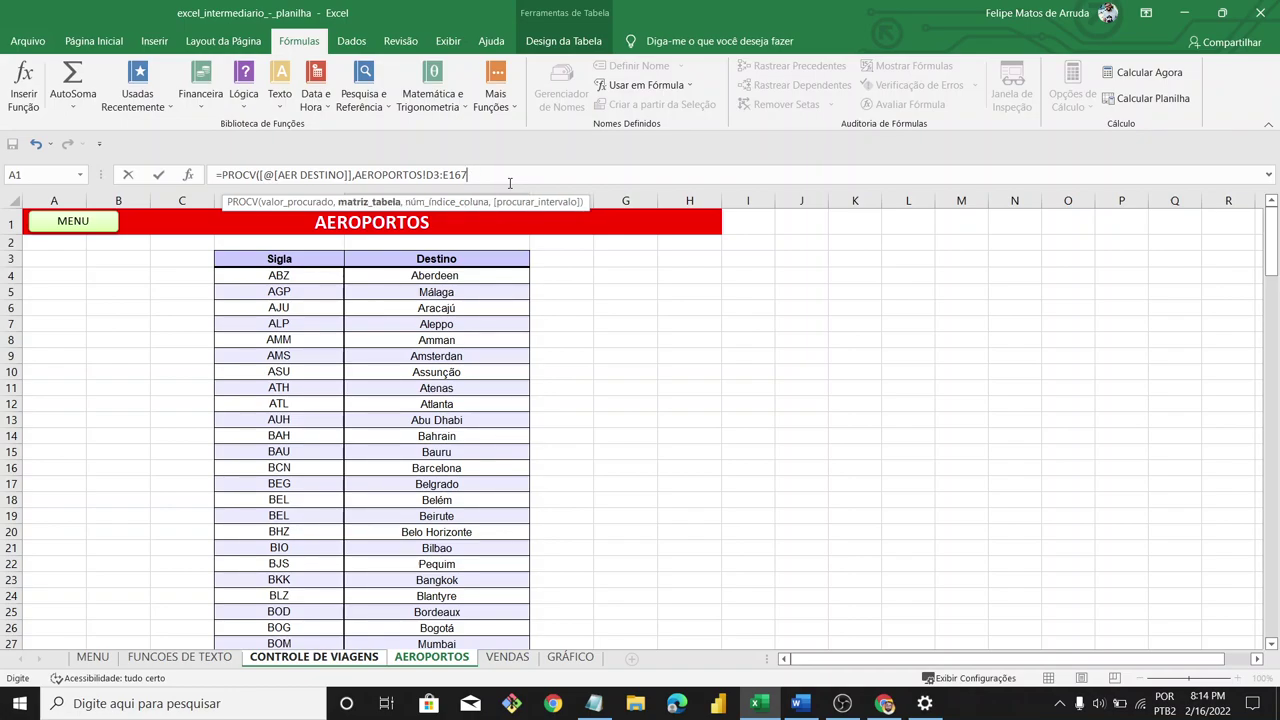
{"action": "type", "text": ",2"}
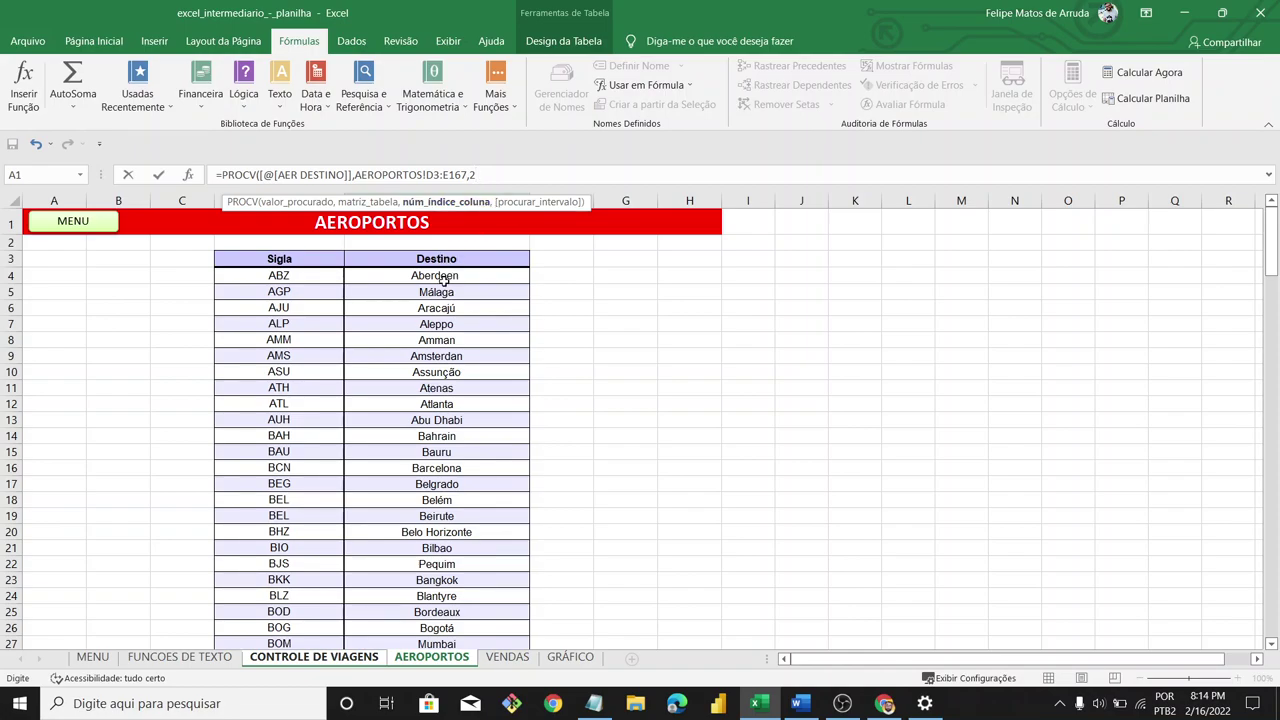
- Finish the PROCV with column 2 and FALSO exact match, filling DESTINO with destination names
{"action": "type", "text": ","}
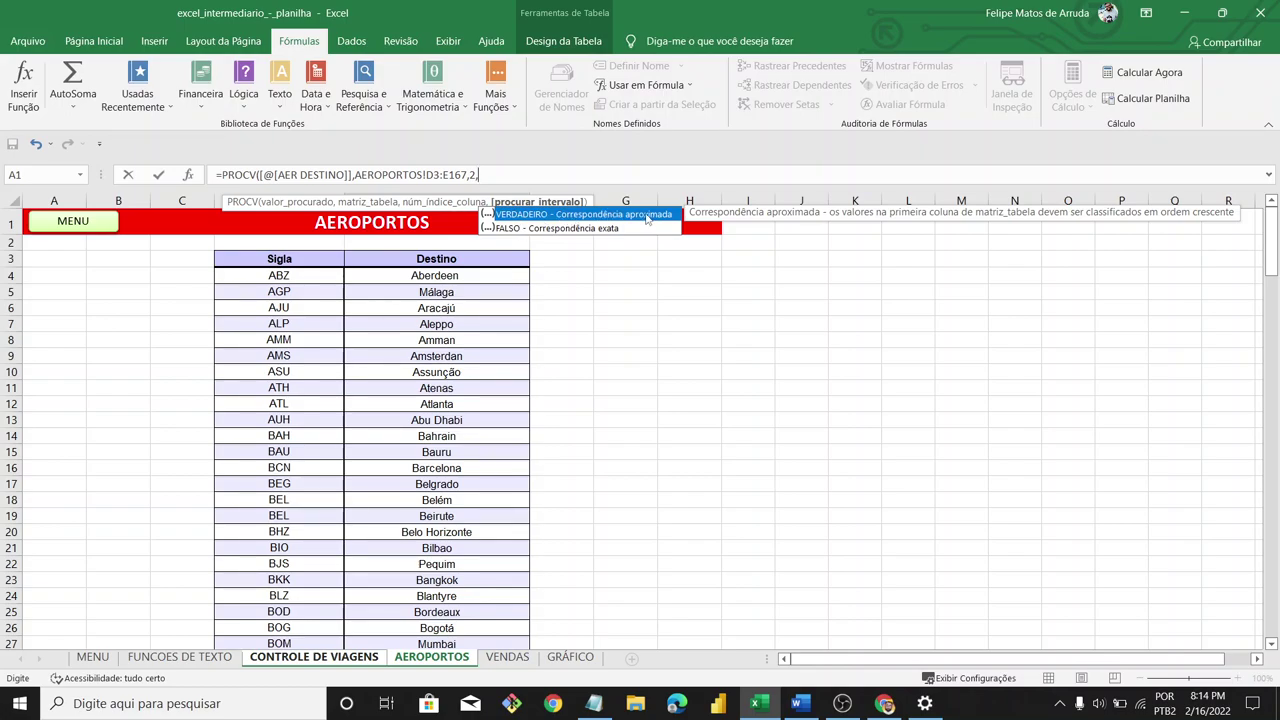
{"action": "left_click", "coordinate": [574, 230]}
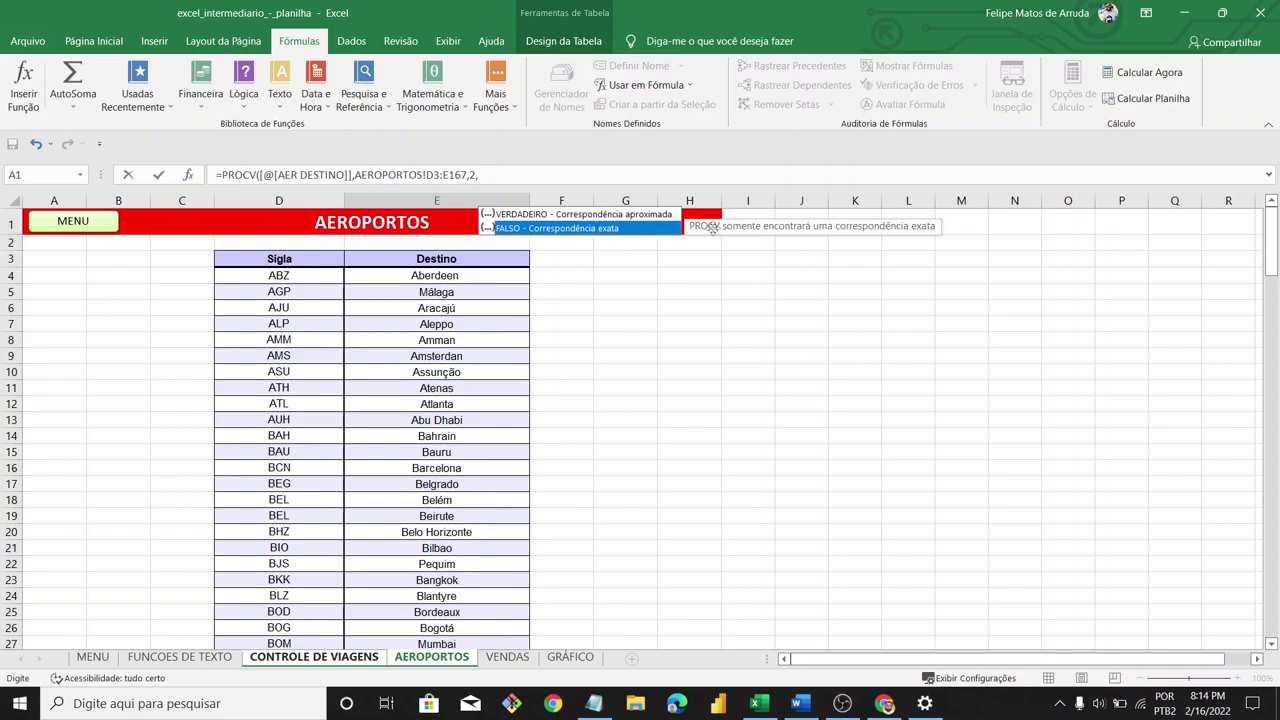
{"action": "double_click", "coordinate": [573, 232]}
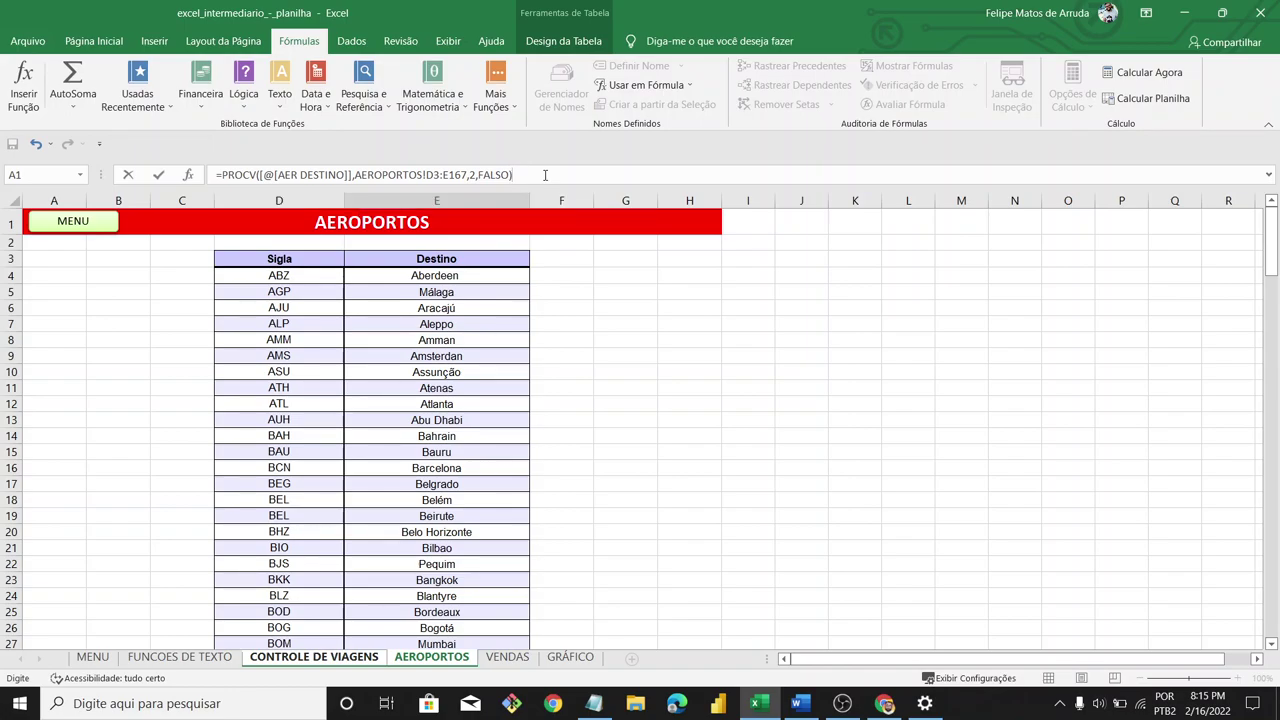
{"action": "key", "text": "Return"}
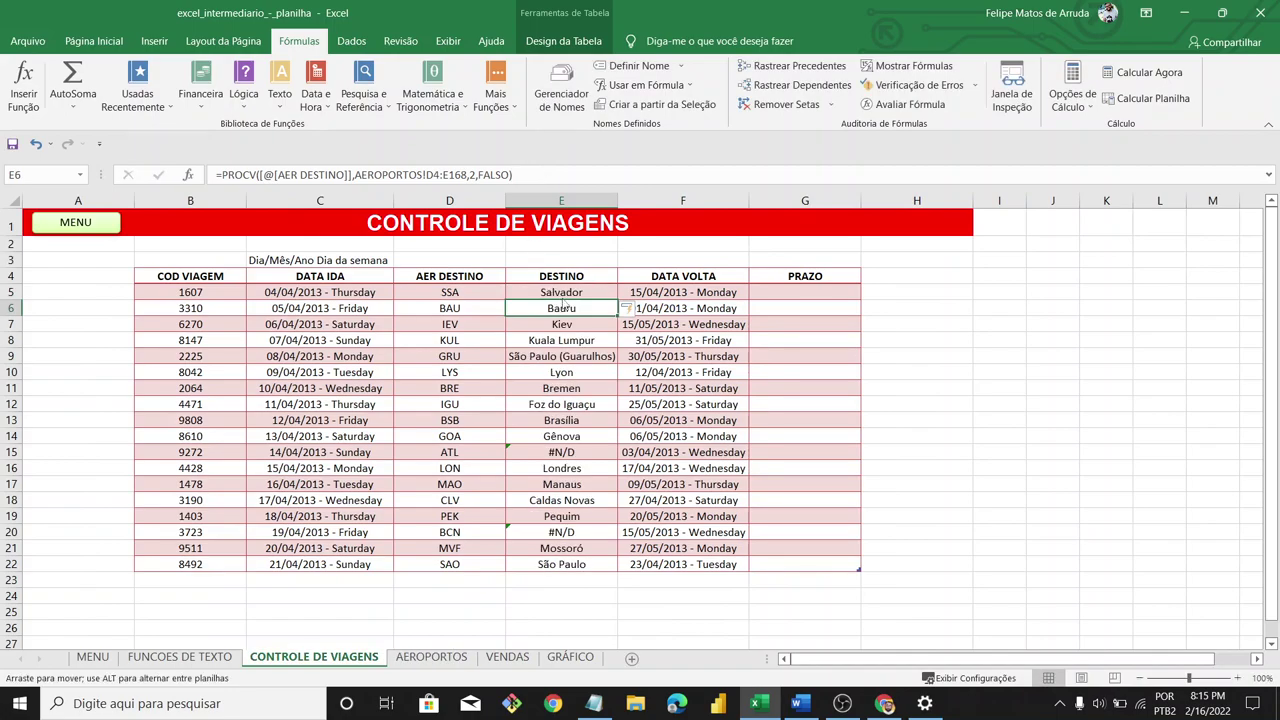
{"action": "left_click", "coordinate": [555, 292]}
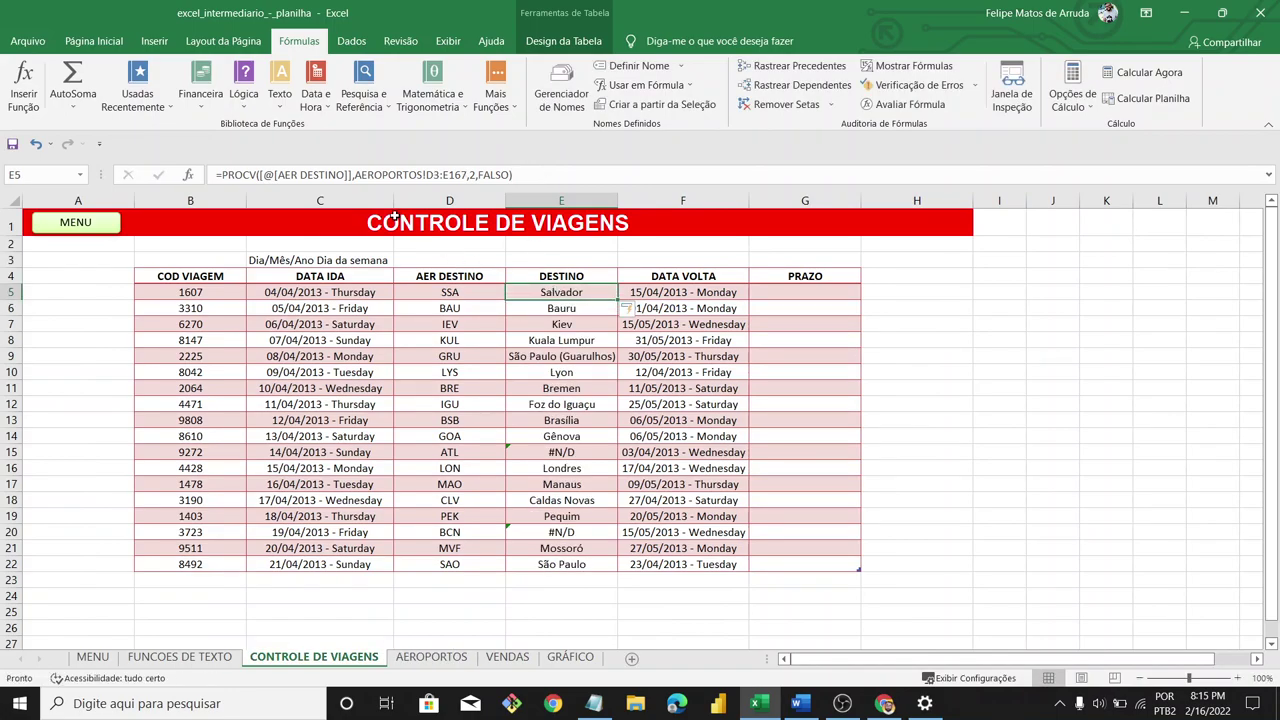
{"action": "left_click", "coordinate": [457, 293]}
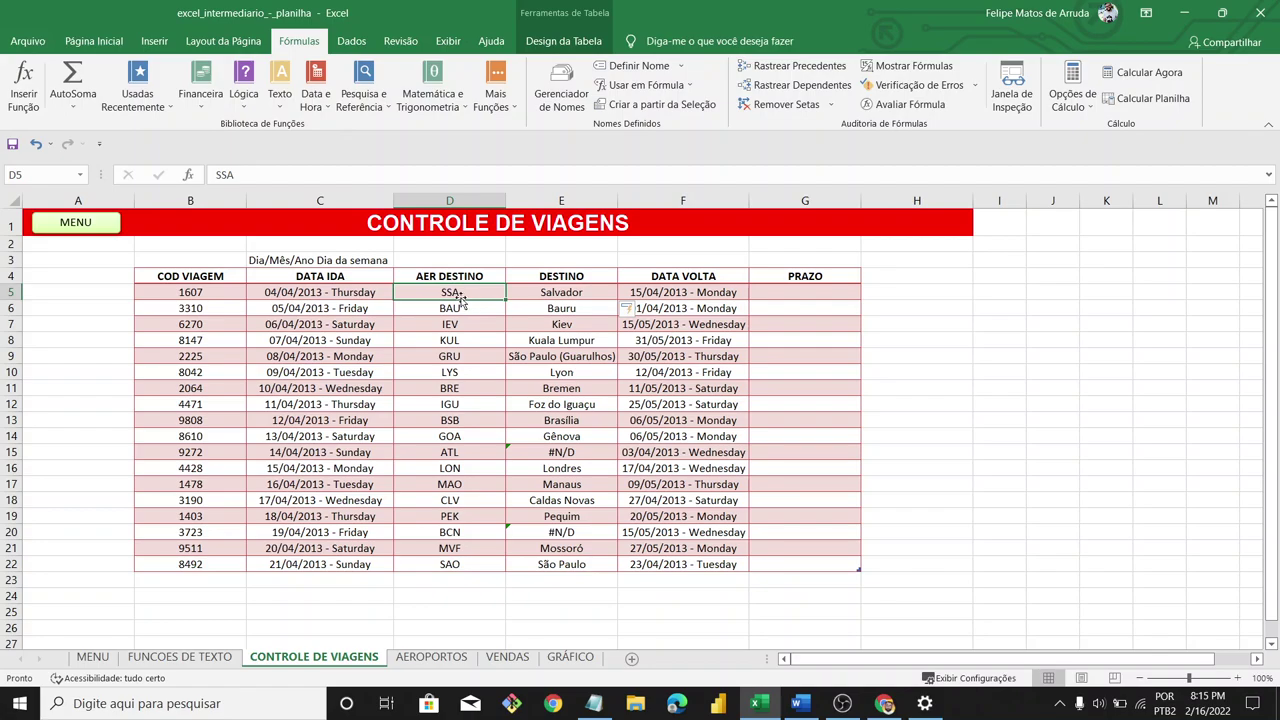
{"action": "left_click", "coordinate": [431, 657]}
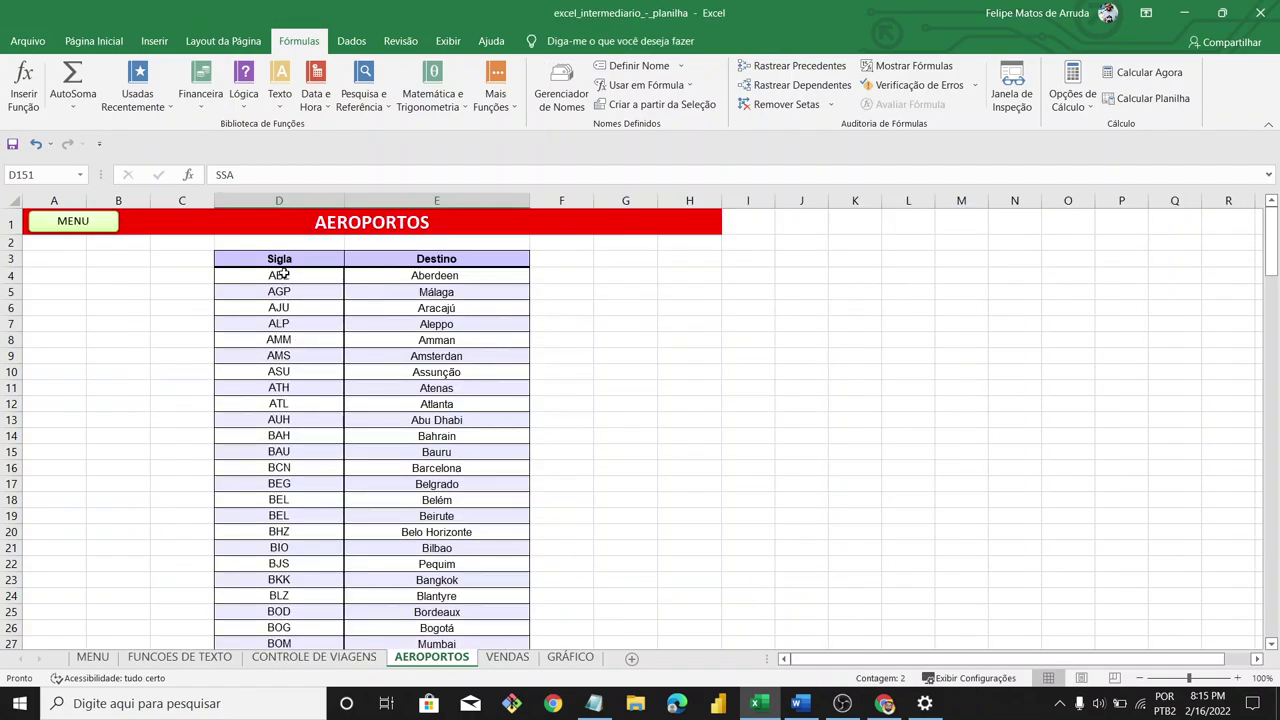
{"action": "mouse_move", "coordinate": [279, 275]}
{"action": "left_mouse_down"}
{"action": "mouse_move", "coordinate": [280, 530]}
{"action": "mouse_move", "coordinate": [310, 540]}
{"action": "left_mouse_up"}
{"action": "scroll", "coordinate": [309, 533], "scroll_direction": "down", "scroll_amount": 18}
{"action": "left_click", "coordinate": [689, 493]}
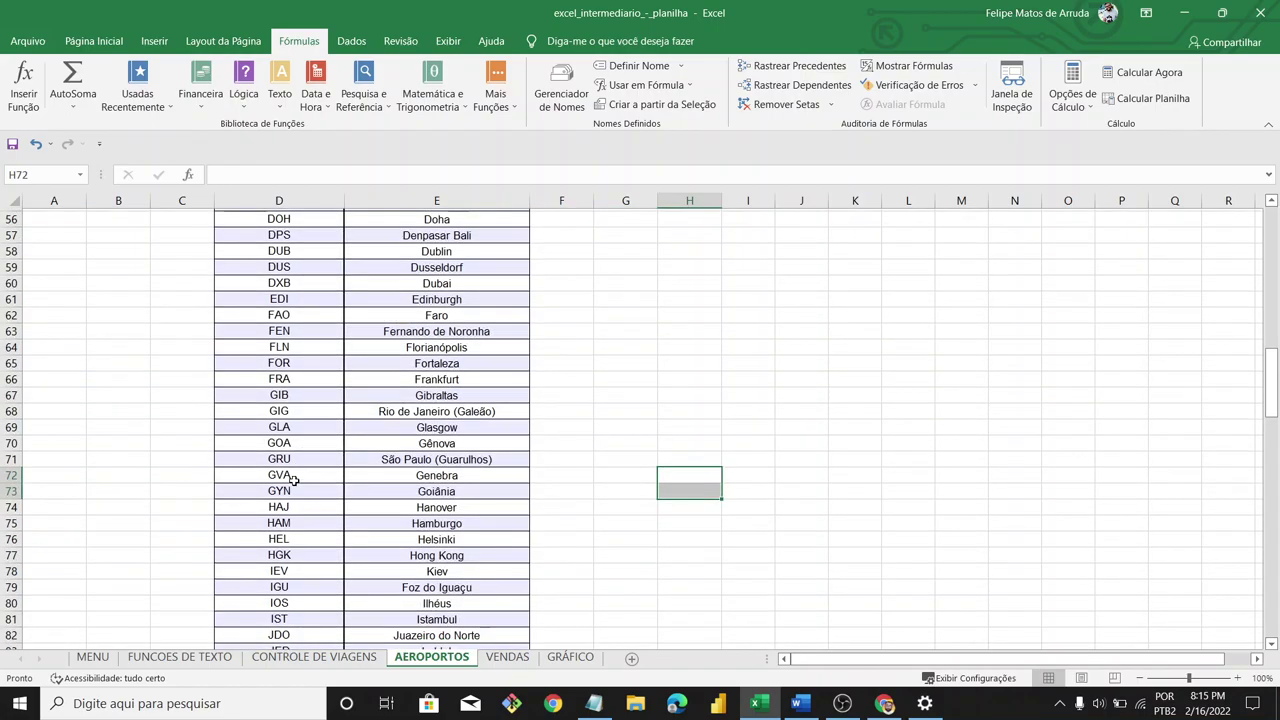
{"action": "scroll", "coordinate": [320, 490], "scroll_direction": "down", "scroll_amount": 20}
{"action": "scroll", "coordinate": [301, 499], "scroll_direction": "down", "scroll_amount": 2}
{"action": "scroll", "coordinate": [301, 499], "scroll_direction": "up", "scroll_amount": 2}
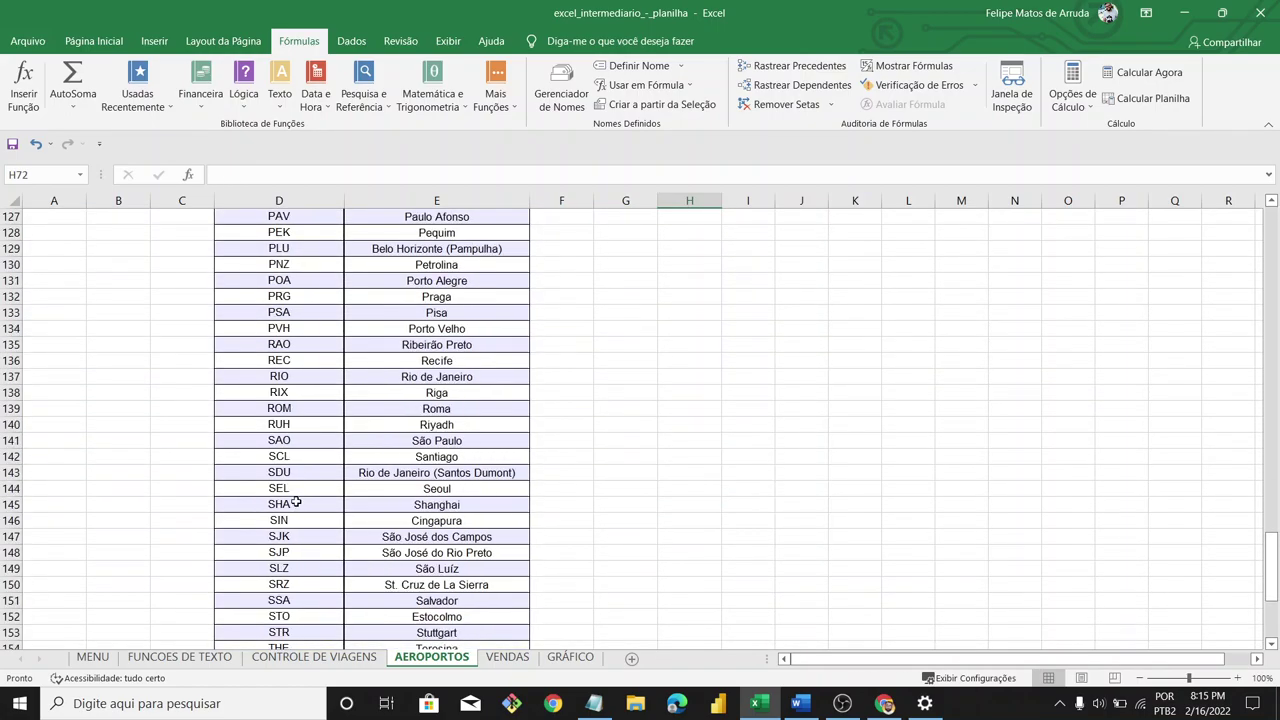
{"action": "scroll", "coordinate": [302, 480], "scroll_direction": "down", "scroll_amount": 1}
{"action": "scroll", "coordinate": [303, 439], "scroll_direction": "down", "scroll_amount": 2}
{"action": "scroll", "coordinate": [306, 489], "scroll_direction": "up", "scroll_amount": 1}
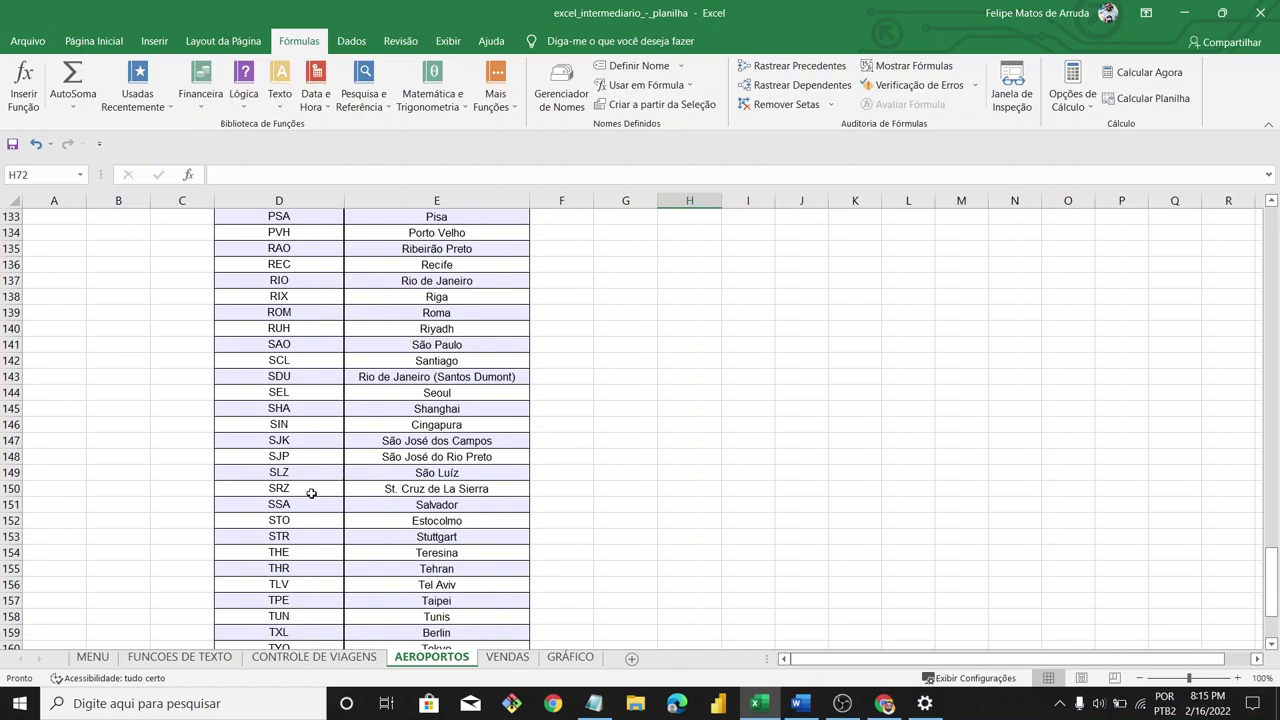
{"action": "left_click", "coordinate": [287, 506]}
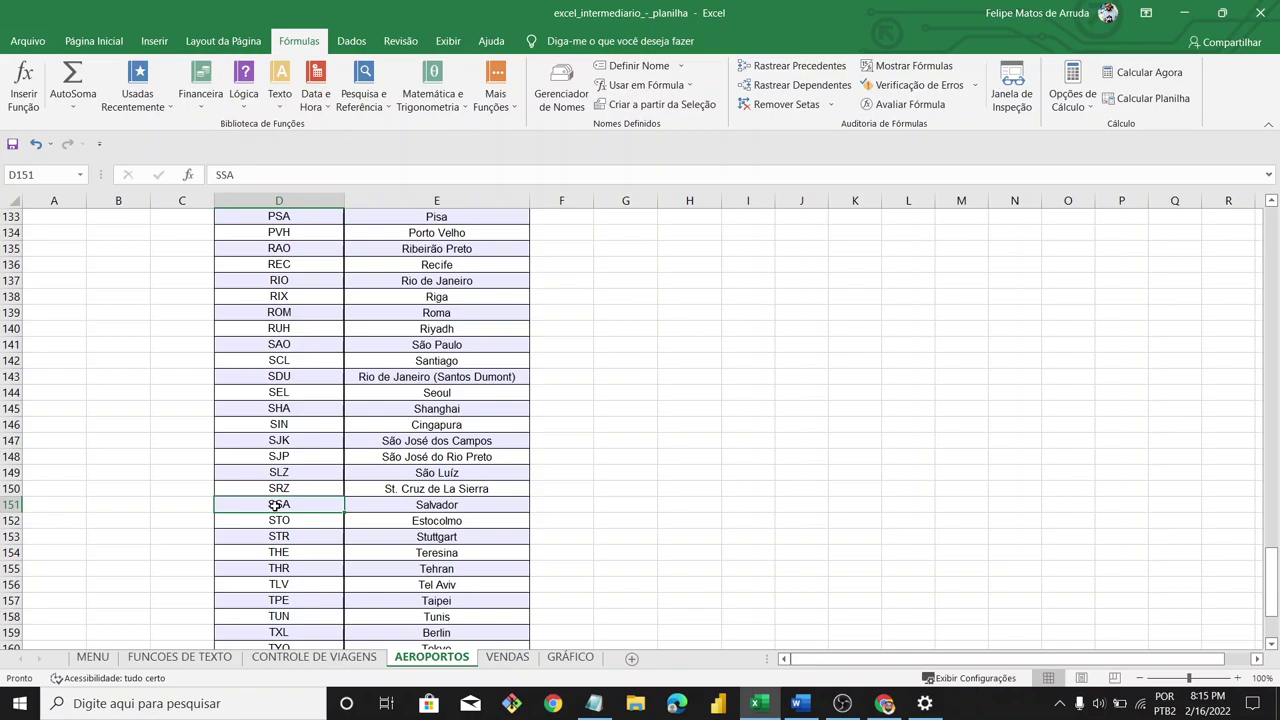
{"action": "left_click", "coordinate": [428, 508]}
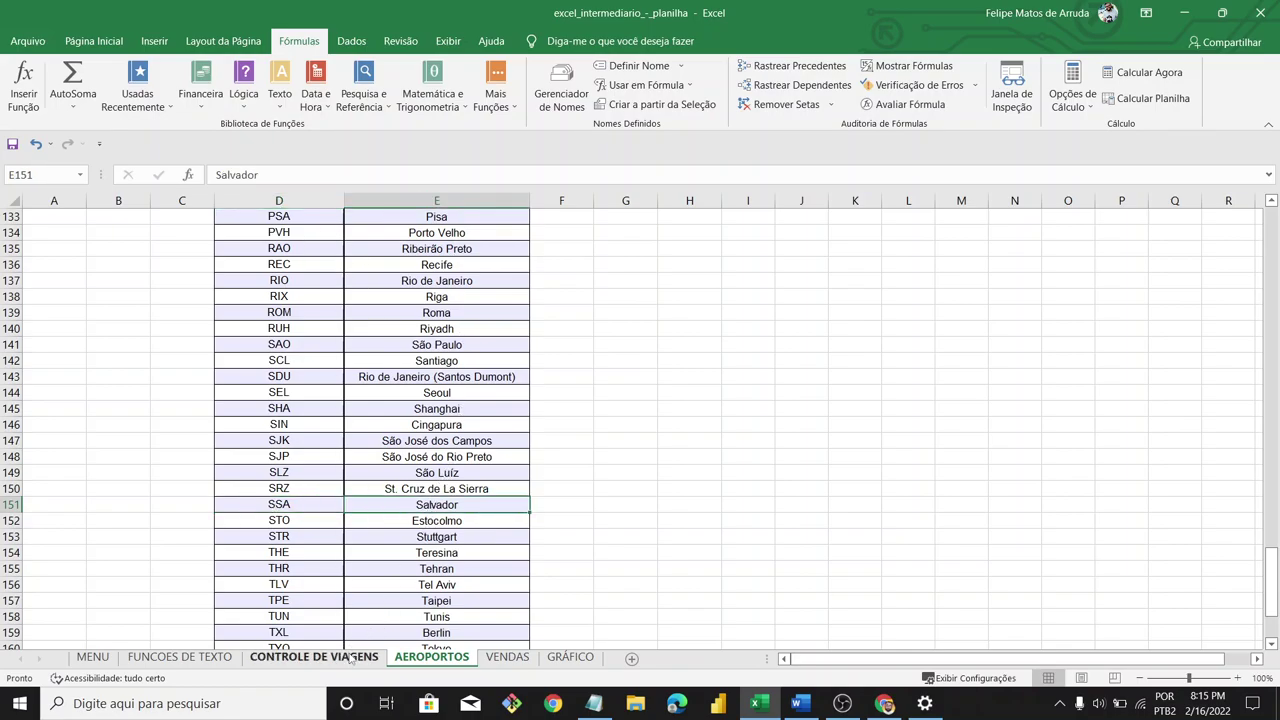
{"action": "left_click", "coordinate": [314, 657]}
{"action": "left_click", "coordinate": [576, 292]}
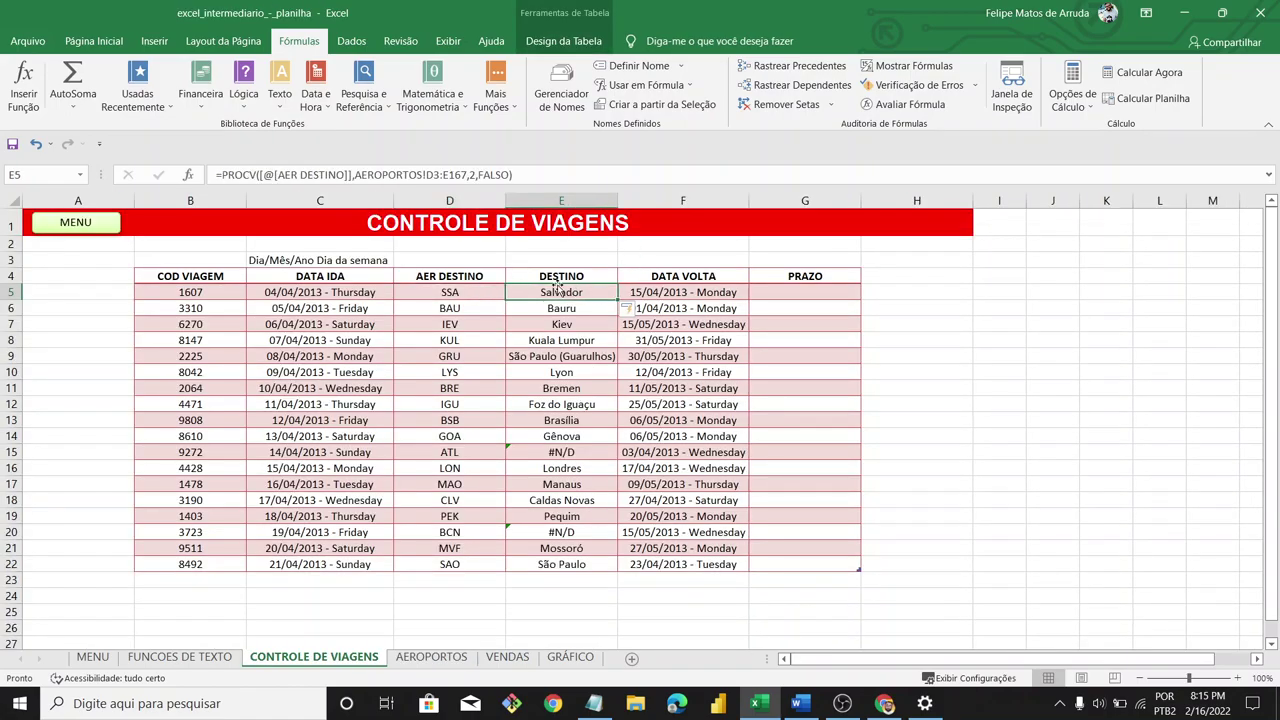
{"action": "left_click", "coordinate": [483, 175]}
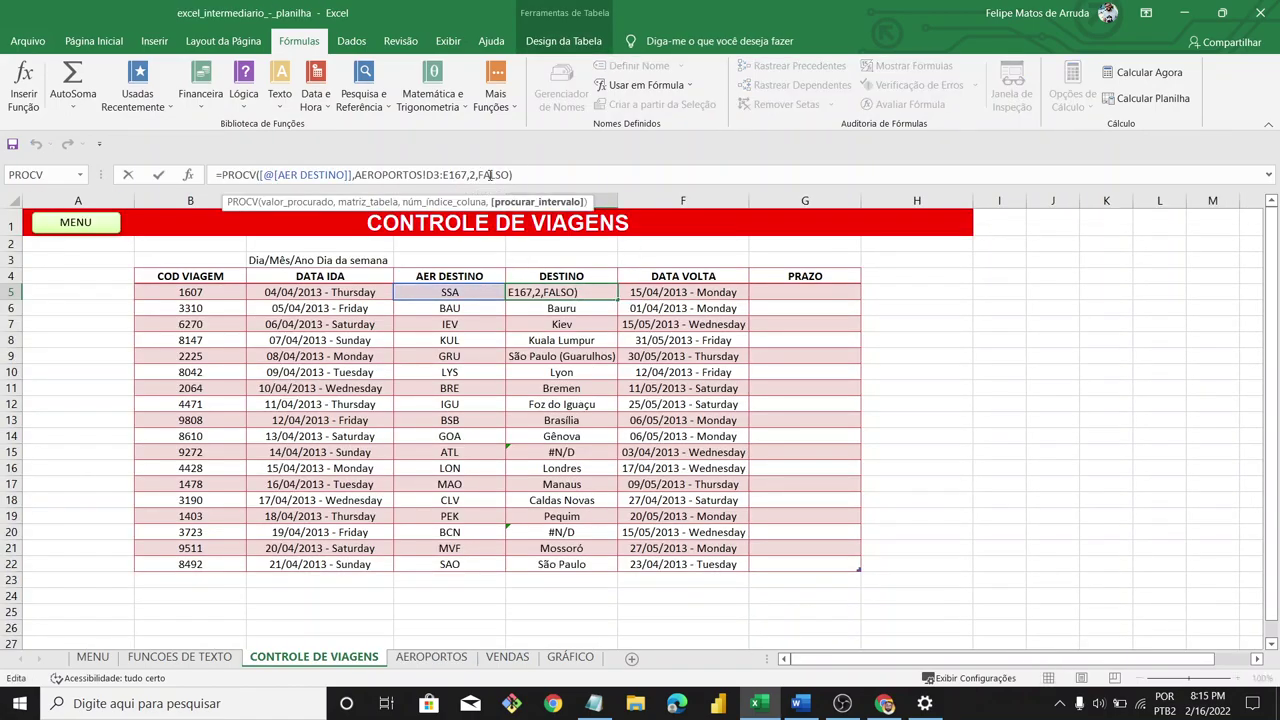
{"action": "left_click", "coordinate": [557, 292]}
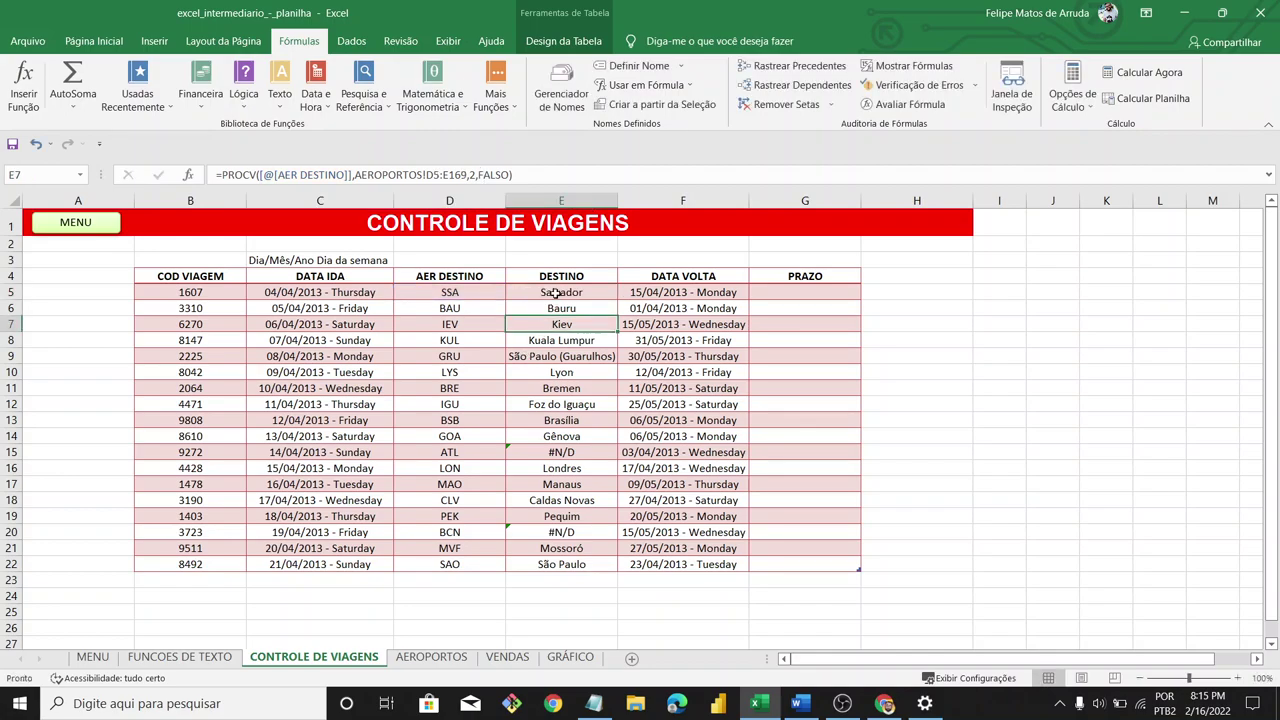
{"action": "left_click", "coordinate": [562, 308]}
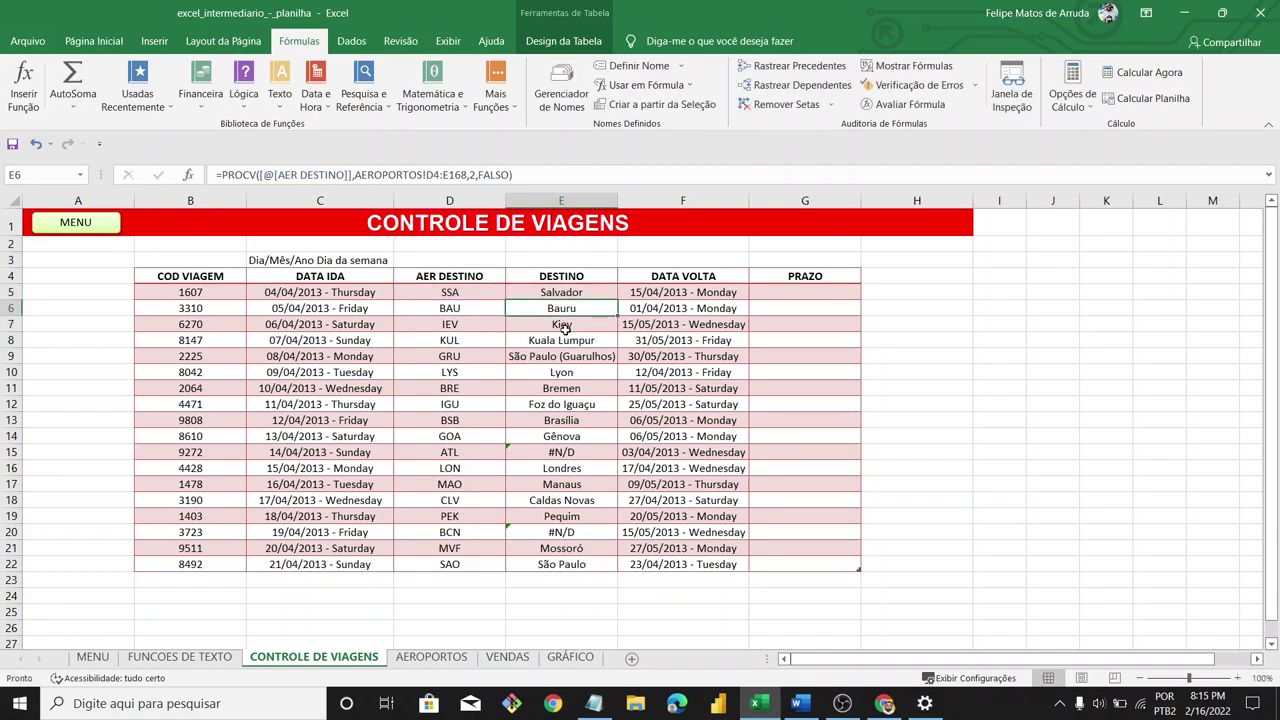
{"action": "left_click", "coordinate": [565, 340]}
{"action": "left_click", "coordinate": [565, 356]}
{"action": "left_click", "coordinate": [564, 372]}
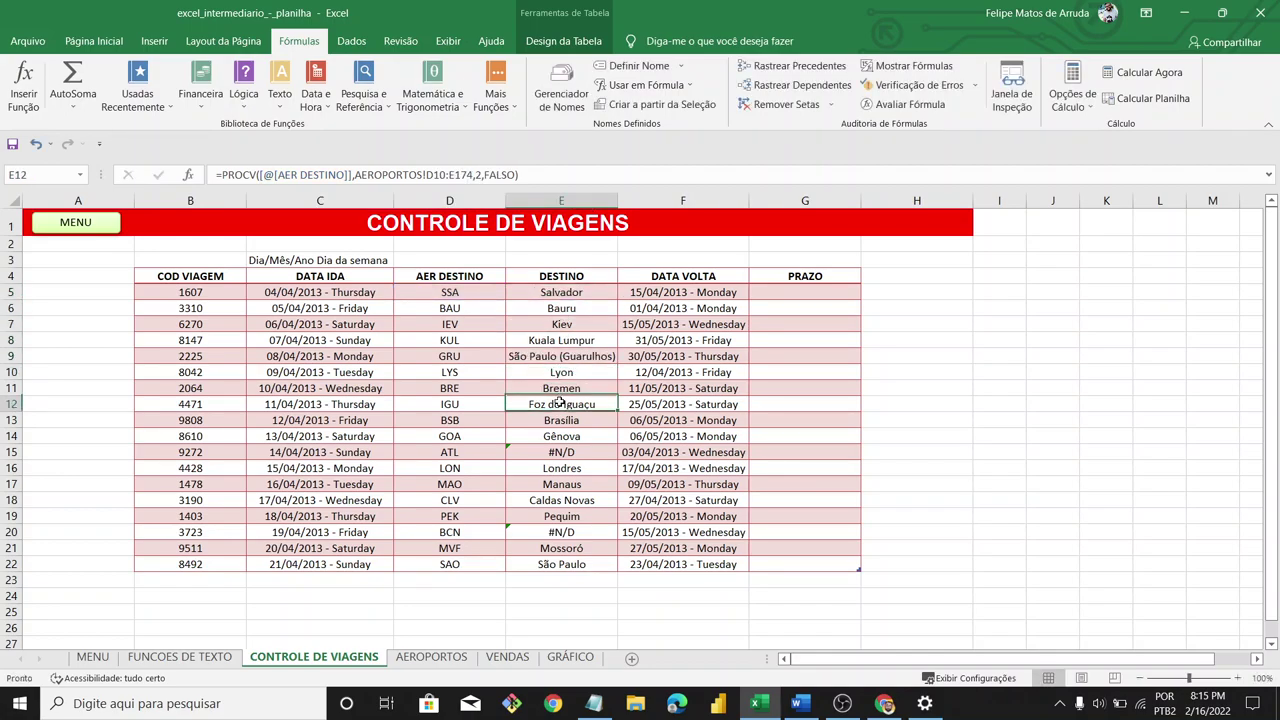
{"action": "left_click", "coordinate": [563, 404]}
{"action": "left_click", "coordinate": [557, 452]}
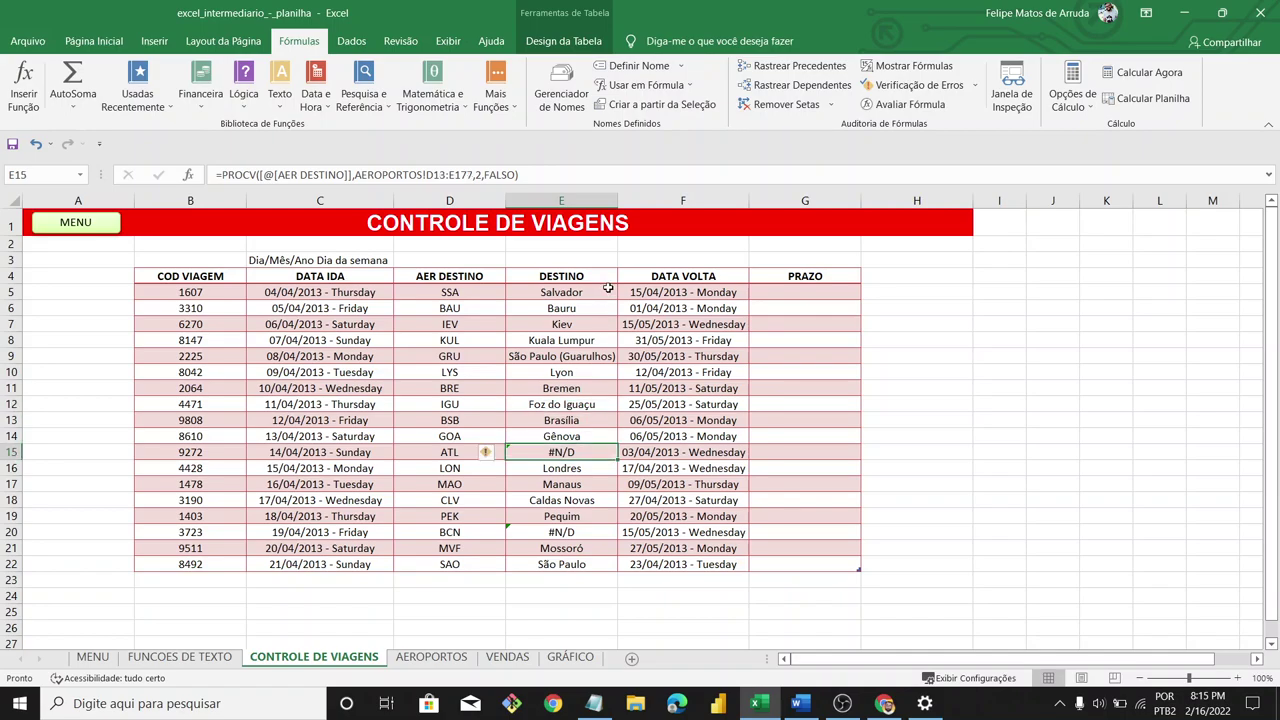
{"action": "double_click", "coordinate": [620, 204]}
{"action": "left_click", "coordinate": [457, 452]}
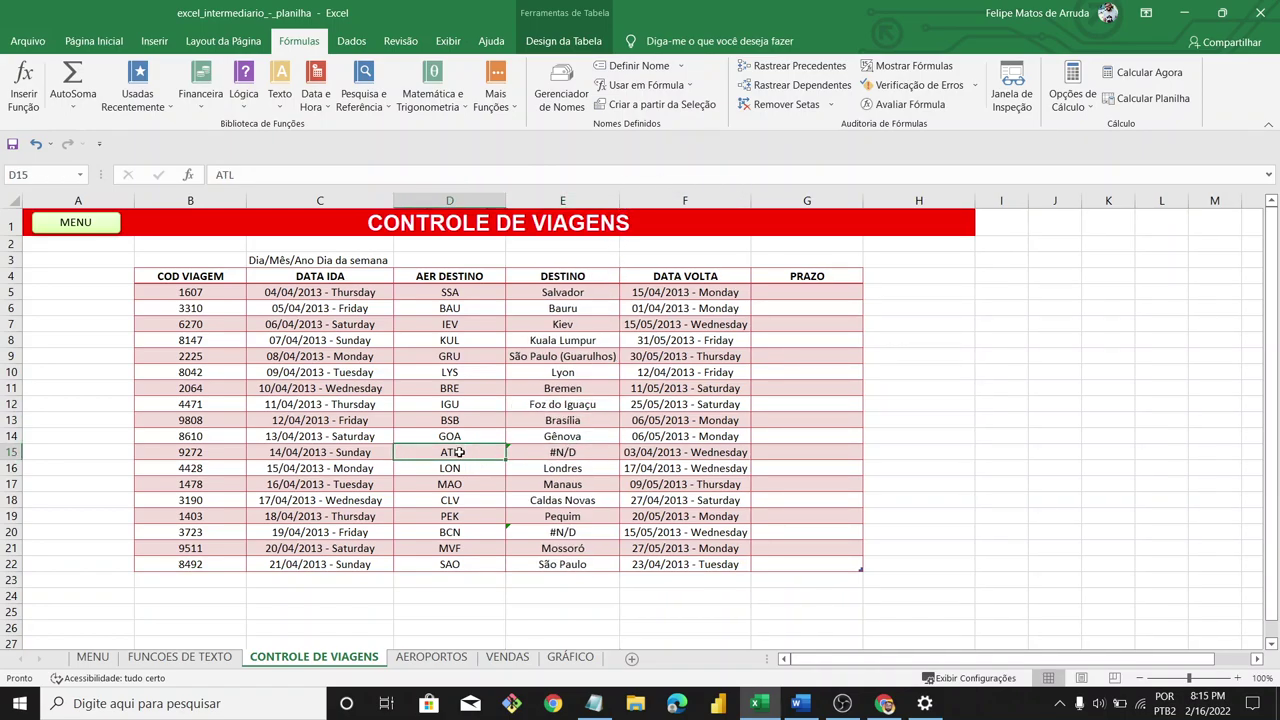
{"action": "left_click", "coordinate": [456, 533]}
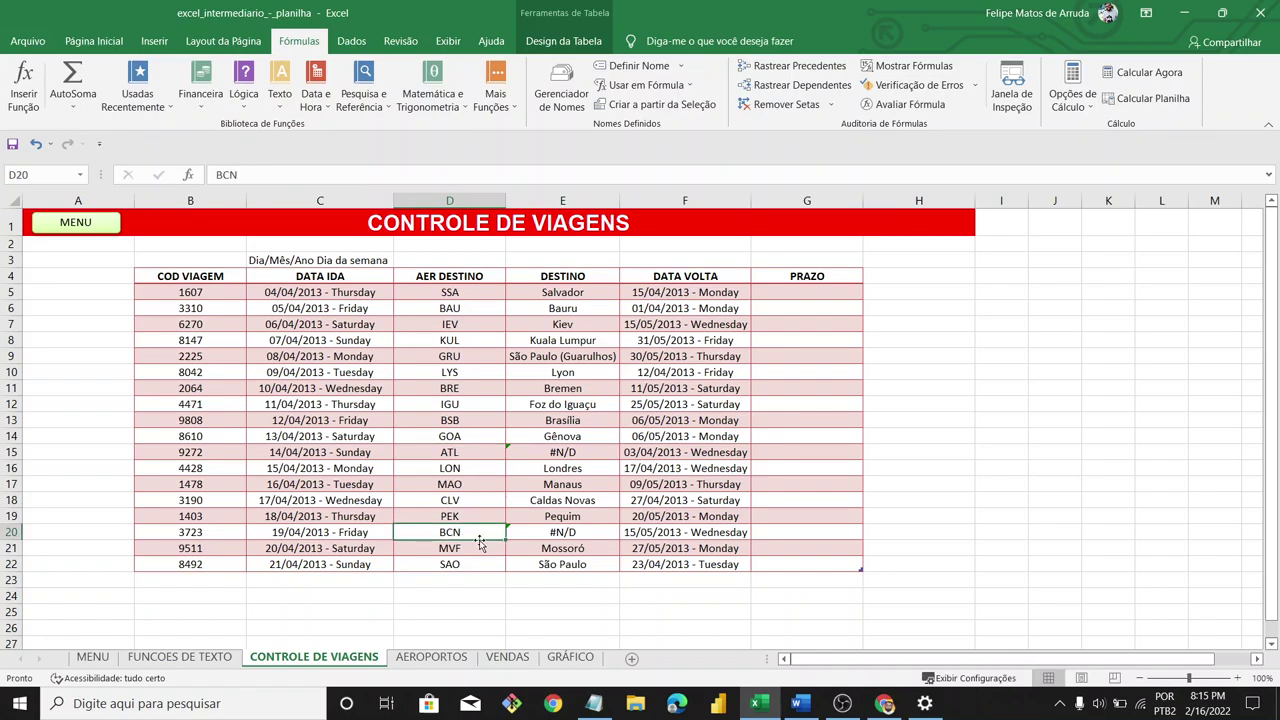
{"action": "left_click", "coordinate": [553, 534]}
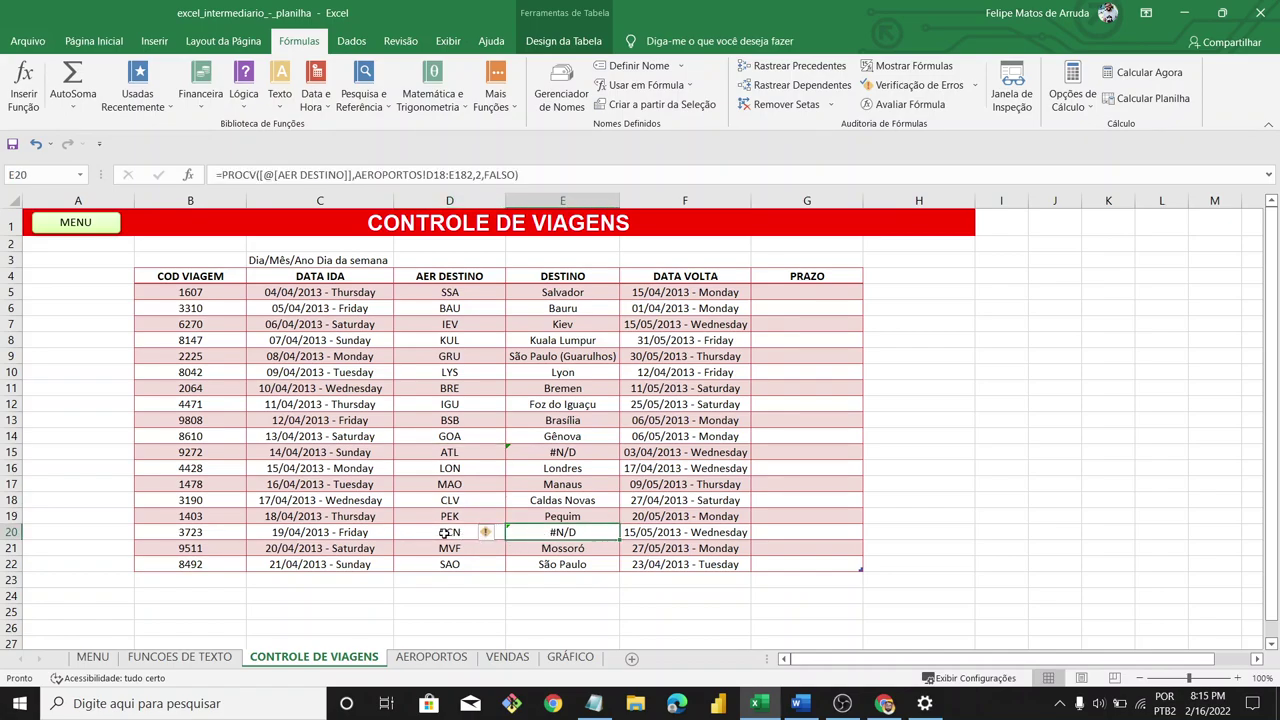
{"action": "left_click", "coordinate": [430, 660]}
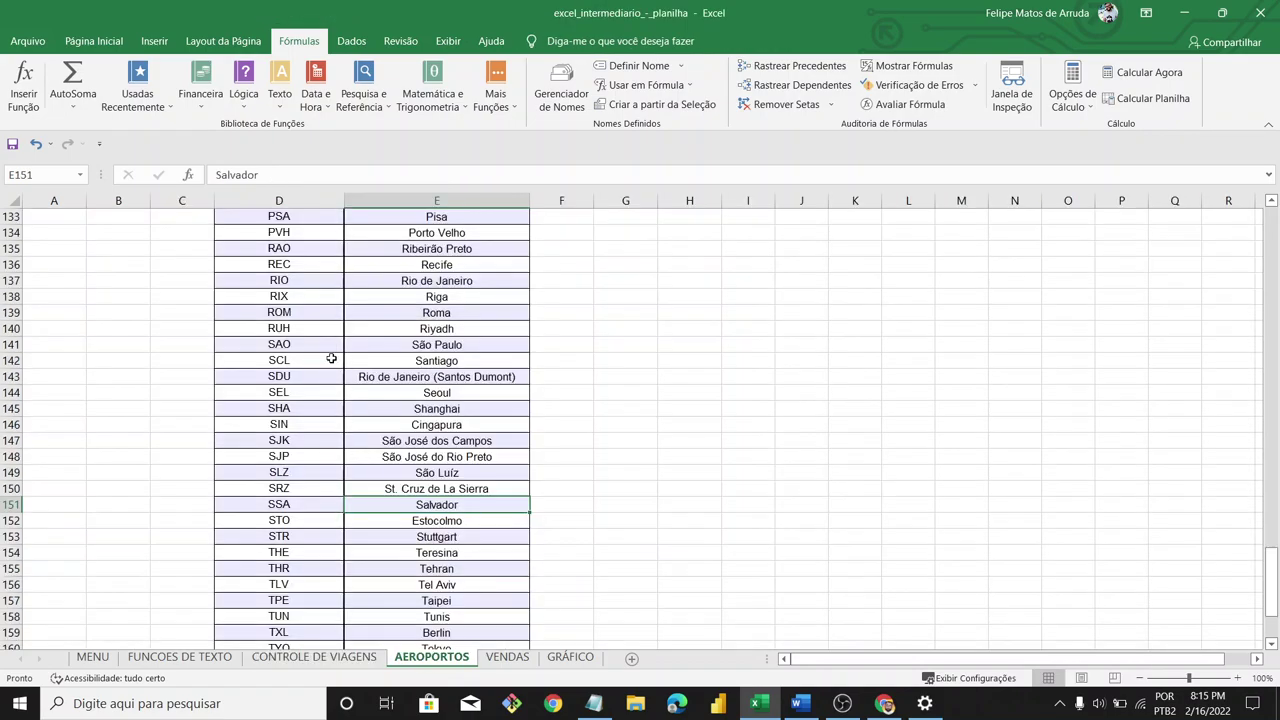
{"action": "scroll", "coordinate": [335, 440], "scroll_direction": "up", "scroll_amount": 9}
{"action": "scroll", "coordinate": [327, 466], "scroll_direction": "up", "scroll_amount": 20}
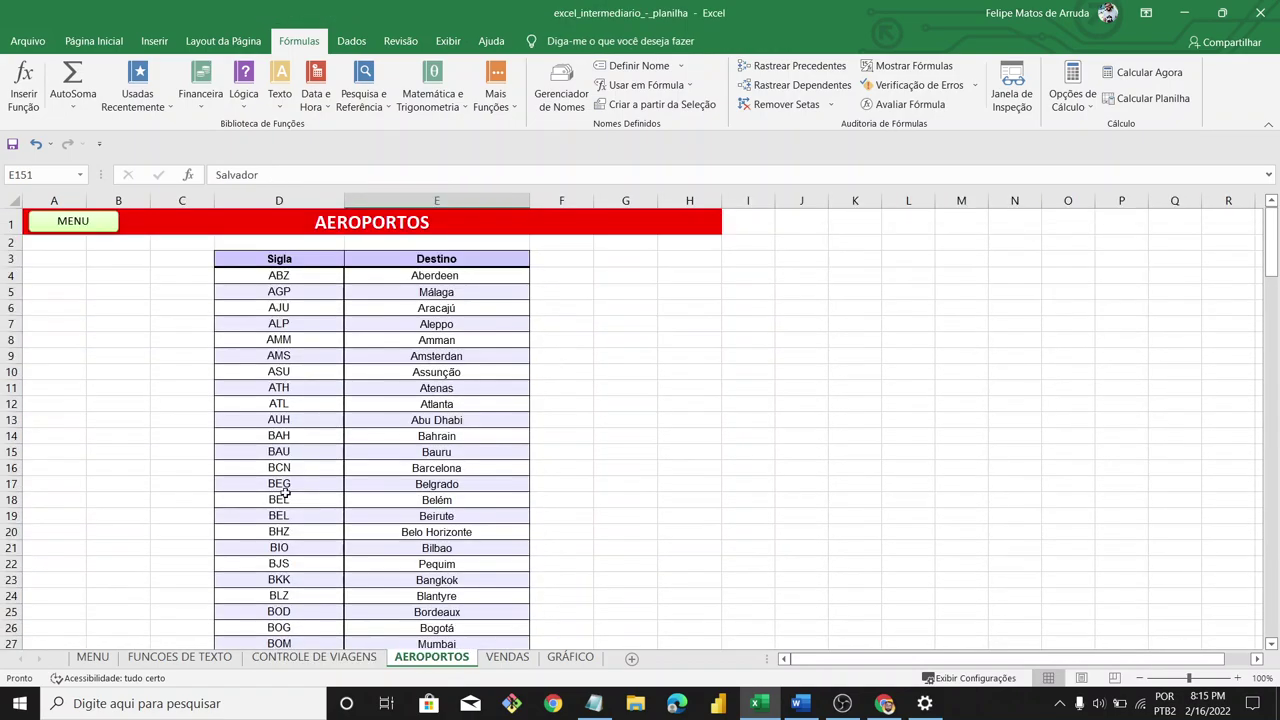
{"action": "left_click", "coordinate": [291, 470]}
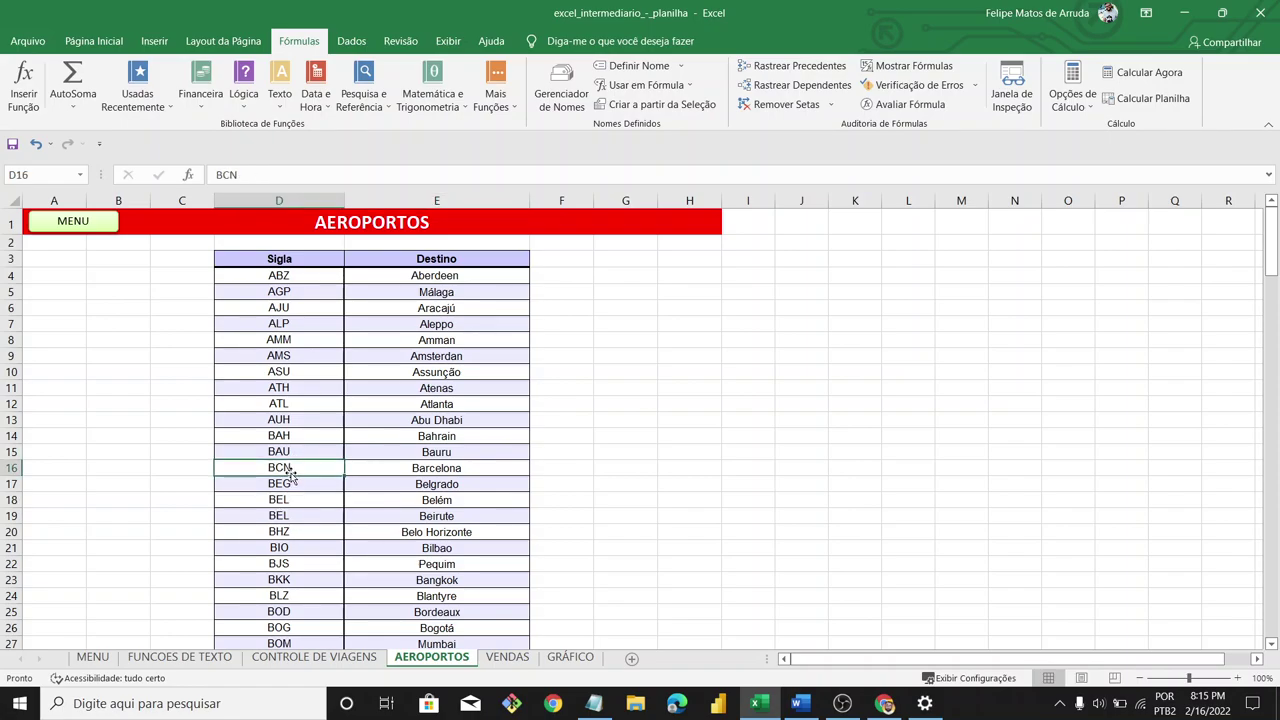
{"action": "left_click", "coordinate": [382, 469]}
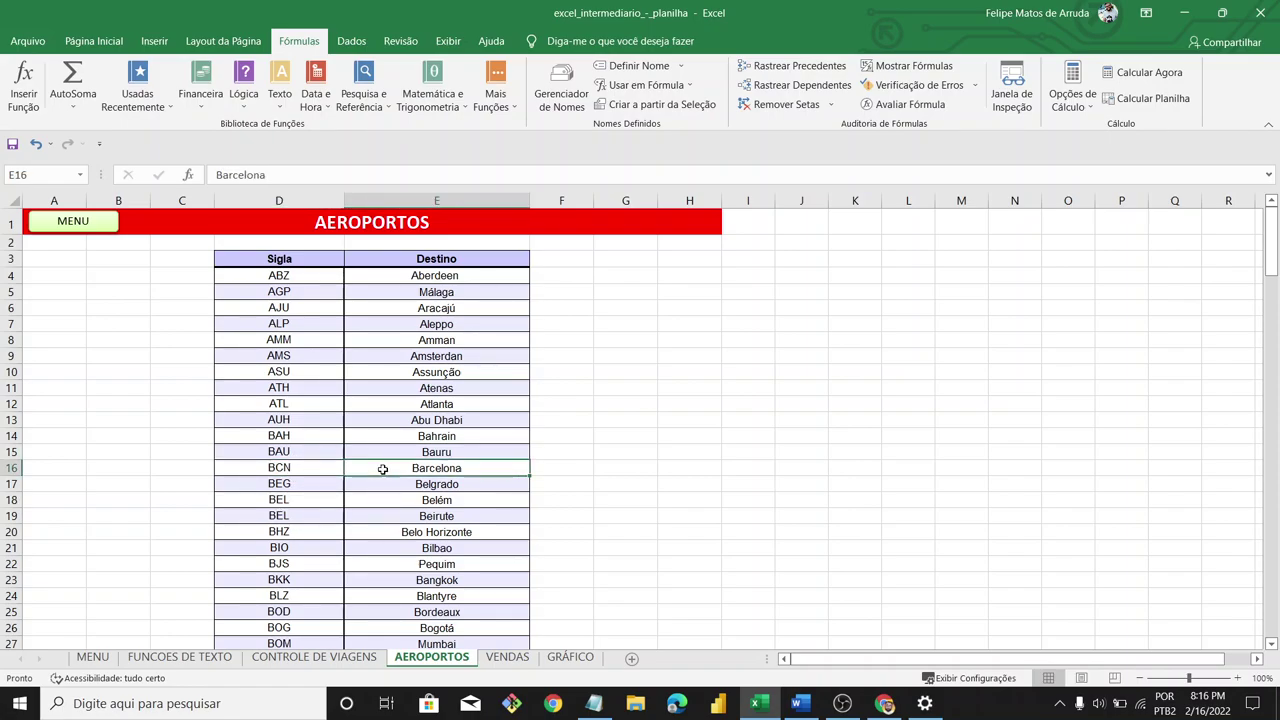
{"action": "left_click", "coordinate": [324, 468]}
{"action": "left_click", "coordinate": [422, 465]}
{"action": "left_click", "coordinate": [314, 657]}
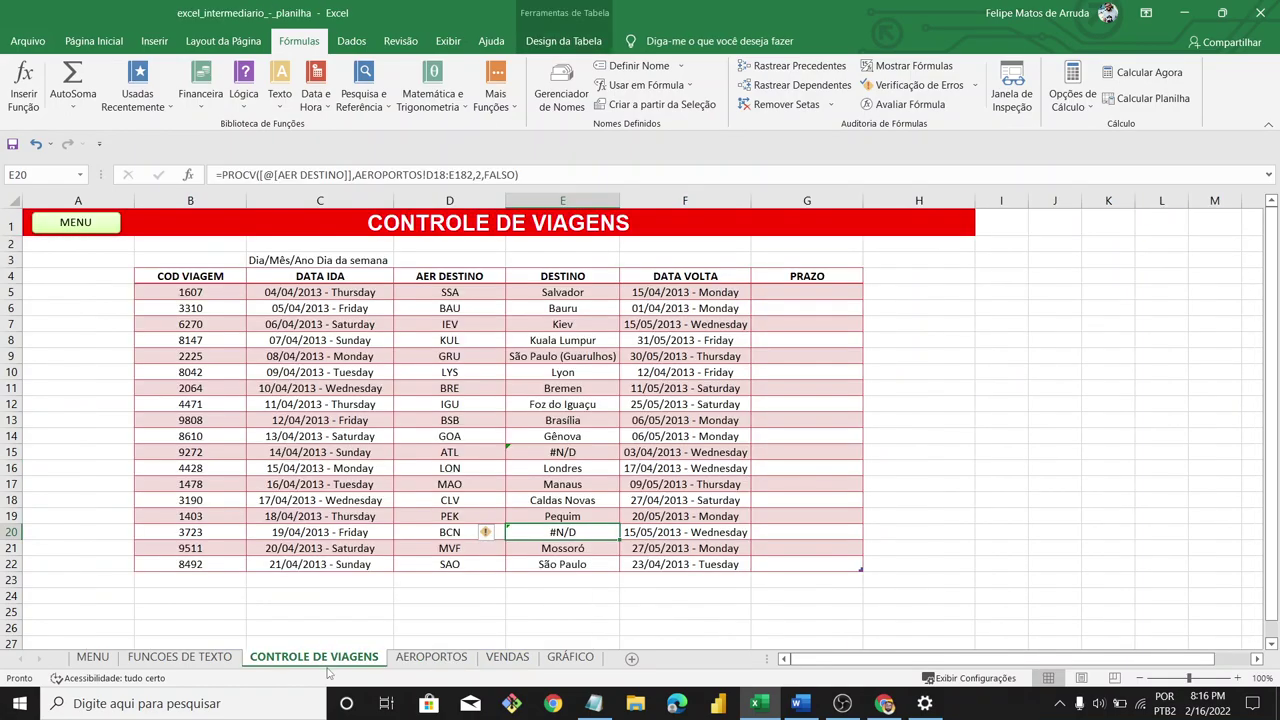
{"action": "left_click", "coordinate": [545, 294]}
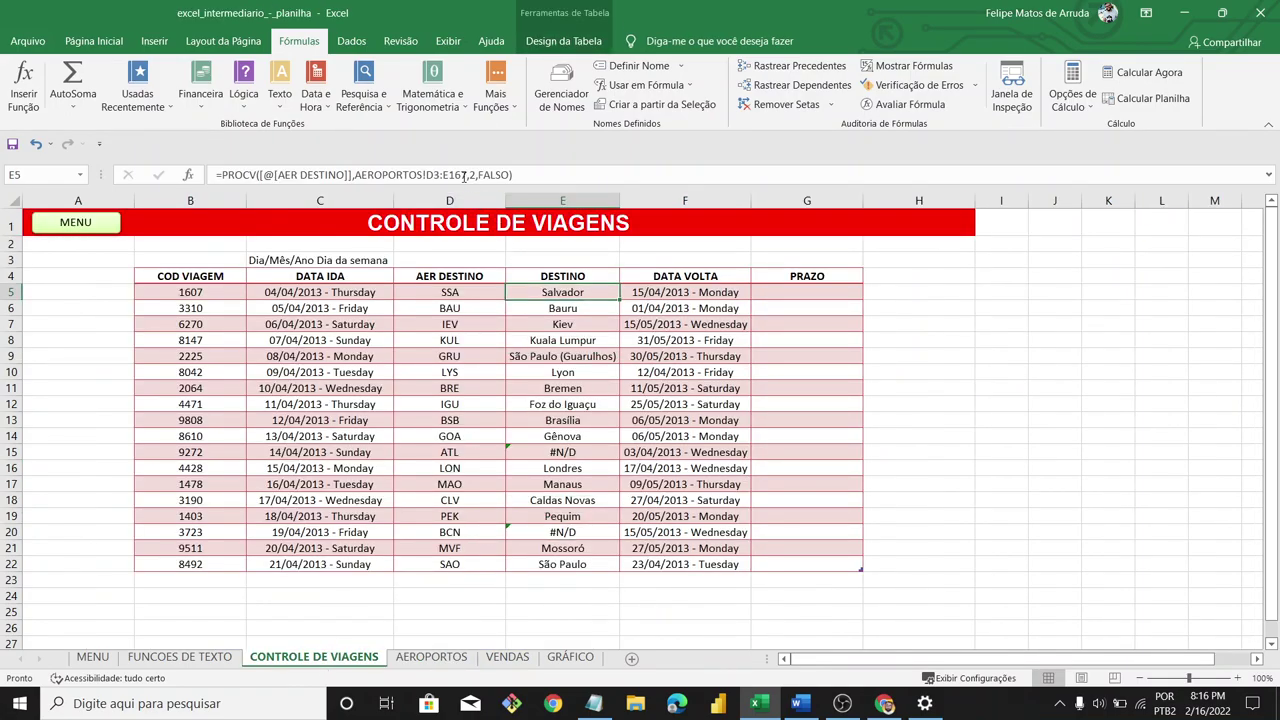
{"action": "left_click", "coordinate": [464, 175]}
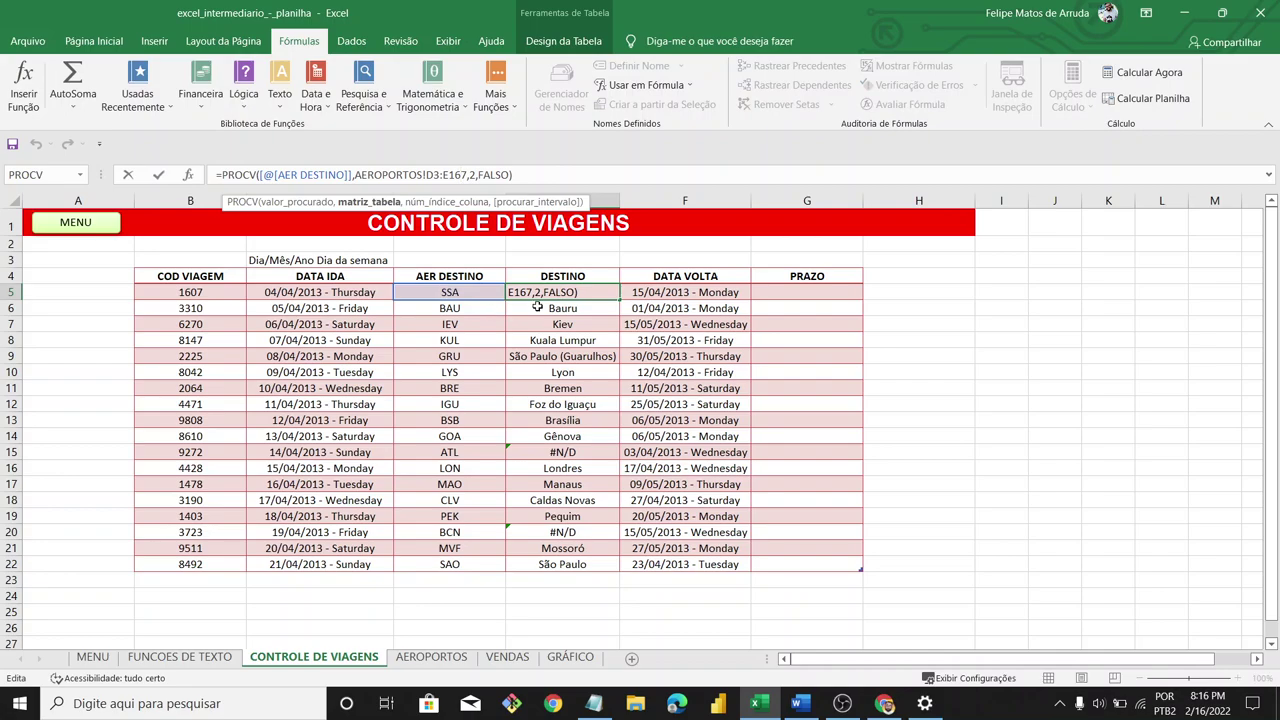
{"action": "key", "text": "Return"}
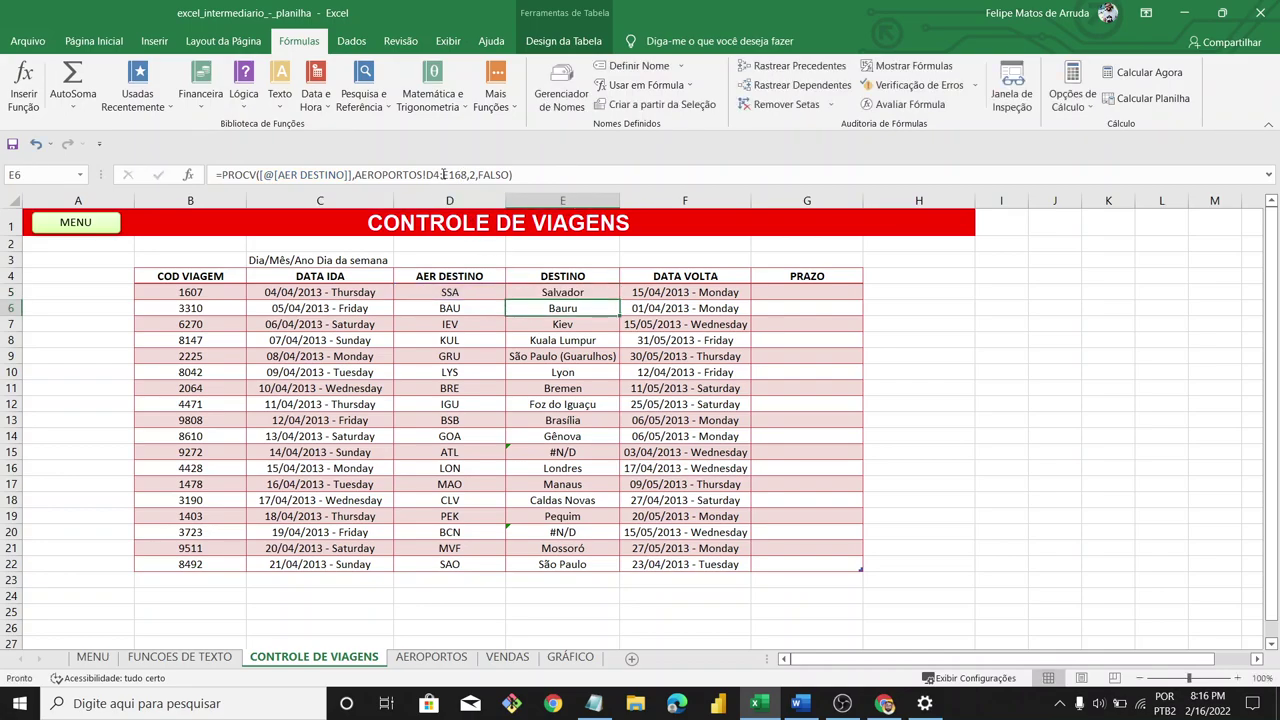
{"action": "left_click", "coordinate": [443, 175]}
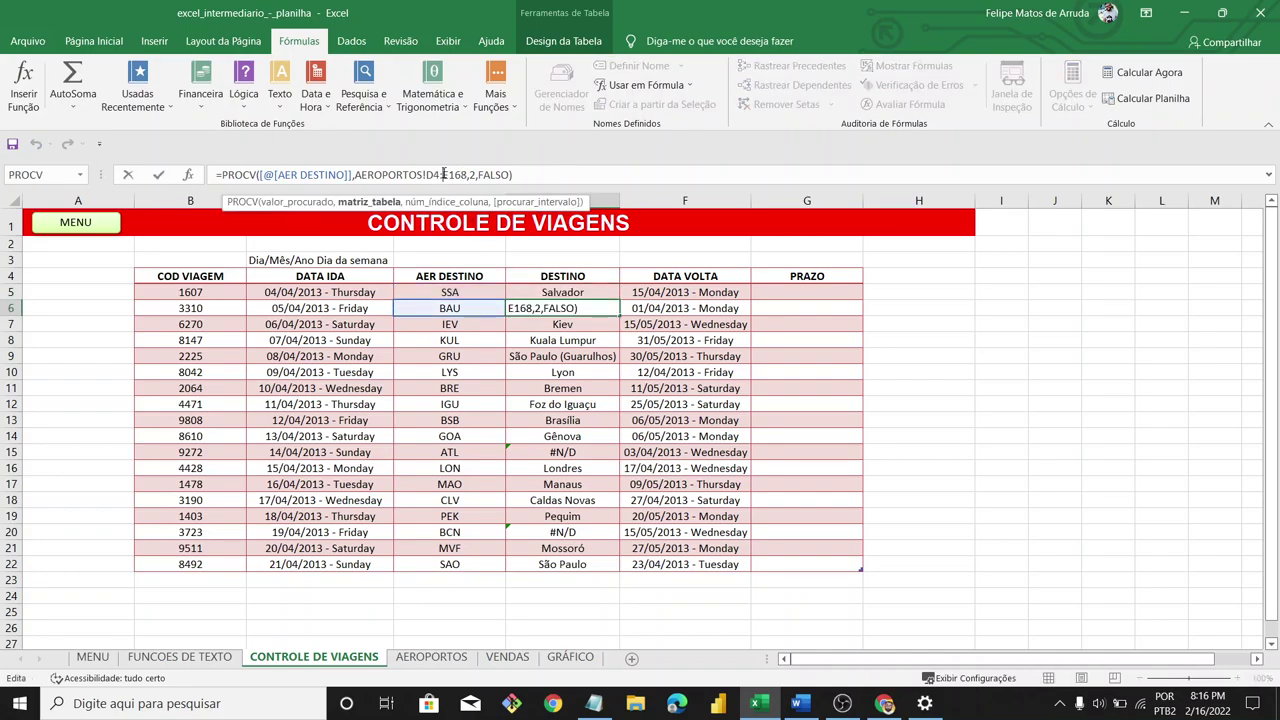
{"action": "left_click", "coordinate": [526, 326]}
{"action": "key", "text": "Escape"}
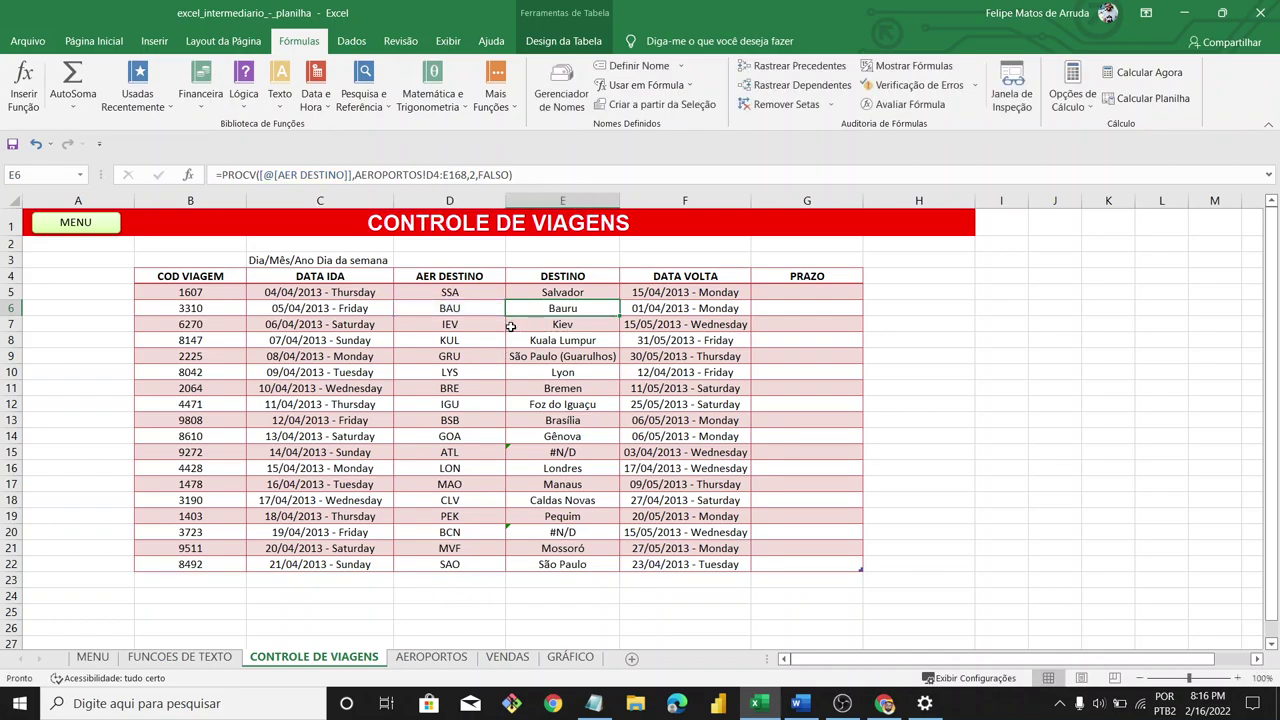
{"action": "left_click", "coordinate": [558, 452]}
{"action": "left_click", "coordinate": [486, 456]}
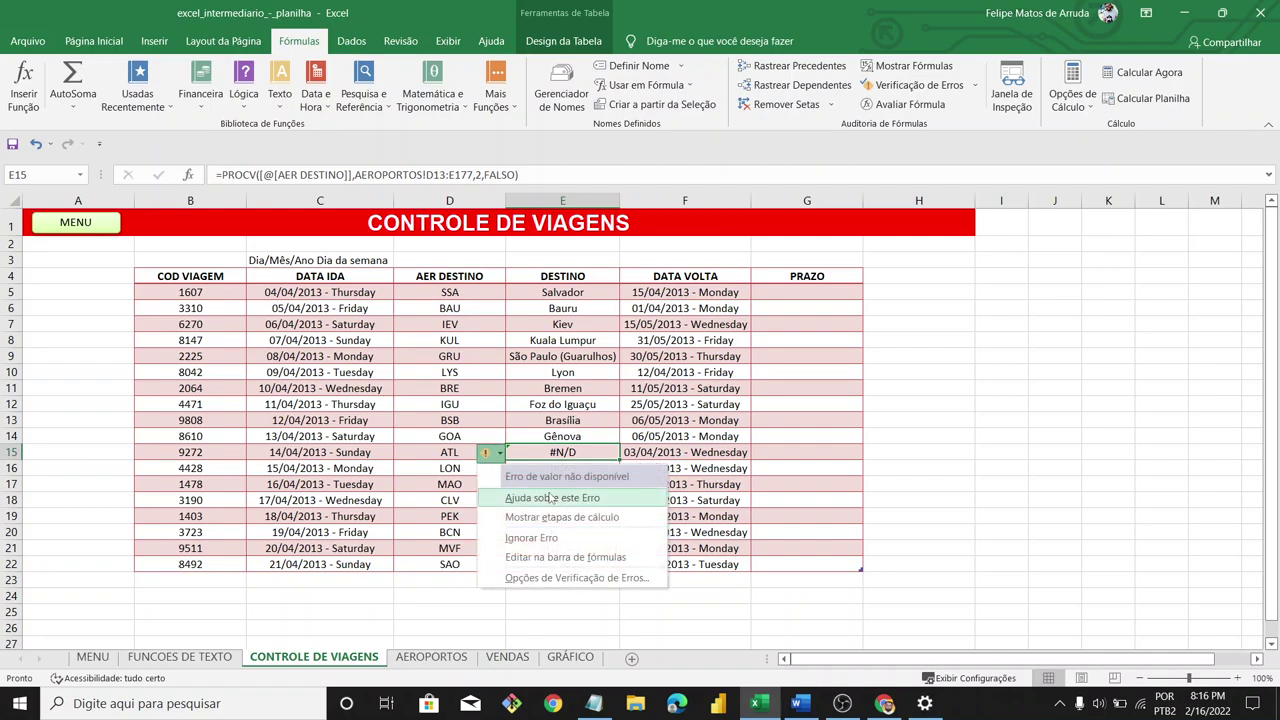
{"action": "left_click", "coordinate": [542, 448]}
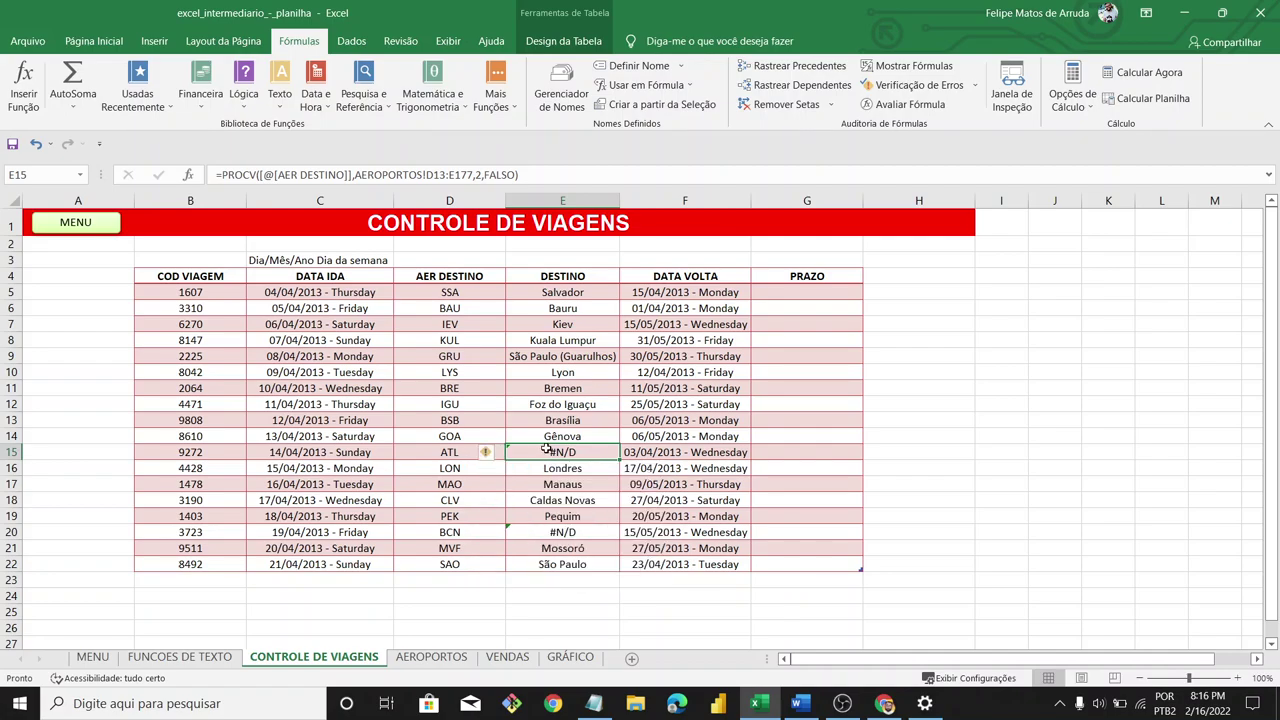
{"action": "left_click", "coordinate": [467, 175]}
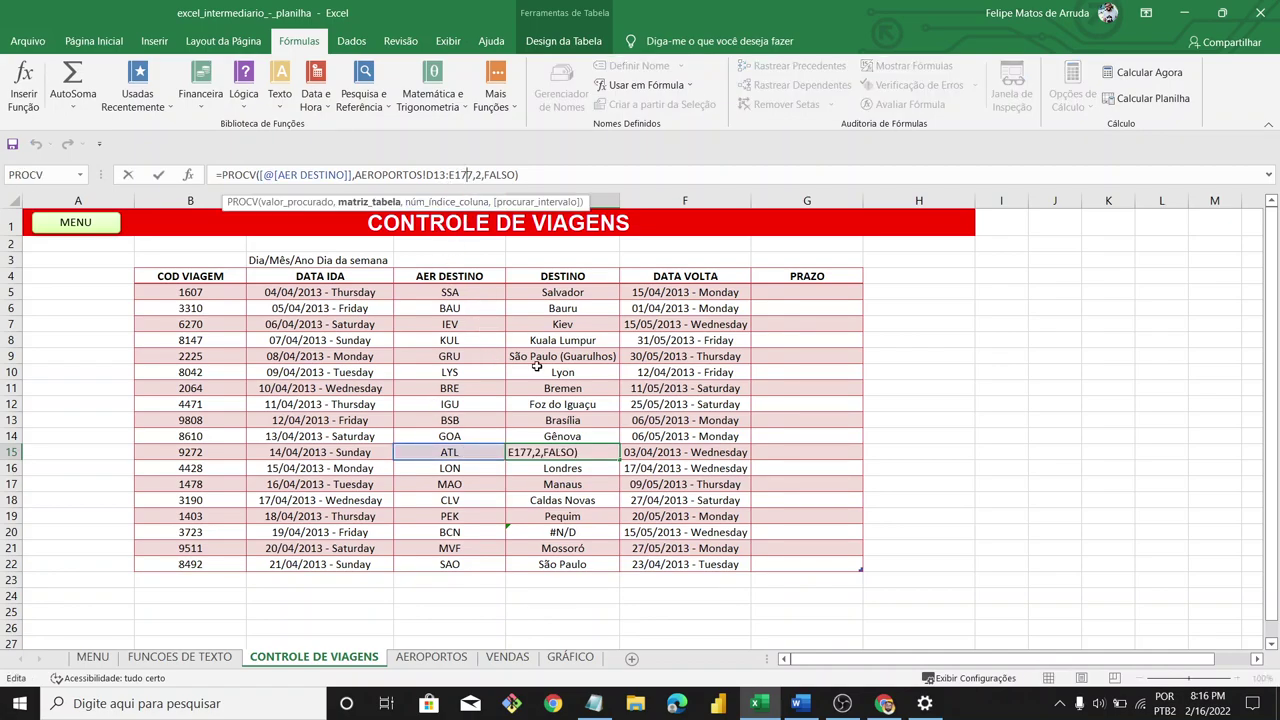
{"action": "key", "text": "Return"}
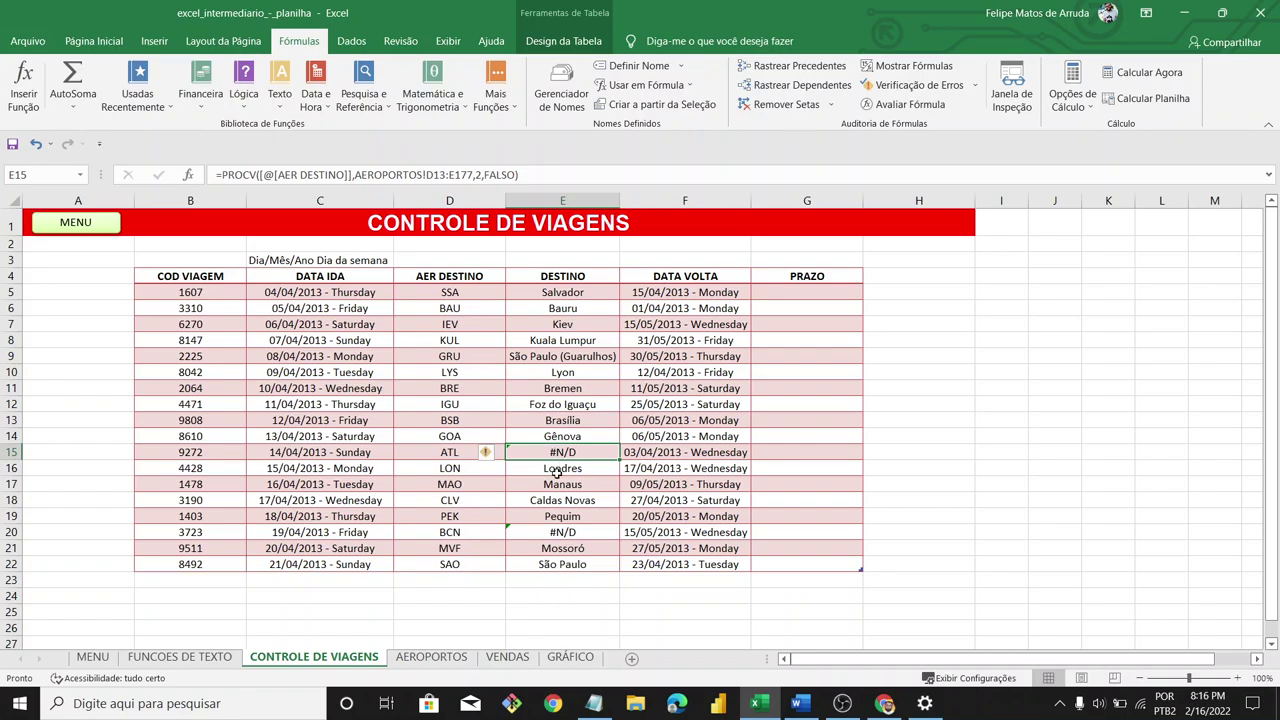
{"action": "left_click", "coordinate": [557, 470]}
{"action": "left_click", "coordinate": [562, 500]}
{"action": "left_click", "coordinate": [556, 532]}
{"action": "left_click", "coordinate": [562, 548]}
{"action": "left_click", "coordinate": [575, 566]}
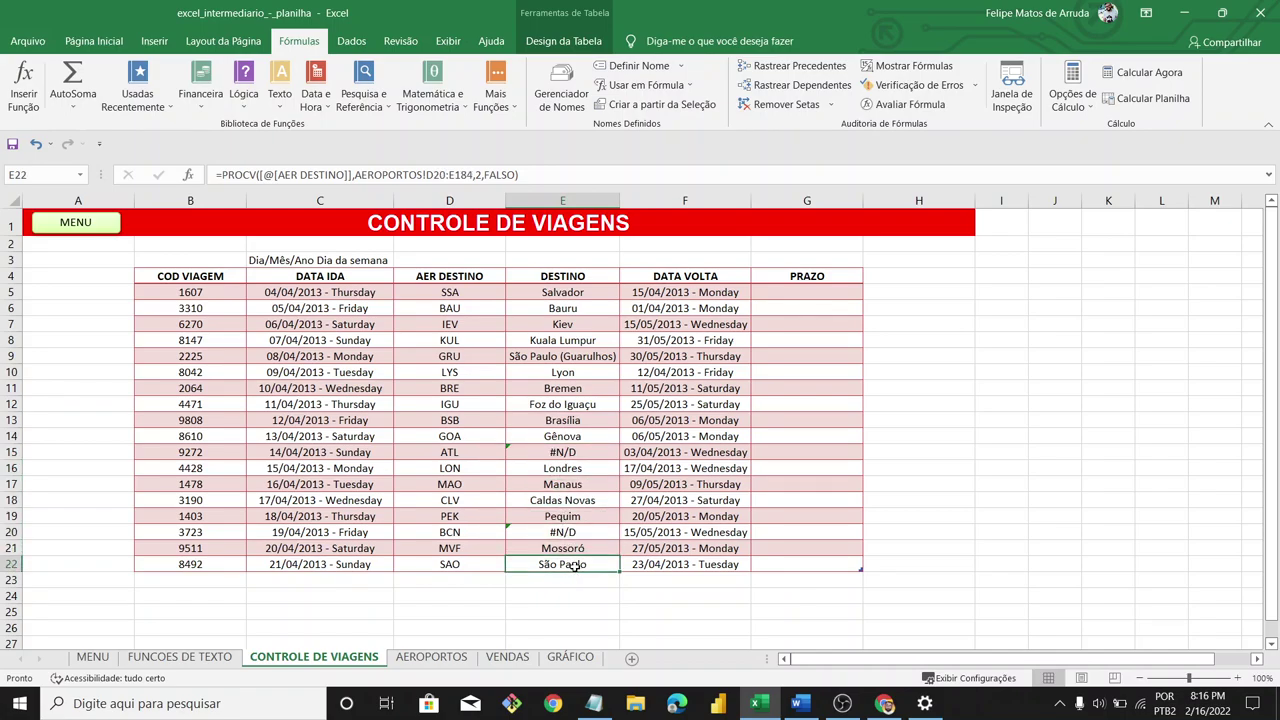
{"action": "left_click", "coordinate": [555, 297]}
{"action": "left_click", "coordinate": [553, 309]}
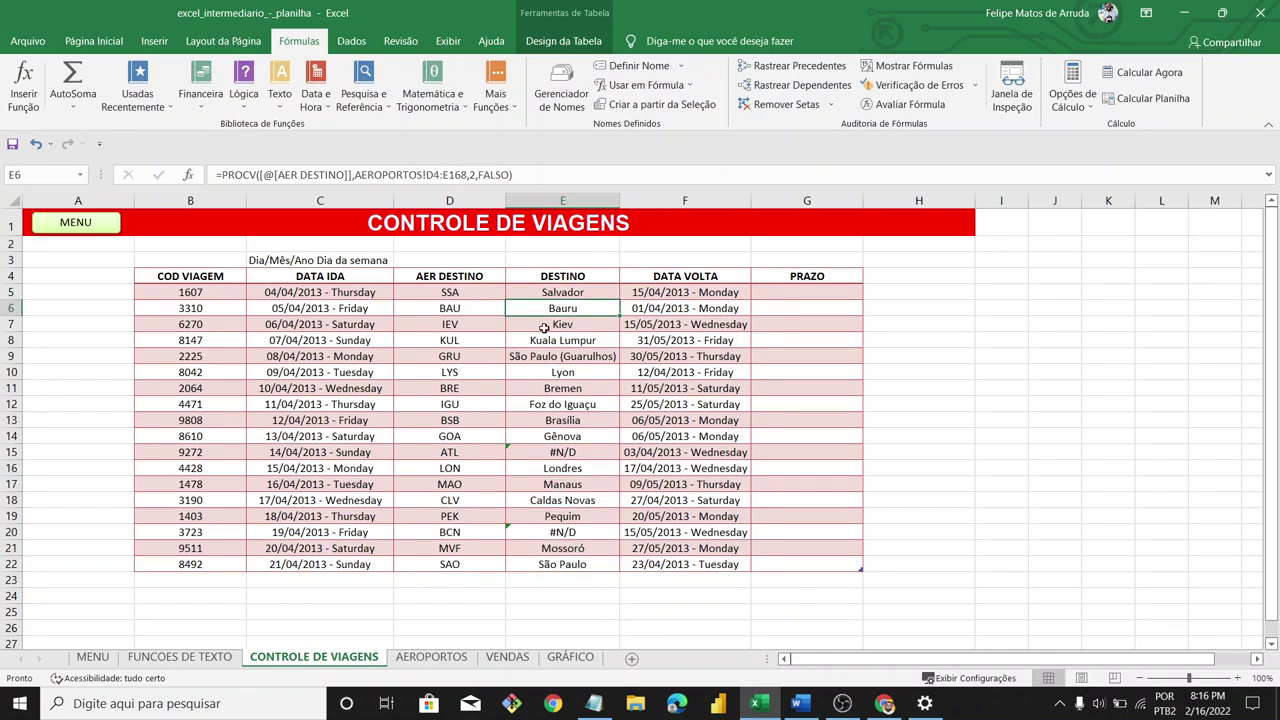
{"action": "left_click", "coordinate": [545, 293]}
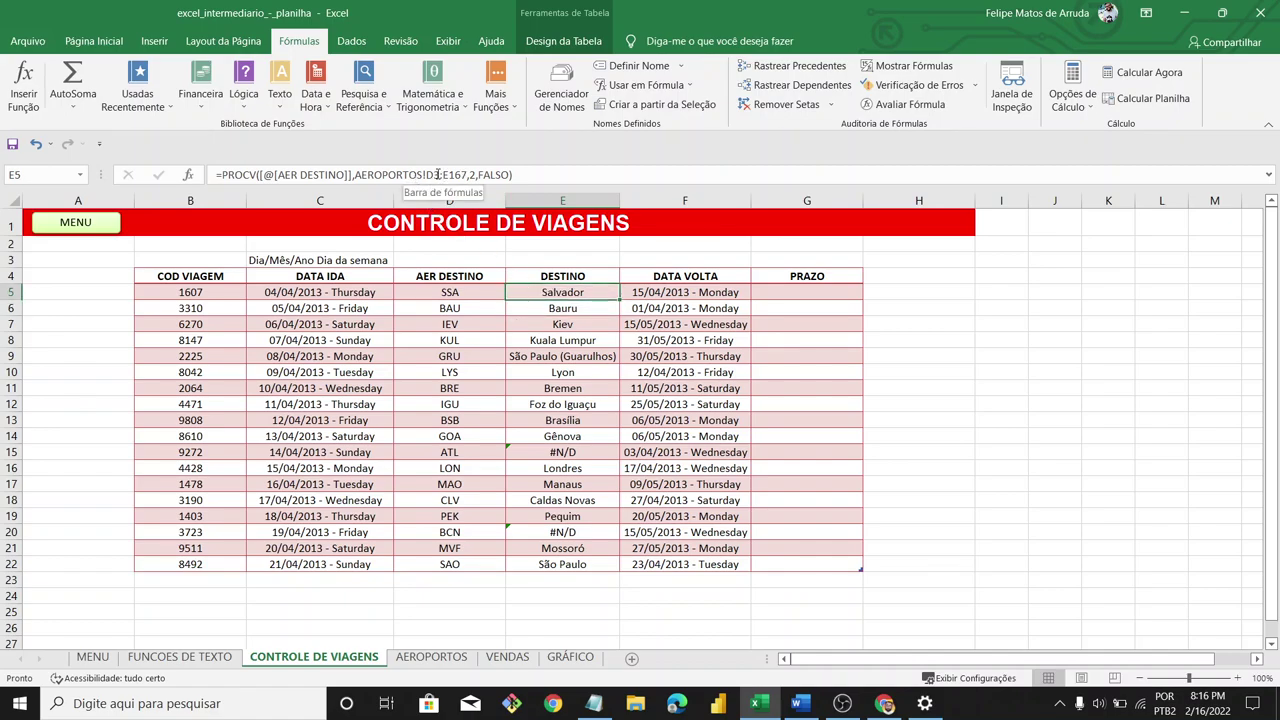
{"action": "left_click", "coordinate": [437, 175]}
{"action": "key", "text": "XF86AudioRaiseVolume"}
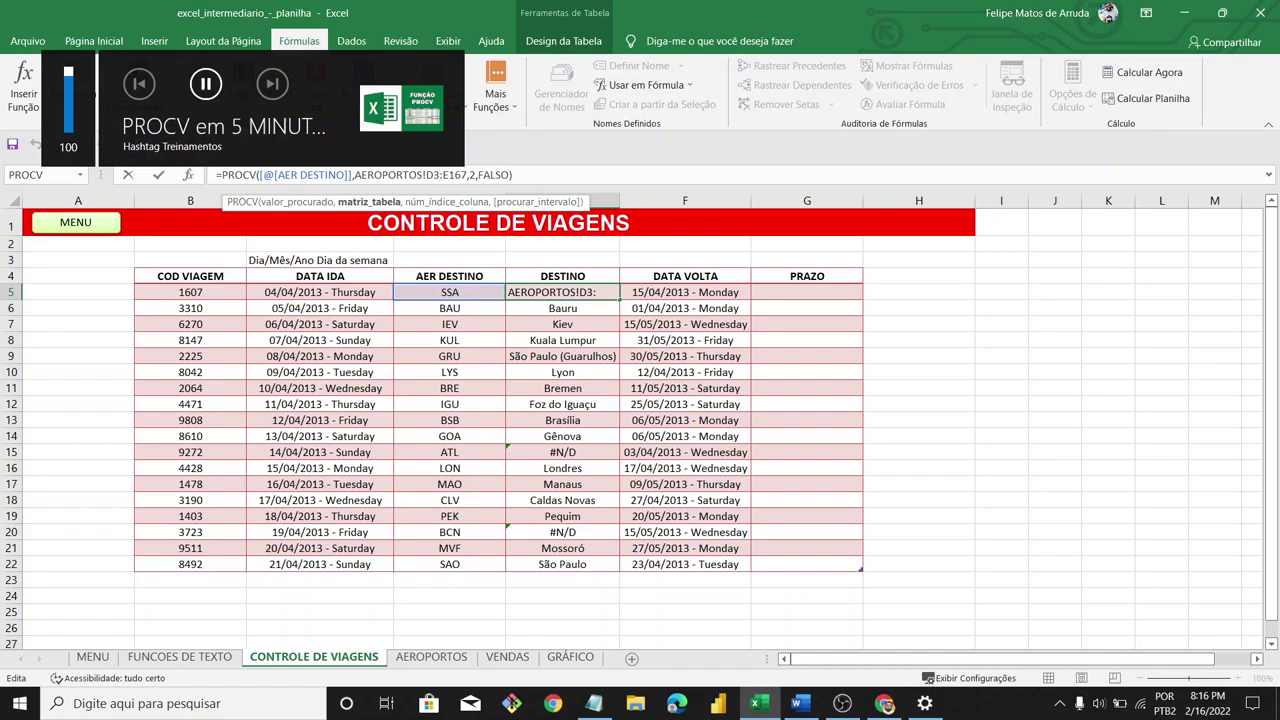
{"action": "key", "text": "alt+Tab"}
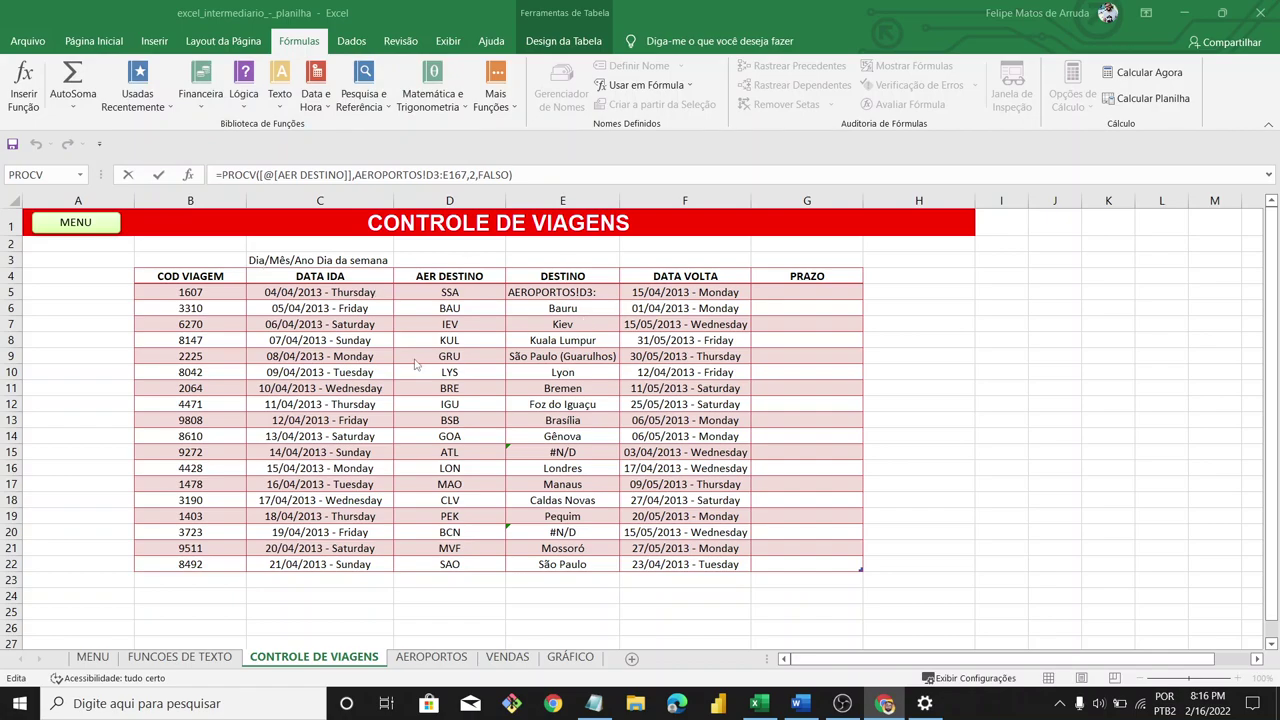
{"action": "left_click", "coordinate": [466, 295]}
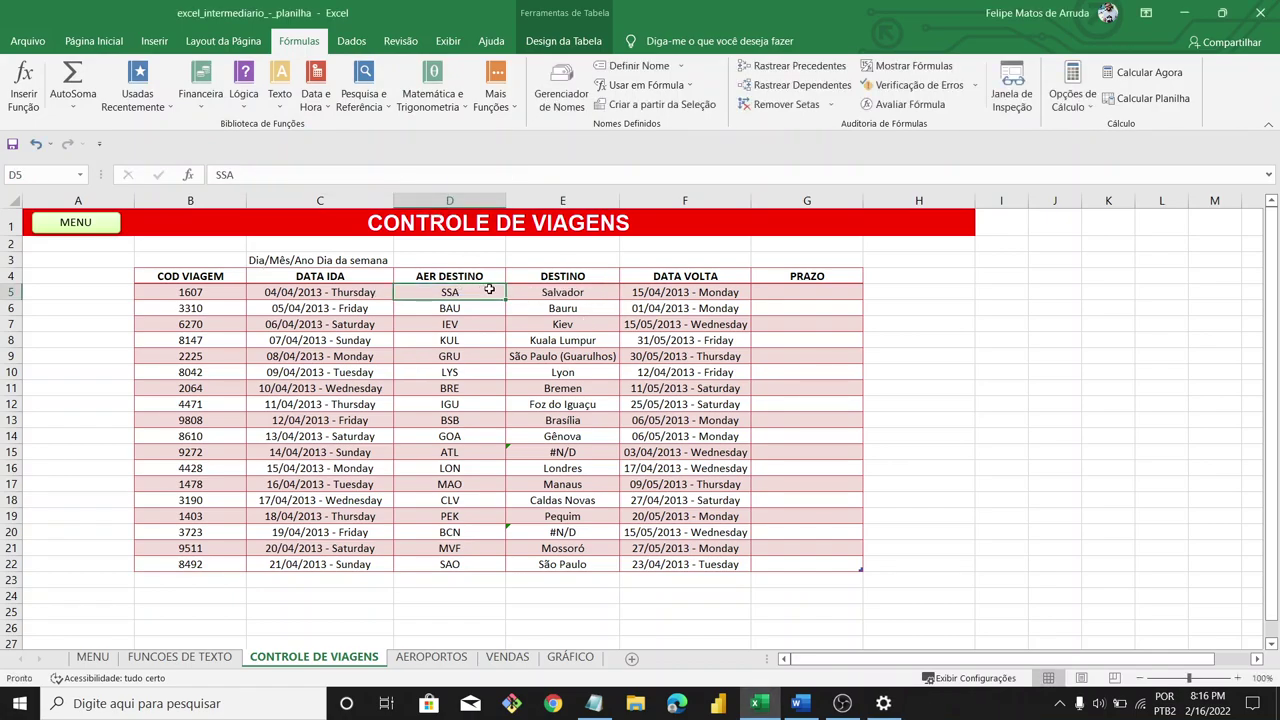
{"action": "left_click", "coordinate": [509, 288]}
{"action": "left_click", "coordinate": [480, 296]}
{"action": "left_click", "coordinate": [544, 290]}
{"action": "left_click", "coordinate": [437, 175]}
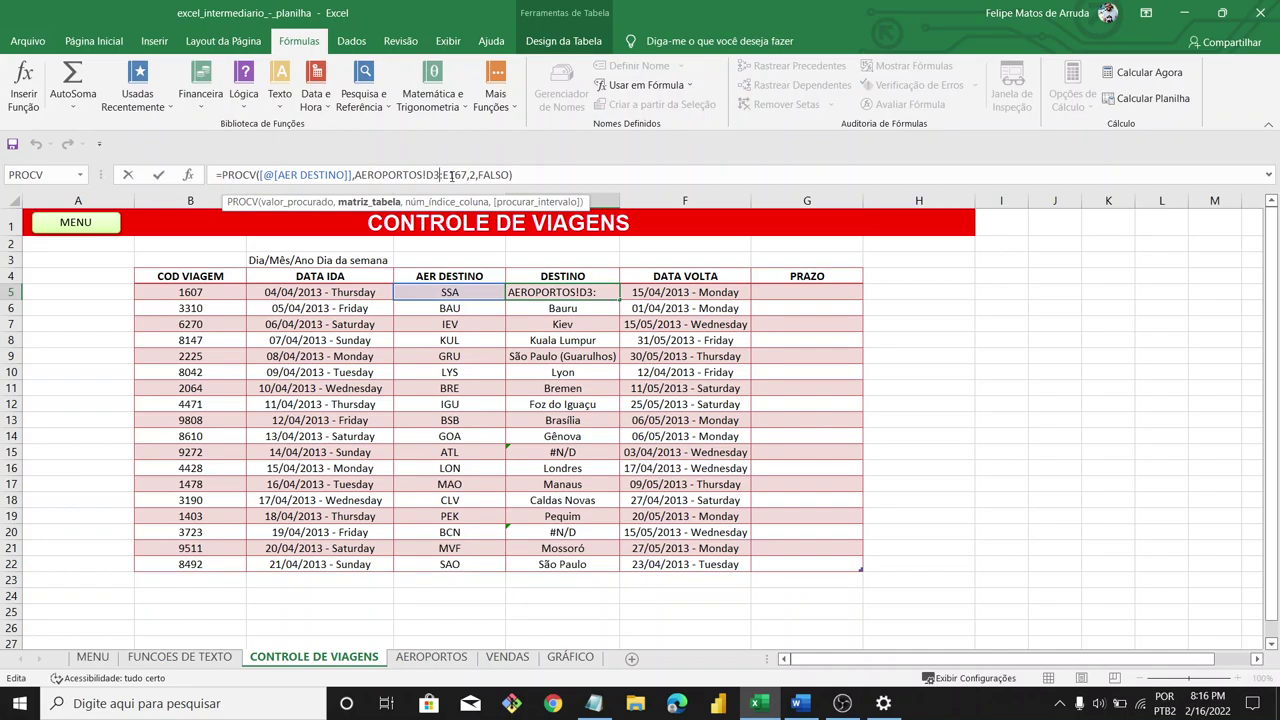
{"action": "right_click", "coordinate": [432, 172]}
{"action": "key", "text": "Escape"}
{"action": "type", "text": "#D"}
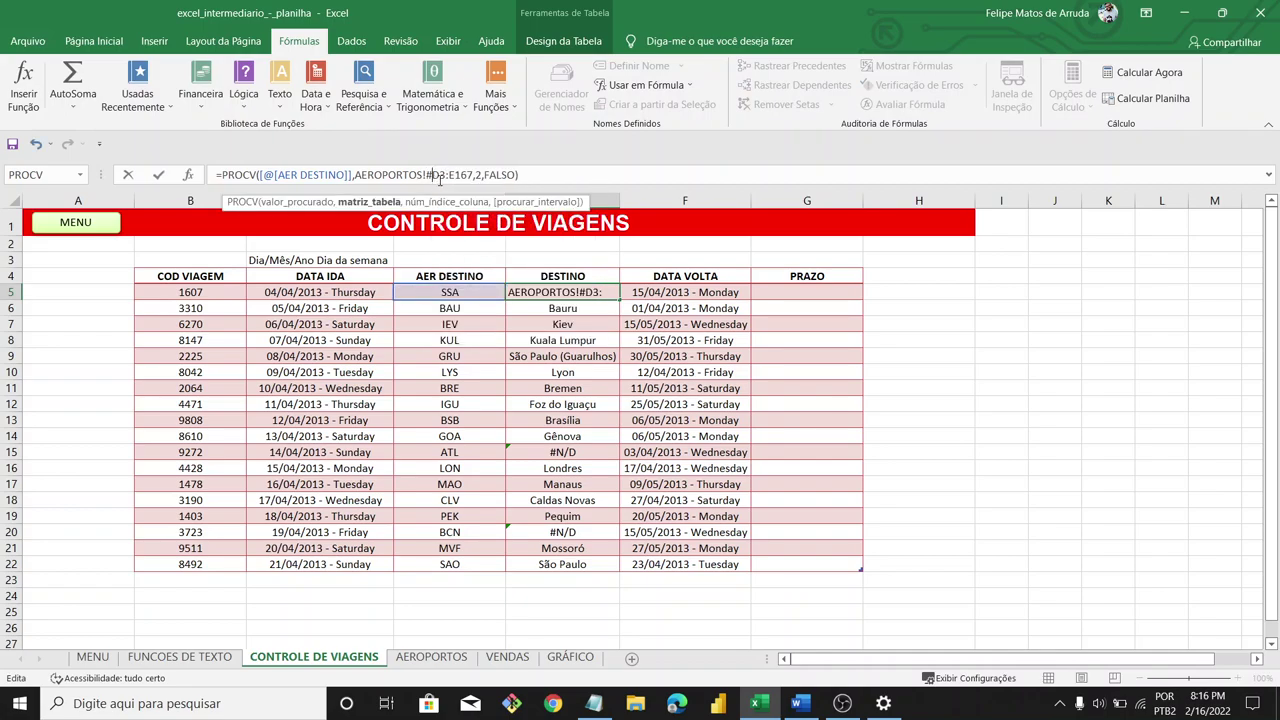
{"action": "type", "text": "#"}
{"action": "left_click", "coordinate": [842, 703]}
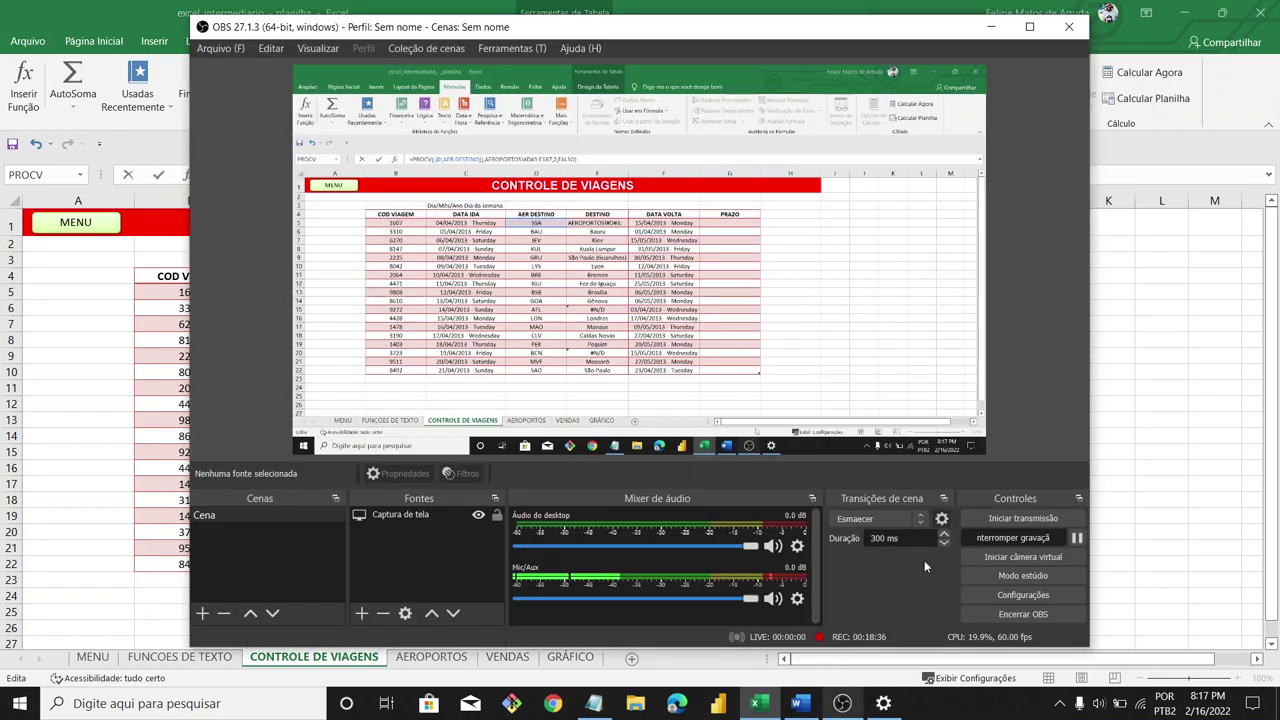
{"action": "left_click", "coordinate": [1176, 357]}
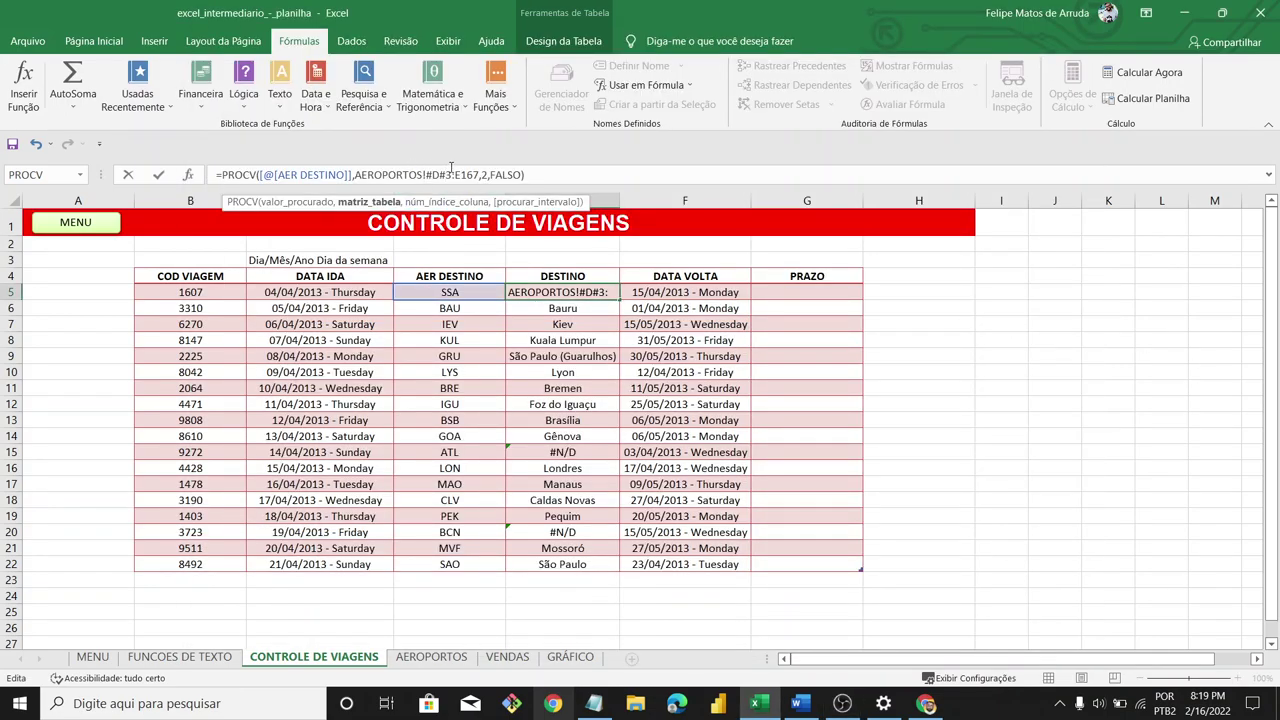
{"action": "key", "text": "BackSpace"}
{"action": "key", "text": "Left"}
{"action": "key", "text": "BackSpace"}
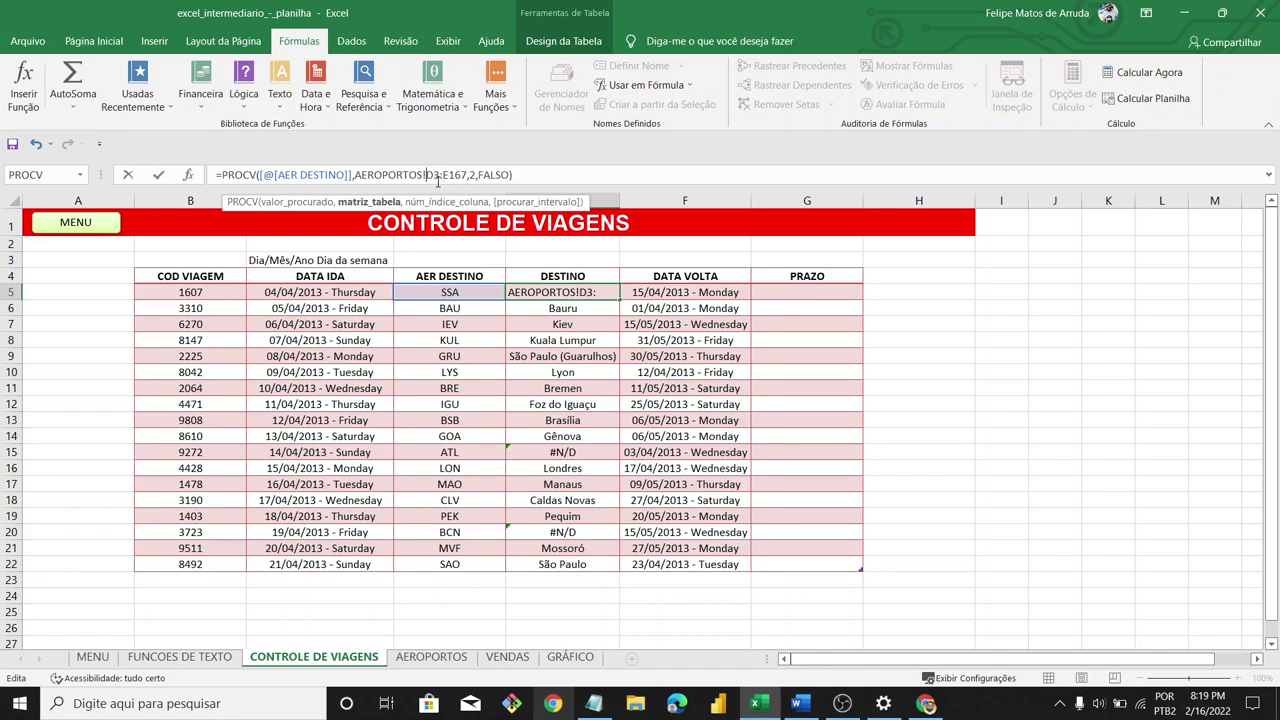
{"action": "left_click", "coordinate": [455, 175]}
{"action": "left_click", "coordinate": [437, 175]}
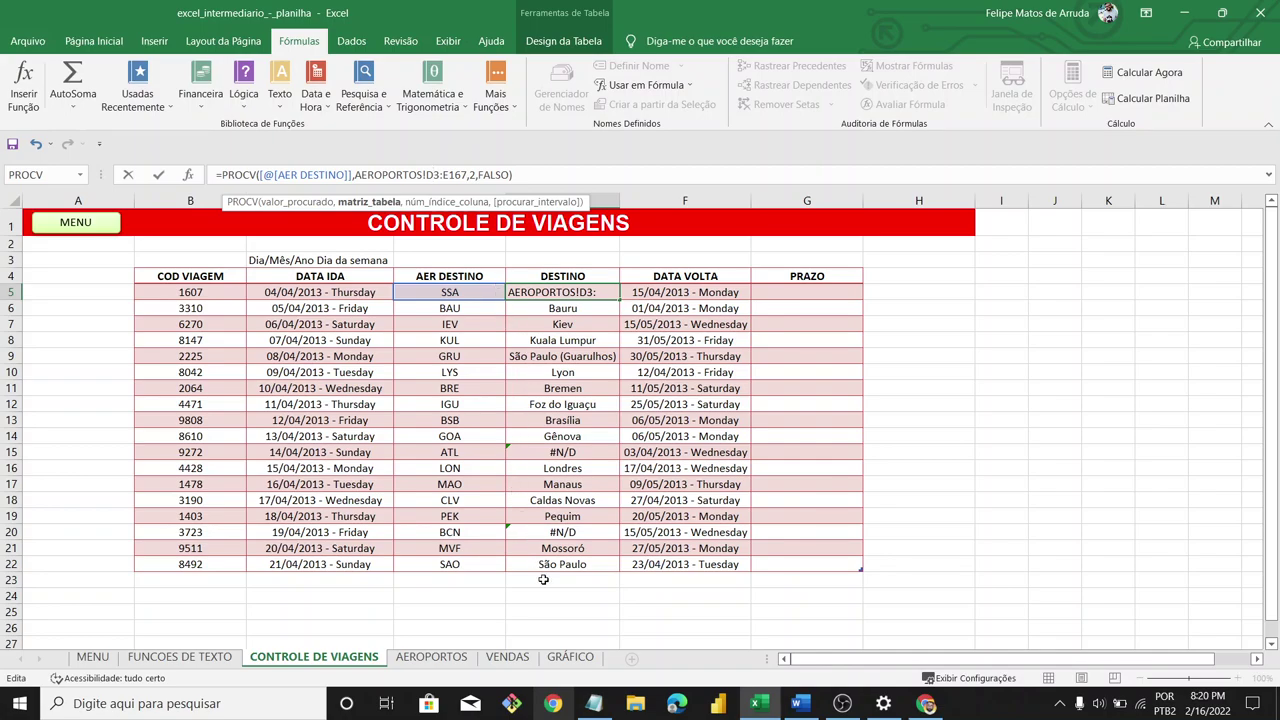
- Commit E5's PROCV lookup and adjust its AEROPORTOS!D3:E167 range in the formula bar
{"action": "key", "text": "ctrl+Return"}
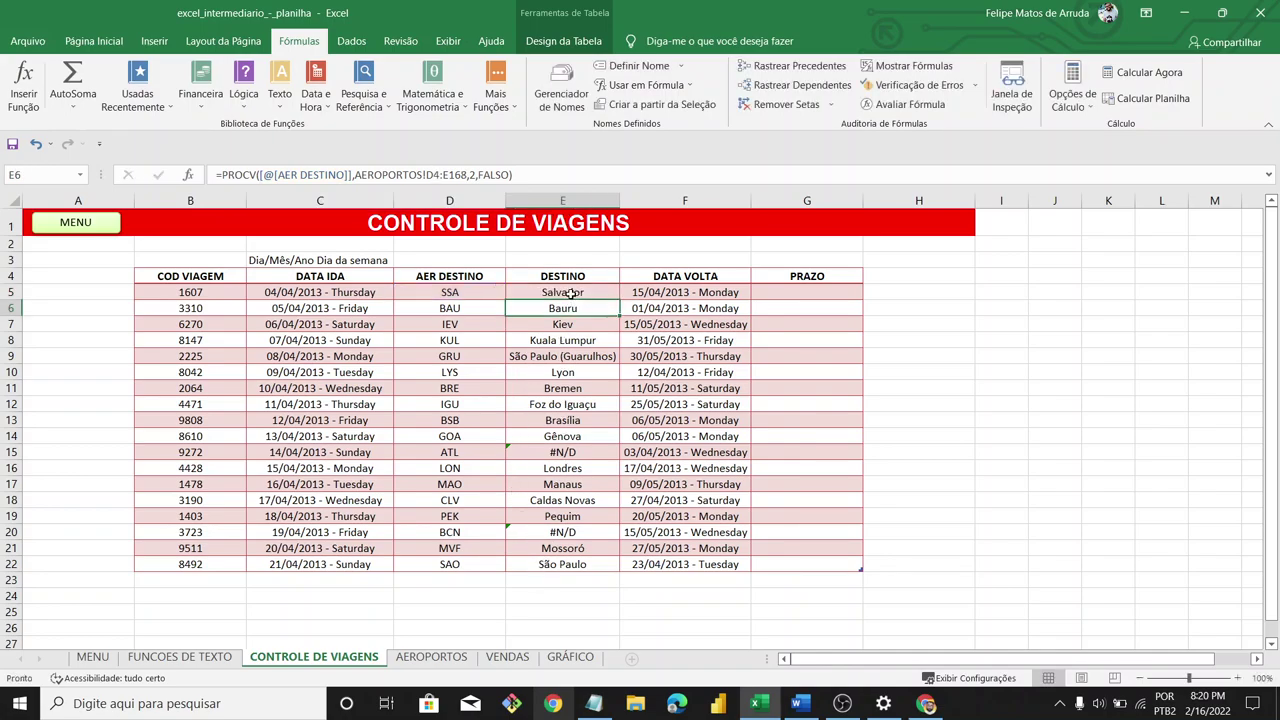
{"action": "left_click", "coordinate": [445, 174]}
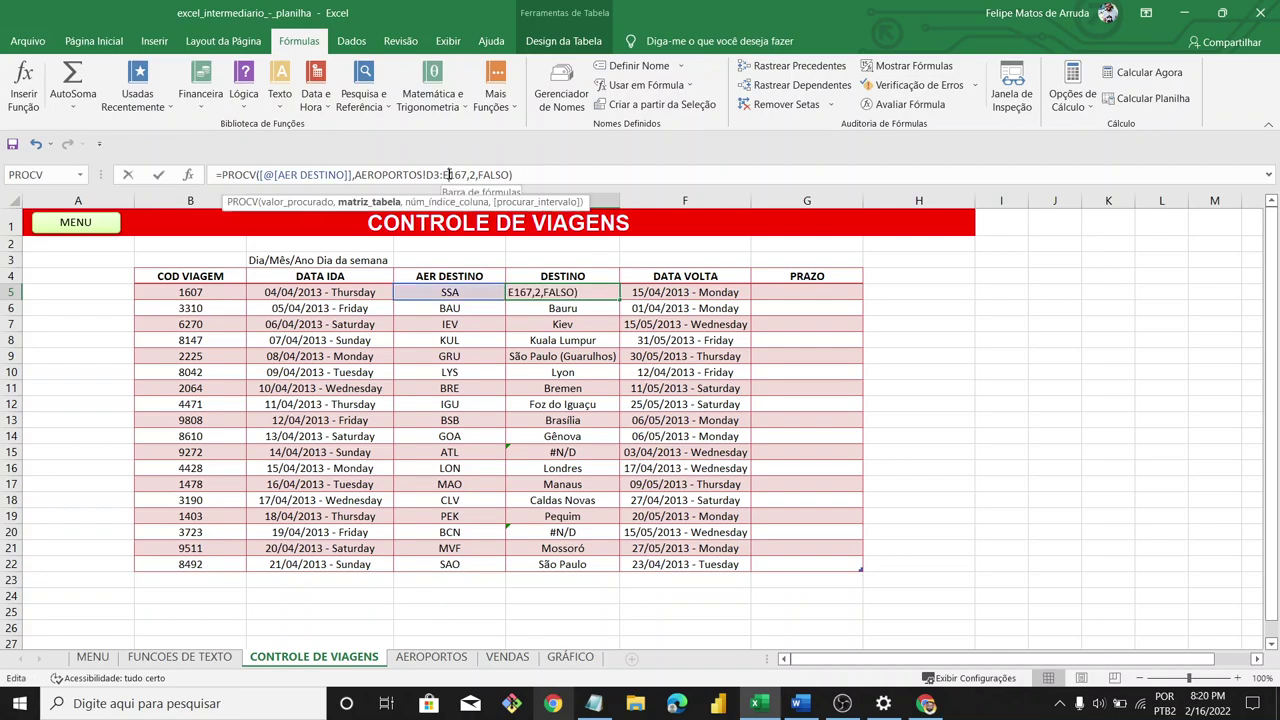
{"action": "left_click", "coordinate": [436, 175]}
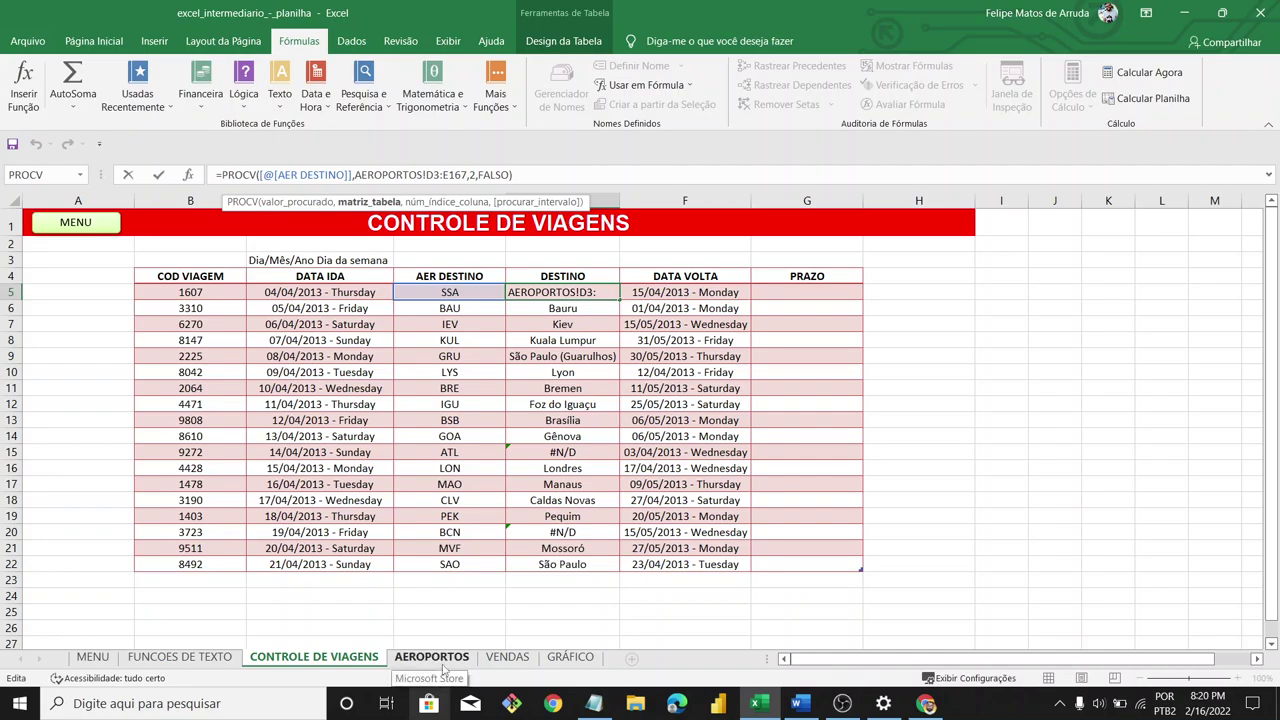
{"action": "left_click", "coordinate": [560, 596]}
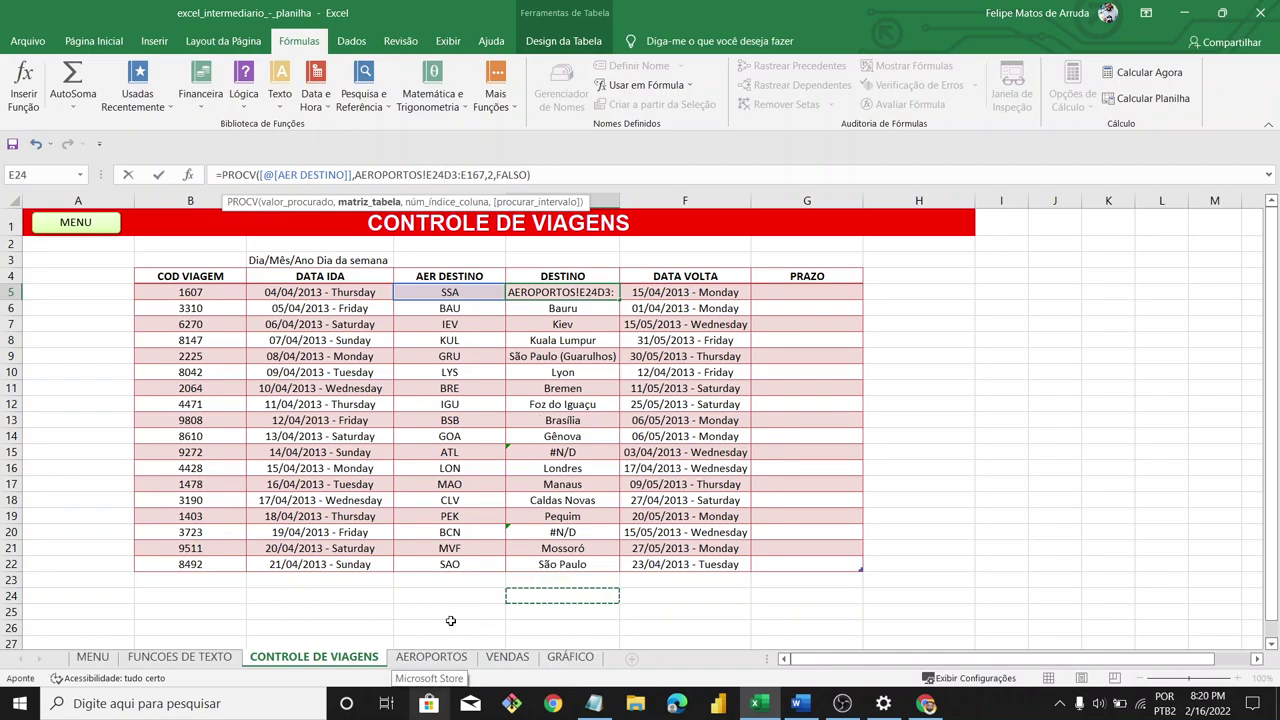
{"action": "key", "text": "Return"}
- Inspect the airport codes on the AEROPORTOS sheet
{"action": "left_click", "coordinate": [440, 658]}
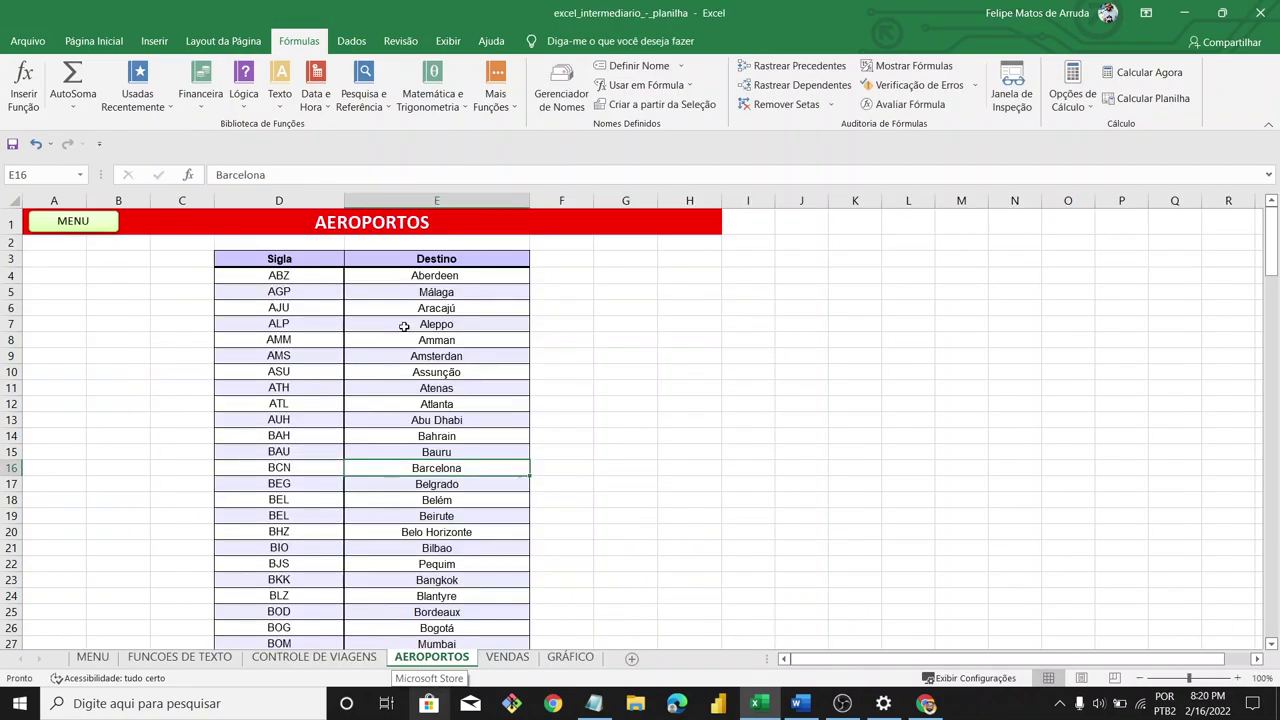
{"action": "left_click", "coordinate": [277, 263]}
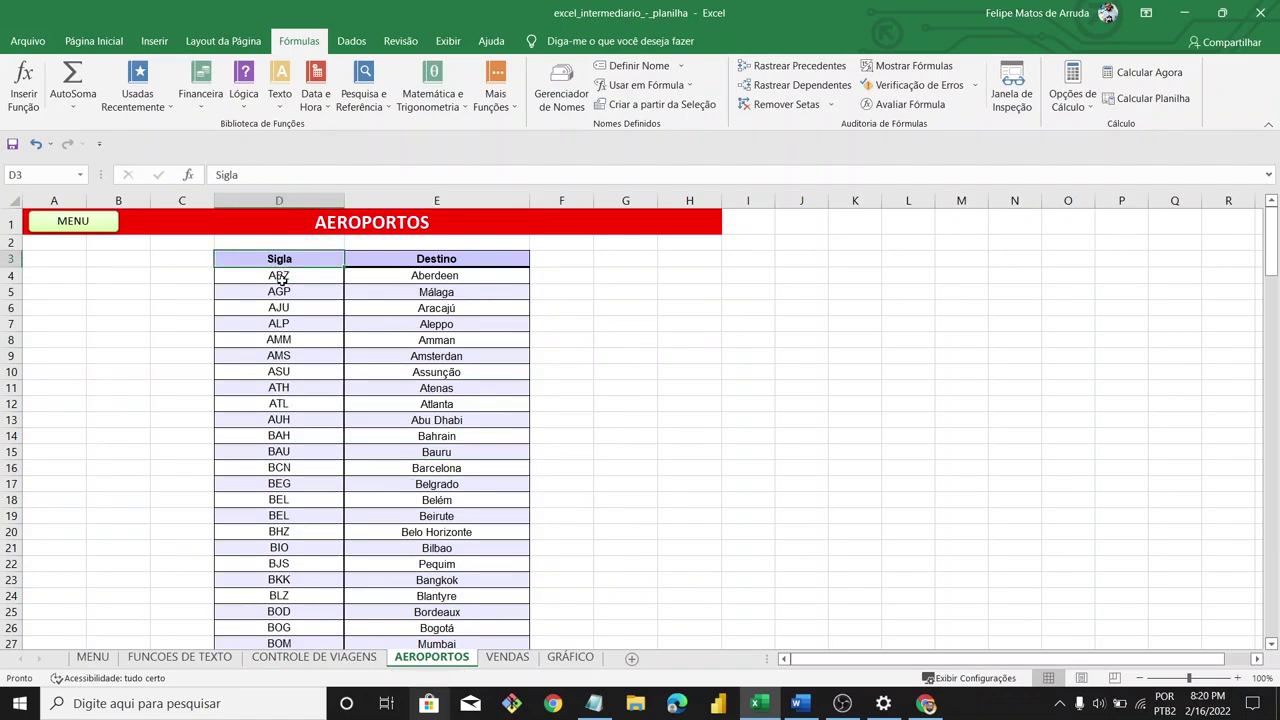
{"action": "left_click_drag", "start_coordinate": [278, 275], "coordinate": [278, 515]}
{"action": "scroll", "coordinate": [271, 488], "scroll_direction": "down", "scroll_amount": 2}
{"action": "scroll", "coordinate": [285, 470], "scroll_direction": "up", "scroll_amount": 2}
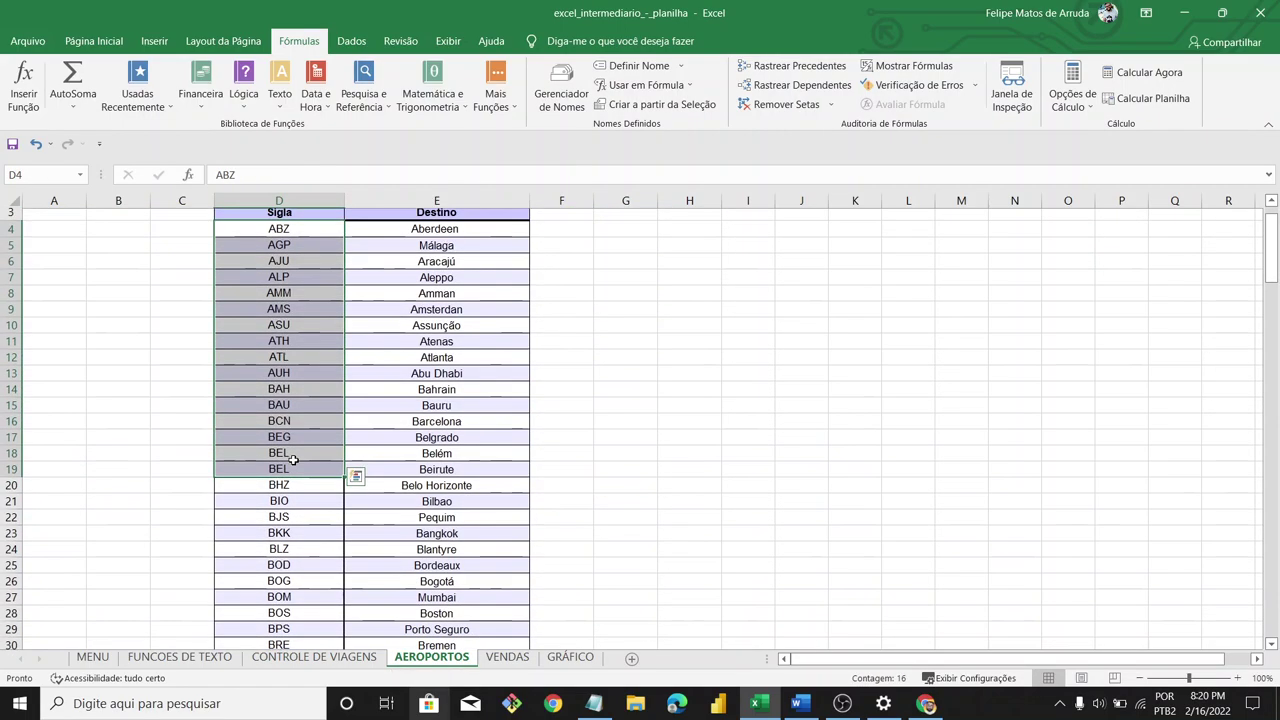
{"action": "left_click", "coordinate": [291, 457]}
{"action": "scroll", "coordinate": [300, 377], "scroll_direction": "up", "scroll_amount": 1}
{"action": "left_click", "coordinate": [375, 658]}
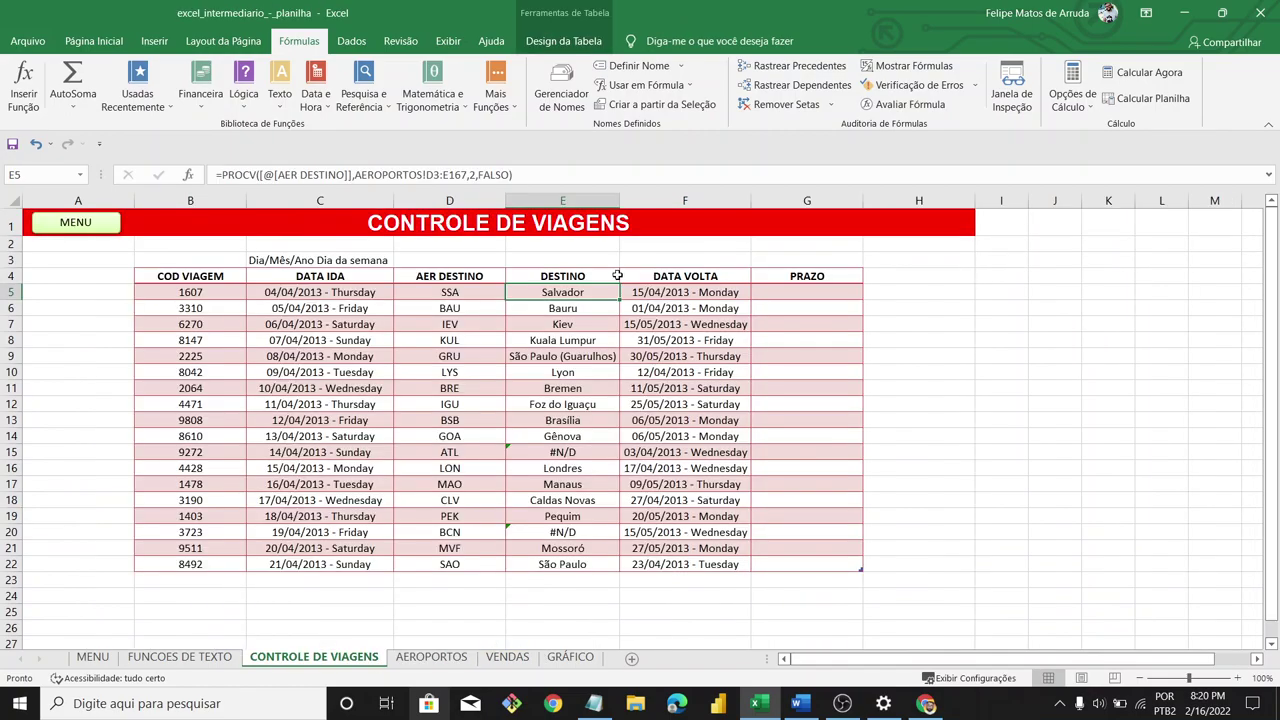
{"action": "left_click", "coordinate": [563, 308]}
{"action": "left_click", "coordinate": [560, 326]}
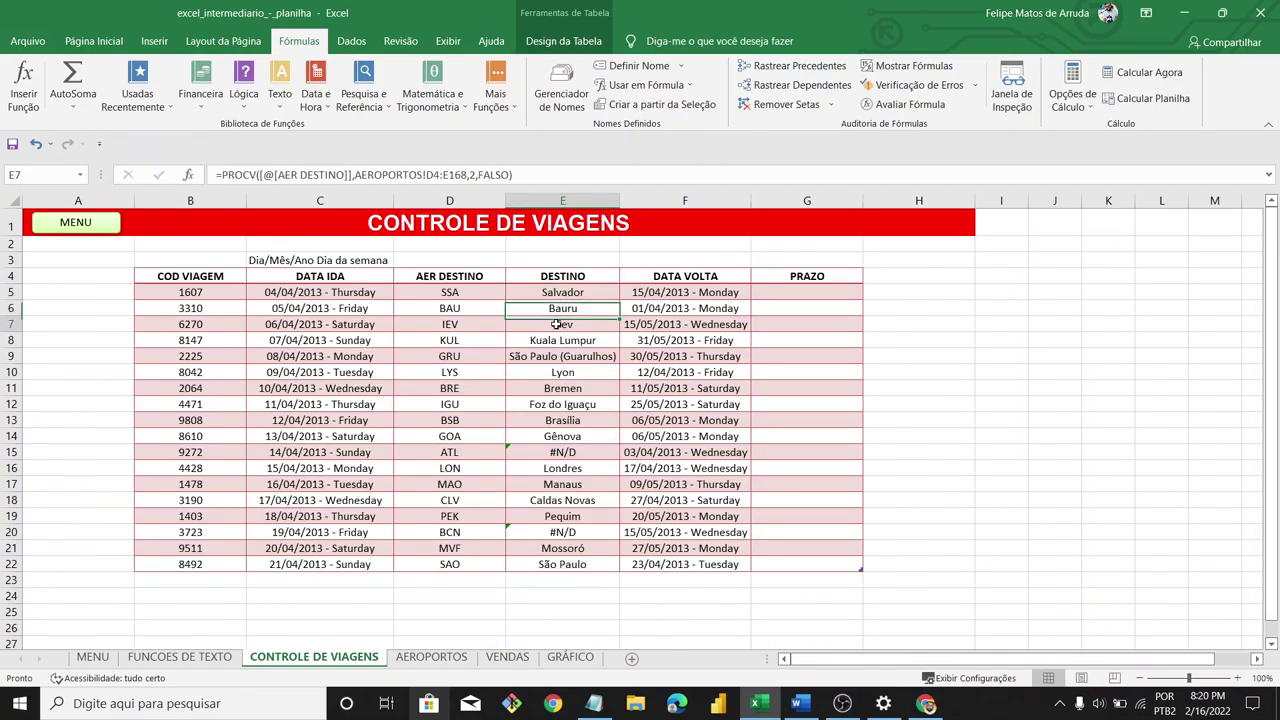
{"action": "left_click", "coordinate": [575, 290]}
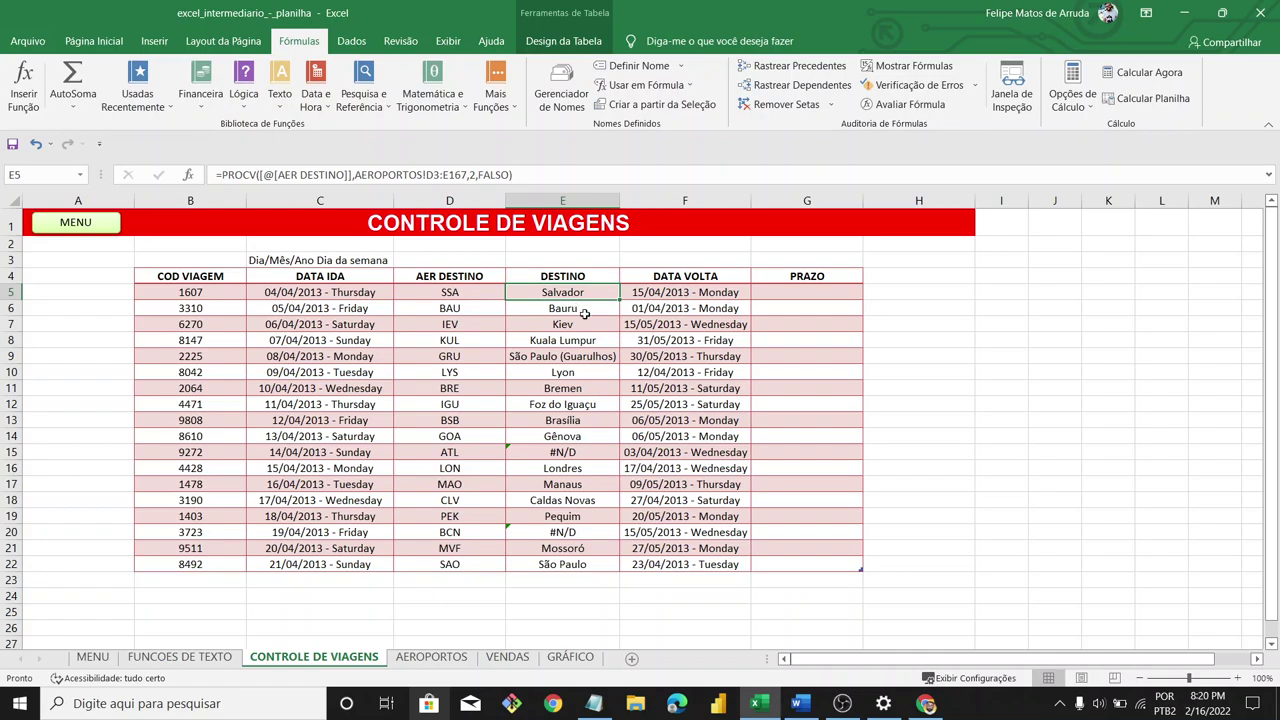
{"action": "left_click", "coordinate": [567, 308]}
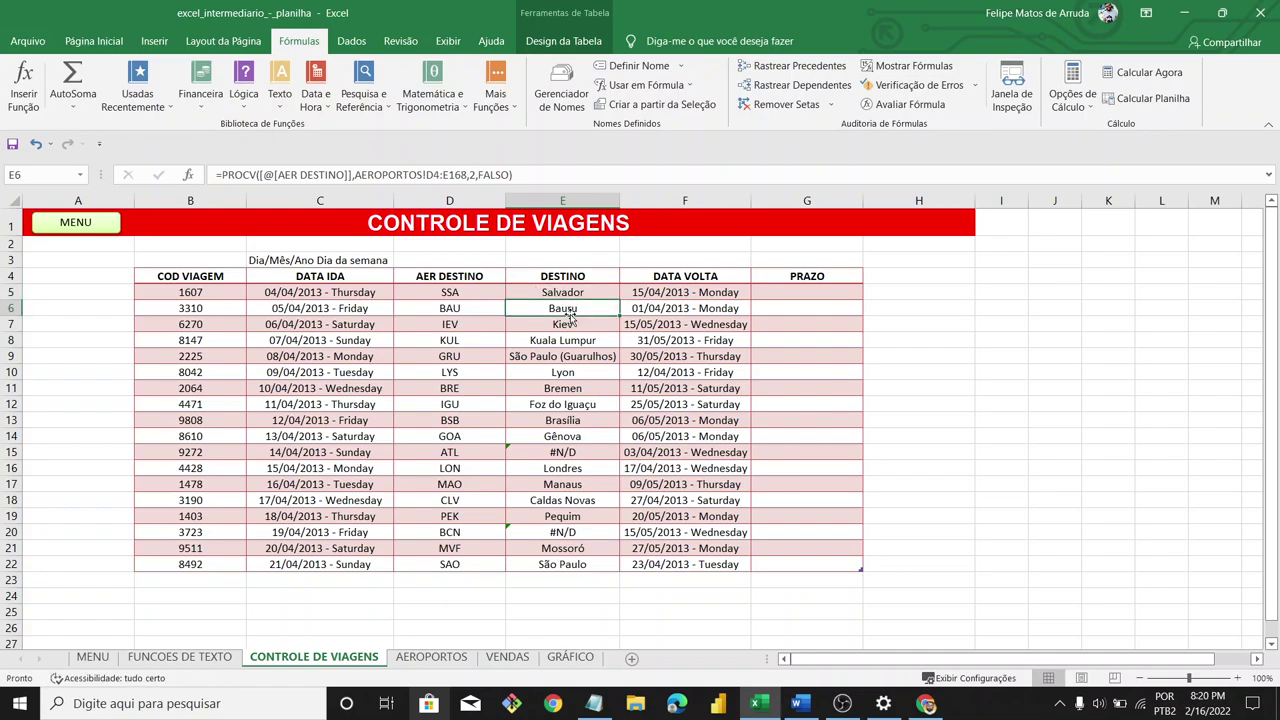
{"action": "left_click", "coordinate": [562, 326]}
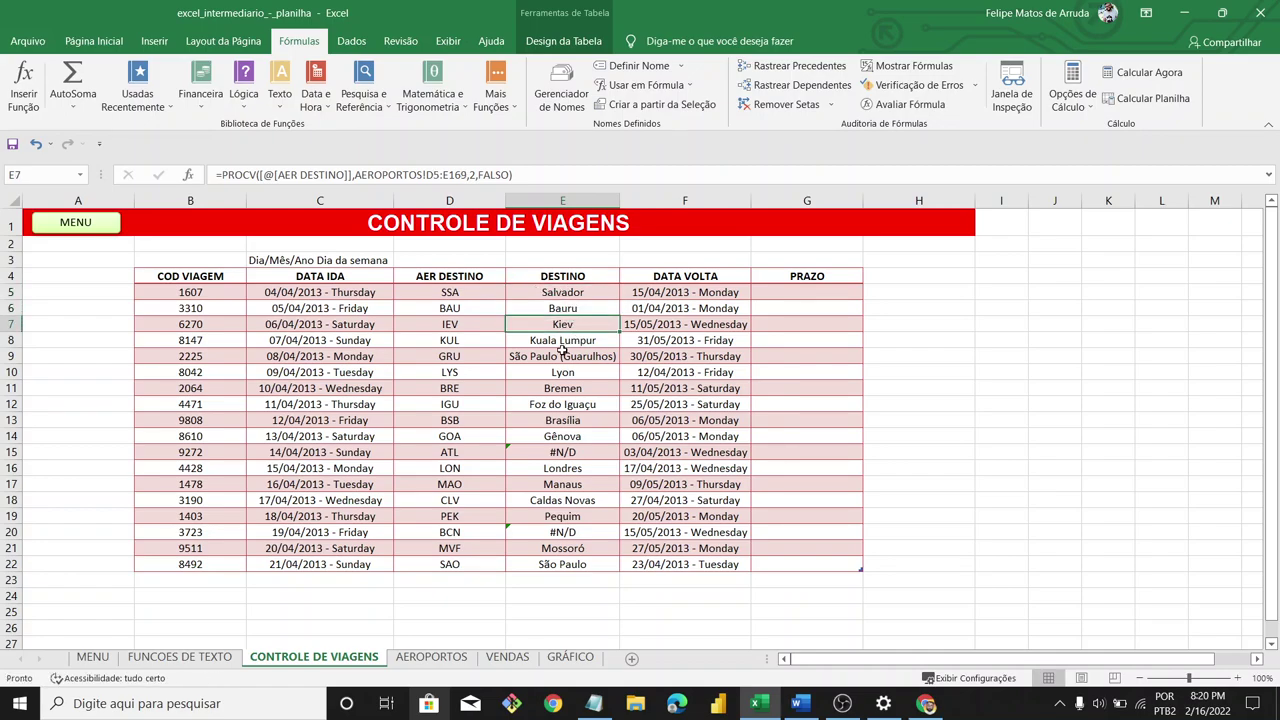
{"action": "left_click", "coordinate": [562, 343]}
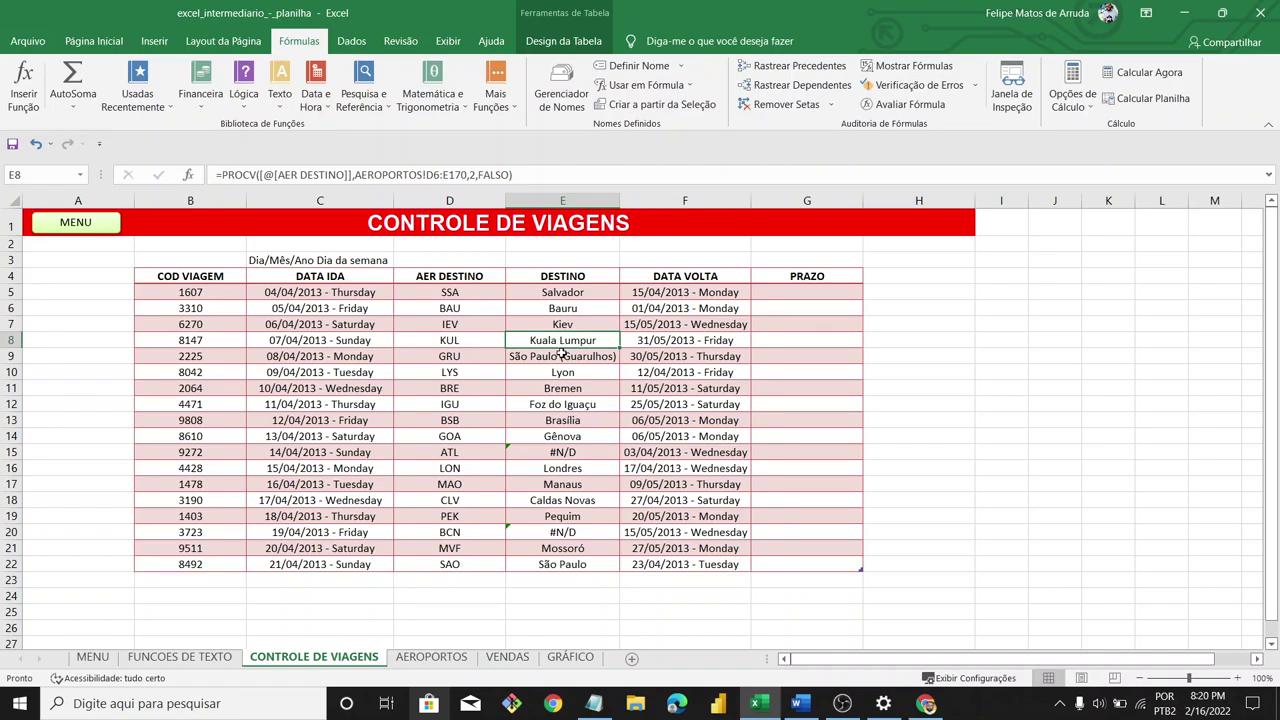
{"action": "left_click", "coordinate": [562, 357]}
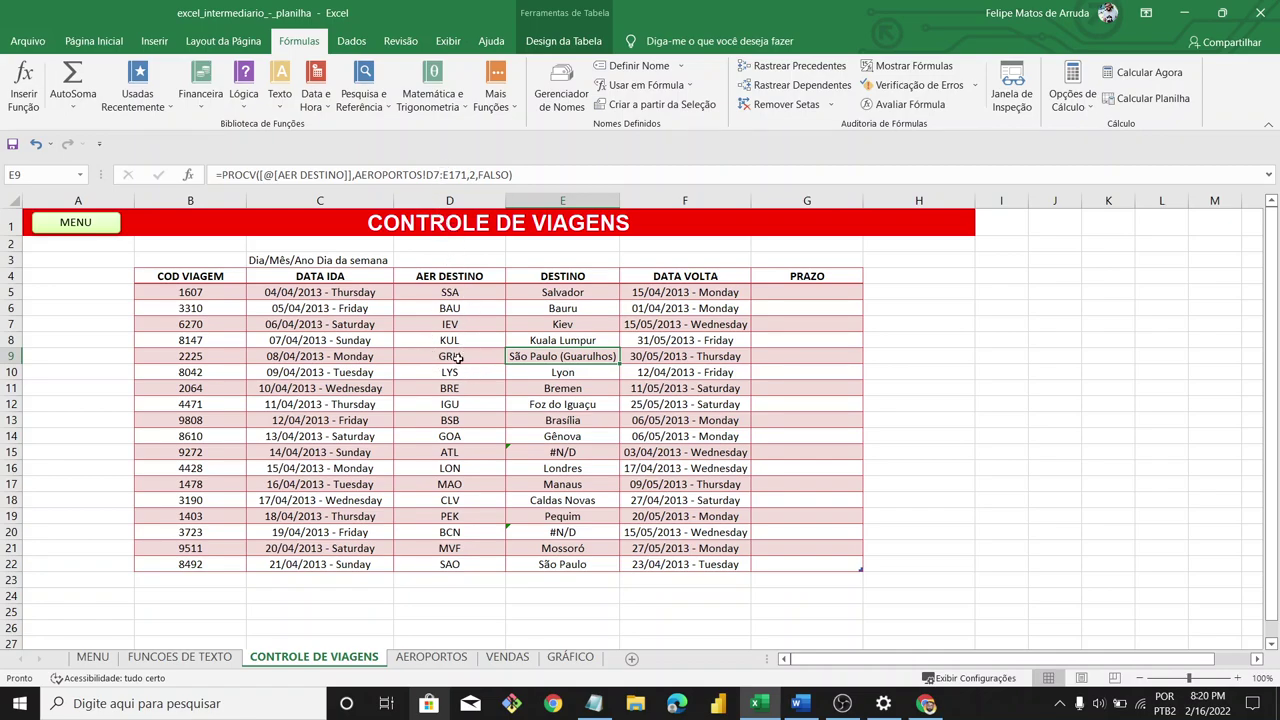
{"action": "left_click", "coordinate": [431, 657]}
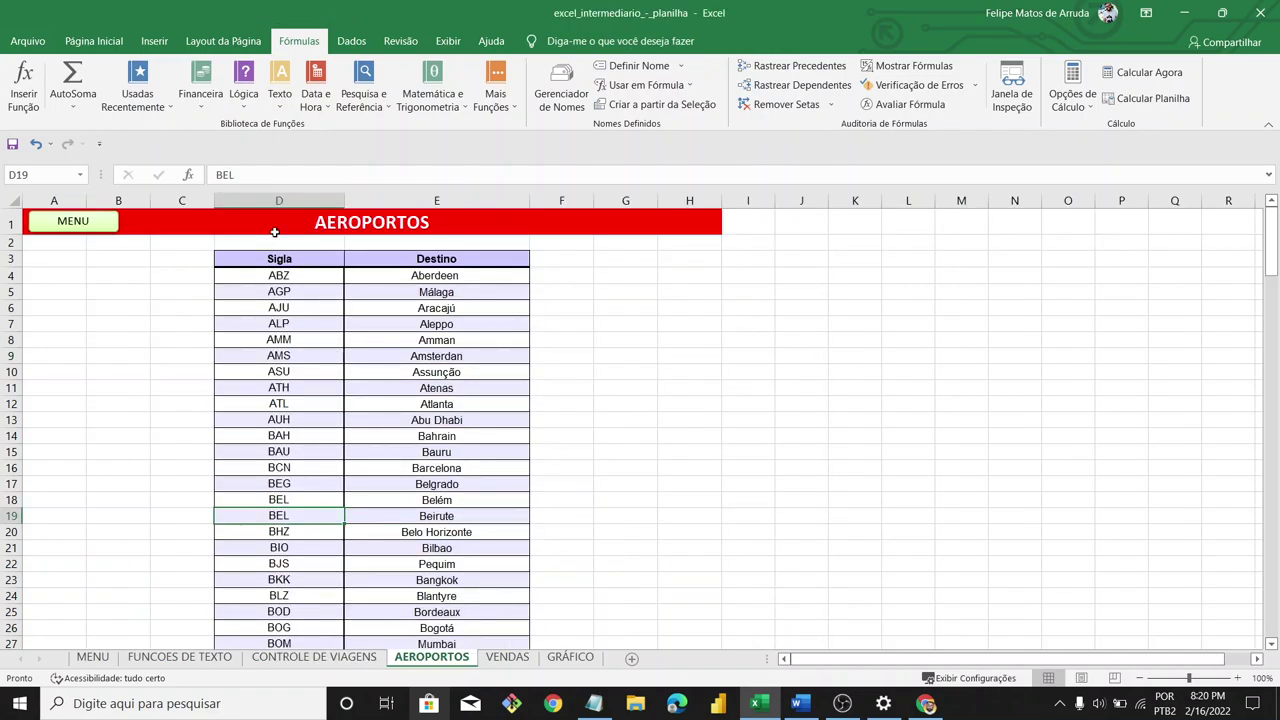
{"action": "left_click", "coordinate": [244, 326]}
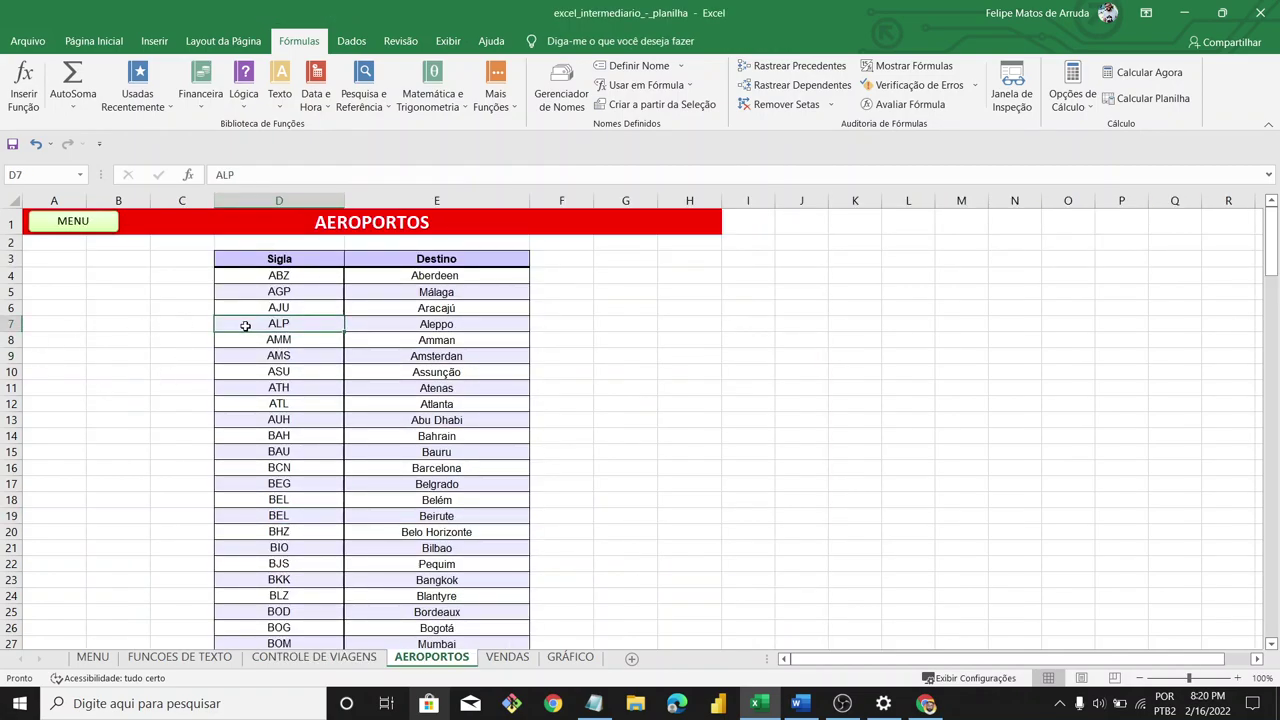
{"action": "left_click", "coordinate": [340, 657]}
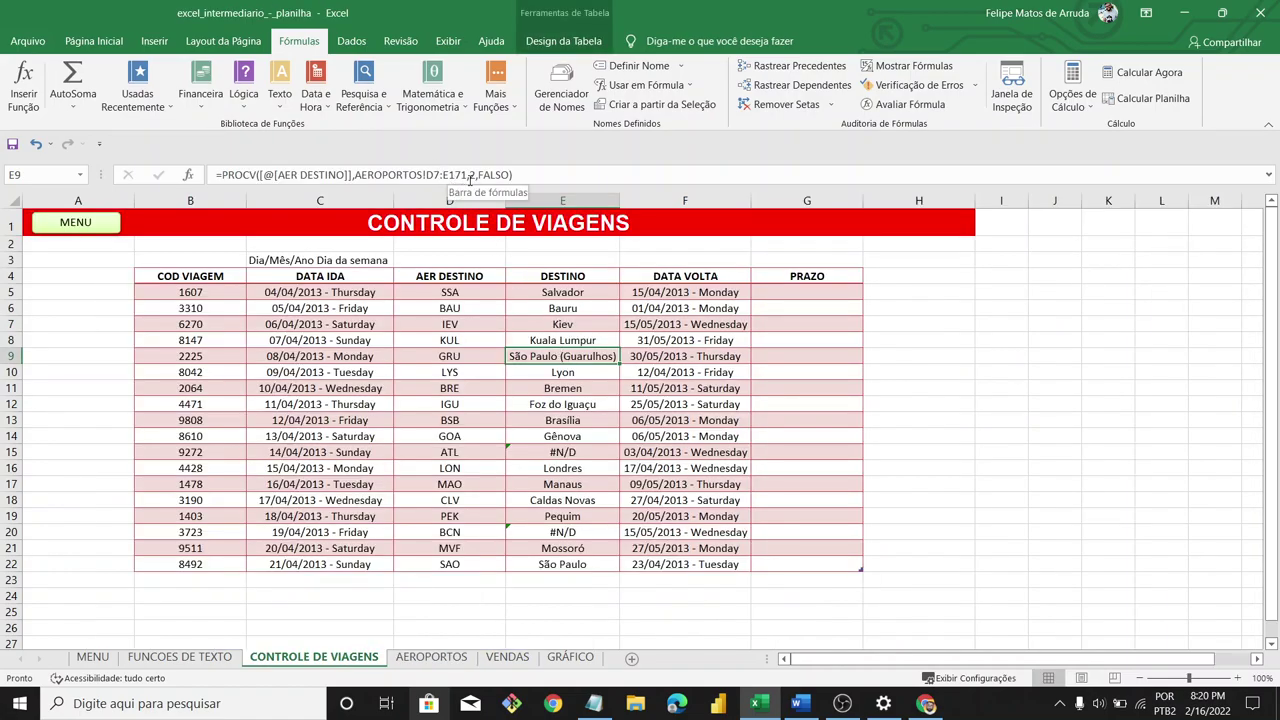
{"action": "left_click", "coordinate": [428, 658]}
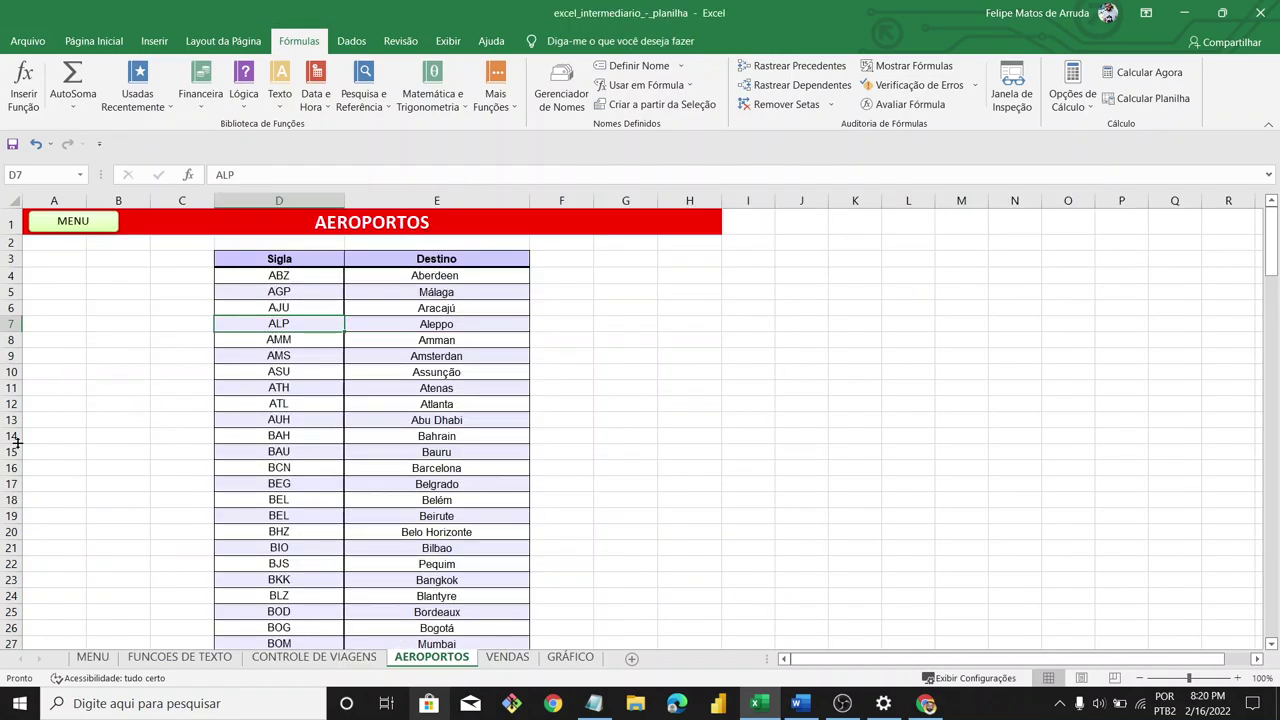
{"action": "scroll", "coordinate": [63, 466], "scroll_direction": "down", "scroll_amount": 1}
{"action": "scroll", "coordinate": [80, 500], "scroll_direction": "down", "scroll_amount": 2}
{"action": "scroll", "coordinate": [86, 514], "scroll_direction": "down", "scroll_amount": 4}
{"action": "scroll", "coordinate": [84, 512], "scroll_direction": "down", "scroll_amount": 5}
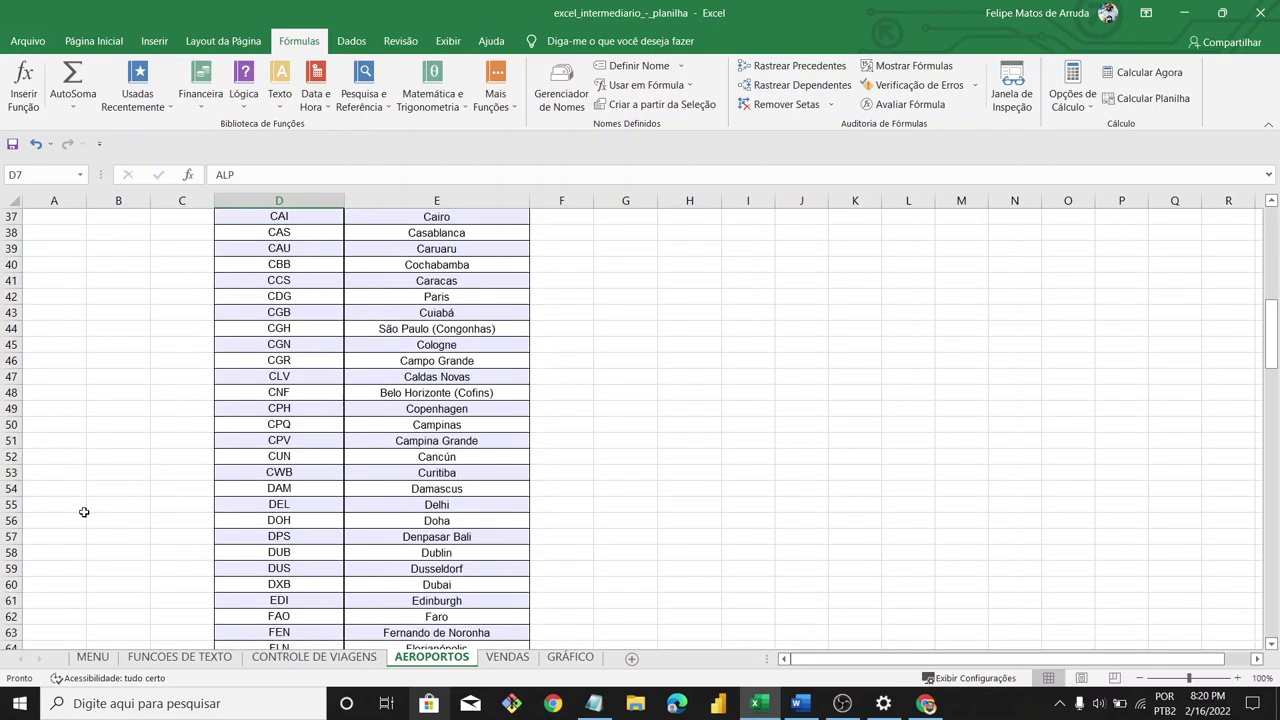
{"action": "scroll", "coordinate": [84, 512], "scroll_direction": "down", "scroll_amount": 1}
{"action": "scroll", "coordinate": [14, 460], "scroll_direction": "down", "scroll_amount": 2}
{"action": "scroll", "coordinate": [51, 517], "scroll_direction": "down", "scroll_amount": 1}
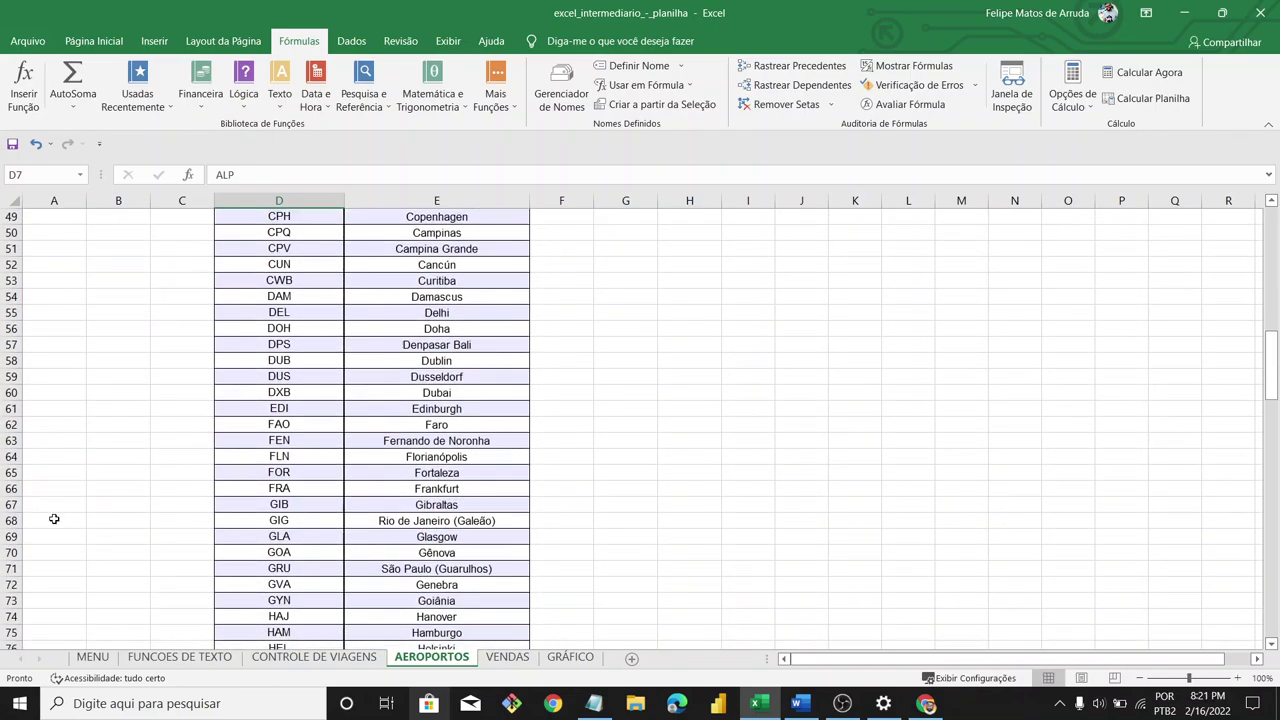
{"action": "left_click", "coordinate": [411, 571]}
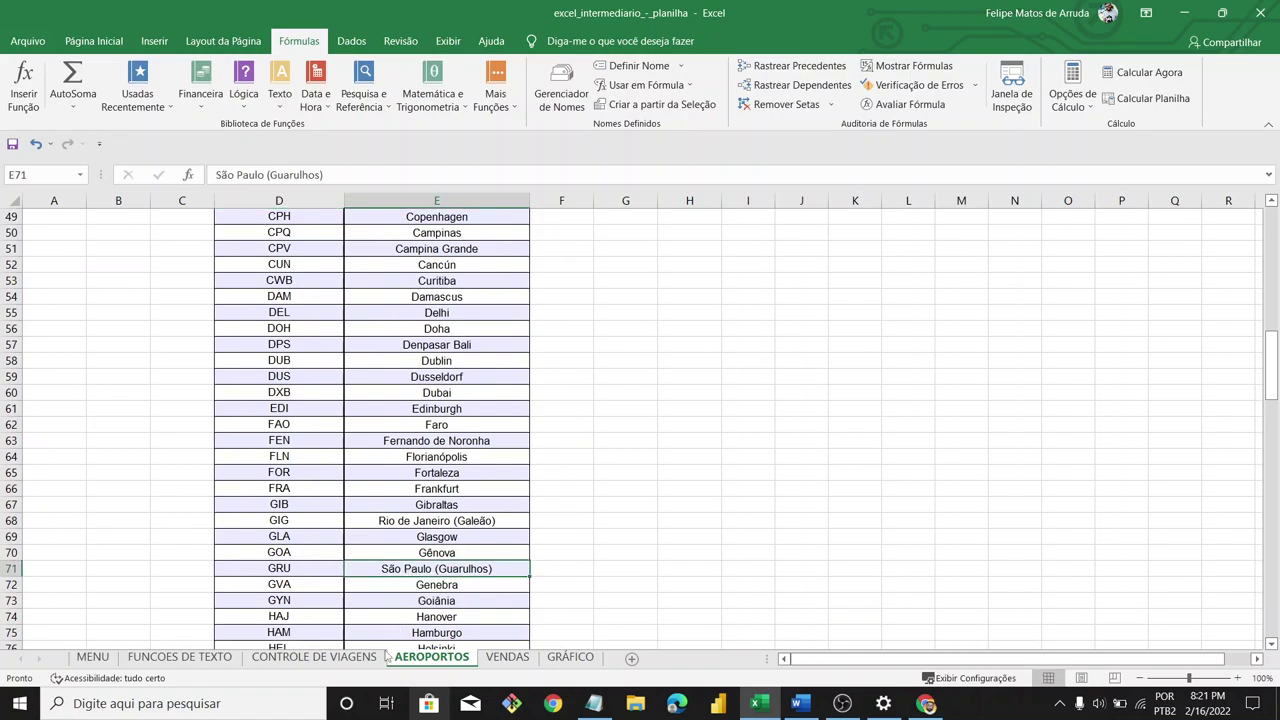
{"action": "left_click", "coordinate": [314, 657]}
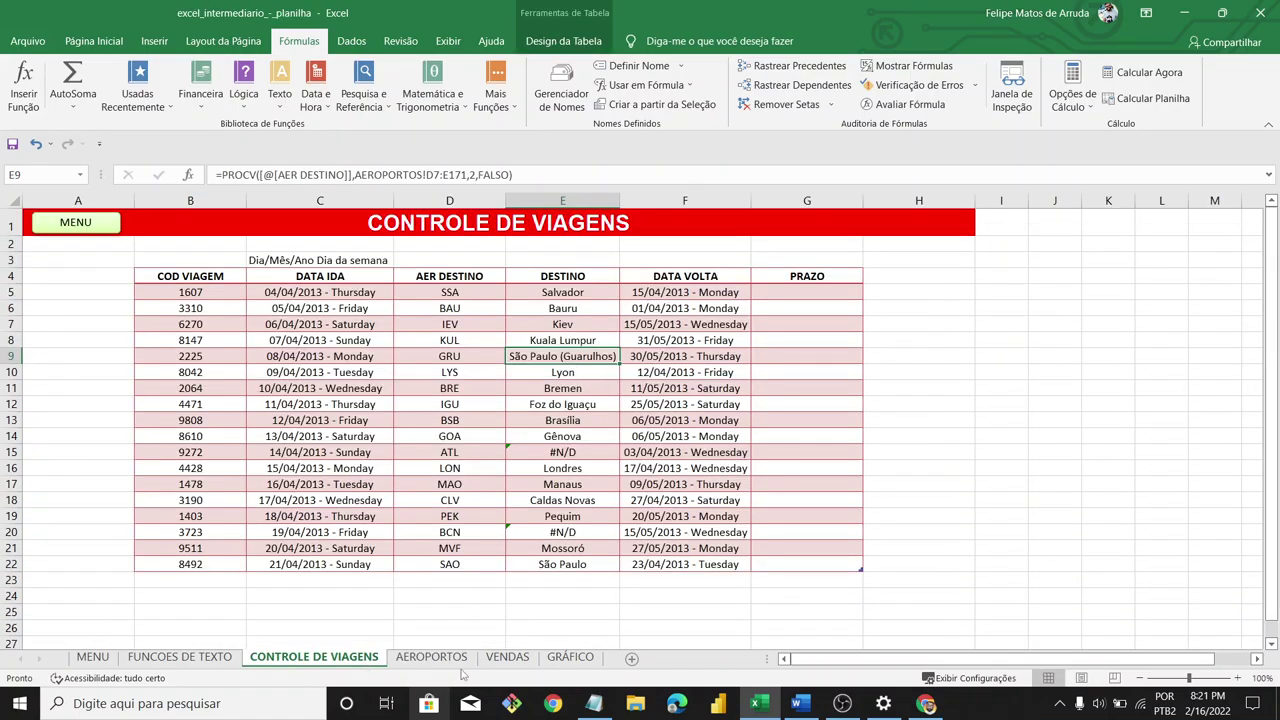
{"action": "left_click", "coordinate": [431, 657]}
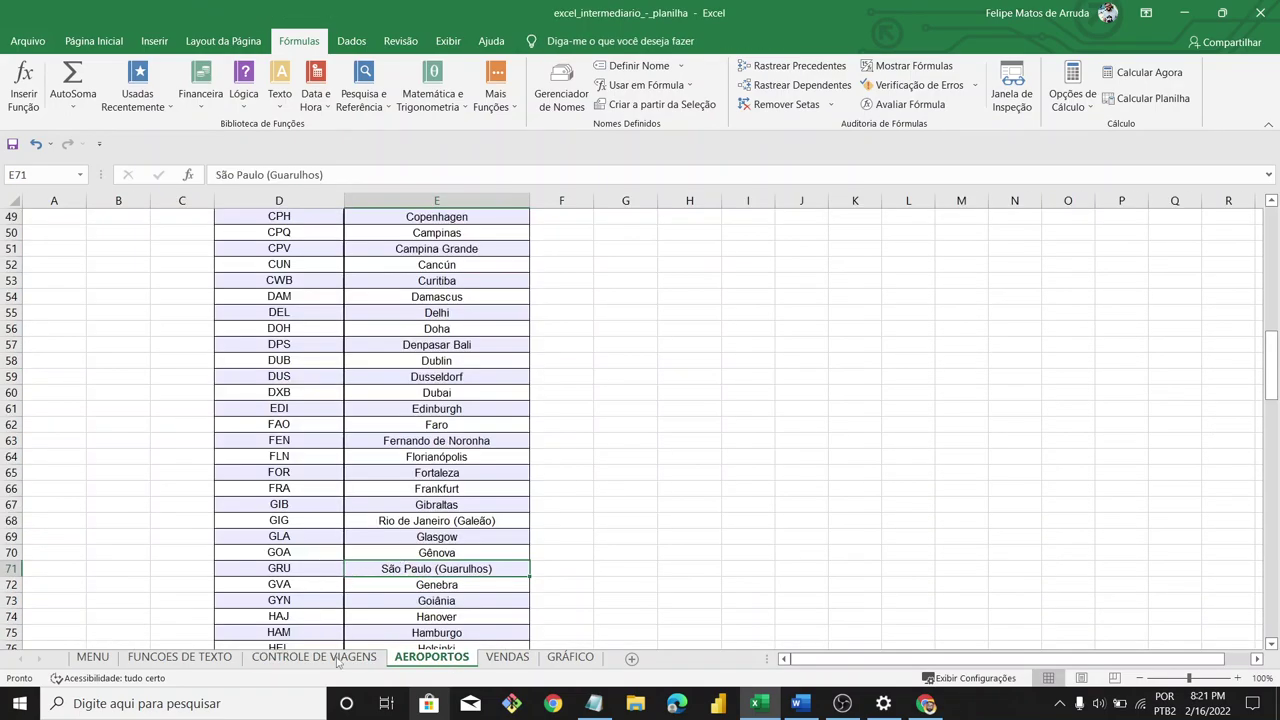
{"action": "scroll", "coordinate": [386, 553], "scroll_direction": "down", "scroll_amount": 3}
{"action": "scroll", "coordinate": [388, 558], "scroll_direction": "up", "scroll_amount": 6}
{"action": "scroll", "coordinate": [386, 545], "scroll_direction": "up", "scroll_amount": 5}
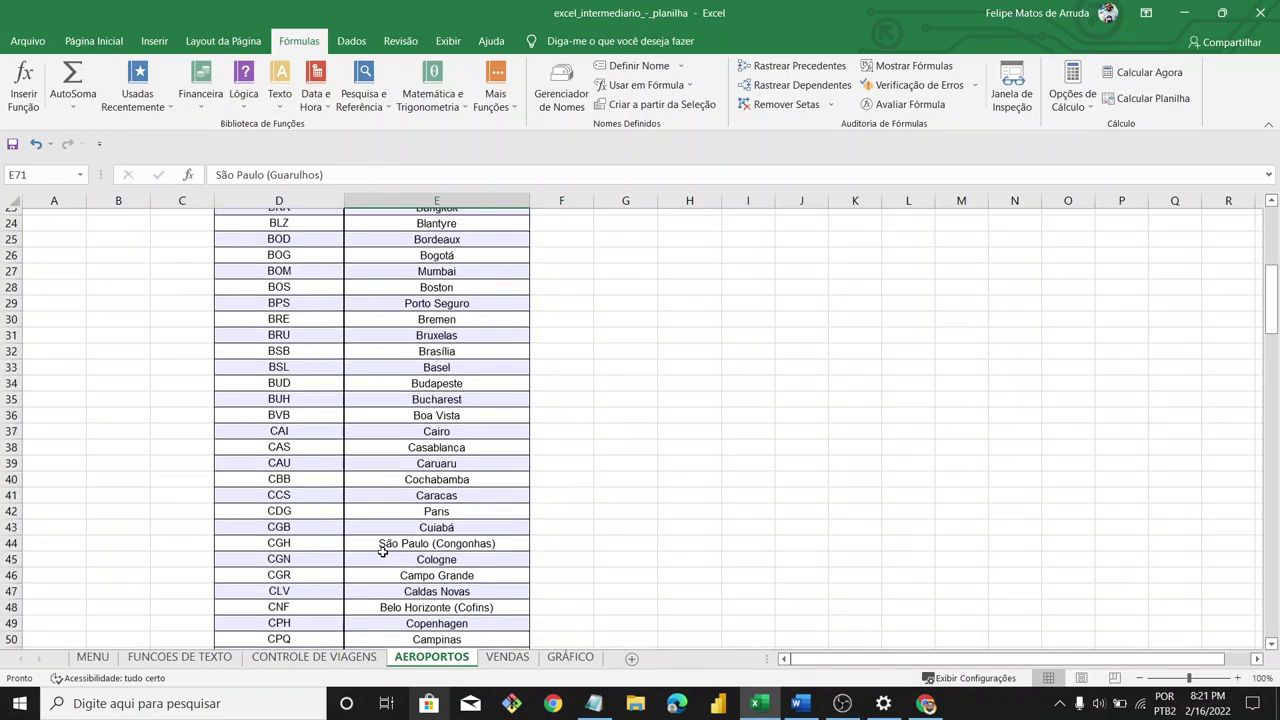
{"action": "scroll", "coordinate": [395, 555], "scroll_direction": "up", "scroll_amount": 7}
{"action": "scroll", "coordinate": [459, 400], "scroll_direction": "up", "scroll_amount": 1}
{"action": "scroll", "coordinate": [455, 405], "scroll_direction": "up", "scroll_amount": 1}
{"action": "scroll", "coordinate": [445, 435], "scroll_direction": "down", "scroll_amount": 2}
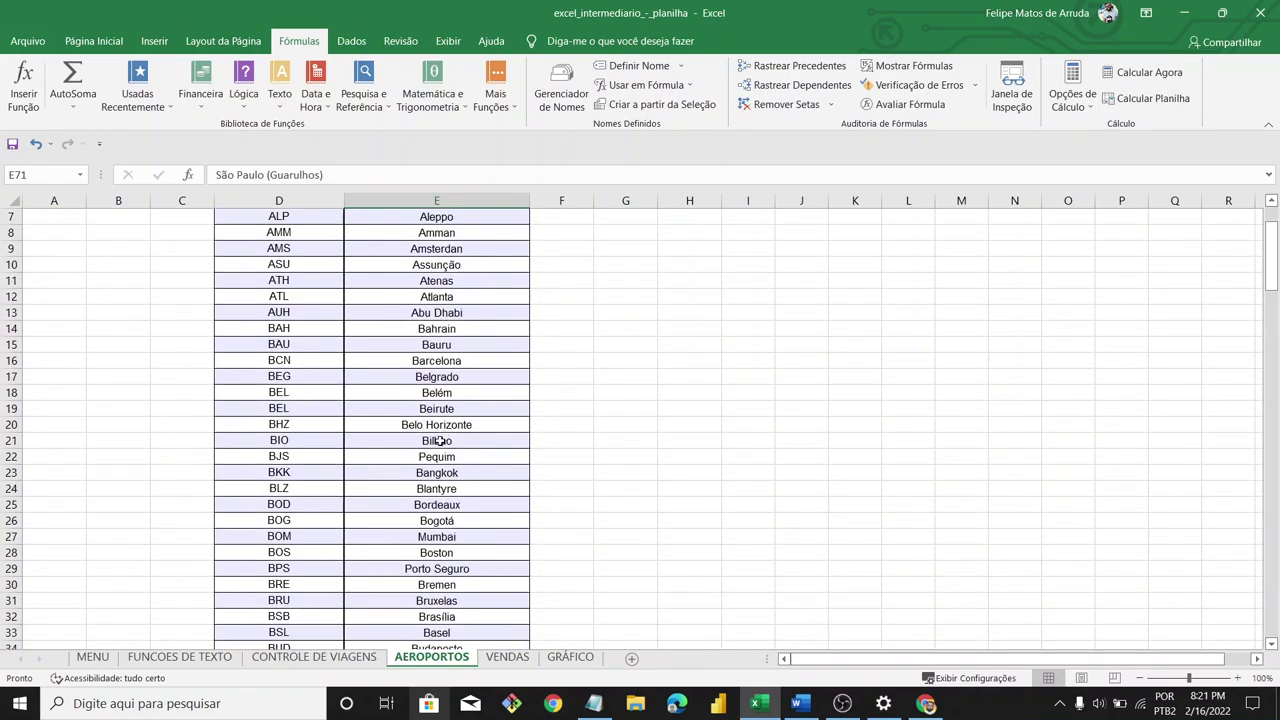
{"action": "scroll", "coordinate": [430, 450], "scroll_direction": "up", "scroll_amount": 2}
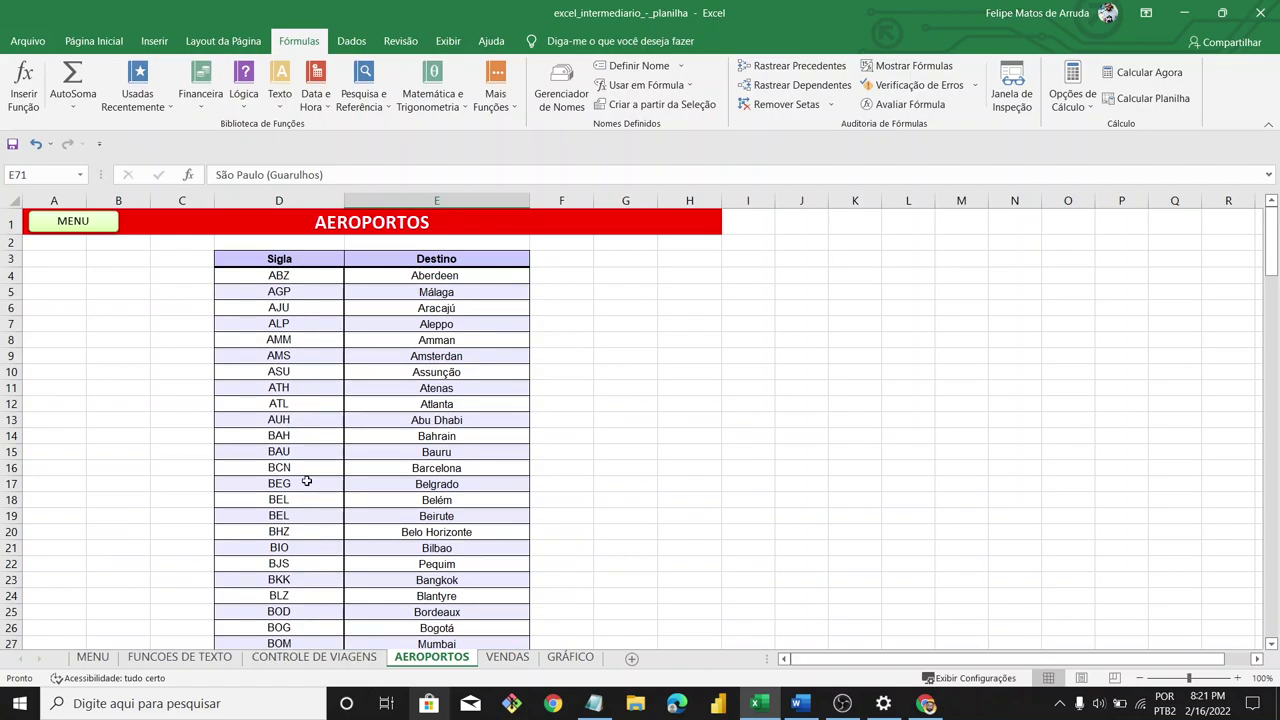
{"action": "left_click", "coordinate": [318, 657]}
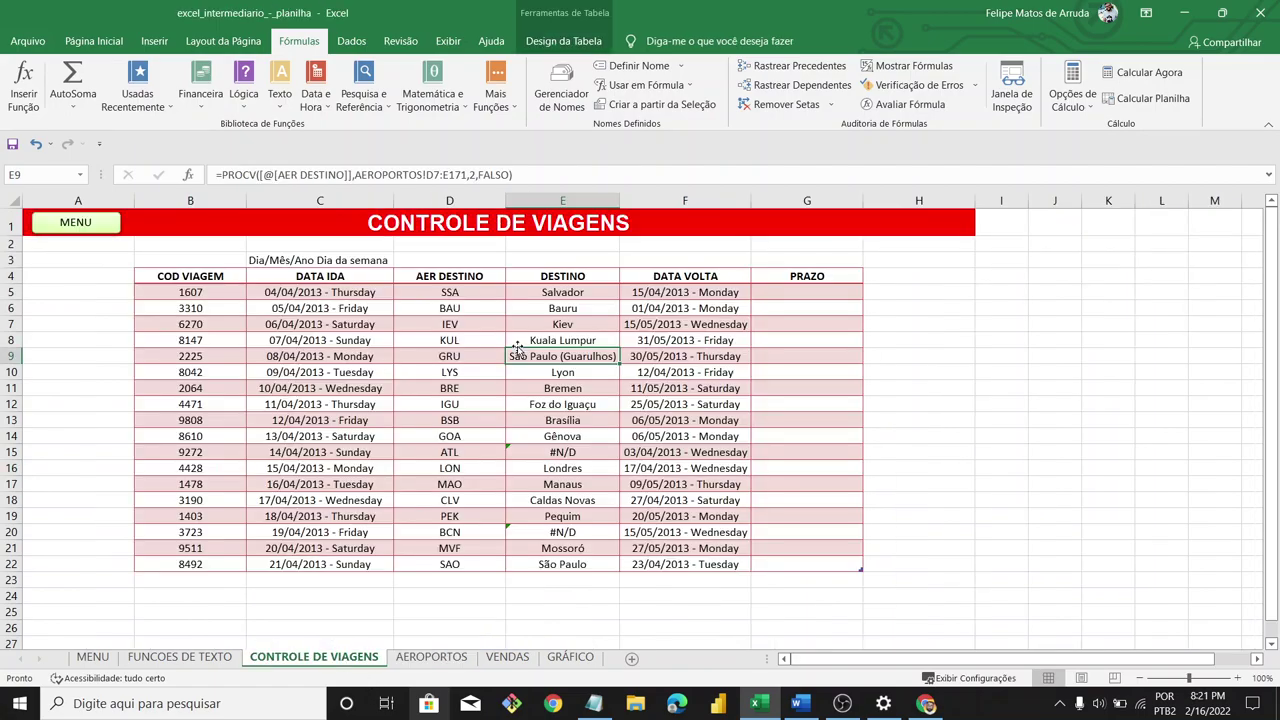
{"action": "left_click", "coordinate": [570, 528]}
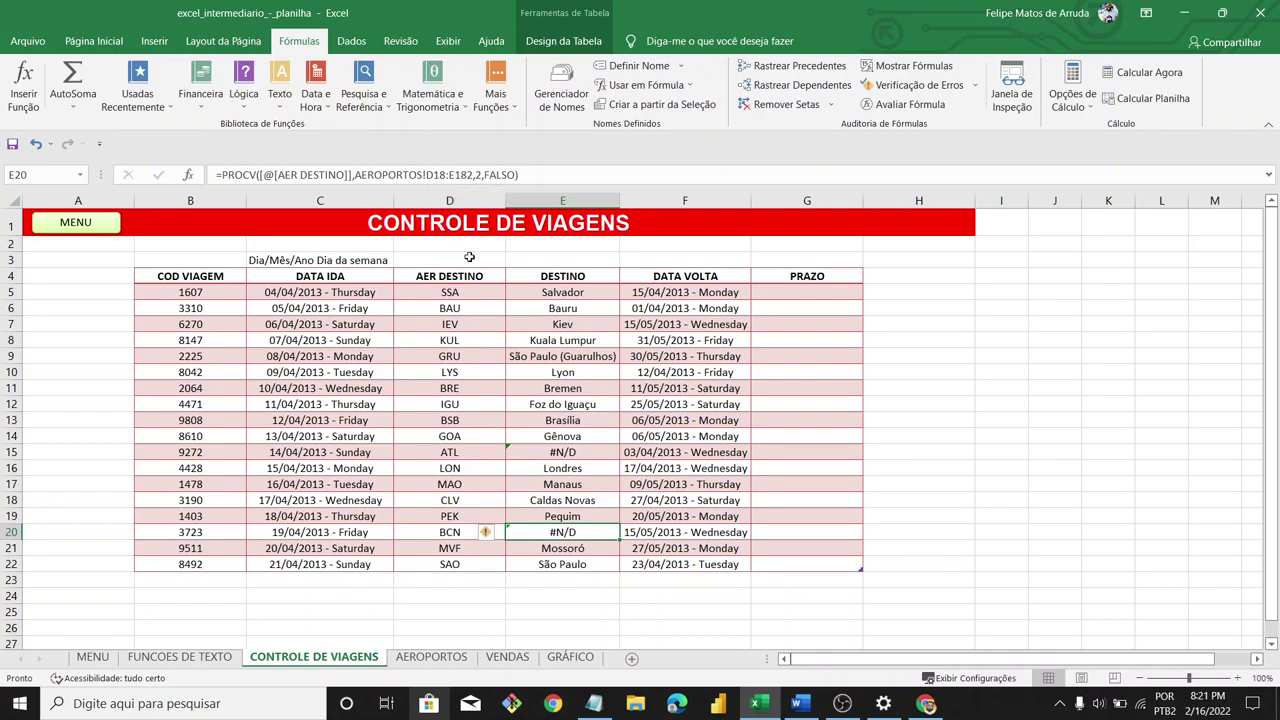
{"action": "left_click", "coordinate": [431, 657]}
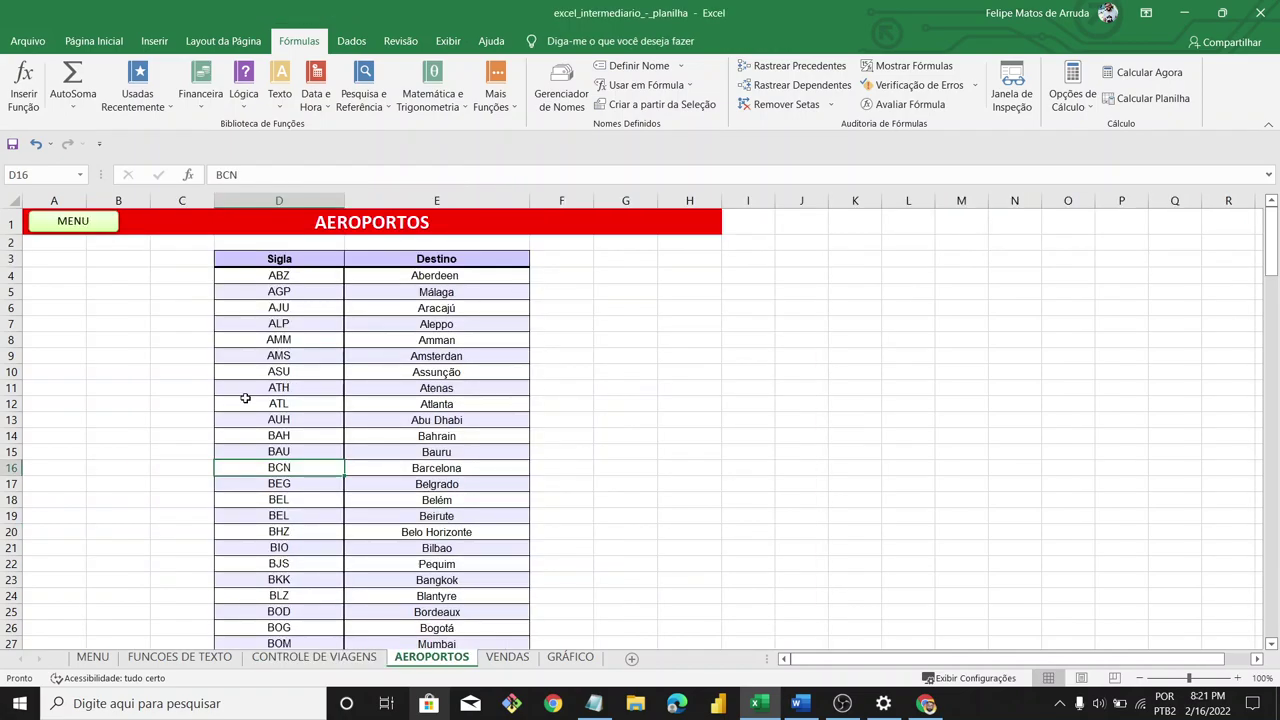
{"action": "left_click", "coordinate": [279, 503]}
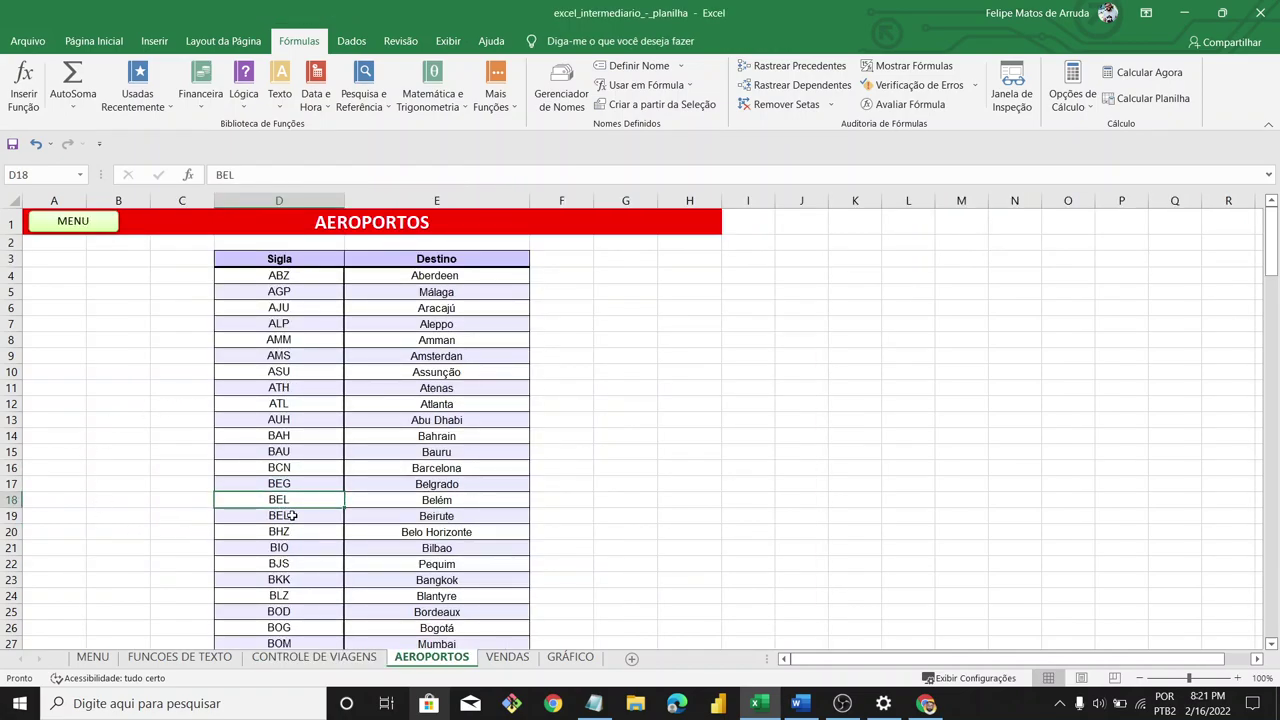
{"action": "left_click", "coordinate": [336, 660]}
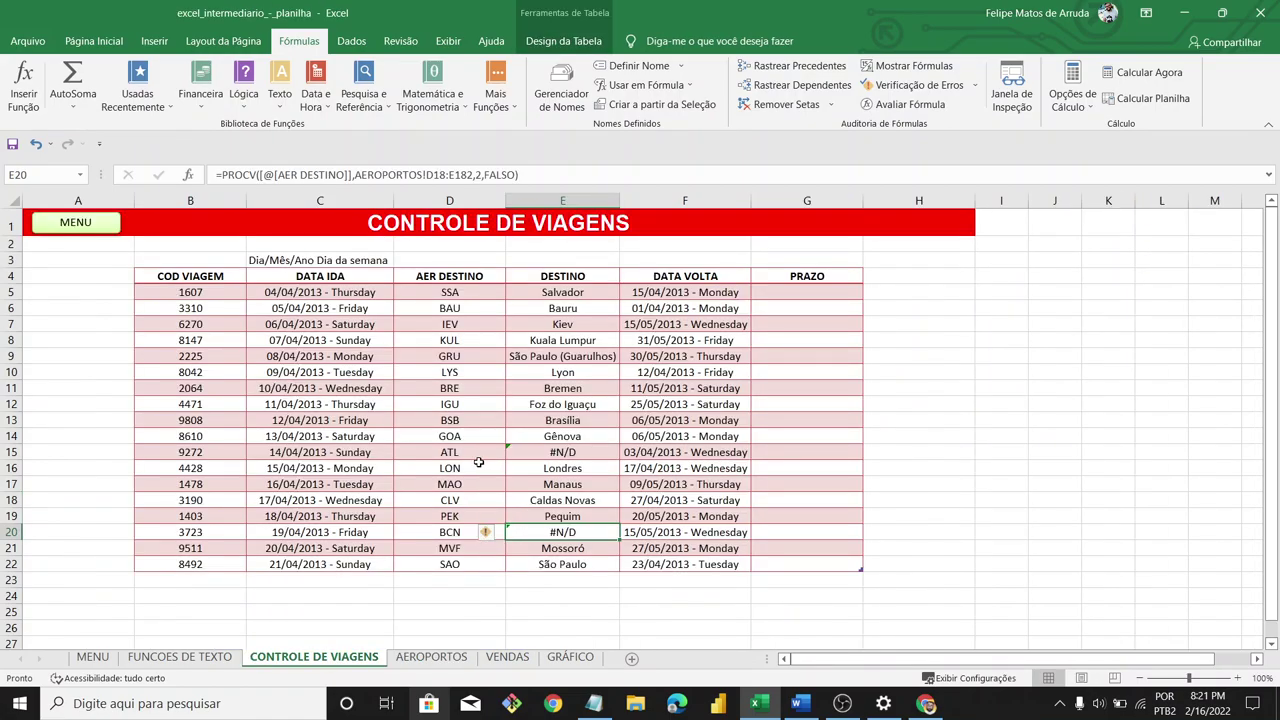
{"action": "left_click", "coordinate": [466, 450]}
{"action": "left_click", "coordinate": [543, 533]}
{"action": "left_click", "coordinate": [403, 662]}
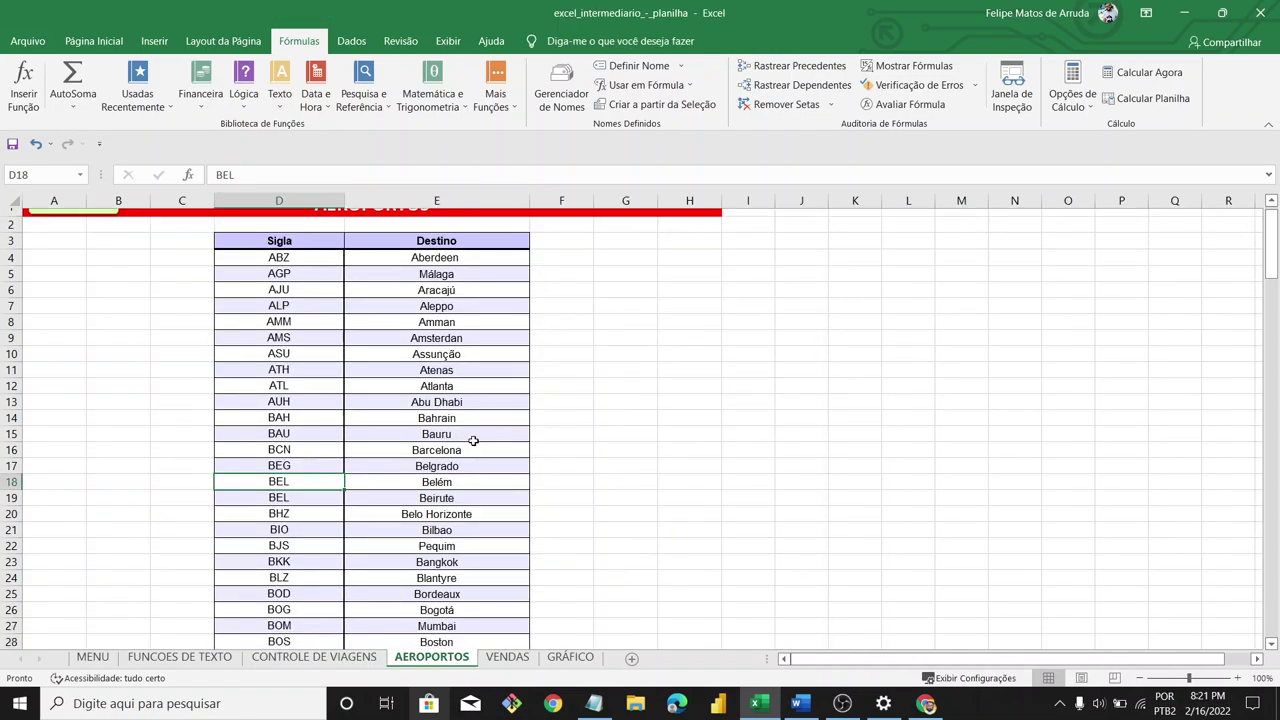
{"action": "scroll", "coordinate": [475, 440], "scroll_direction": "down", "scroll_amount": 7}
{"action": "scroll", "coordinate": [475, 439], "scroll_direction": "down", "scroll_amount": 8}
{"action": "scroll", "coordinate": [475, 439], "scroll_direction": "down", "scroll_amount": 8}
{"action": "scroll", "coordinate": [475, 439], "scroll_direction": "down", "scroll_amount": 8}
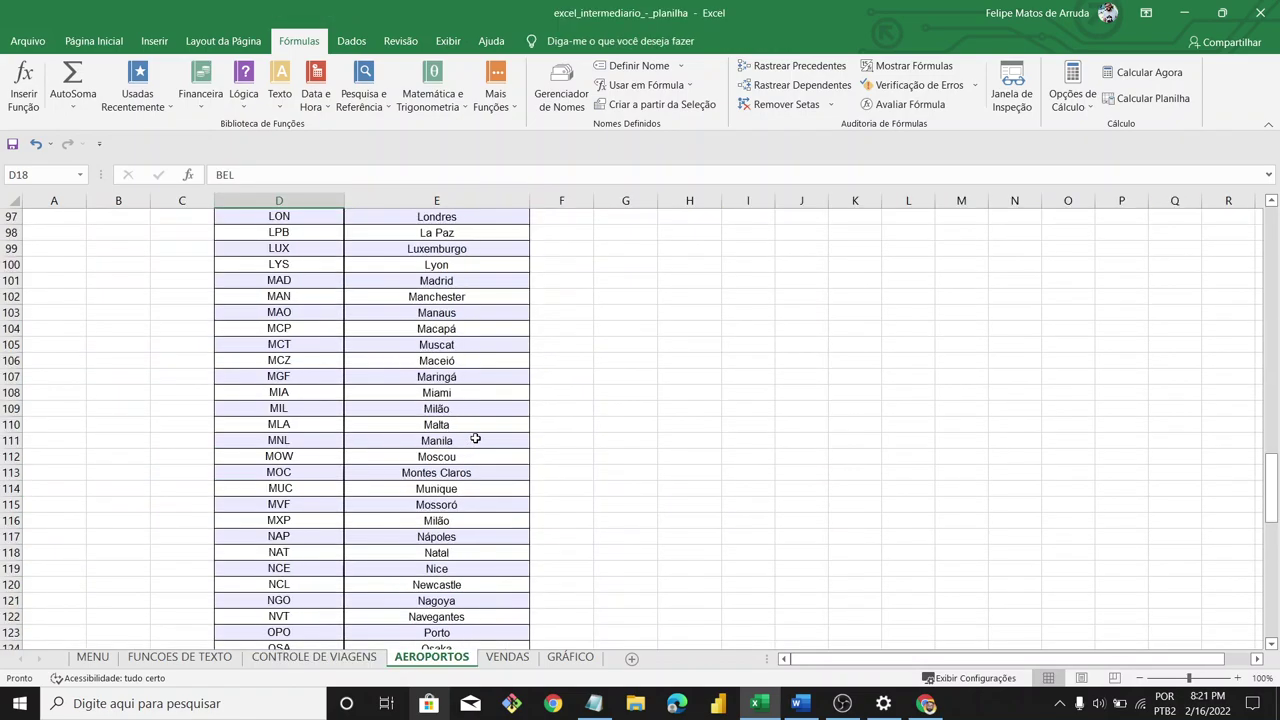
{"action": "scroll", "coordinate": [475, 439], "scroll_direction": "down", "scroll_amount": 9}
{"action": "scroll", "coordinate": [475, 438], "scroll_direction": "down", "scroll_amount": 7}
{"action": "scroll", "coordinate": [470, 445], "scroll_direction": "down", "scroll_amount": 3}
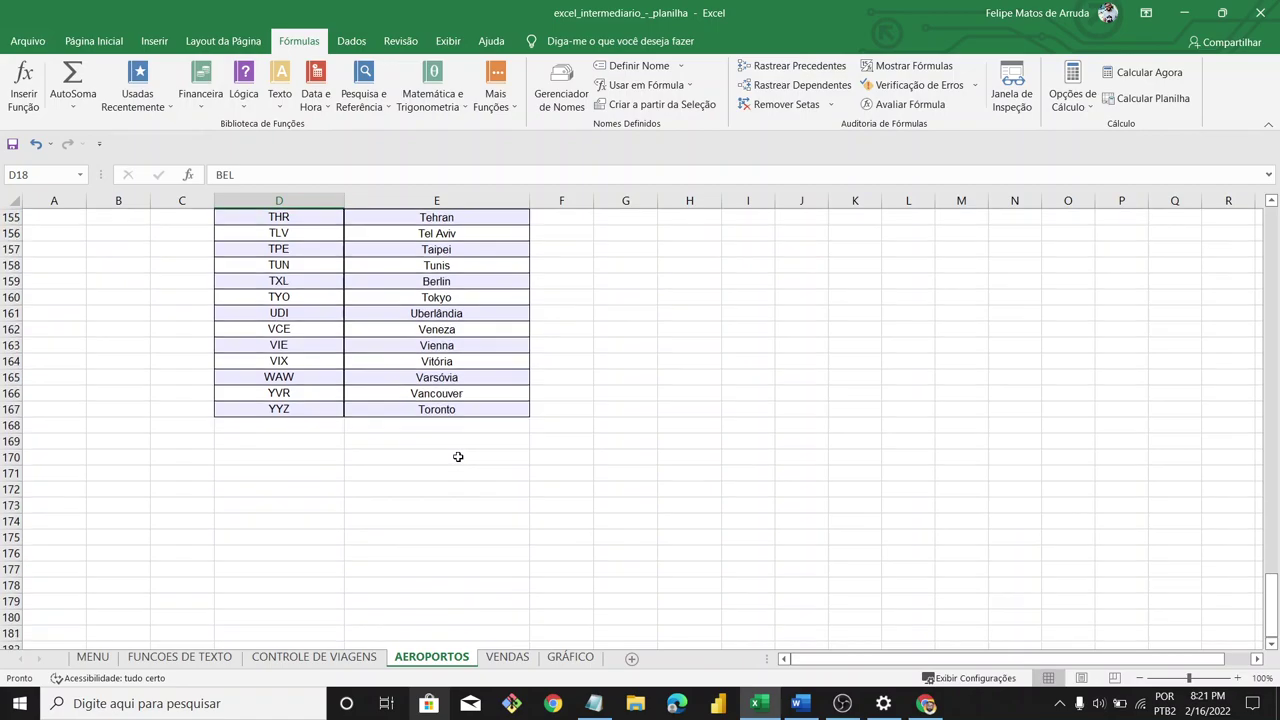
{"action": "scroll", "coordinate": [330, 520], "scroll_direction": "down", "scroll_amount": 3}
{"action": "left_click_drag", "start_coordinate": [41, 530], "coordinate": [437, 522]}
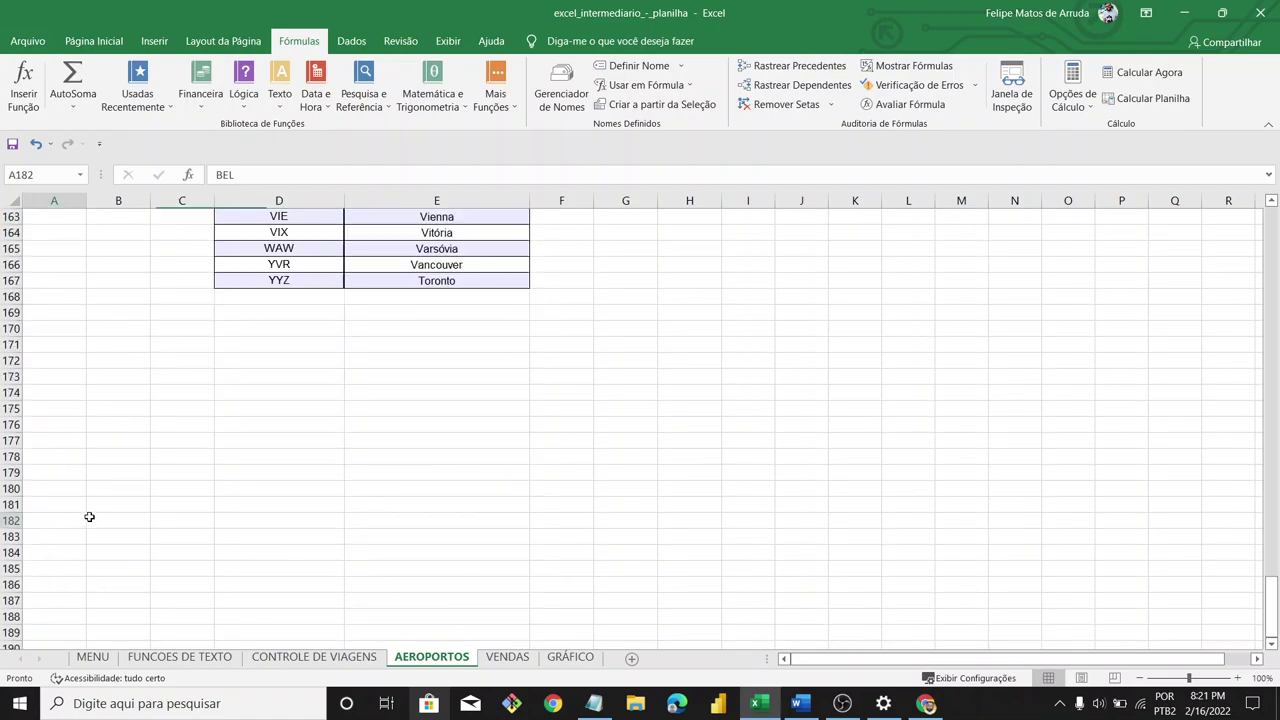
{"action": "left_click", "coordinate": [437, 522]}
{"action": "scroll", "coordinate": [440, 494], "scroll_direction": "up", "scroll_amount": 7}
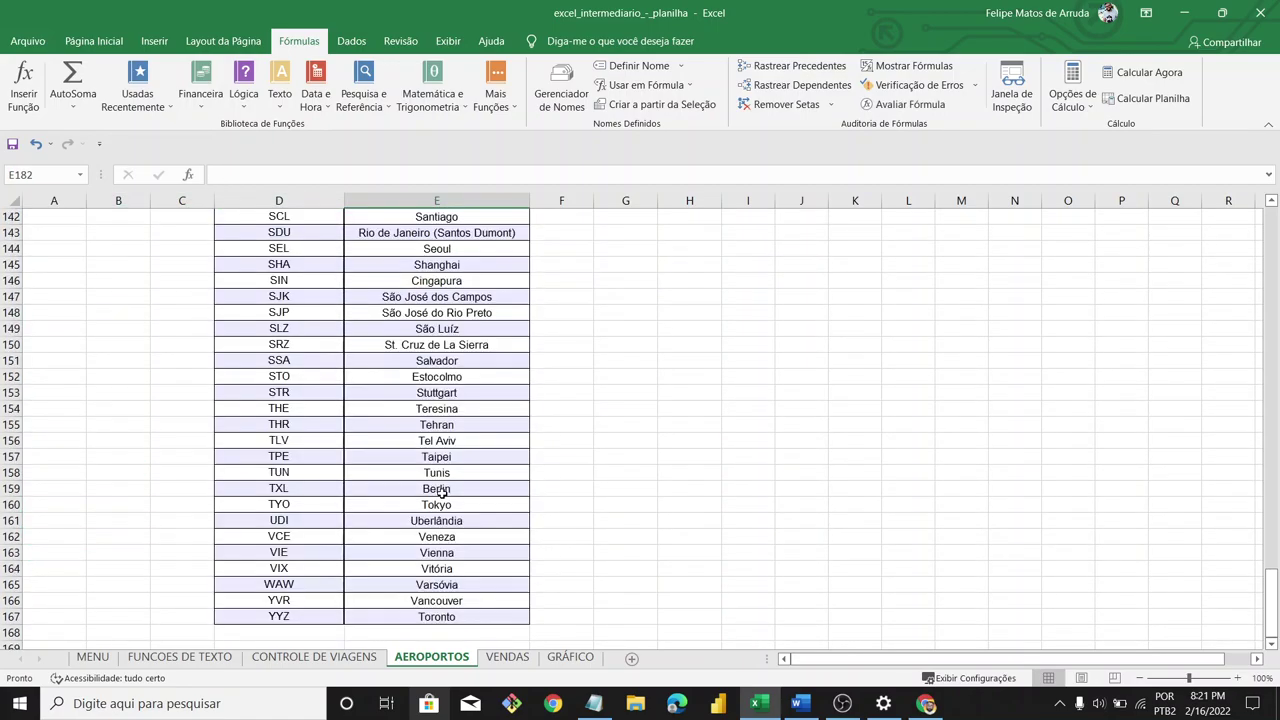
{"action": "scroll", "coordinate": [442, 492], "scroll_direction": "up", "scroll_amount": 1}
{"action": "scroll", "coordinate": [443, 490], "scroll_direction": "down", "scroll_amount": 2}
{"action": "scroll", "coordinate": [445, 487], "scroll_direction": "down", "scroll_amount": 4}
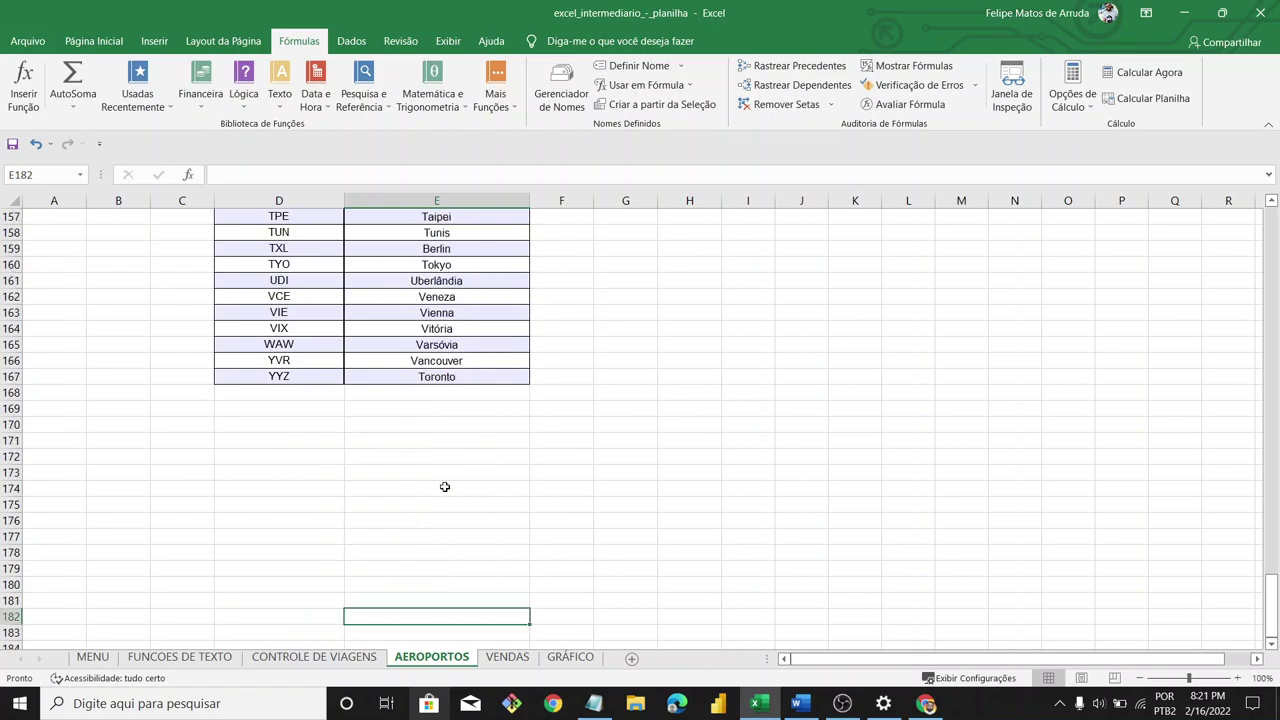
{"action": "scroll", "coordinate": [443, 490], "scroll_direction": "up", "scroll_amount": 4}
{"action": "scroll", "coordinate": [418, 490], "scroll_direction": "up", "scroll_amount": 5}
{"action": "scroll", "coordinate": [415, 560], "scroll_direction": "up", "scroll_amount": 8}
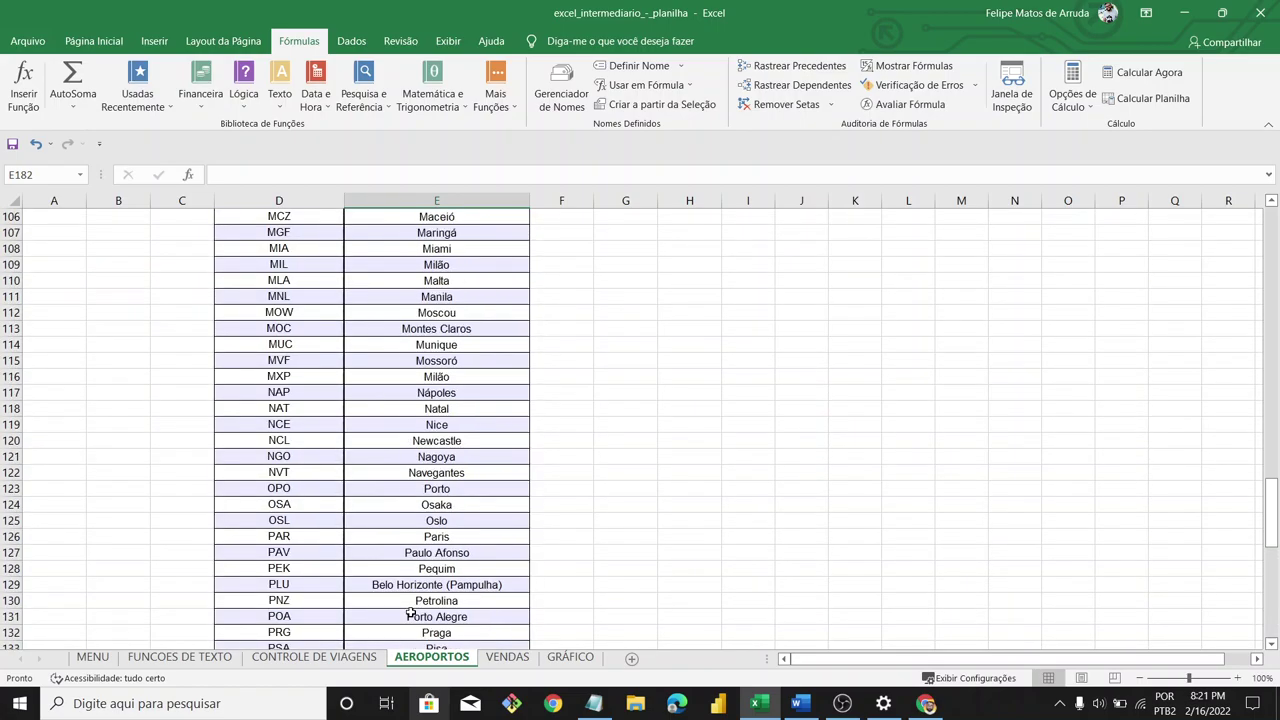
{"action": "left_click", "coordinate": [369, 657]}
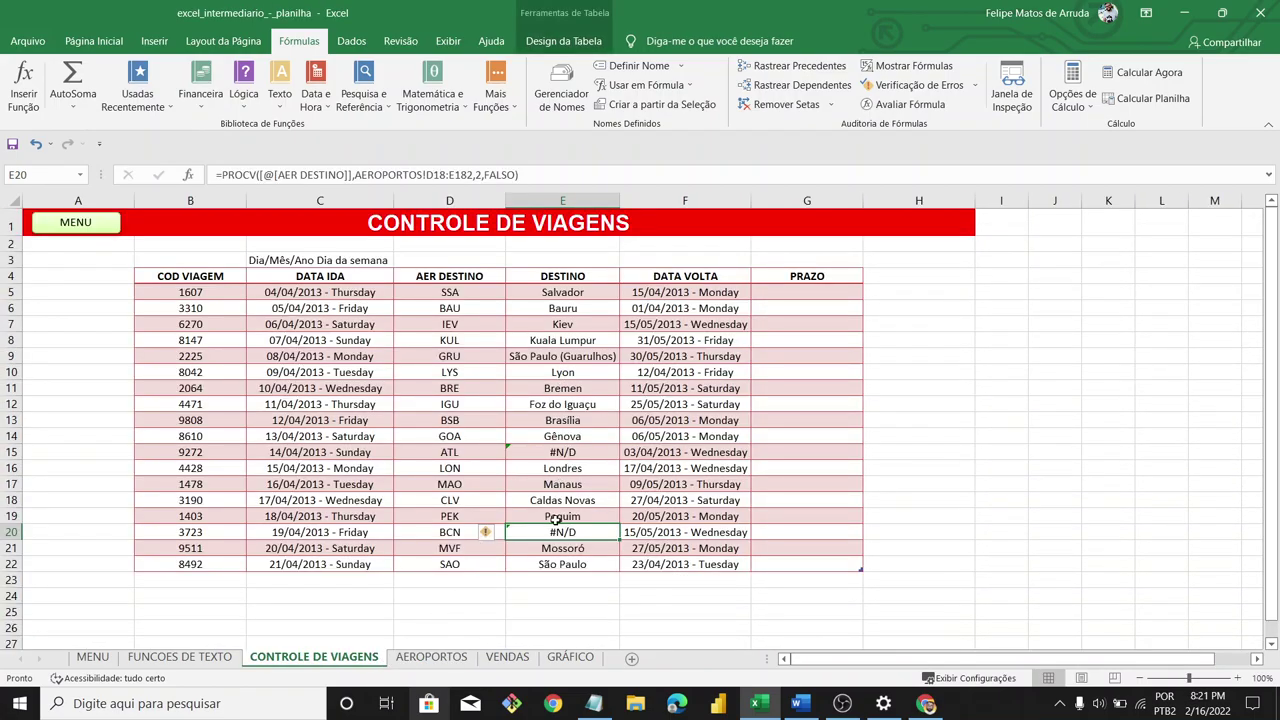
{"action": "left_click", "coordinate": [435, 176]}
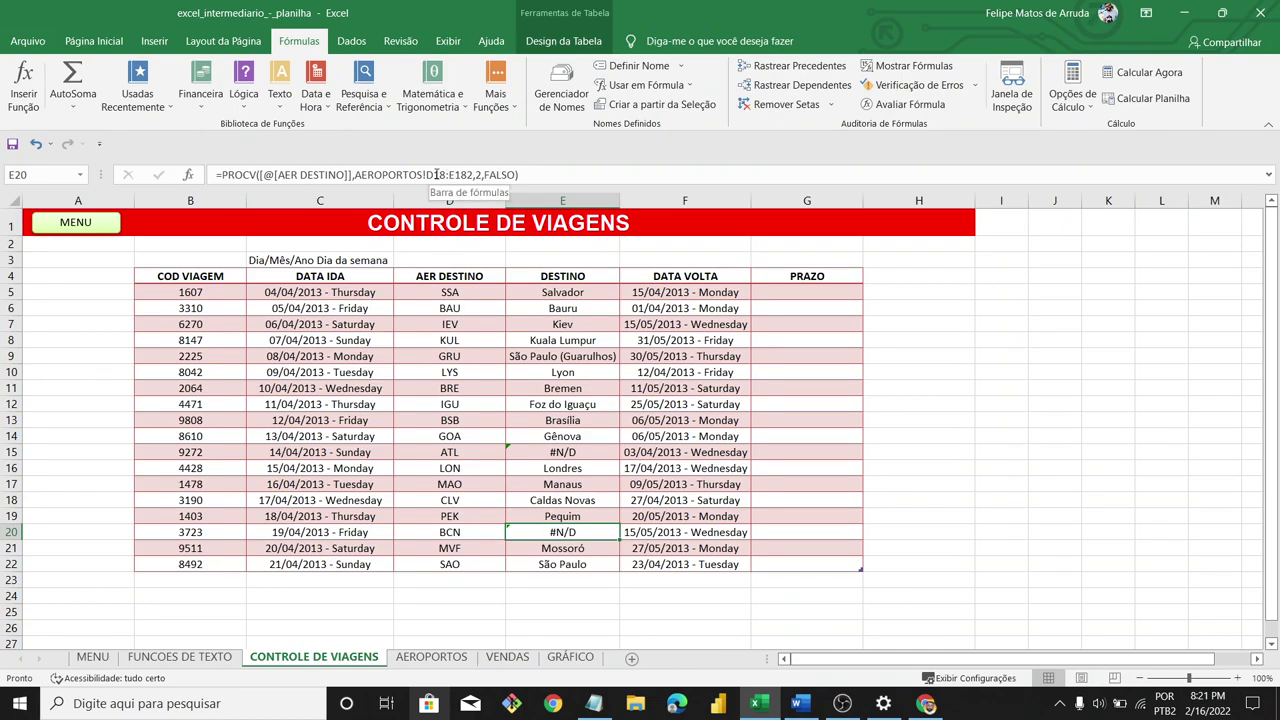
{"action": "left_click", "coordinate": [451, 175]}
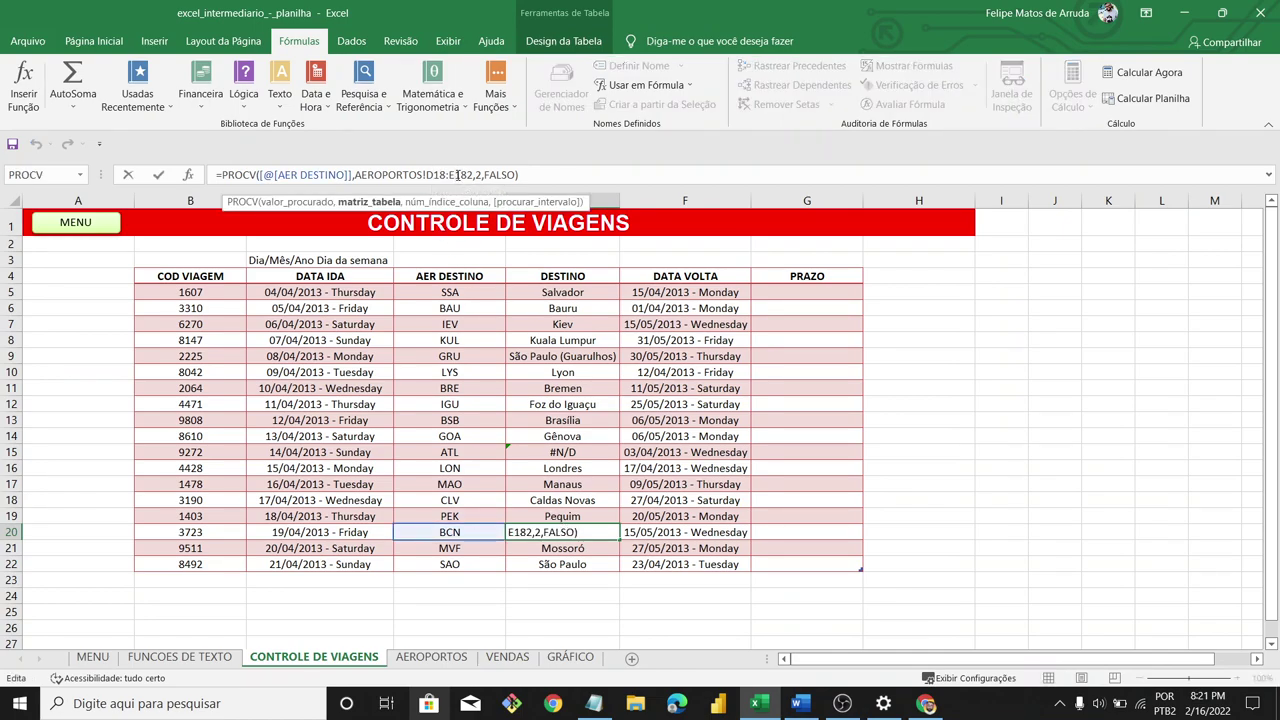
{"action": "left_click", "coordinate": [843, 703]}
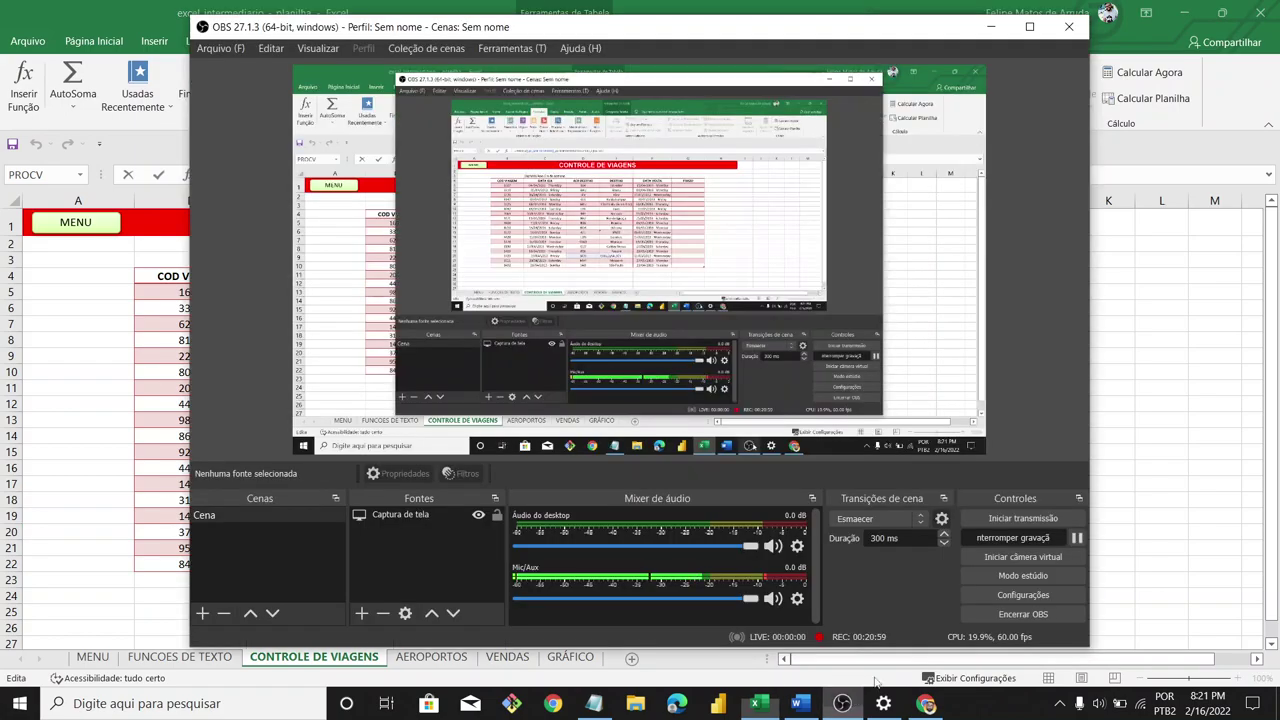
{"action": "left_click", "coordinate": [1075, 539]}
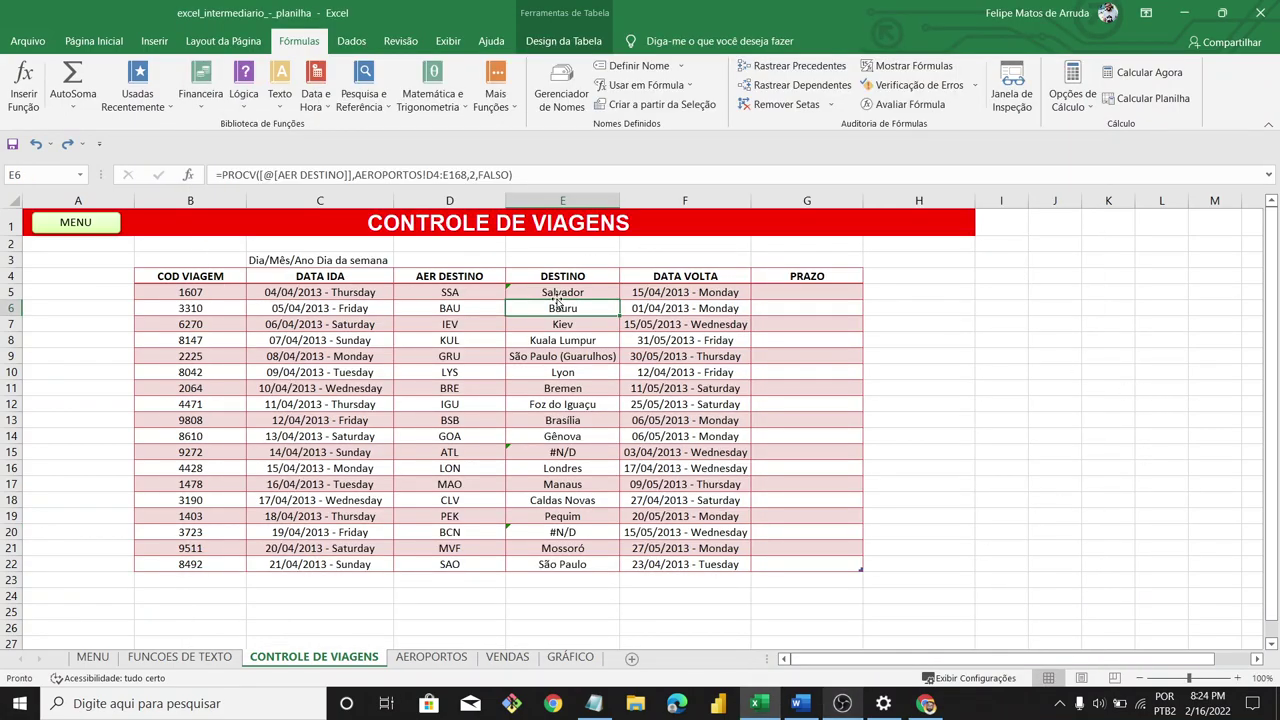
- Check the E5, E15 and E20 lookups, then add a $ lock to E6's AEROPORTOS range
{"action": "left_click", "coordinate": [560, 291]}
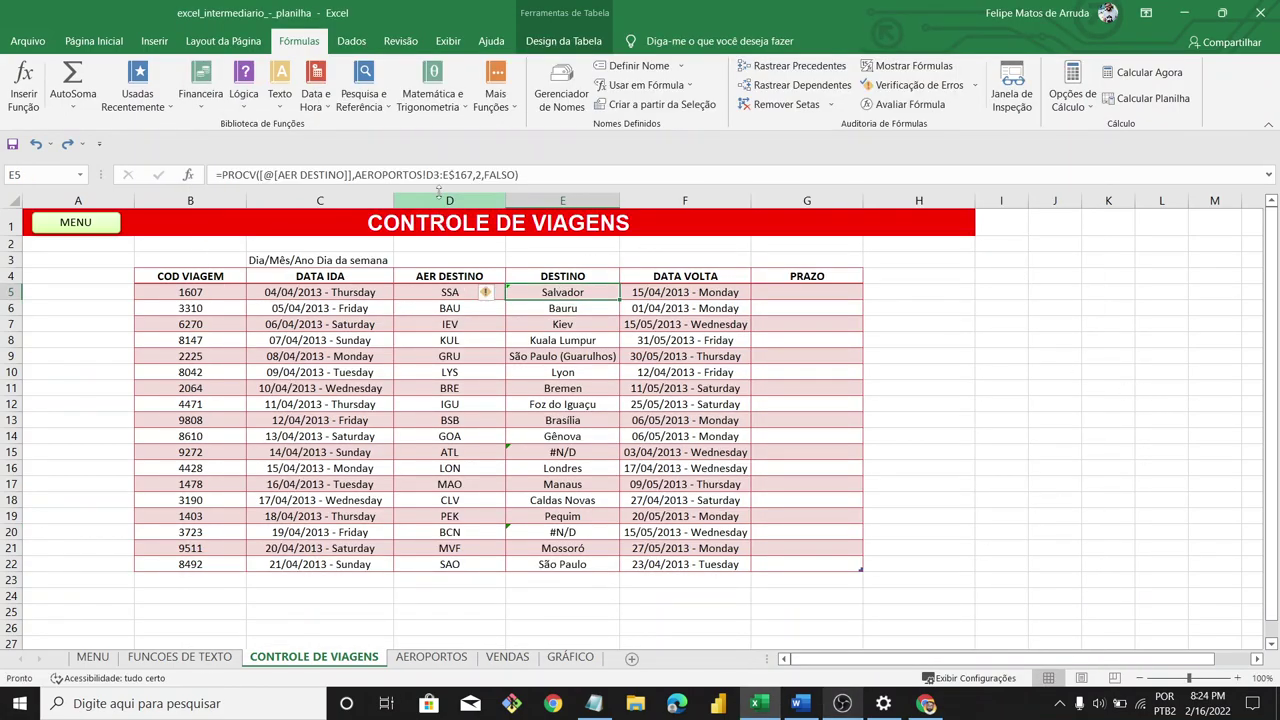
{"action": "left_click", "coordinate": [573, 451]}
{"action": "left_click", "coordinate": [575, 531]}
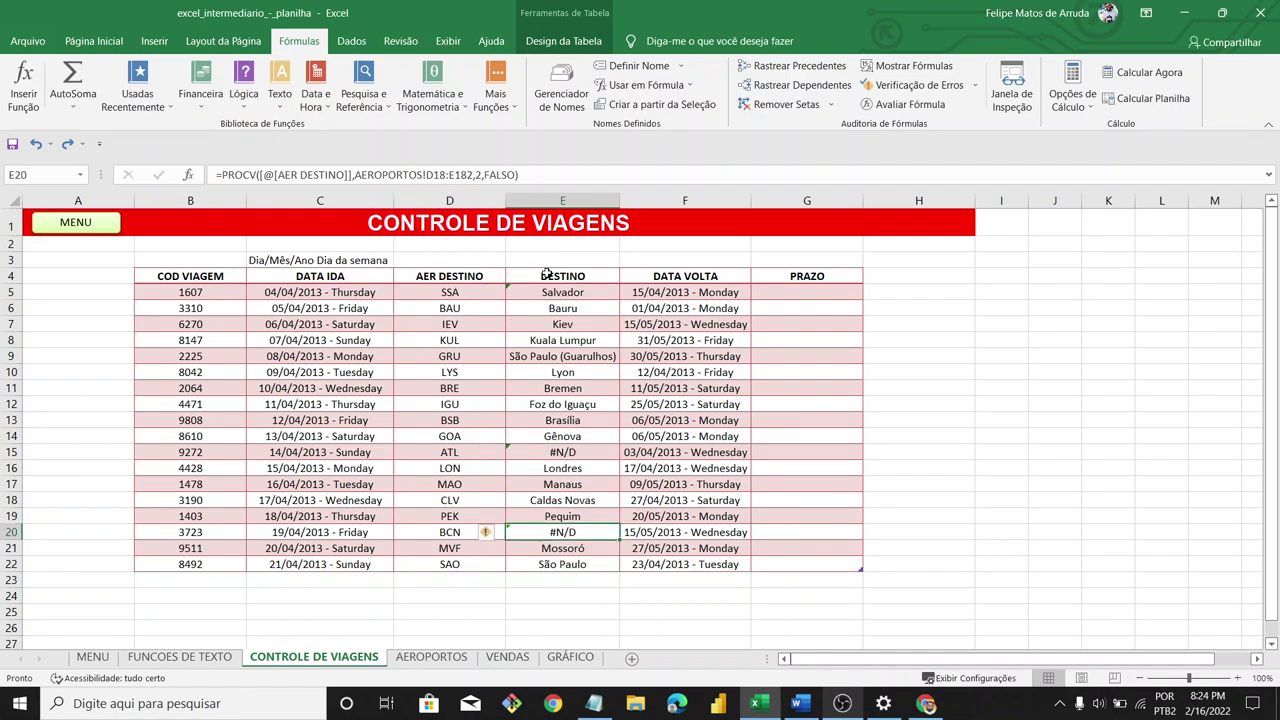
{"action": "left_click", "coordinate": [553, 303]}
{"action": "left_click", "coordinate": [433, 176]}
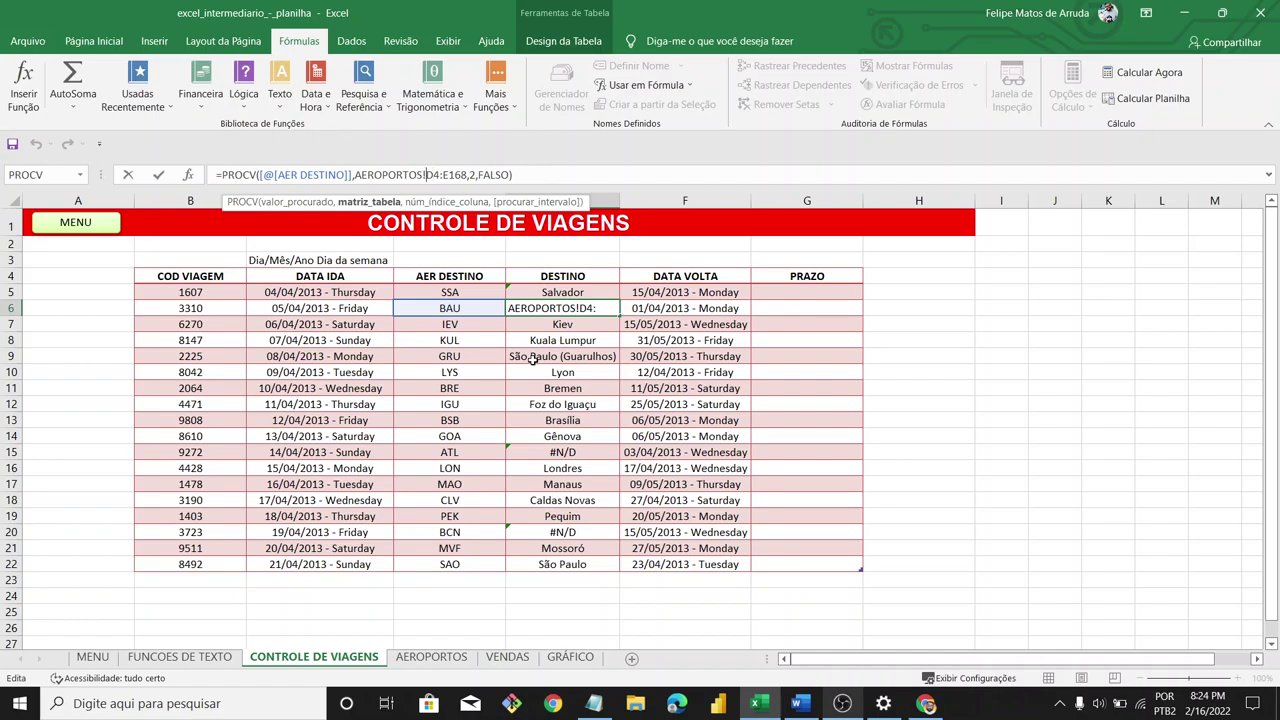
{"action": "type", "text": "$"}
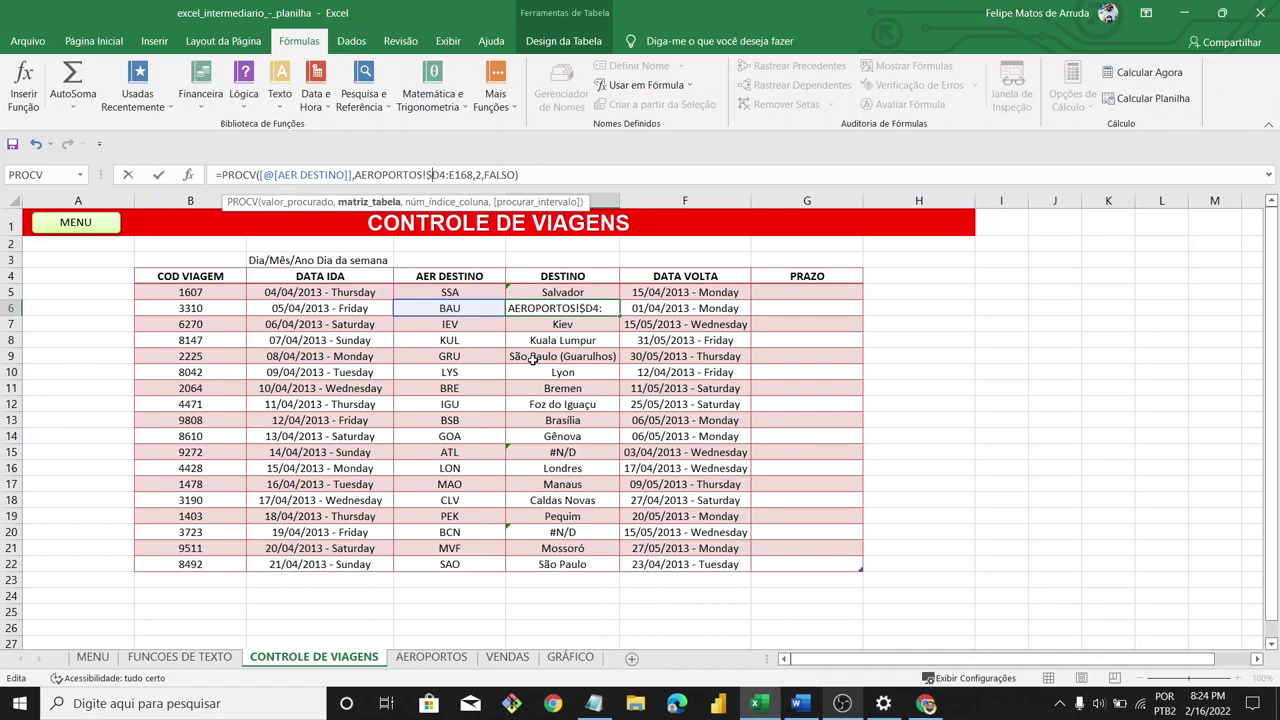
{"action": "key", "text": "Return"}
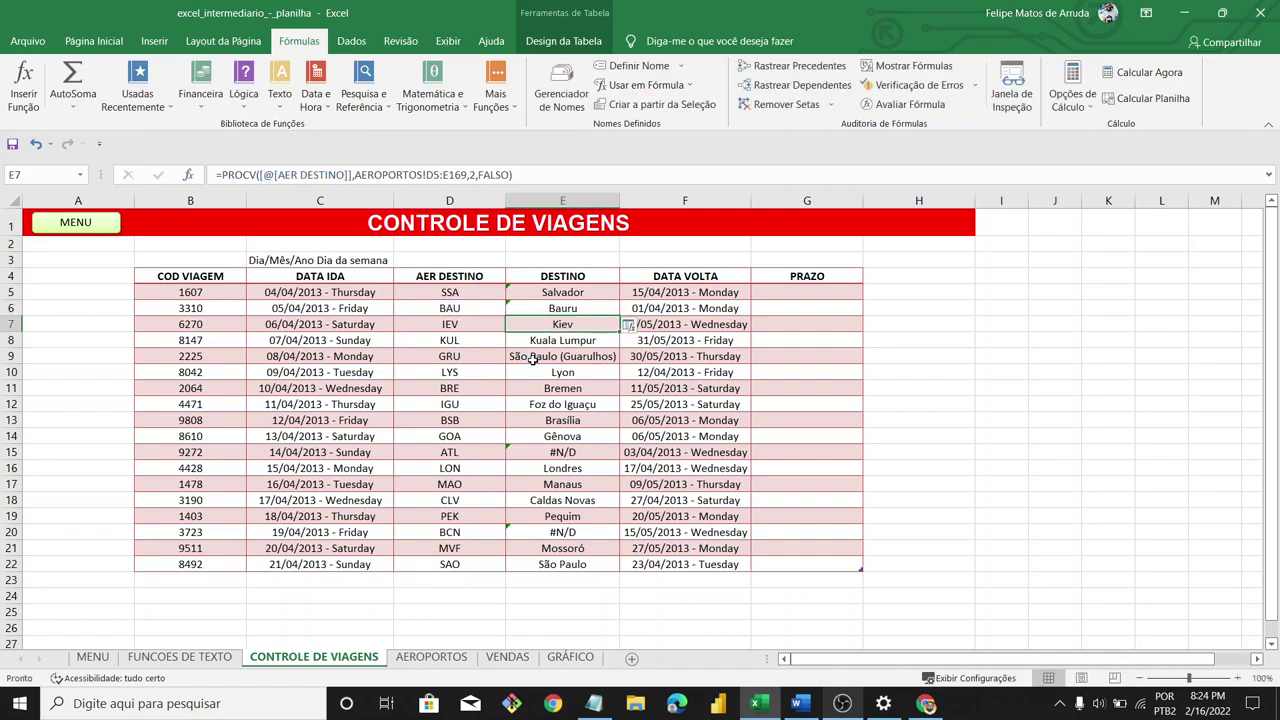
- Lock row 167 at the end of E5's AEROPORTOS range with a $
{"action": "key", "text": "Up"}
{"action": "key", "text": "Up"}
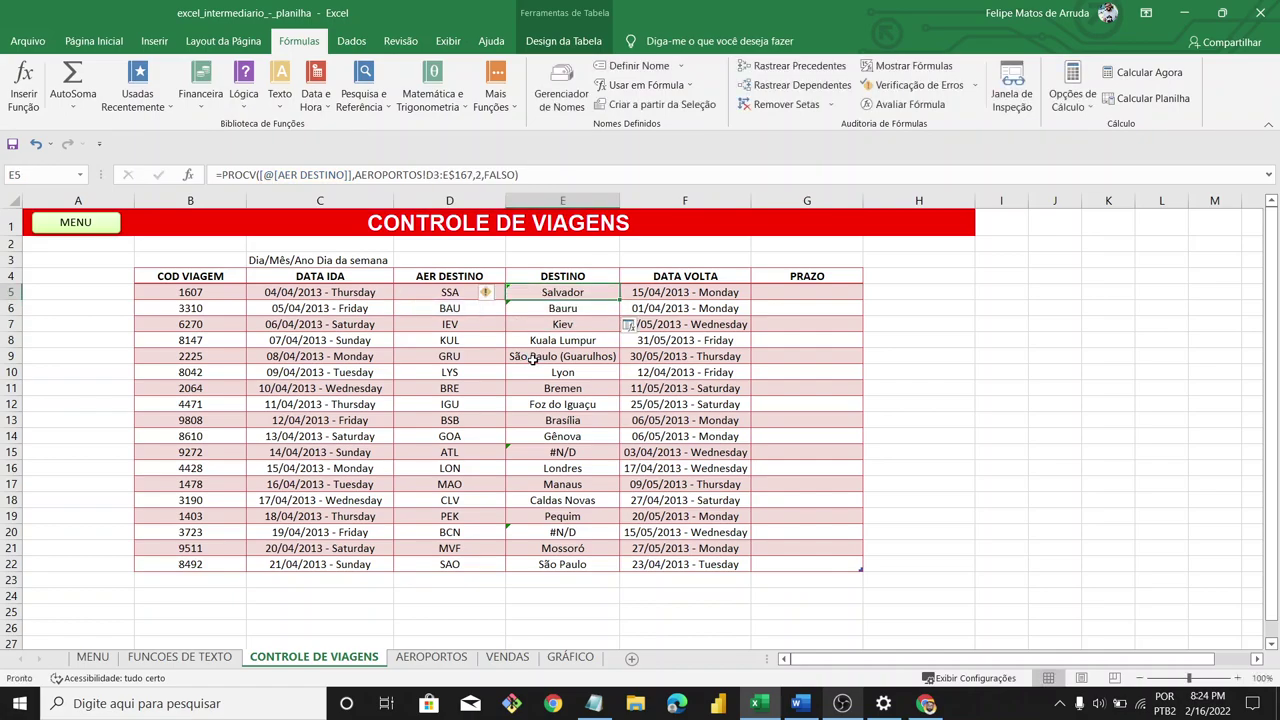
{"action": "left_click", "coordinate": [592, 322], "text": "shift"}
{"action": "left_click", "coordinate": [572, 287]}
{"action": "key", "text": "F2"}
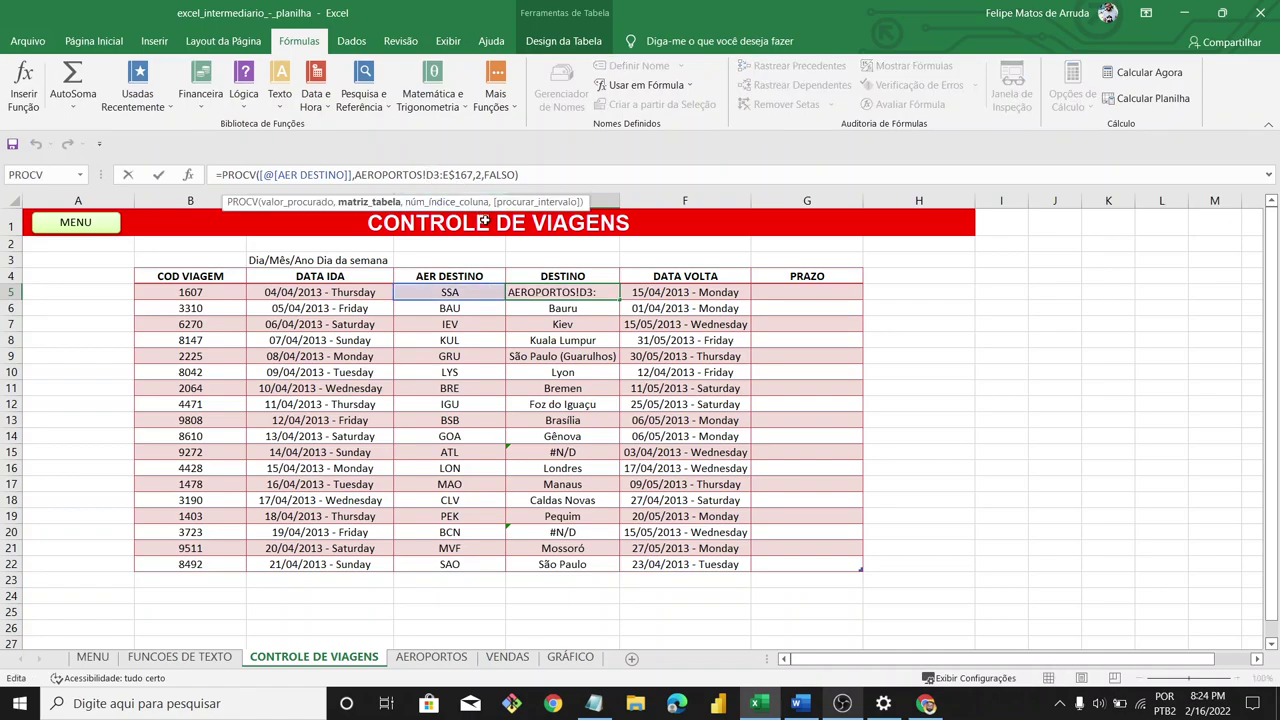
{"action": "type", "text": "$"}
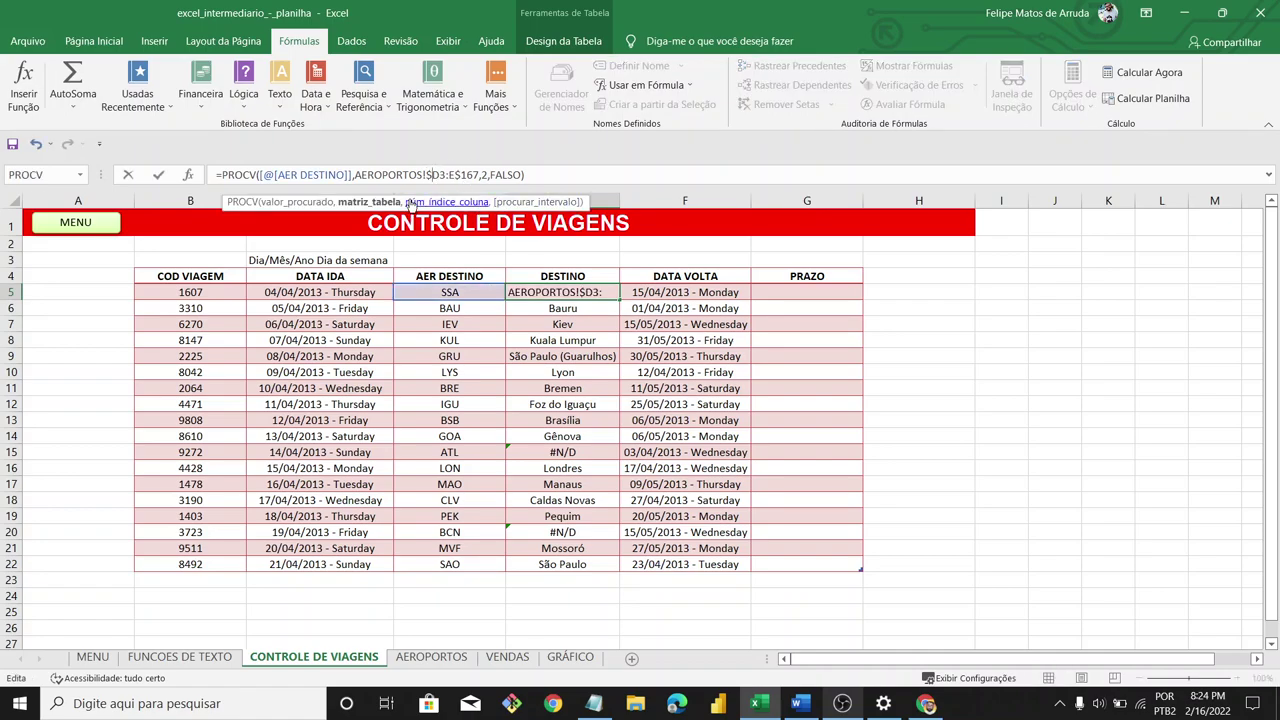
{"action": "left_click", "coordinate": [455, 174]}
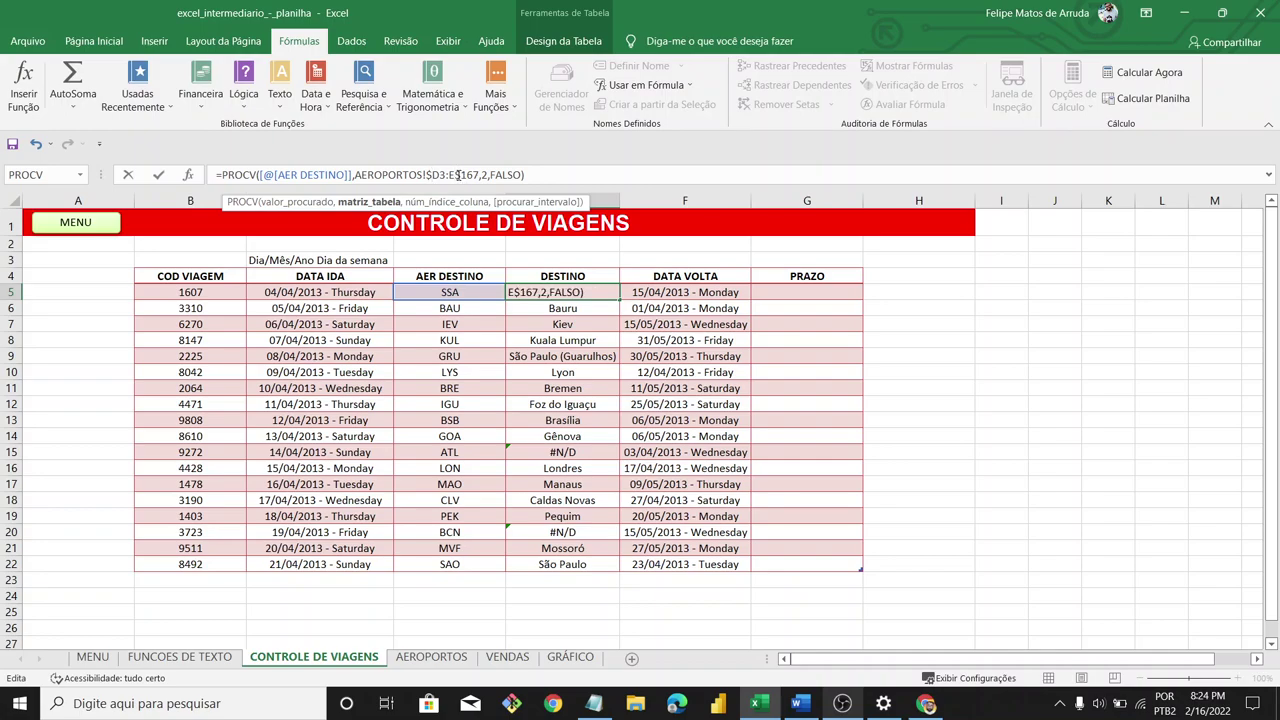
{"action": "key", "text": "Return"}
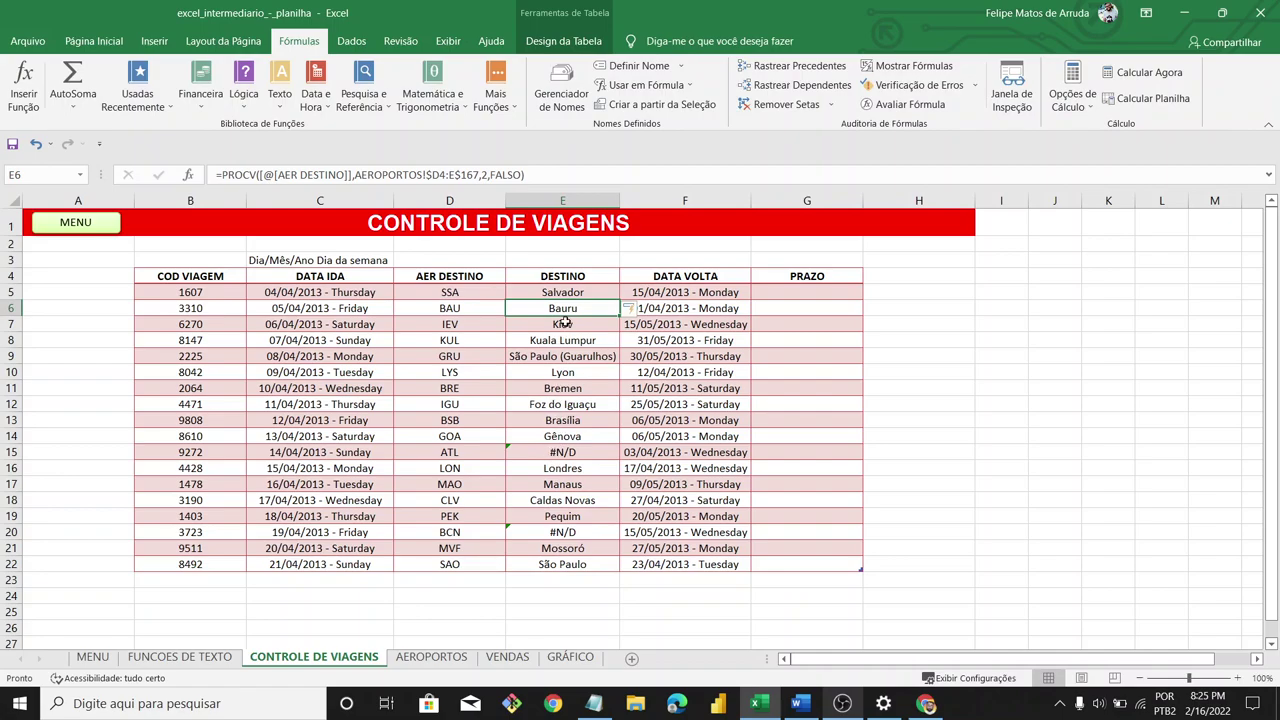
- Rework E20's range locks so it reads AEROPORTOS!D18:E$167
{"action": "left_click", "coordinate": [570, 452]}
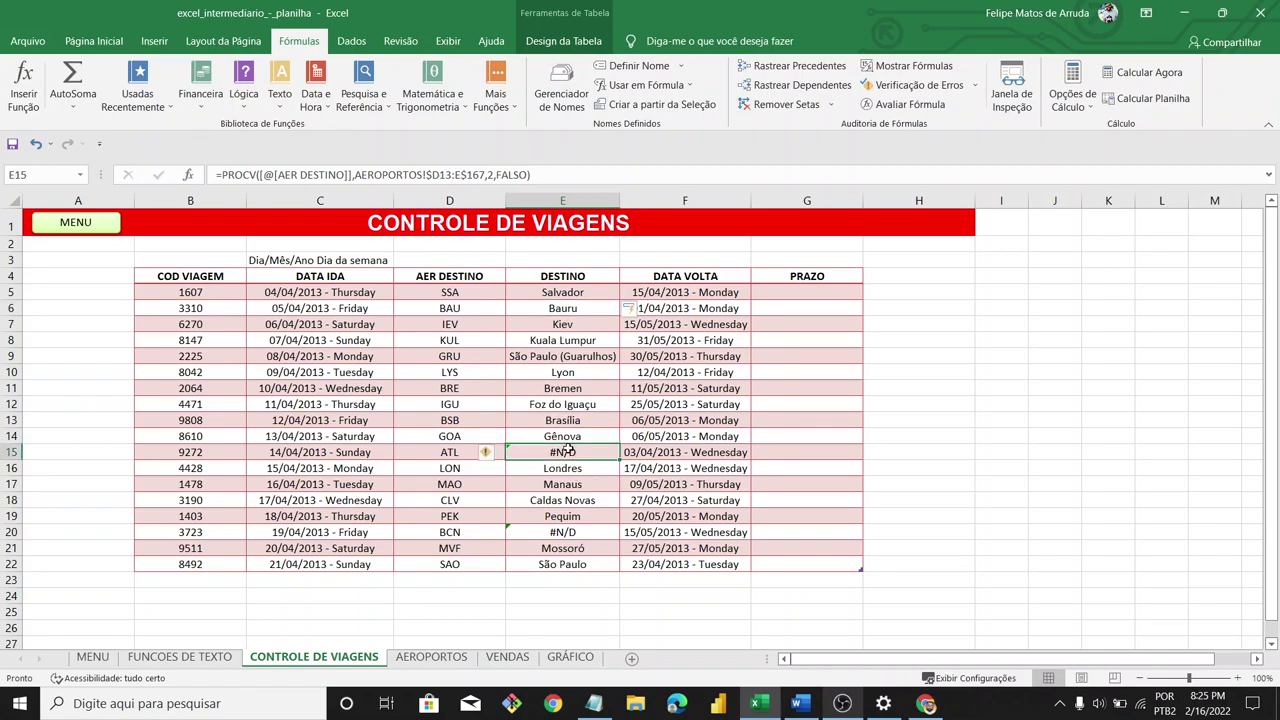
{"action": "left_click", "coordinate": [562, 534]}
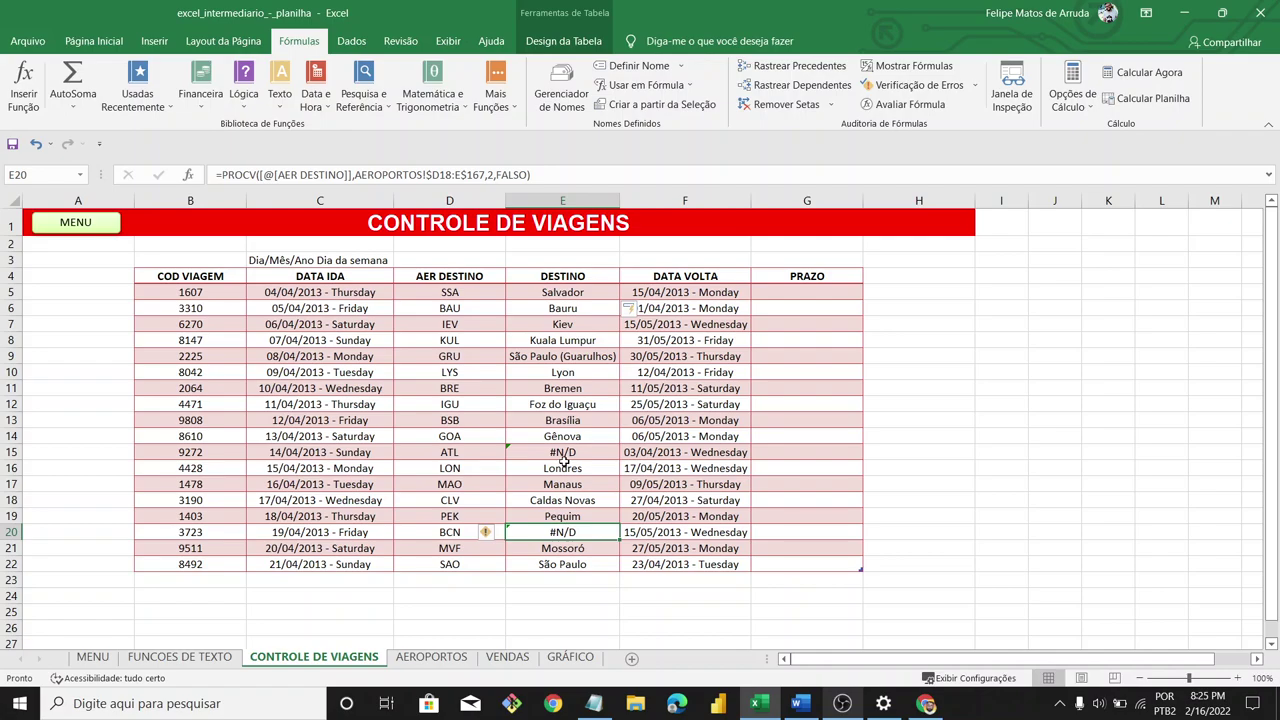
{"action": "left_click", "coordinate": [433, 175]}
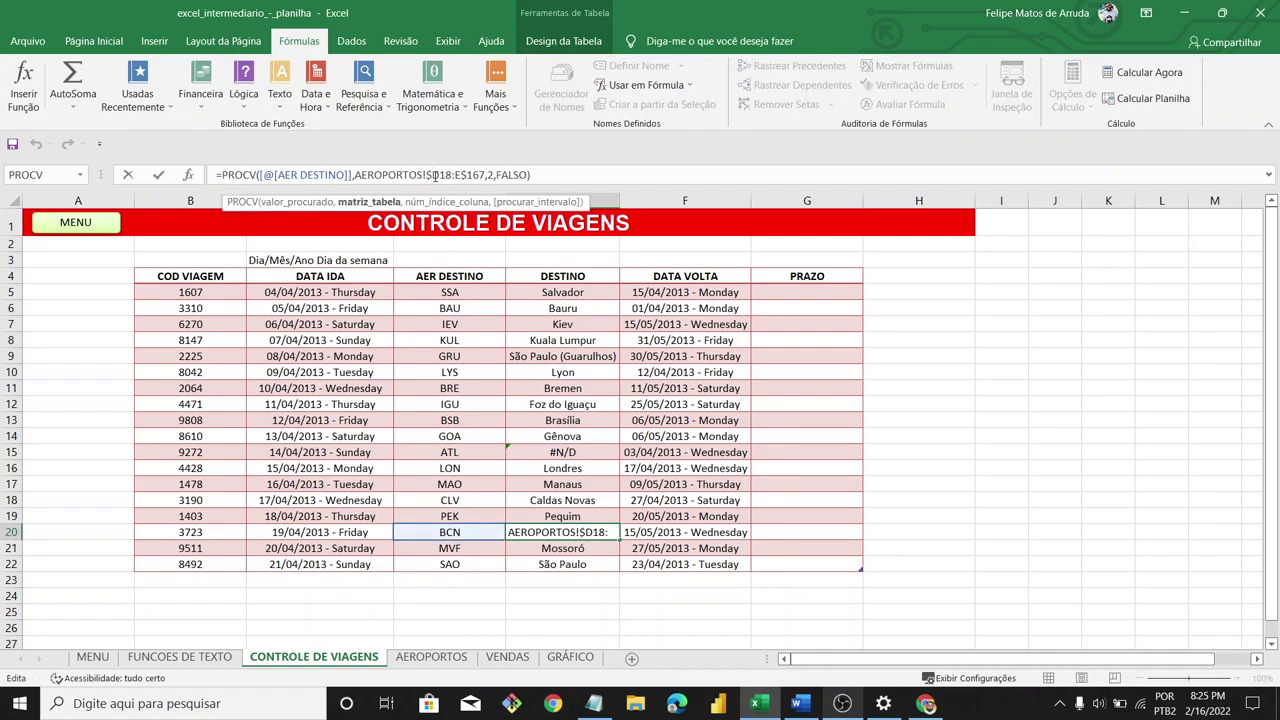
{"action": "key", "text": "BackSpace"}
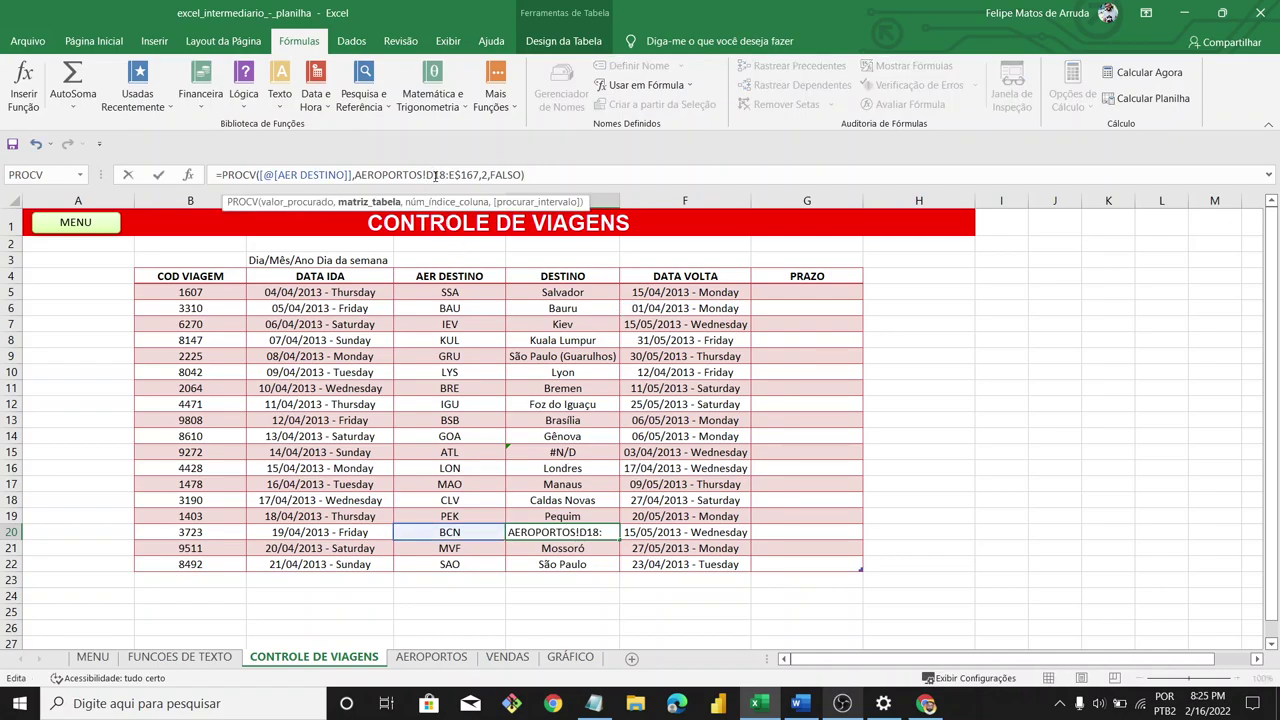
{"action": "type", "text": "$"}
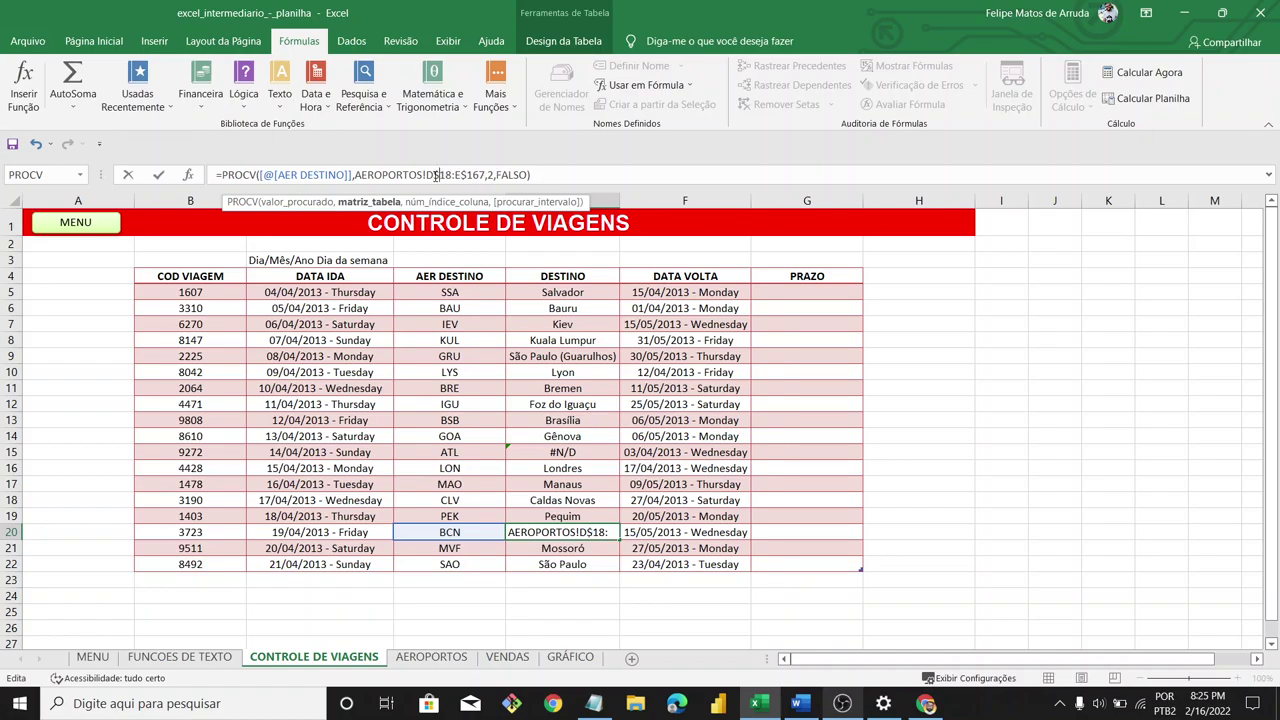
{"action": "key", "text": "BackSpace"}
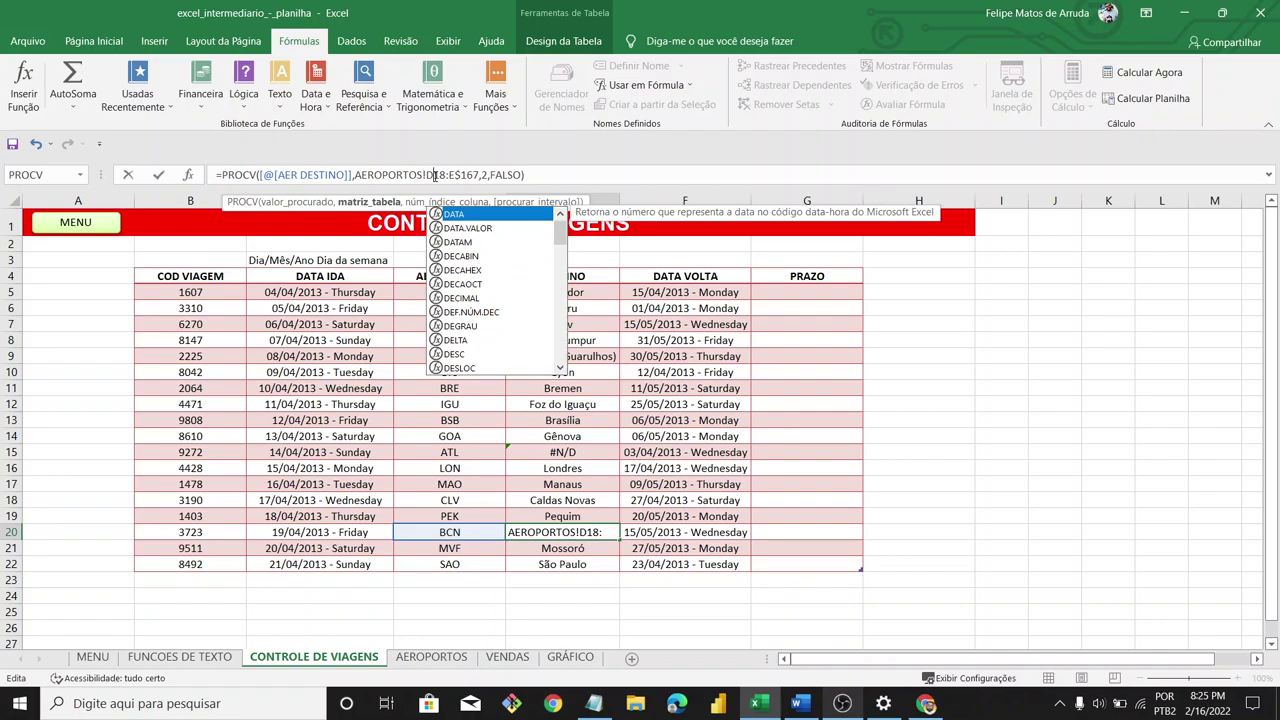
- Lock E5's range start row too, making it AEROPORTOS!D$3:E$167
{"action": "left_click", "coordinate": [604, 294]}
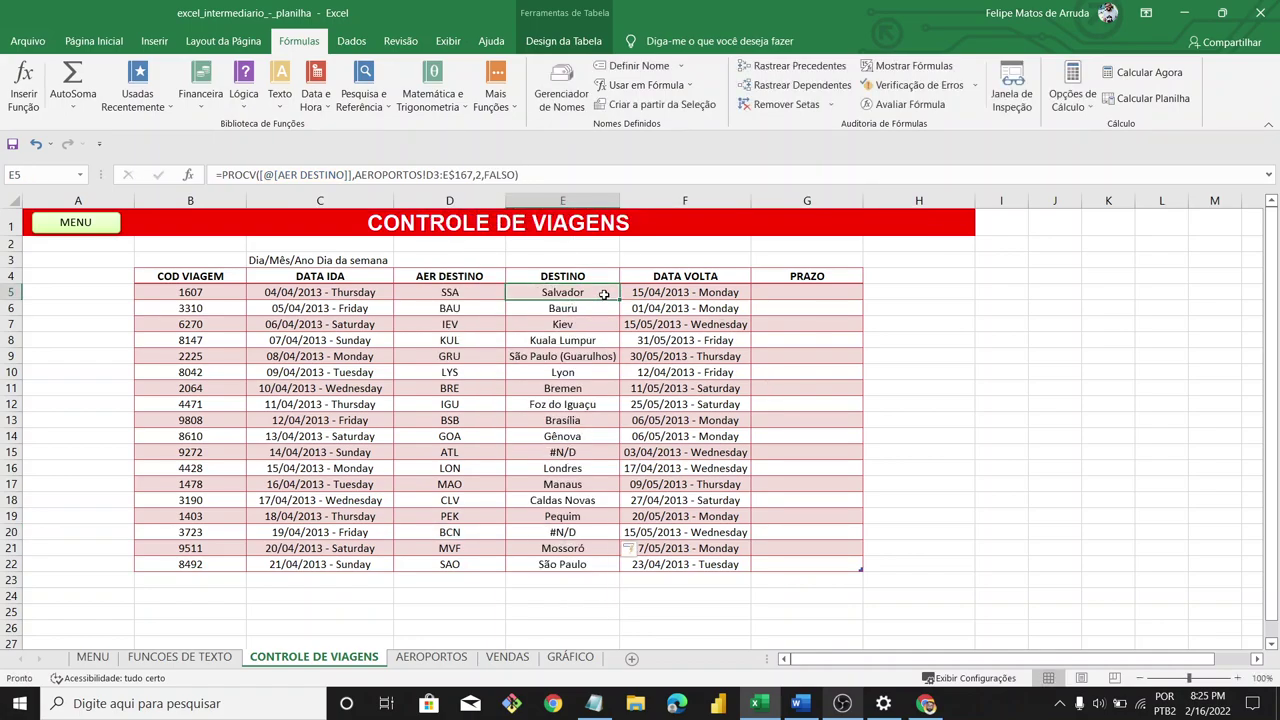
{"action": "left_click", "coordinate": [420, 175]}
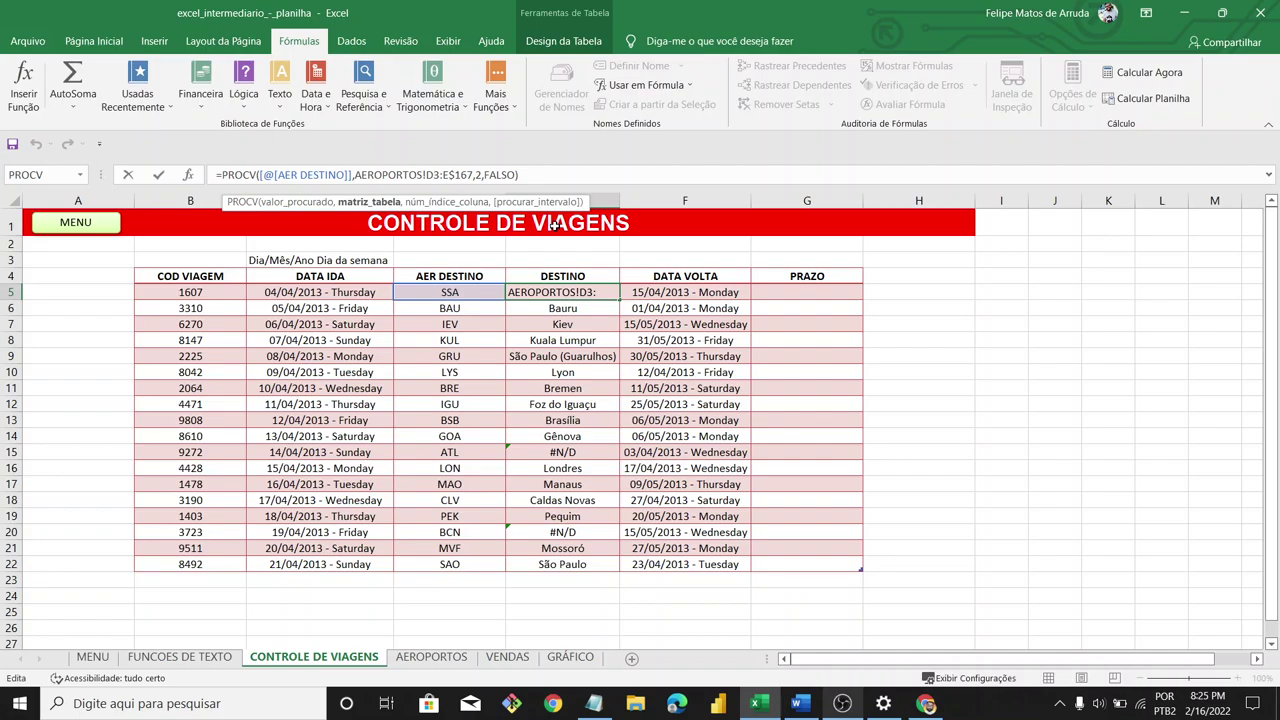
{"action": "type", "text": "$"}
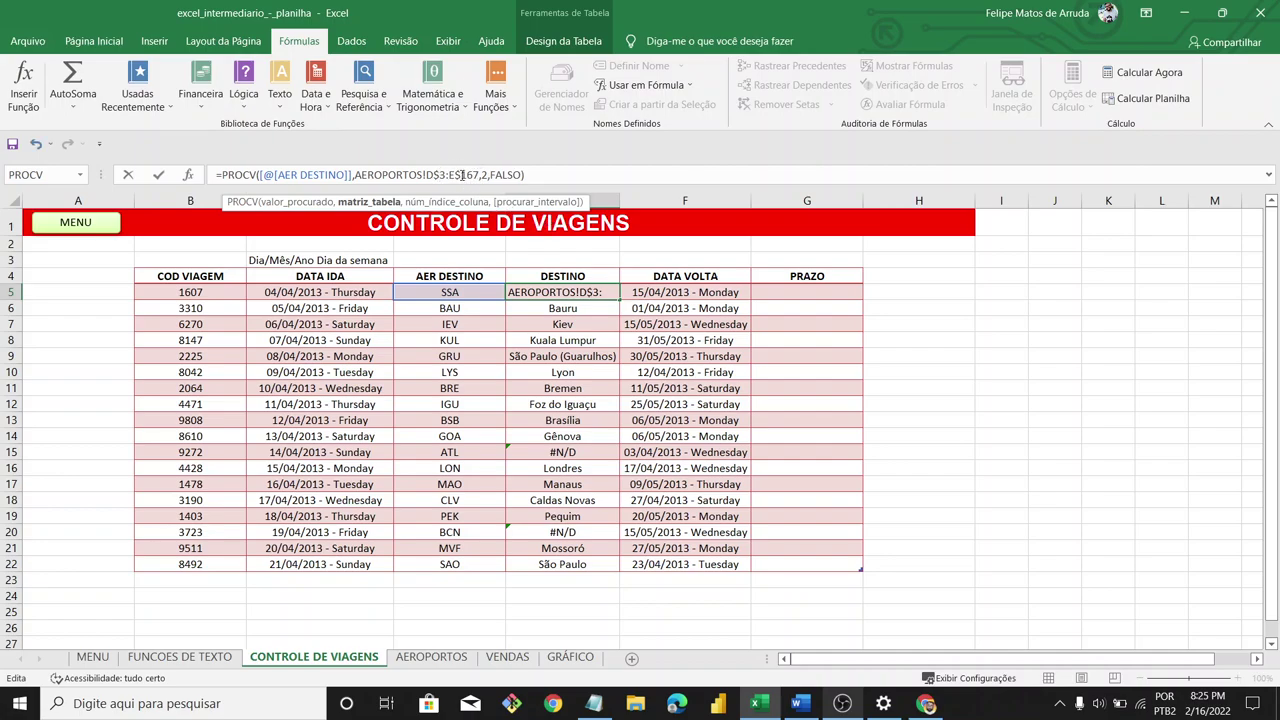
{"action": "key", "text": "Return"}
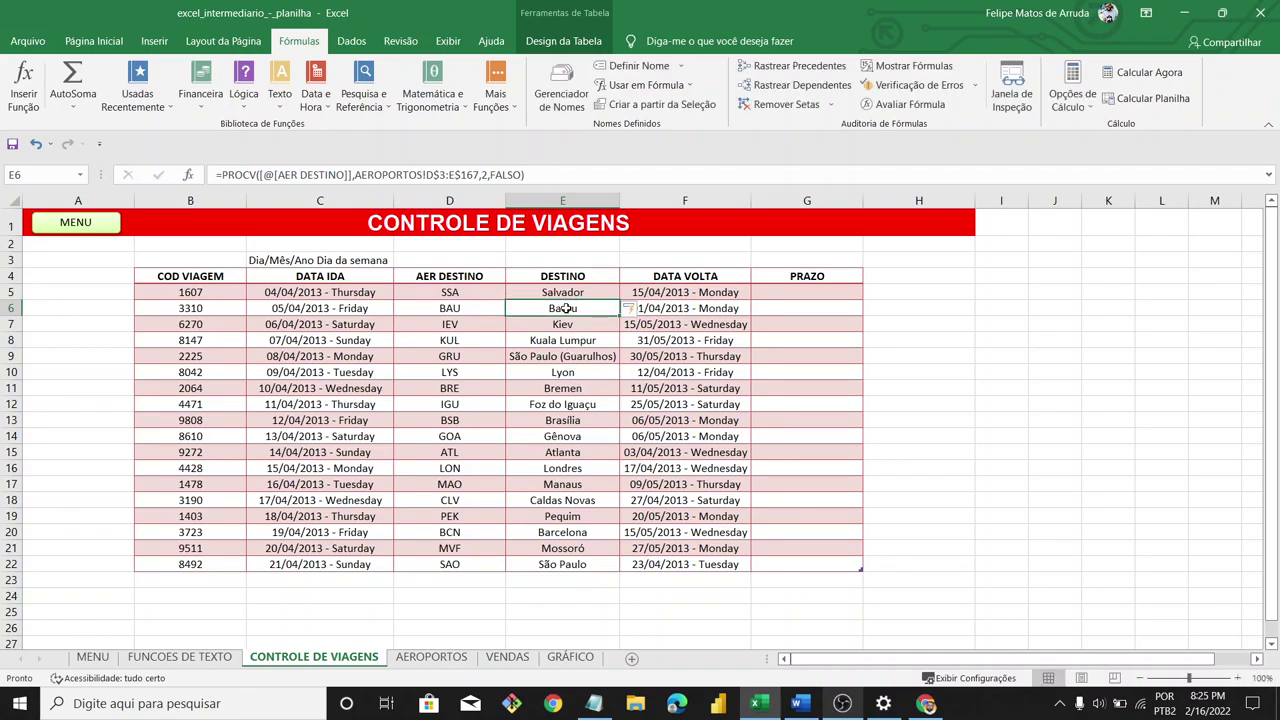
- Inspect E5's D$3 and E$167 references without changes, then bring up the Word instructions
{"action": "left_click", "coordinate": [562, 294]}
{"action": "left_click", "coordinate": [443, 175]}
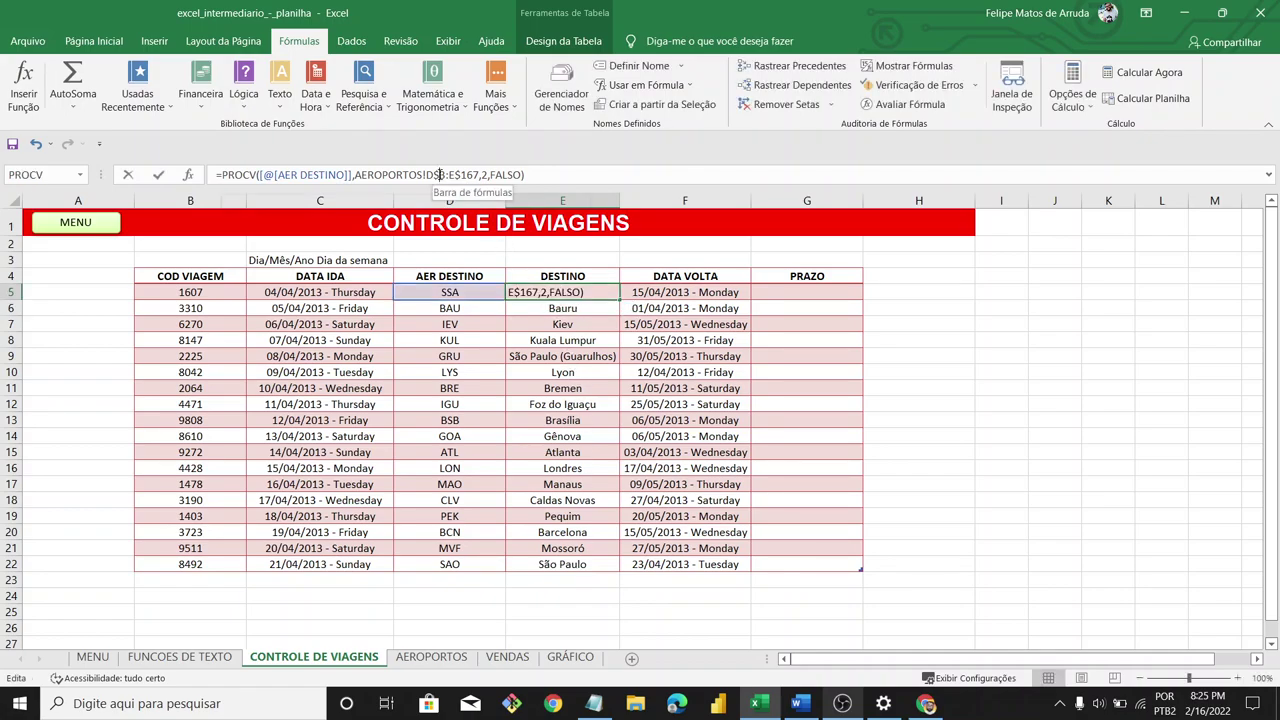
{"action": "triple_click", "coordinate": [446, 175]}
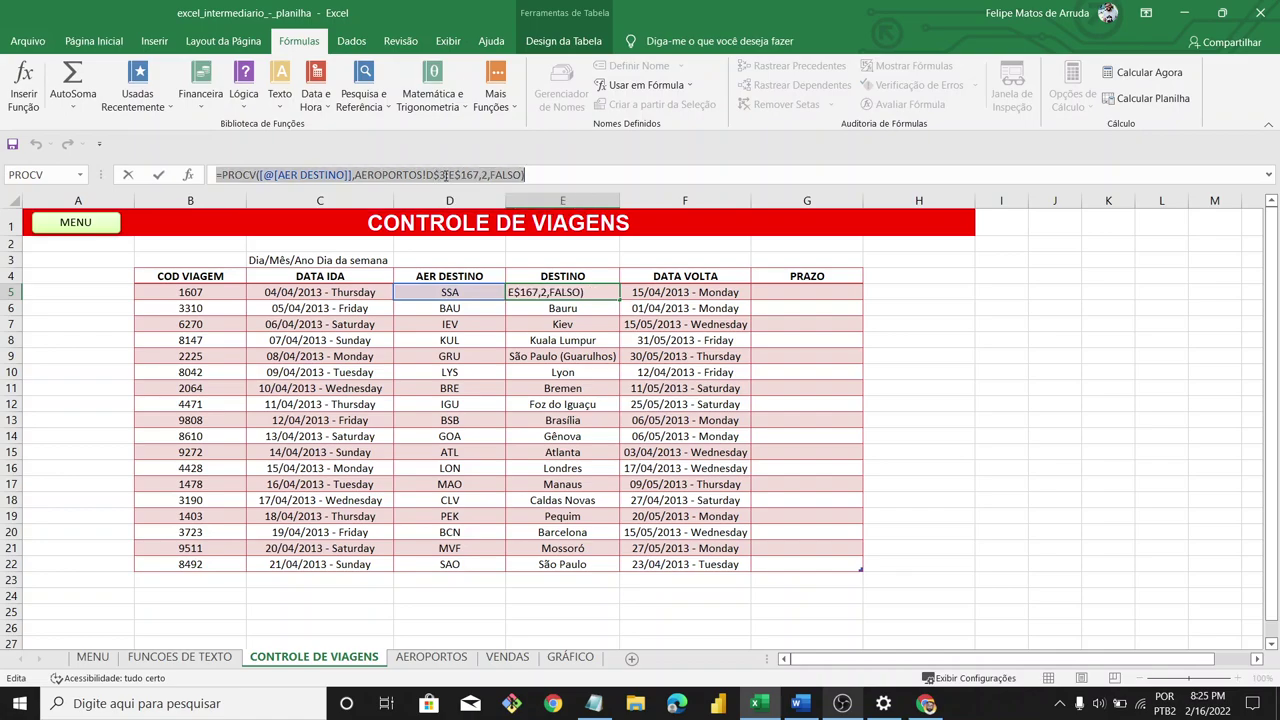
{"action": "left_click", "coordinate": [435, 173]}
{"action": "double_click", "coordinate": [436, 174]}
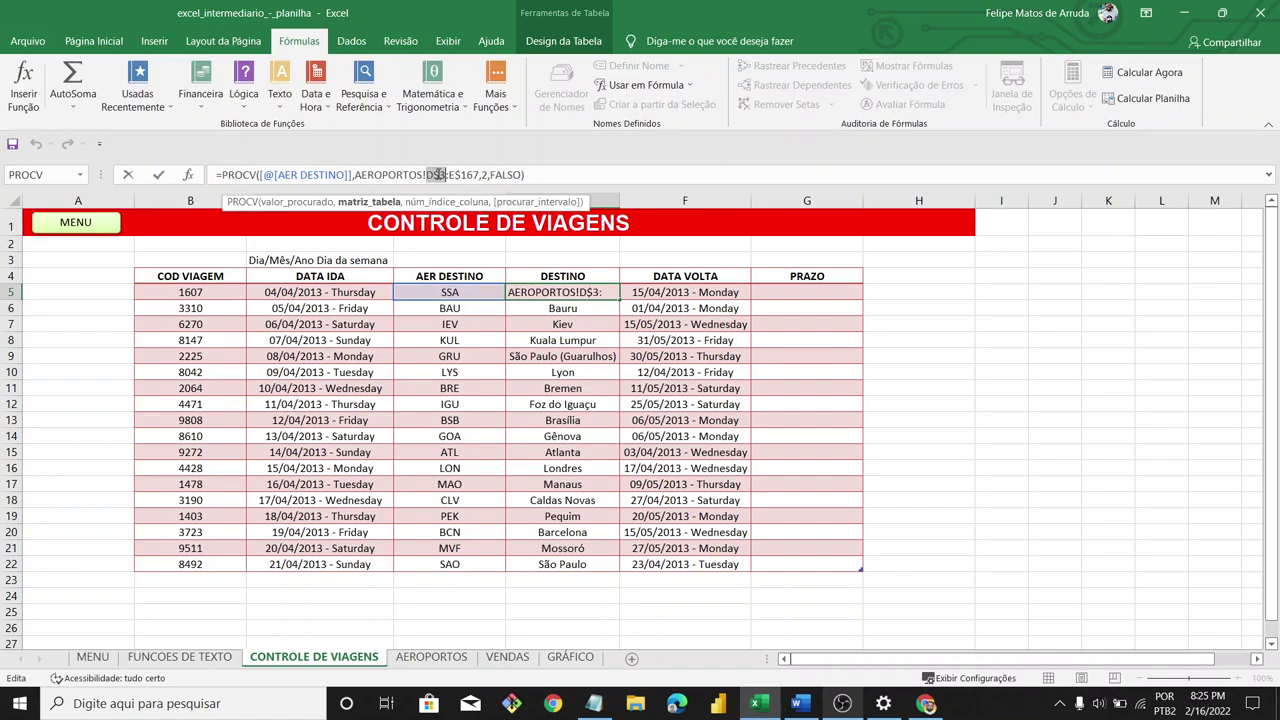
{"action": "double_click", "coordinate": [472, 174]}
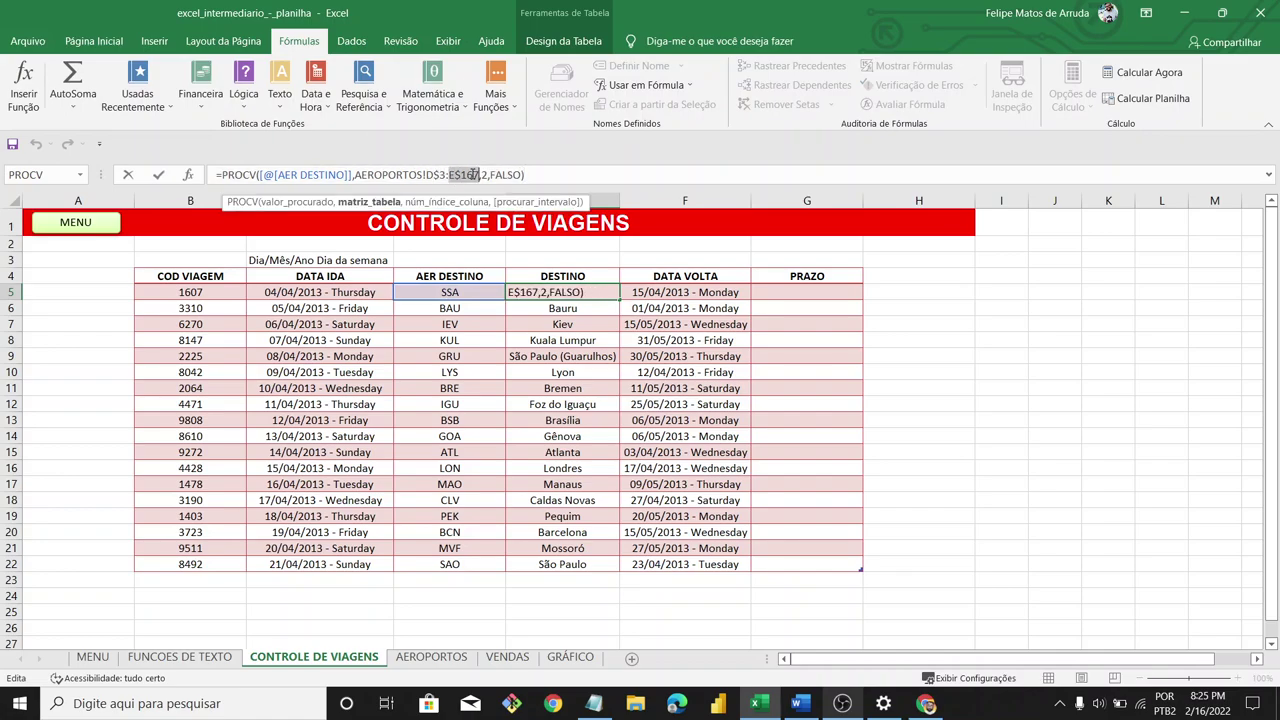
{"action": "left_click", "coordinate": [800, 307]}
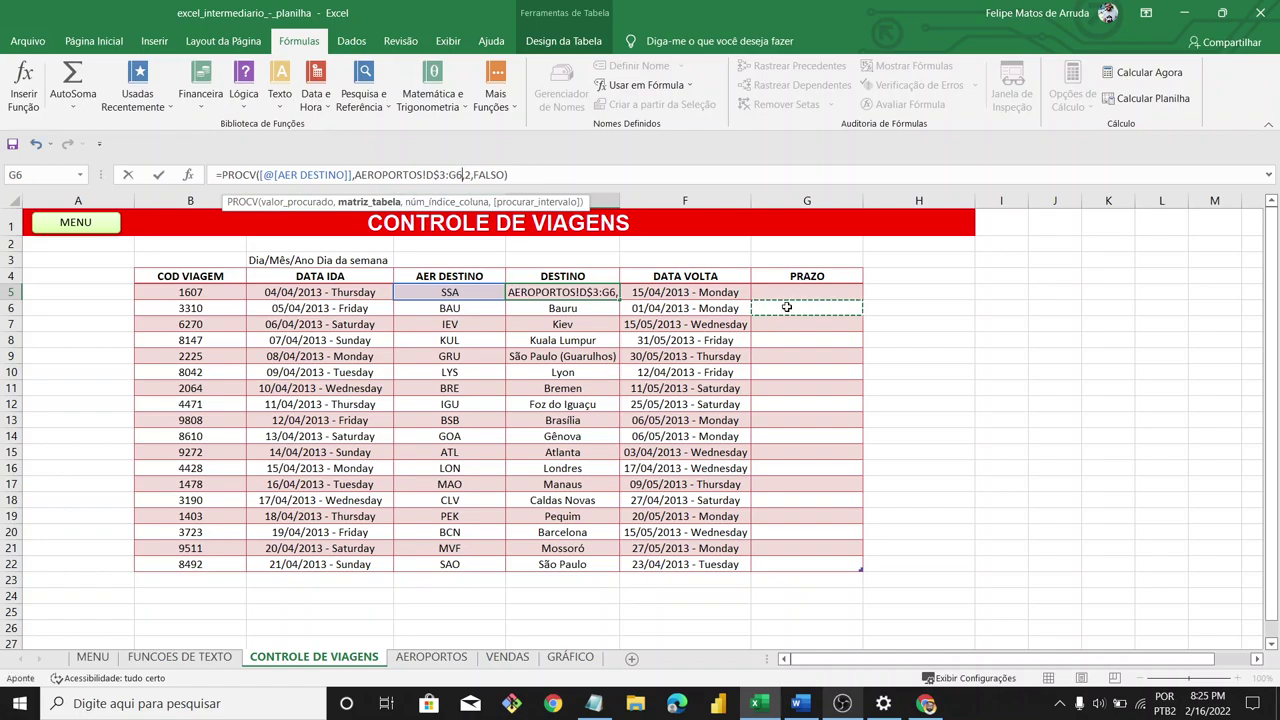
{"action": "key", "text": "Escape"}
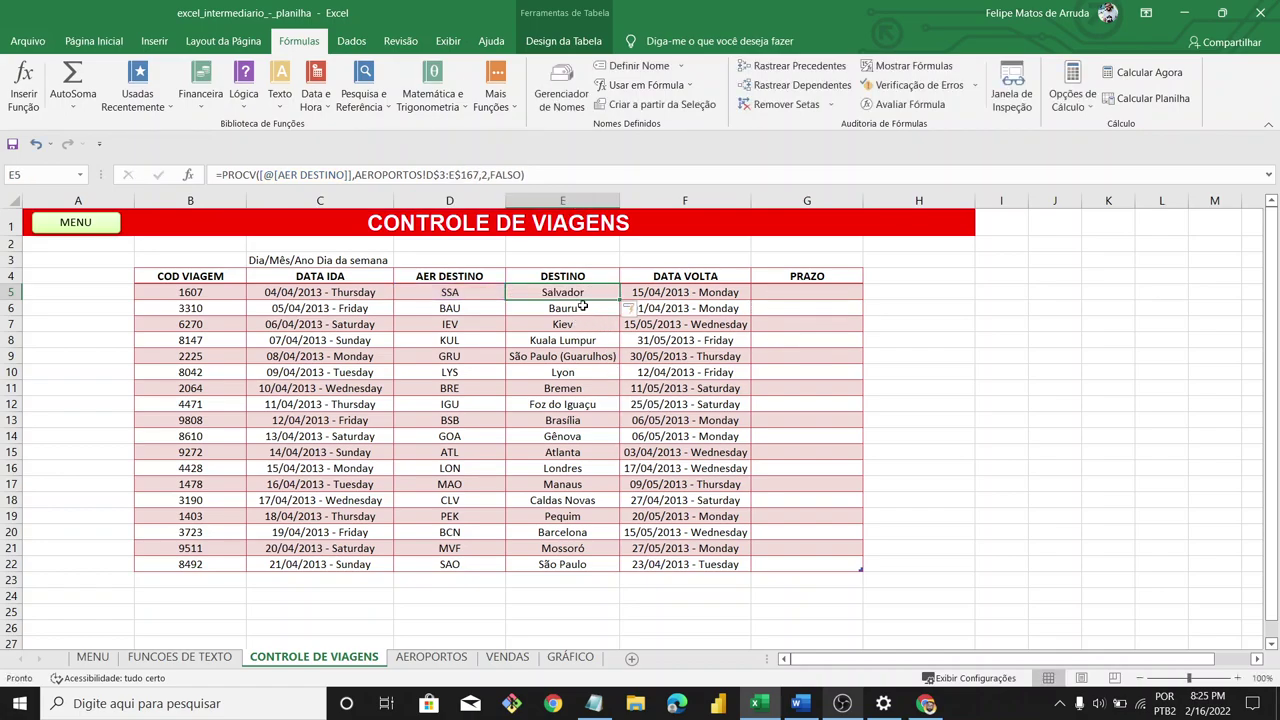
{"action": "left_click", "coordinate": [797, 703]}
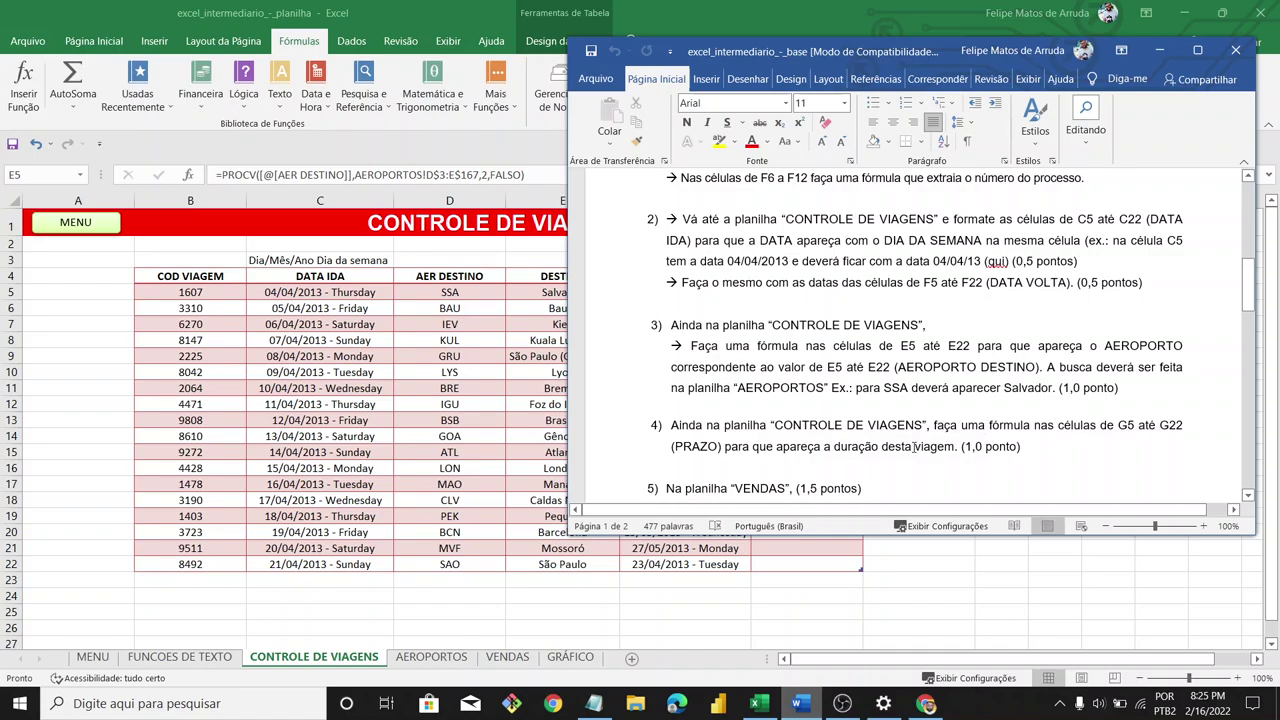
- Move the Word window aside and read exercise item 4
{"action": "mouse_move", "coordinate": [942, 51]}
{"action": "left_mouse_down"}
{"action": "mouse_move", "coordinate": [307, 368]}
{"action": "mouse_move", "coordinate": [418, 124]}
{"action": "left_mouse_up"}
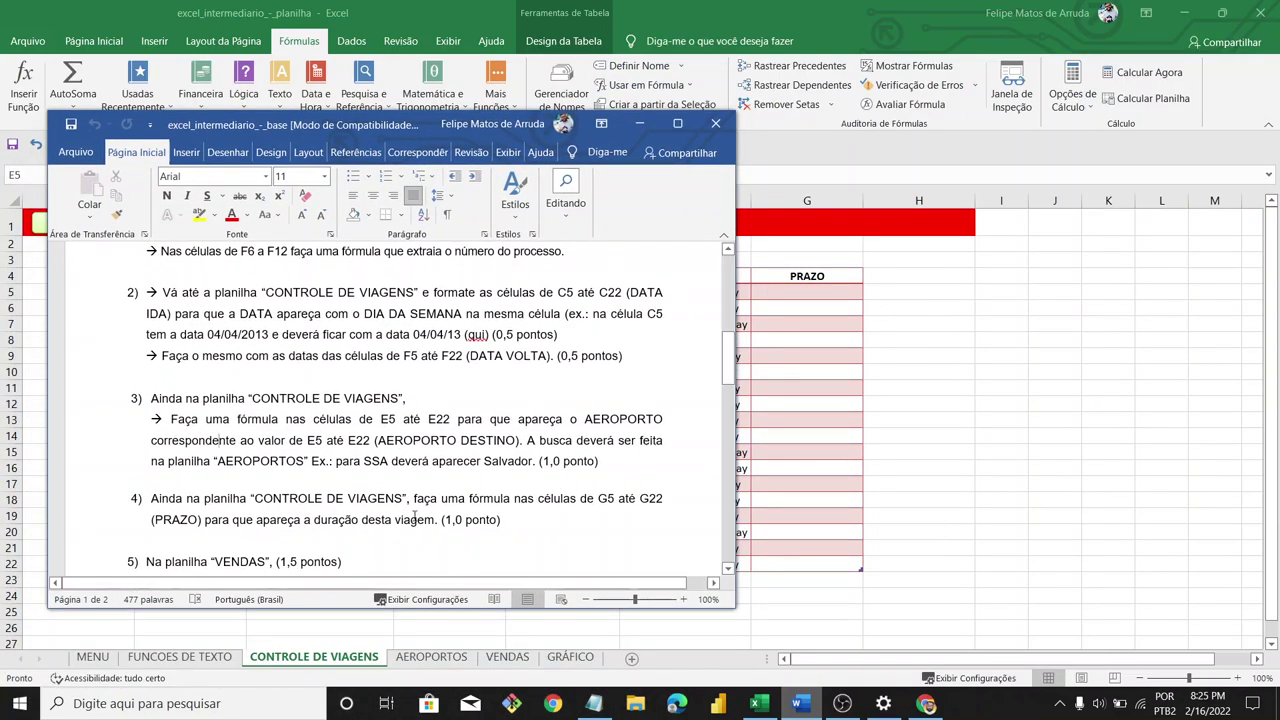
{"action": "triple_click", "coordinate": [358, 520]}
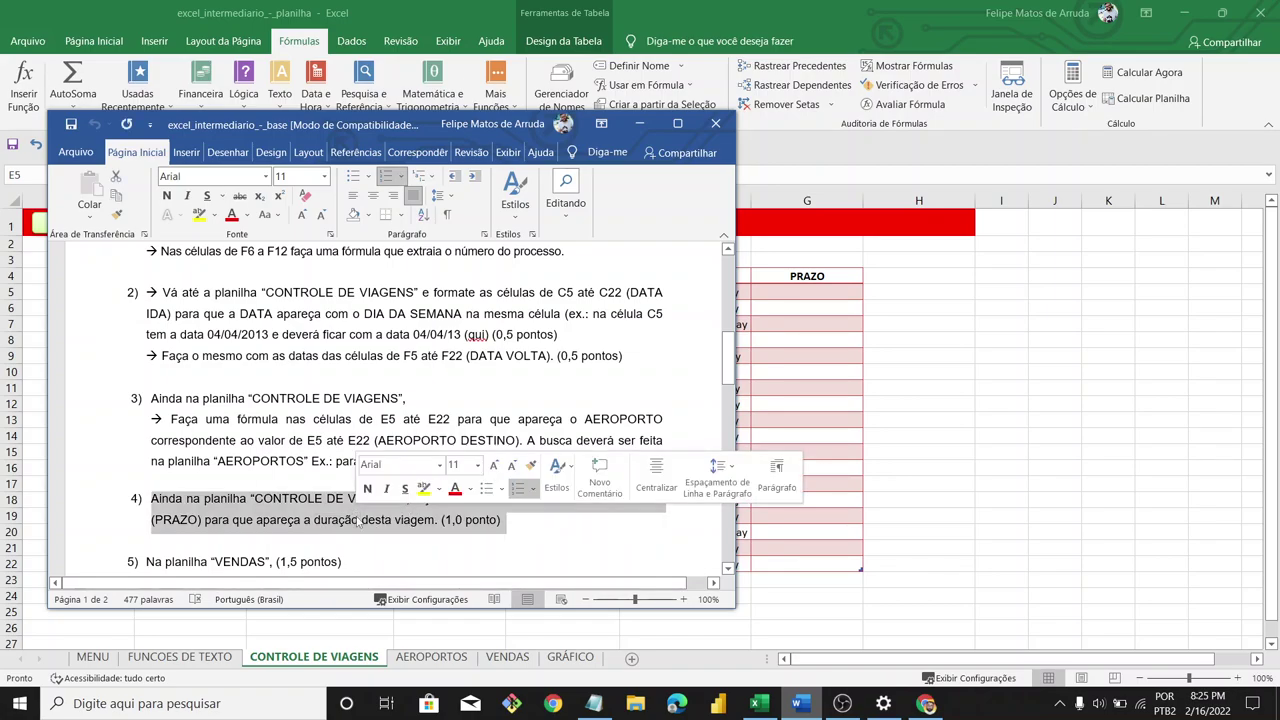
{"action": "left_click", "coordinate": [292, 499]}
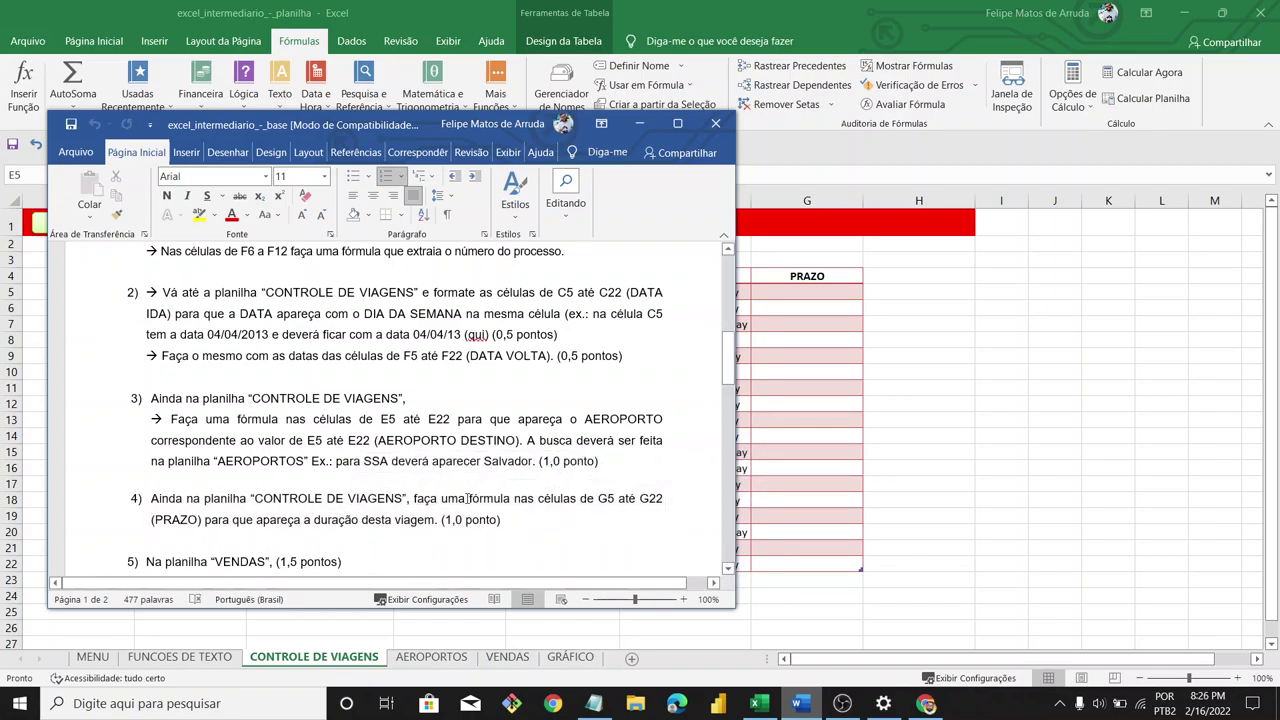
{"action": "triple_click", "coordinate": [451, 499]}
{"action": "left_click", "coordinate": [505, 532]}
{"action": "left_click_drag", "start_coordinate": [505, 520], "coordinate": [152, 500]}
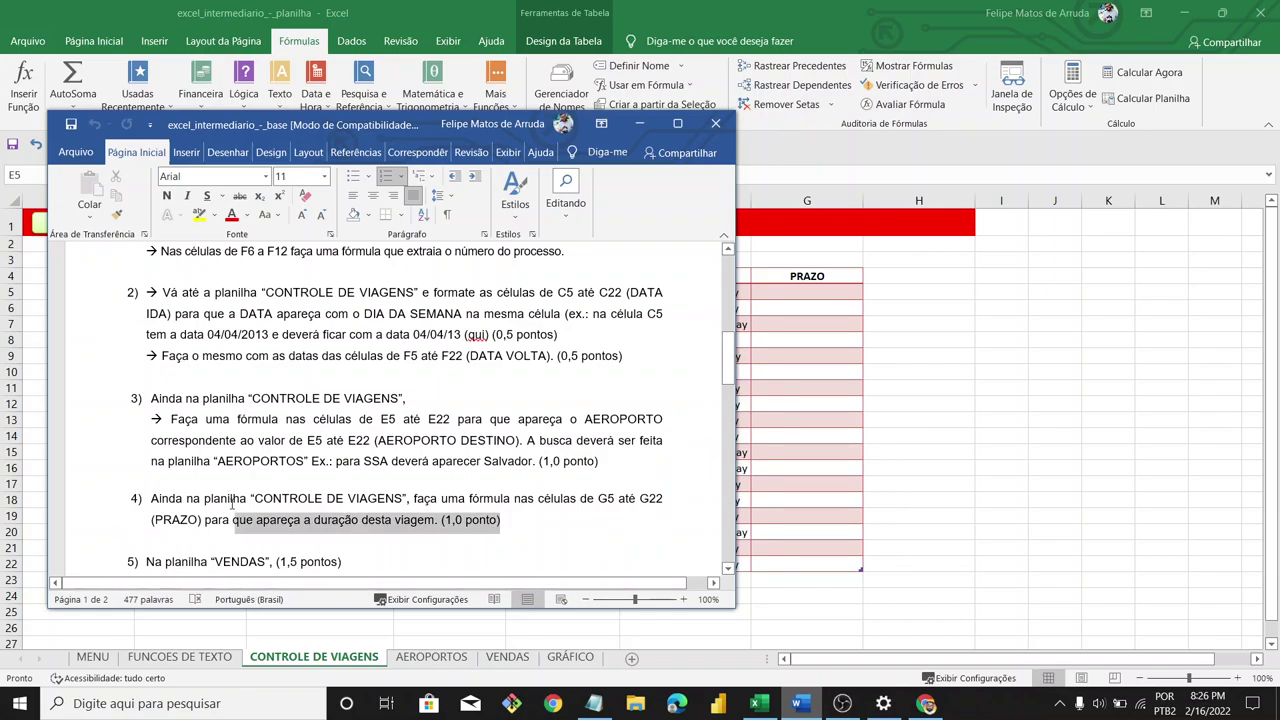
{"action": "left_click", "coordinate": [470, 525]}
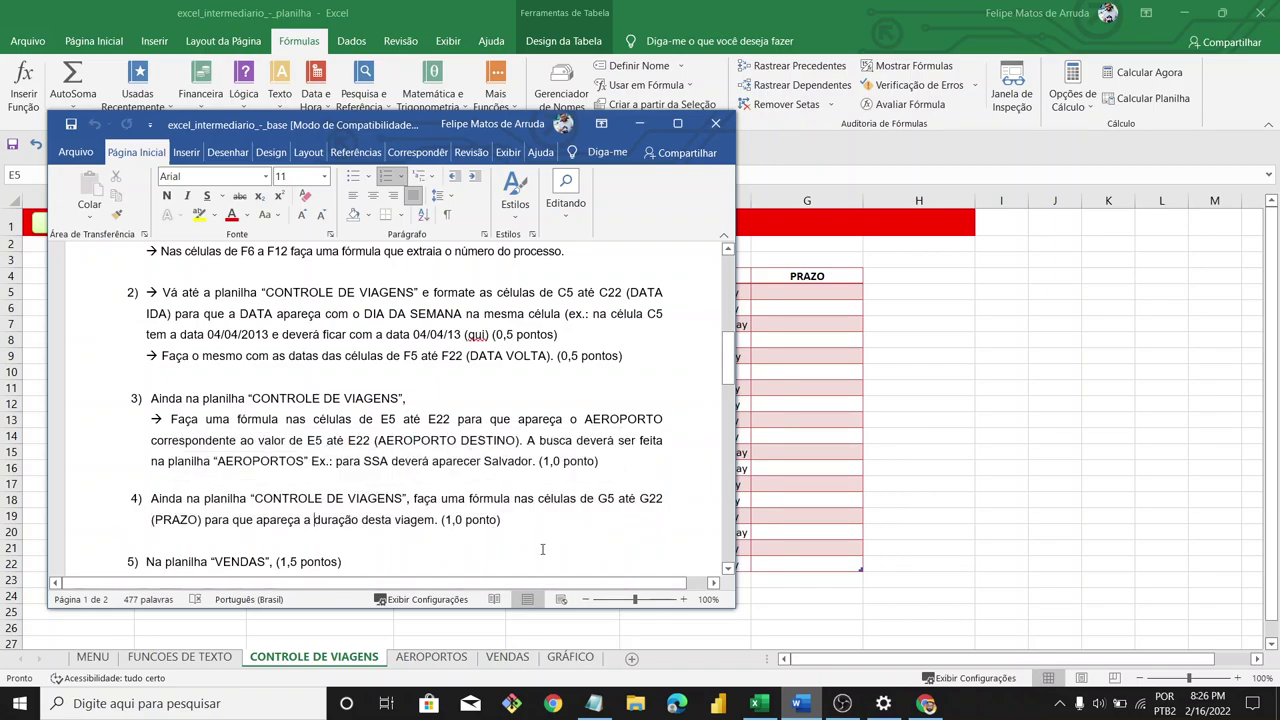
- Glance at the spreadsheet, then mark item 4's phrase about trip duration
{"action": "left_click", "coordinate": [842, 703]}
{"action": "left_click", "coordinate": [1077, 538]}
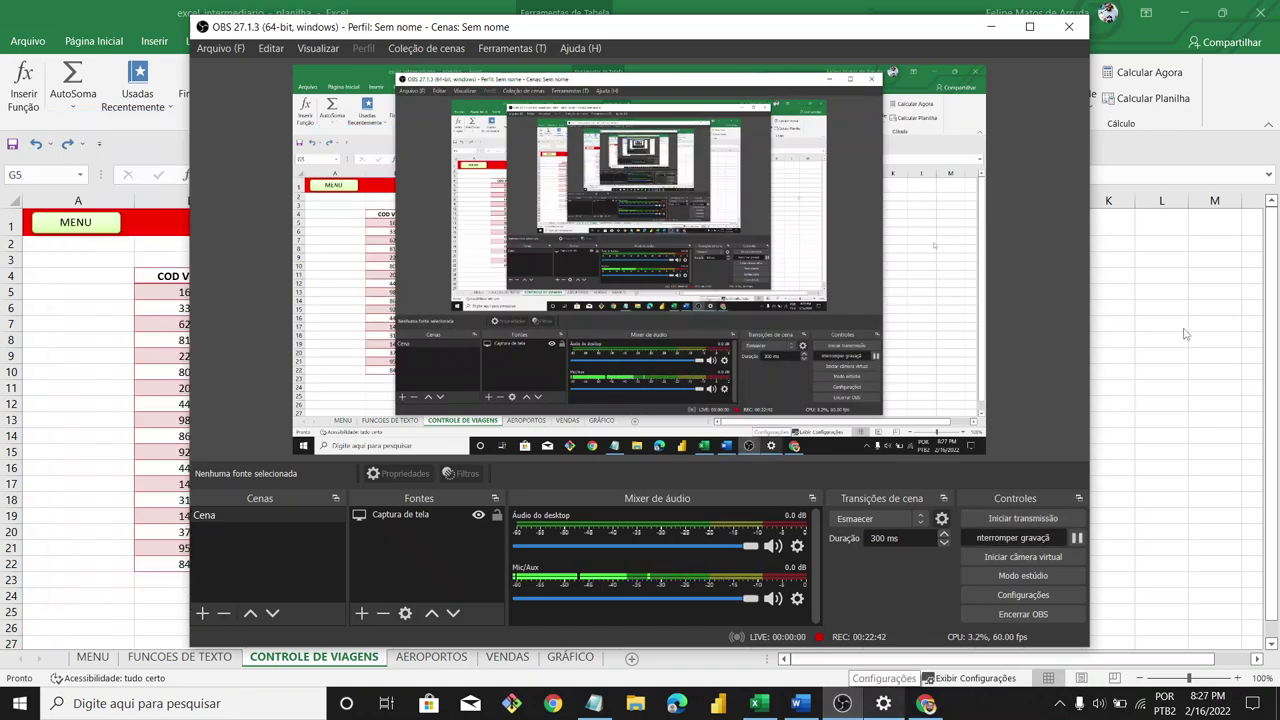
{"action": "key", "text": "alt+Tab"}
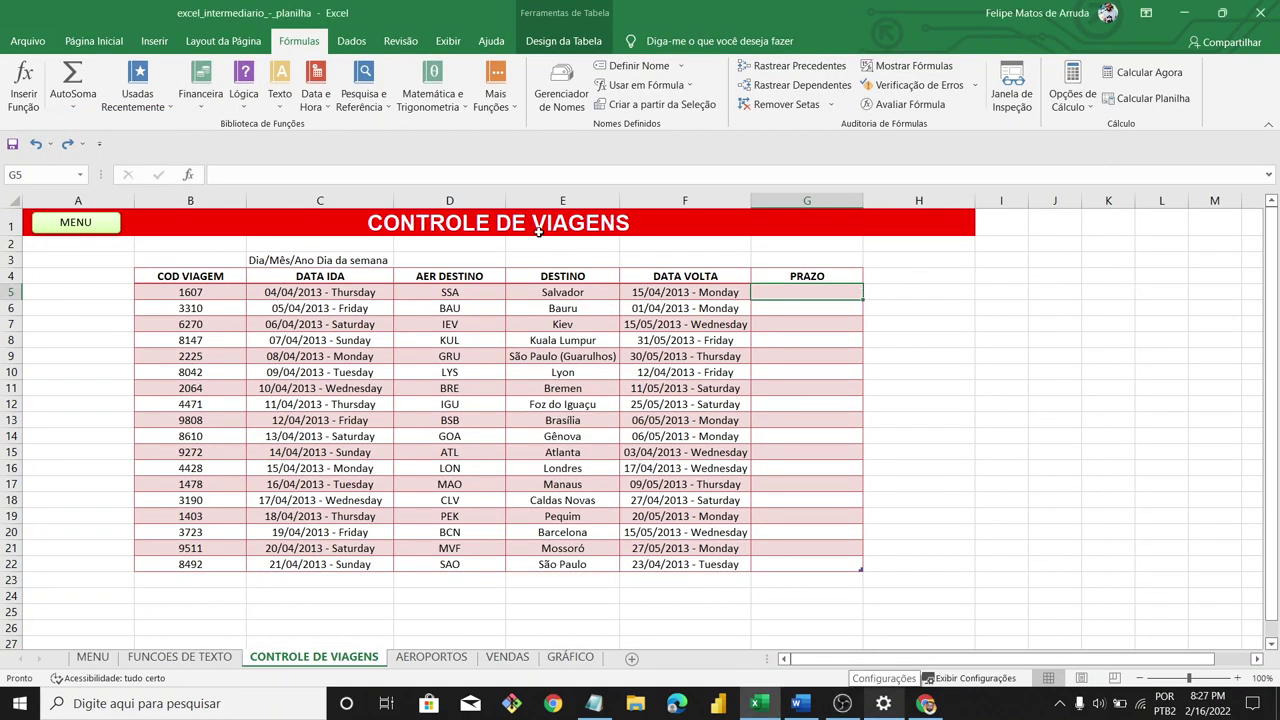
{"action": "left_click", "coordinate": [799, 703]}
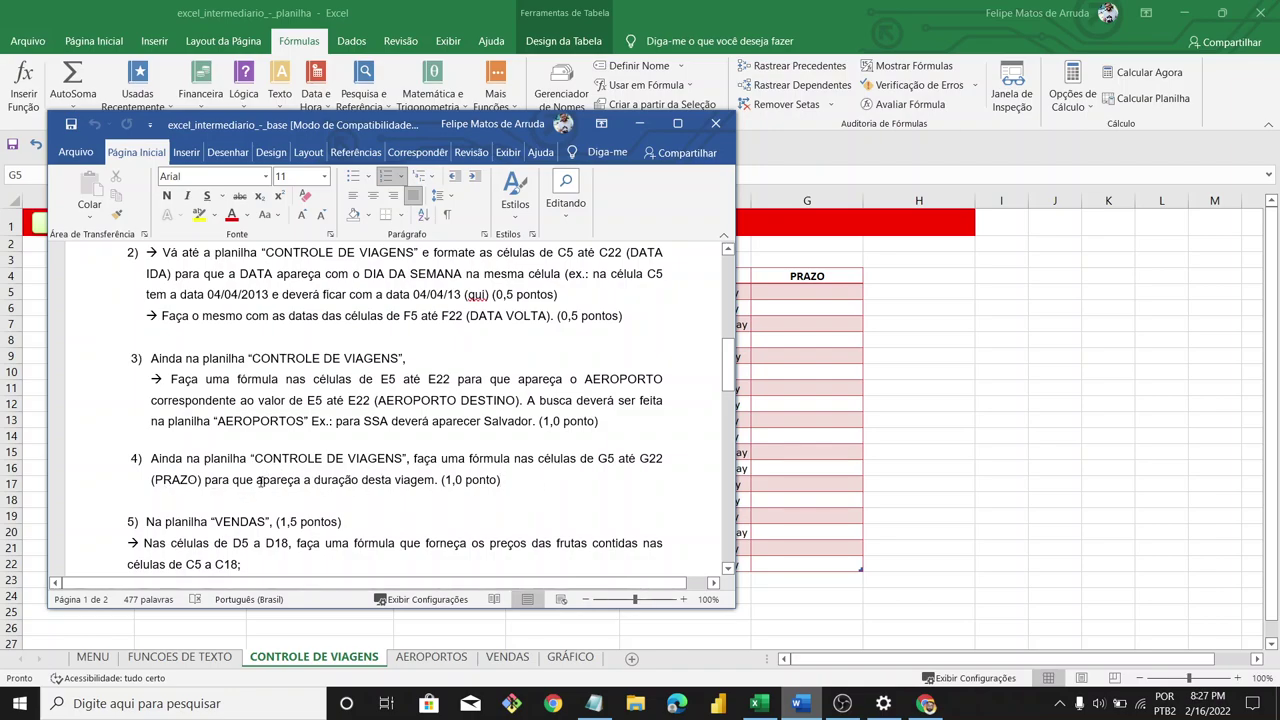
{"action": "left_click_drag", "start_coordinate": [257, 481], "coordinate": [409, 489]}
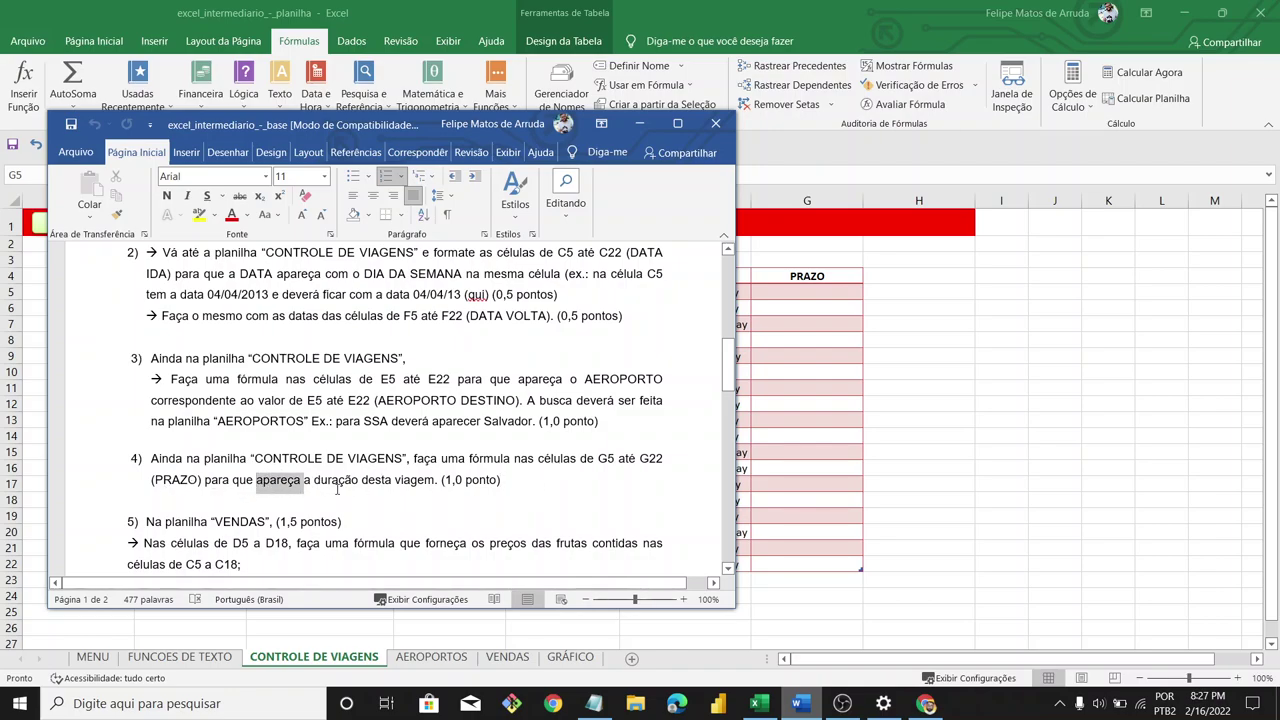
{"action": "left_click", "coordinate": [393, 488]}
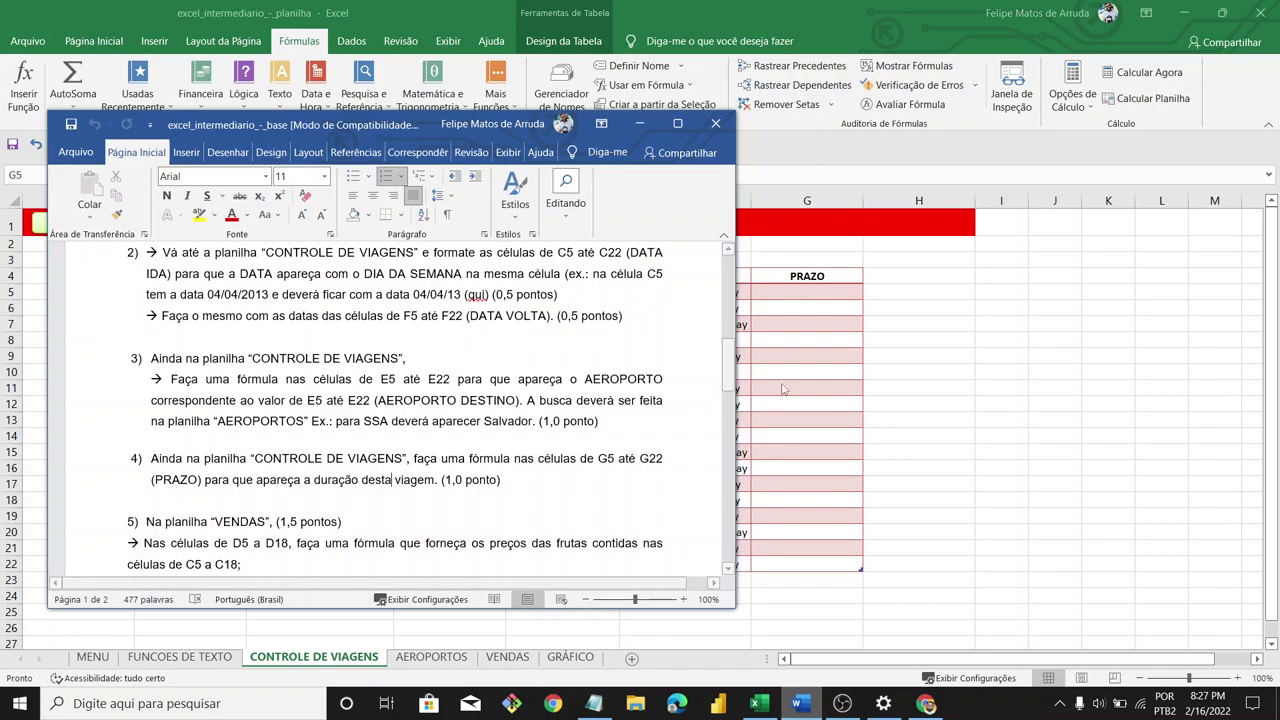
- Start G5's formula as =[@[DATA VOLTA]]
{"action": "left_click", "coordinate": [806, 298]}
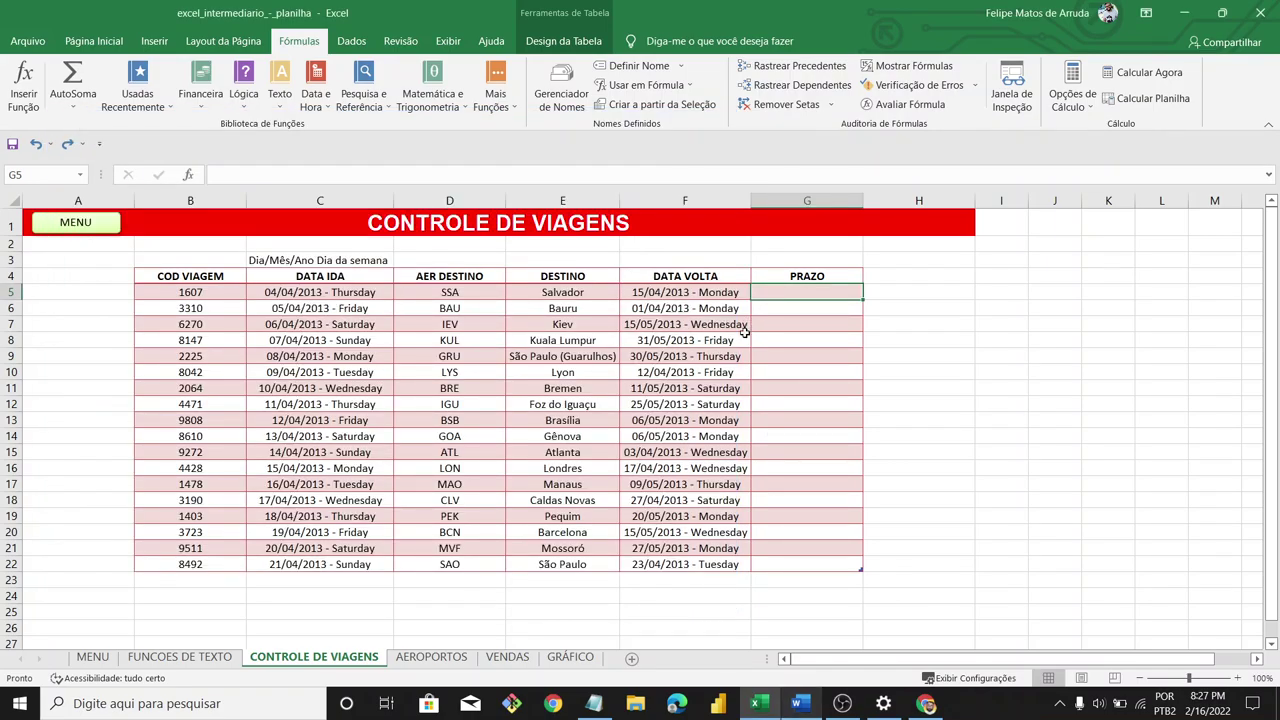
{"action": "type", "text": "="}
{"action": "left_click", "coordinate": [703, 292]}
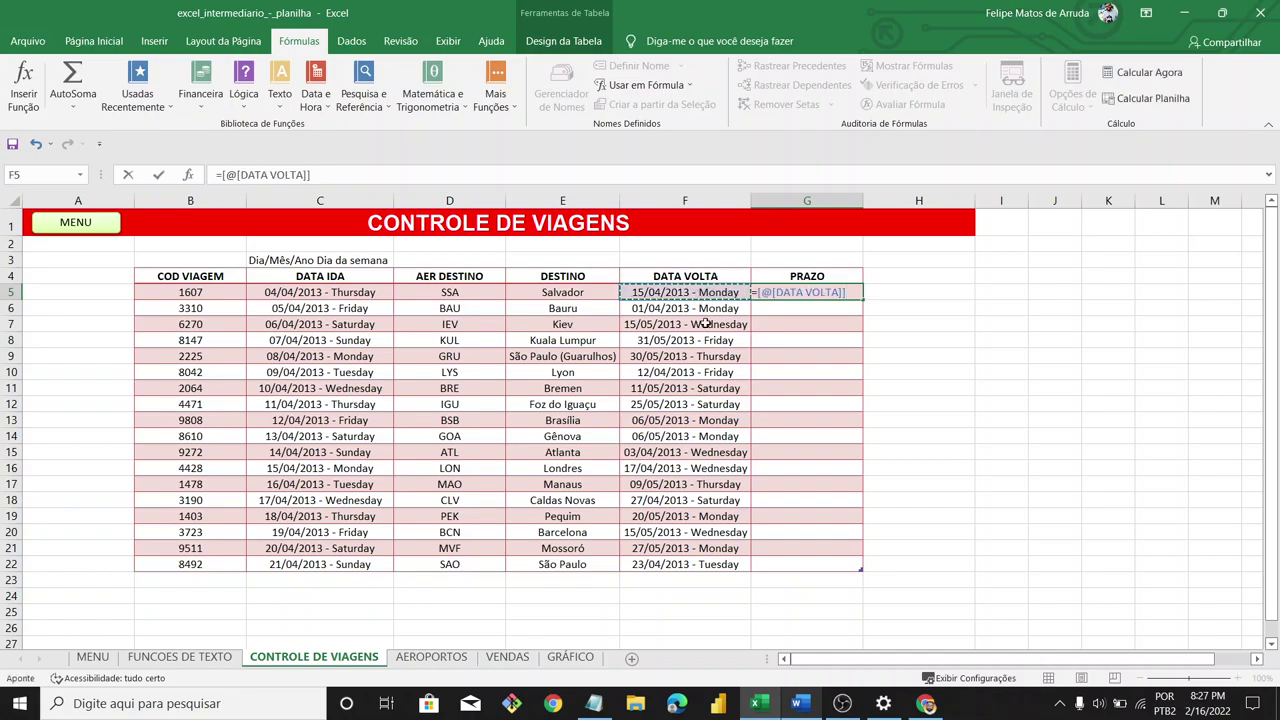
- Complete G5 as =[@[DATA VOLTA]]-[@[DATA IDA]], filling the PRAZO column
{"action": "type", "text": "-"}
{"action": "left_click", "coordinate": [380, 294]}
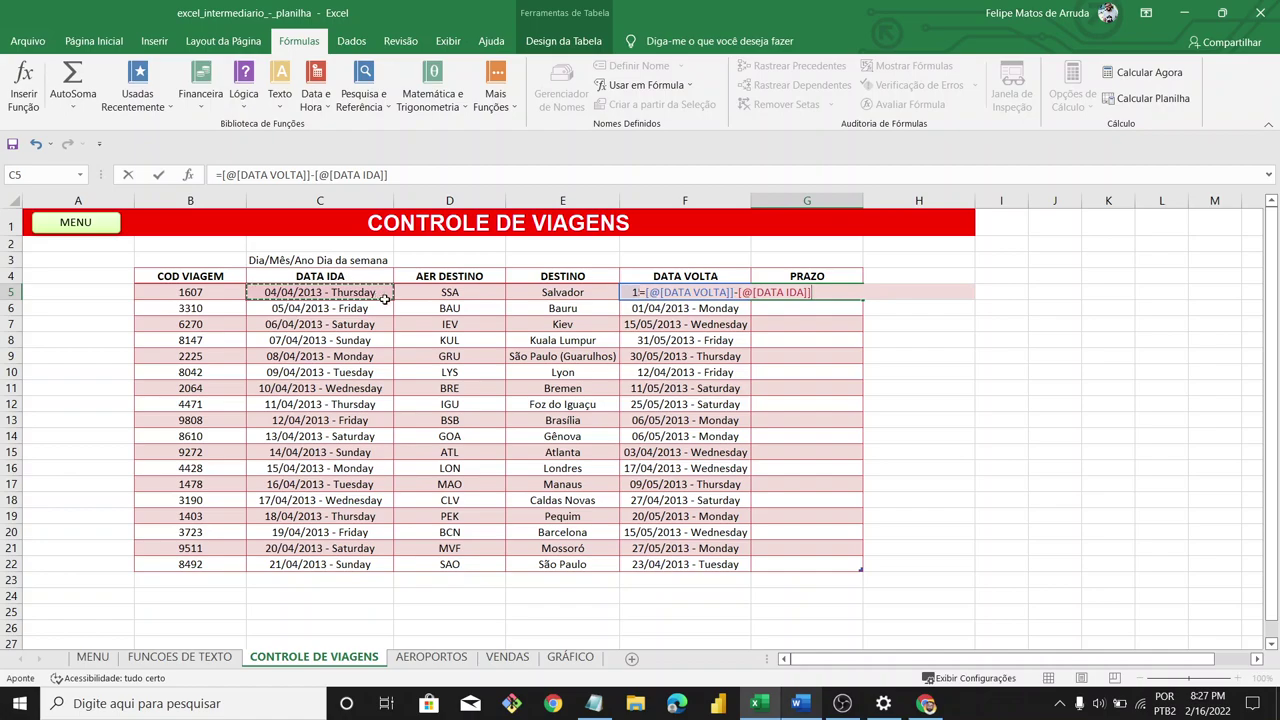
{"action": "key", "text": "Return"}
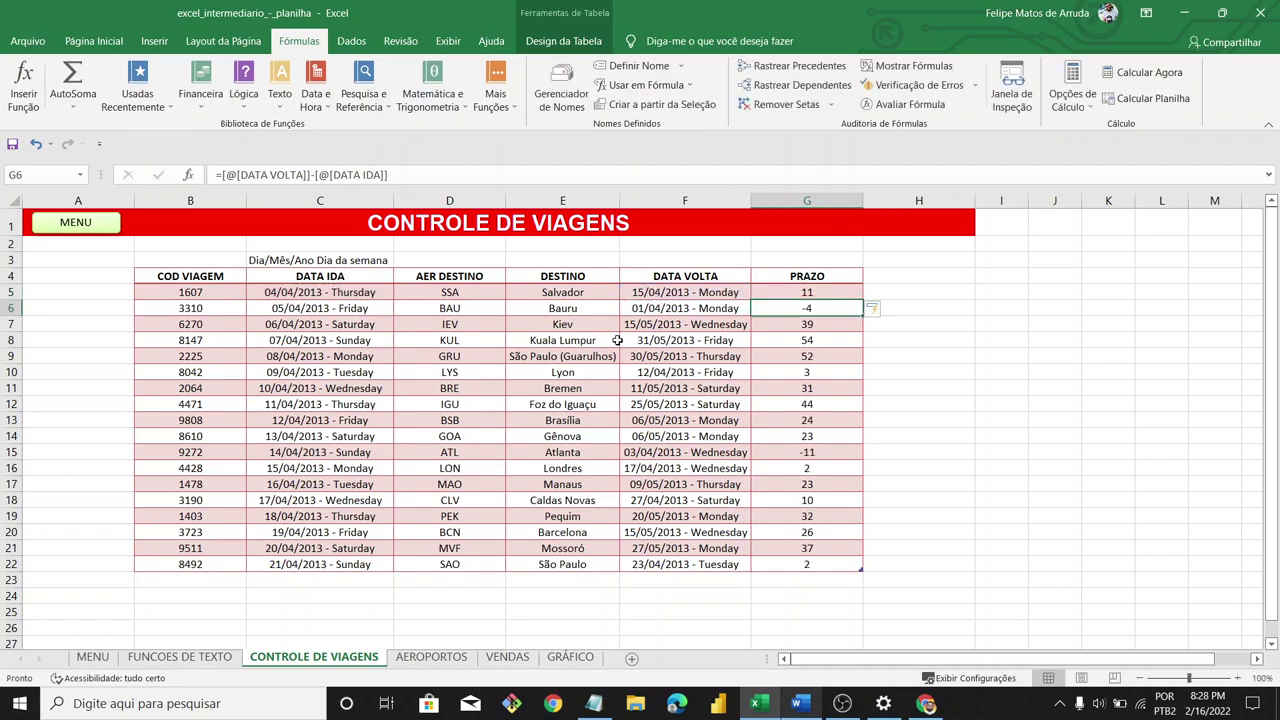
- Spot-check PRAZO results, such as row 6's negative value, against their dates
{"action": "left_click", "coordinate": [826, 292]}
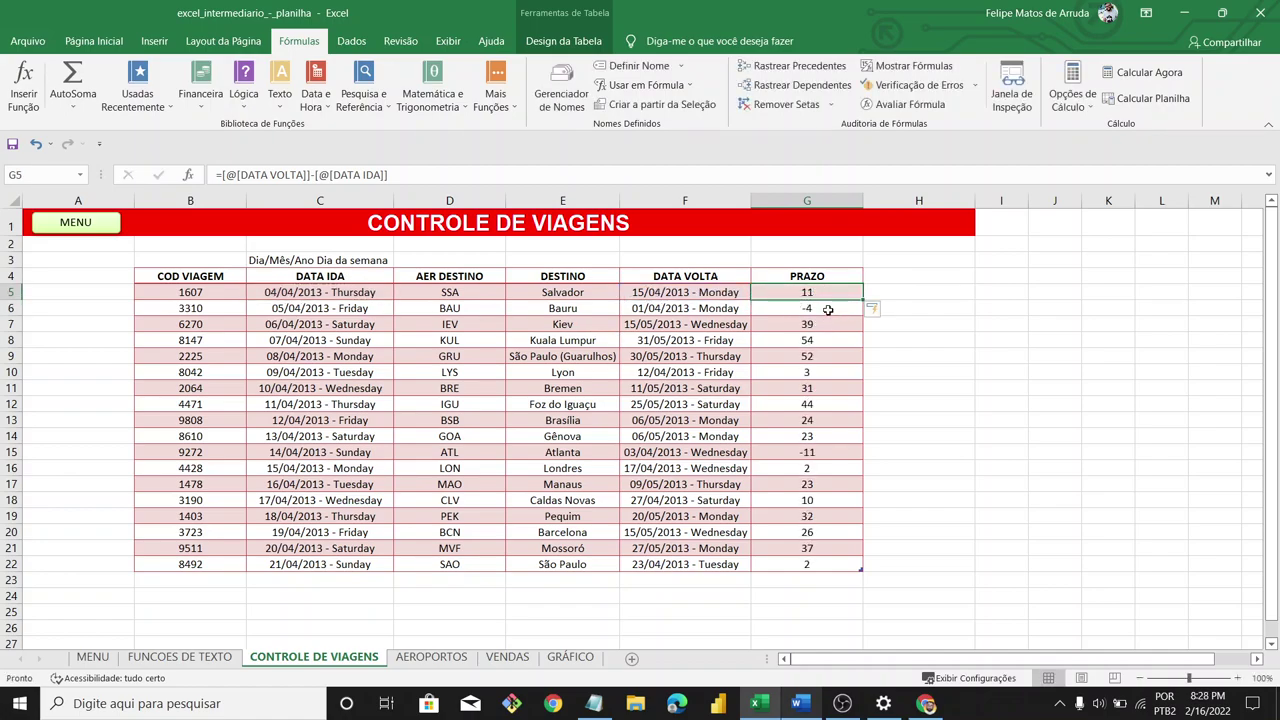
{"action": "left_click", "coordinate": [826, 313]}
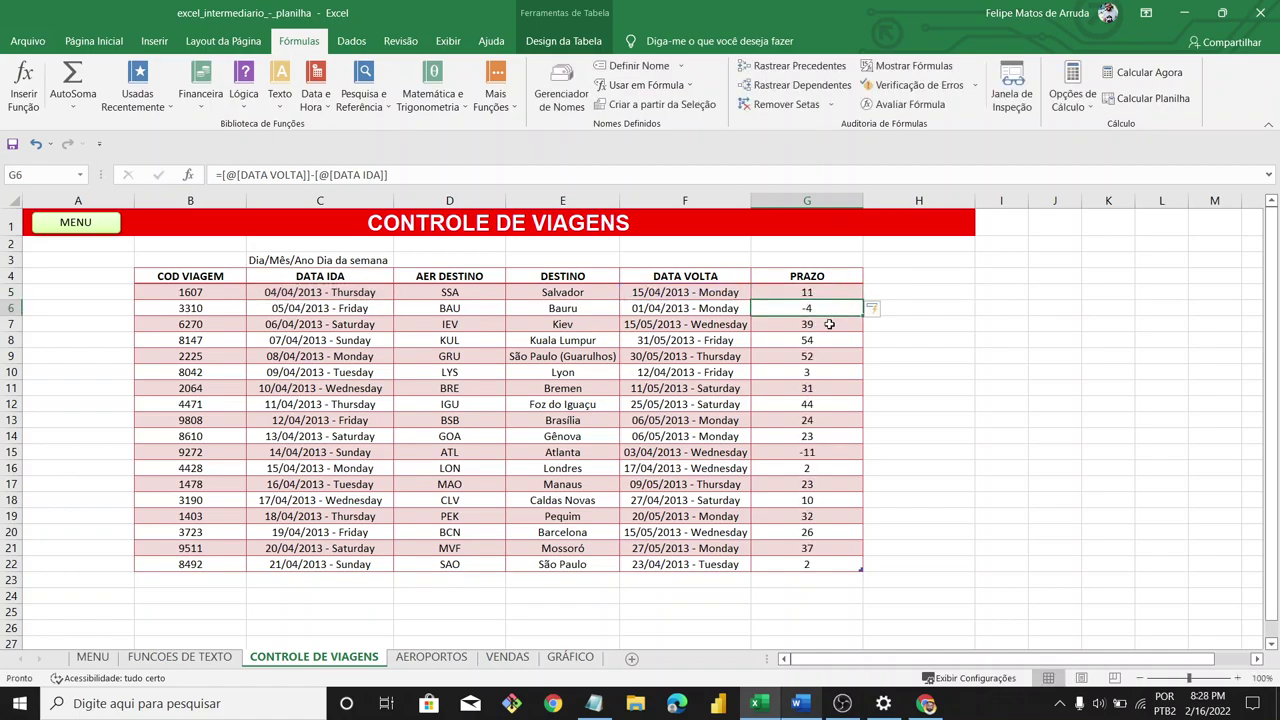
{"action": "left_click", "coordinate": [665, 310]}
{"action": "left_click", "coordinate": [299, 307]}
{"action": "left_click", "coordinate": [806, 324]}
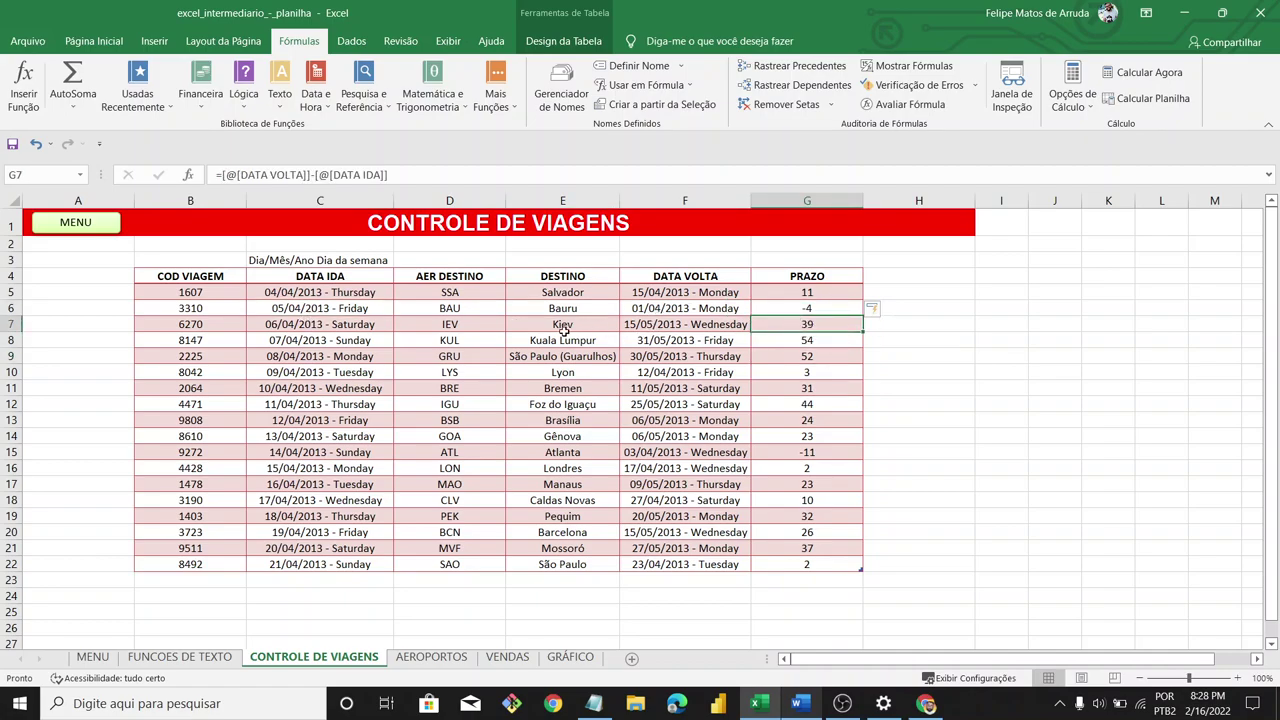
{"action": "left_click", "coordinate": [672, 292]}
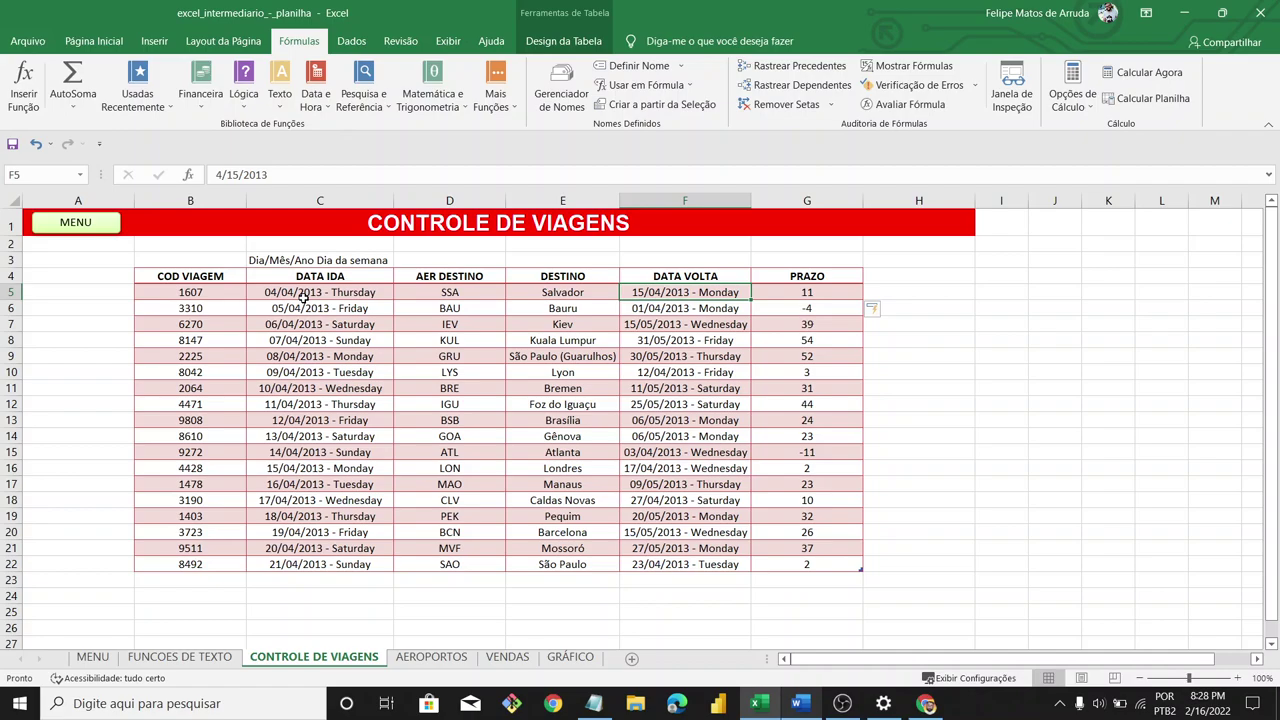
{"action": "left_click", "coordinate": [784, 293]}
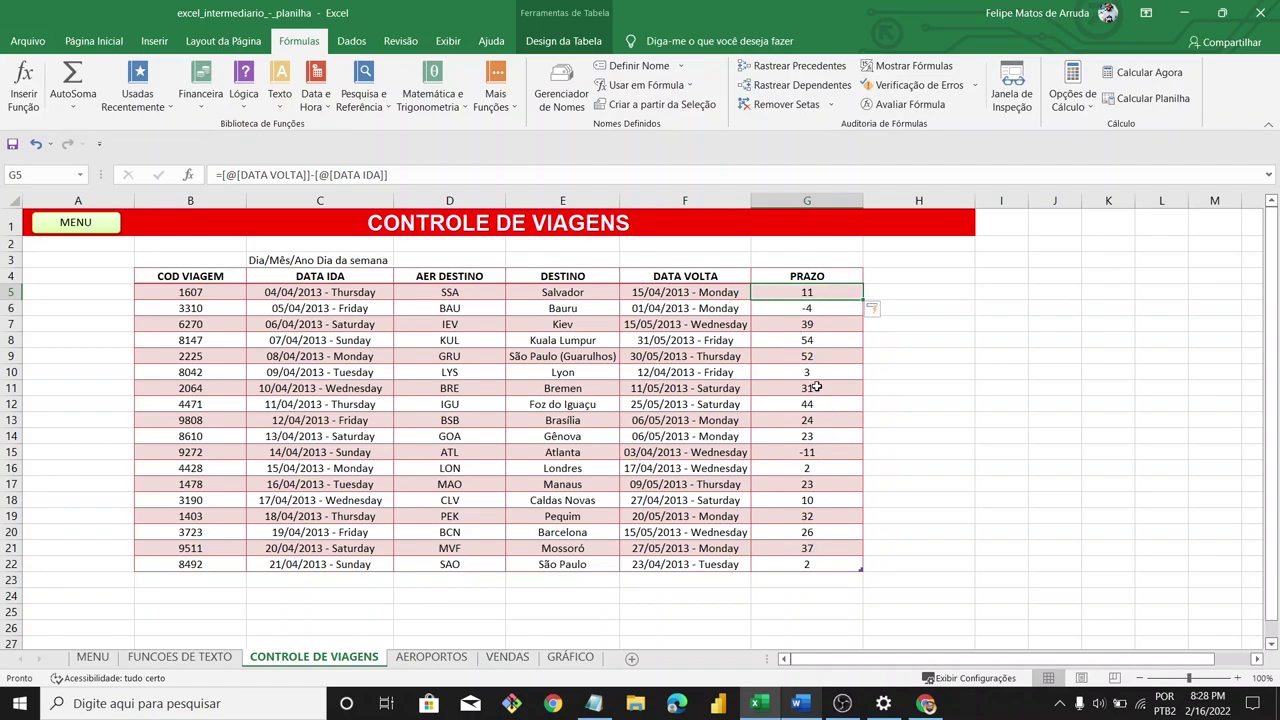
{"action": "left_click_drag", "start_coordinate": [818, 422], "coordinate": [818, 548]}
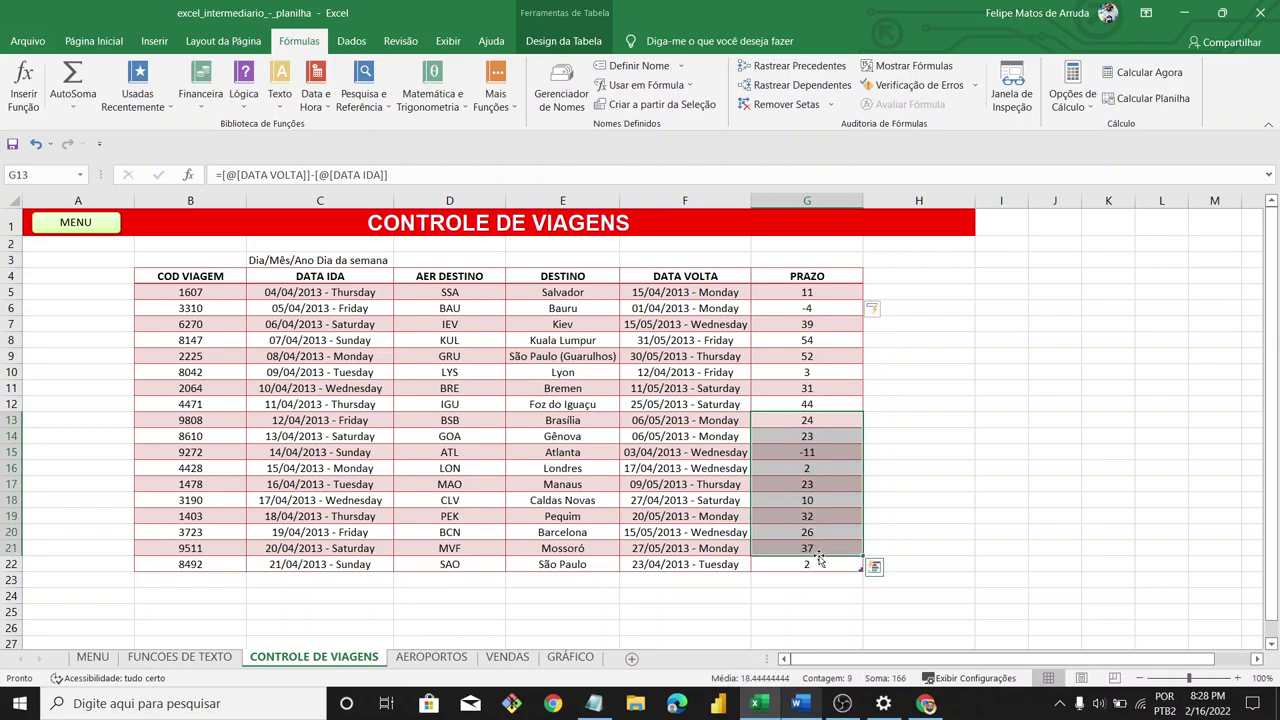
{"action": "left_click", "coordinate": [818, 292]}
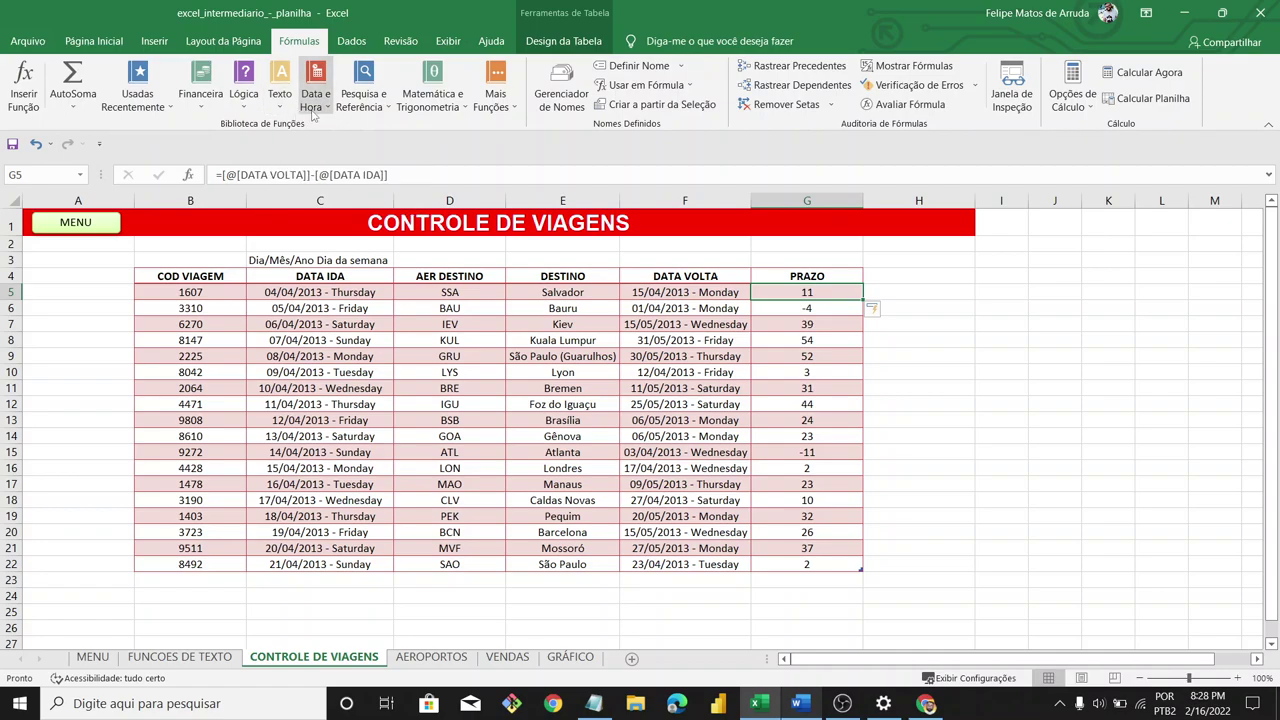
{"action": "left_click", "coordinate": [318, 108]}
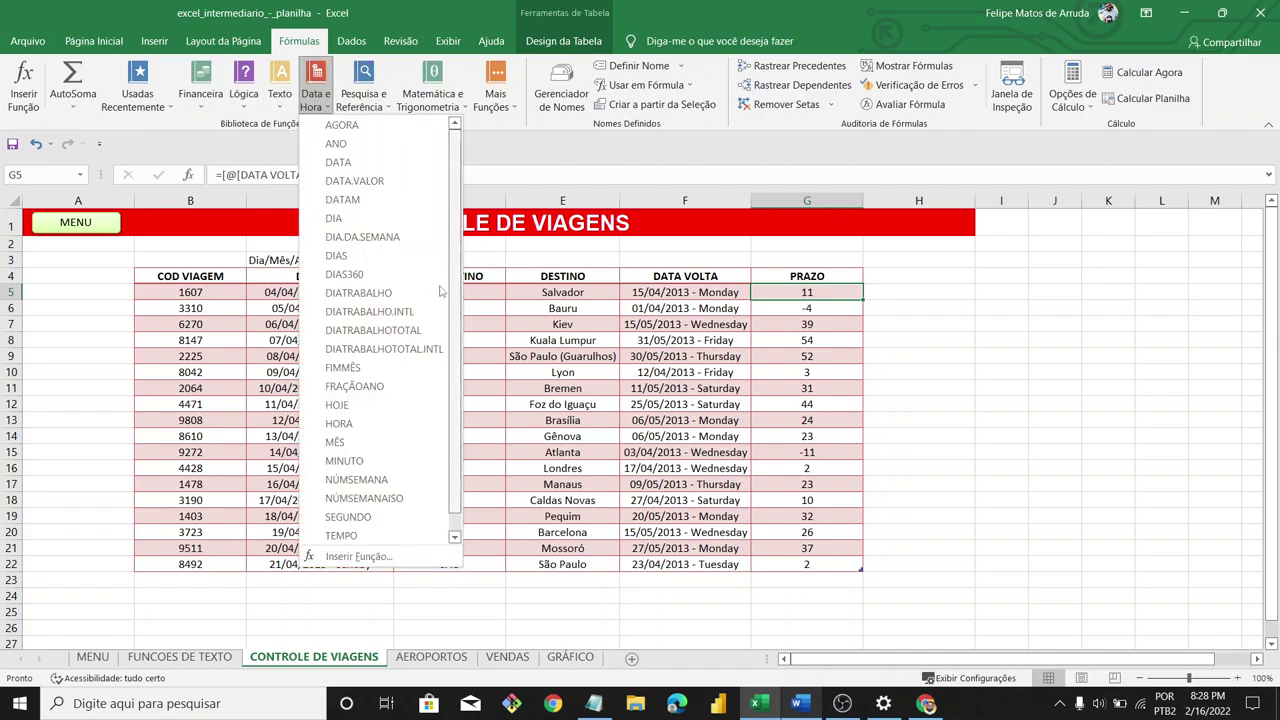
{"action": "scroll", "coordinate": [400, 300], "scroll_direction": "down", "scroll_amount": 1}
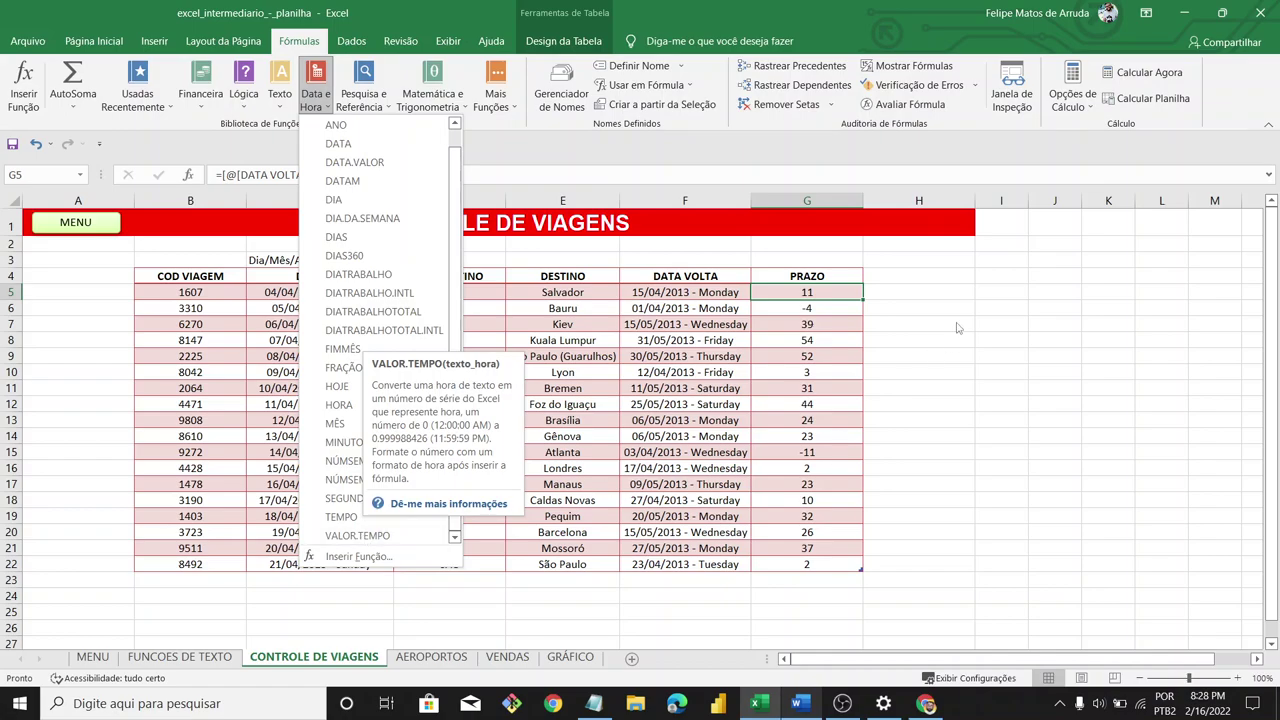
{"action": "left_click", "coordinate": [826, 292]}
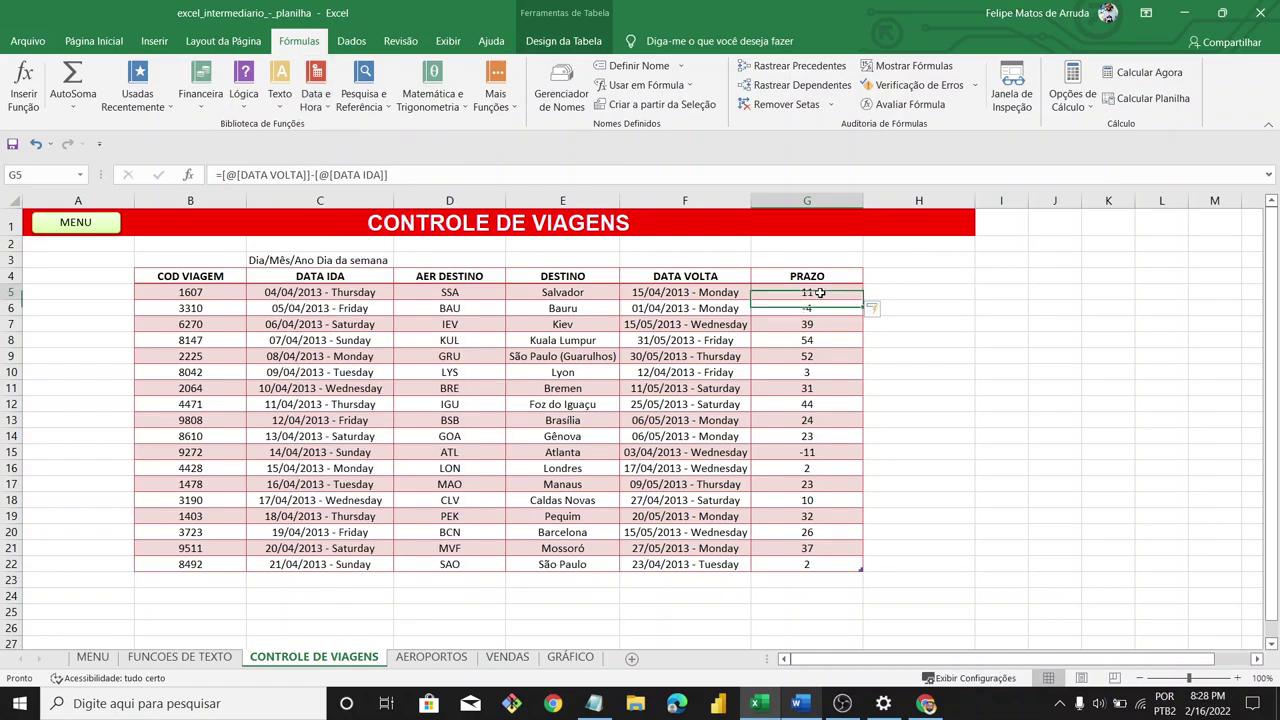
{"action": "left_click", "coordinate": [828, 311]}
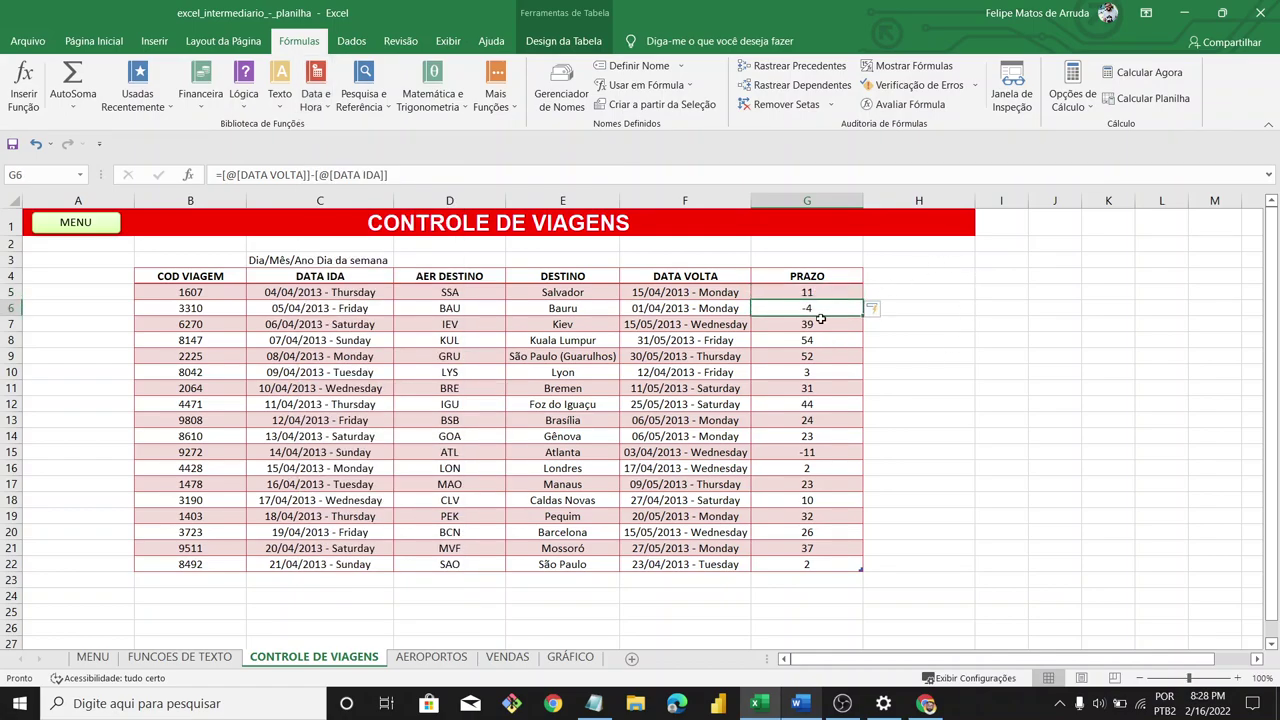
{"action": "left_click", "coordinate": [826, 327]}
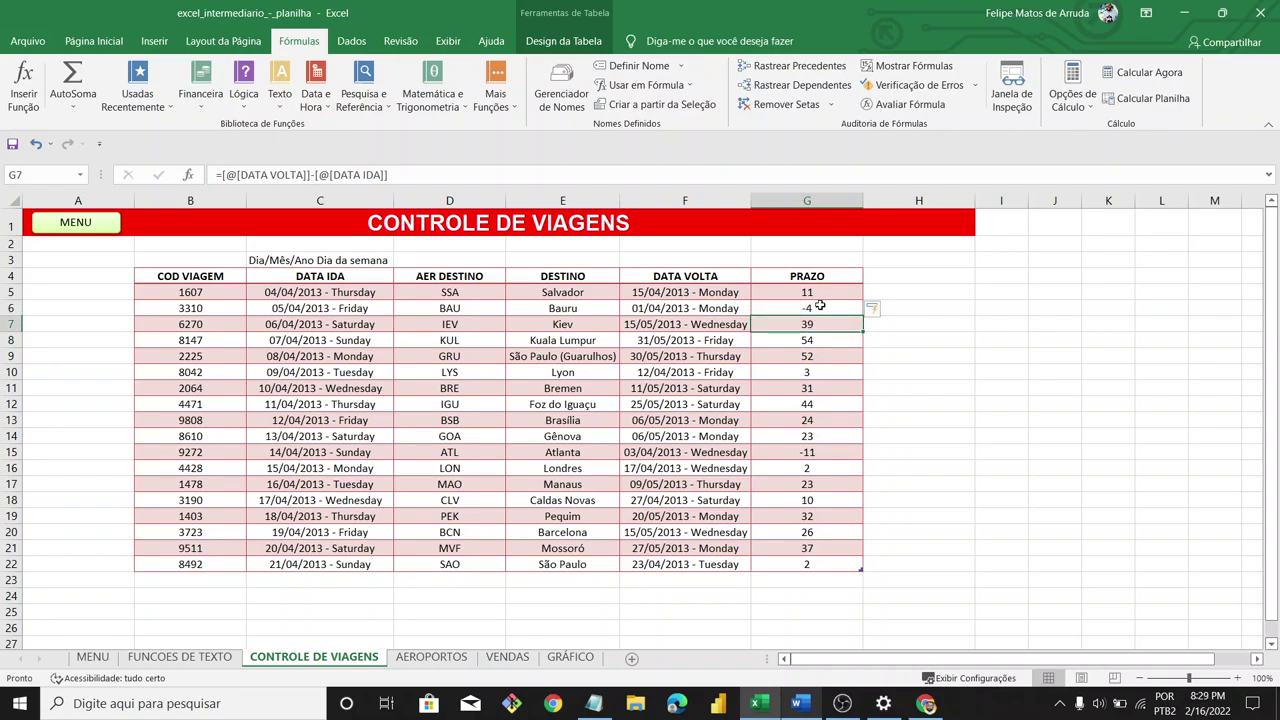
{"action": "left_click", "coordinate": [827, 341]}
{"action": "left_click", "coordinate": [829, 357]}
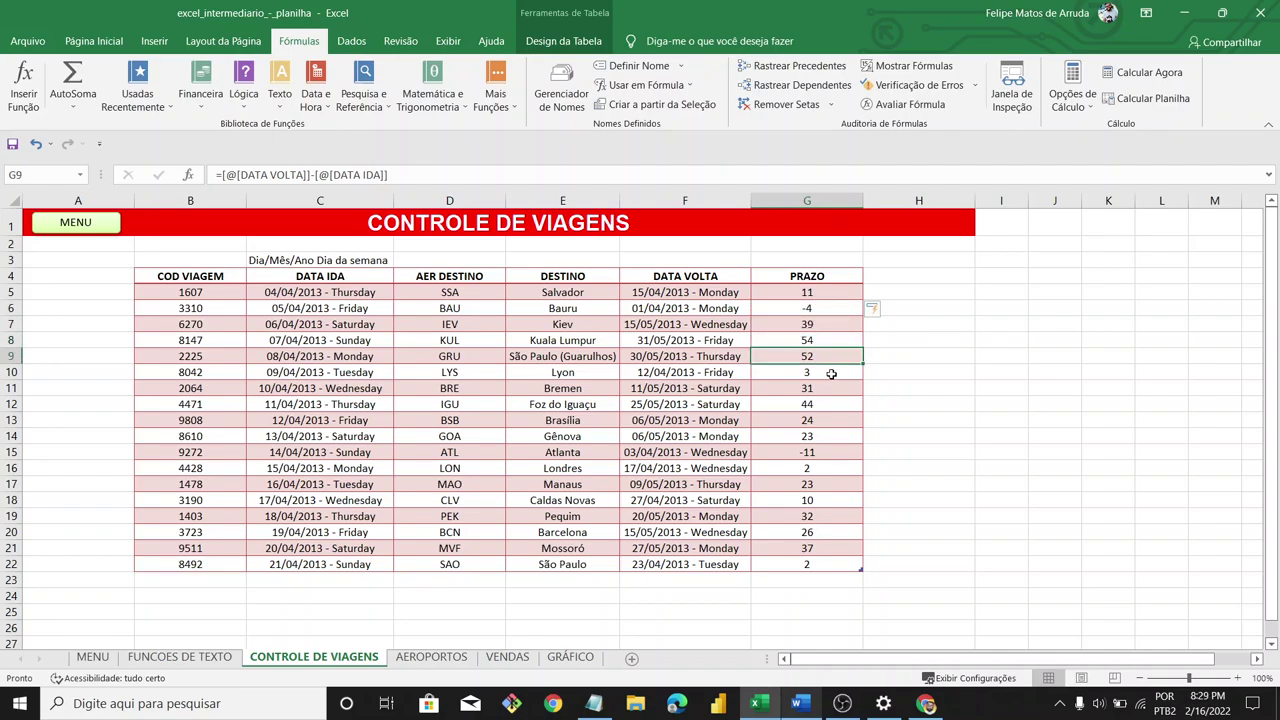
{"action": "left_click", "coordinate": [830, 373]}
{"action": "left_click", "coordinate": [830, 389]}
{"action": "left_click", "coordinate": [832, 418]}
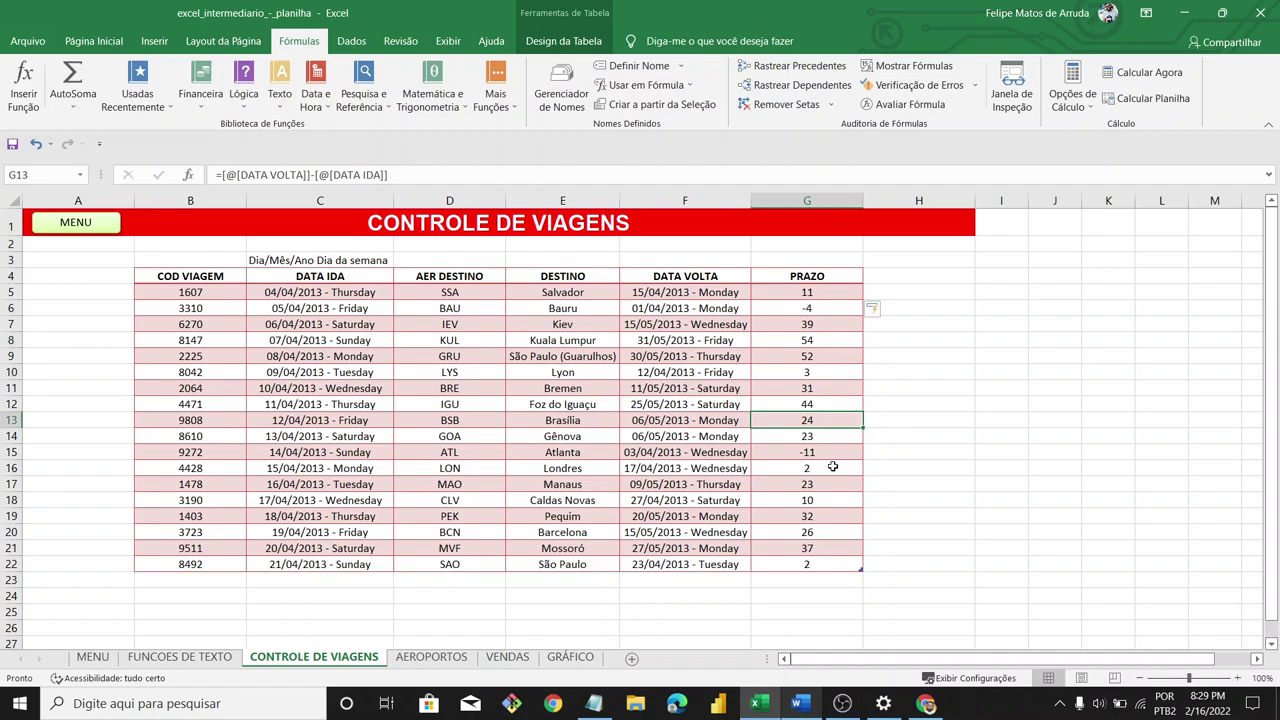
{"action": "left_click", "coordinate": [834, 465]}
{"action": "left_click", "coordinate": [823, 280]}
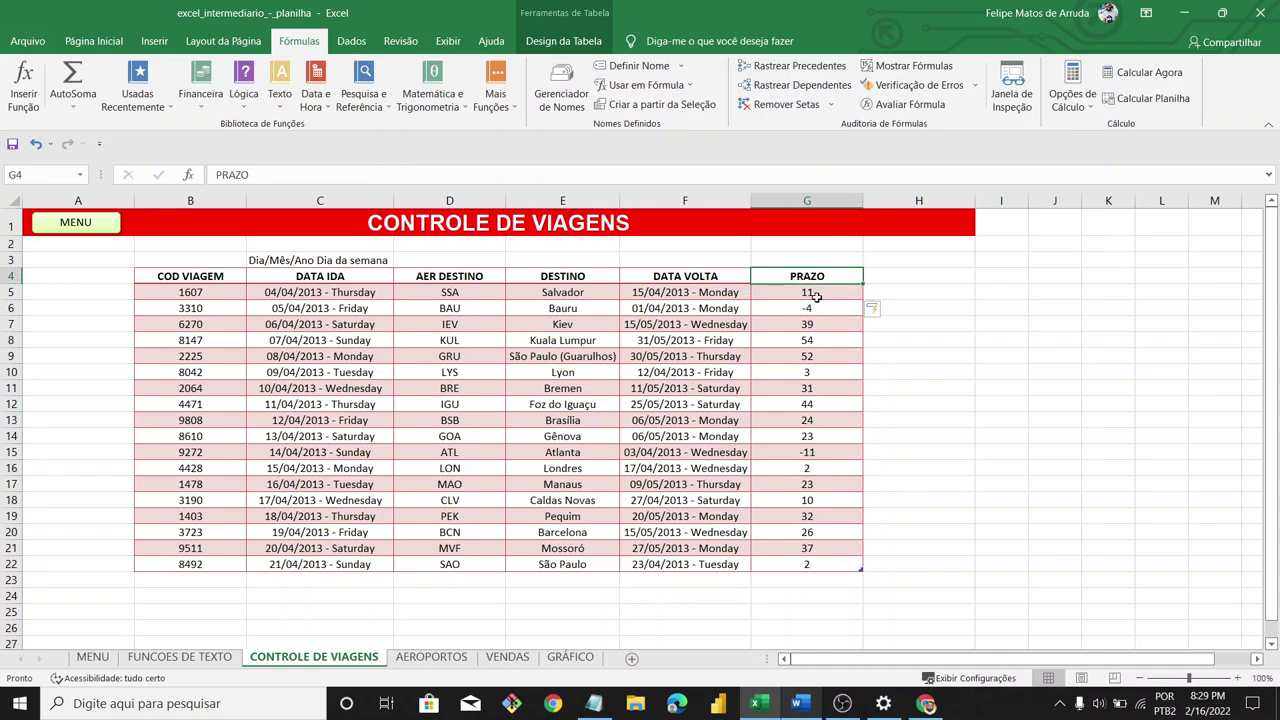
- Bring up and scroll the Word instructions, then return to the workbook
{"action": "left_click", "coordinate": [797, 703]}
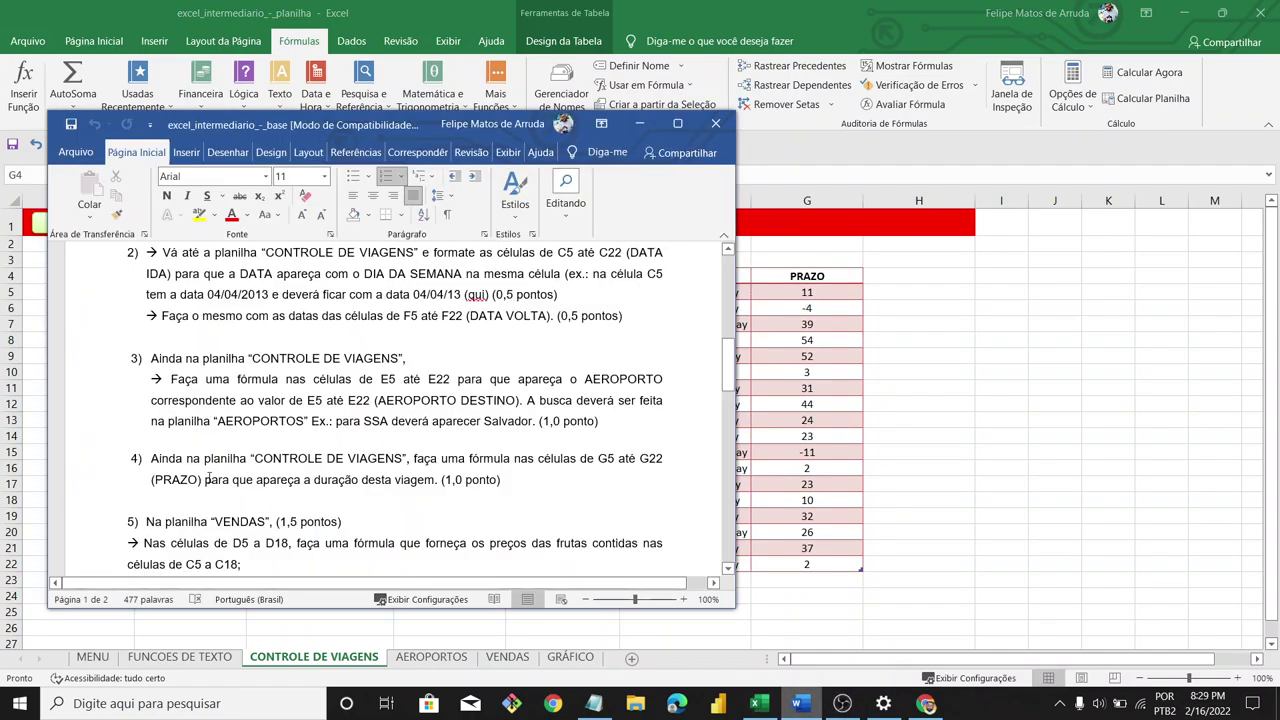
{"action": "scroll", "coordinate": [285, 421], "scroll_direction": "down", "scroll_amount": 2}
{"action": "left_click", "coordinate": [798, 704]}
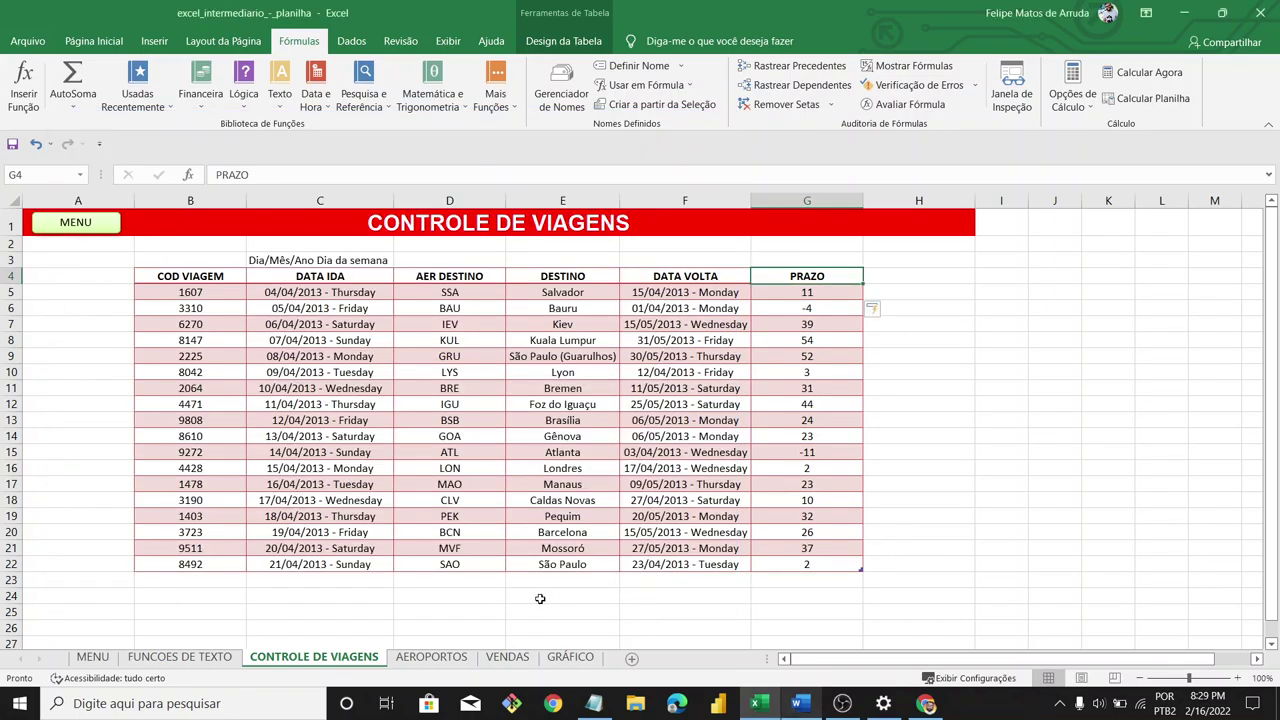
{"action": "left_click", "coordinate": [799, 704]}
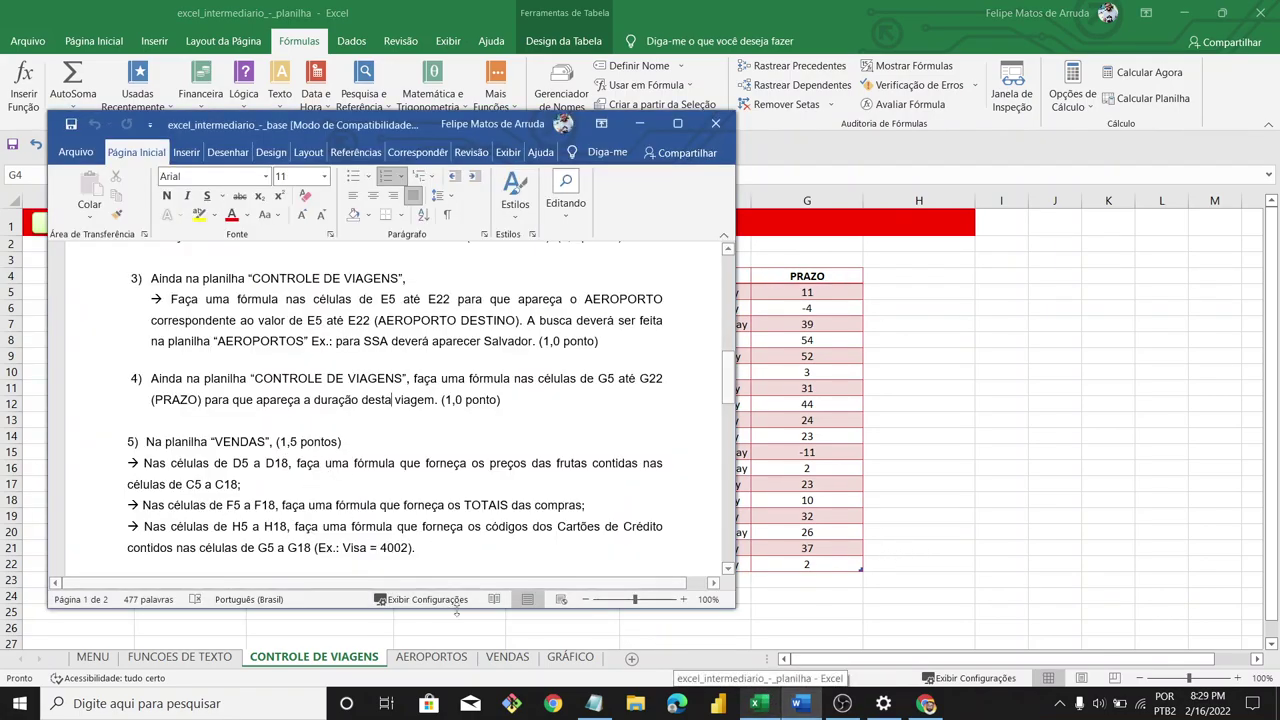
{"action": "left_click", "coordinate": [507, 663]}
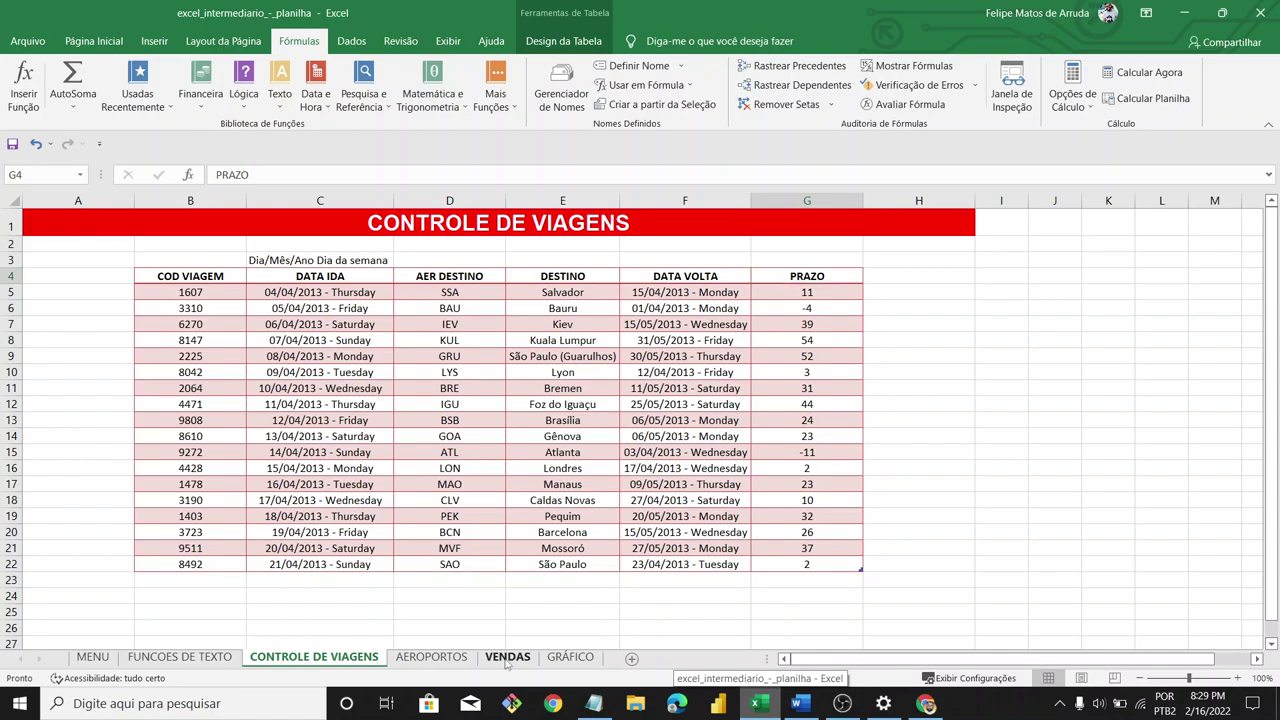
- Switch to the VENDAS sheet, look over its price and card tables, and reopen the instructions
{"action": "left_click", "coordinate": [507, 657]}
{"action": "left_click", "coordinate": [745, 450]}
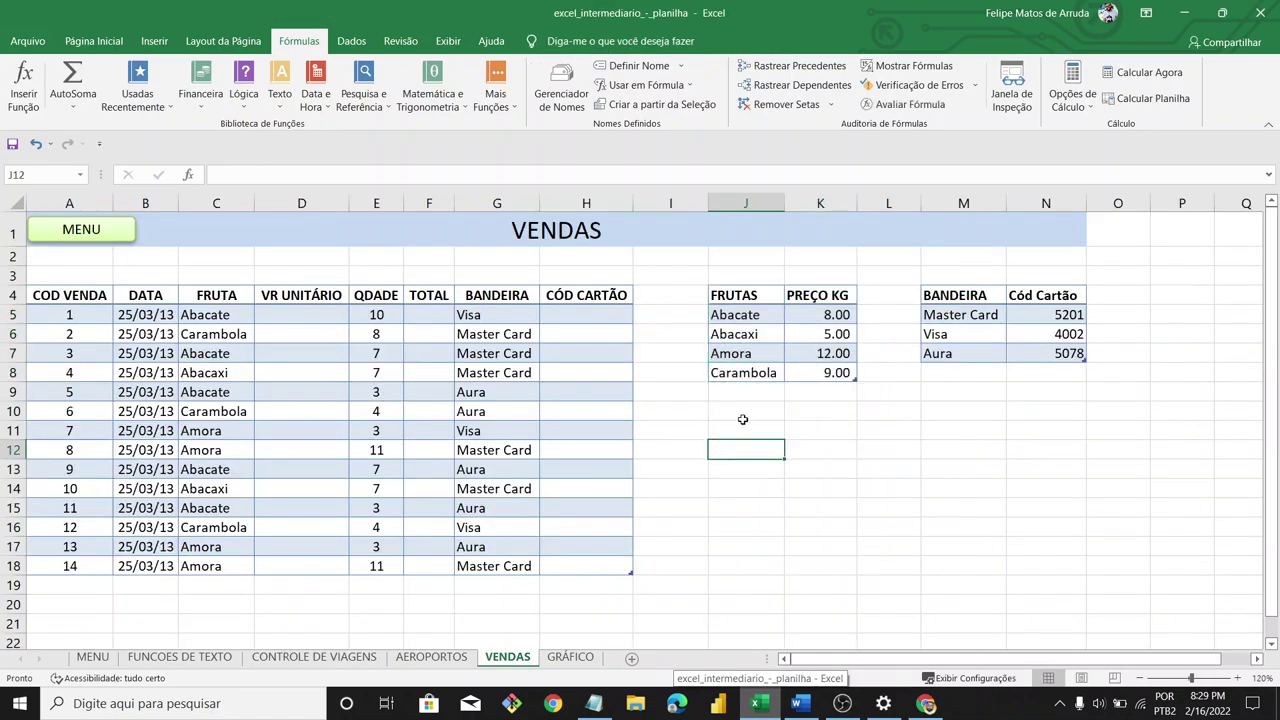
{"action": "left_click", "coordinate": [806, 320]}
{"action": "left_click", "coordinate": [586, 314]}
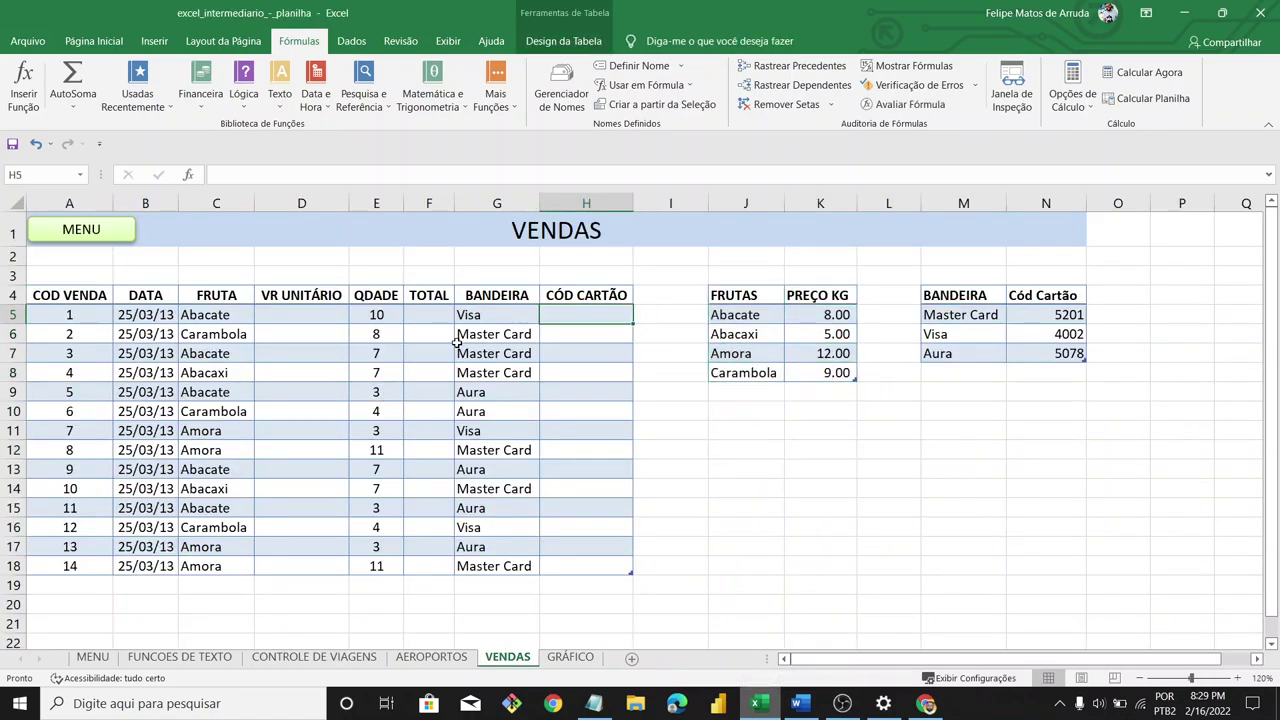
{"action": "left_click", "coordinate": [290, 334]}
{"action": "left_click", "coordinate": [1045, 314]}
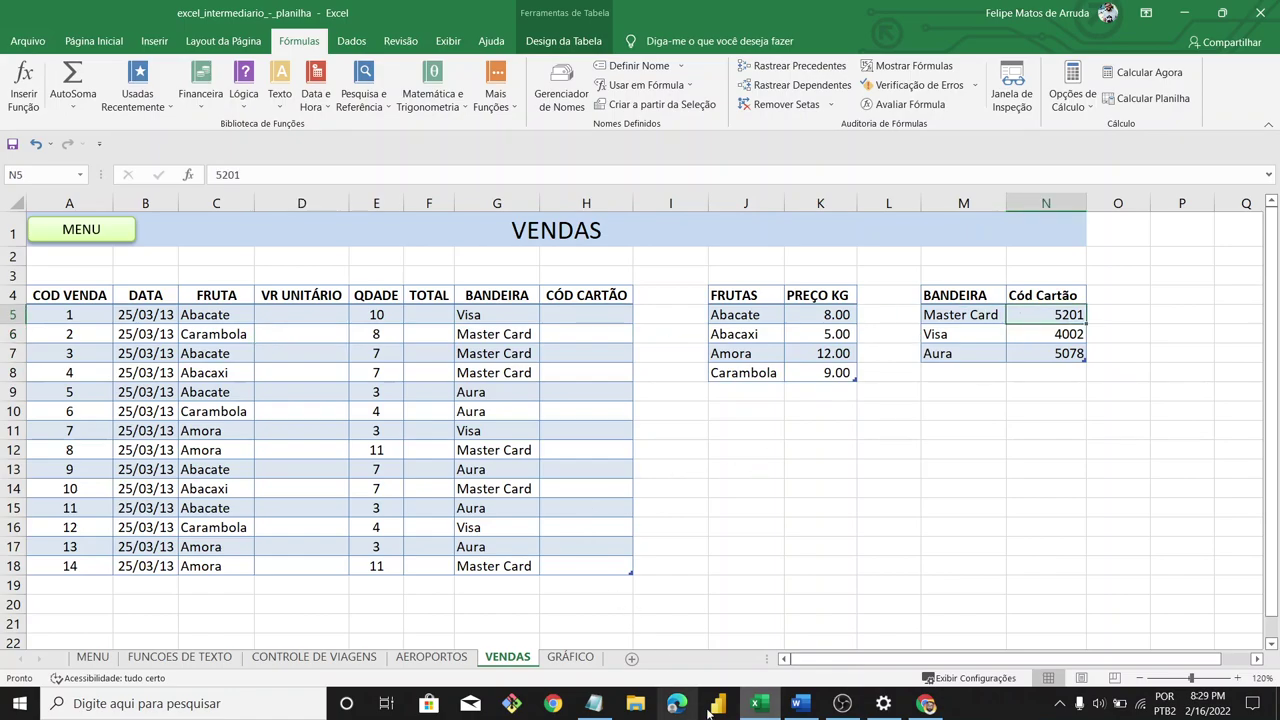
{"action": "left_click", "coordinate": [797, 703]}
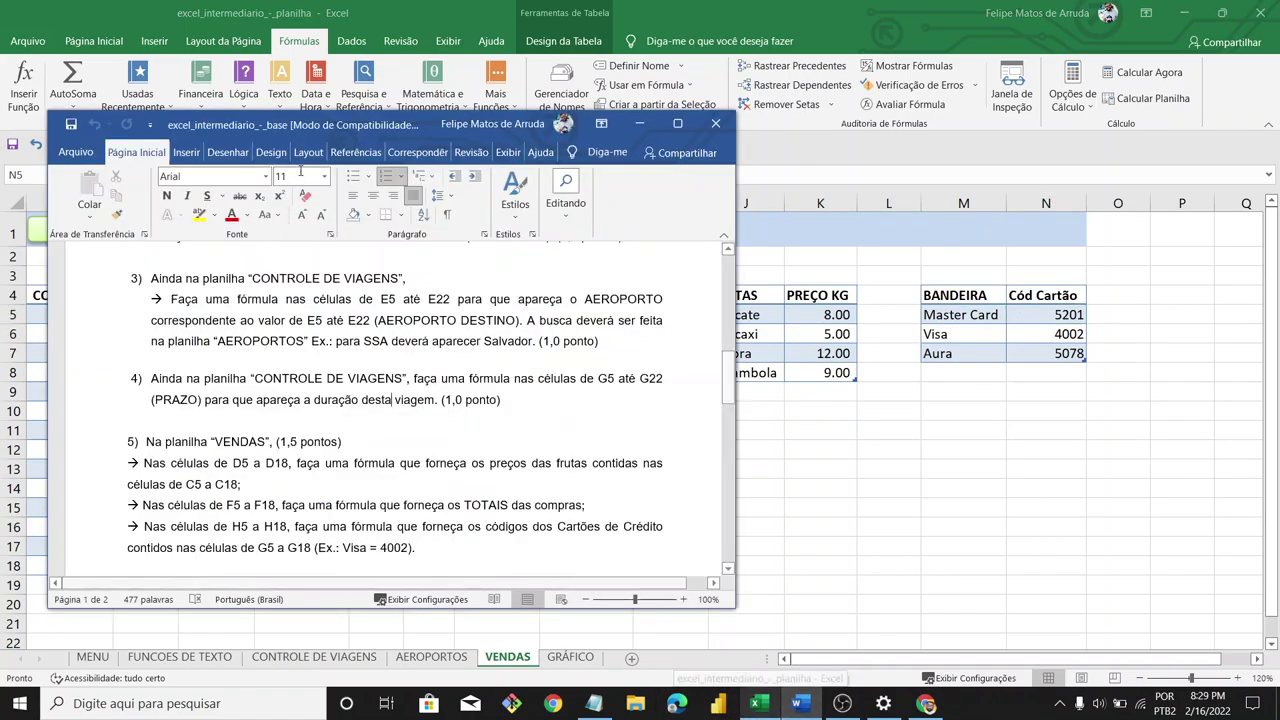
- Drag the Word instructions aside to uncover the VENDAS tables while reading item 5
{"action": "left_click_drag", "start_coordinate": [322, 123], "coordinate": [769, 101]}
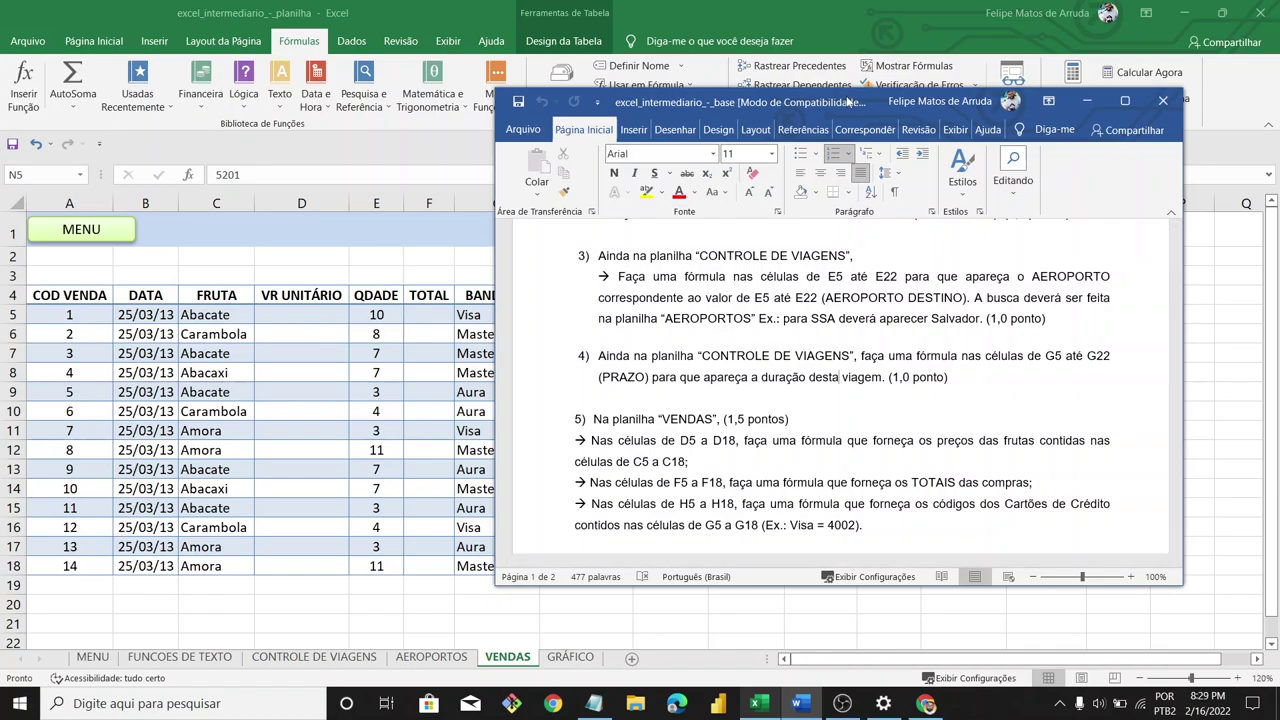
{"action": "mouse_move", "coordinate": [848, 102]}
{"action": "left_mouse_down"}
{"action": "mouse_move", "coordinate": [883, 478]}
{"action": "mouse_move", "coordinate": [836, 422]}
{"action": "mouse_move", "coordinate": [745, 91]}
{"action": "left_mouse_up"}
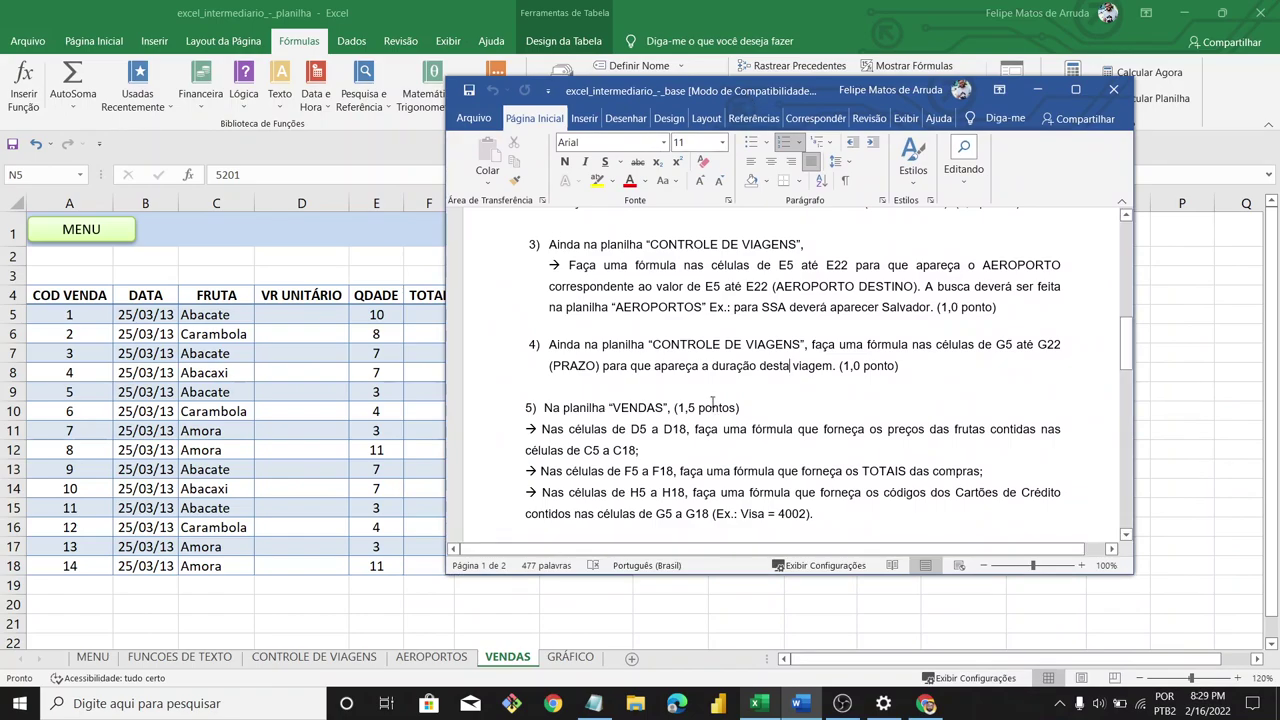
{"action": "left_click", "coordinate": [1037, 90]}
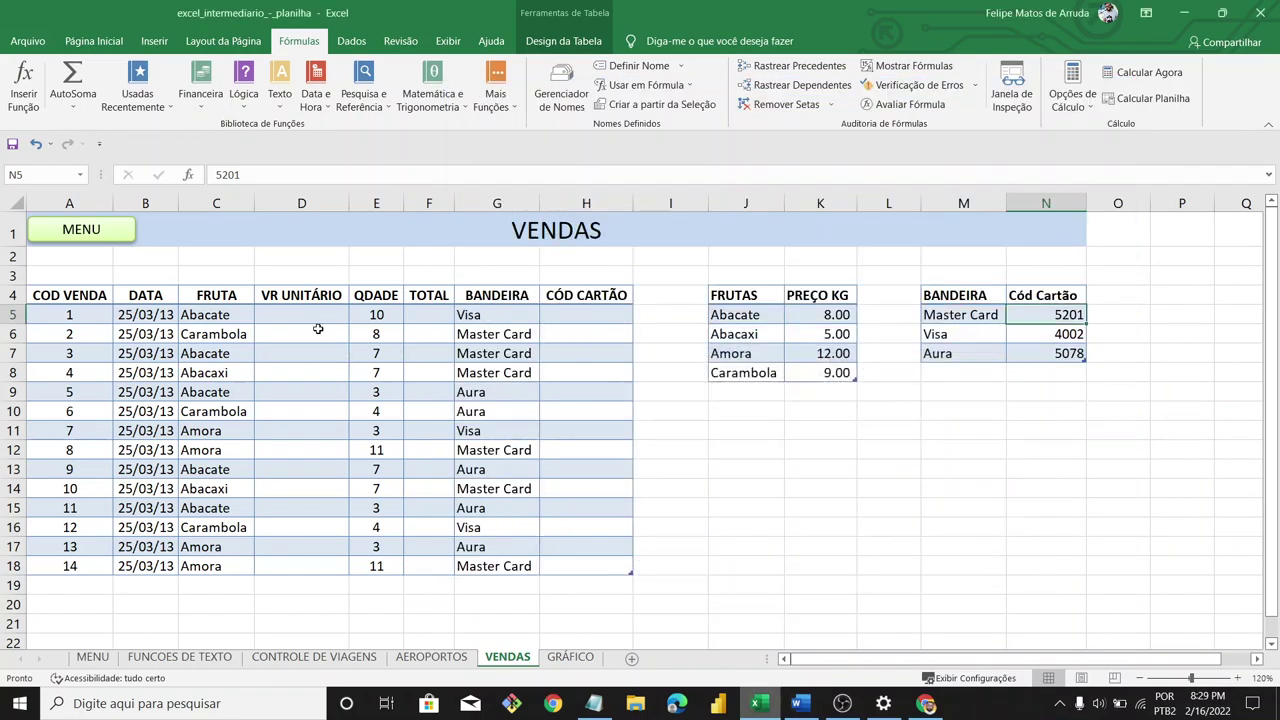
{"action": "left_click", "coordinate": [314, 322]}
{"action": "left_click", "coordinate": [313, 358]}
{"action": "left_click", "coordinate": [306, 376]}
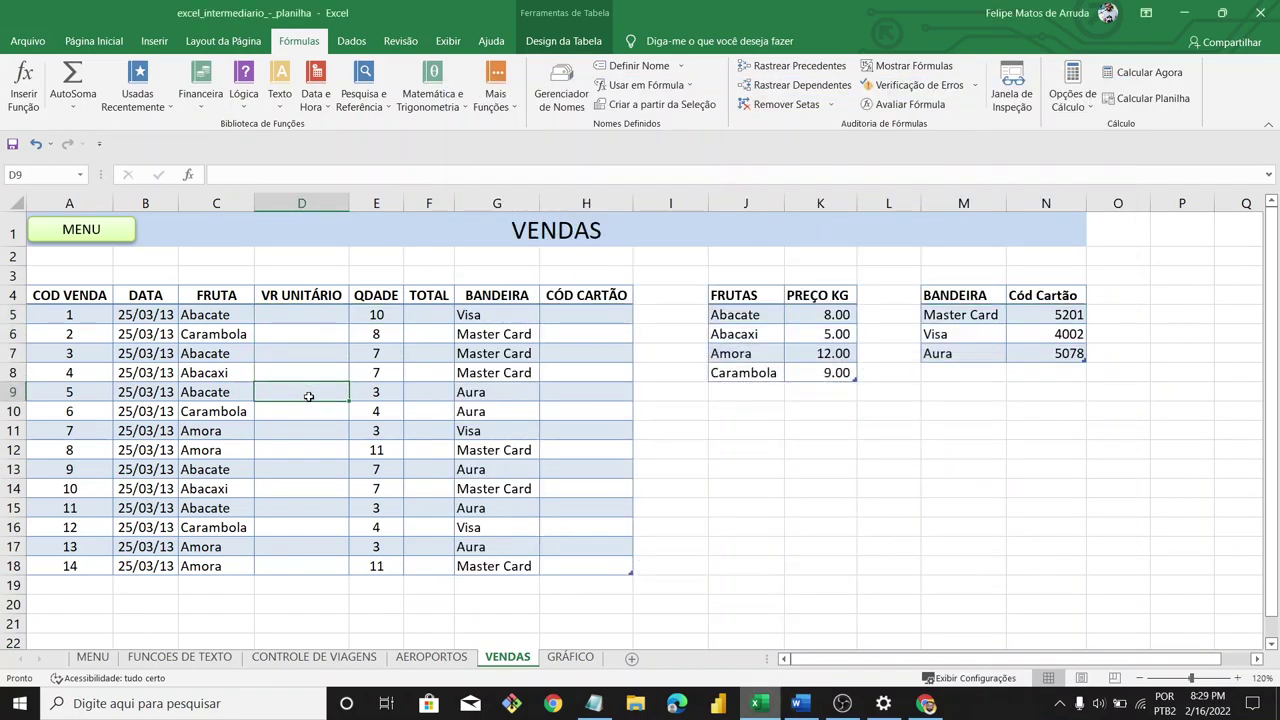
{"action": "left_click", "coordinate": [300, 430]}
{"action": "left_click", "coordinate": [300, 532]}
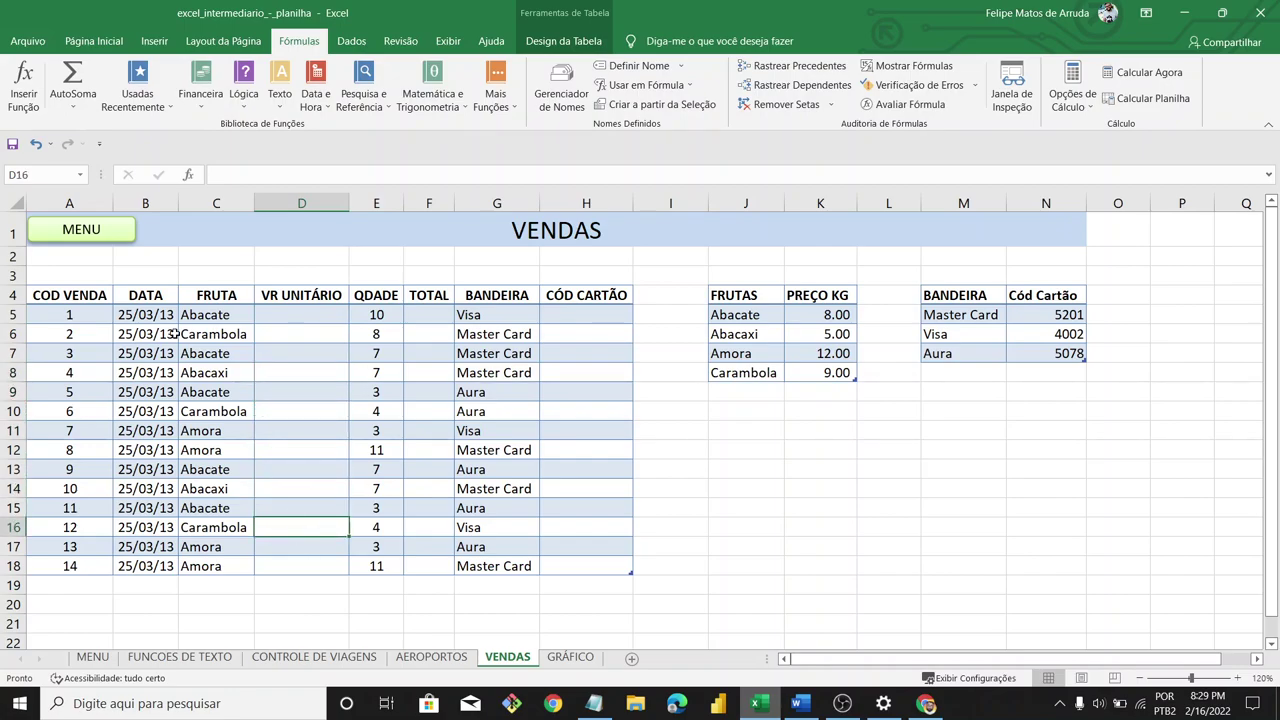
{"action": "left_click", "coordinate": [203, 314]}
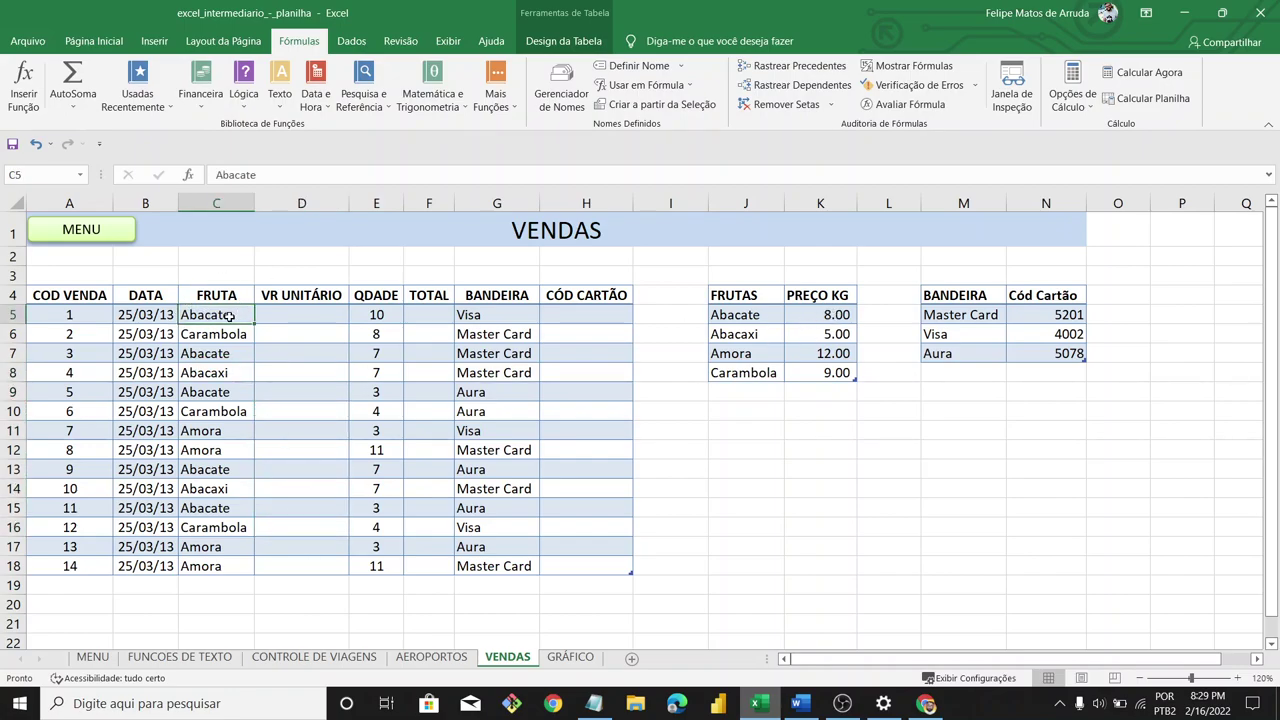
{"action": "left_click", "coordinate": [826, 316]}
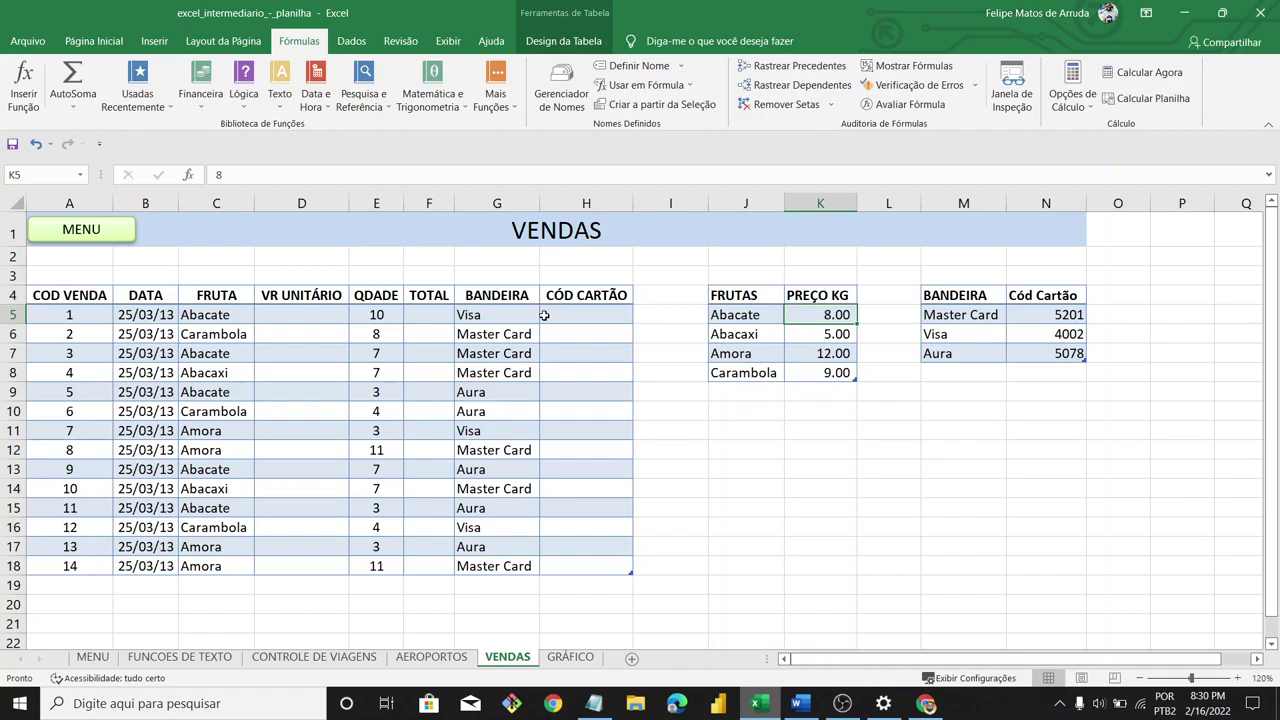
{"action": "left_click", "coordinate": [319, 316]}
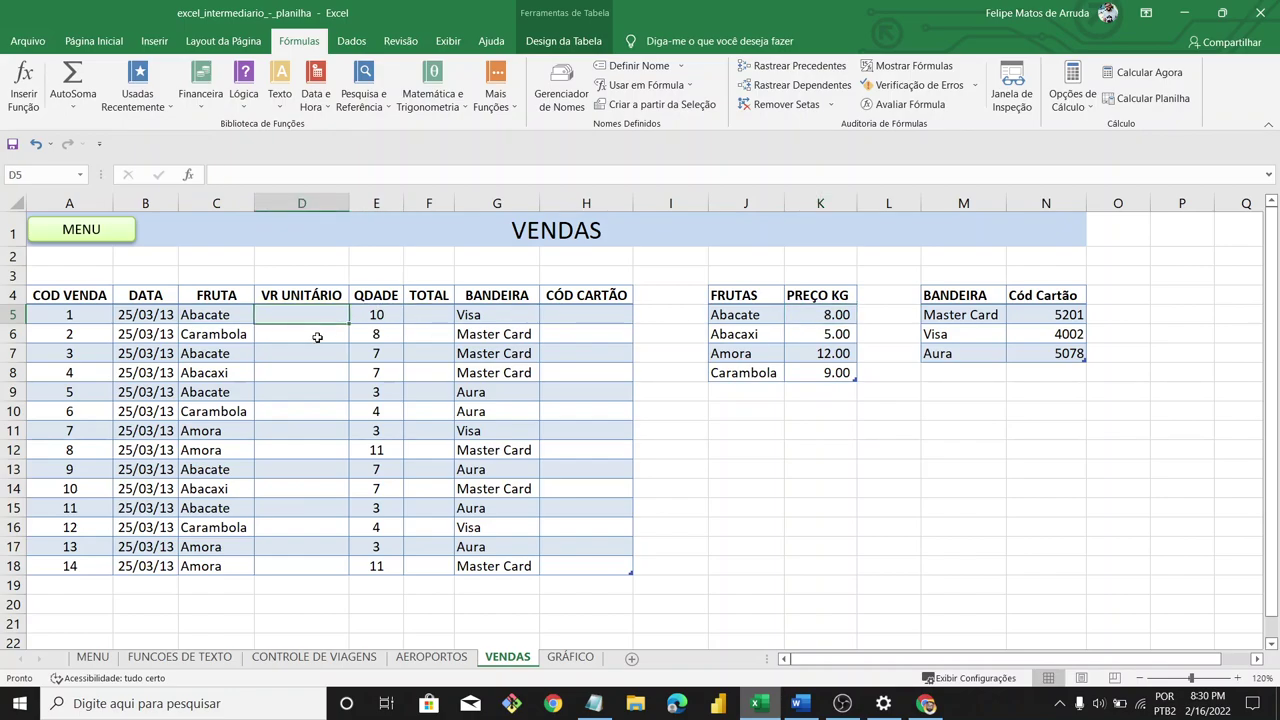
{"action": "left_click", "coordinate": [221, 373]}
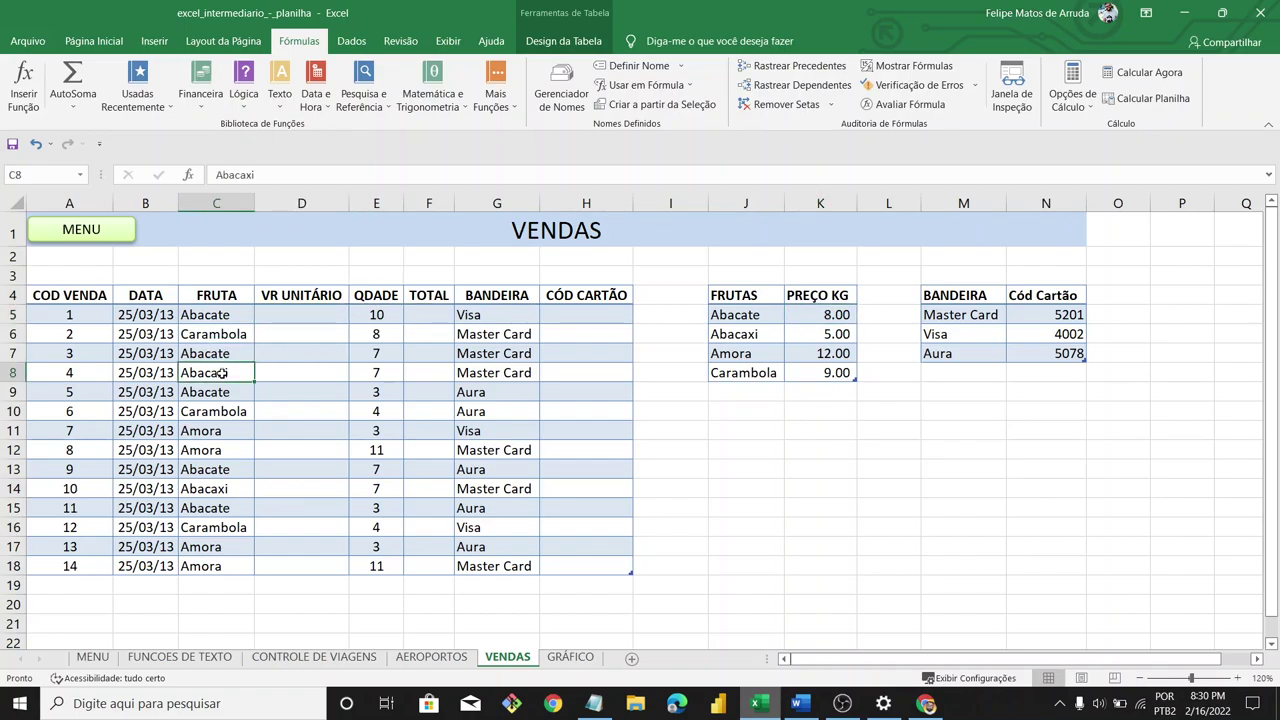
{"action": "left_click", "coordinate": [828, 335]}
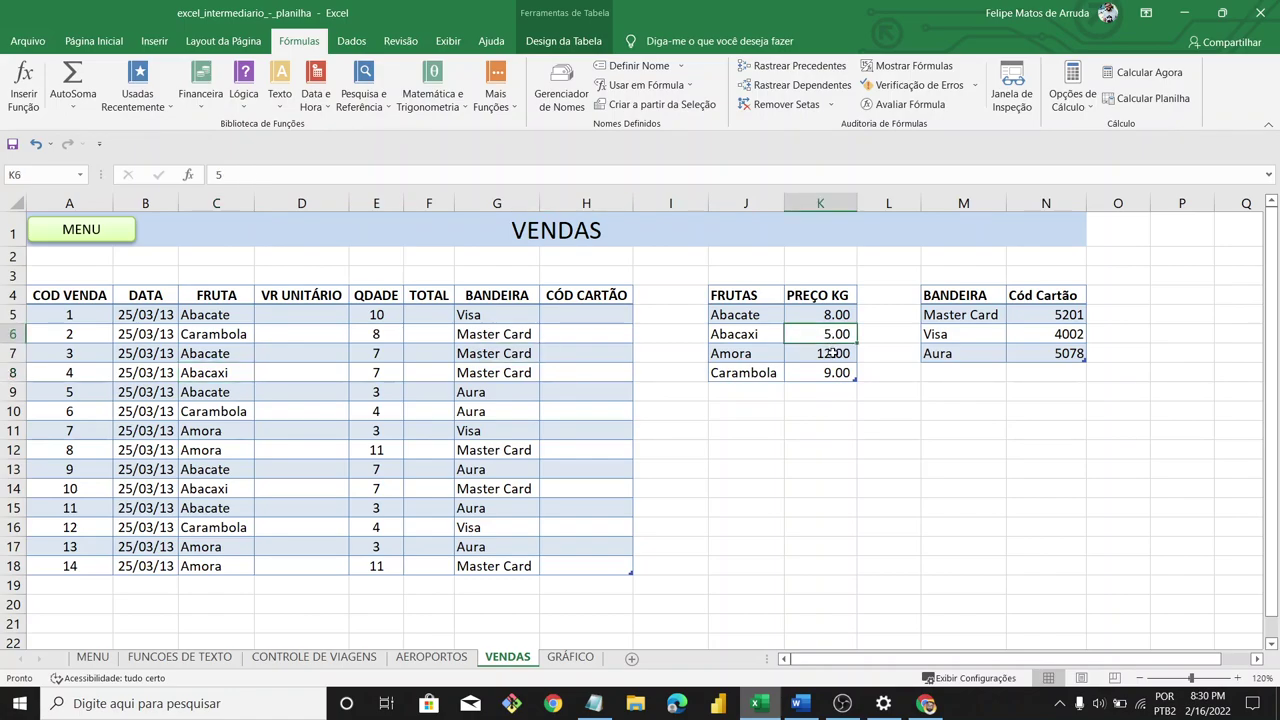
{"action": "left_click", "coordinate": [294, 375]}
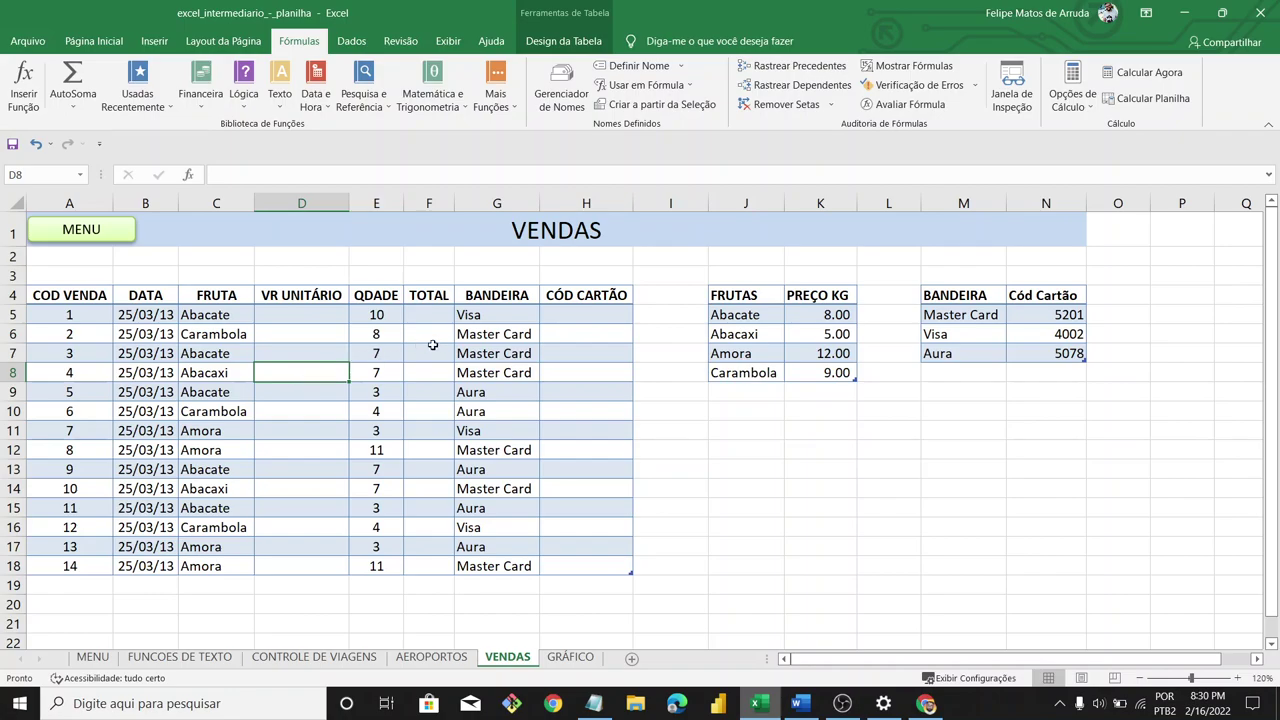
{"action": "left_click", "coordinate": [580, 319]}
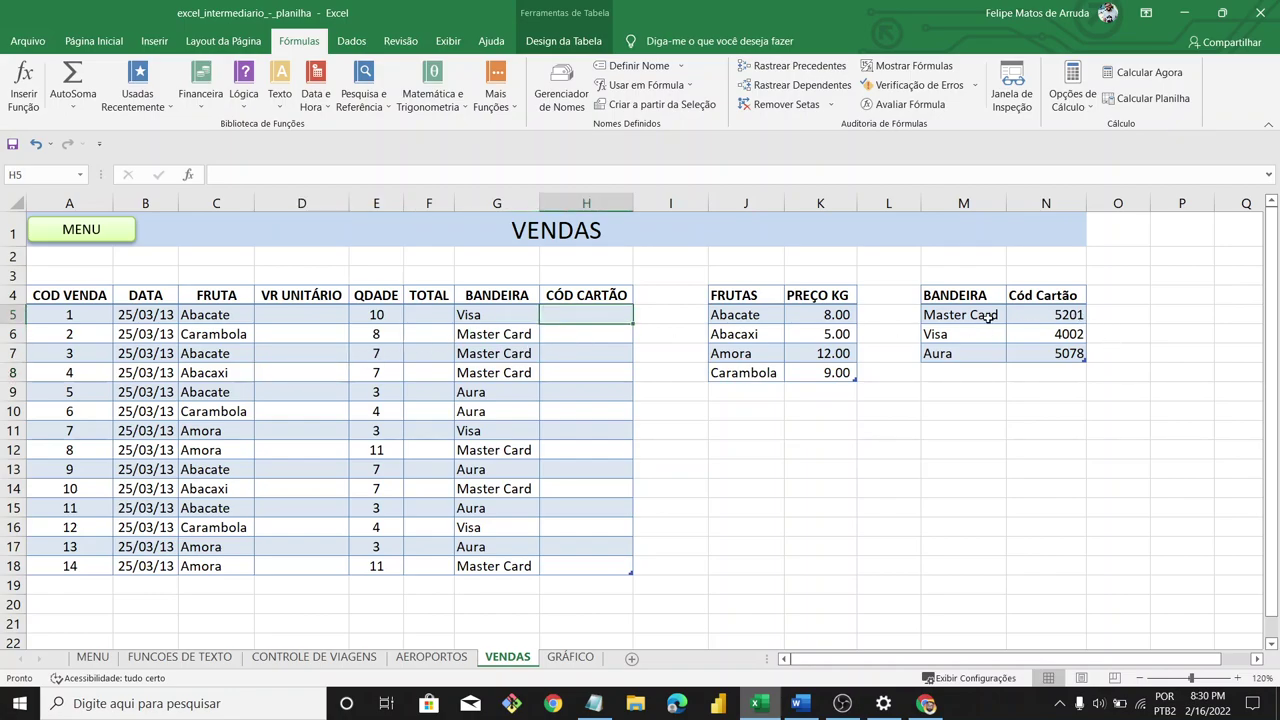
{"action": "left_click", "coordinate": [514, 315]}
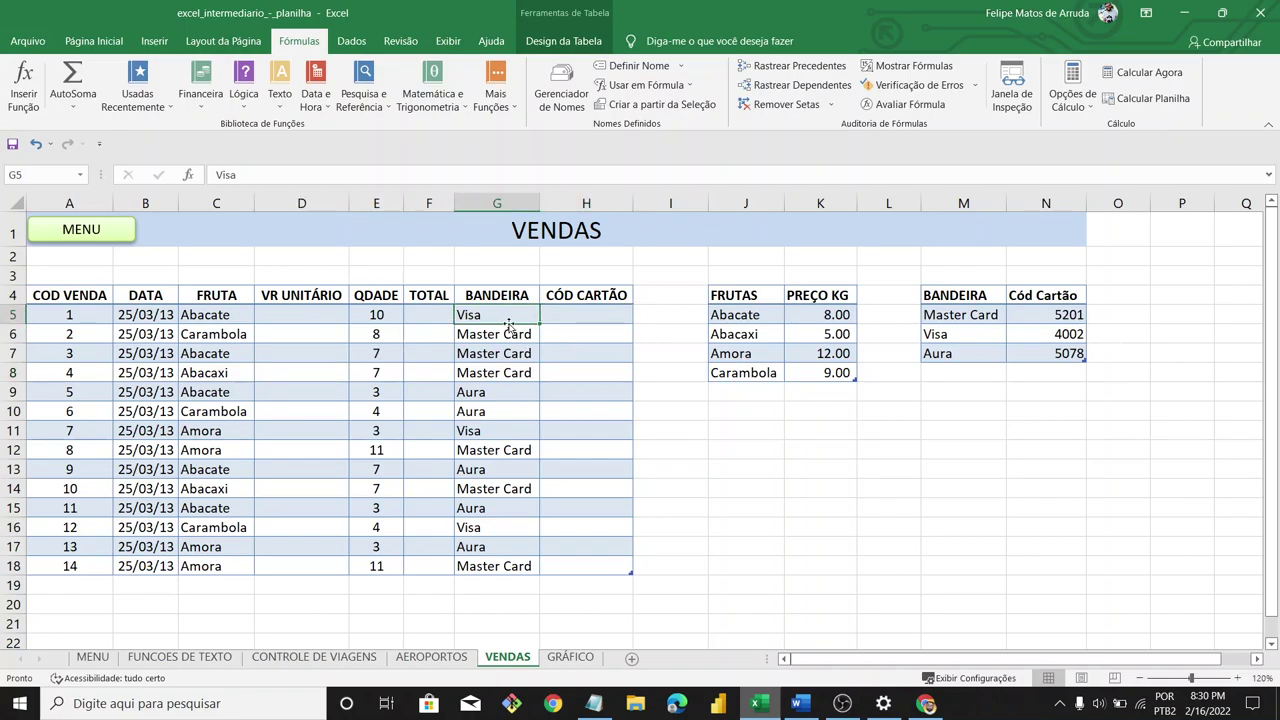
{"action": "left_click", "coordinate": [1040, 340]}
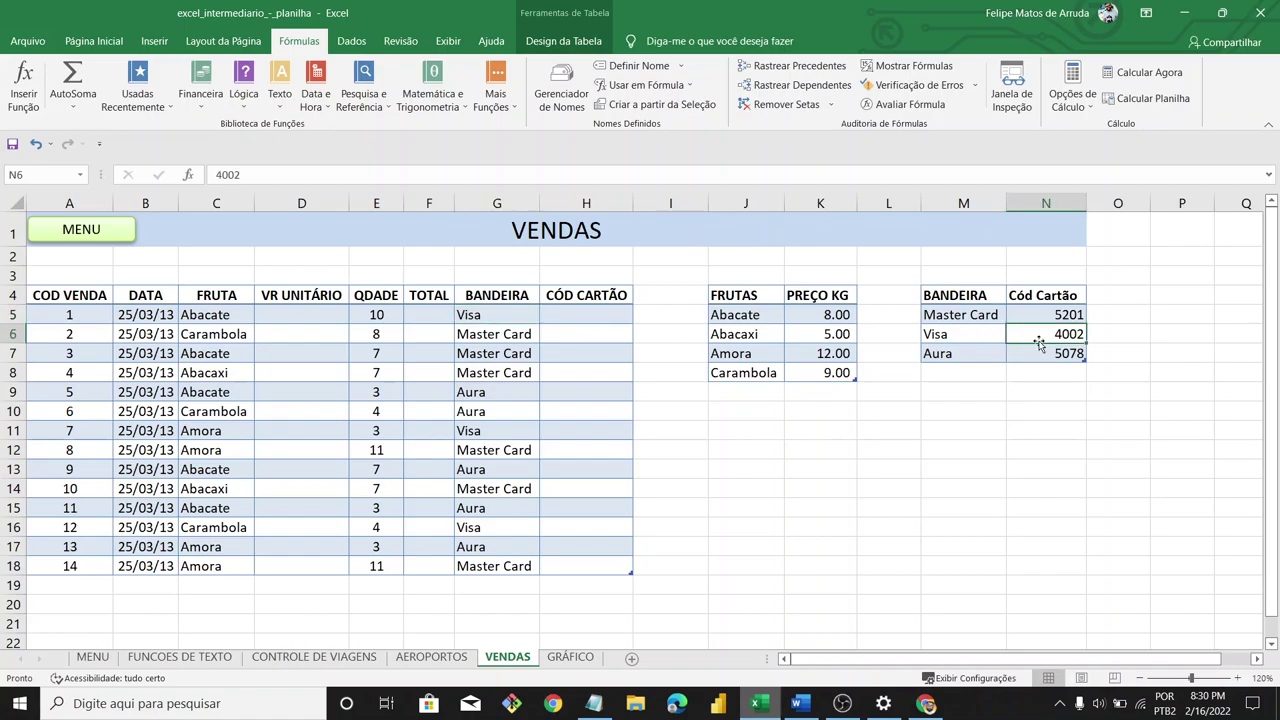
{"action": "left_click", "coordinate": [496, 337]}
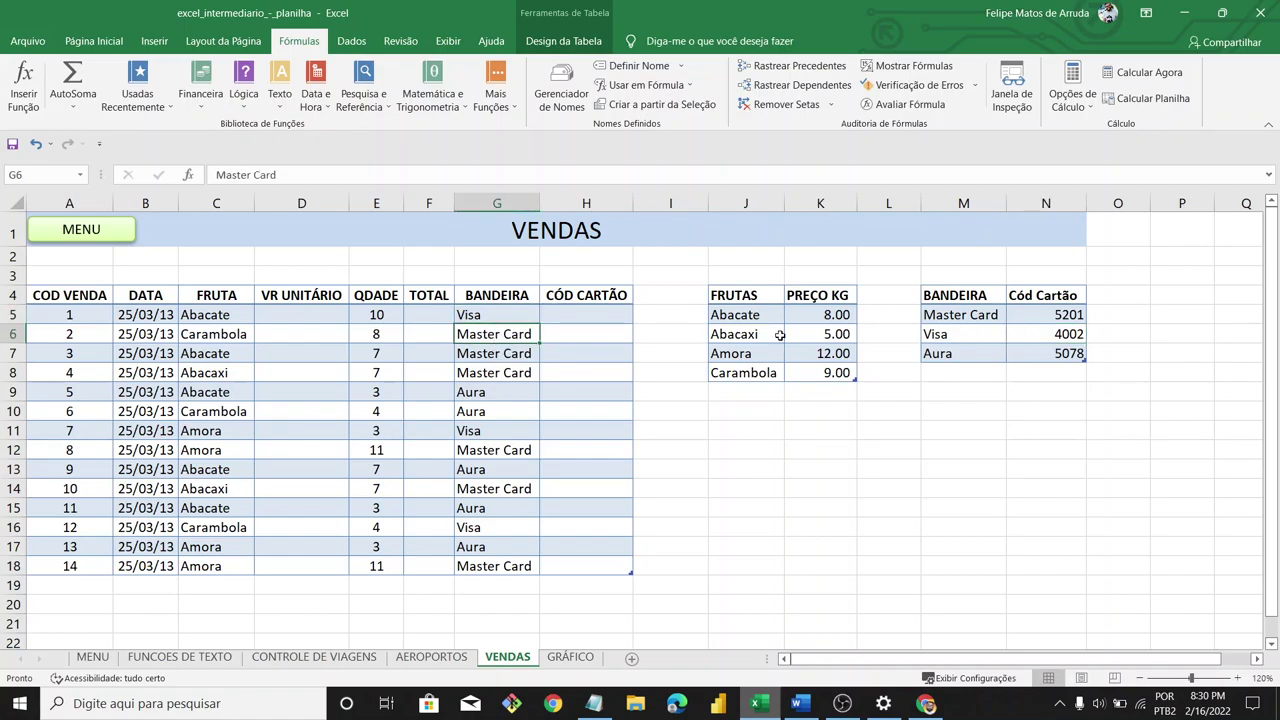
{"action": "left_click", "coordinate": [1042, 318]}
{"action": "left_click", "coordinate": [528, 369]}
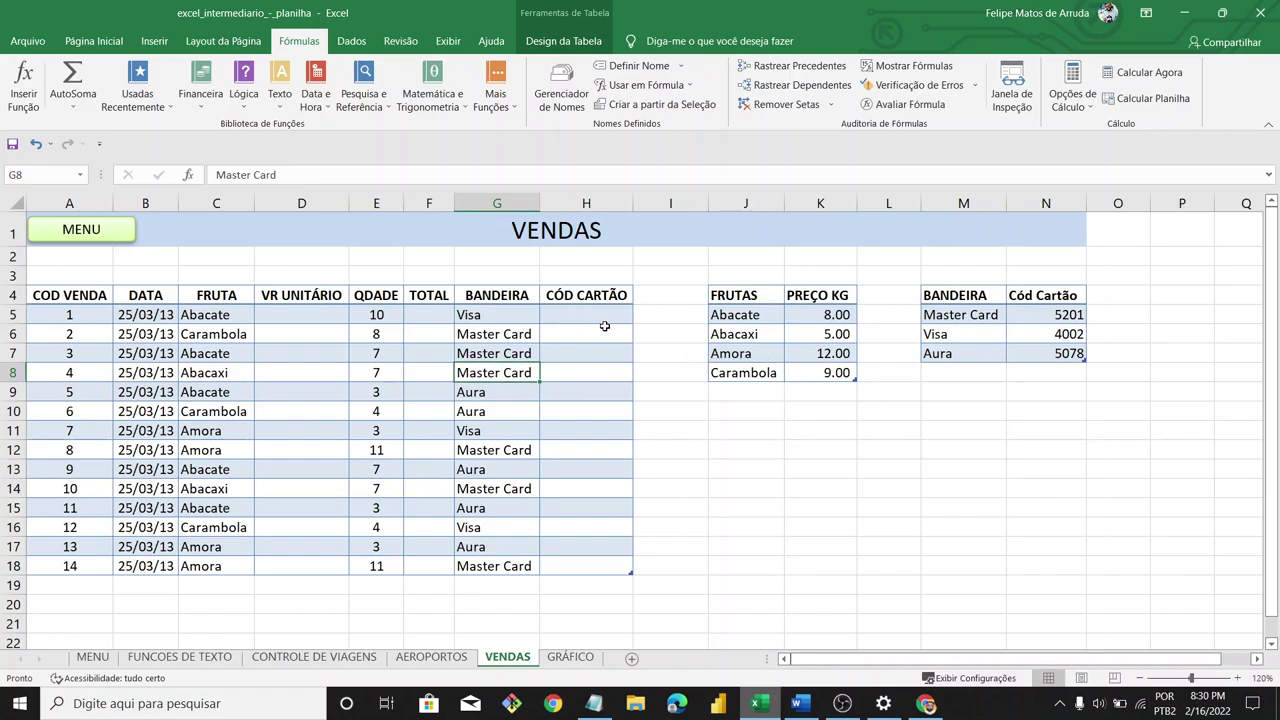
{"action": "mouse_move", "coordinate": [593, 314]}
{"action": "left_mouse_down"}
{"action": "mouse_move", "coordinate": [605, 575]}
{"action": "mouse_move", "coordinate": [590, 318]}
{"action": "left_mouse_up"}
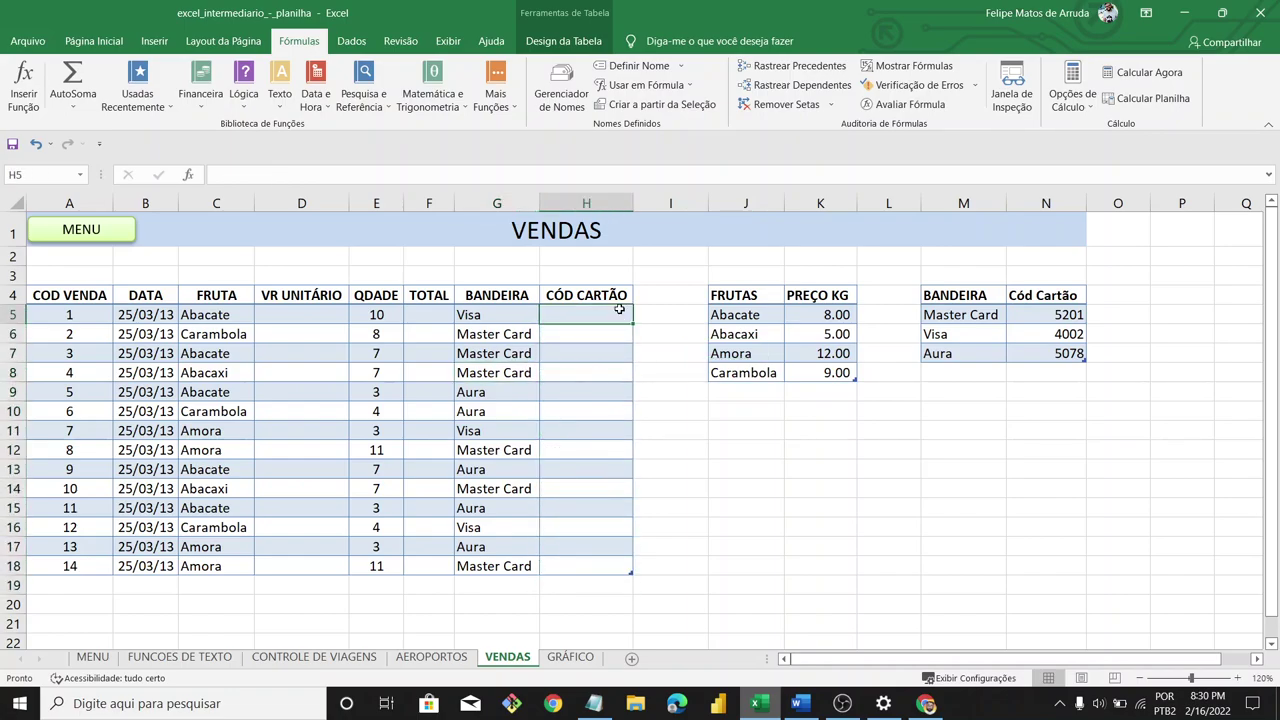
{"action": "left_click", "coordinate": [378, 110]}
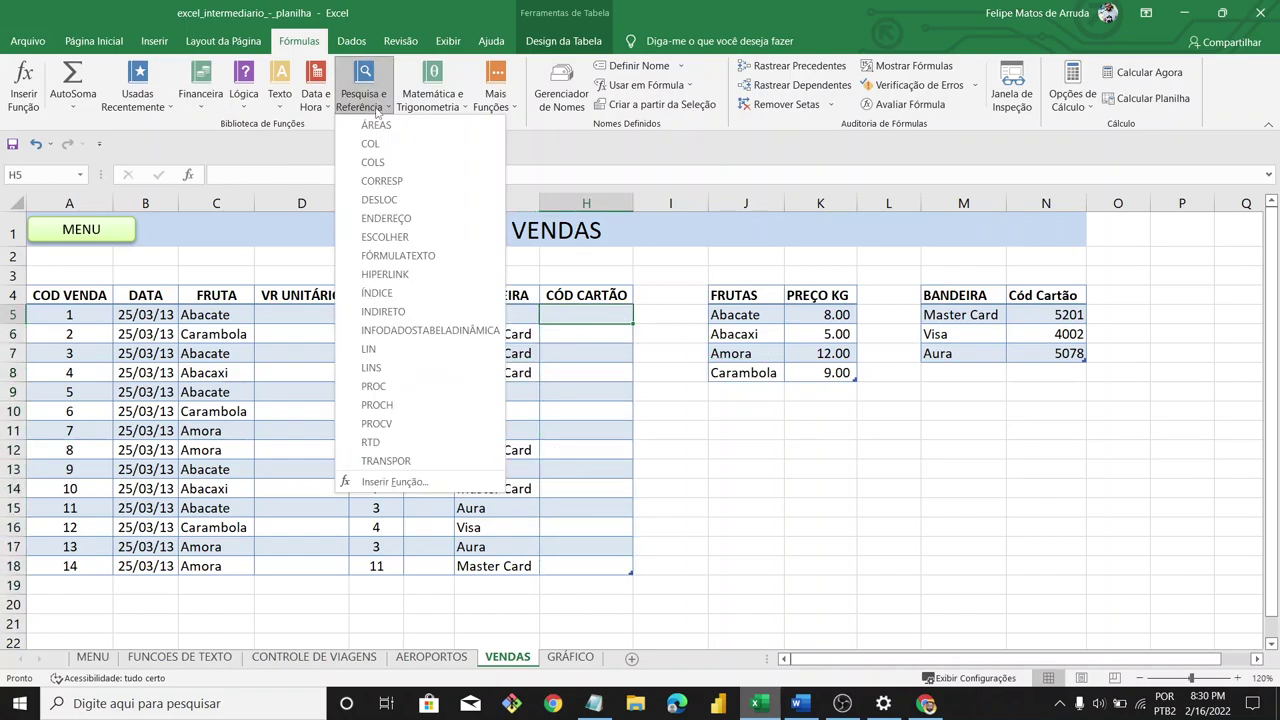
{"action": "left_click", "coordinate": [378, 110]}
{"action": "left_click", "coordinate": [842, 703]}
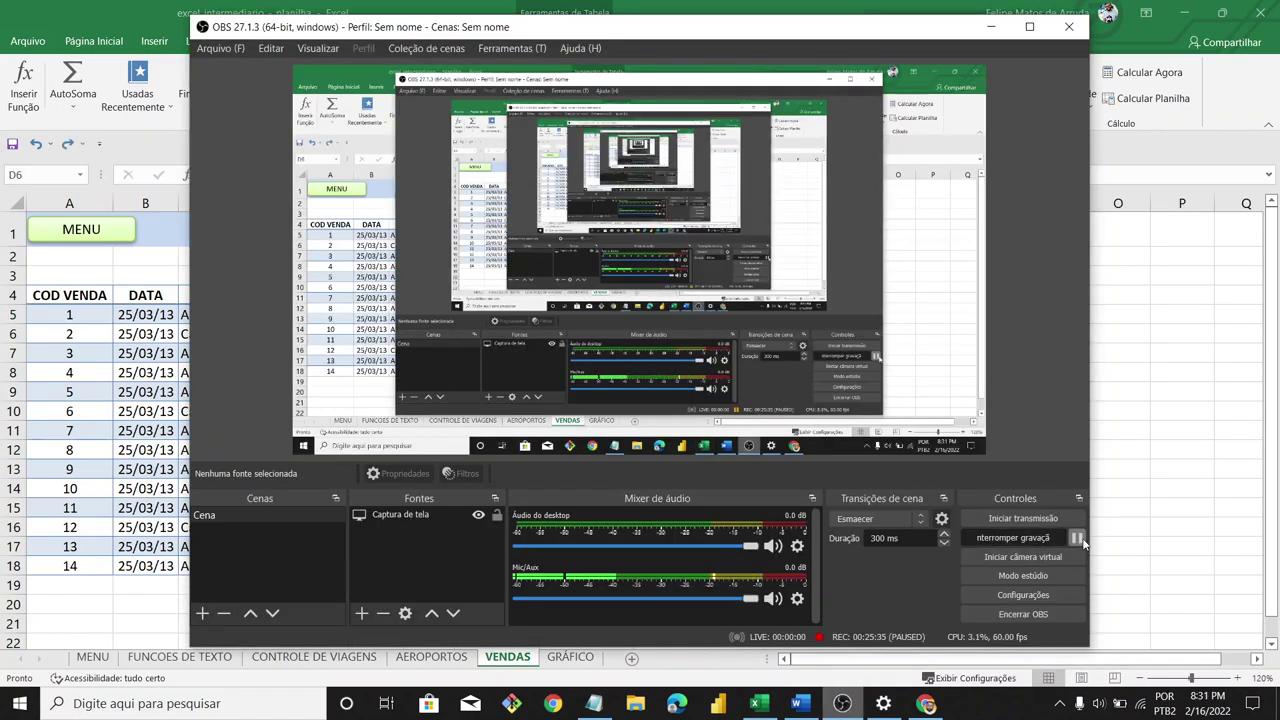
{"action": "left_click", "coordinate": [1076, 538]}
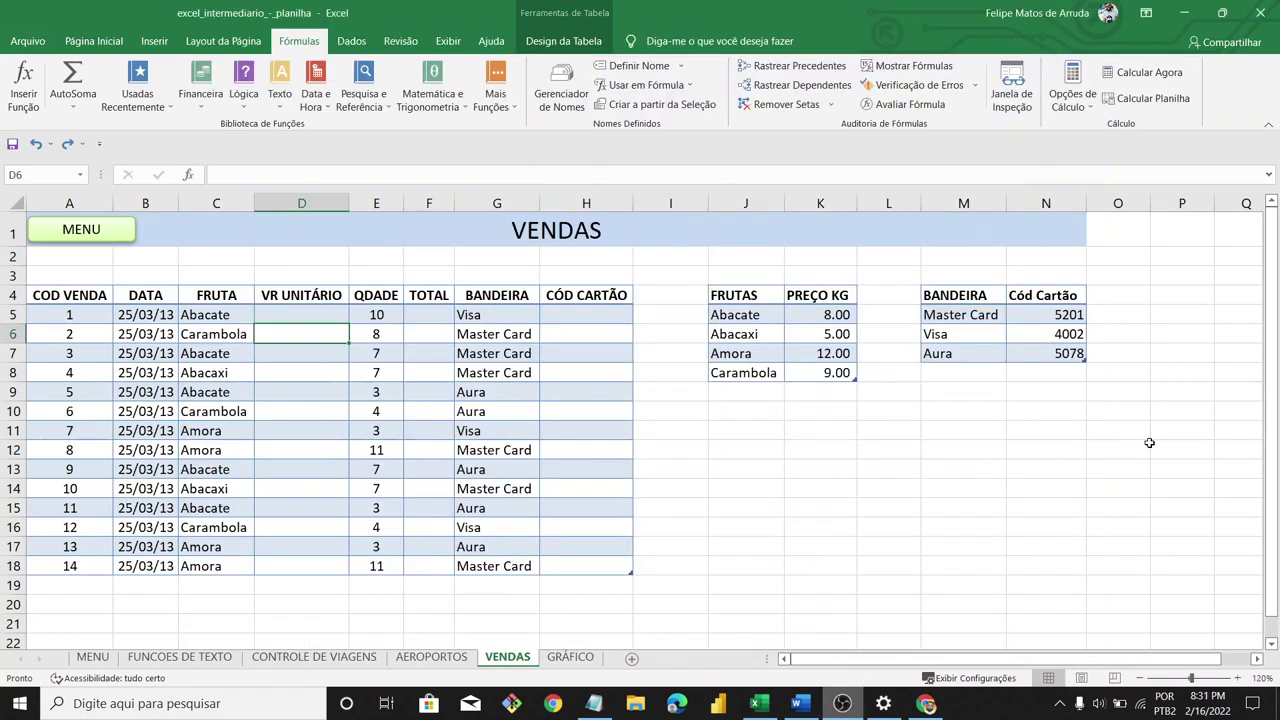
{"action": "left_click", "coordinate": [290, 314]}
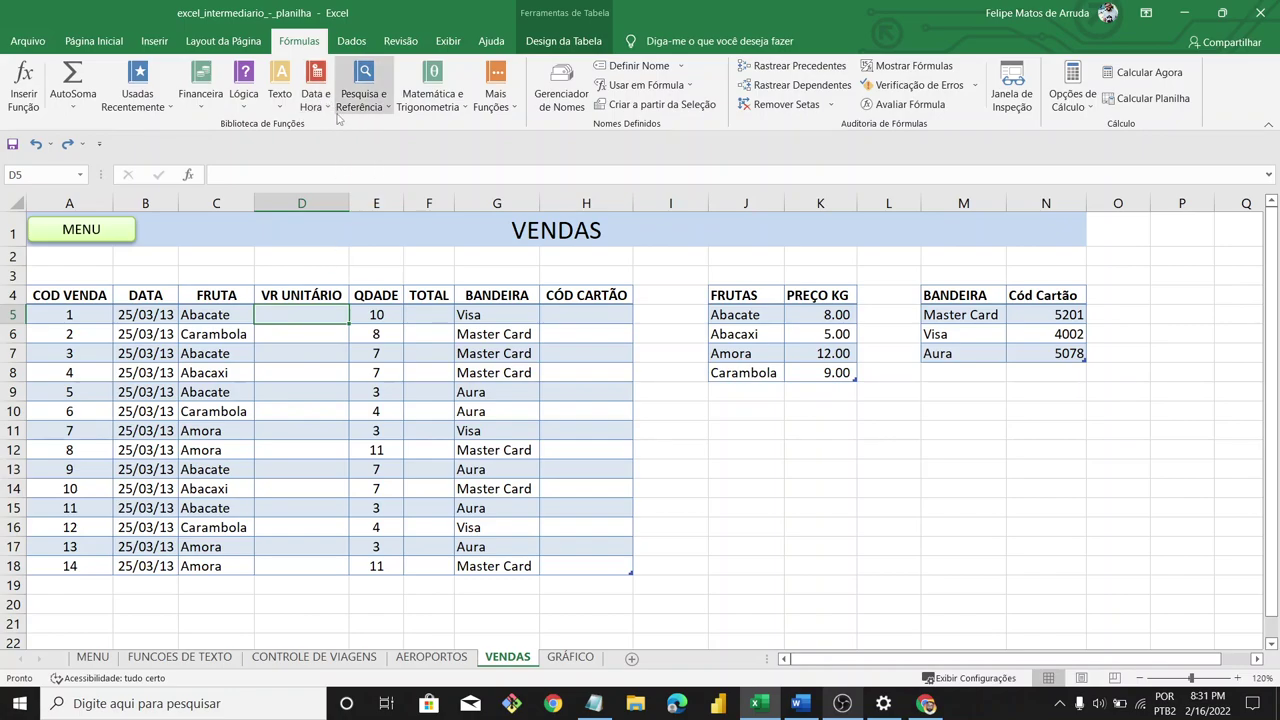
{"action": "left_click", "coordinate": [442, 660]}
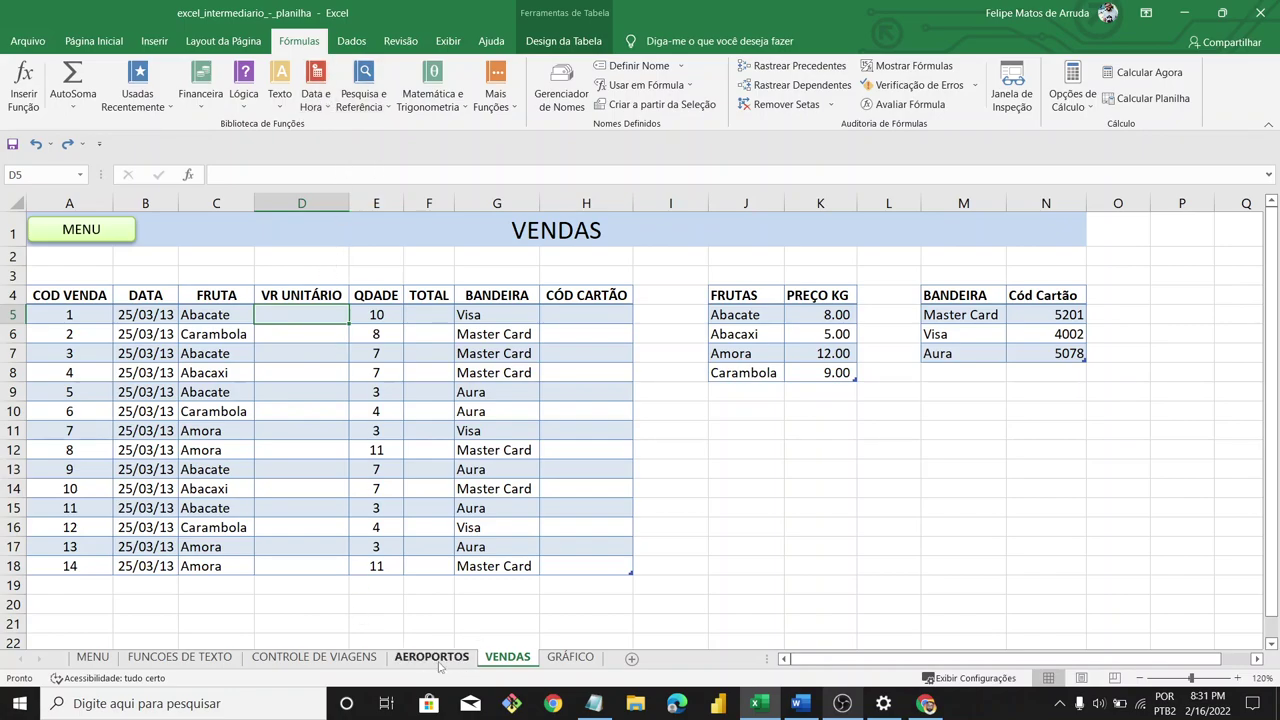
{"action": "left_click", "coordinate": [314, 657]}
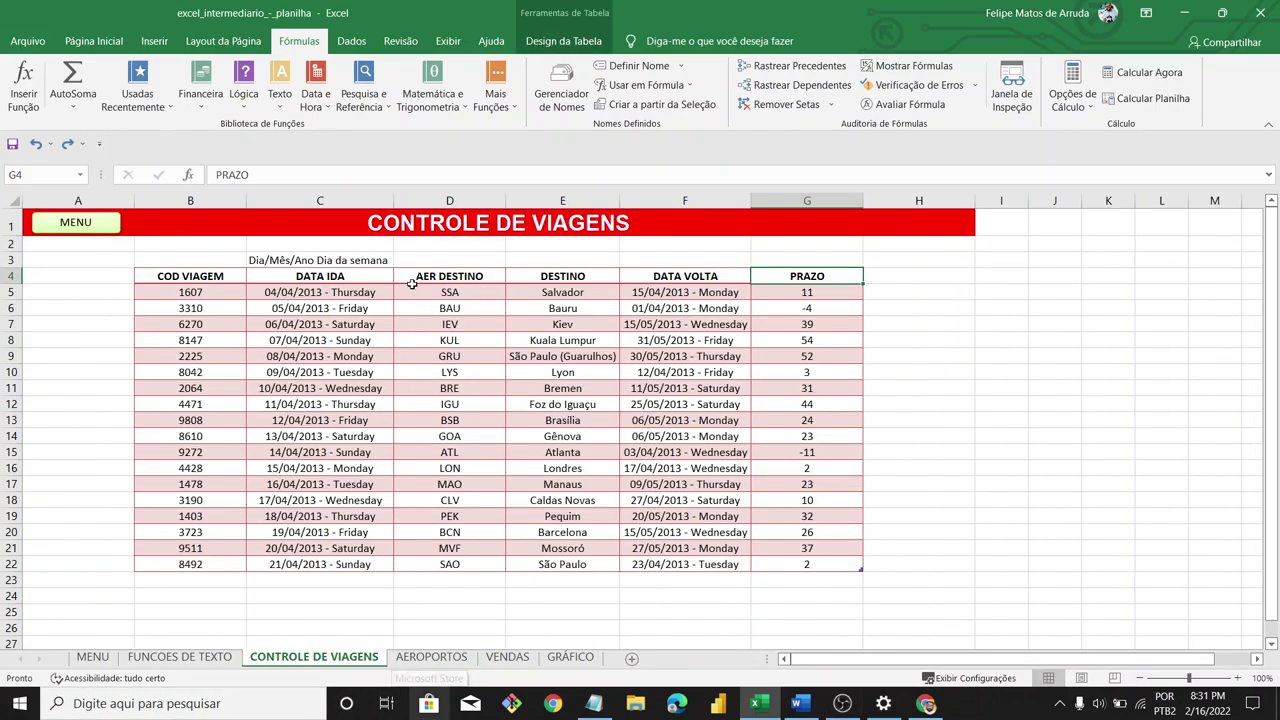
{"action": "left_click", "coordinate": [542, 297]}
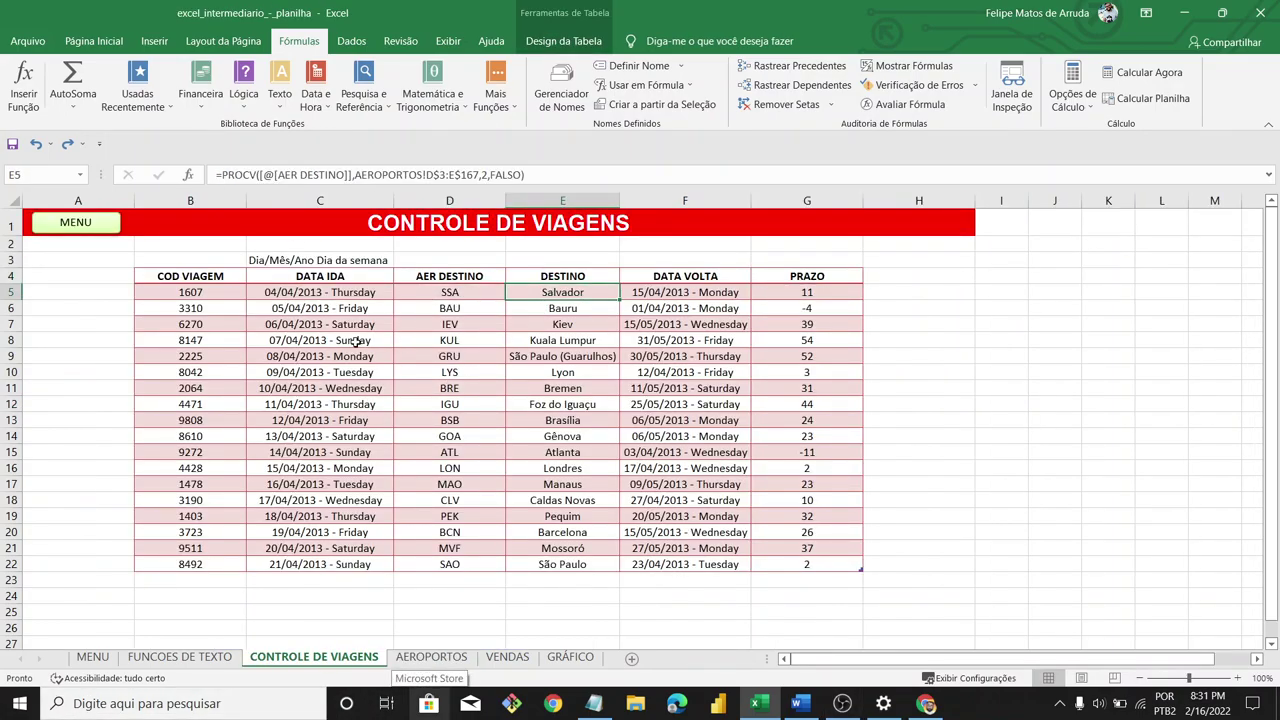
{"action": "left_click", "coordinate": [449, 294]}
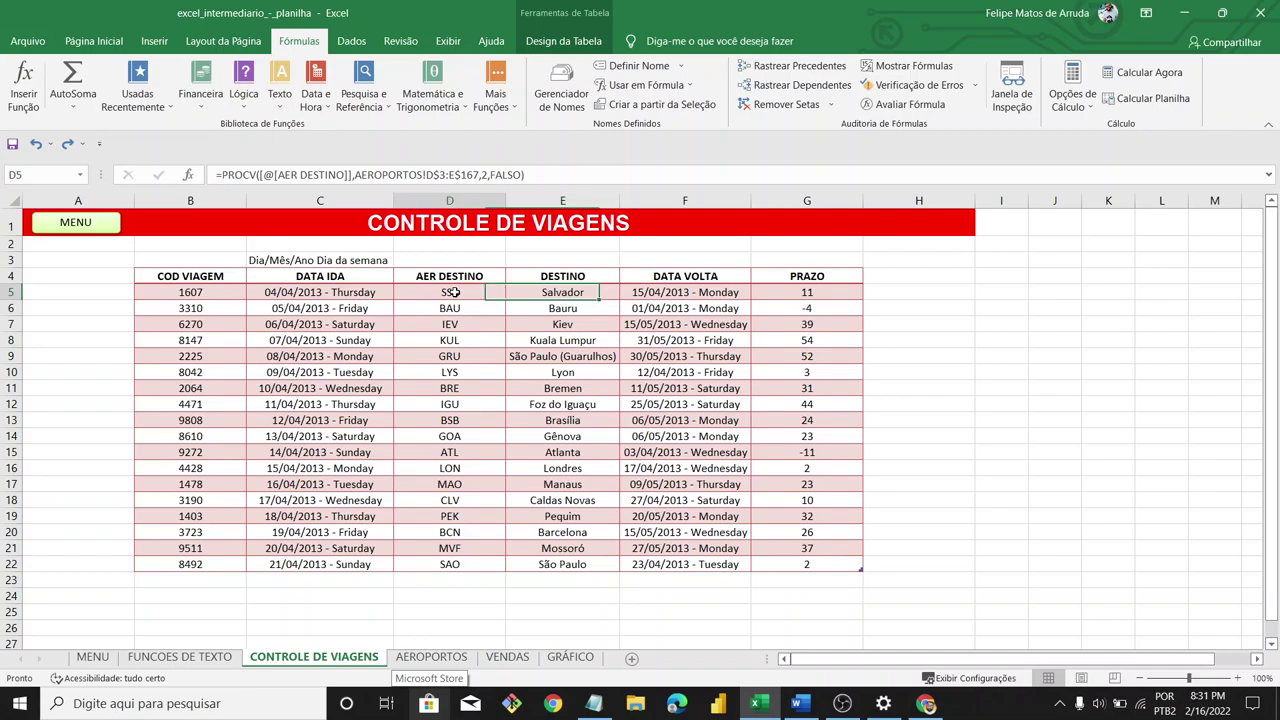
{"action": "left_click", "coordinate": [425, 658]}
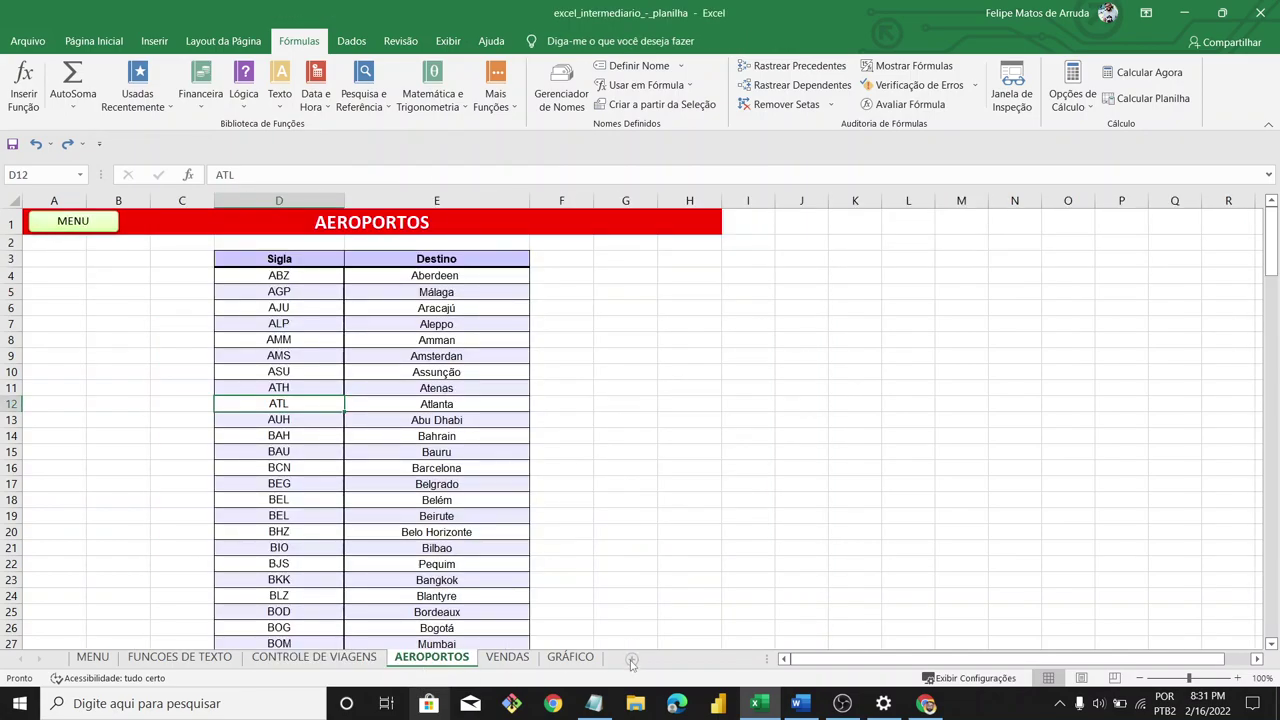
{"action": "left_click", "coordinate": [365, 658]}
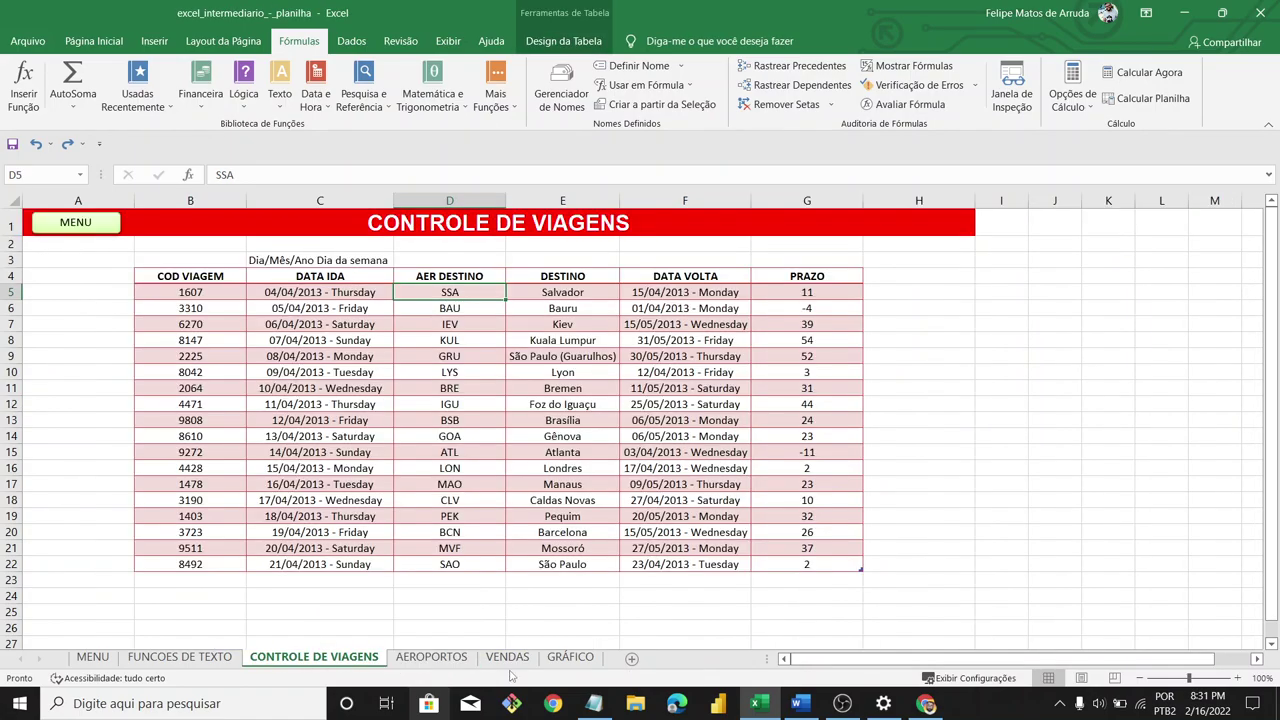
{"action": "left_click", "coordinate": [508, 659]}
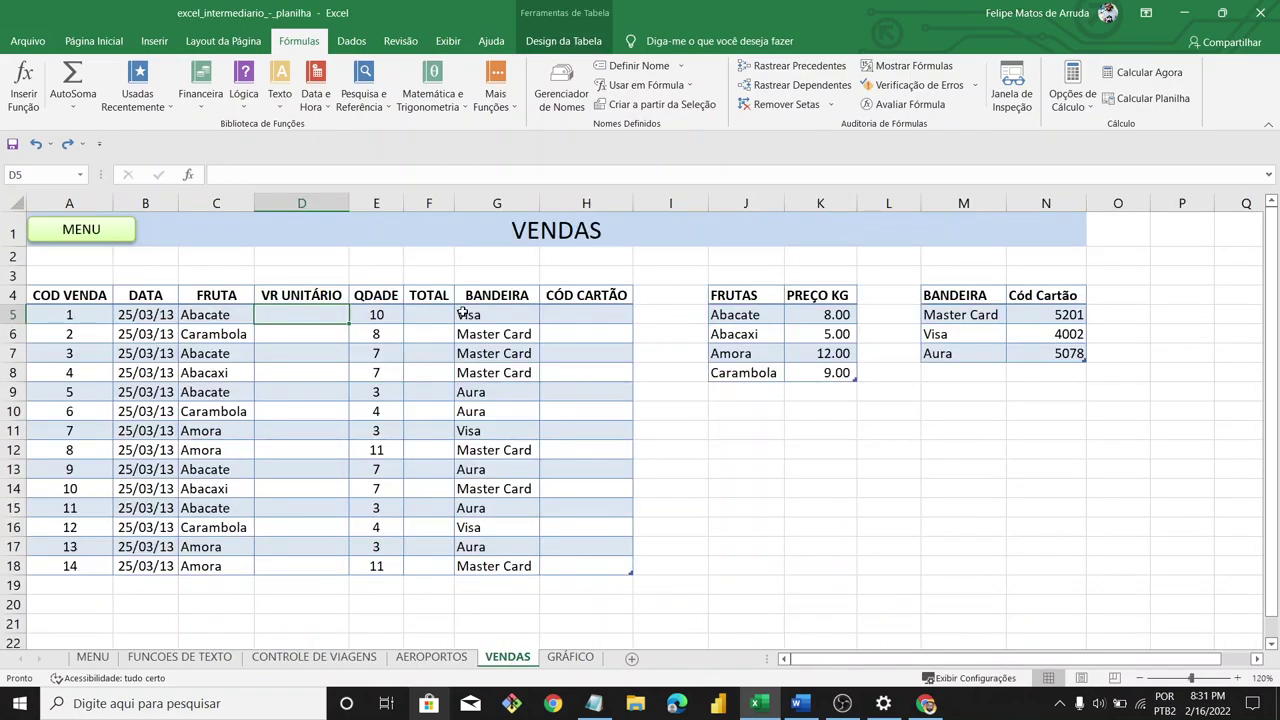
{"action": "left_click", "coordinate": [256, 174]}
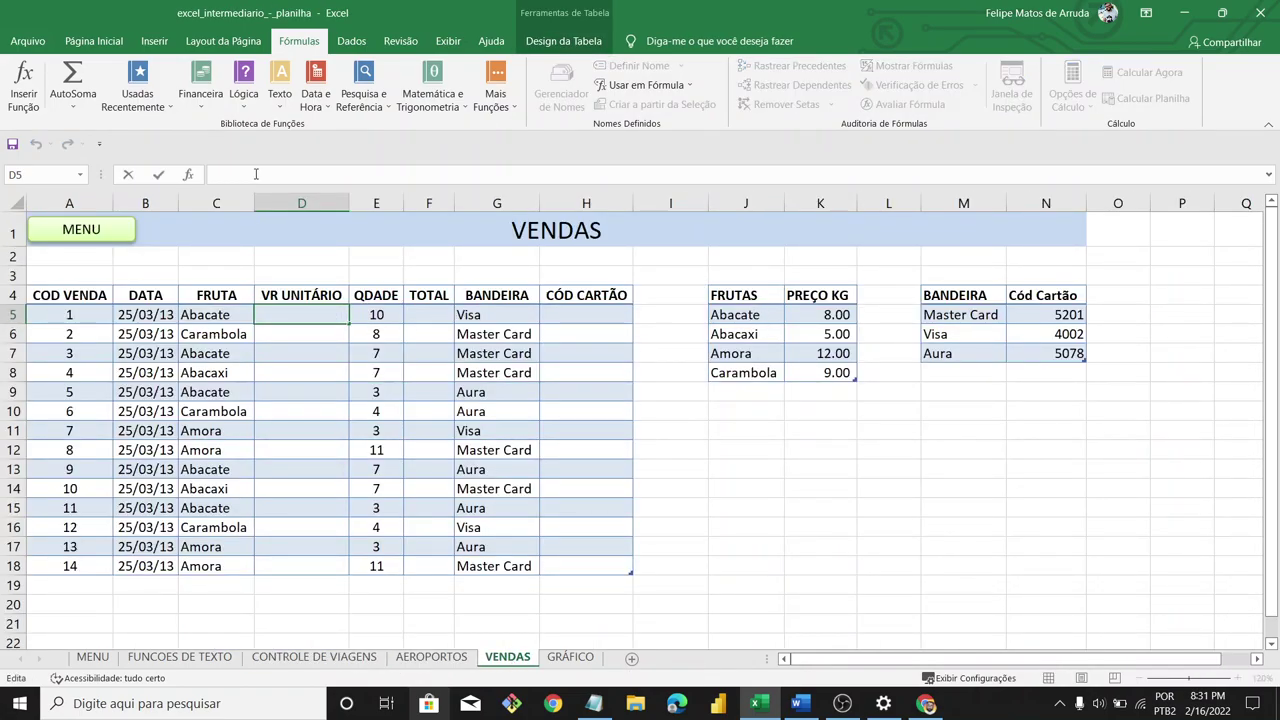
{"action": "type", "text": "=procv"}
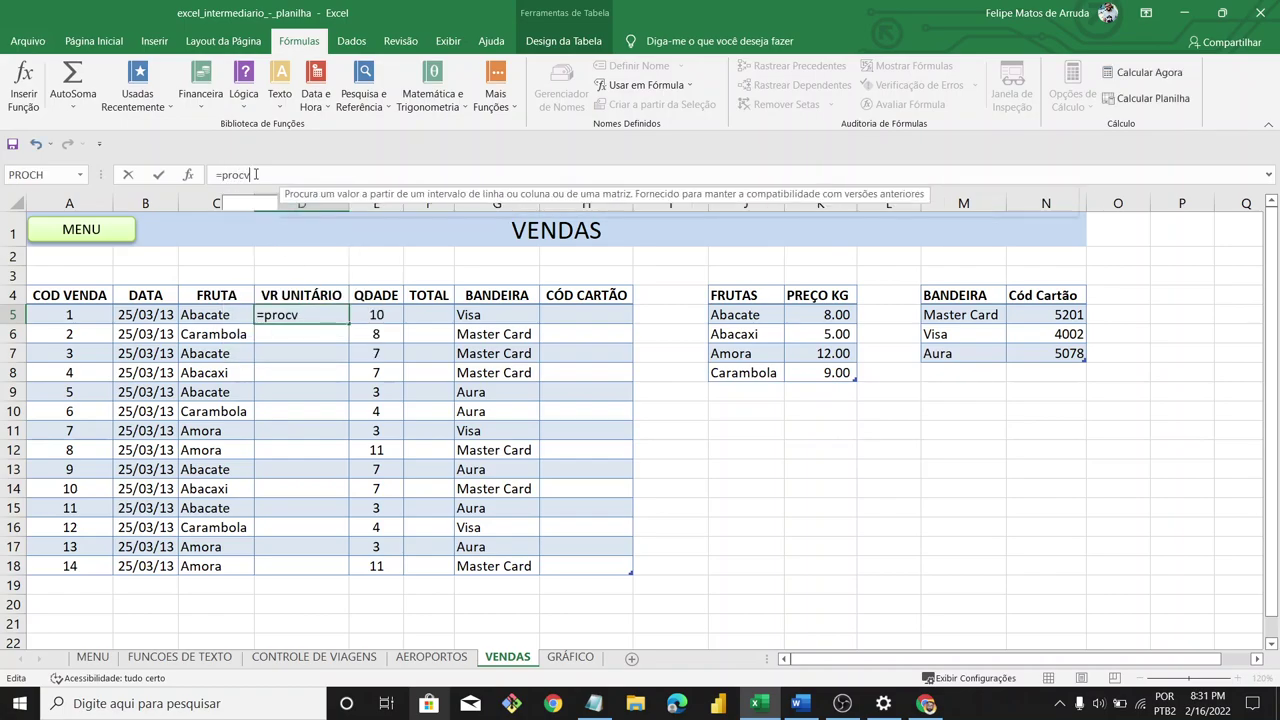
{"action": "type", "text": "("}
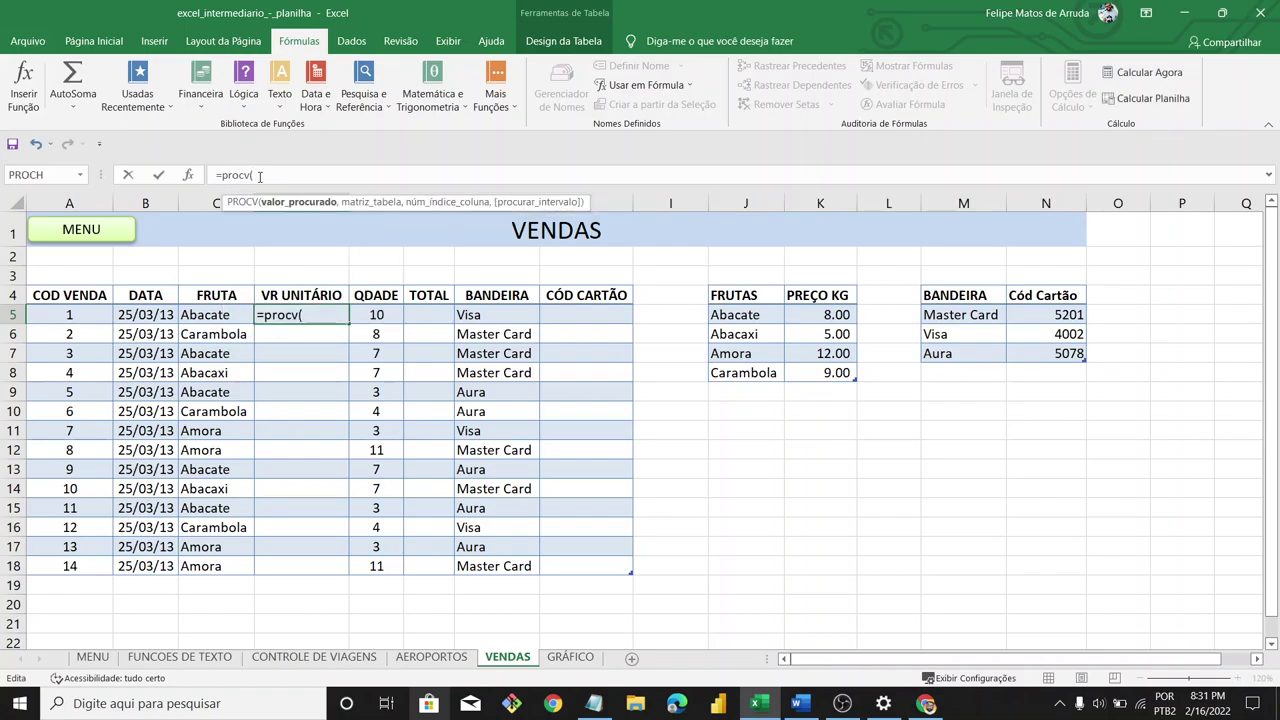
{"action": "left_click", "coordinate": [221, 315]}
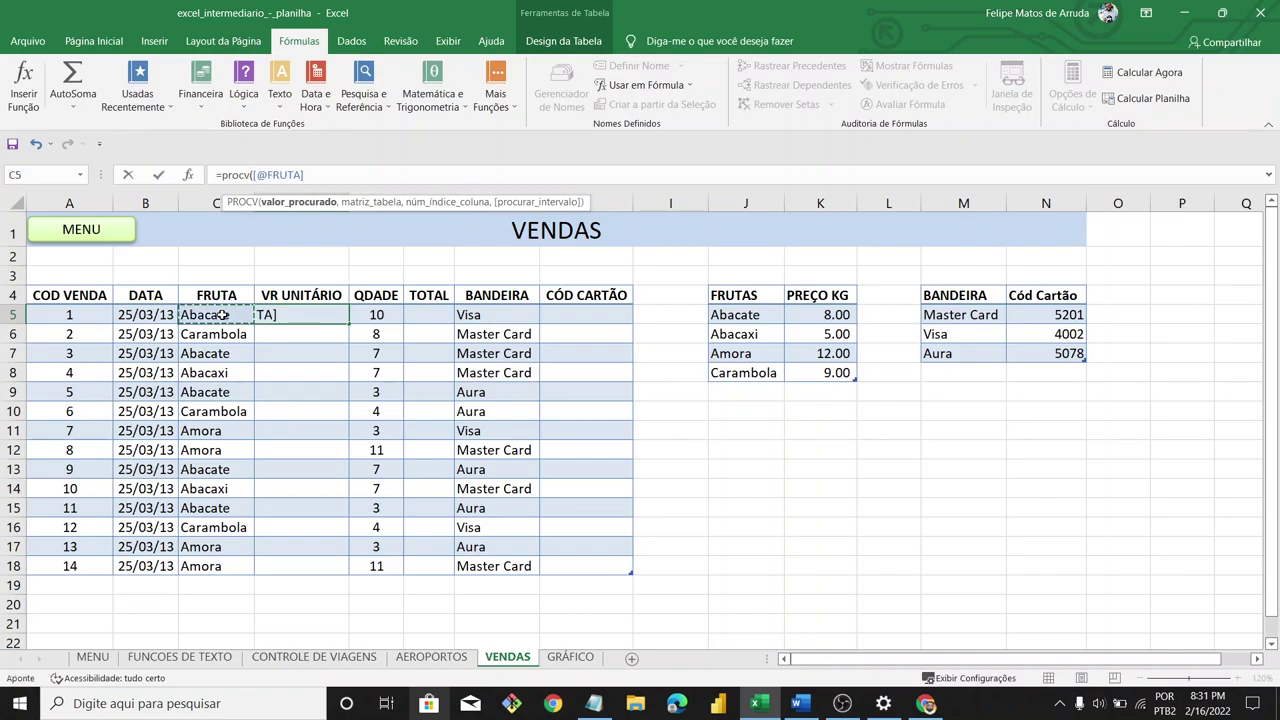
{"action": "type", "text": ";"}
{"action": "type", "text": ","}
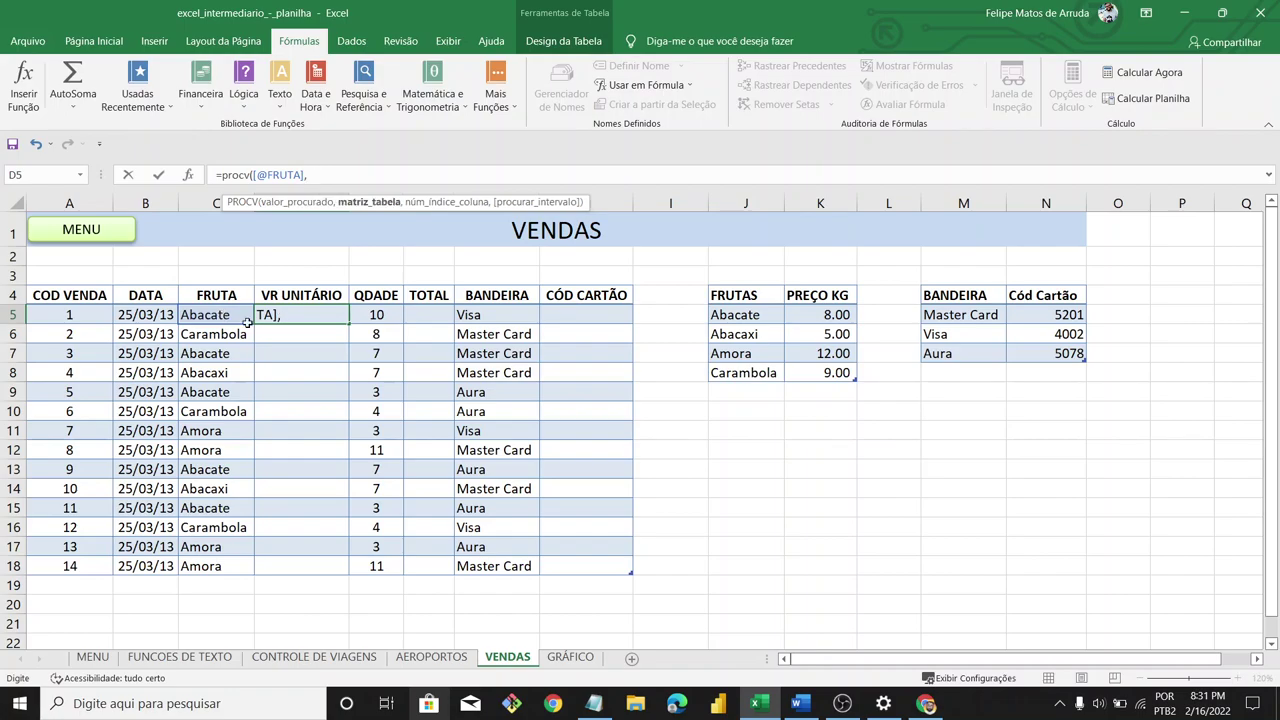
{"action": "left_click_drag", "start_coordinate": [745, 301], "coordinate": [830, 372]}
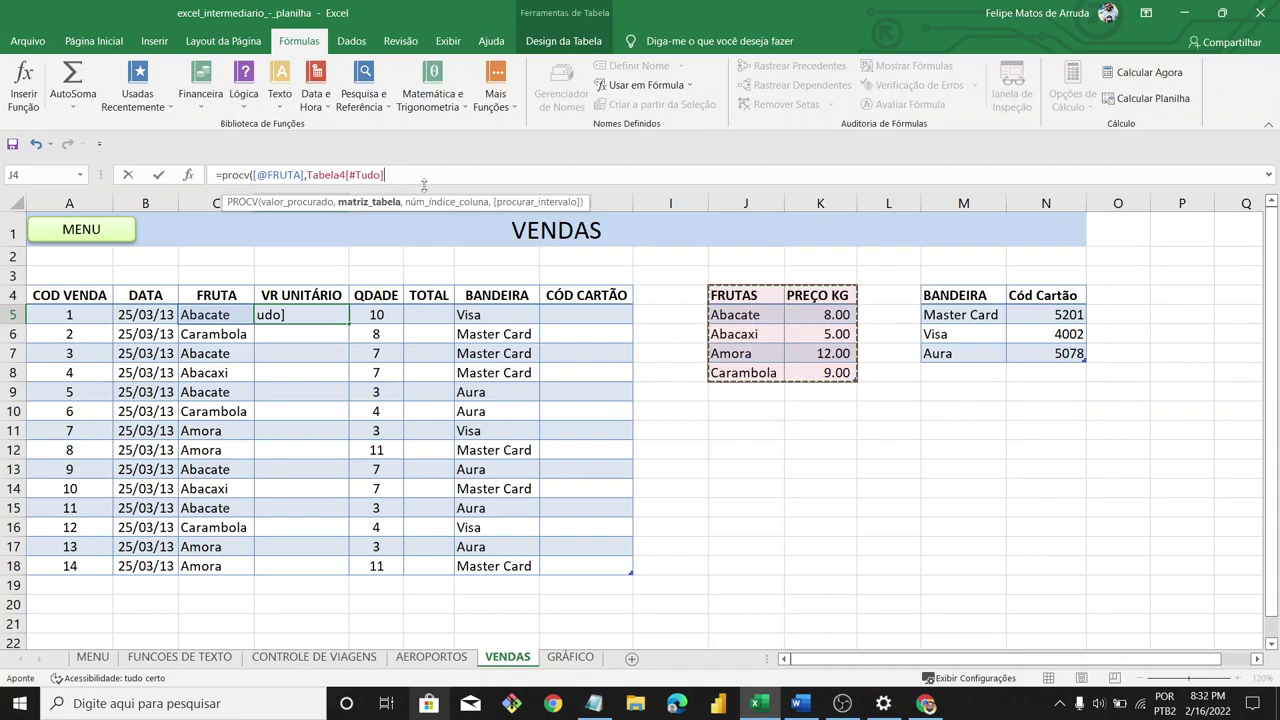
{"action": "type", "text": ",2"}
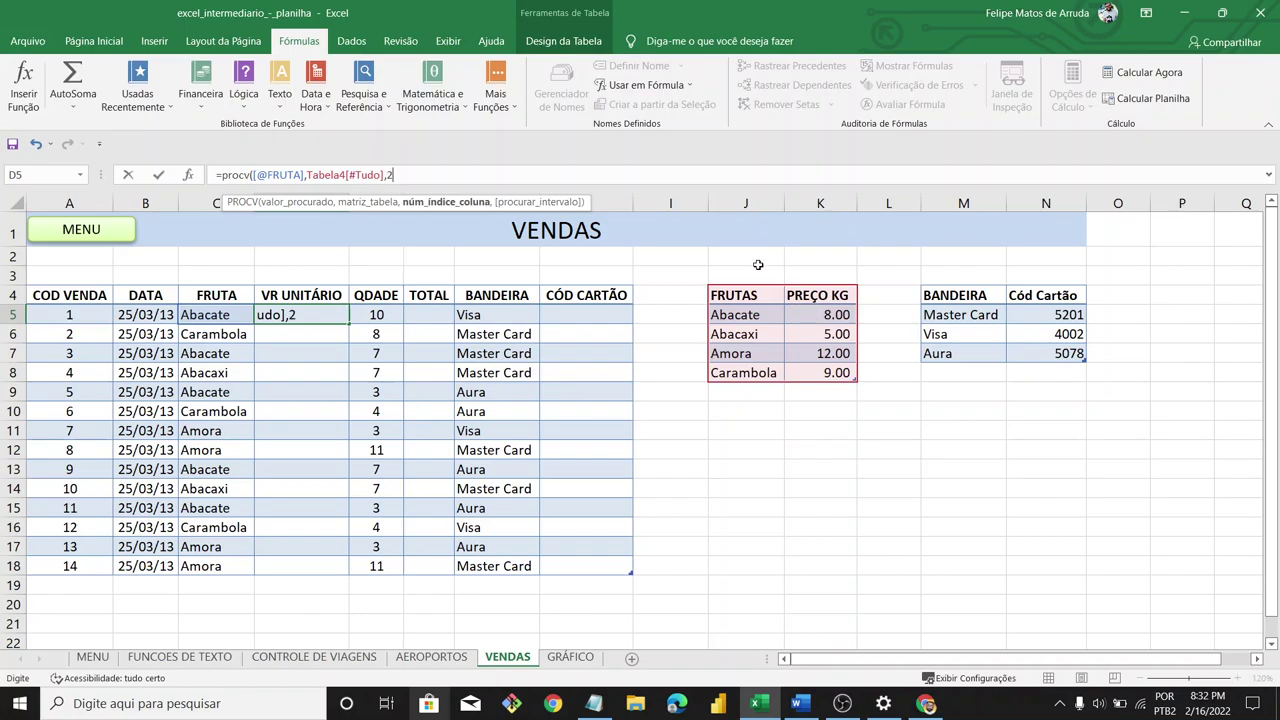
{"action": "type", "text": ",0"}
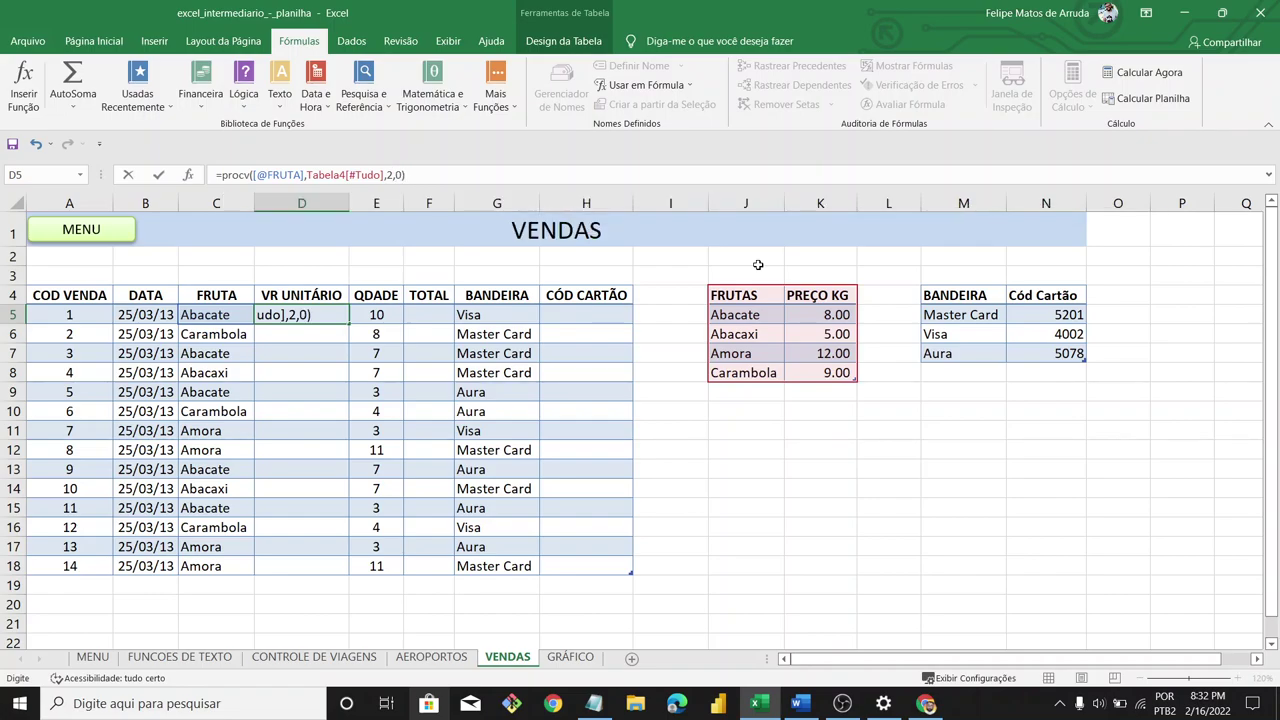
{"action": "key", "text": "Return"}
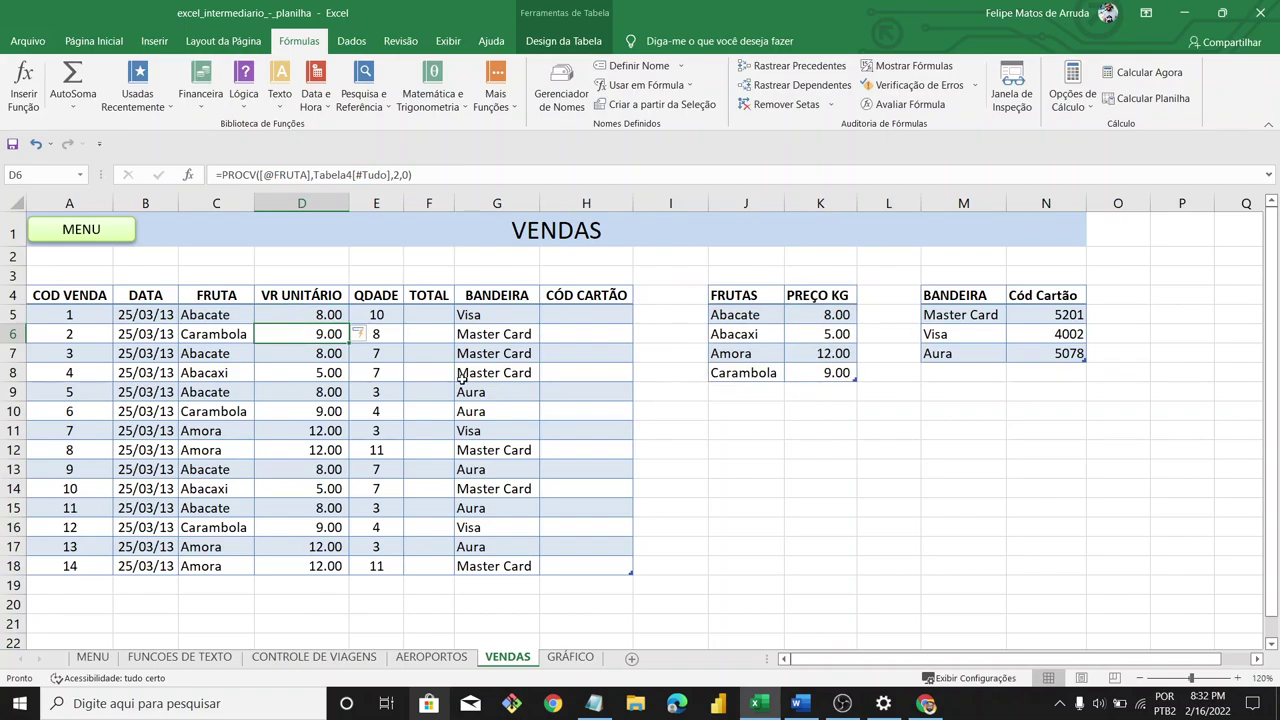
- Select the VR UNITÁRIO prices in D5:D18
{"action": "left_click", "coordinate": [295, 317]}
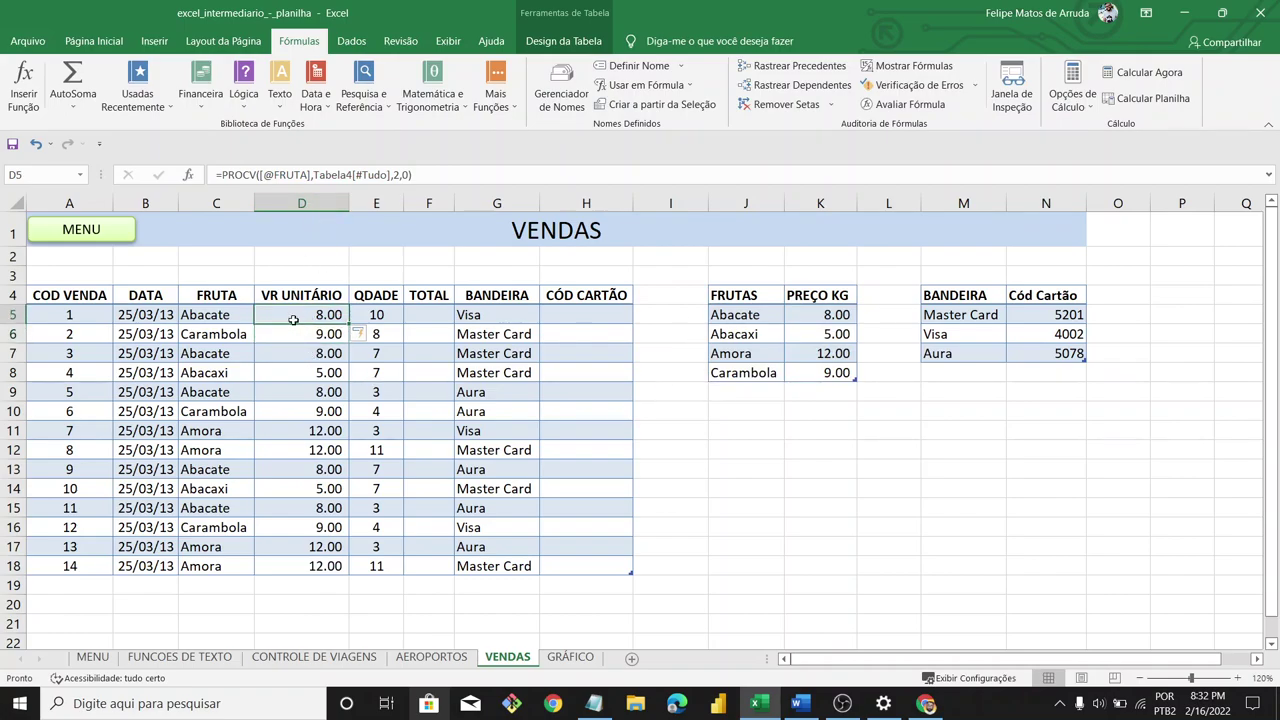
{"action": "left_click_drag", "start_coordinate": [293, 319], "coordinate": [300, 566]}
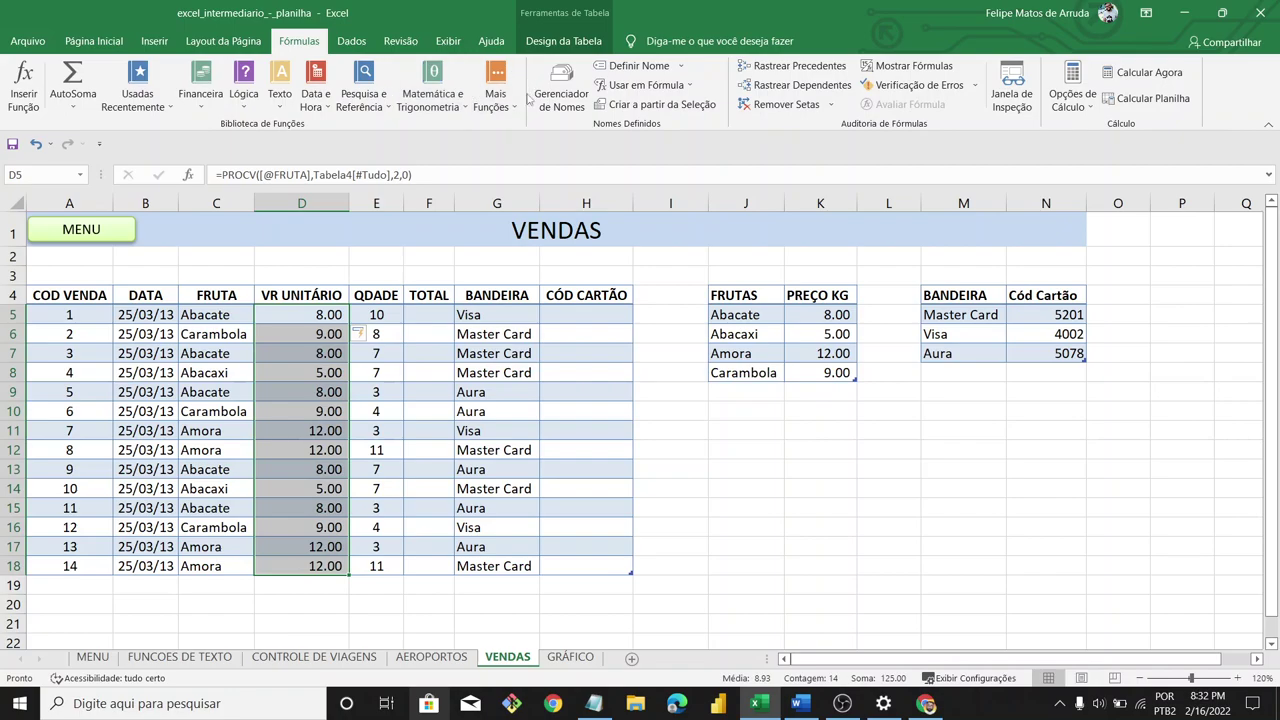
{"action": "left_click", "coordinate": [330, 318]}
{"action": "left_click", "coordinate": [326, 299]}
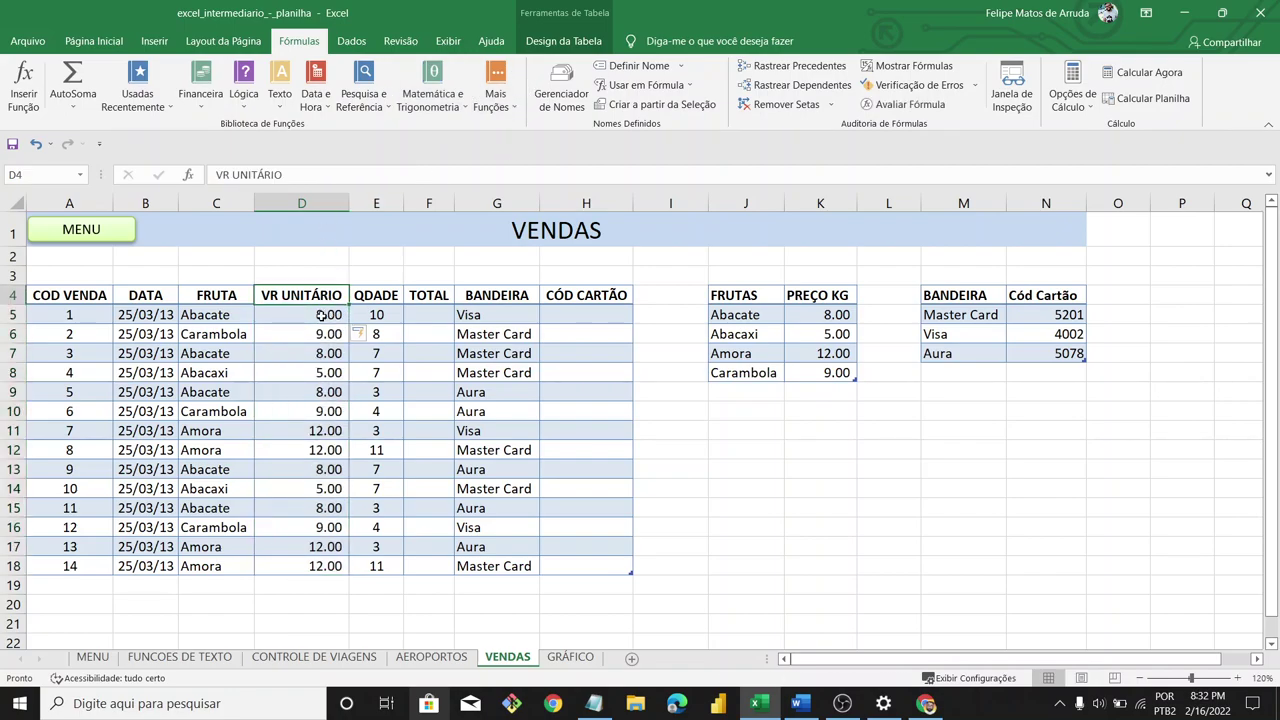
{"action": "key", "text": "Up"}
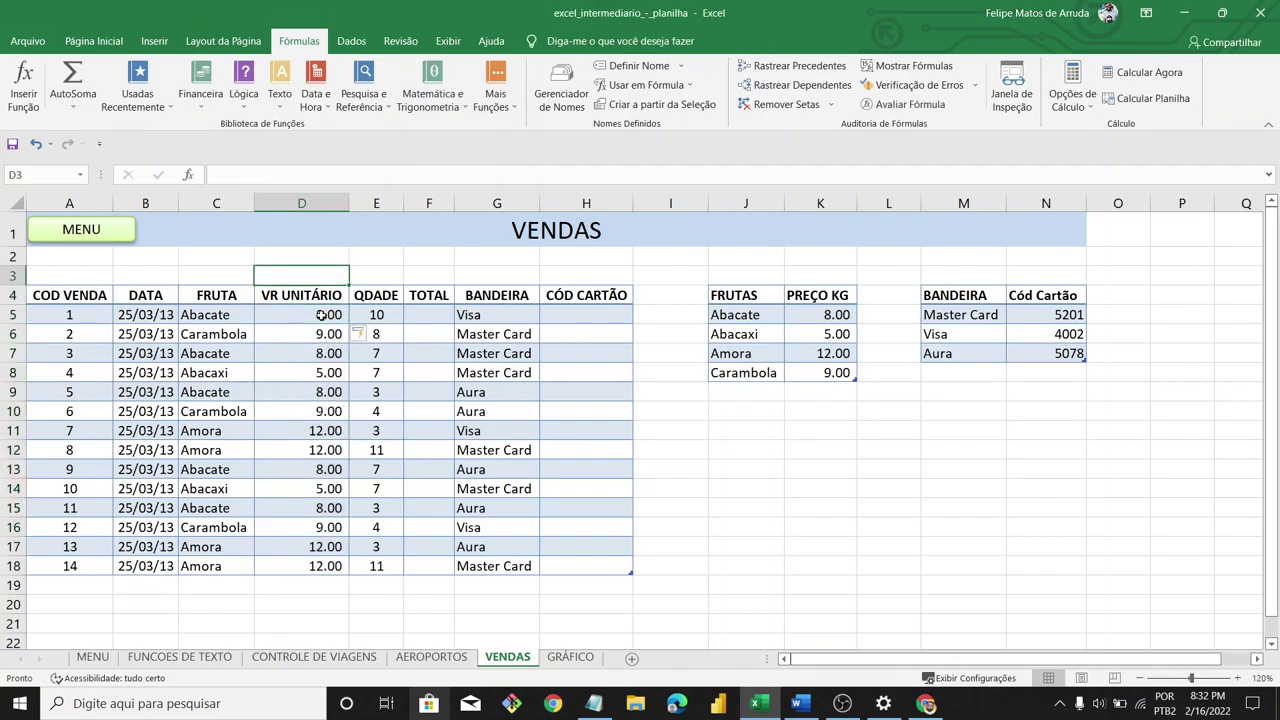
{"action": "key", "text": "Right"}
{"action": "key", "text": "Down"}
{"action": "key", "text": "Left"}
{"action": "key", "text": "Left"}
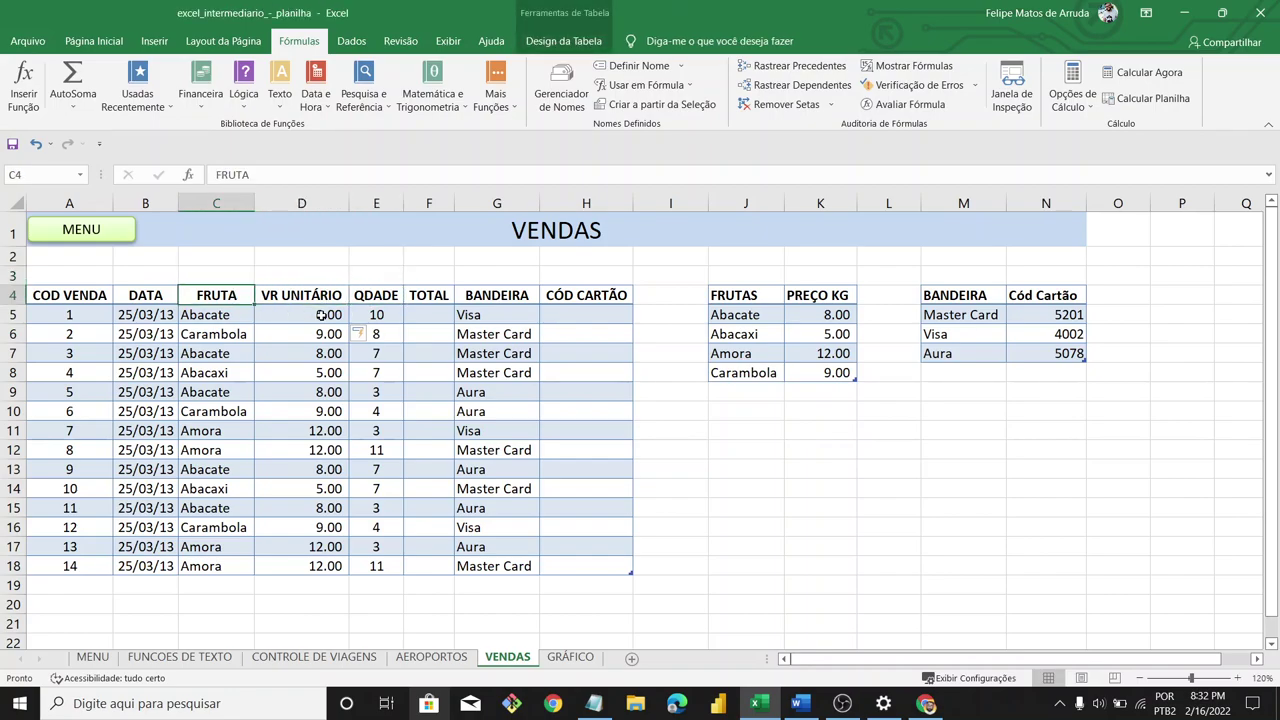
{"action": "key", "text": "Up"}
{"action": "key", "text": "Right"}
{"action": "key", "text": "Right"}
{"action": "key", "text": "Down"}
{"action": "key", "text": "Left"}
{"action": "key", "text": "Left"}
{"action": "key", "text": "Right"}
{"action": "key", "text": "Down"}
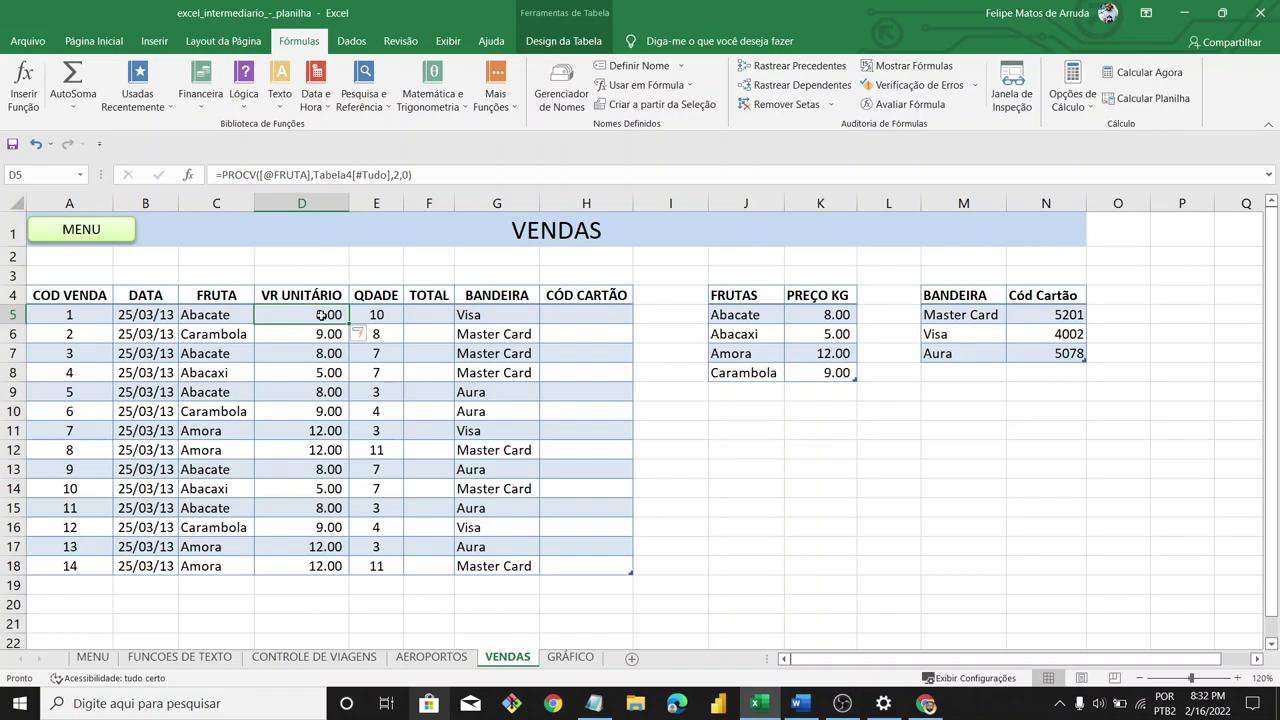
{"action": "key", "text": "shift+Down"}
{"action": "key", "text": "ctrl+shift+Down"}
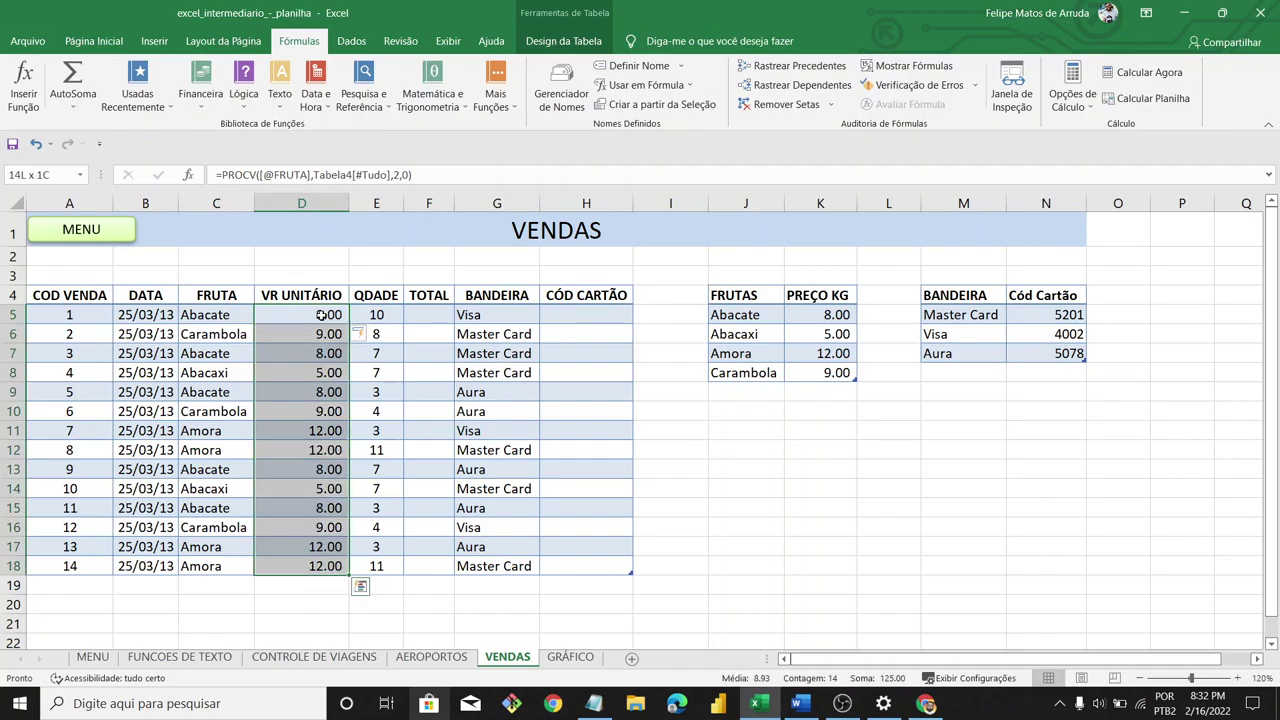
{"action": "key", "text": "Up"}
{"action": "key", "text": "Up"}
{"action": "key", "text": "Down"}
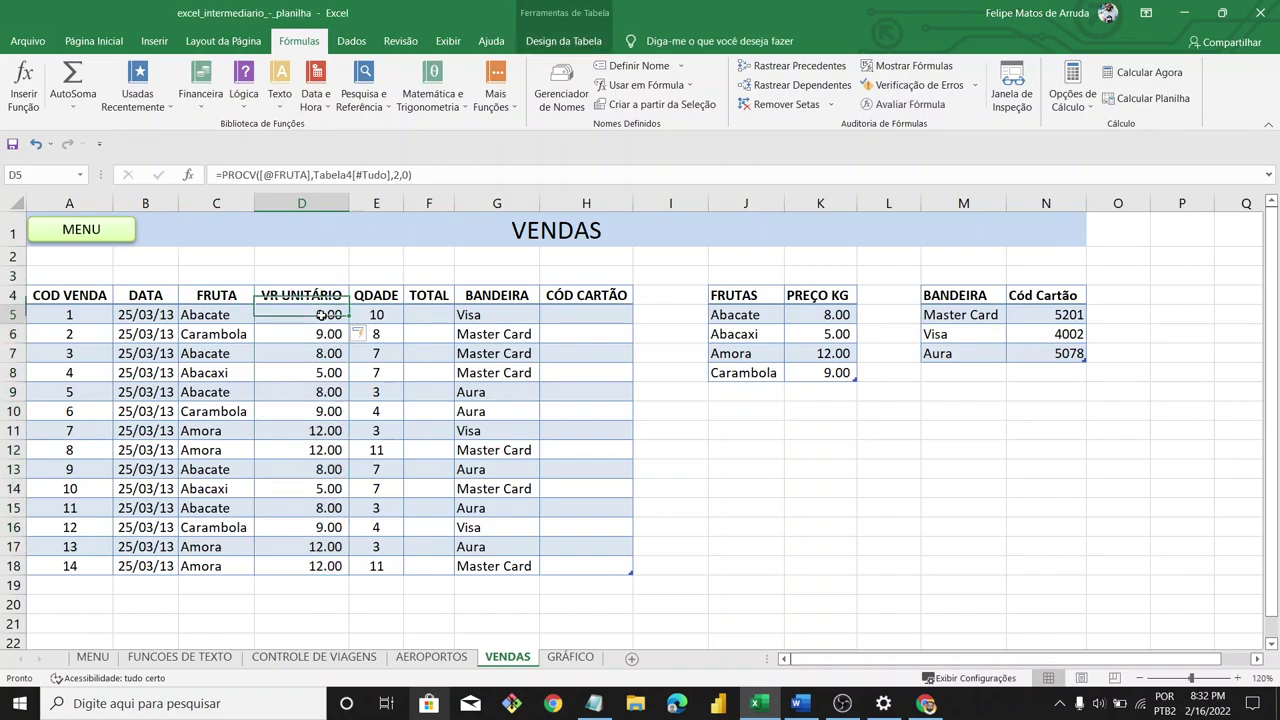
{"action": "key", "text": "Down"}
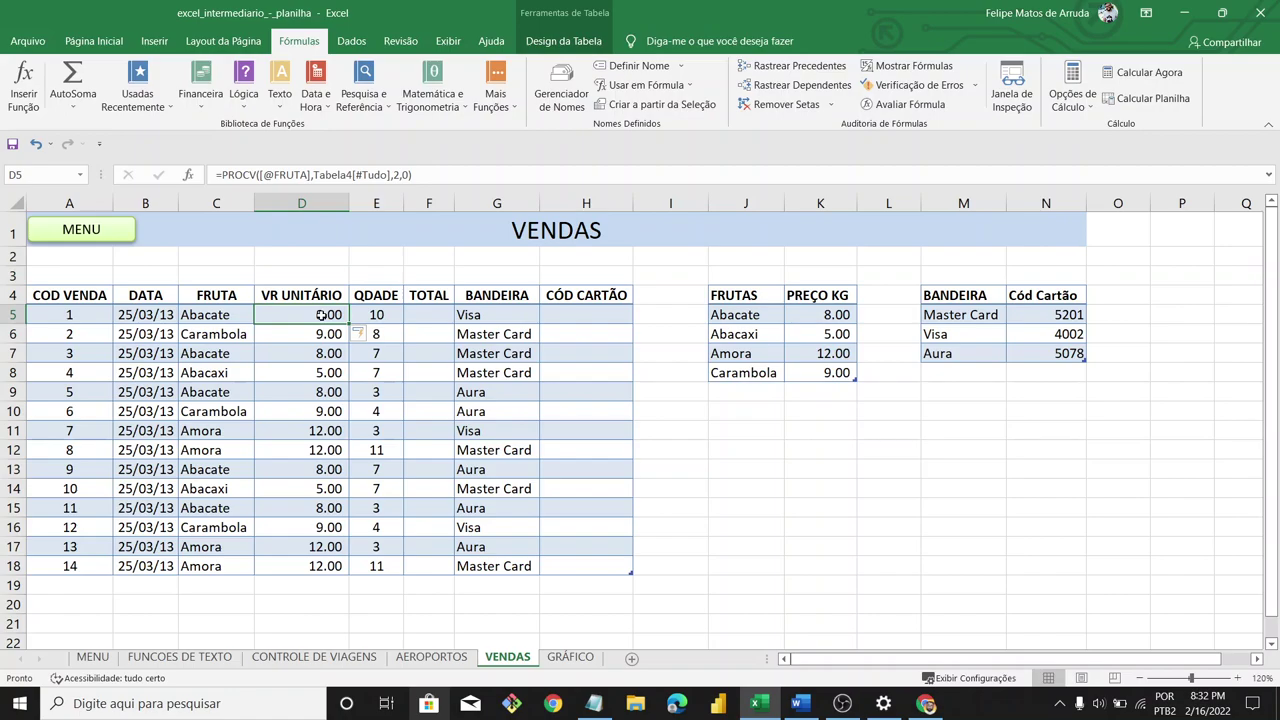
{"action": "key", "text": "ctrl+shift+Down"}
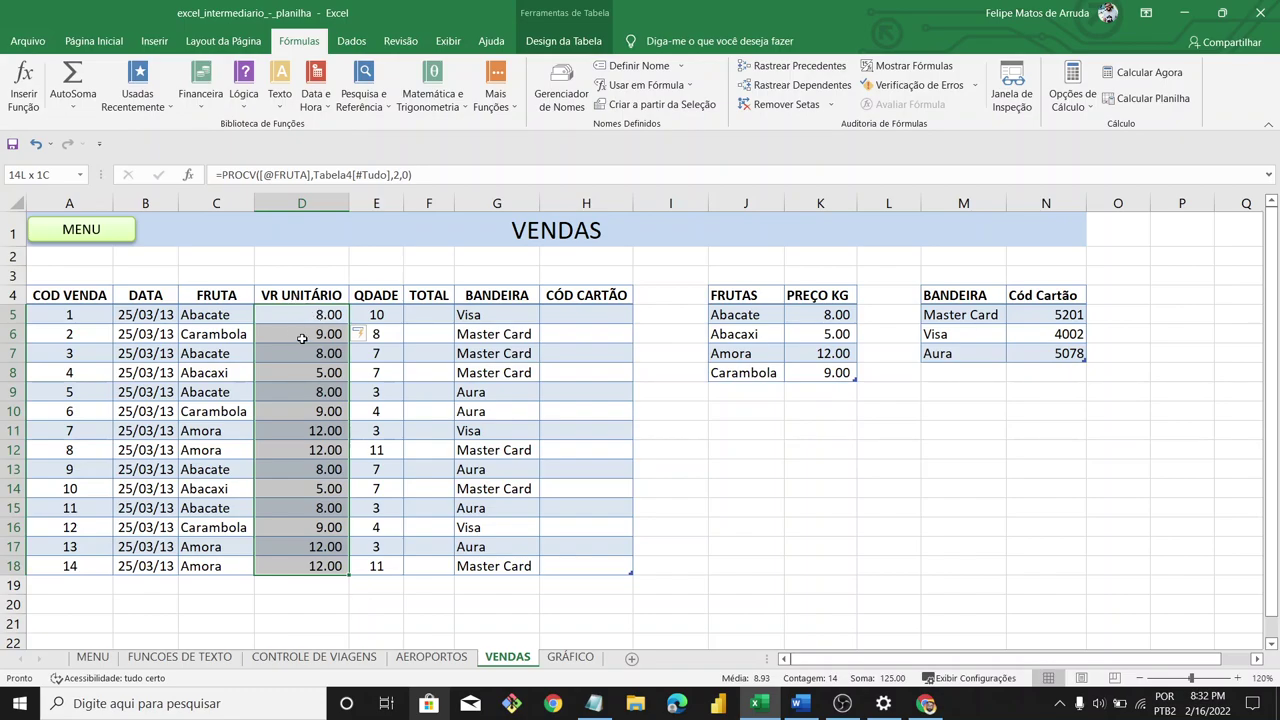
- Apply the R$ Contábil accounting format to the selected prices
{"action": "left_click", "coordinate": [118, 44]}
{"action": "left_click", "coordinate": [619, 98]}
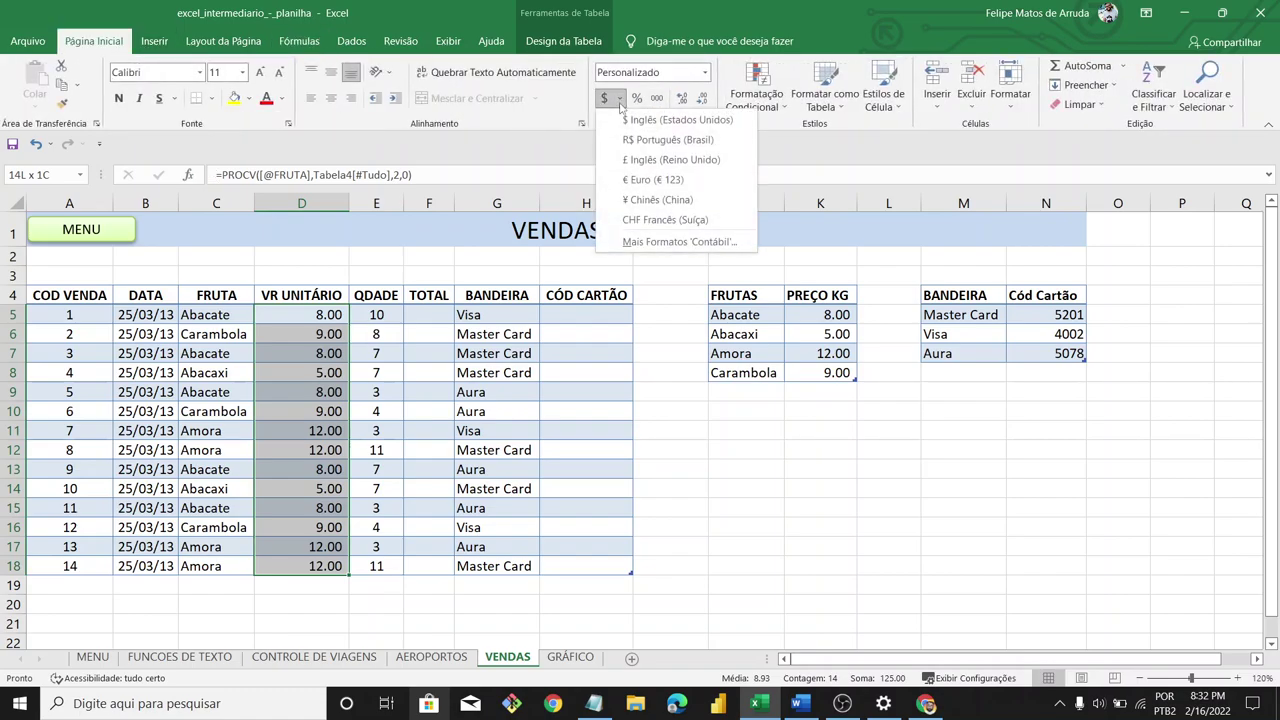
{"action": "left_click", "coordinate": [646, 140]}
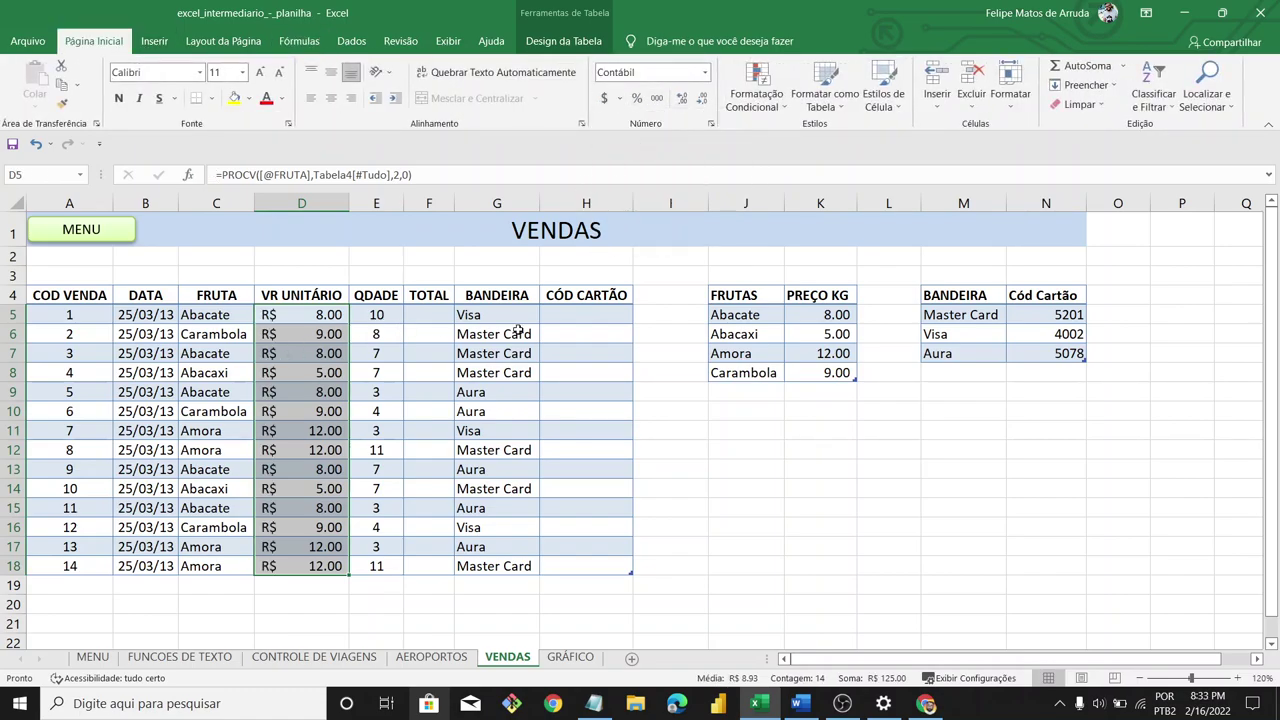
{"action": "left_click_drag", "start_coordinate": [826, 314], "coordinate": [830, 372]}
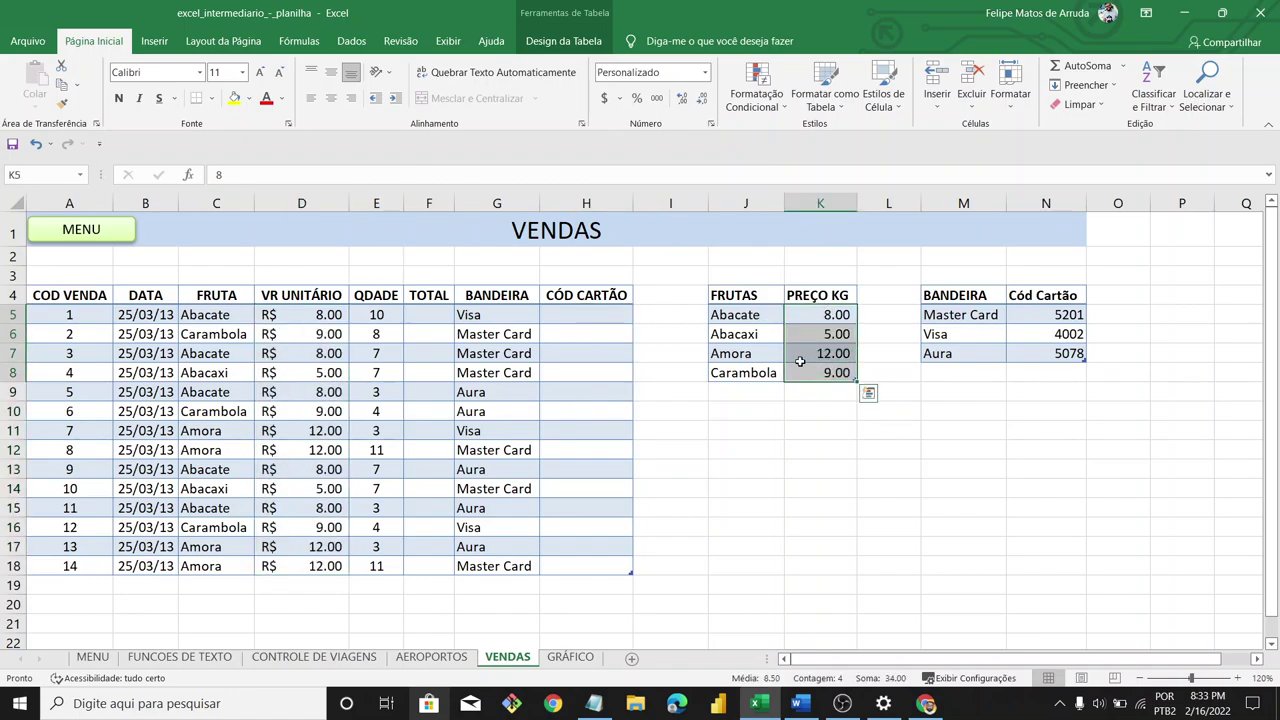
{"action": "left_click", "coordinate": [563, 310]}
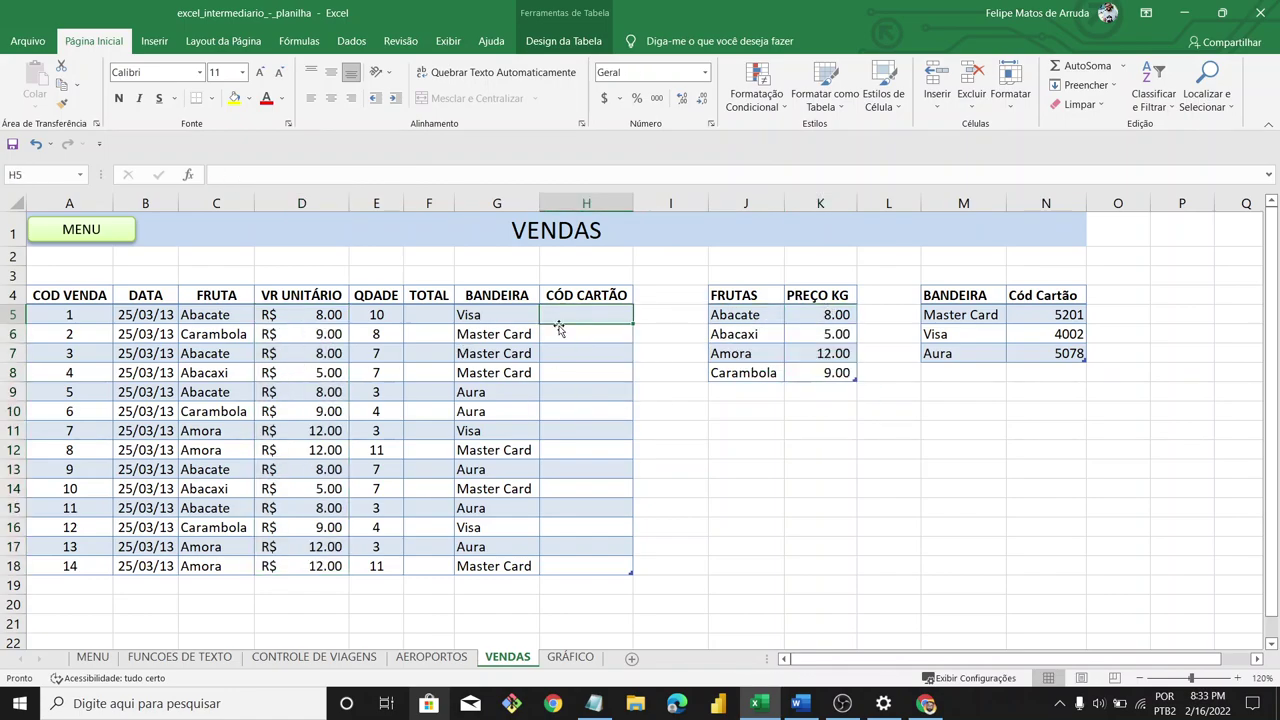
{"action": "left_click", "coordinate": [795, 703]}
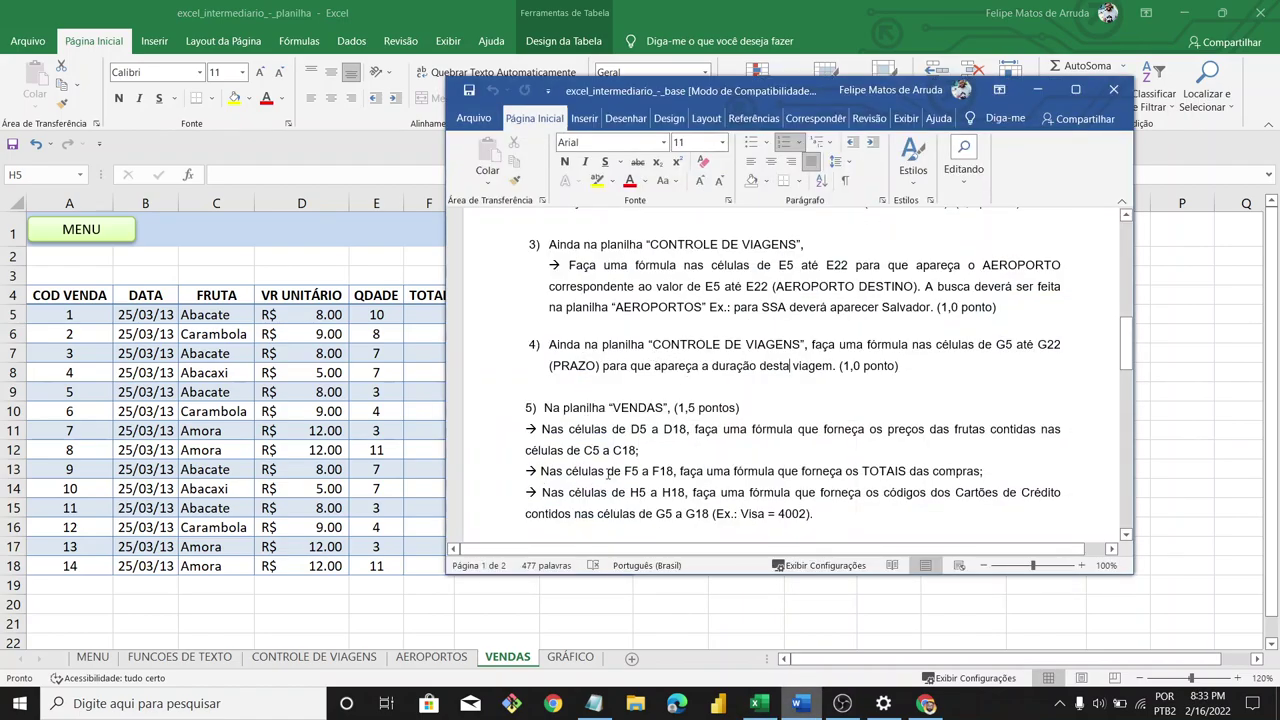
{"action": "mouse_move", "coordinate": [722, 104]}
{"action": "left_mouse_down"}
{"action": "mouse_move", "coordinate": [900, 99]}
{"action": "mouse_move", "coordinate": [784, 128]}
{"action": "left_mouse_up"}
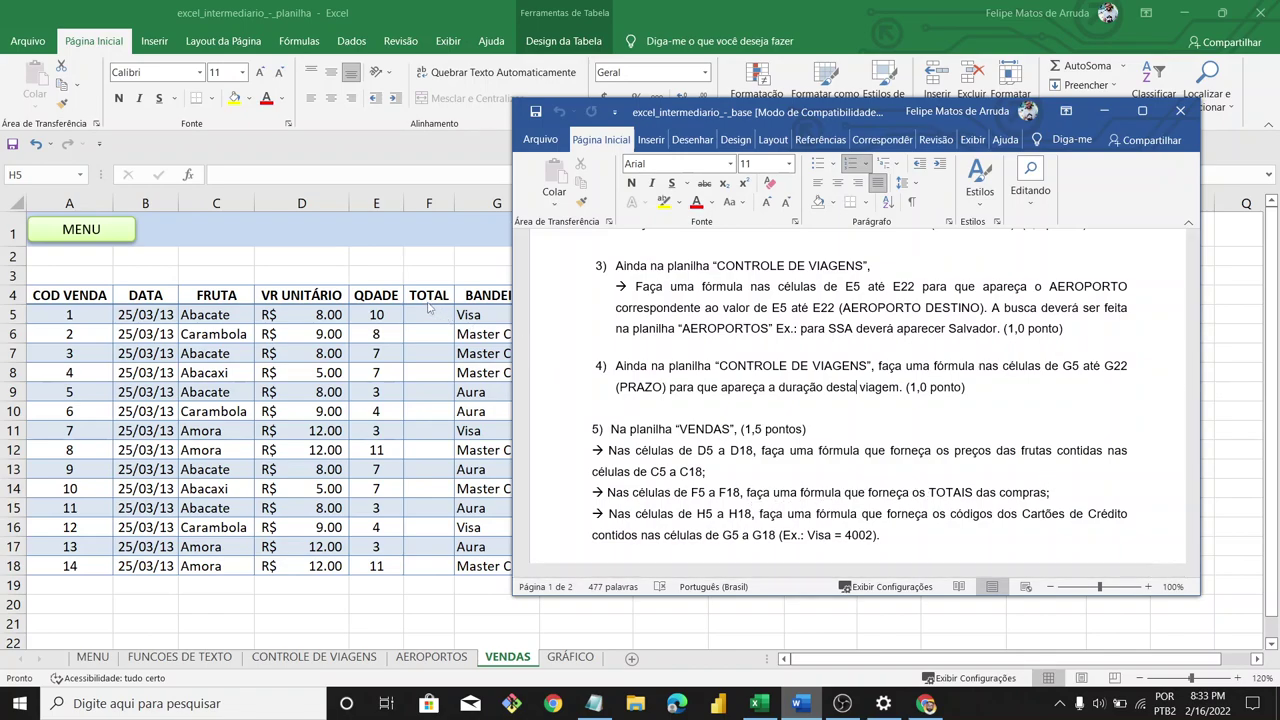
{"action": "key", "text": "alt+Tab"}
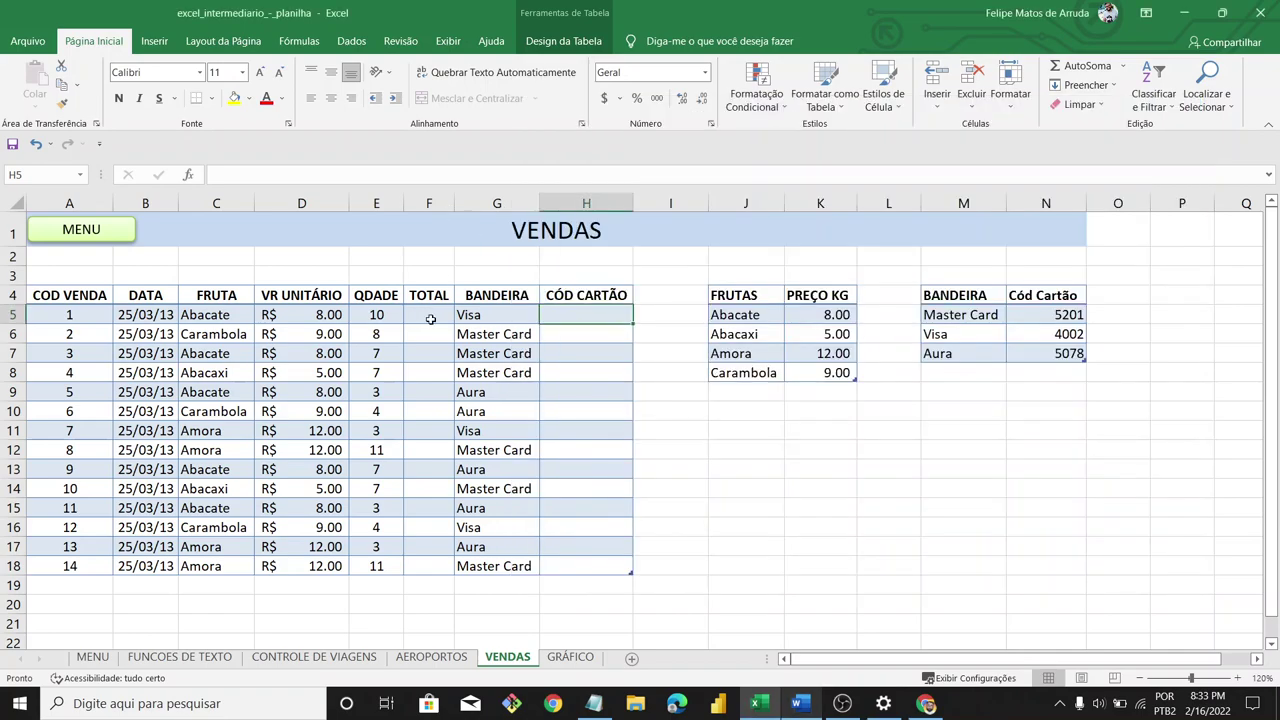
- Review the D5 price formula and E5 quantity before writing the total
{"action": "left_click", "coordinate": [430, 319]}
{"action": "left_click", "coordinate": [297, 318]}
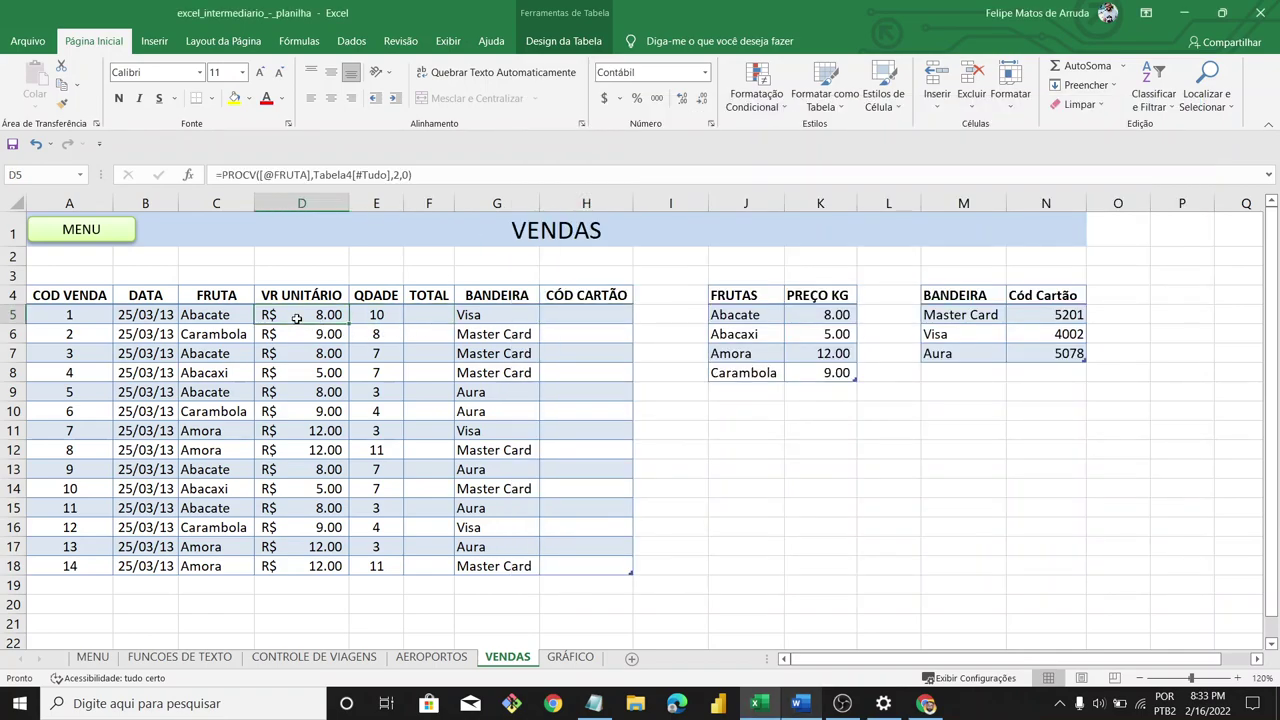
{"action": "left_click", "coordinate": [378, 316]}
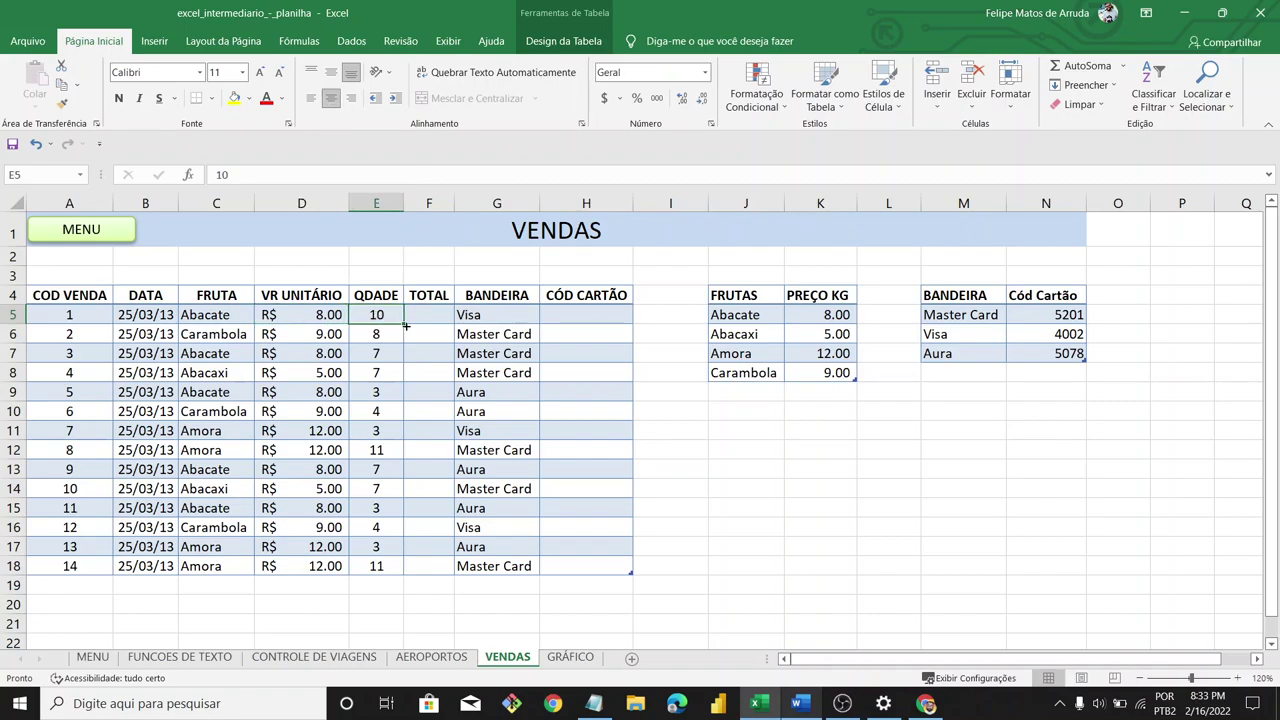
{"action": "left_click", "coordinate": [326, 318]}
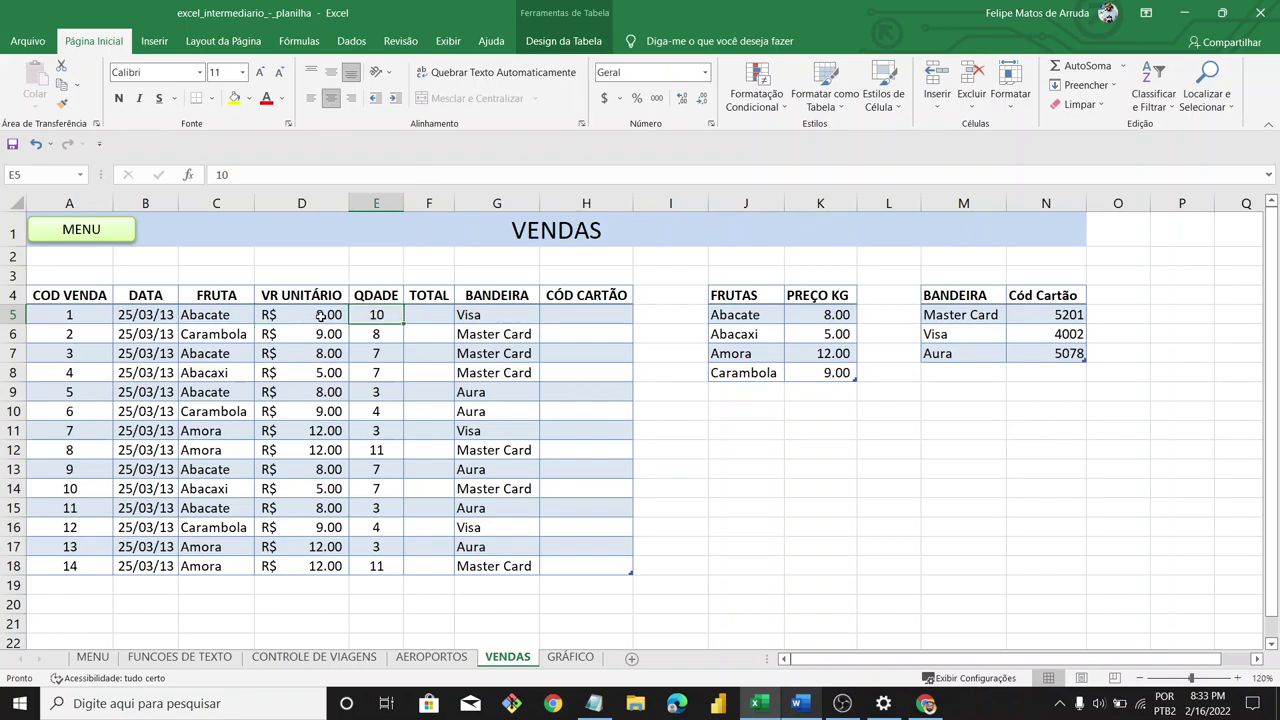
{"action": "left_click", "coordinate": [372, 314]}
{"action": "left_click", "coordinate": [430, 320]}
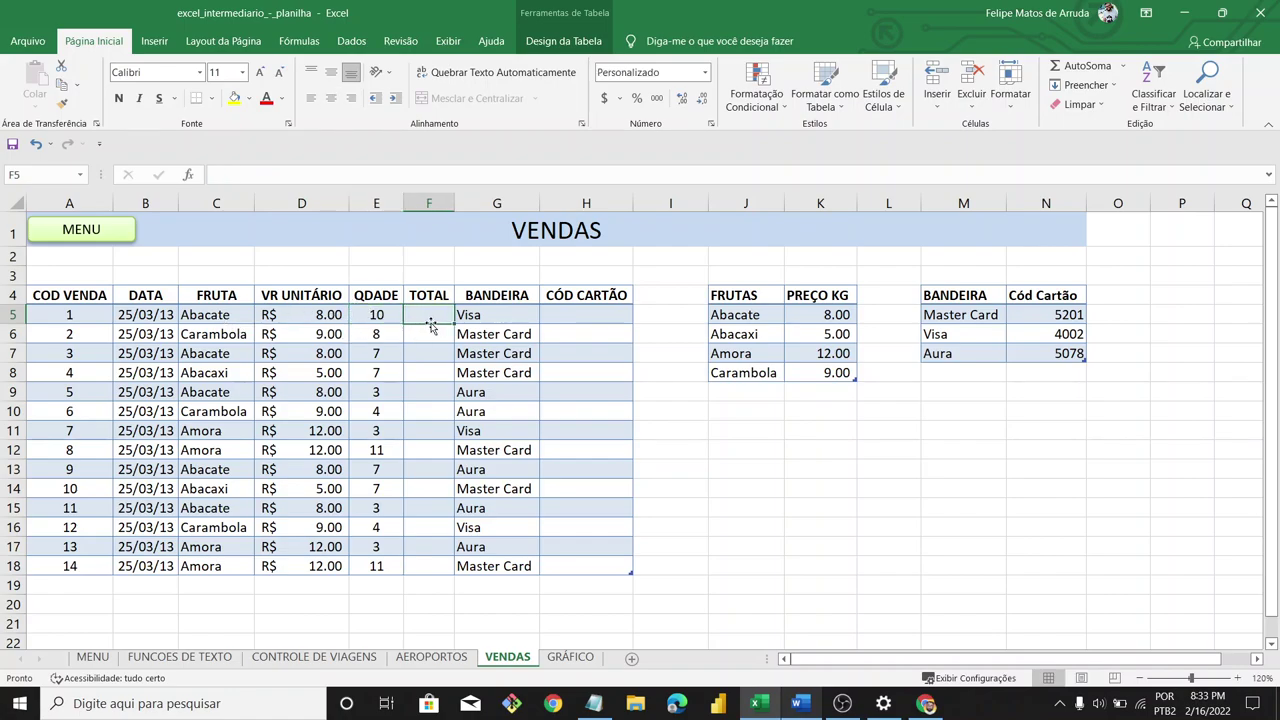
{"action": "type", "text": "mul"}
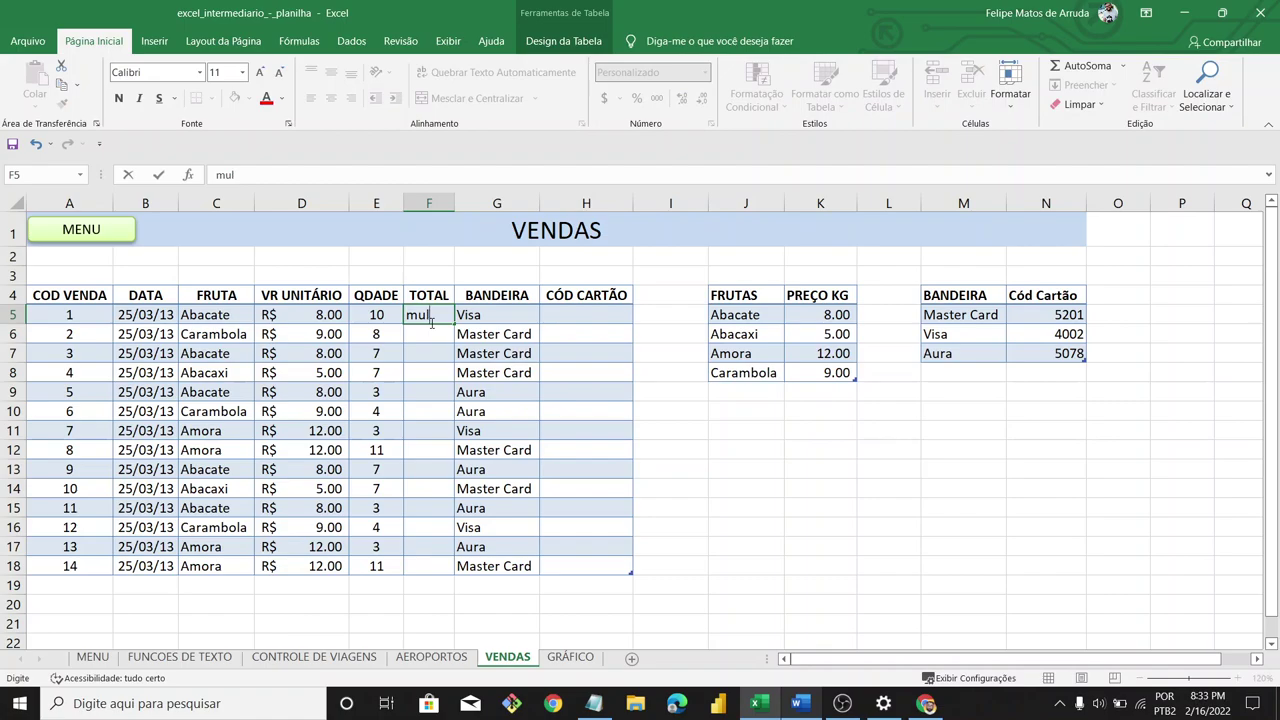
{"action": "key", "text": "BackSpace"}
{"action": "key", "text": "BackSpace"}
{"action": "key", "text": "BackSpace"}
{"action": "type", "text": "=m"}
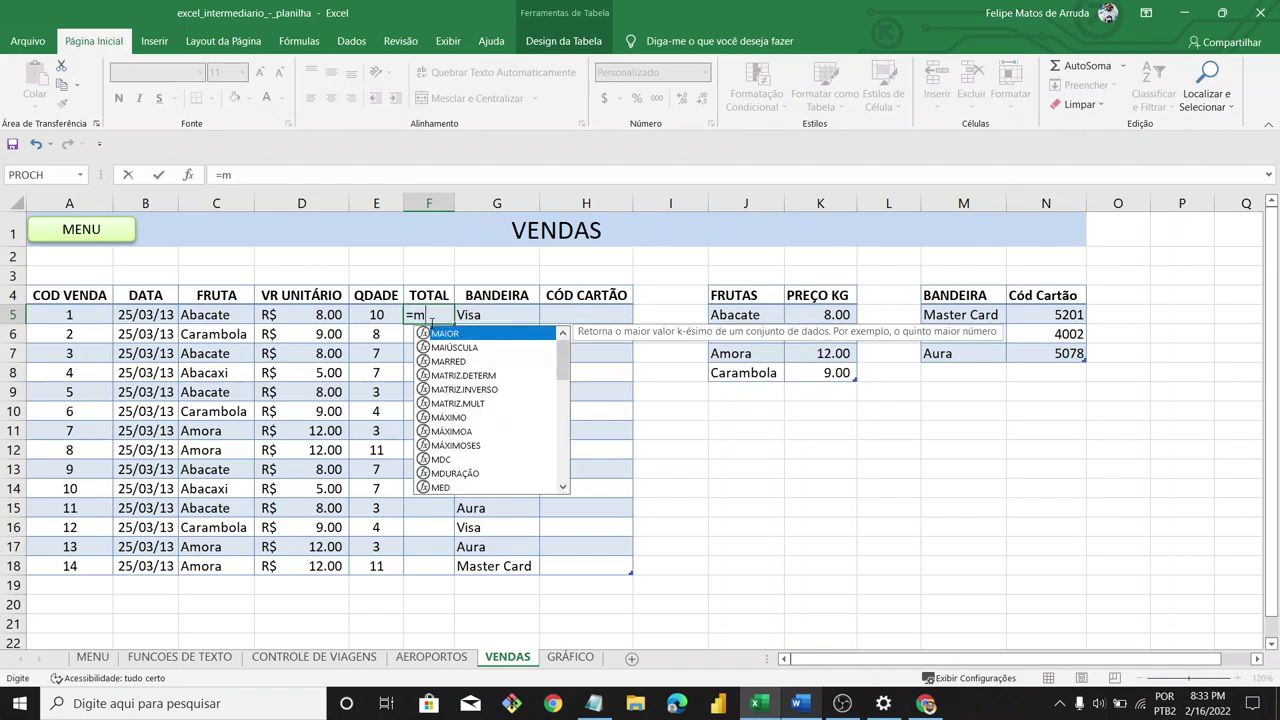
{"action": "type", "text": "ul"}
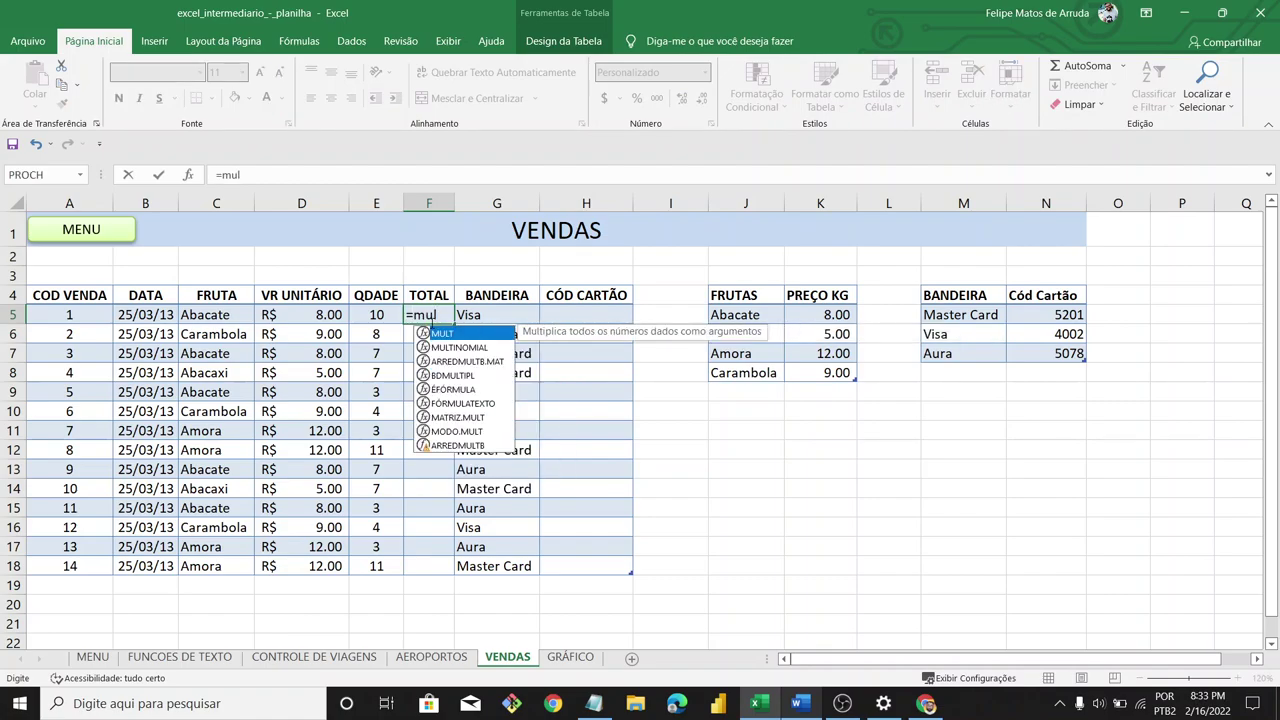
{"action": "key", "text": "Tab"}
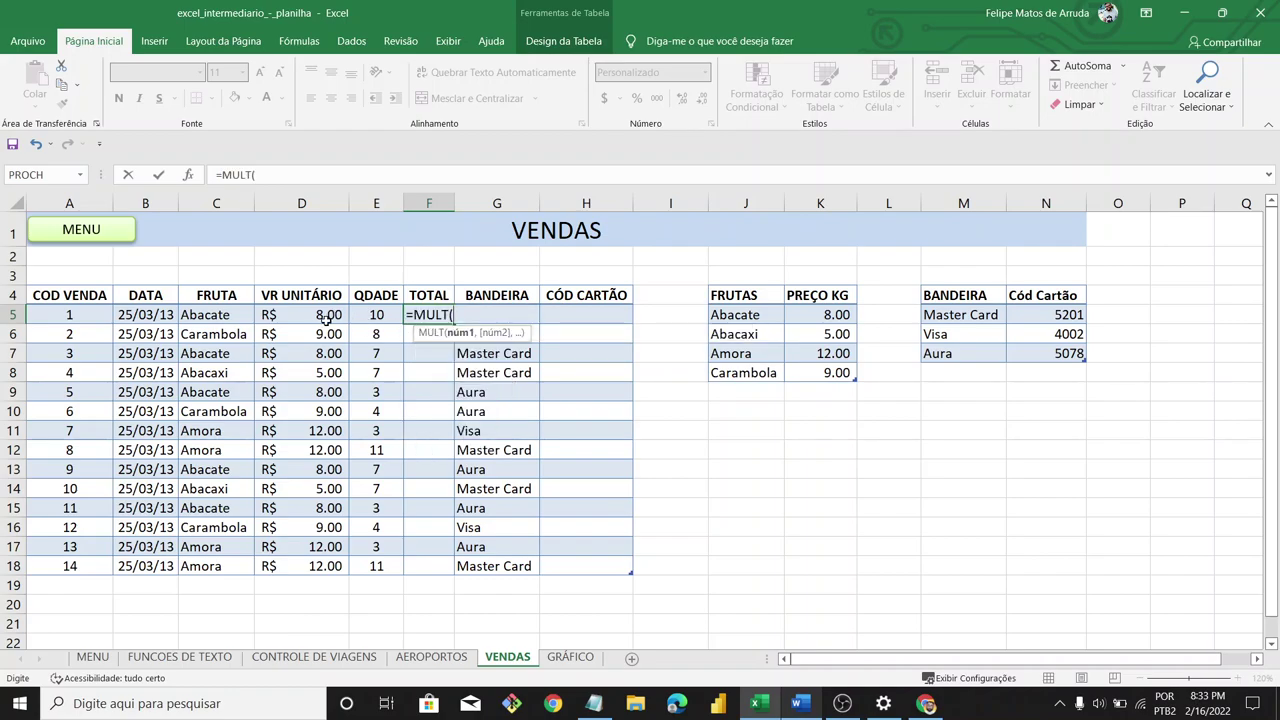
{"action": "left_click", "coordinate": [327, 317]}
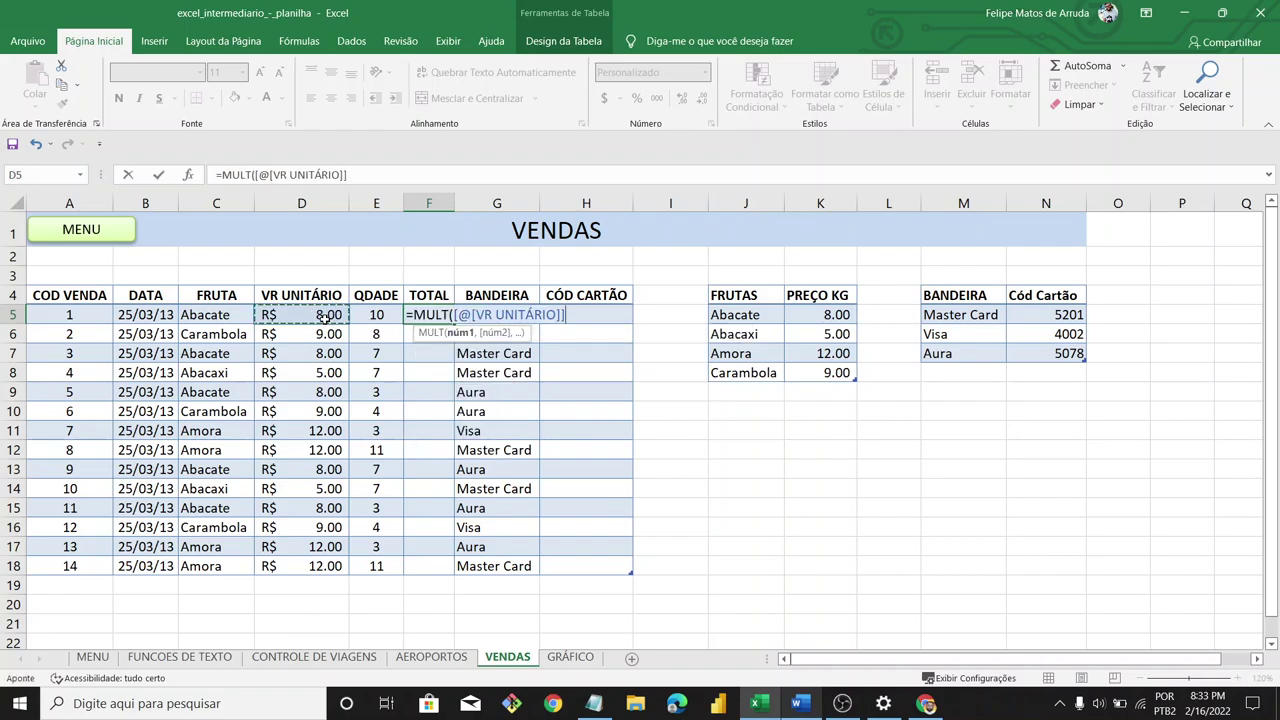
{"action": "type", "text": ","}
{"action": "left_click", "coordinate": [368, 315]}
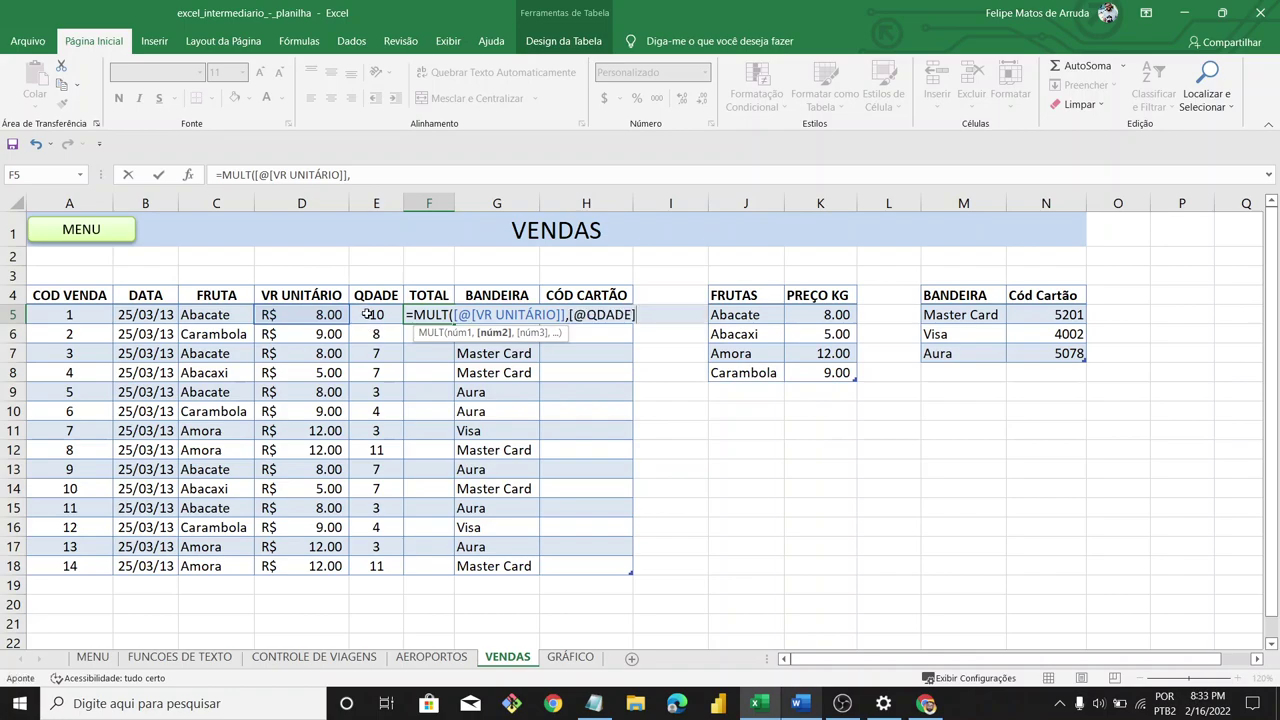
{"action": "type", "text": ")"}
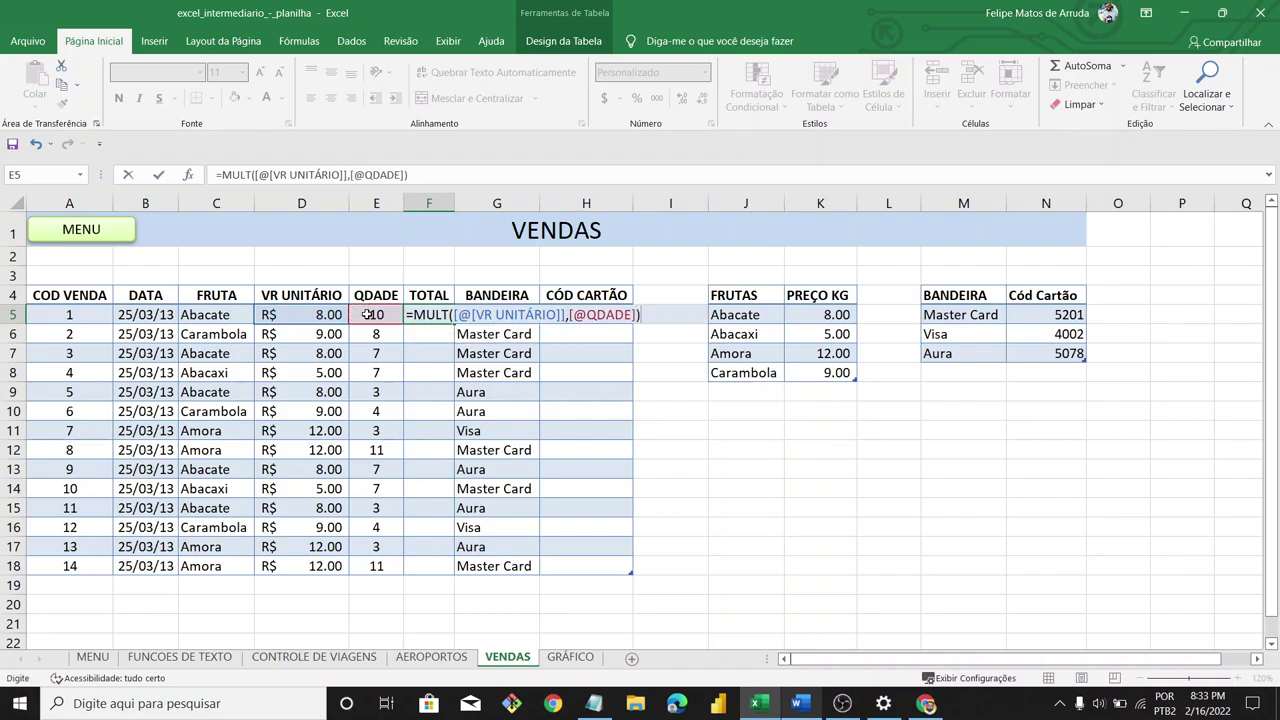
{"action": "key", "text": "Return"}
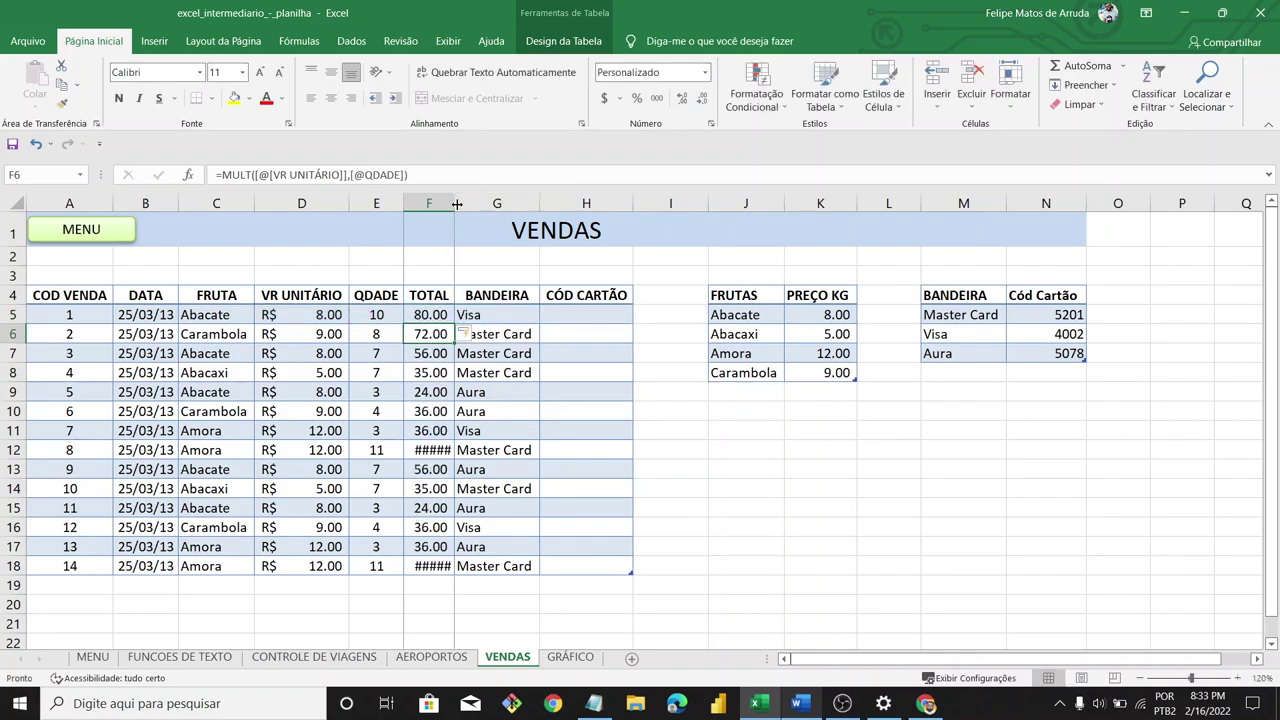
- Autofit column F so every total is fully readable
{"action": "double_click", "coordinate": [454, 203]}
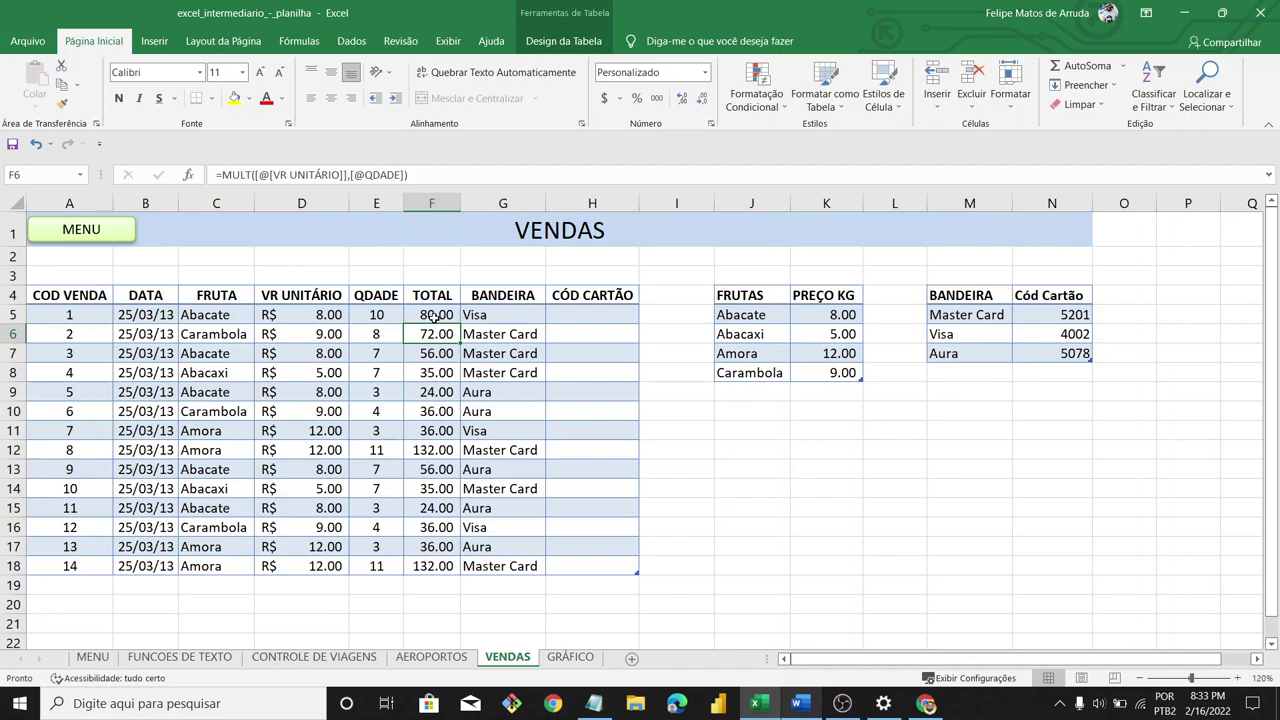
{"action": "mouse_move", "coordinate": [430, 336]}
{"action": "left_mouse_down"}
{"action": "mouse_move", "coordinate": [419, 437]}
{"action": "mouse_move", "coordinate": [453, 553]}
{"action": "left_mouse_up"}
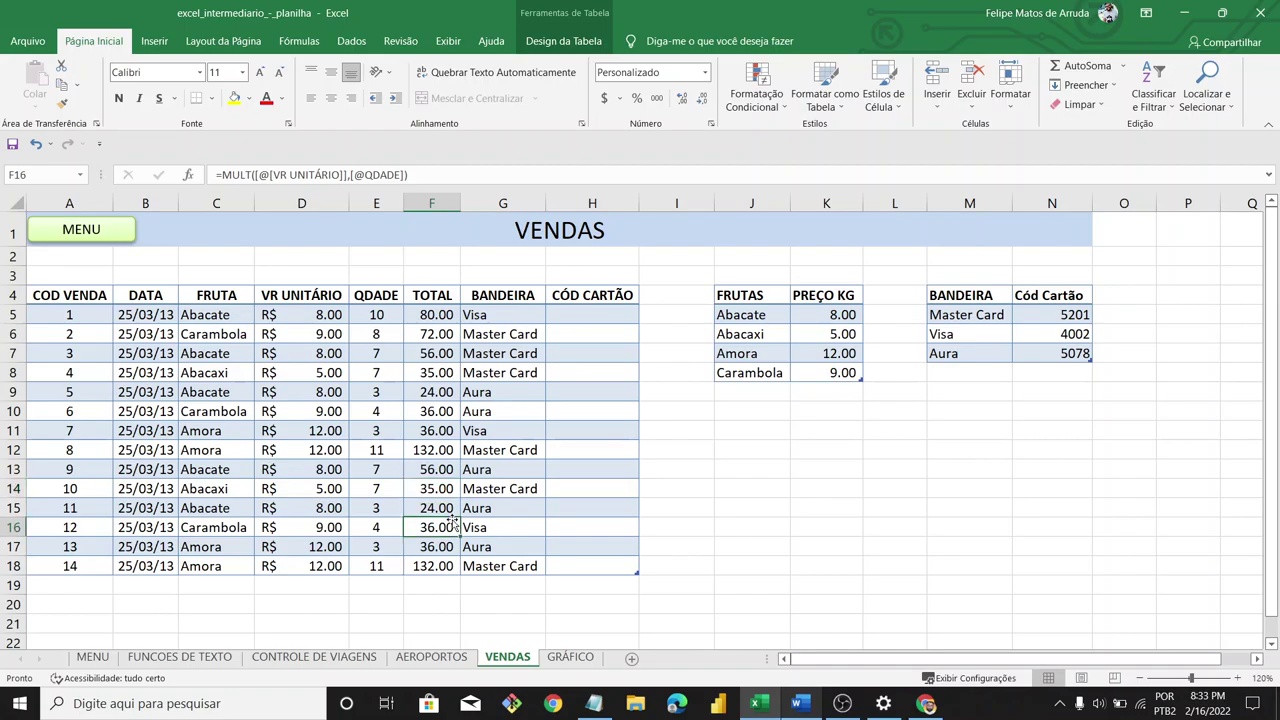
{"action": "left_click_drag", "start_coordinate": [453, 553], "coordinate": [423, 336]}
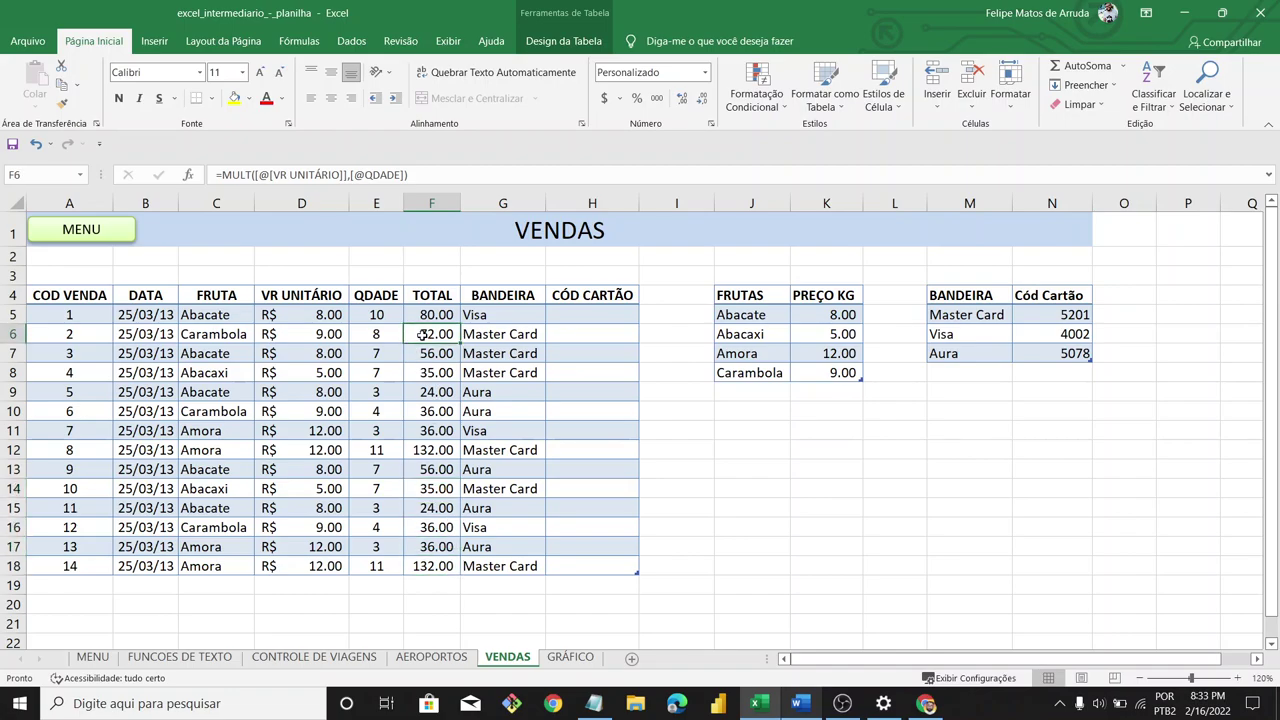
{"action": "left_click", "coordinate": [562, 315]}
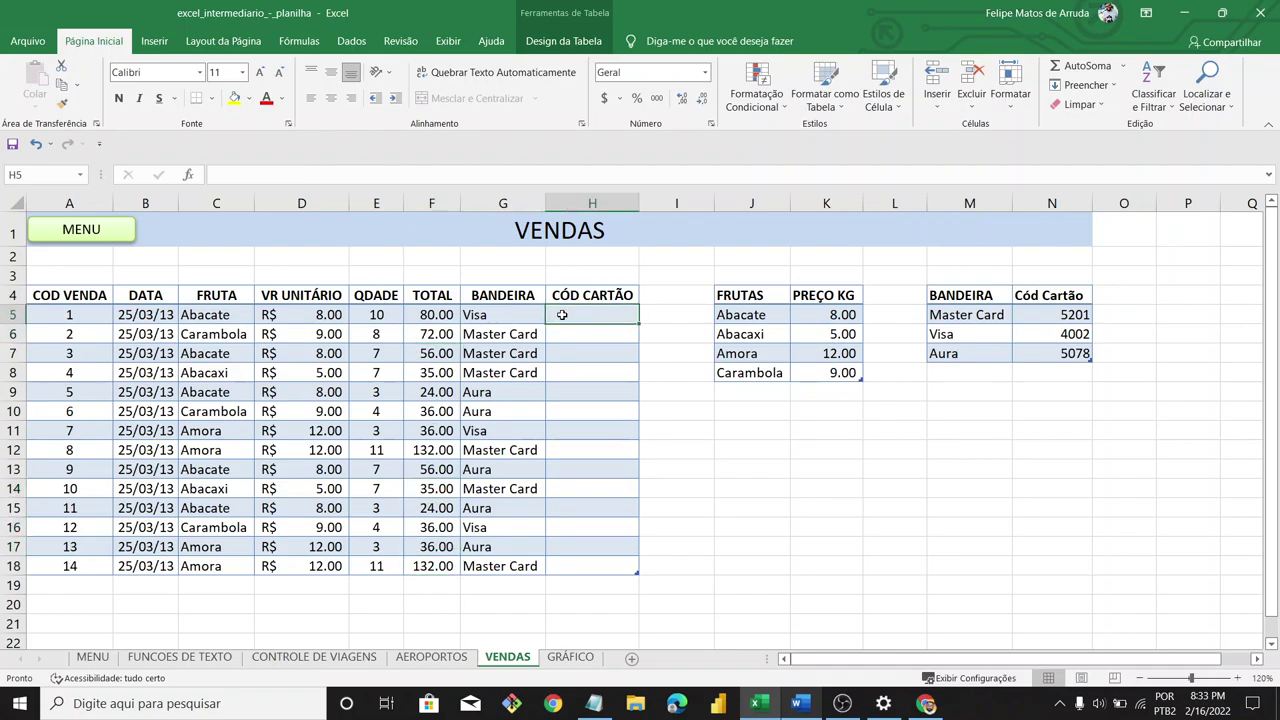
{"action": "left_click", "coordinate": [795, 705]}
{"action": "scroll", "coordinate": [625, 471], "scroll_direction": "down", "scroll_amount": 1}
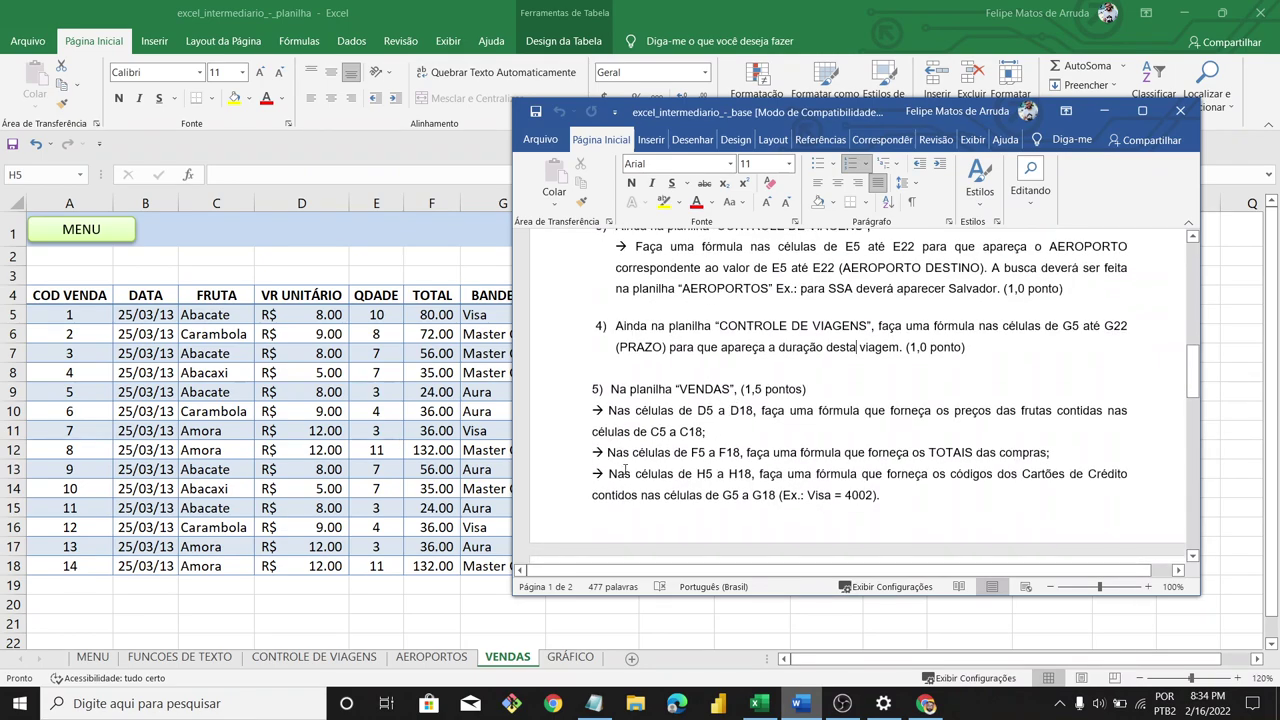
{"action": "left_click_drag", "start_coordinate": [716, 112], "coordinate": [854, 91]}
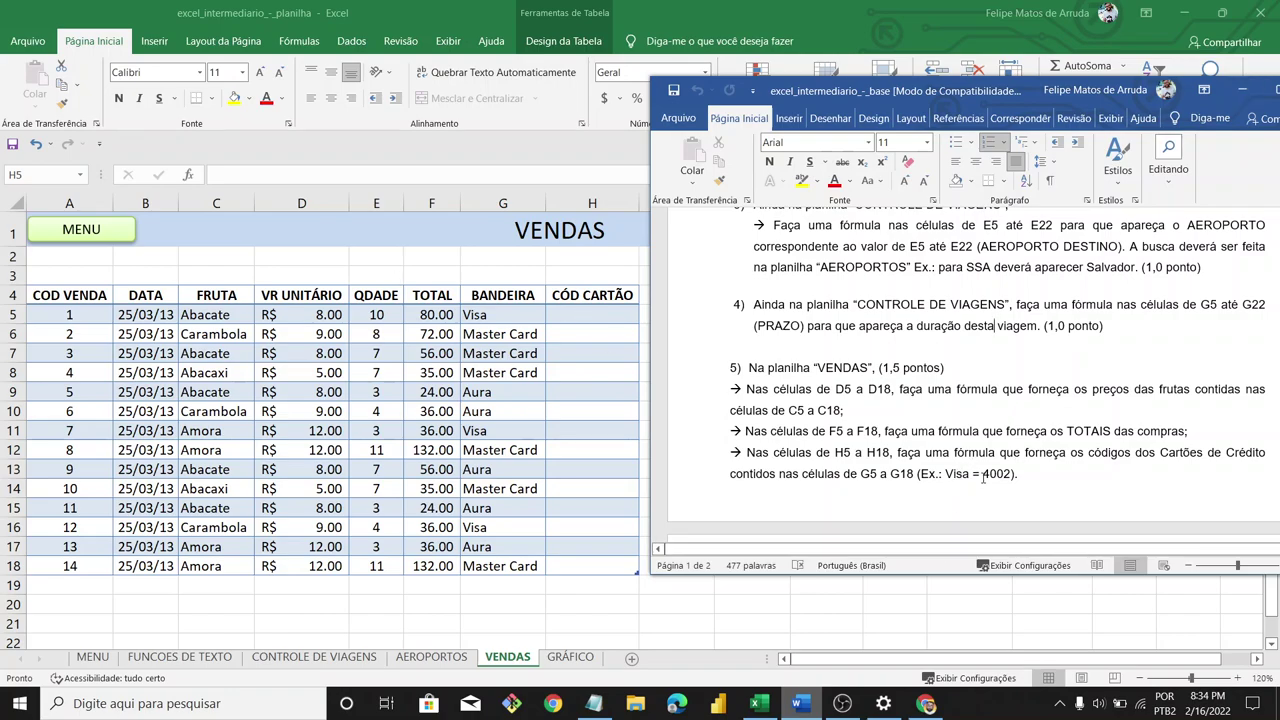
- Hide the Word instructions and check the card codes, such as Visa 4002, in the card table
{"action": "left_click", "coordinate": [1242, 89]}
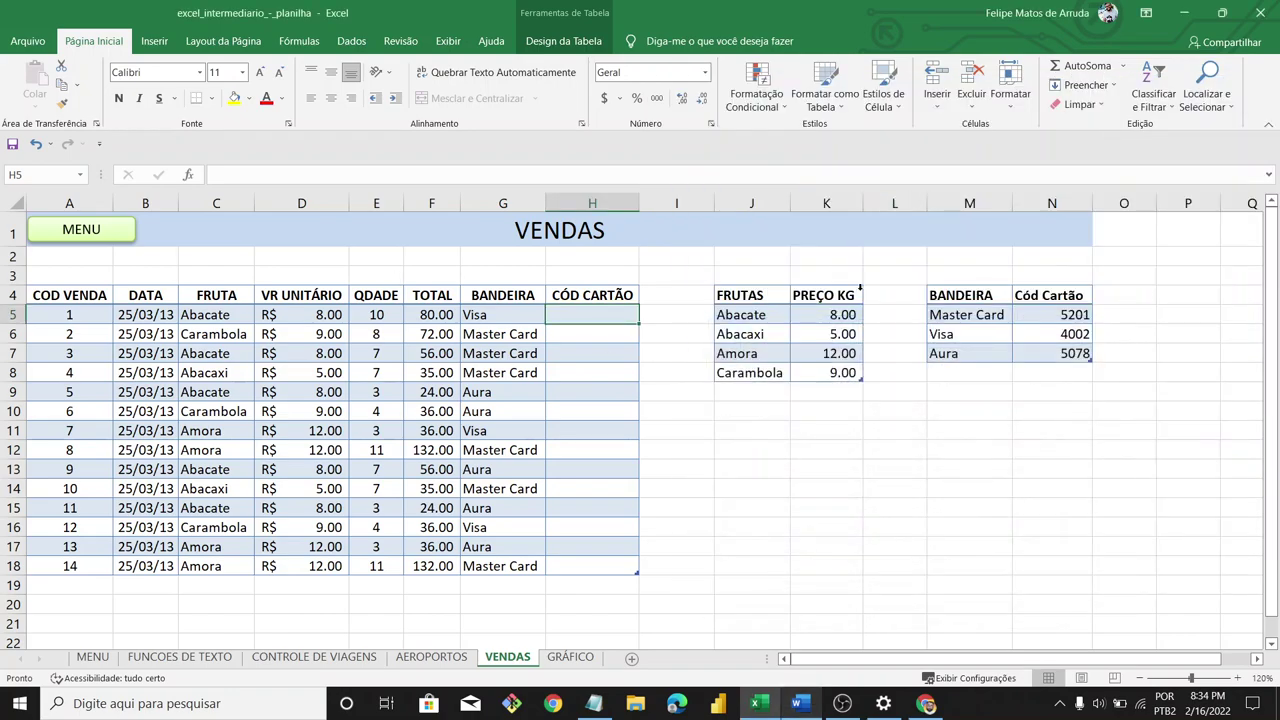
{"action": "left_click", "coordinate": [1052, 351]}
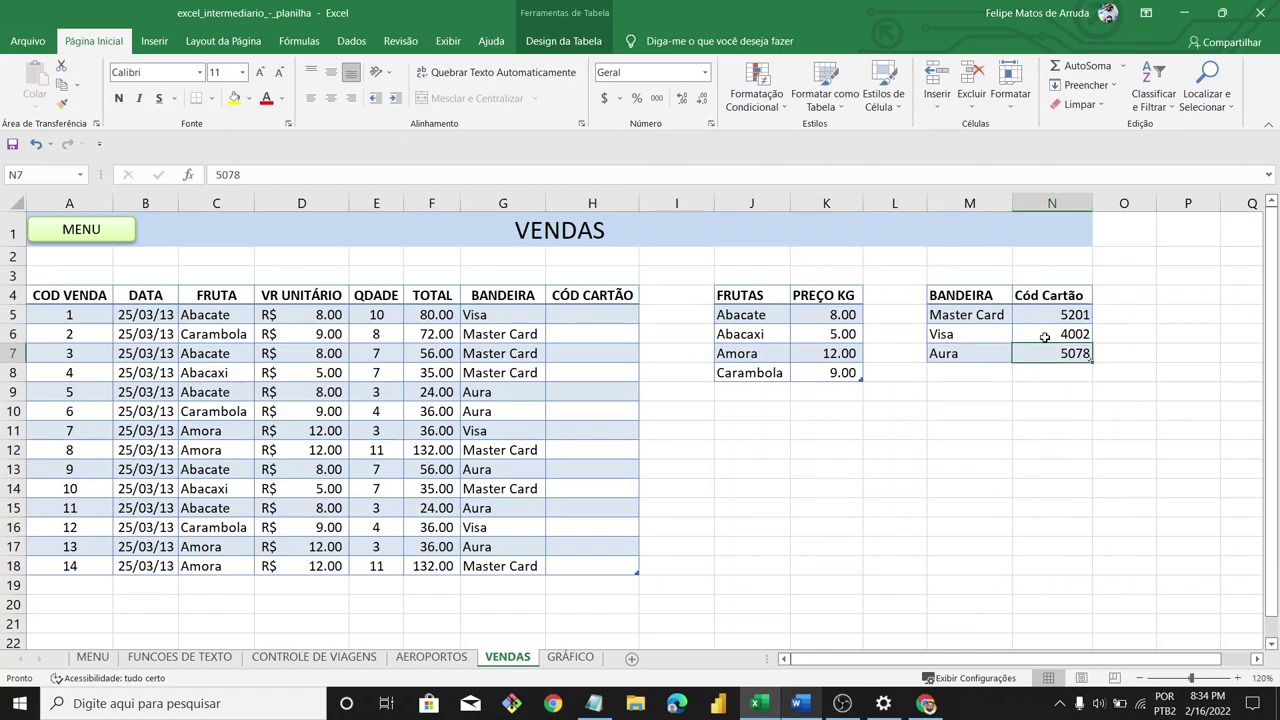
{"action": "left_click", "coordinate": [1044, 337]}
{"action": "left_click", "coordinate": [574, 310]}
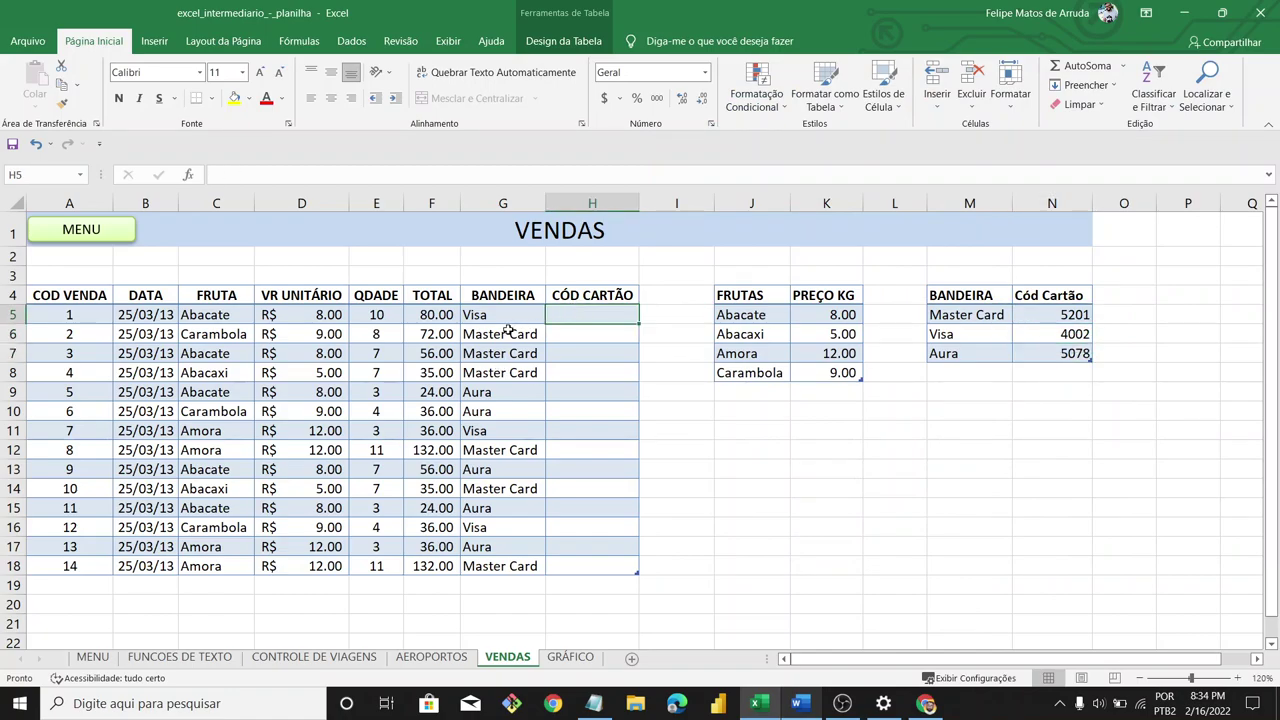
{"action": "type", "text": "="}
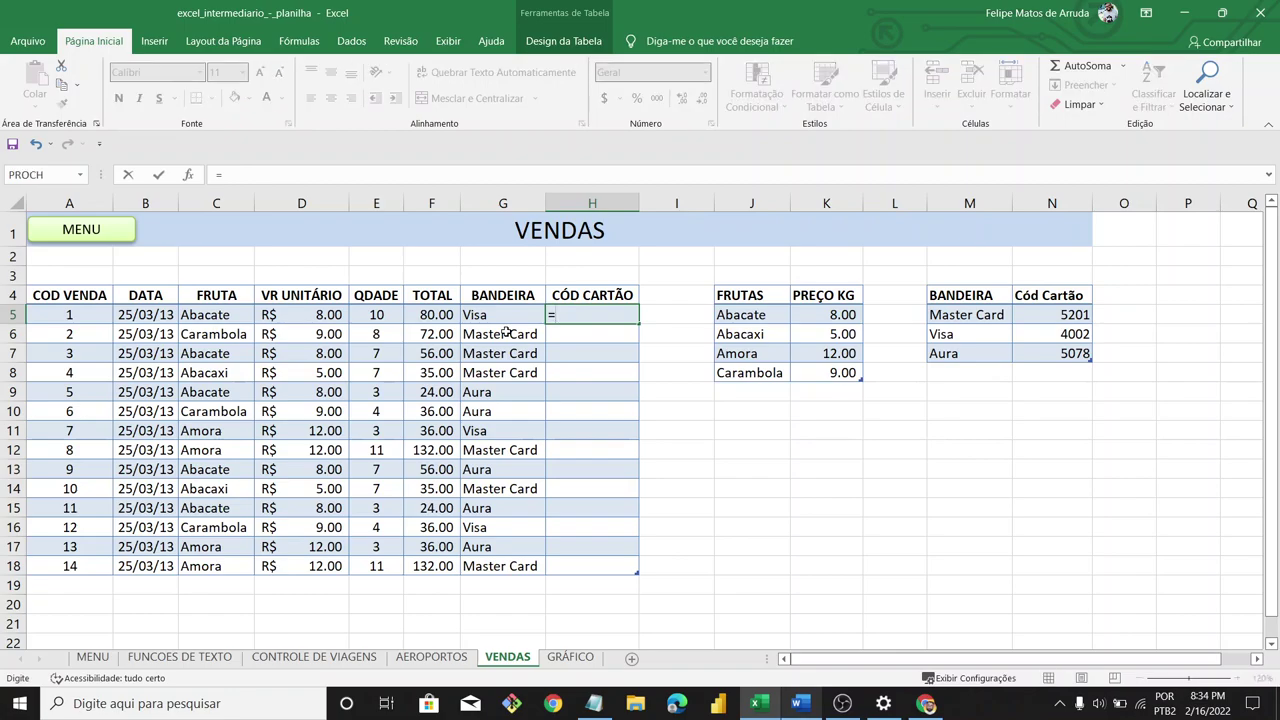
{"action": "type", "text": "procv"}
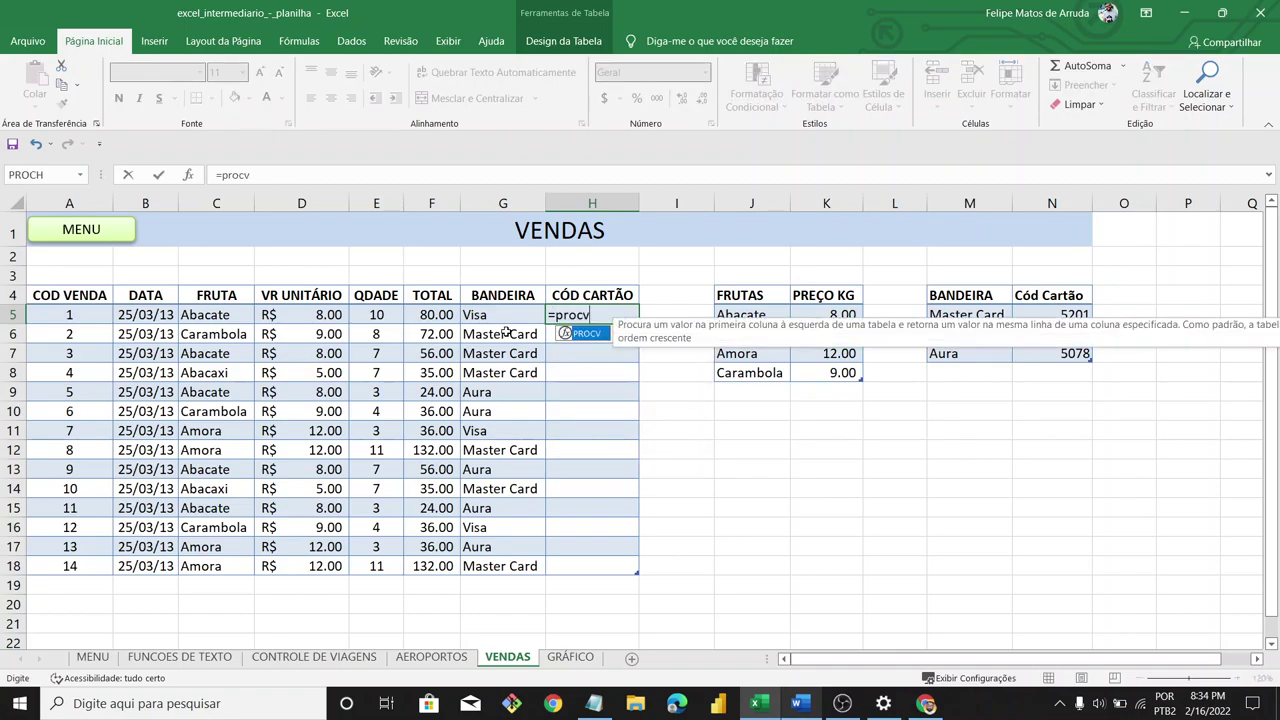
{"action": "type", "text": "("}
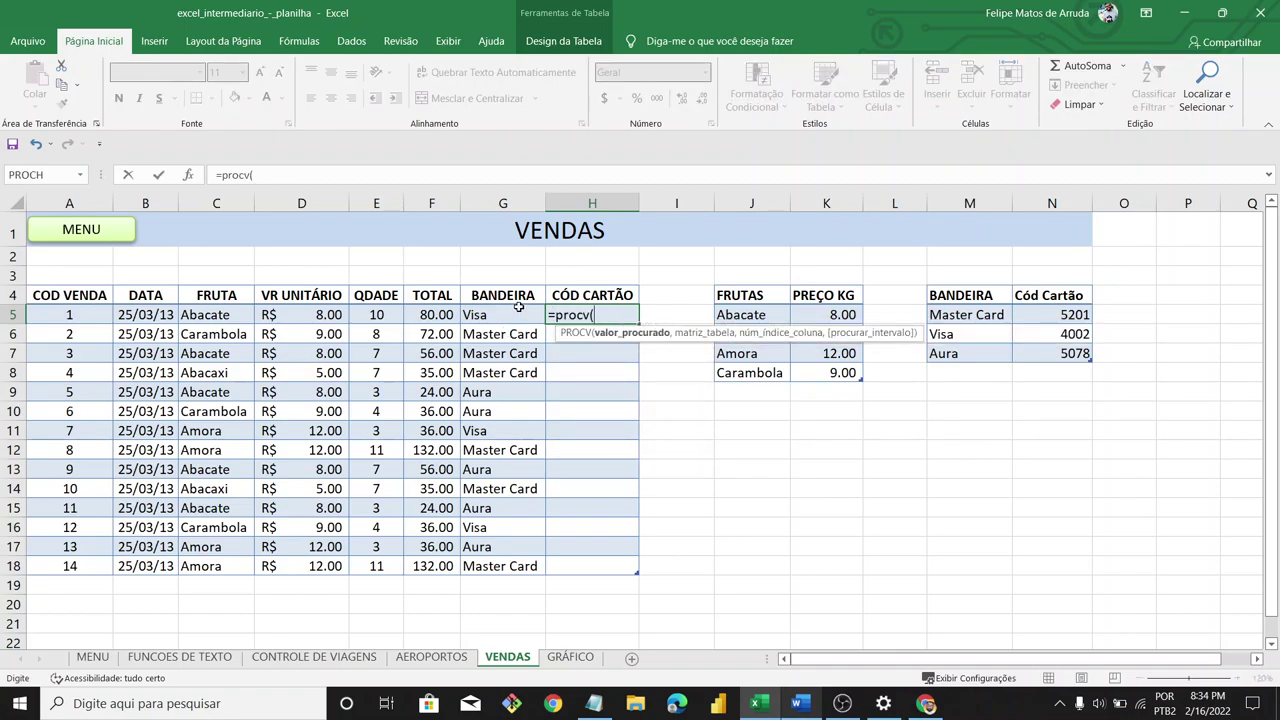
{"action": "left_click", "coordinate": [515, 317]}
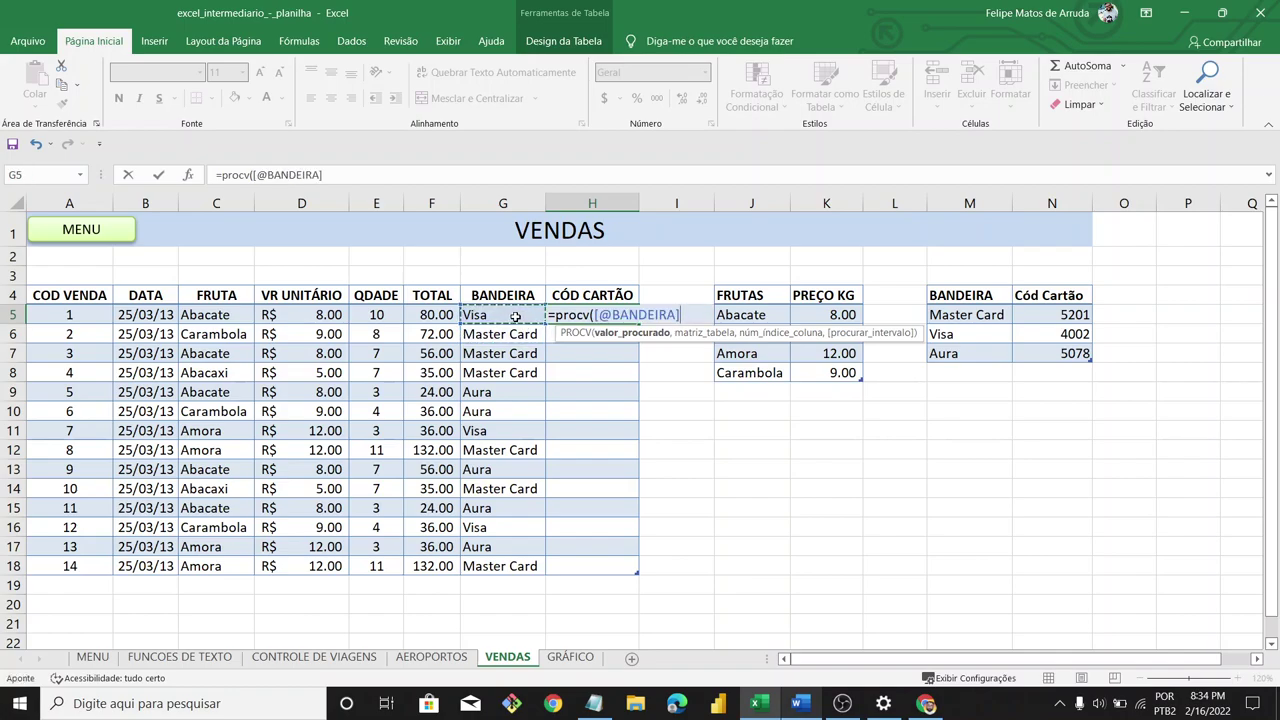
{"action": "type", "text": ","}
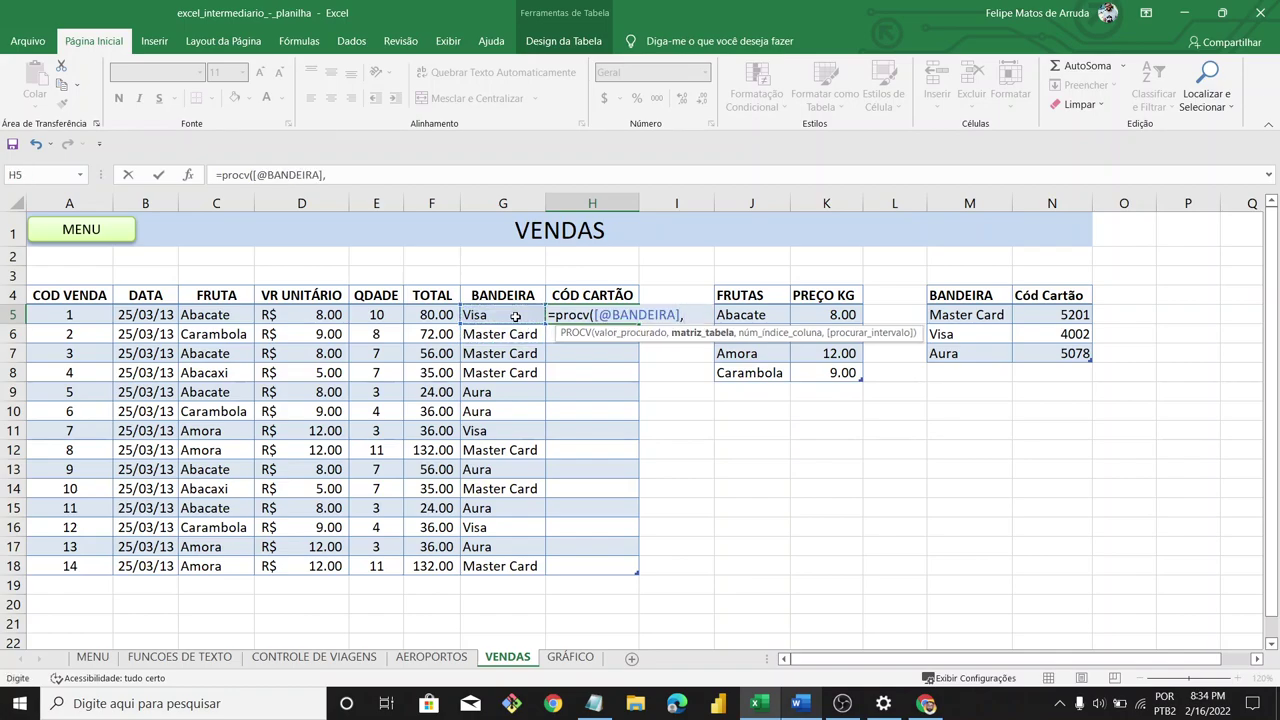
{"action": "left_click_drag", "start_coordinate": [952, 297], "coordinate": [1075, 354]}
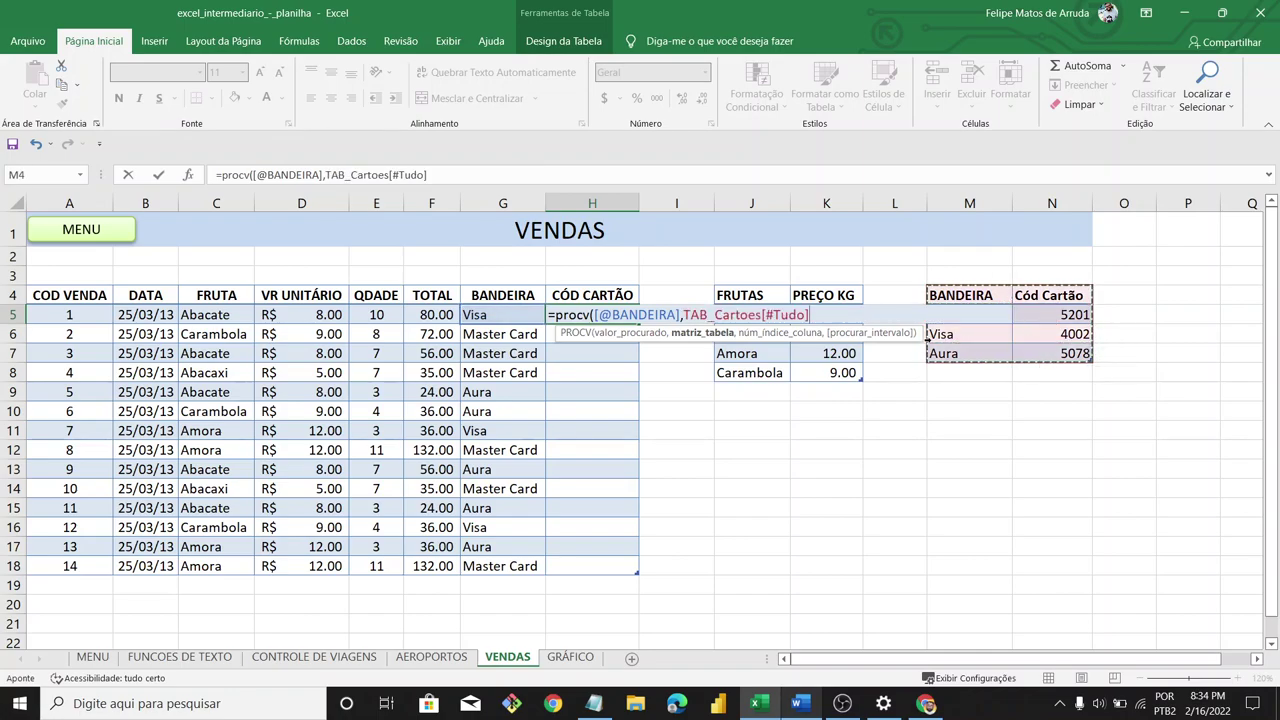
{"action": "type", "text": ",2"}
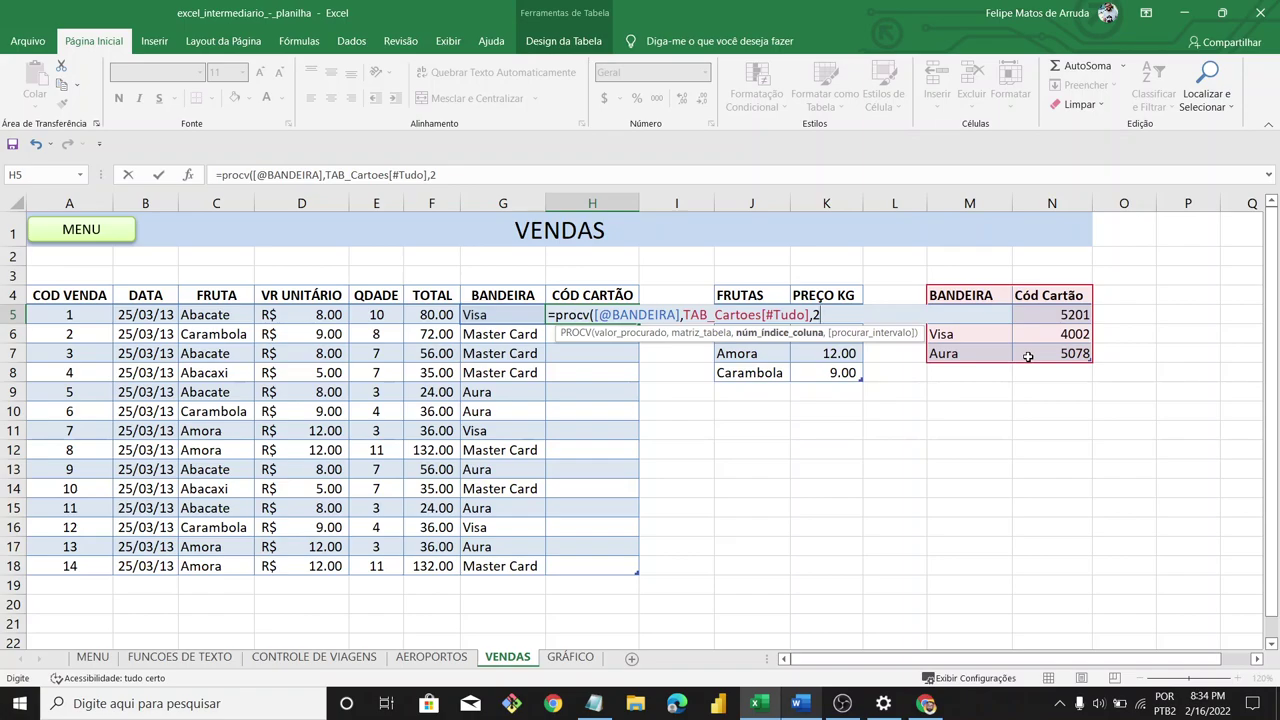
{"action": "type", "text": ",0"}
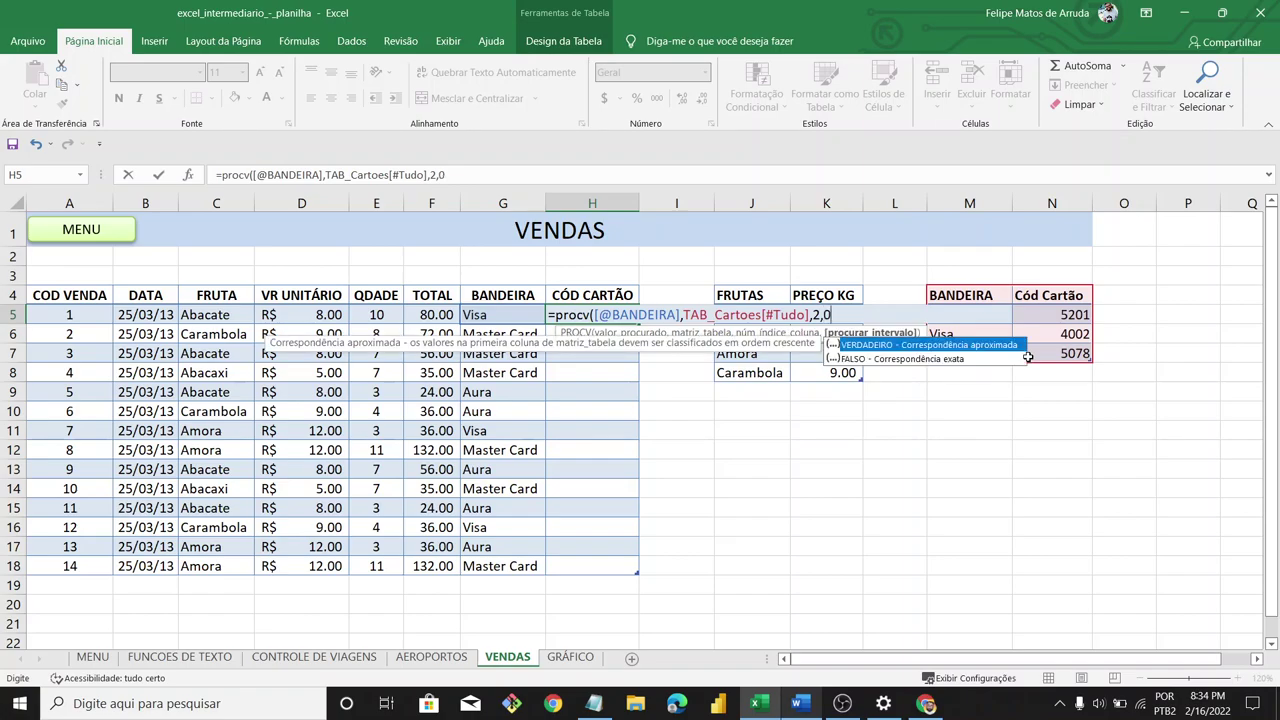
{"action": "type", "text": ")"}
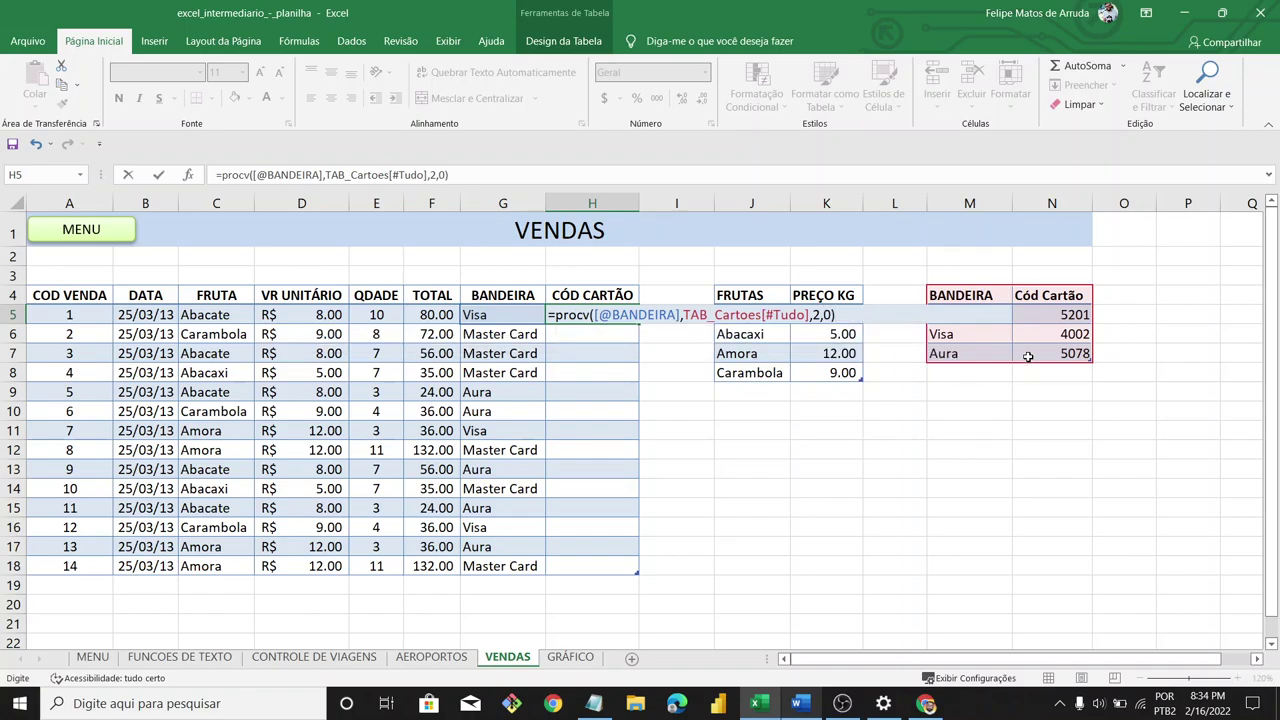
{"action": "key", "text": "Return"}
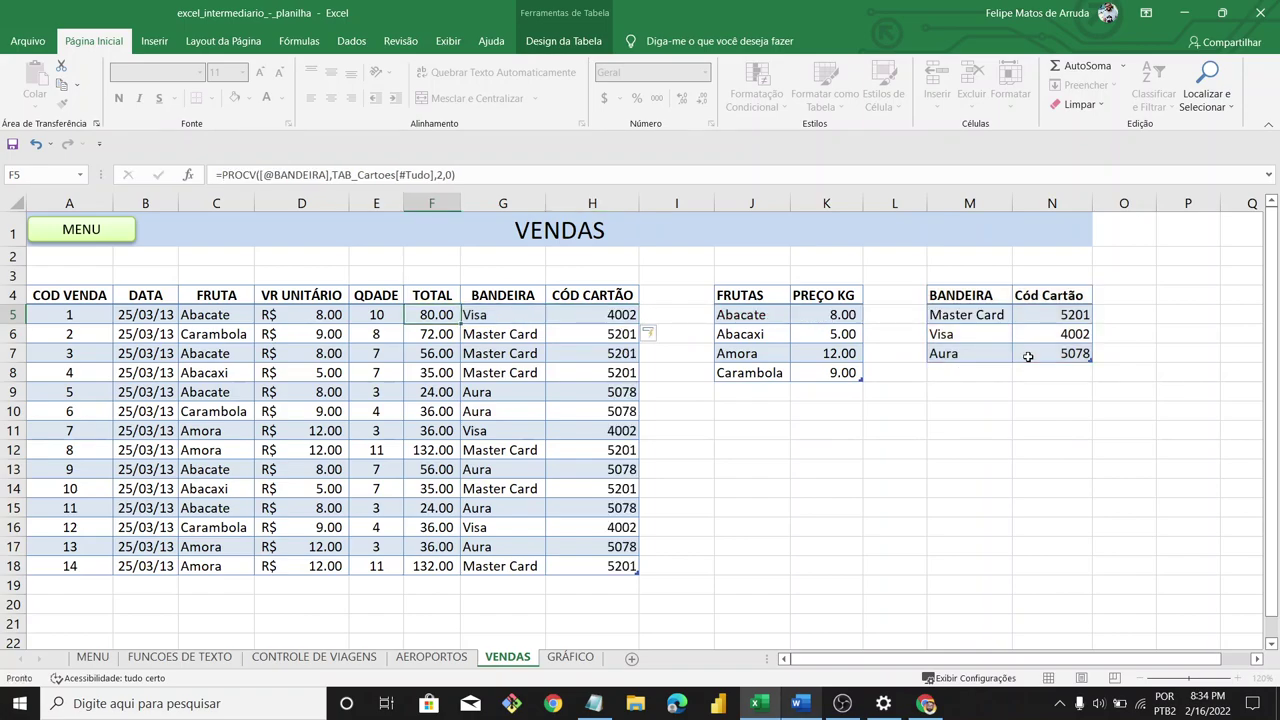
- Spot-check the card codes (4002, 5201, 5078) down column H against each BANDEIRA
{"action": "left_click", "coordinate": [627, 313]}
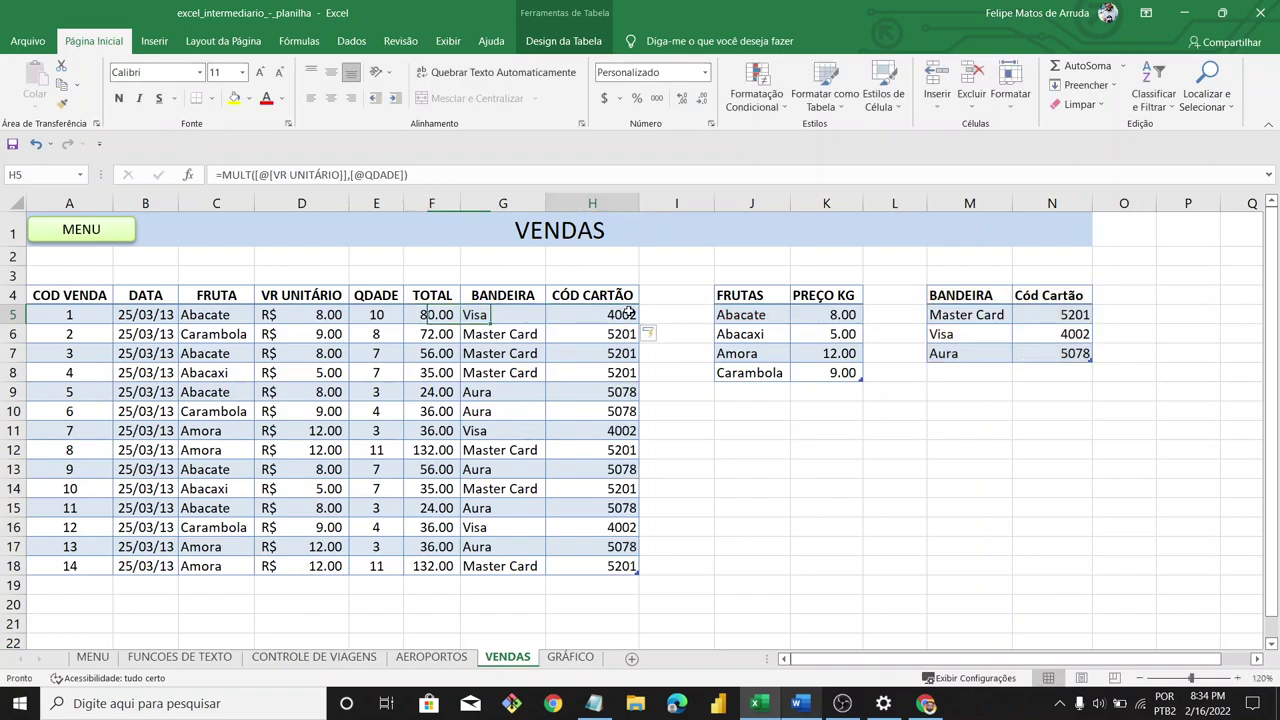
{"action": "left_click", "coordinate": [620, 335]}
{"action": "left_click", "coordinate": [615, 355]}
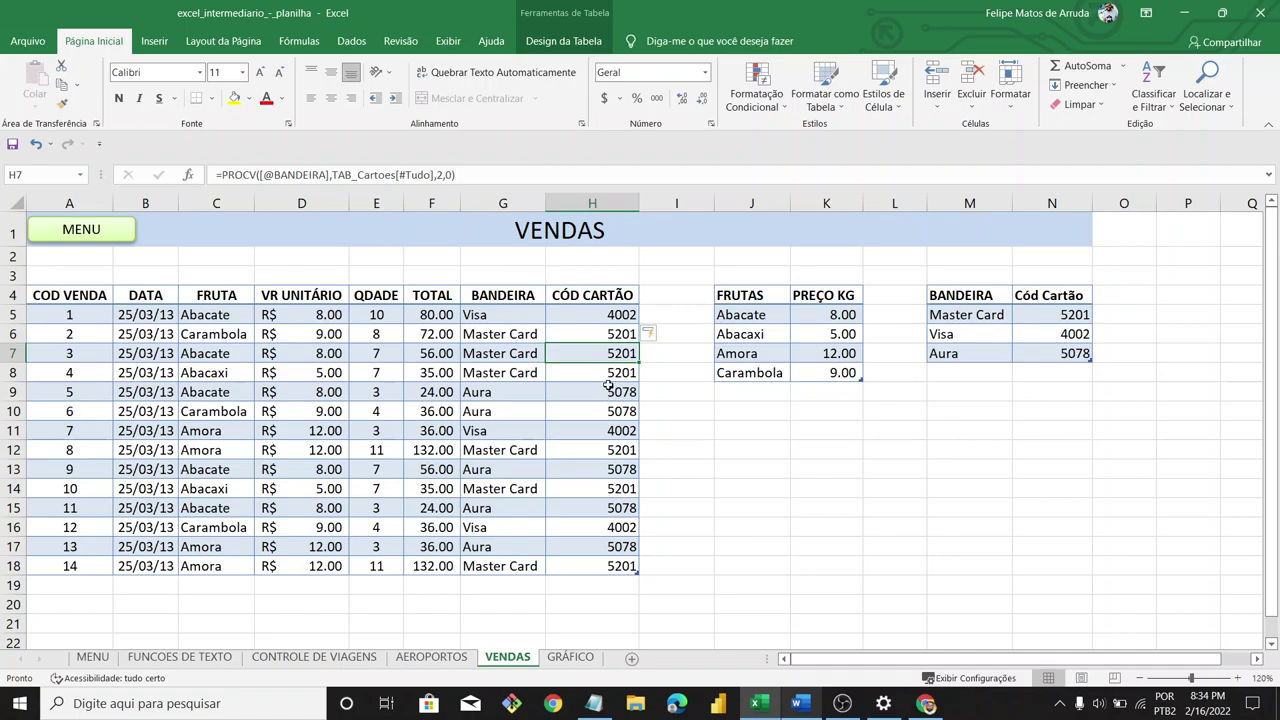
{"action": "left_click", "coordinate": [522, 356]}
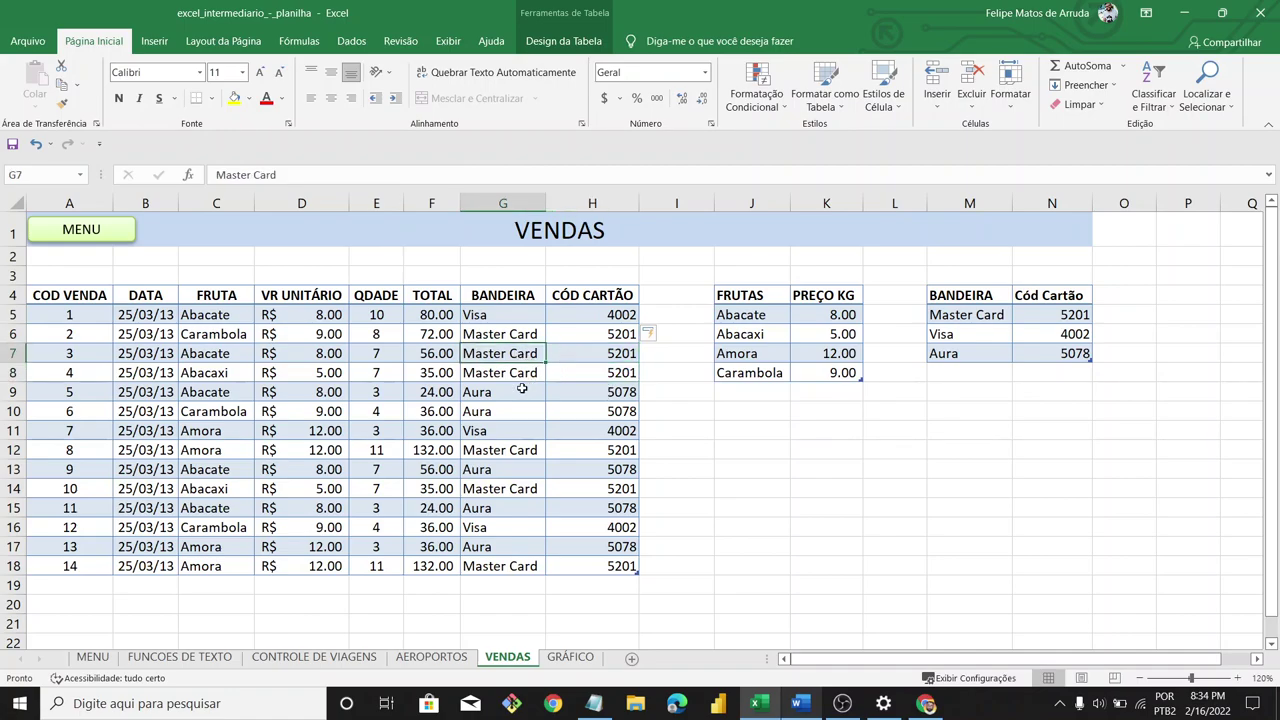
{"action": "left_click", "coordinate": [506, 428]}
{"action": "left_click", "coordinate": [512, 488]}
{"action": "left_click", "coordinate": [596, 527]}
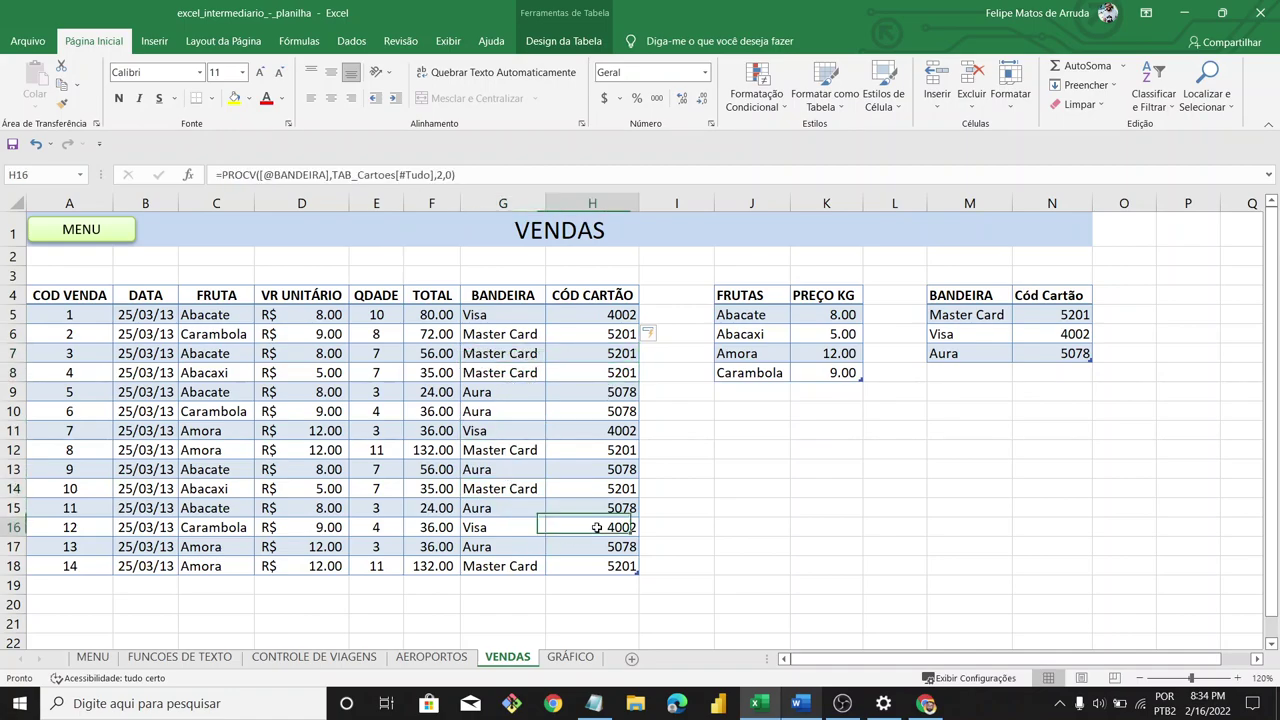
{"action": "left_click", "coordinate": [596, 318]}
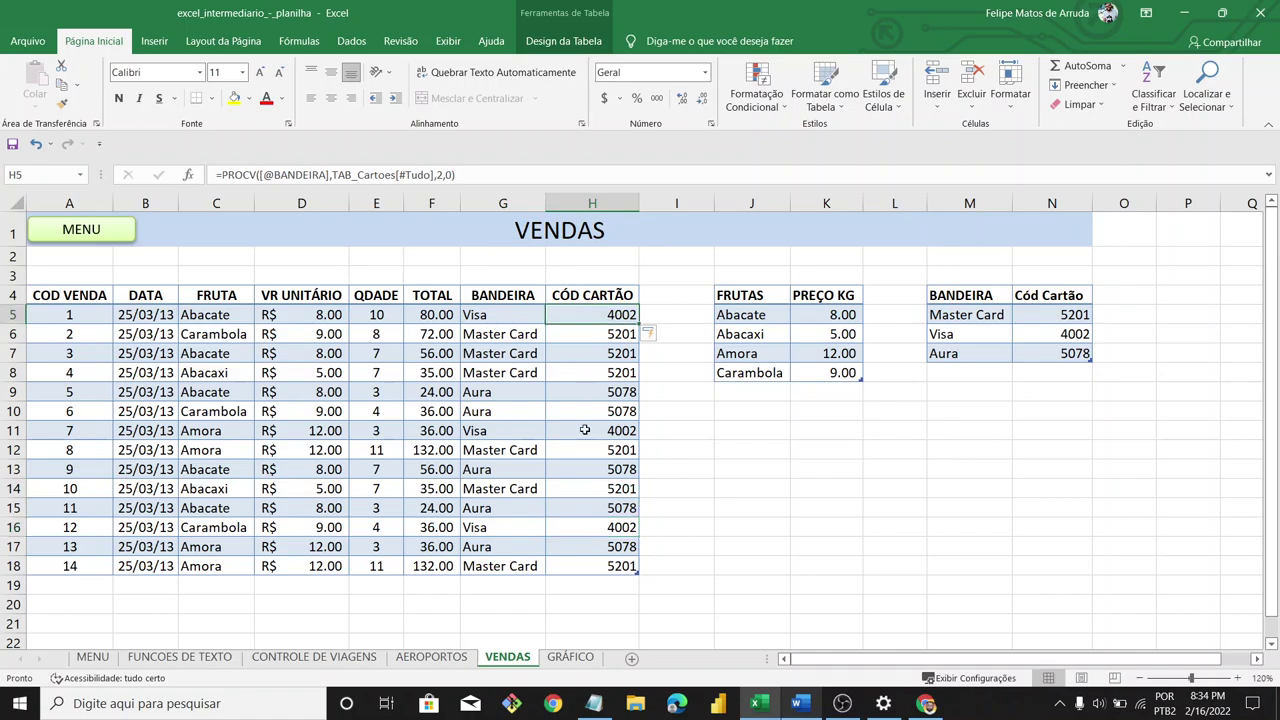
{"action": "left_click", "coordinate": [797, 703]}
{"action": "scroll", "coordinate": [862, 364], "scroll_direction": "down", "scroll_amount": 3}
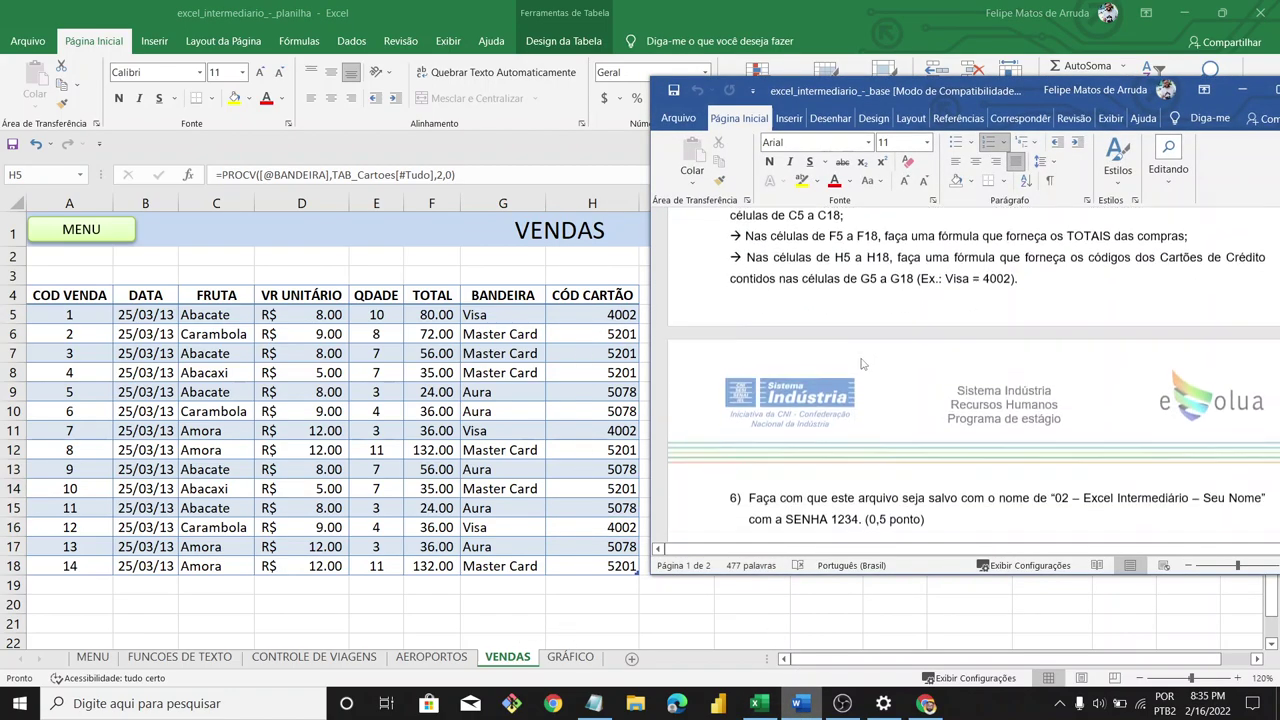
- Move the Word instructions window left and scroll it toward item 6
{"action": "scroll", "coordinate": [862, 364], "scroll_direction": "down", "scroll_amount": 3}
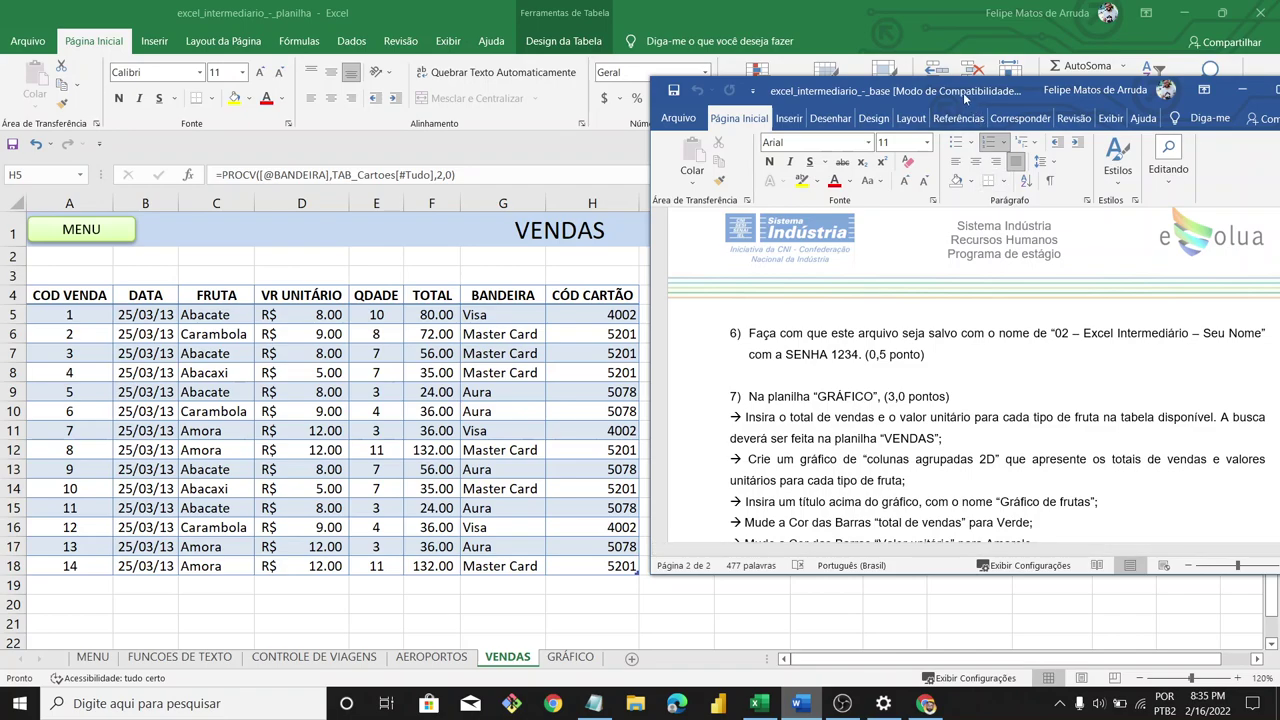
{"action": "left_click_drag", "start_coordinate": [965, 97], "coordinate": [766, 84]}
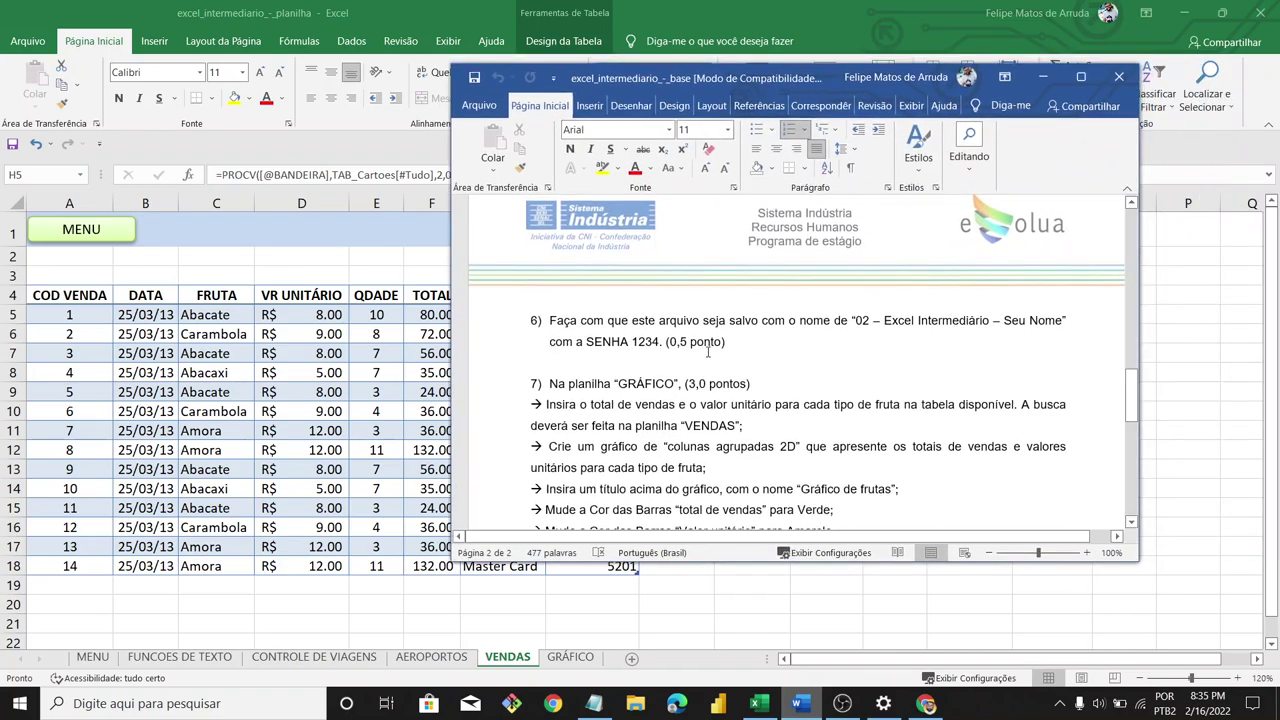
{"action": "scroll", "coordinate": [708, 350], "scroll_direction": "down", "scroll_amount": 1}
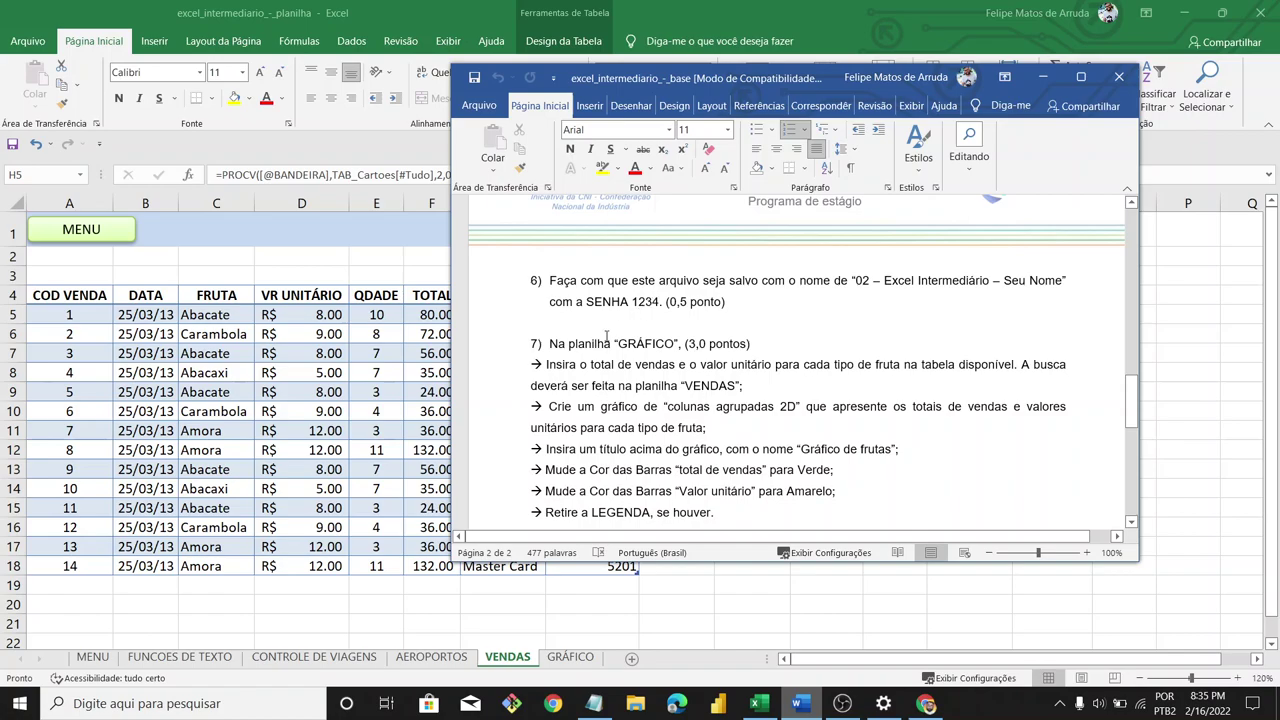
{"action": "scroll", "coordinate": [665, 303], "scroll_direction": "up", "scroll_amount": 1}
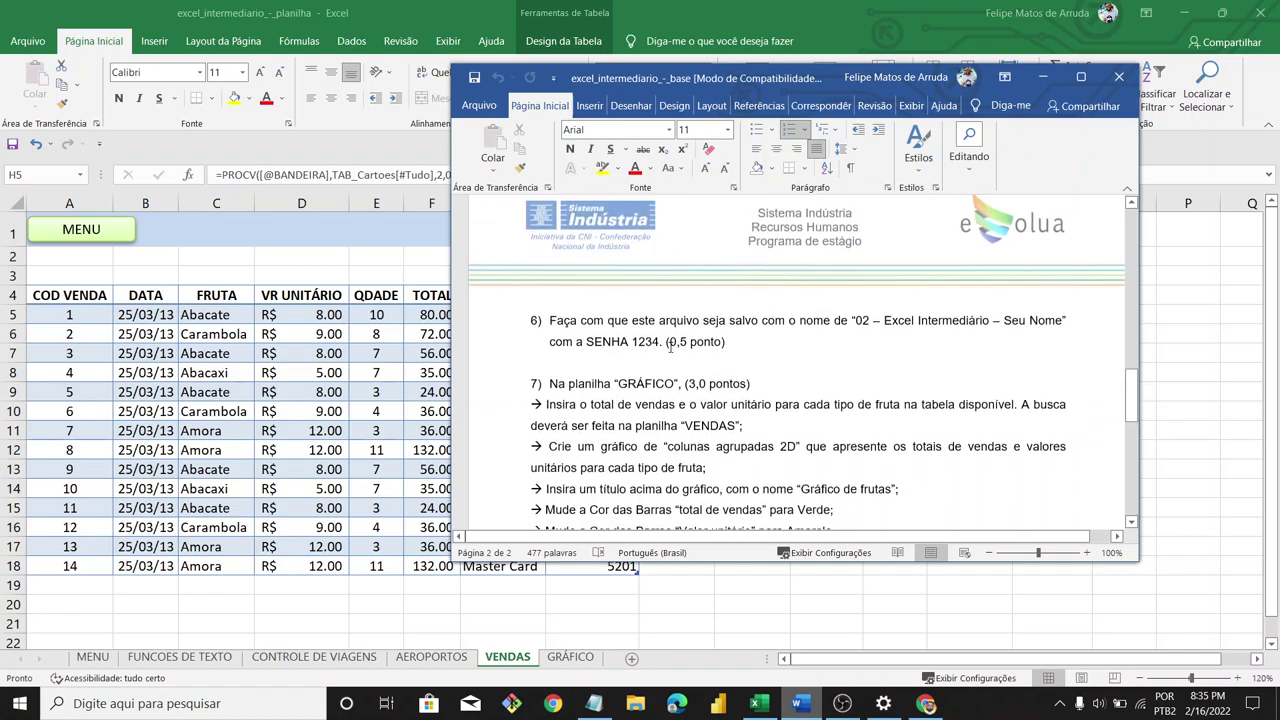
{"action": "left_click", "coordinate": [842, 703]}
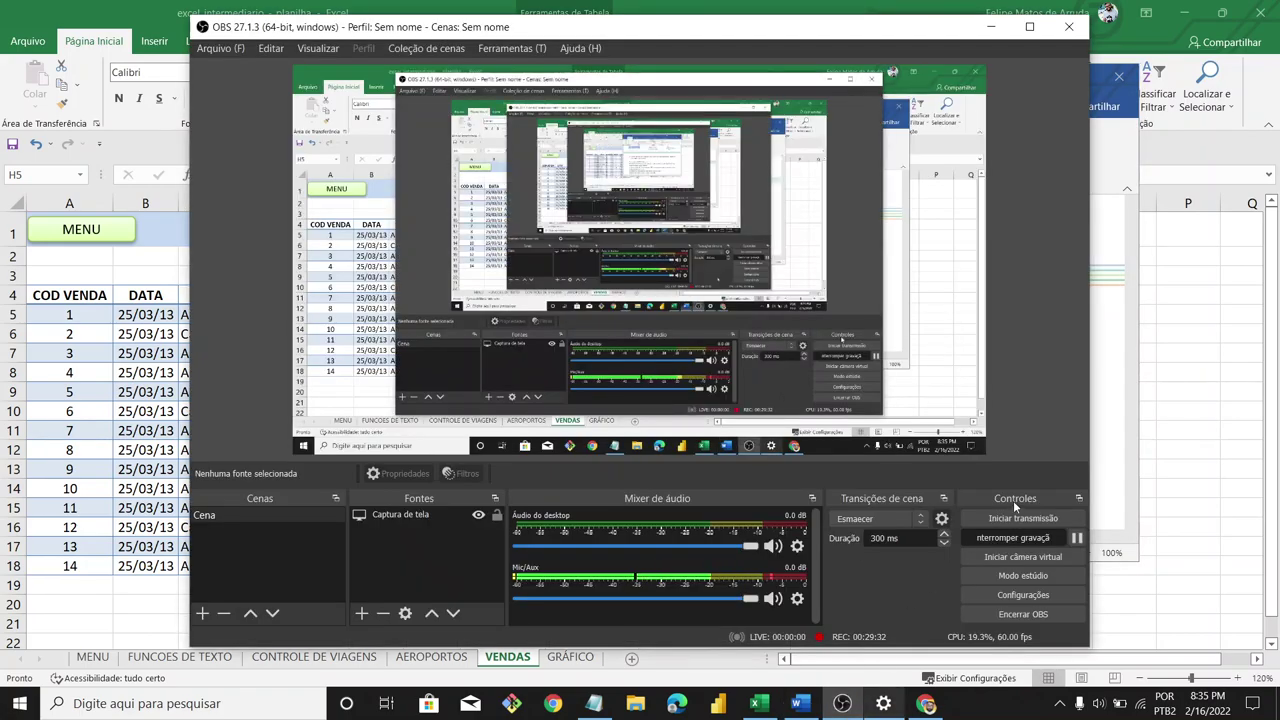
{"action": "left_click", "coordinate": [1153, 447]}
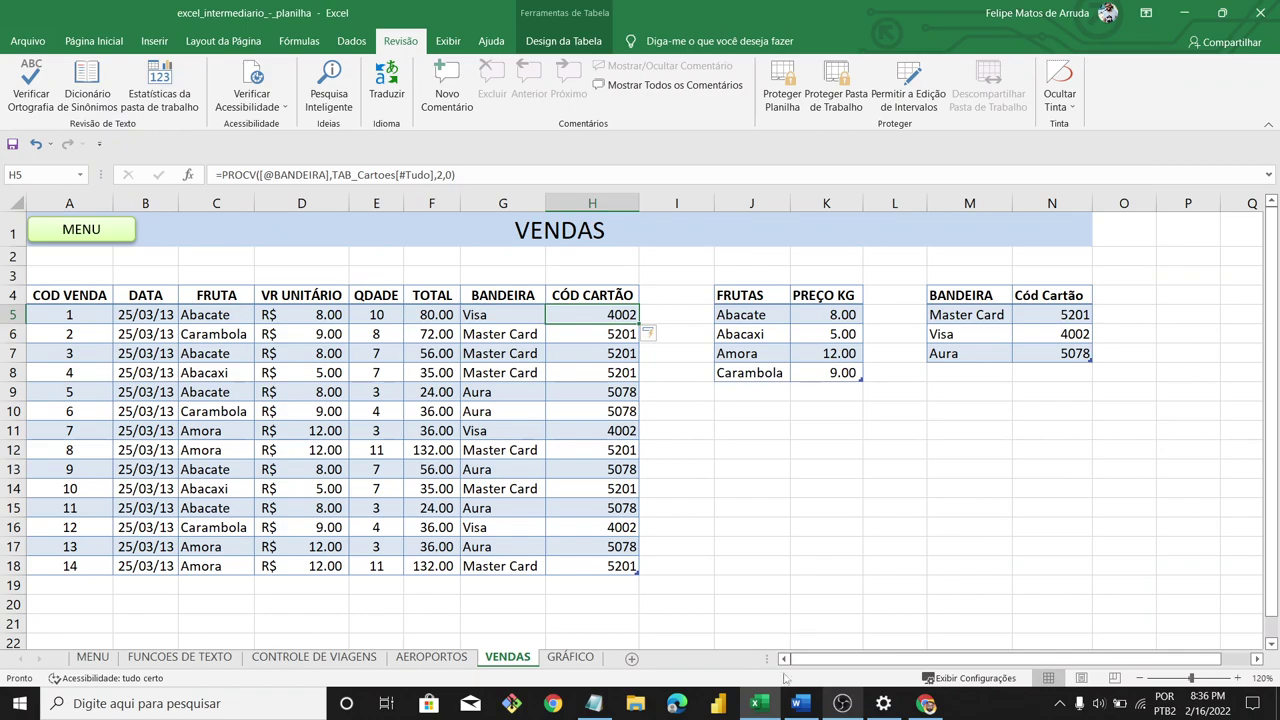
{"action": "left_click", "coordinate": [797, 703]}
- Copy the file name '02 – Excel Intermediário – Seu Nome' from item 6 and return to Excel
{"action": "scroll", "coordinate": [820, 391], "scroll_direction": "down", "scroll_amount": 1}
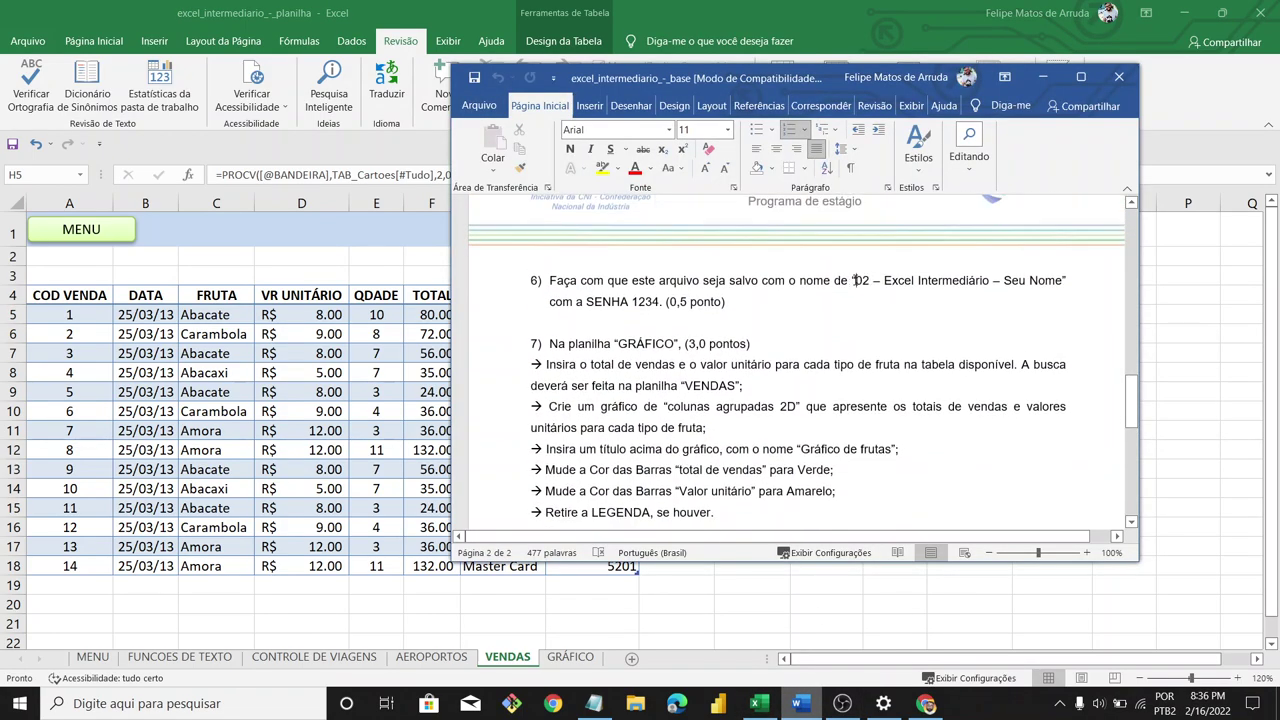
{"action": "left_click_drag", "start_coordinate": [853, 280], "coordinate": [1078, 287]}
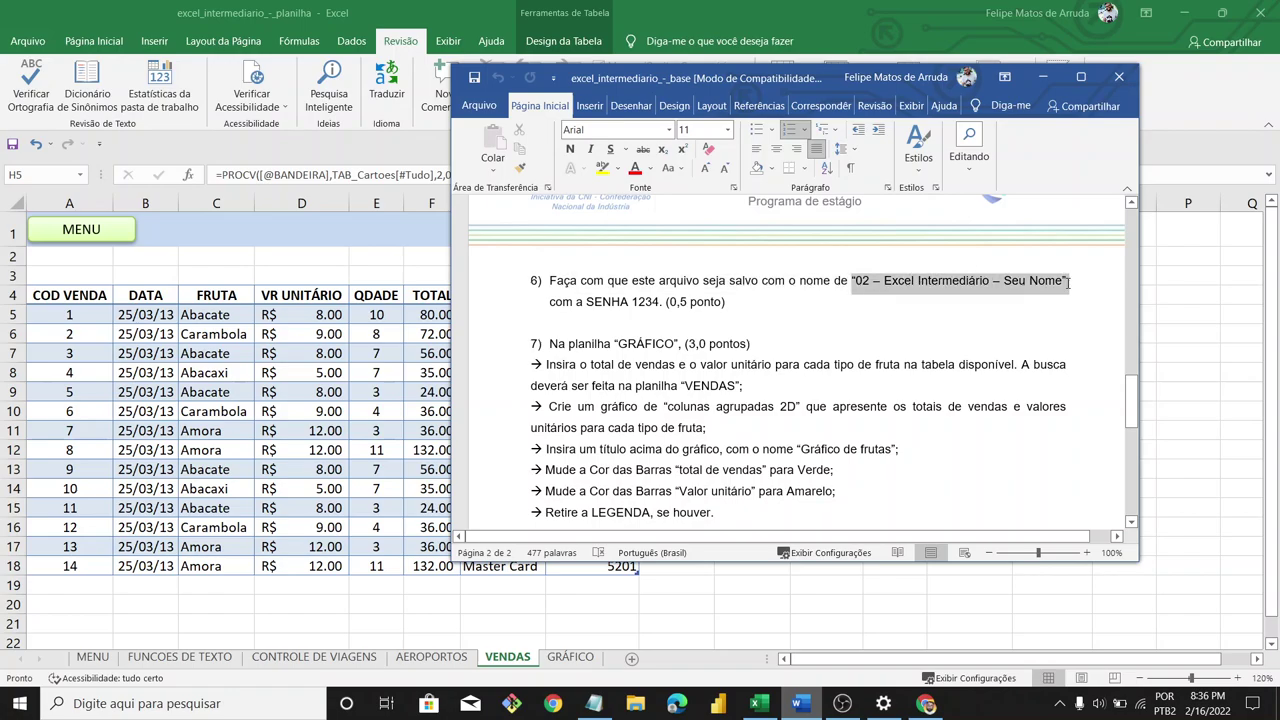
{"action": "key", "text": "ctrl+c"}
{"action": "key", "text": "alt+Tab"}
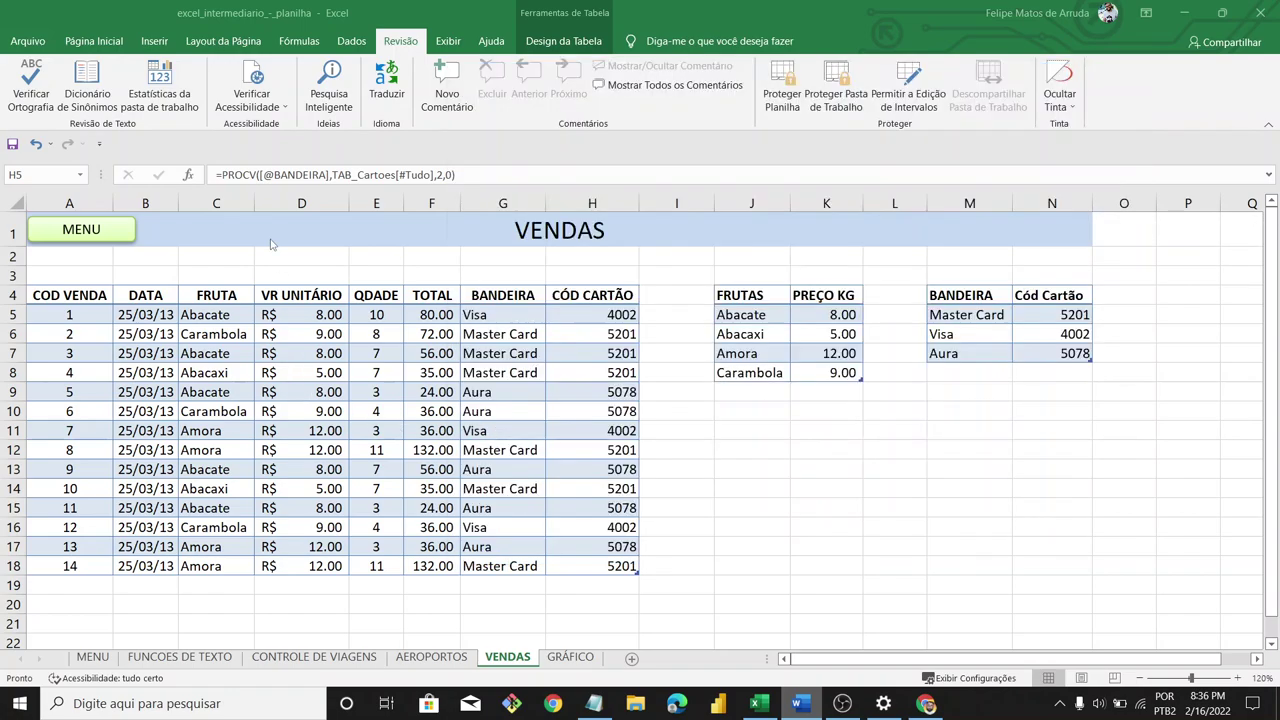
- Save the workbook via Arquivo > Salvar
{"action": "left_click", "coordinate": [28, 41]}
{"action": "left_click", "coordinate": [24, 47]}
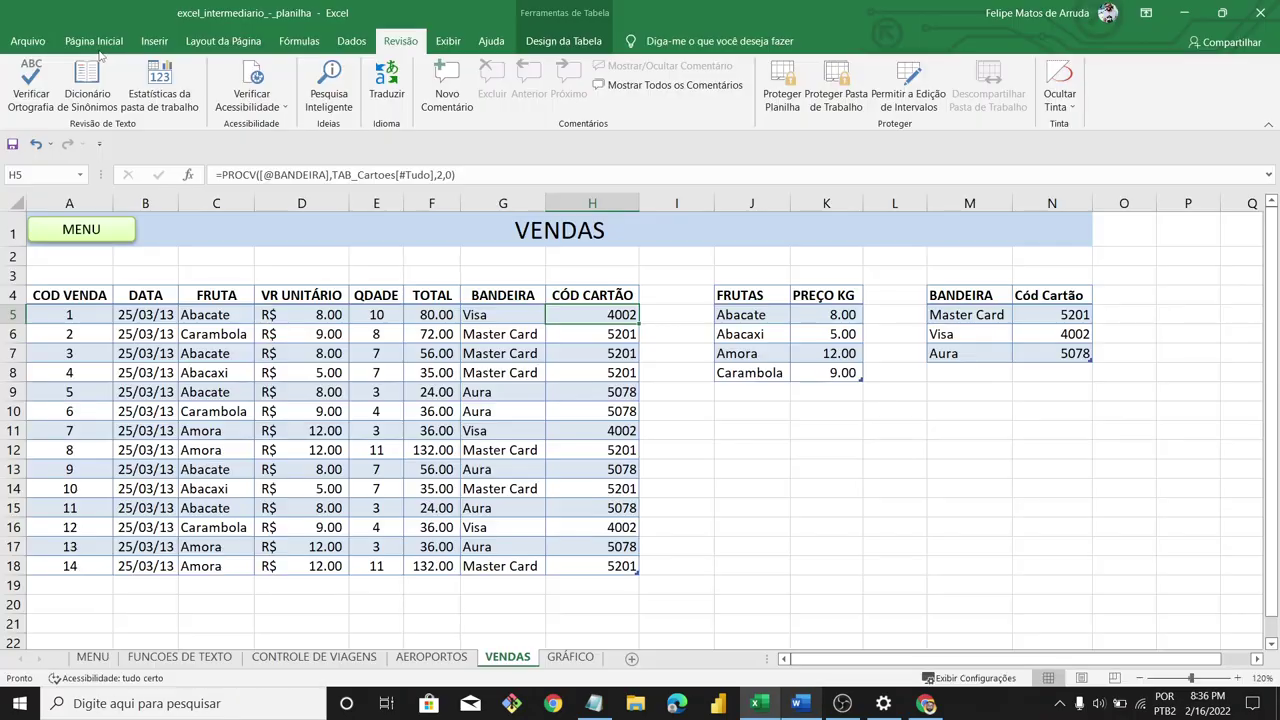
{"action": "left_click", "coordinate": [94, 42]}
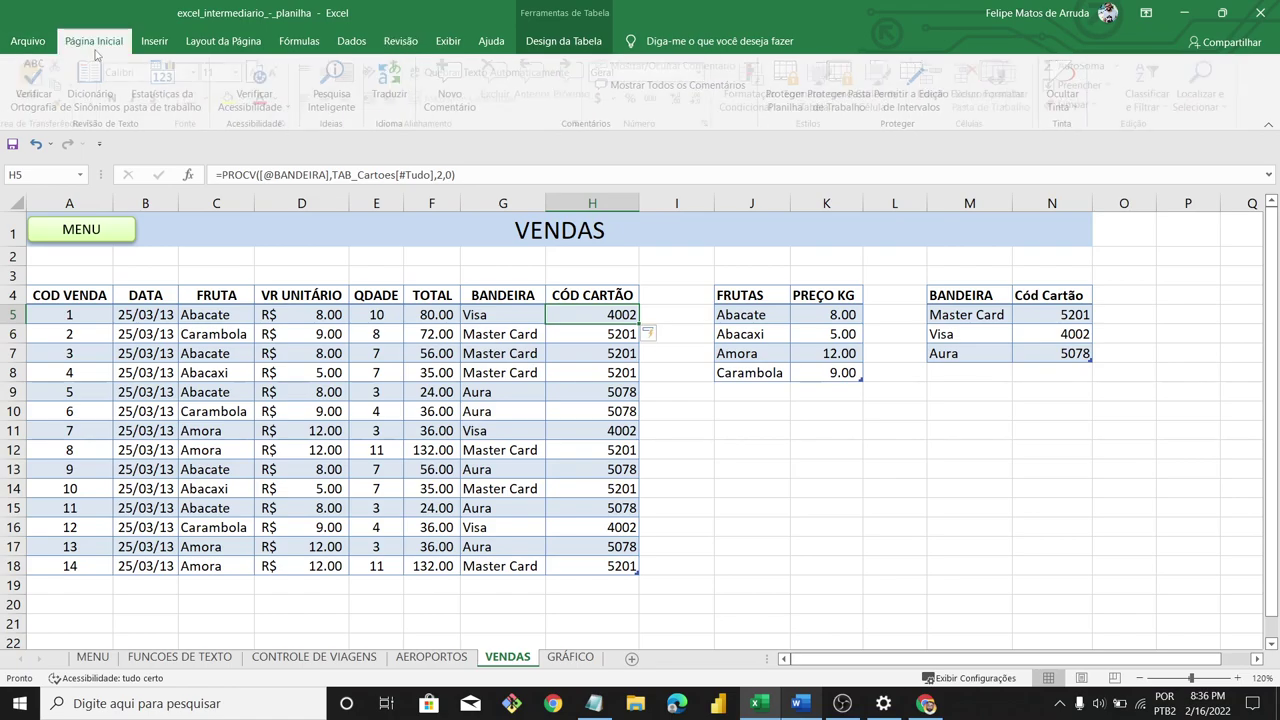
{"action": "left_click", "coordinate": [30, 42]}
{"action": "left_click", "coordinate": [52, 233]}
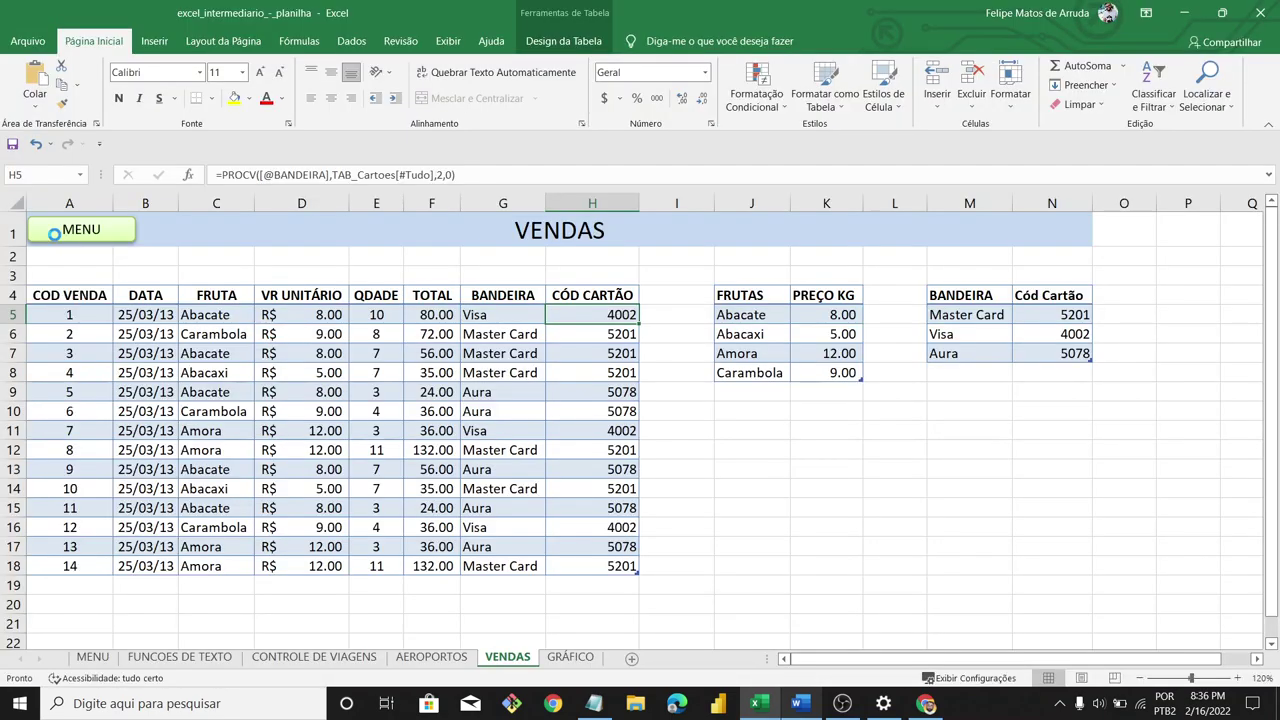
- Open Salvar como and browse to the Documents folder
{"action": "left_click", "coordinate": [28, 41]}
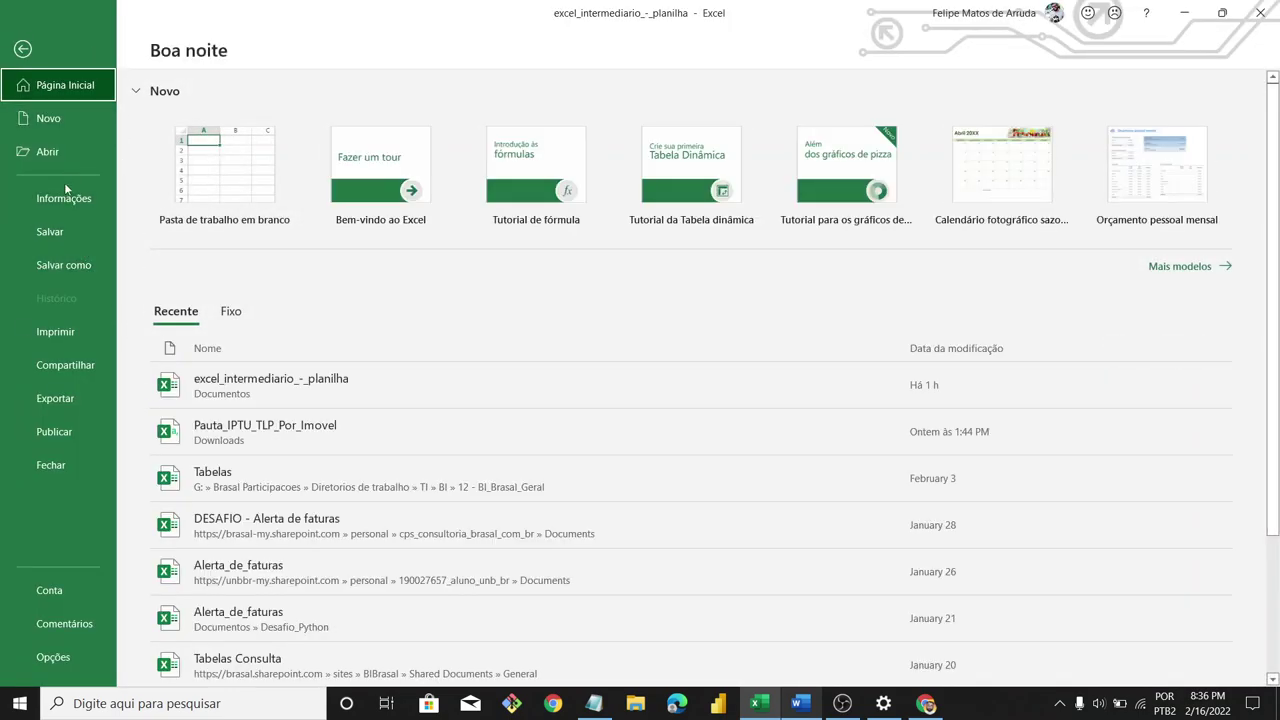
{"action": "left_click", "coordinate": [98, 266]}
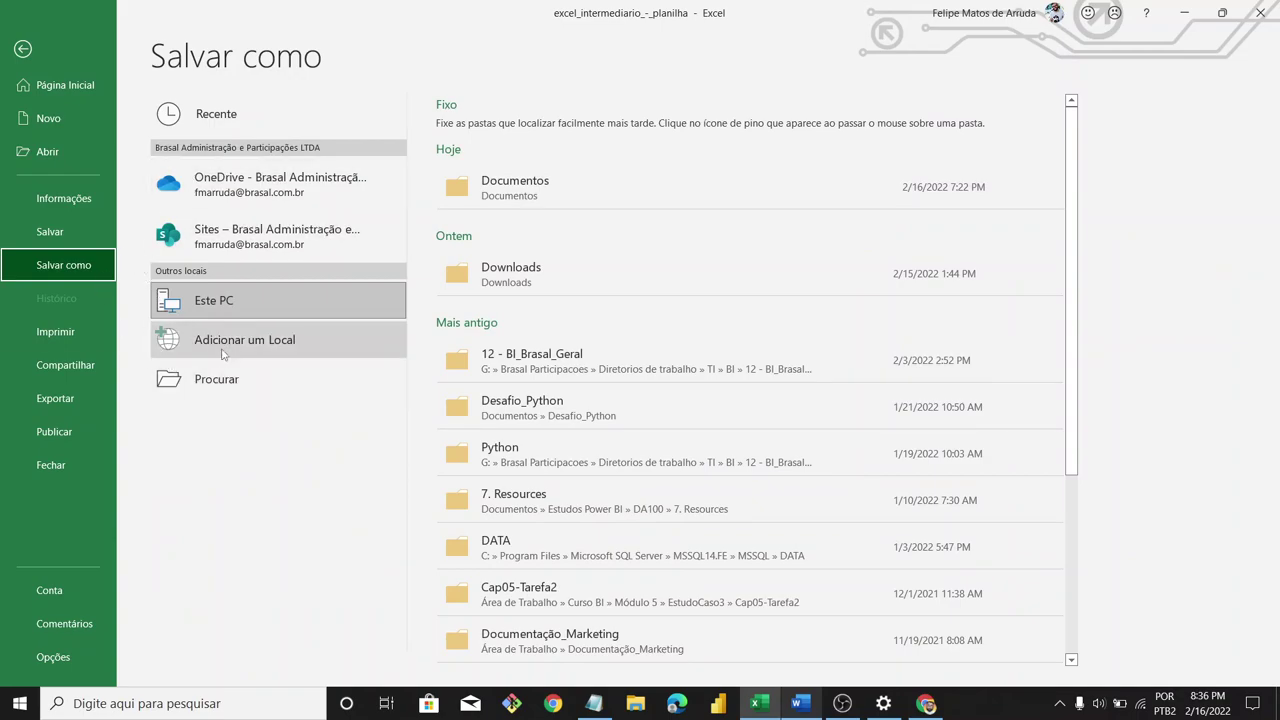
{"action": "left_click", "coordinate": [211, 382]}
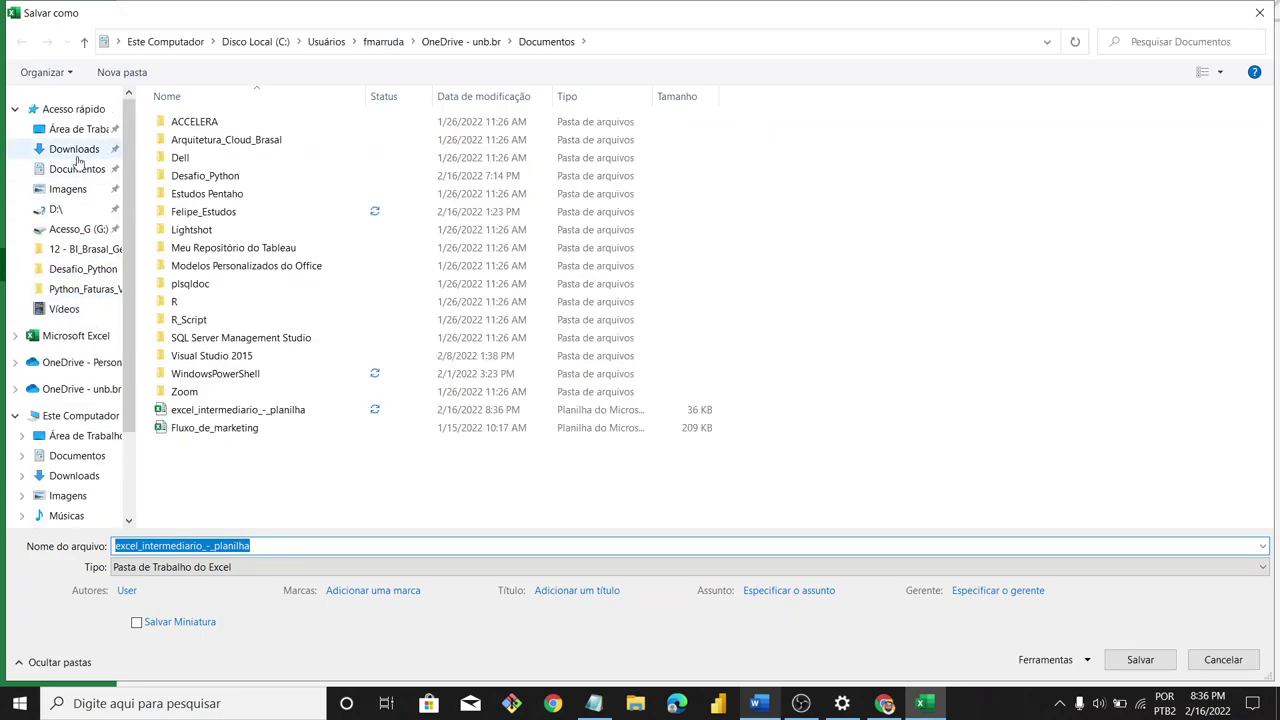
- Create a new folder named Exercícios_Excel on the Desktop and open it
{"action": "left_click", "coordinate": [80, 130]}
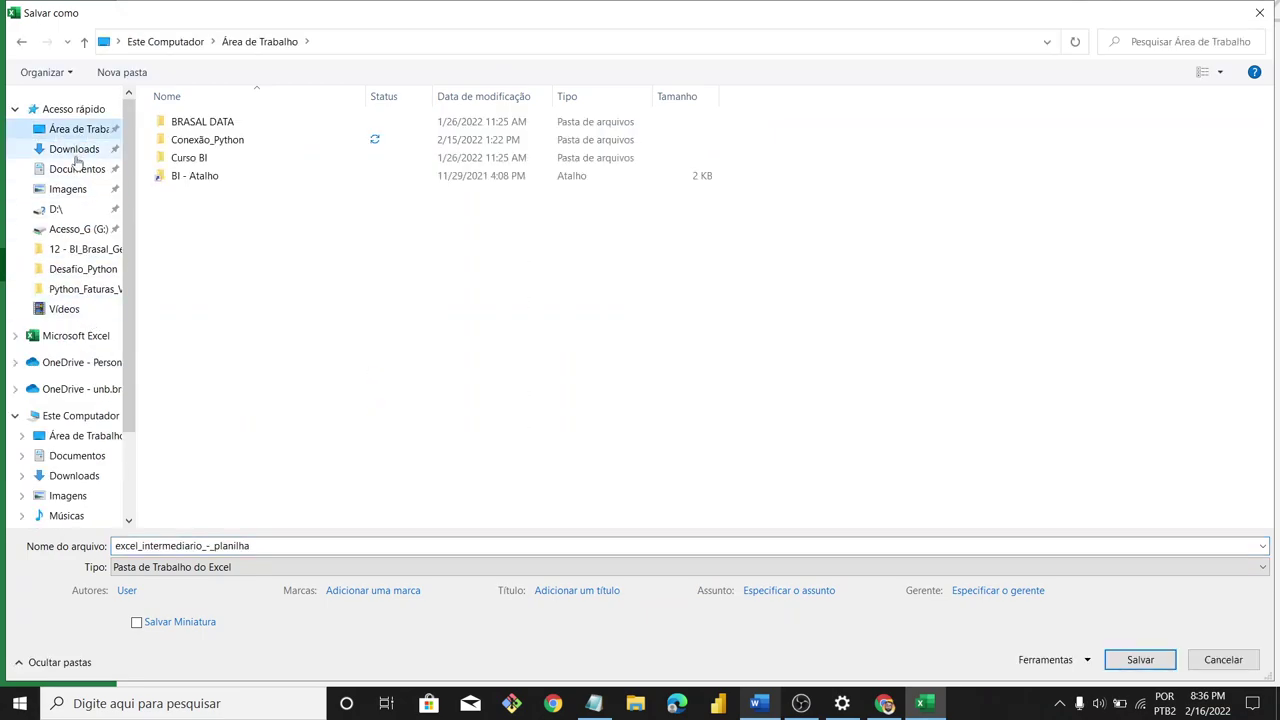
{"action": "right_click", "coordinate": [258, 270]}
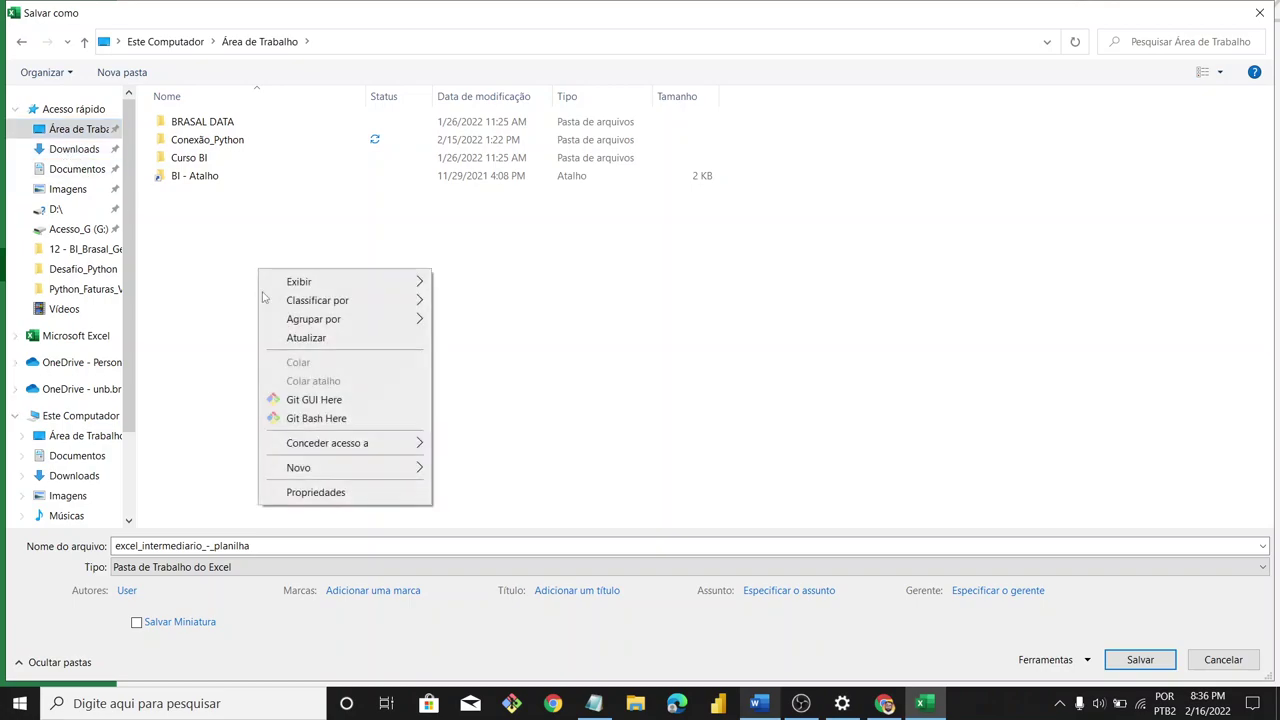
{"action": "mouse_move", "coordinate": [408, 470]}
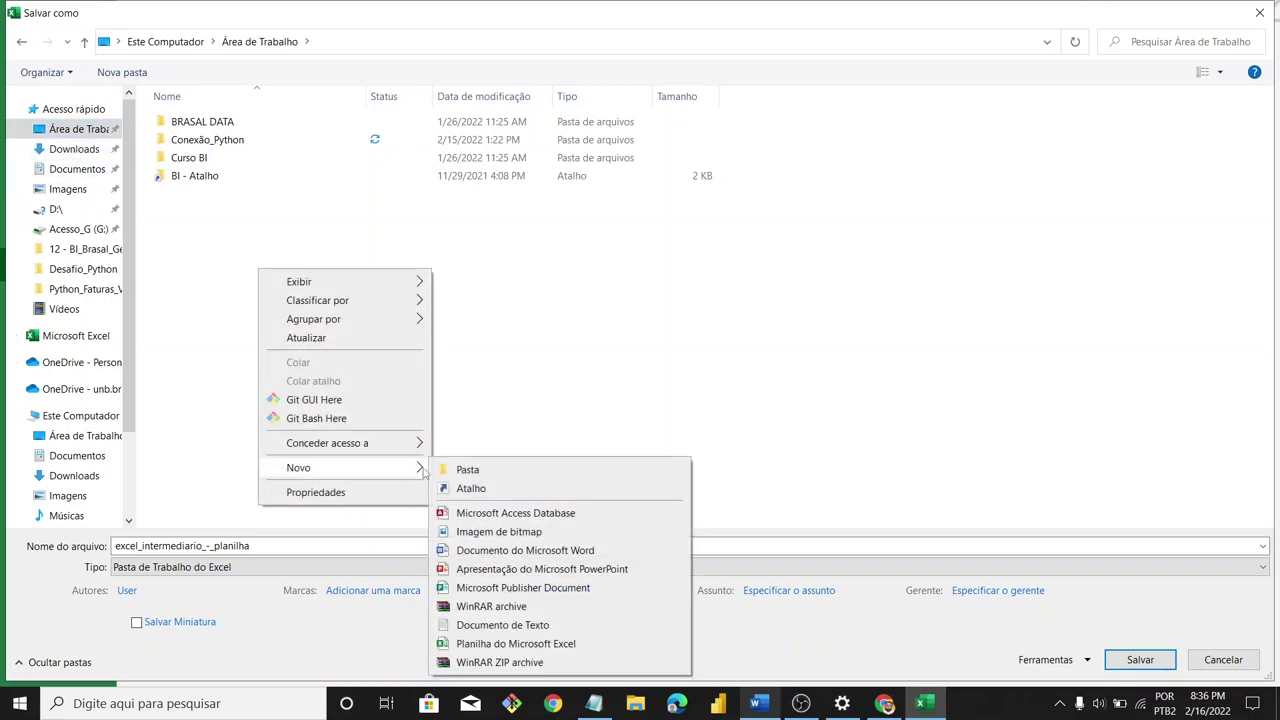
{"action": "left_click", "coordinate": [448, 468]}
{"action": "type", "text": "Ex"}
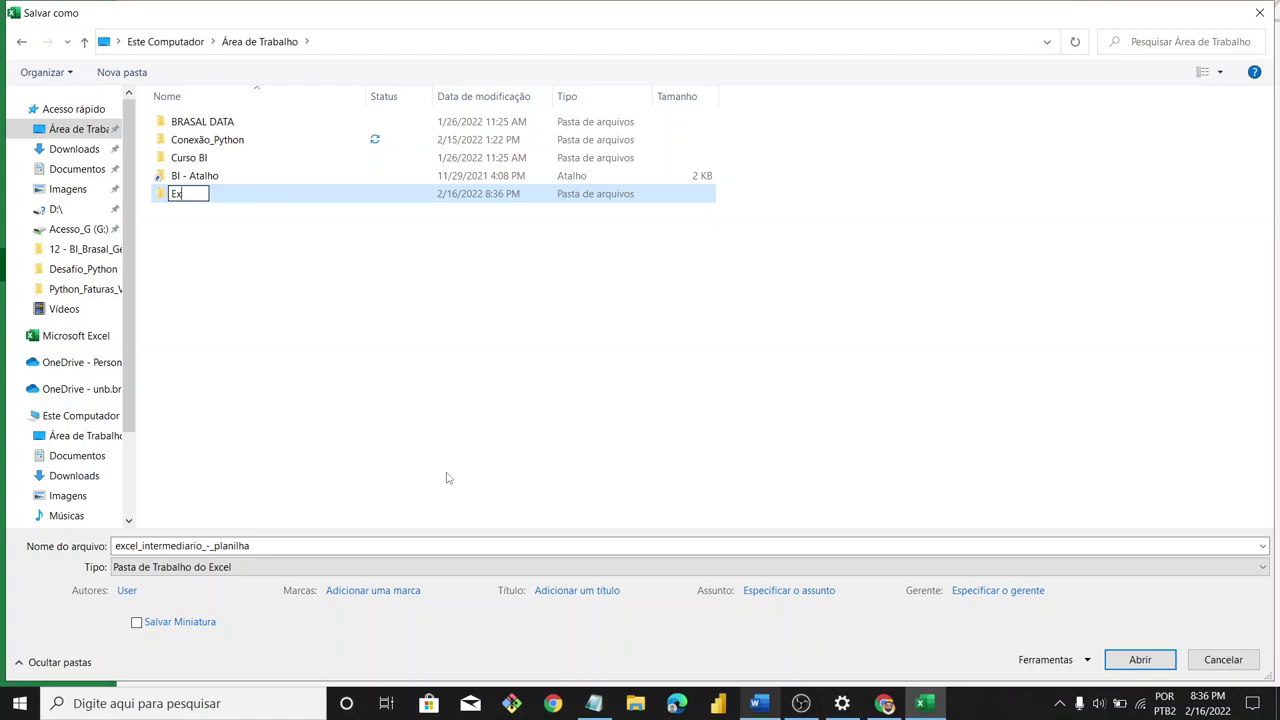
{"action": "type", "text": "ercício"}
{"action": "type", "text": "s_Excel"}
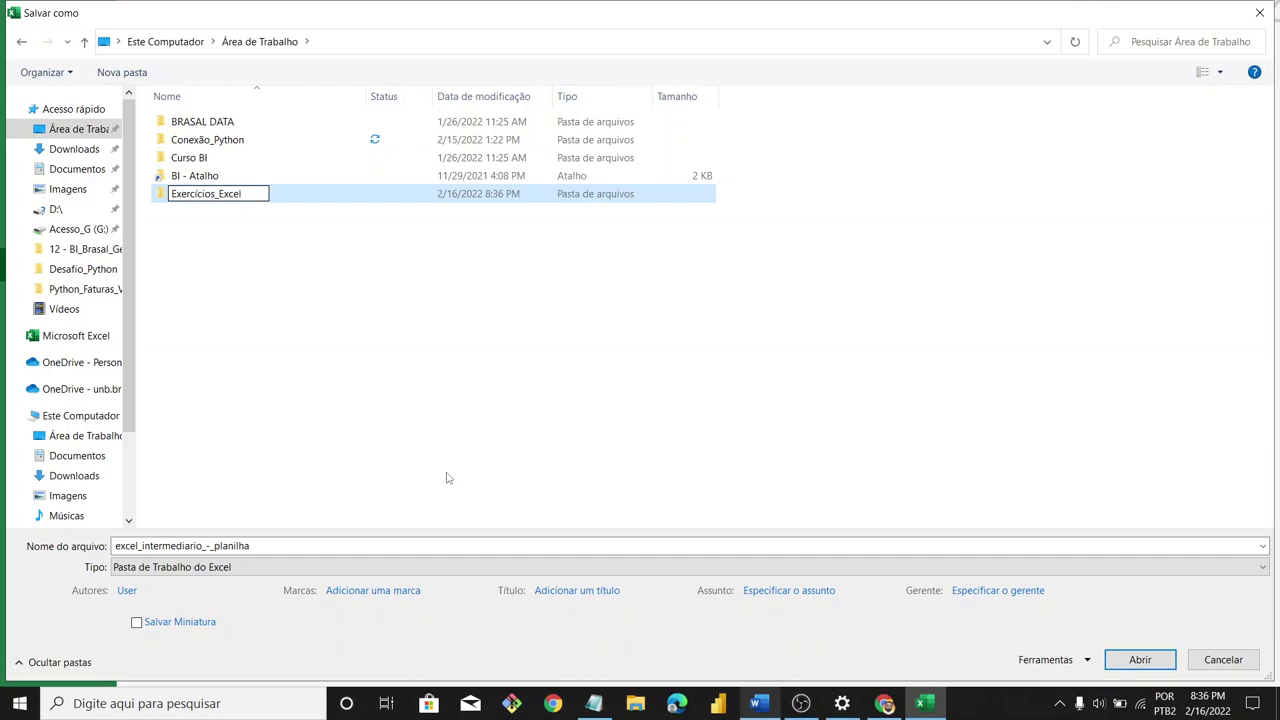
{"action": "key", "text": "Return"}
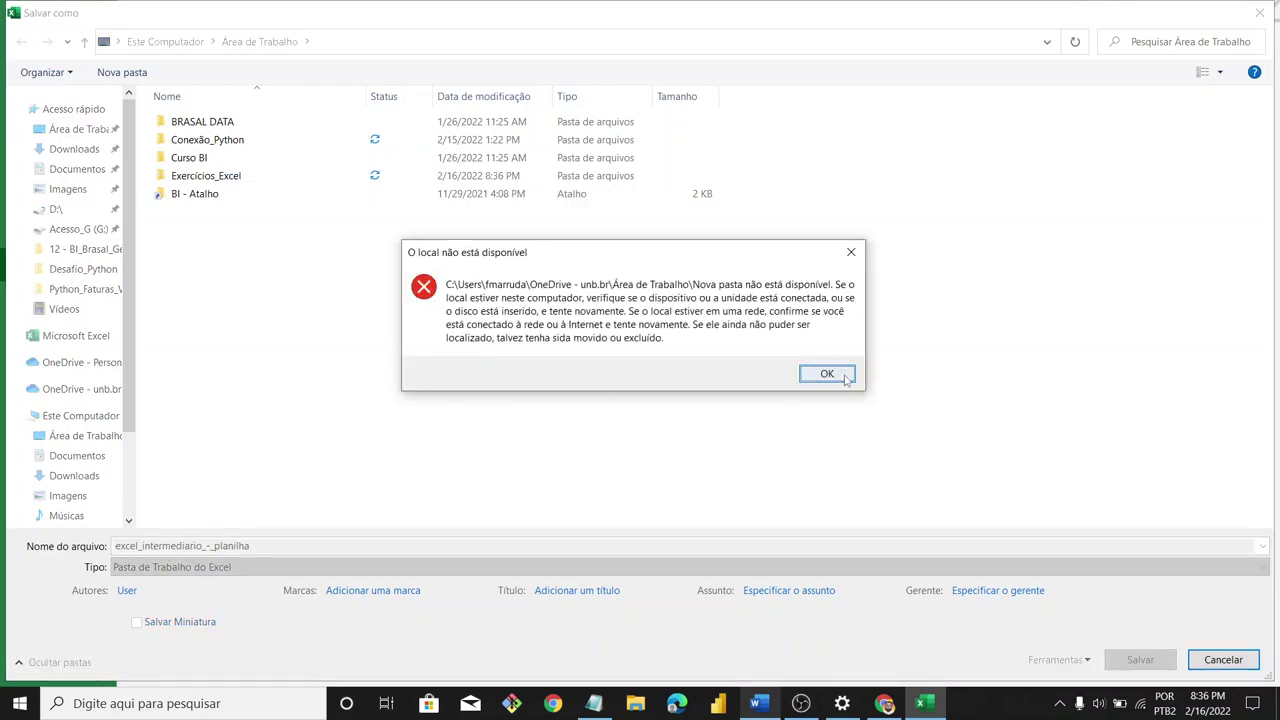
{"action": "left_click", "coordinate": [845, 377]}
{"action": "double_click", "coordinate": [220, 180]}
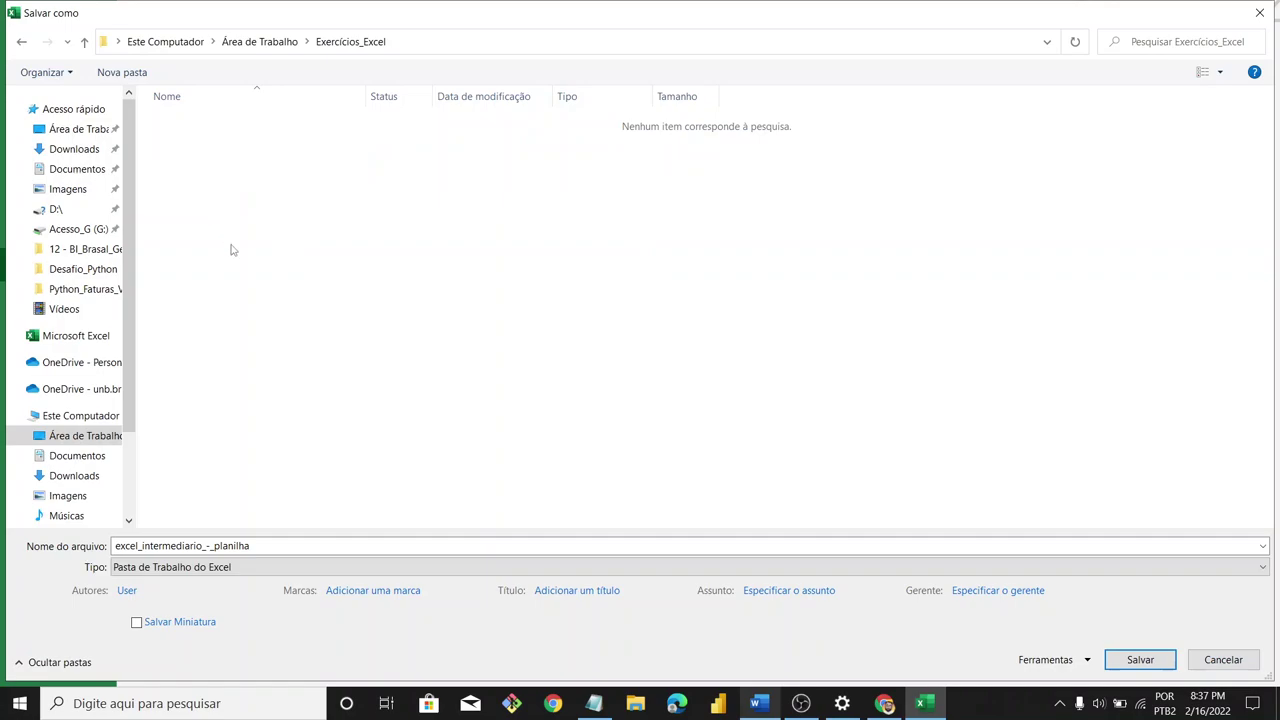
- Paste '02 – Excel Intermediário – Seu Nome' as file name, replacing Seu Nome with the student's name
{"action": "triple_click", "coordinate": [295, 543]}
{"action": "type", "text": "\"02 – Excel Intermediário – Seu Nome\""}
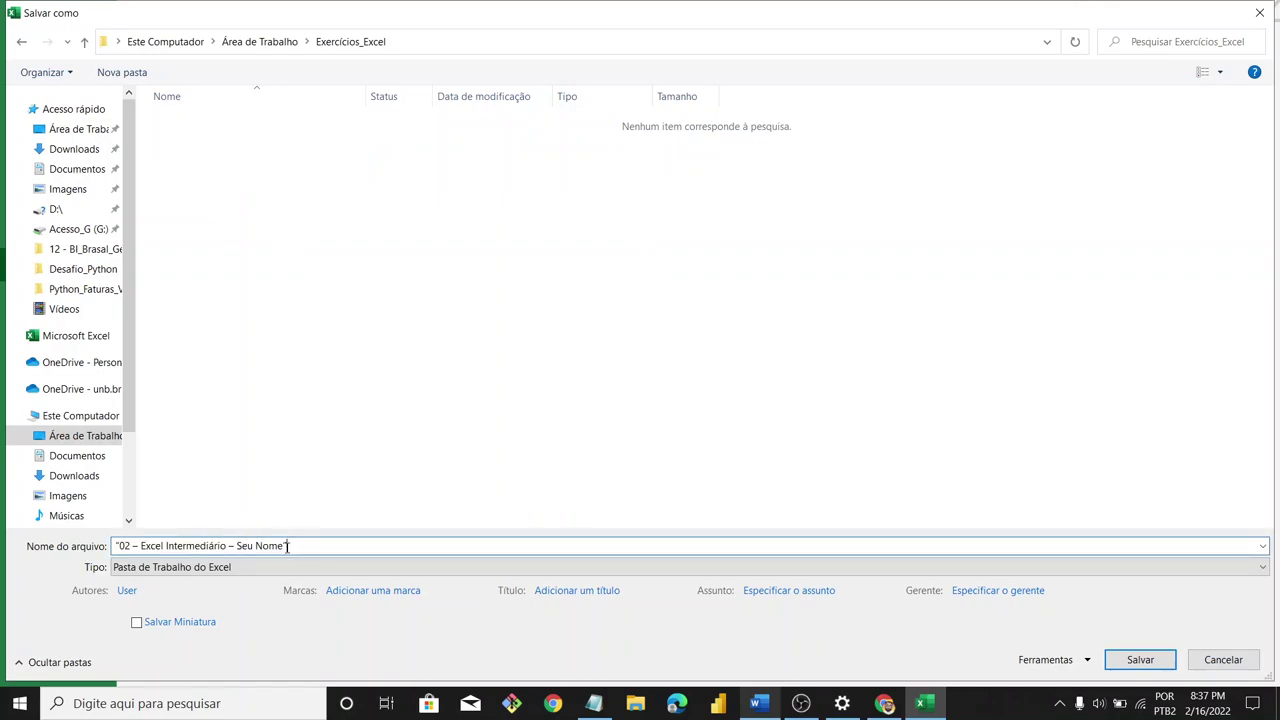
{"action": "left_click_drag", "start_coordinate": [285, 545], "coordinate": [241, 546]}
- Save the workbook into the Exercícios_Excel folder and select cell D3
{"action": "left_click", "coordinate": [1145, 660]}
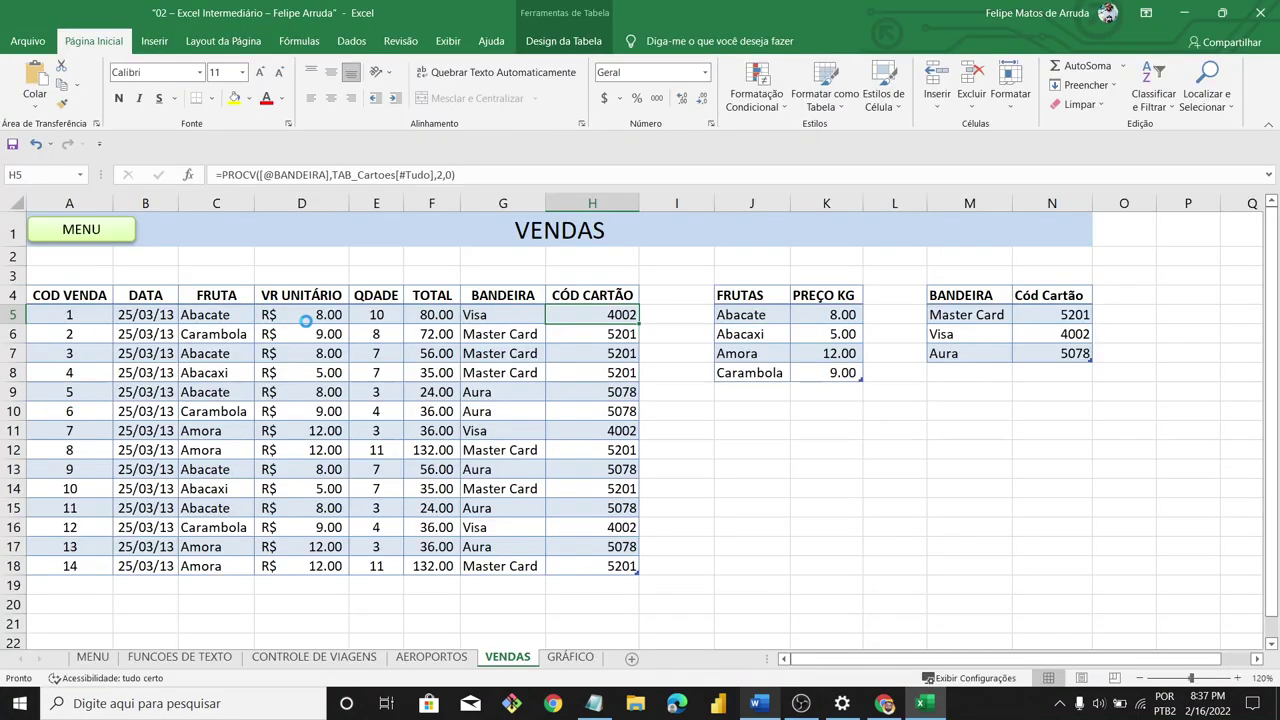
{"action": "left_click", "coordinate": [801, 703]}
{"action": "left_click", "coordinate": [1057, 540]}
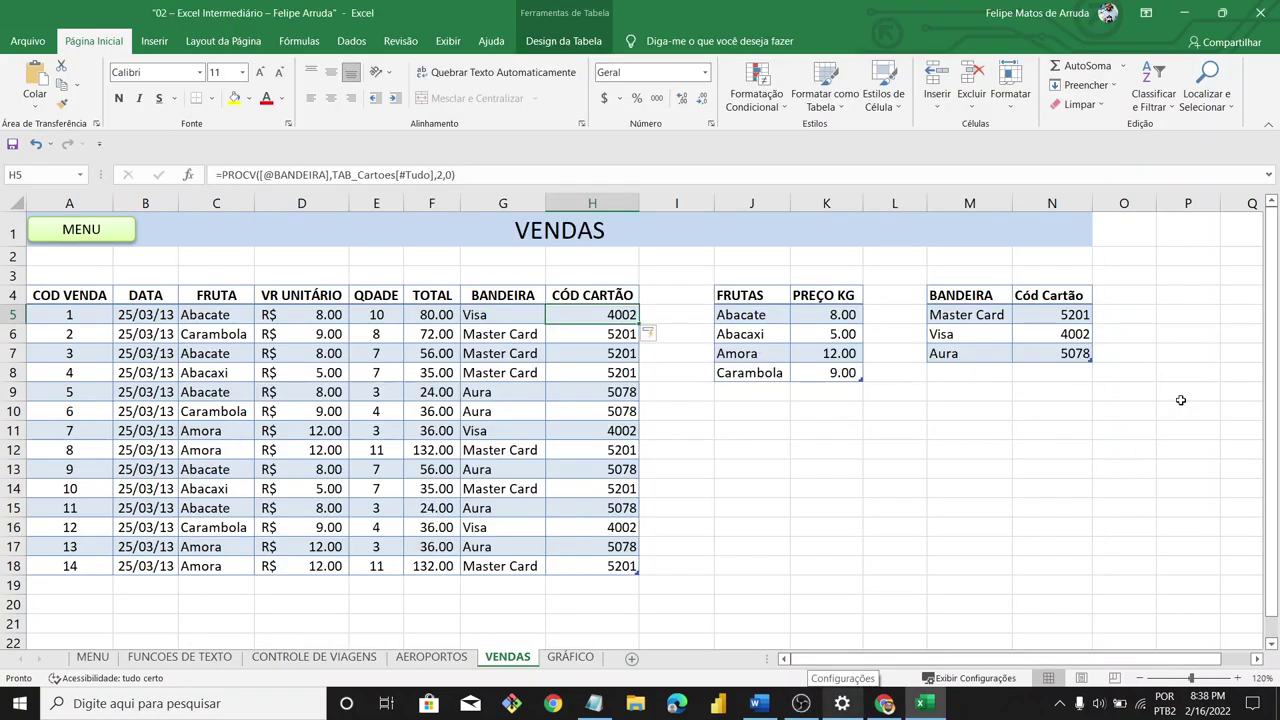
{"action": "left_click", "coordinate": [294, 274]}
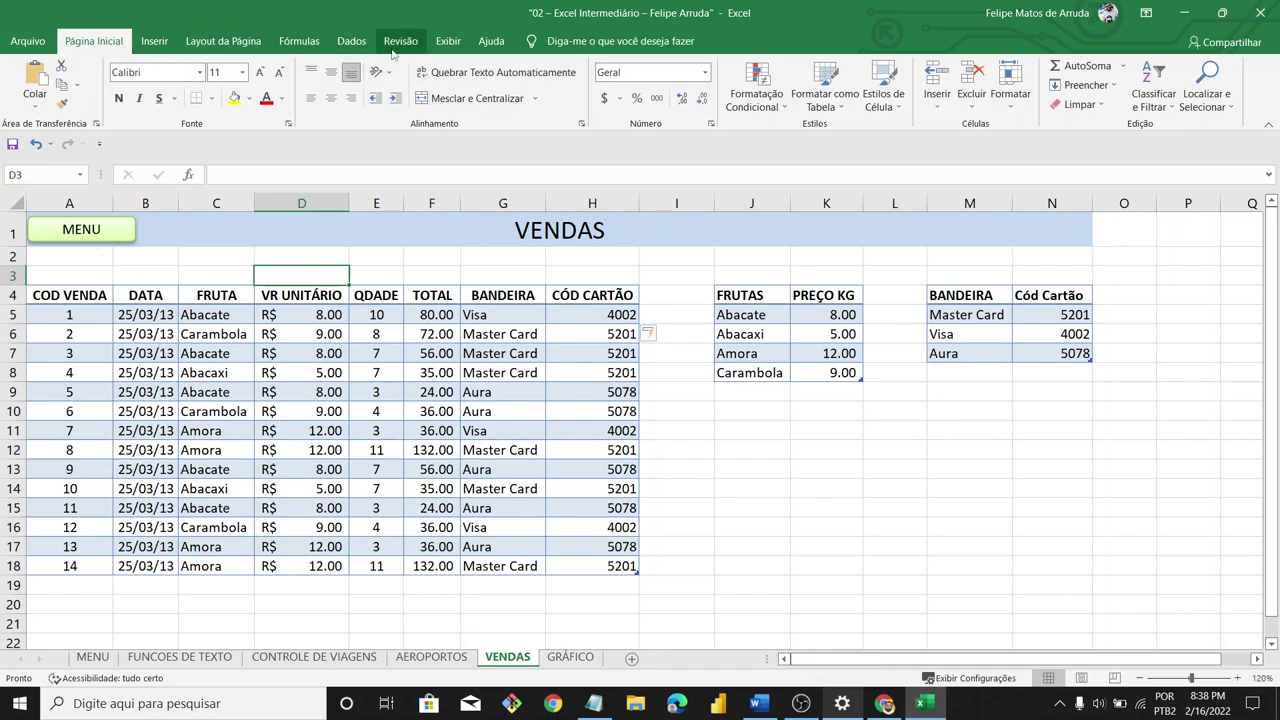
- Look through the Revisão and Dados ribbon tabs and the accessibility options
{"action": "left_click", "coordinate": [403, 47]}
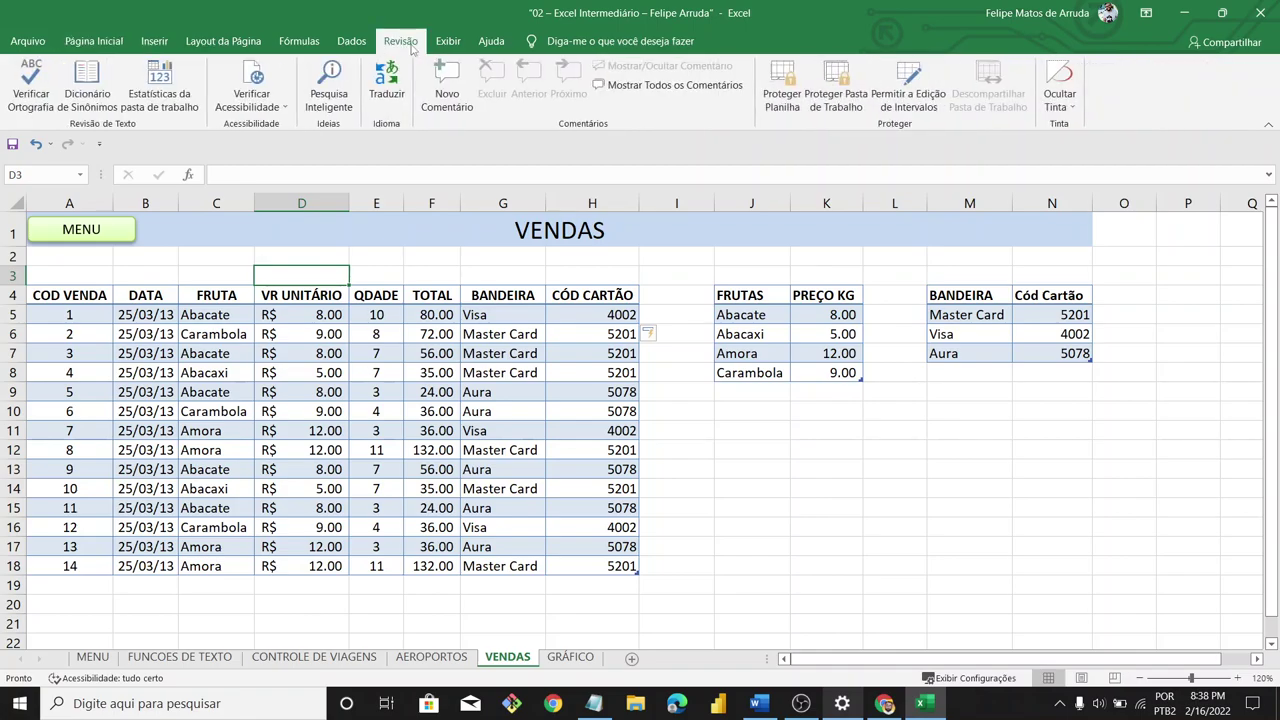
{"action": "left_click", "coordinate": [351, 41]}
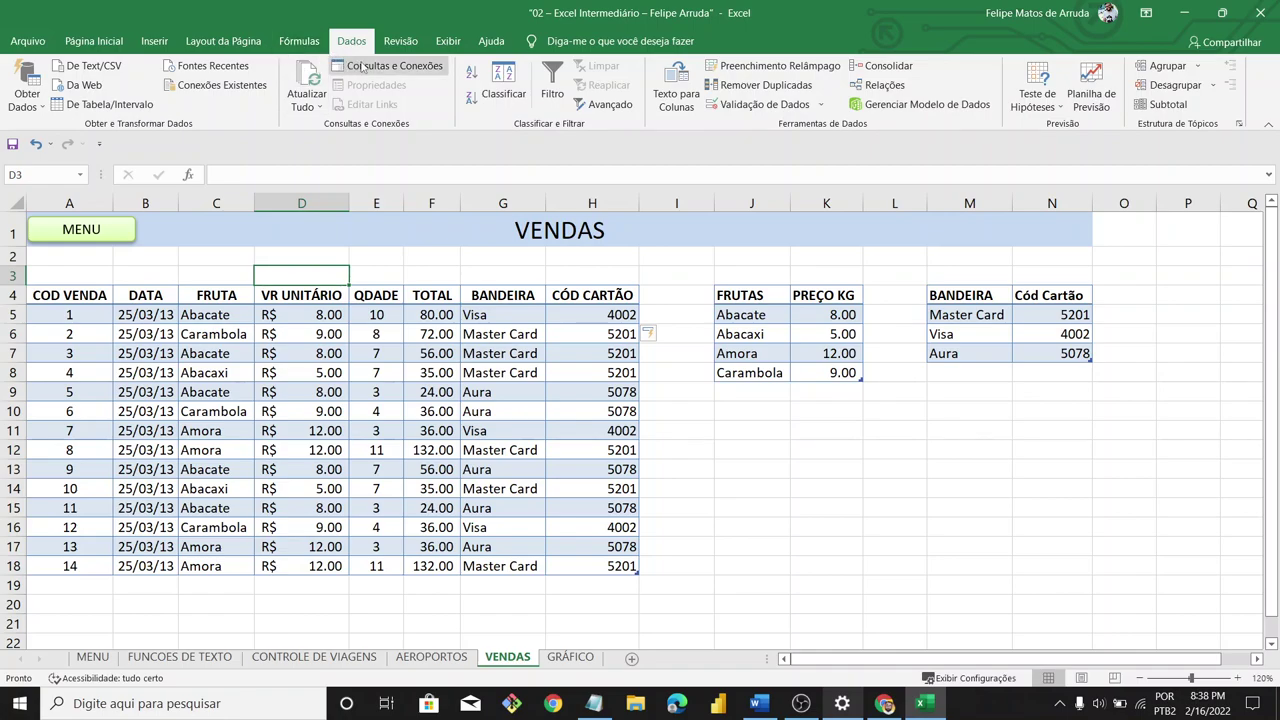
{"action": "left_click", "coordinate": [396, 45]}
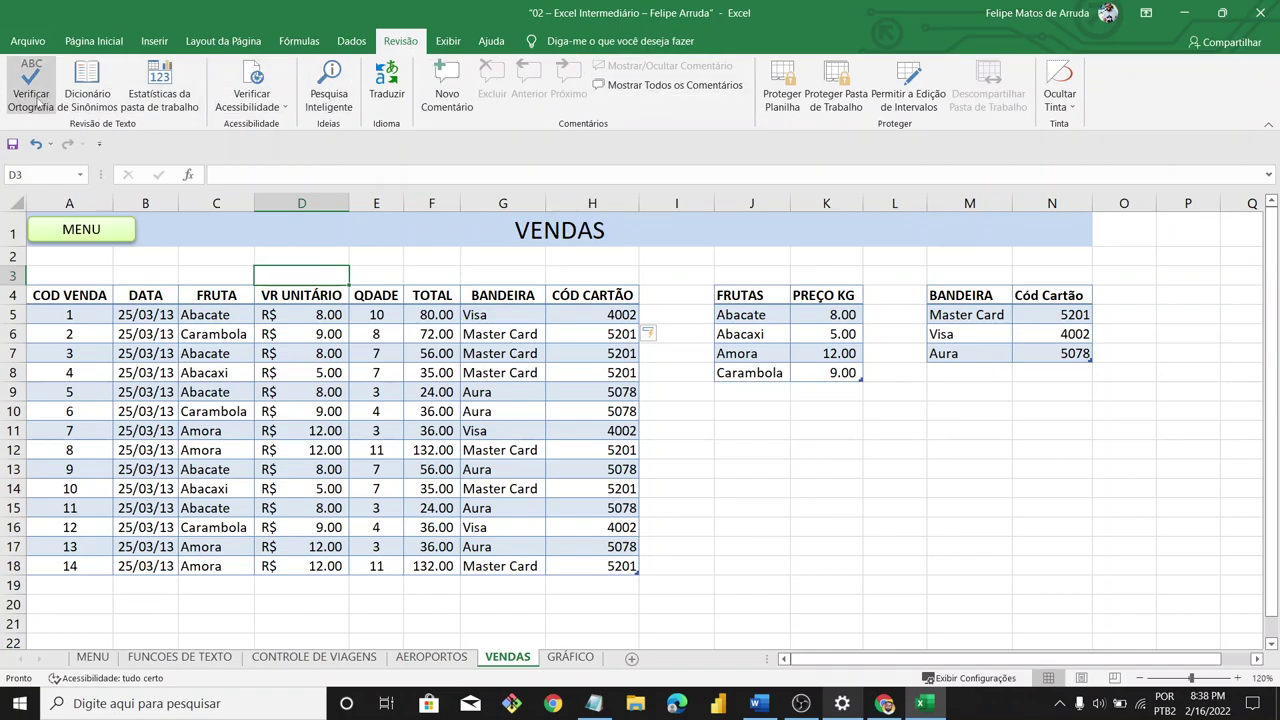
{"action": "left_click", "coordinate": [251, 104]}
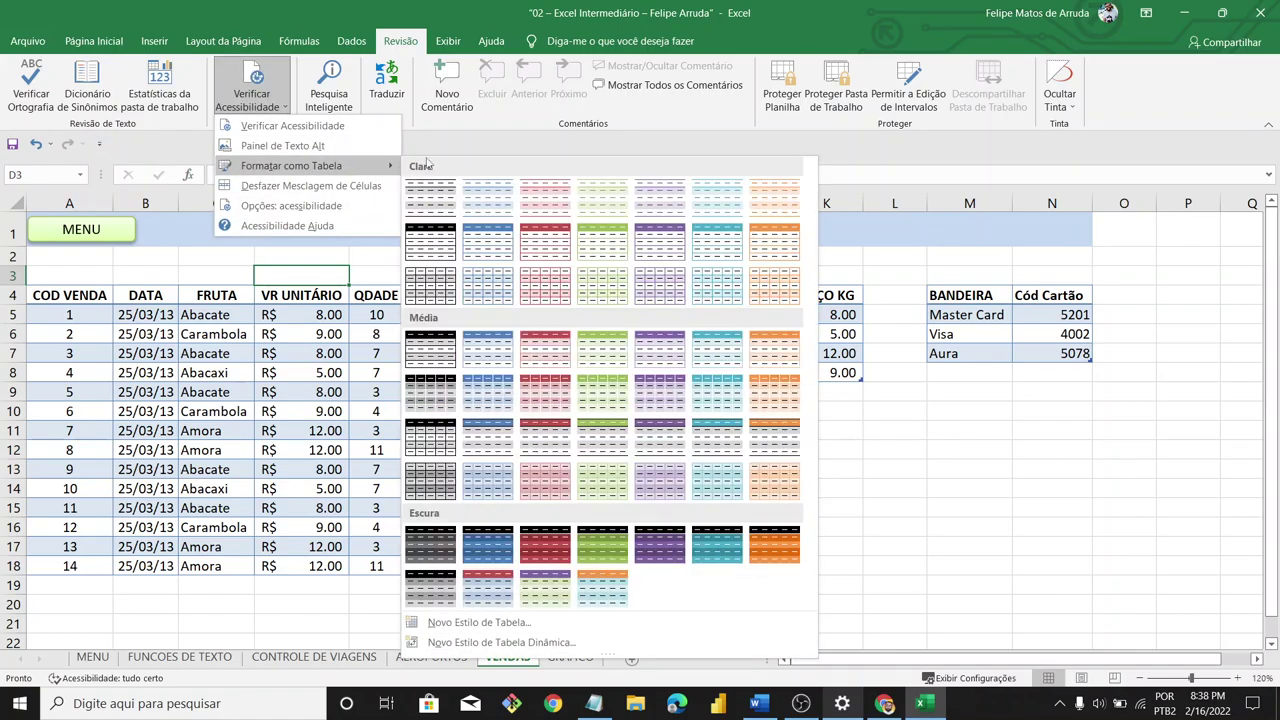
{"action": "left_click", "coordinate": [366, 119]}
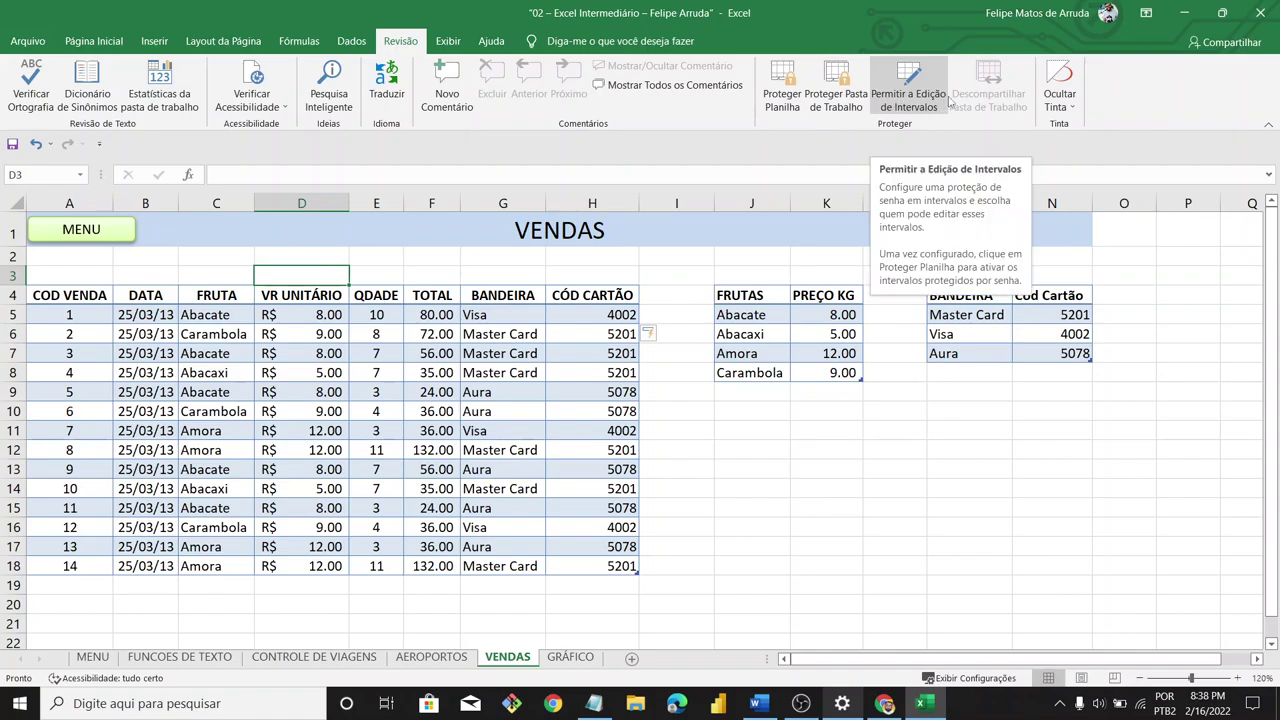
{"action": "left_click", "coordinate": [836, 92]}
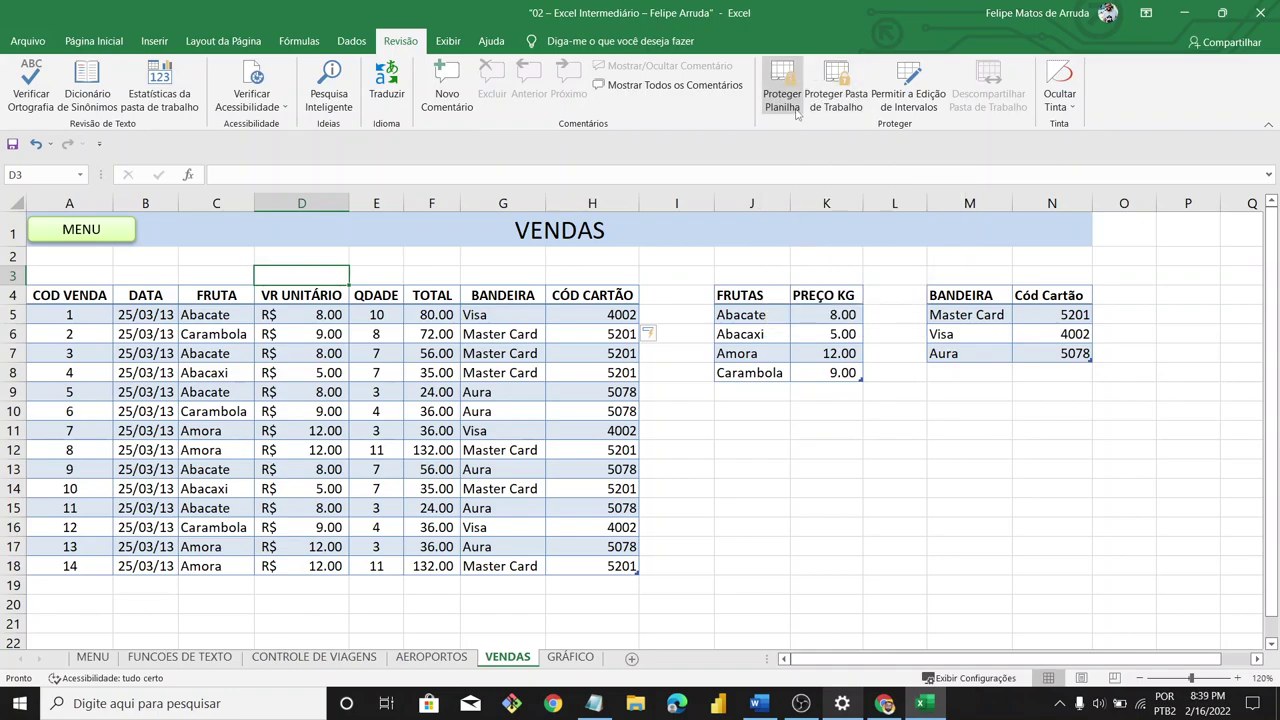
- Glance at the GRÁFICO and AEROPORTOS sheets, then select the required password in the instructions
{"action": "left_click", "coordinate": [560, 657]}
{"action": "left_click", "coordinate": [507, 657]}
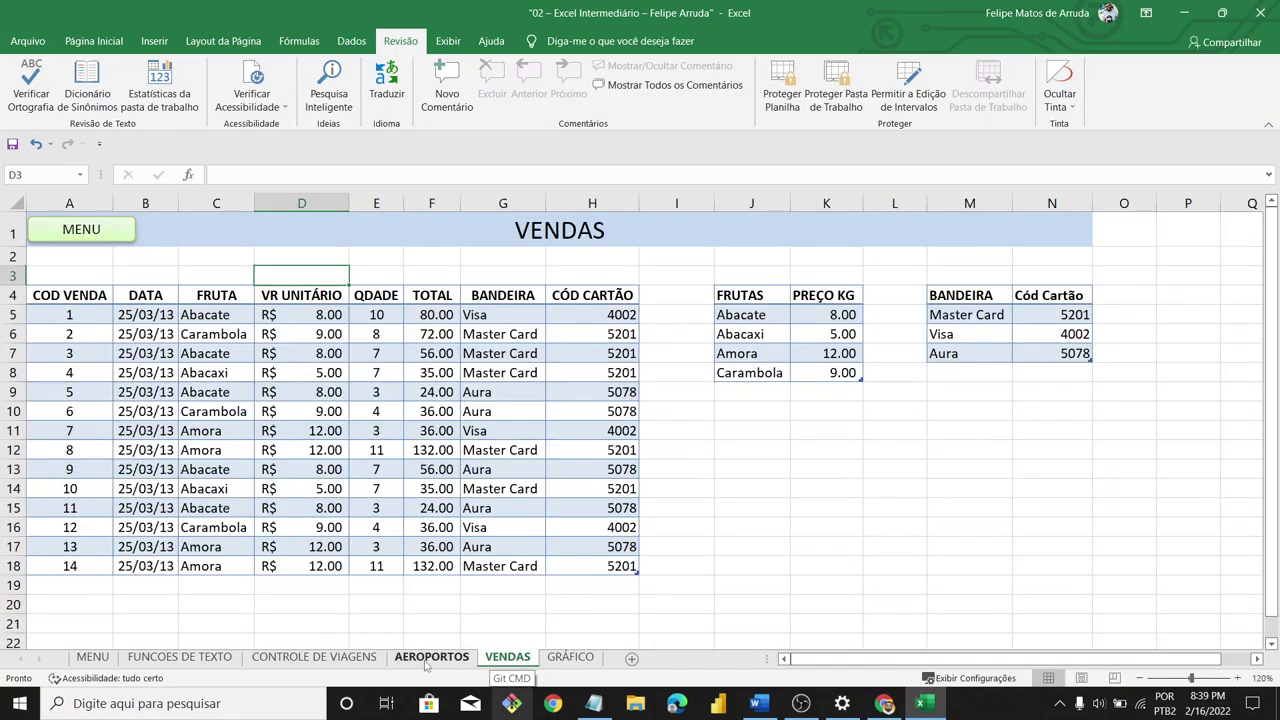
{"action": "left_click", "coordinate": [428, 660]}
{"action": "left_click", "coordinate": [507, 657]}
{"action": "left_click", "coordinate": [760, 703]}
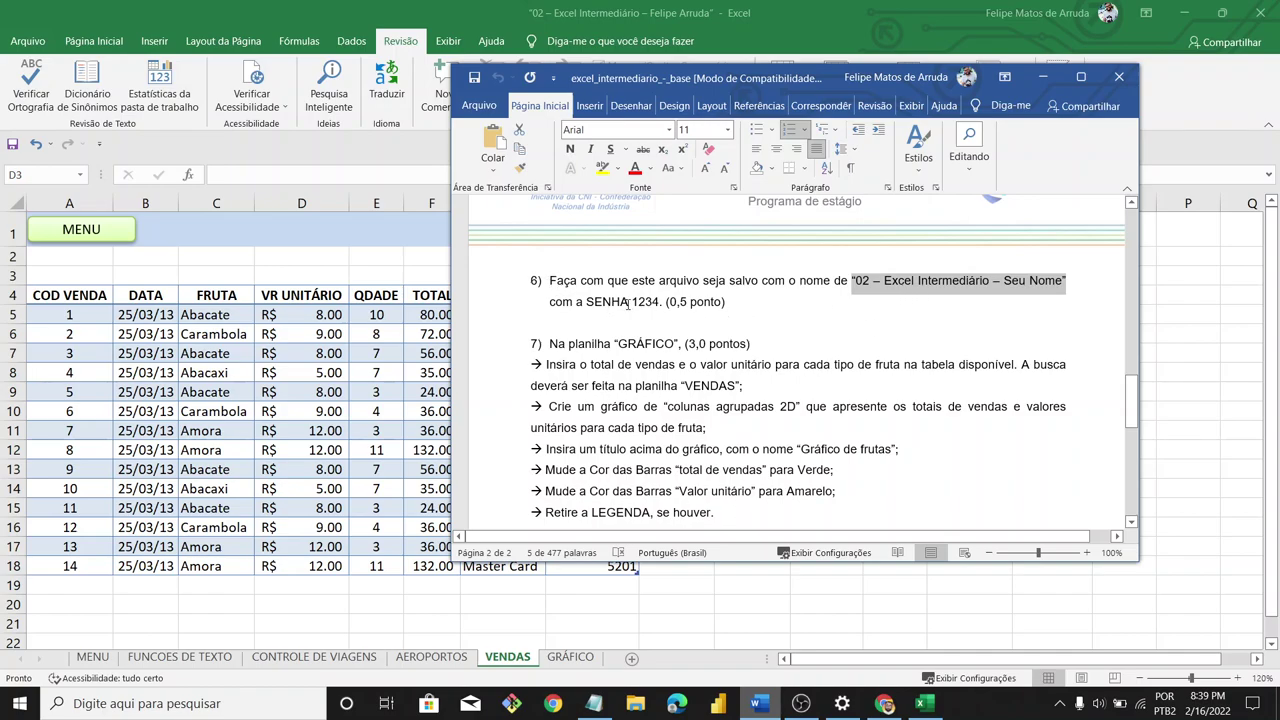
{"action": "double_click", "coordinate": [632, 302]}
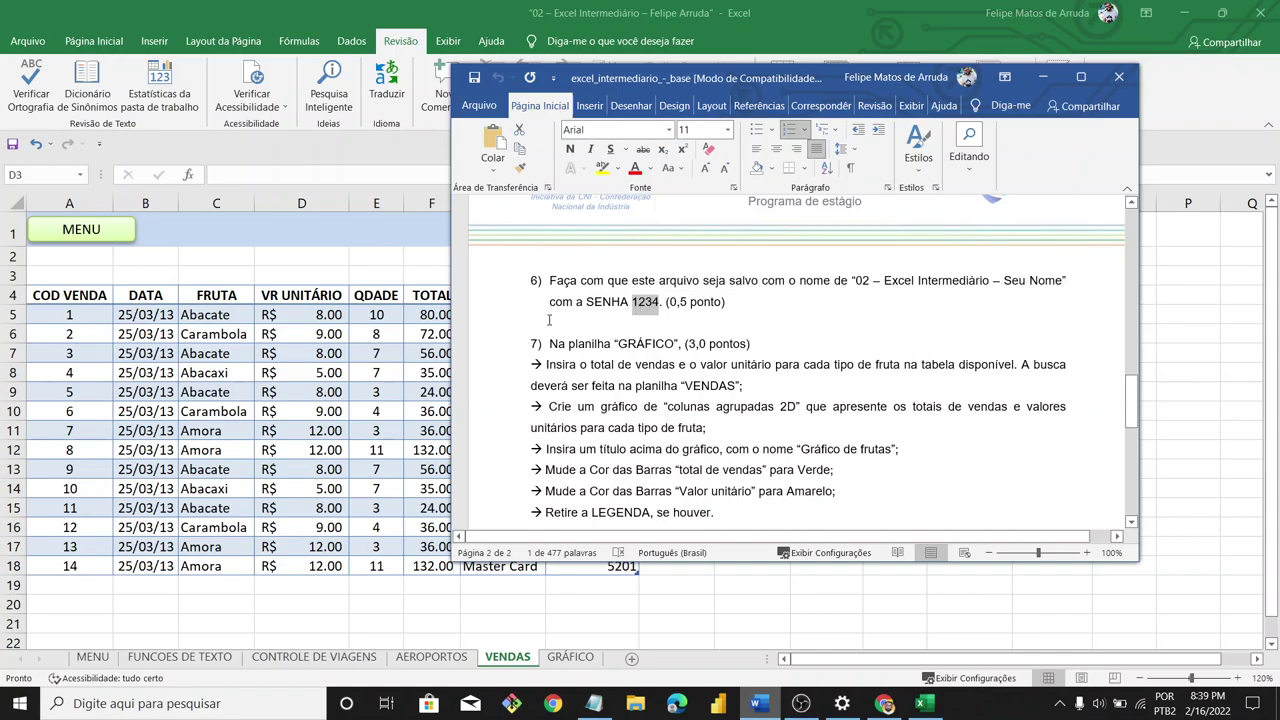
{"action": "left_click", "coordinate": [400, 266]}
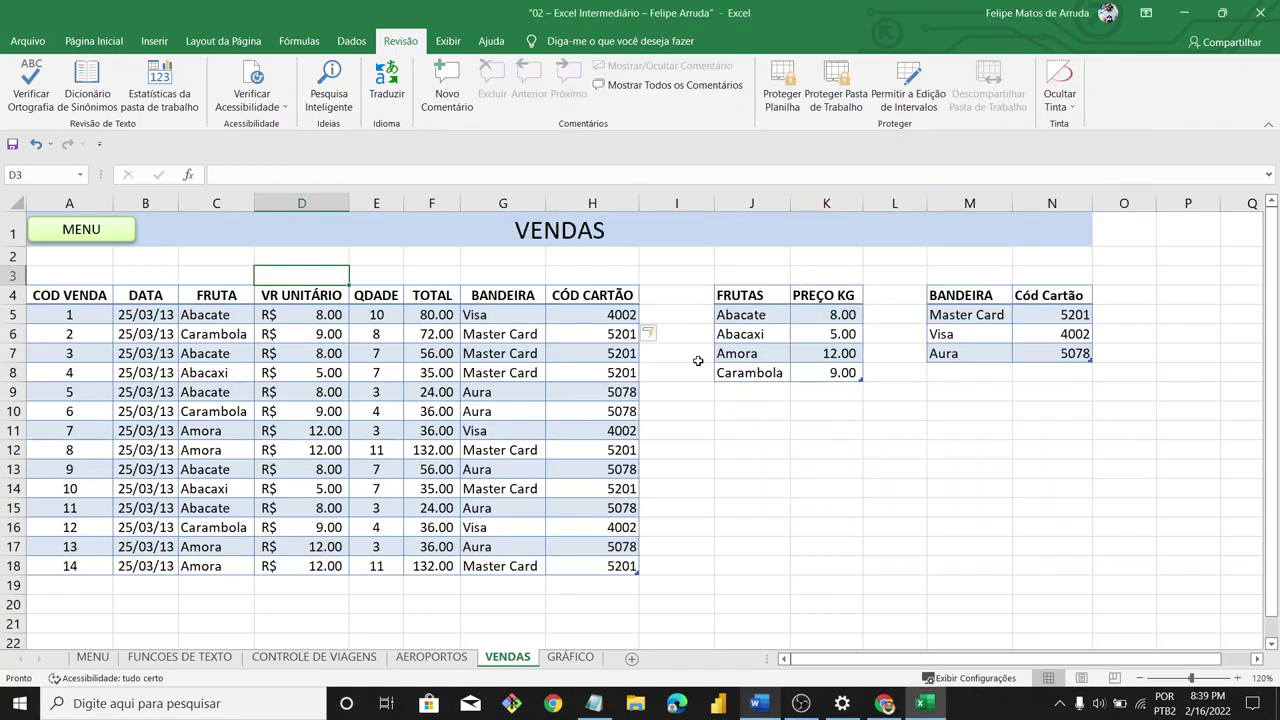
- Protect the workbook structure with the assignment password, entered and then confirmed
{"action": "left_click", "coordinate": [833, 82]}
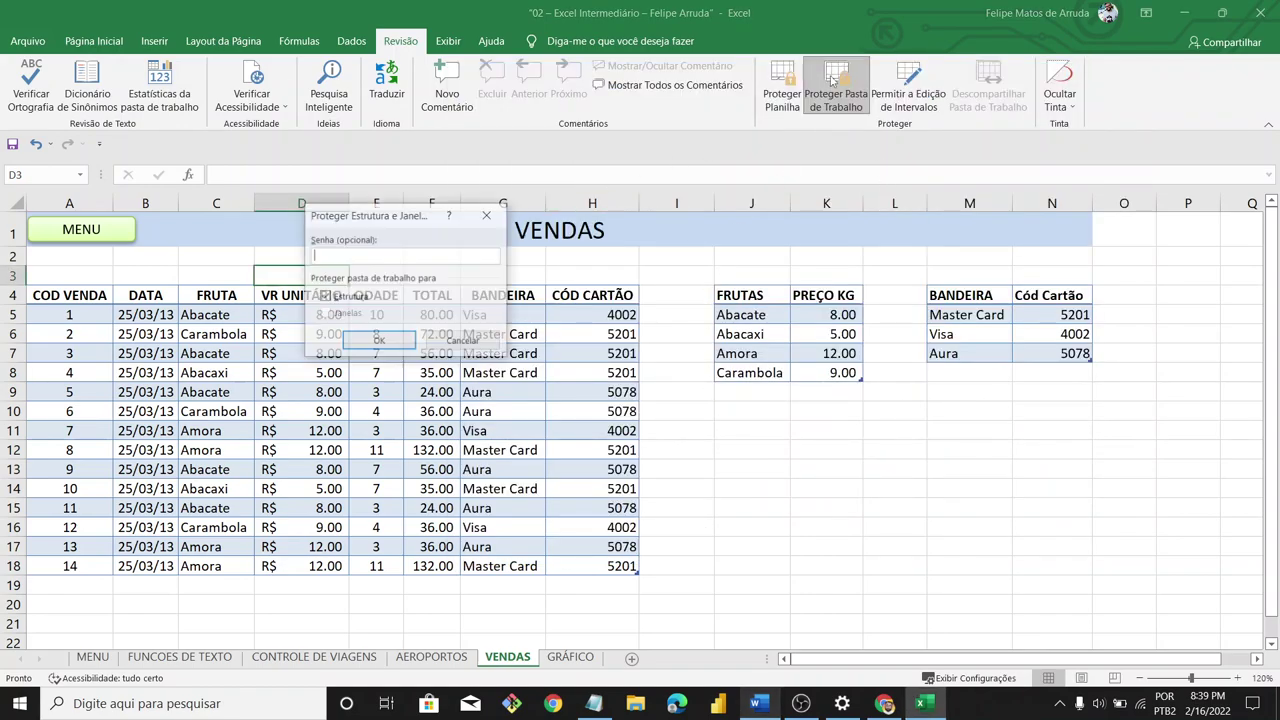
{"action": "left_click_drag", "start_coordinate": [383, 216], "coordinate": [527, 202]}
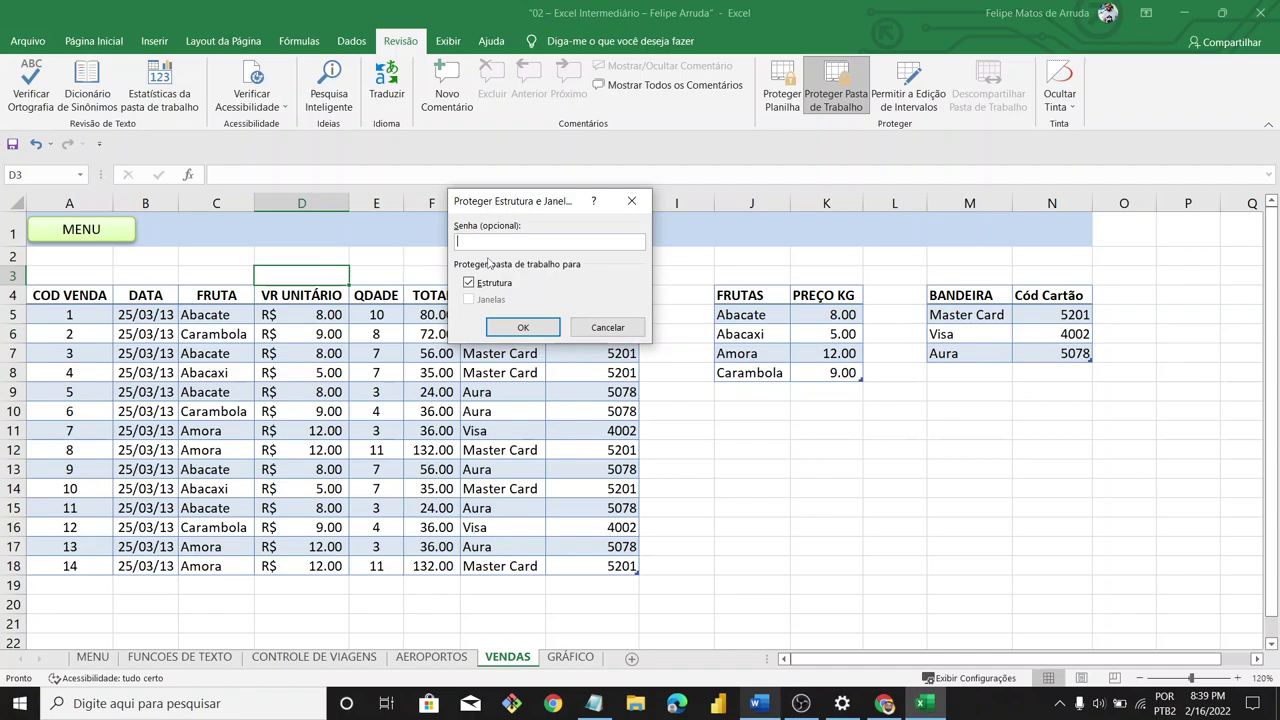
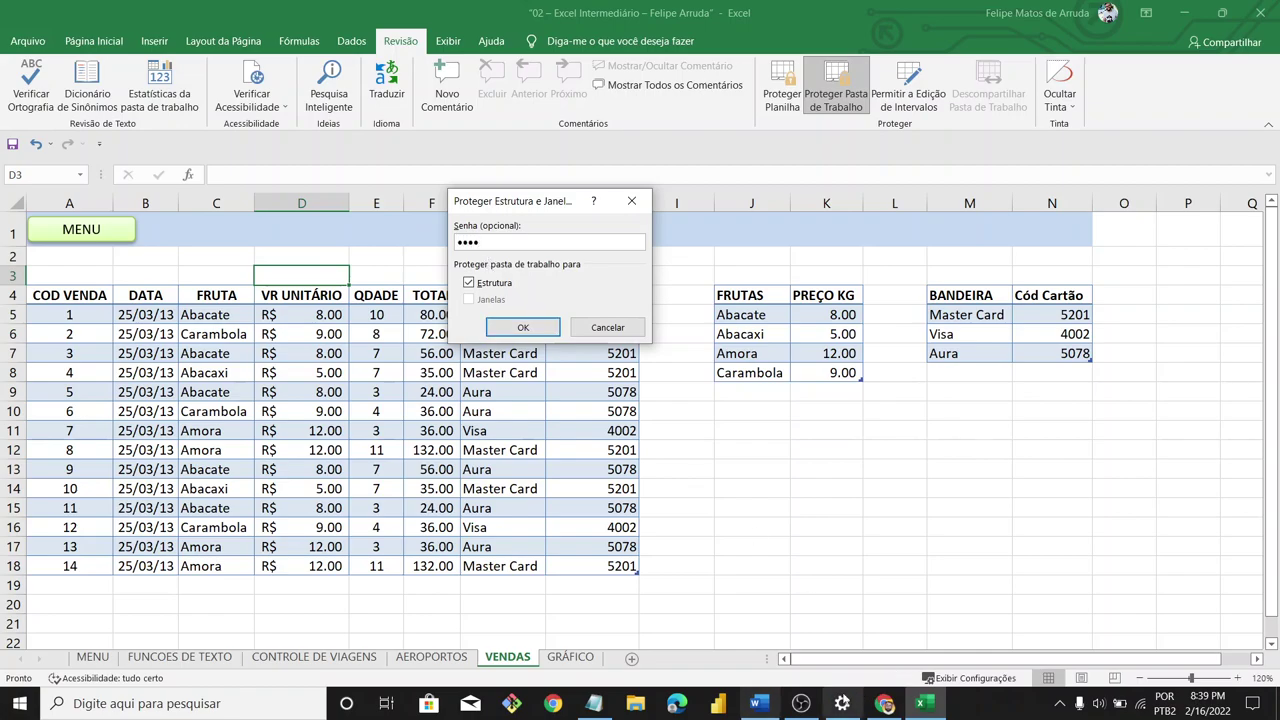
{"action": "left_click", "coordinate": [757, 700]}
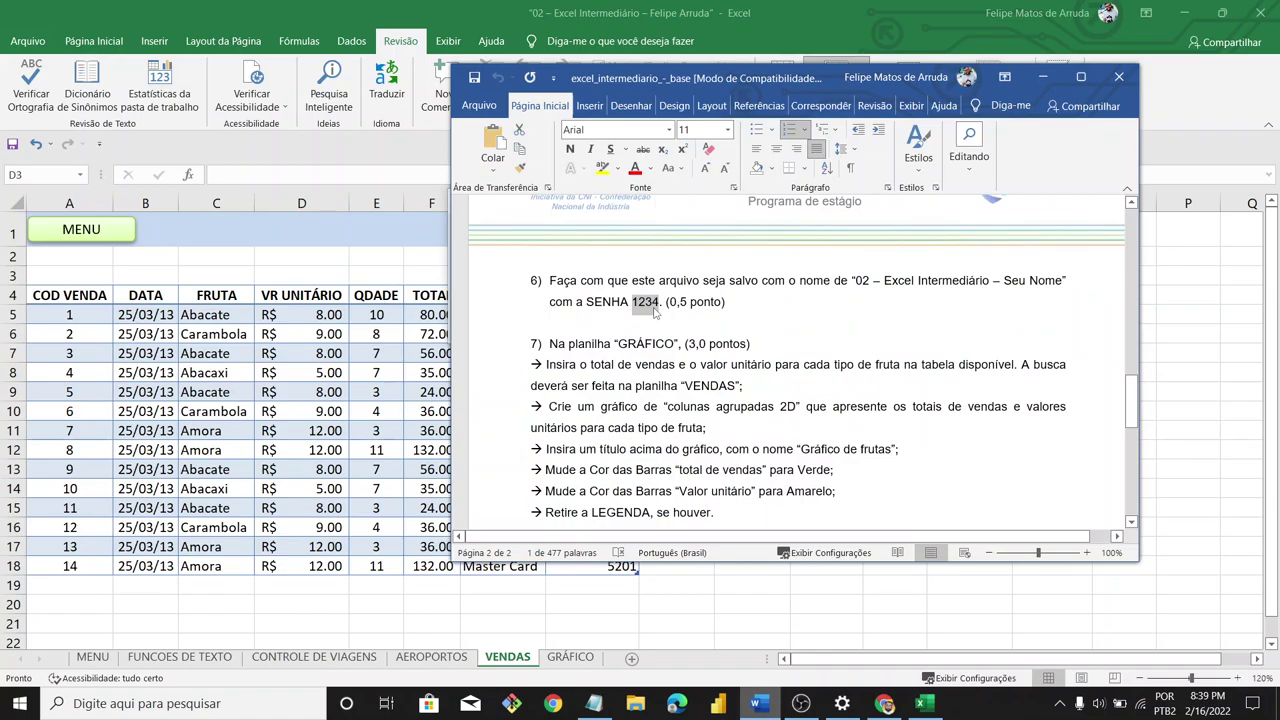
{"action": "left_click", "coordinate": [757, 700]}
{"action": "left_click", "coordinate": [523, 326]}
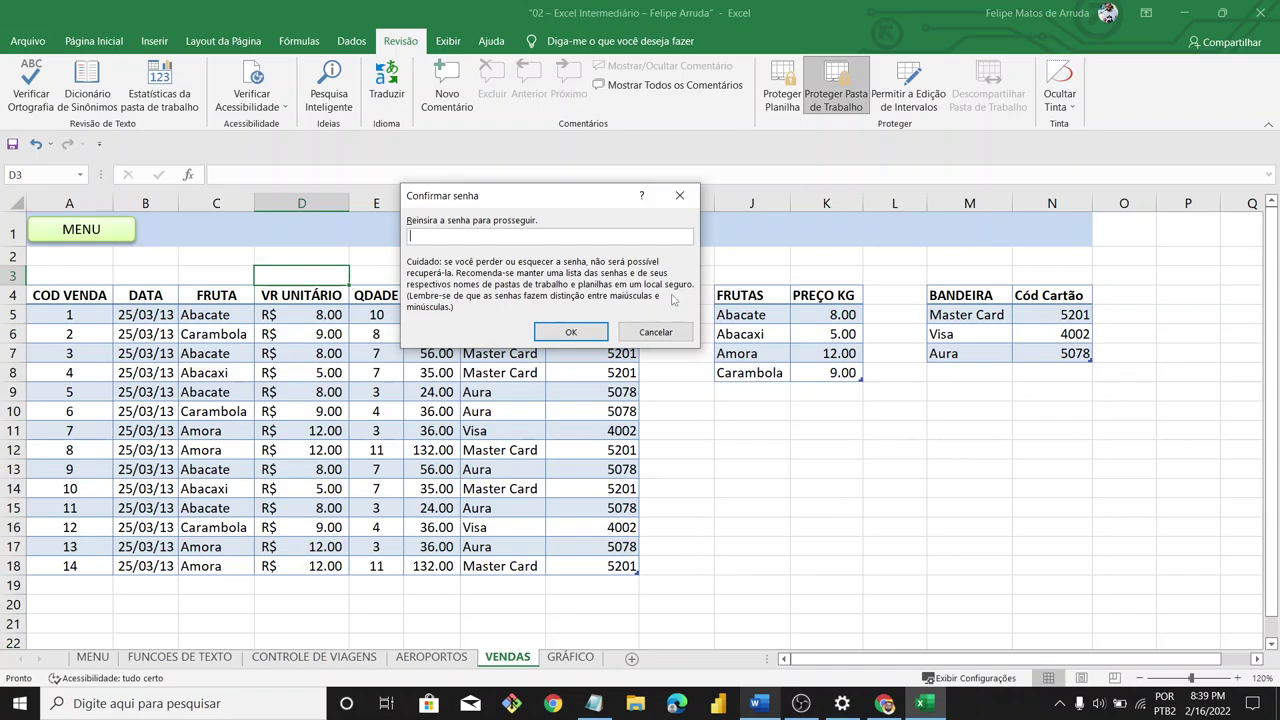
{"action": "left_click", "coordinate": [565, 332]}
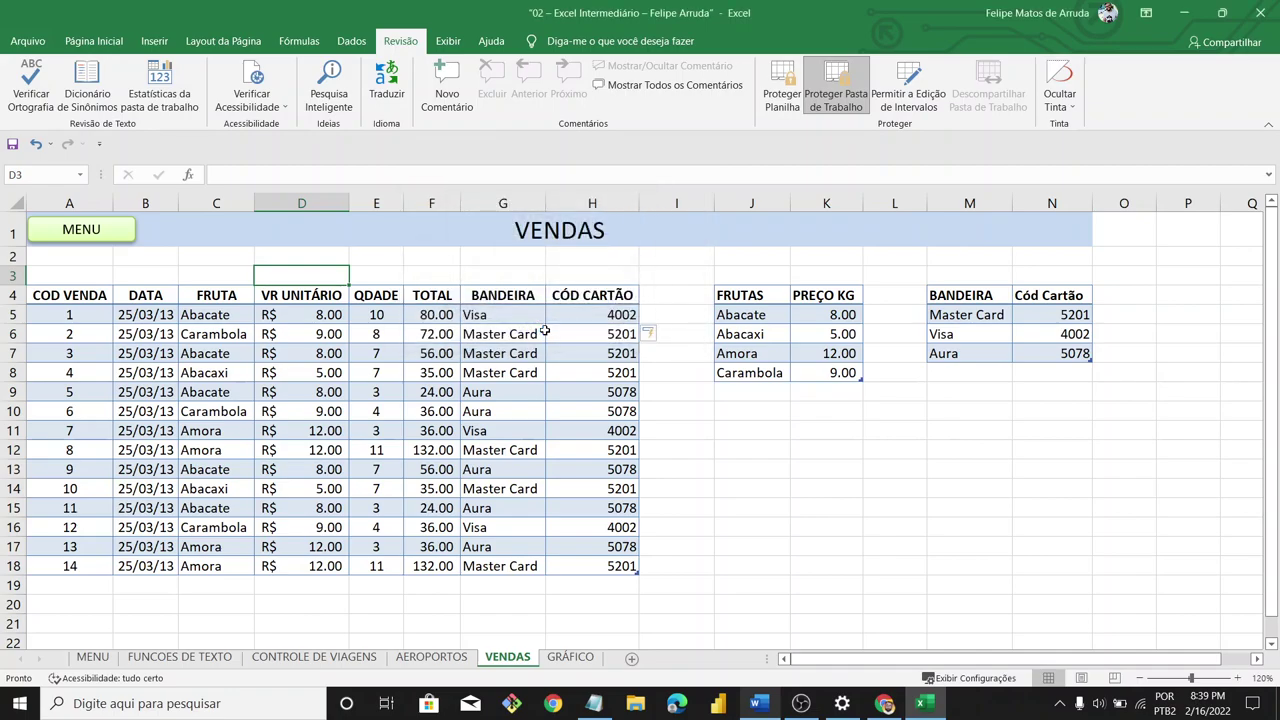
{"action": "left_click", "coordinate": [528, 392]}
- Close the Excel workbook window after briefly visiting the Arquivo view
{"action": "left_click", "coordinate": [432, 278]}
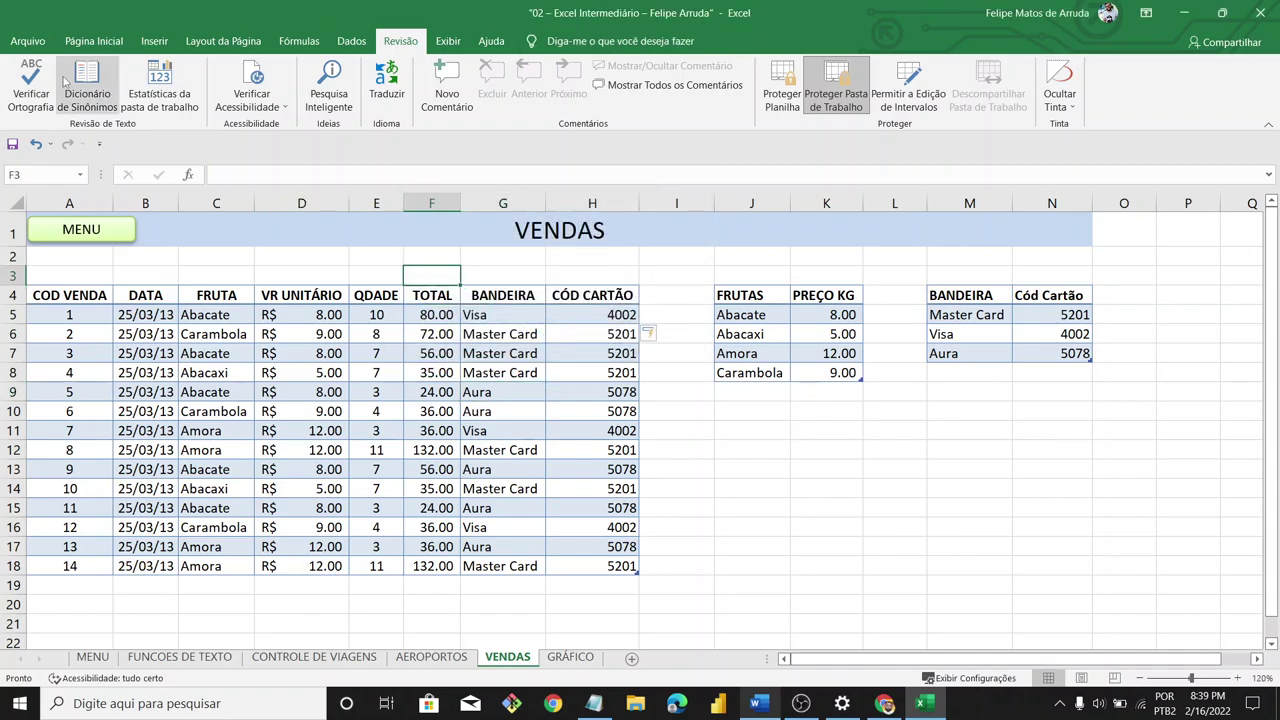
{"action": "left_click", "coordinate": [28, 41]}
{"action": "key", "text": "Escape"}
{"action": "left_click", "coordinate": [93, 41]}
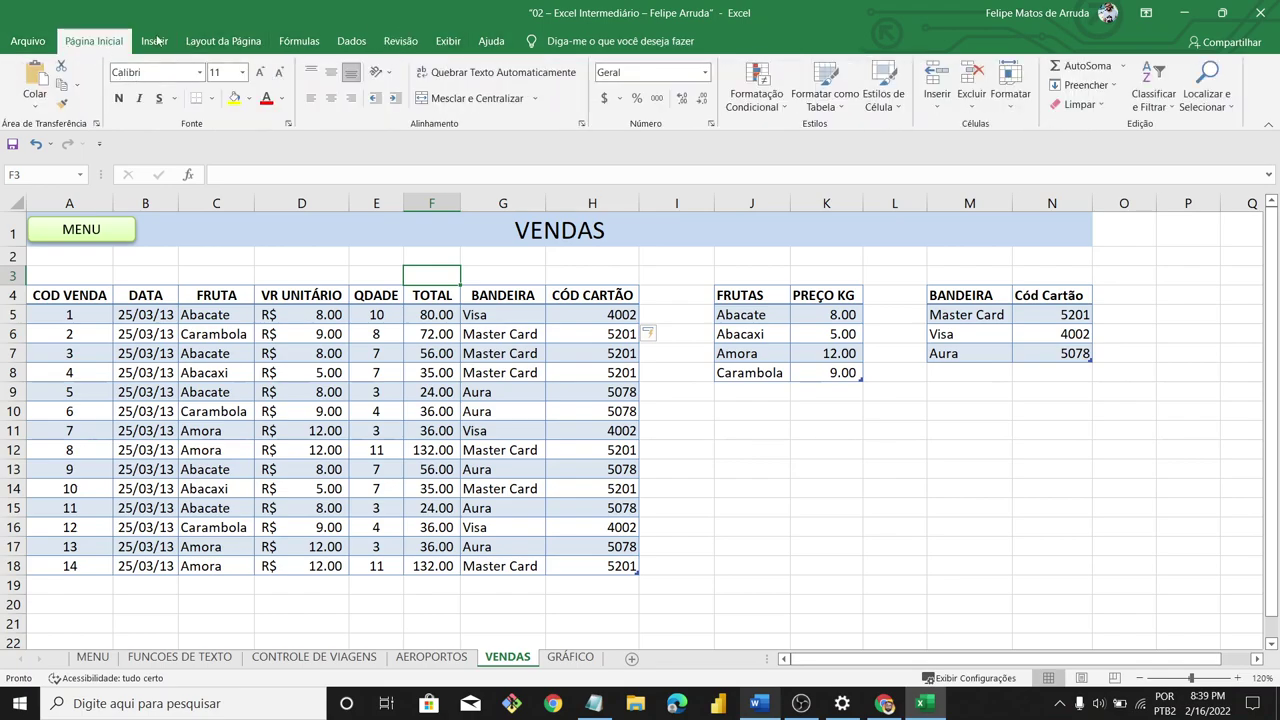
{"action": "left_click", "coordinate": [28, 41]}
{"action": "left_click", "coordinate": [55, 232]}
{"action": "left_click", "coordinate": [1259, 13]}
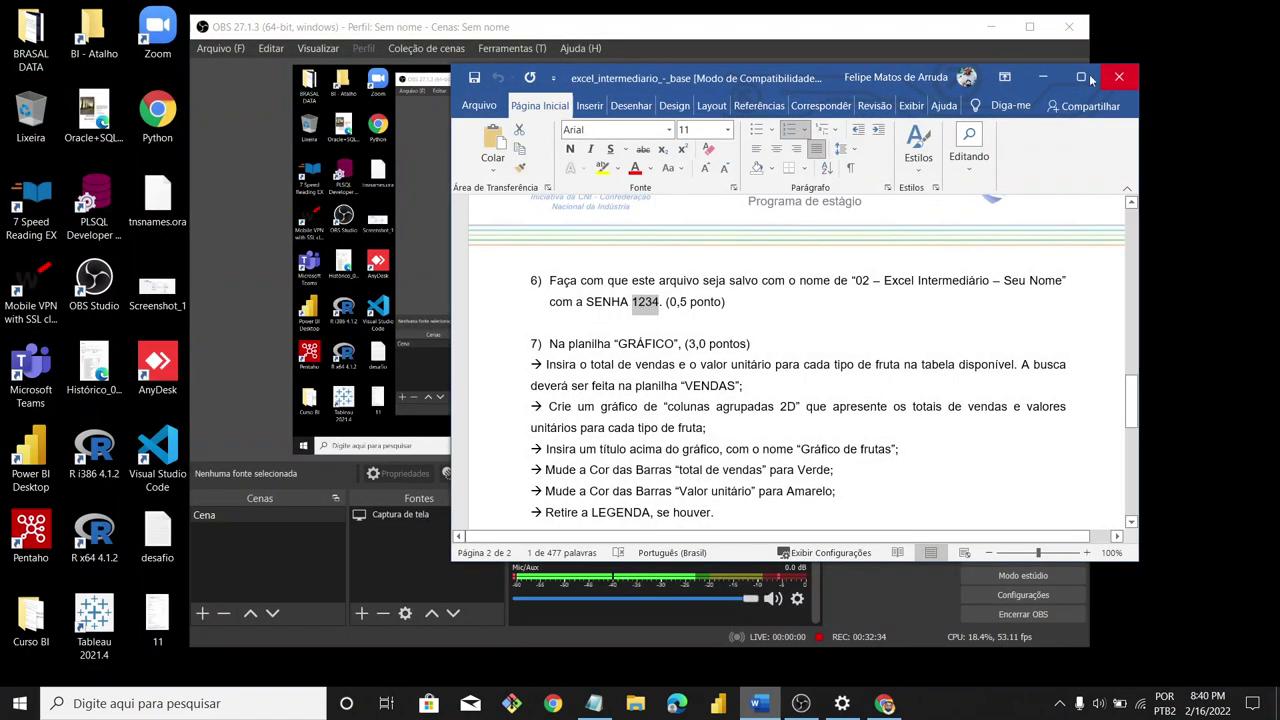
- Minimize Word, OBS and Notepad, then open the saved workbook from the desktop Exercícios_Excel folder
{"action": "left_click", "coordinate": [1043, 77]}
{"action": "left_click", "coordinate": [990, 27]}
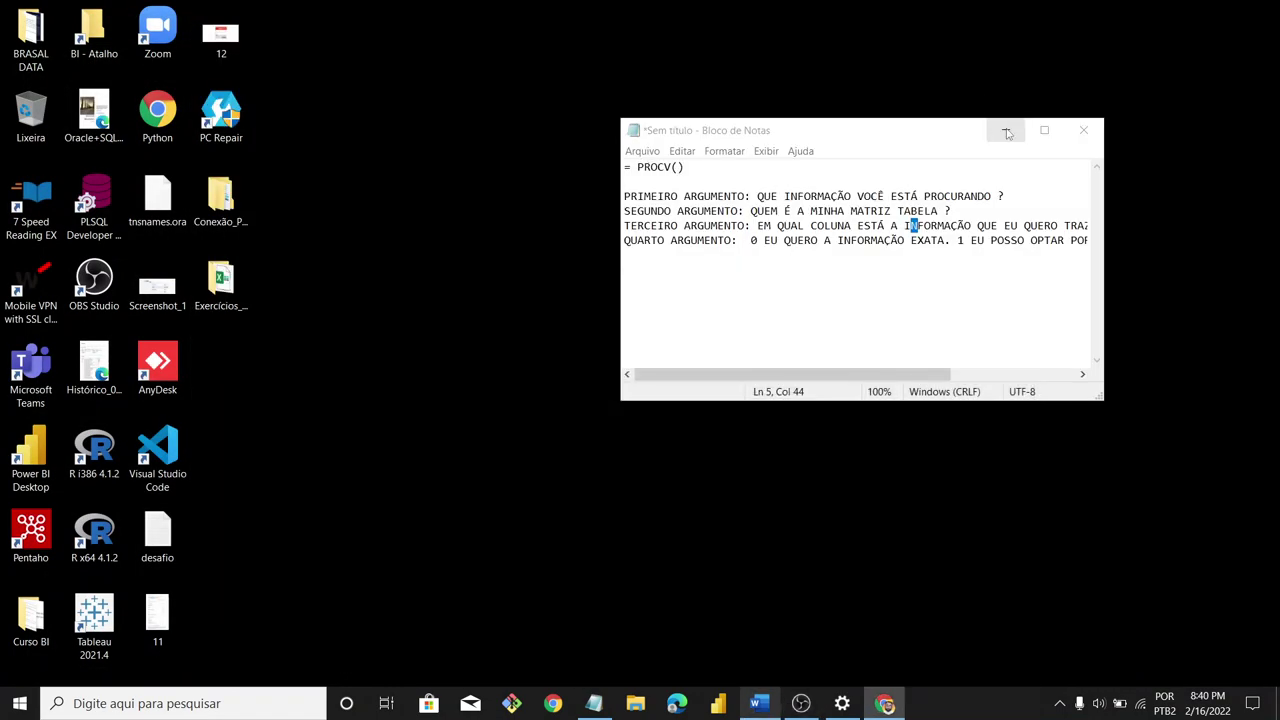
{"action": "left_click", "coordinate": [1007, 133]}
{"action": "left_click", "coordinate": [245, 278]}
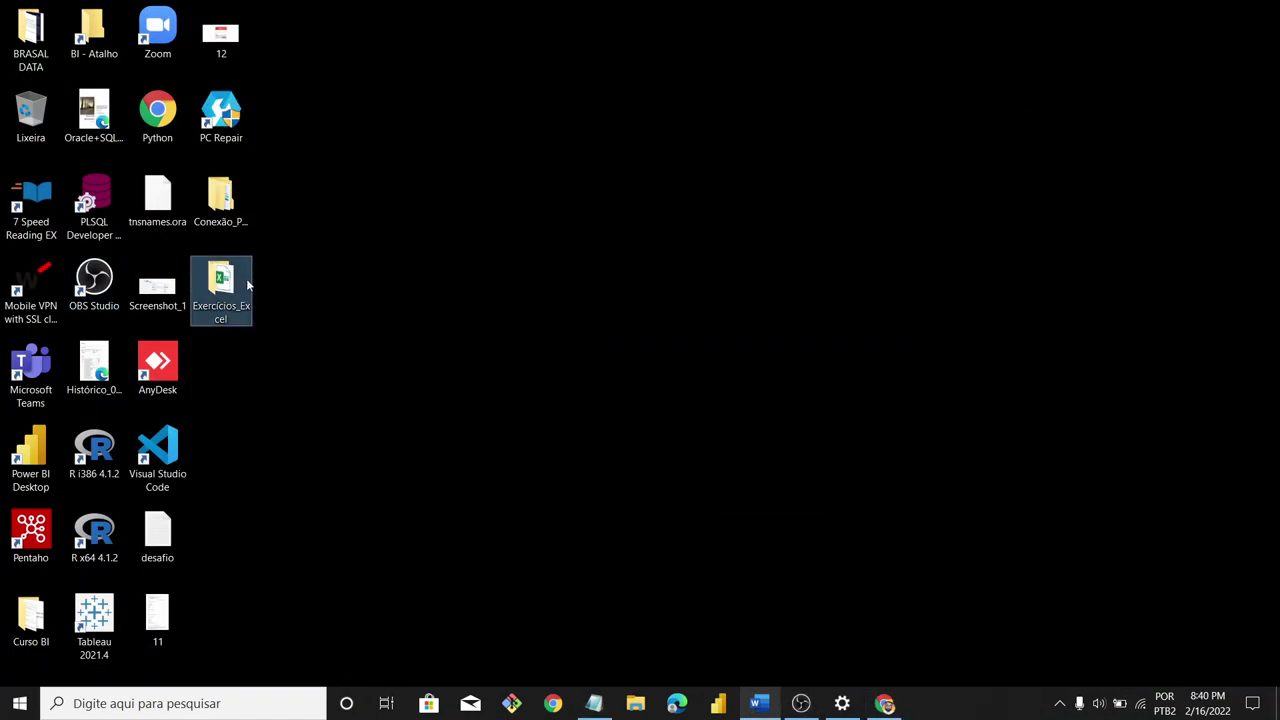
{"action": "double_click", "coordinate": [232, 298]}
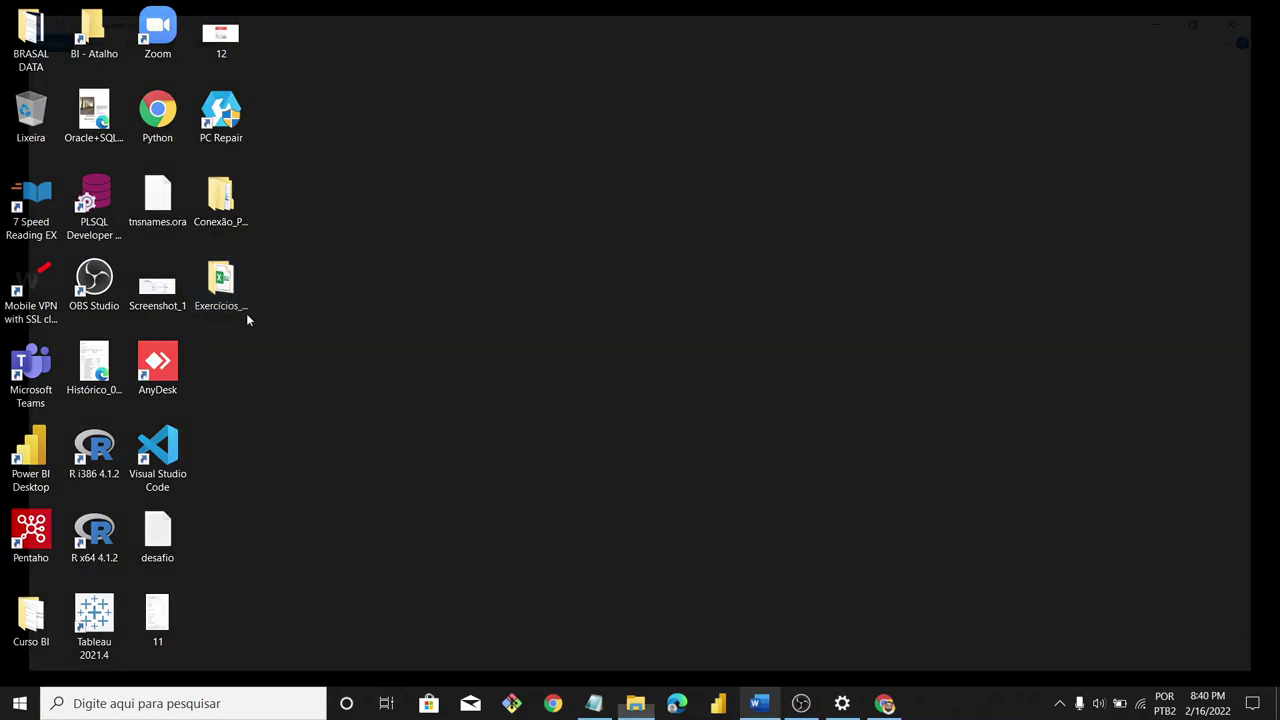
{"action": "double_click", "coordinate": [305, 110]}
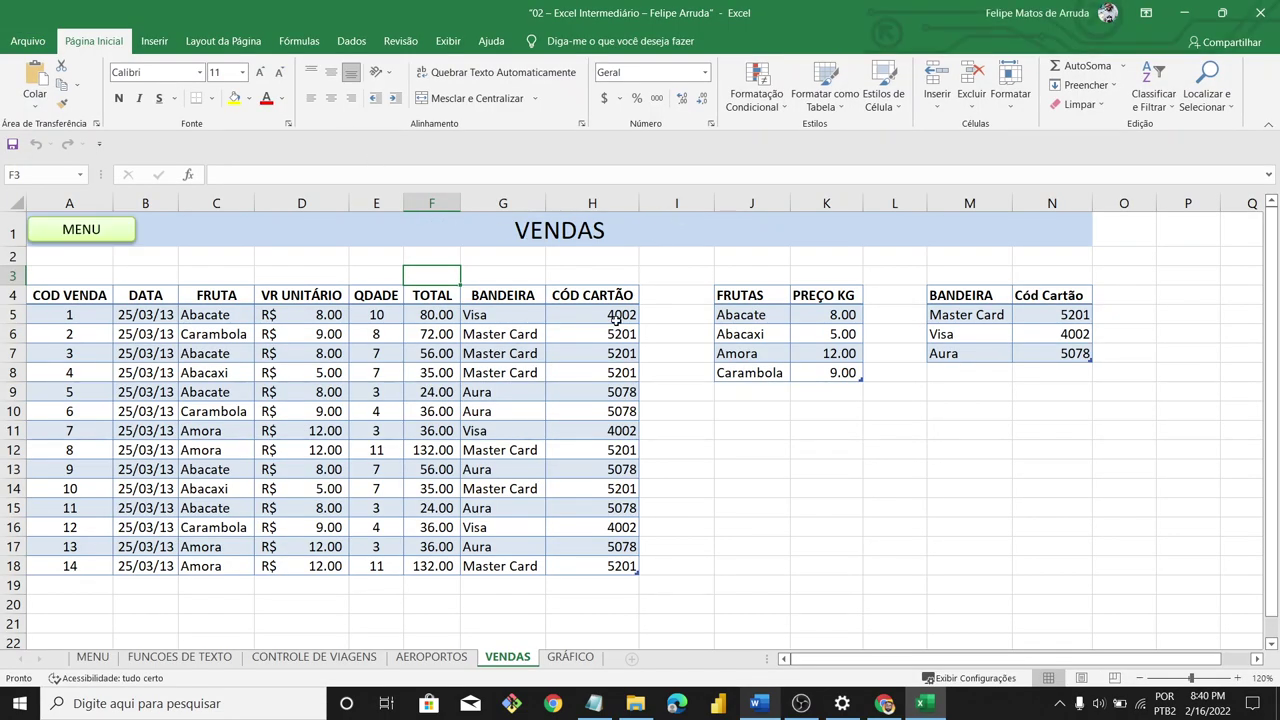
- Cancel a stray 'f' typed into cell I8
{"action": "left_click", "coordinate": [678, 372]}
{"action": "type", "text": "f"}
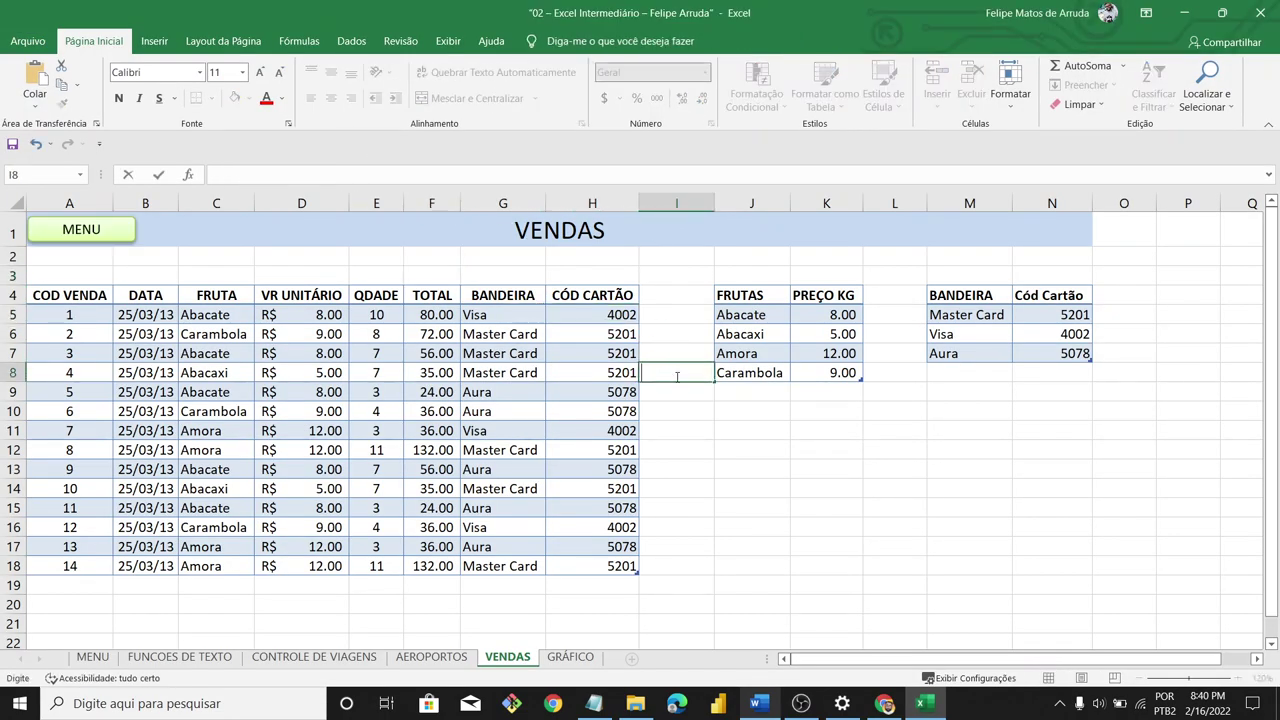
{"action": "key", "text": "Escape"}
{"action": "left_click", "coordinate": [770, 424]}
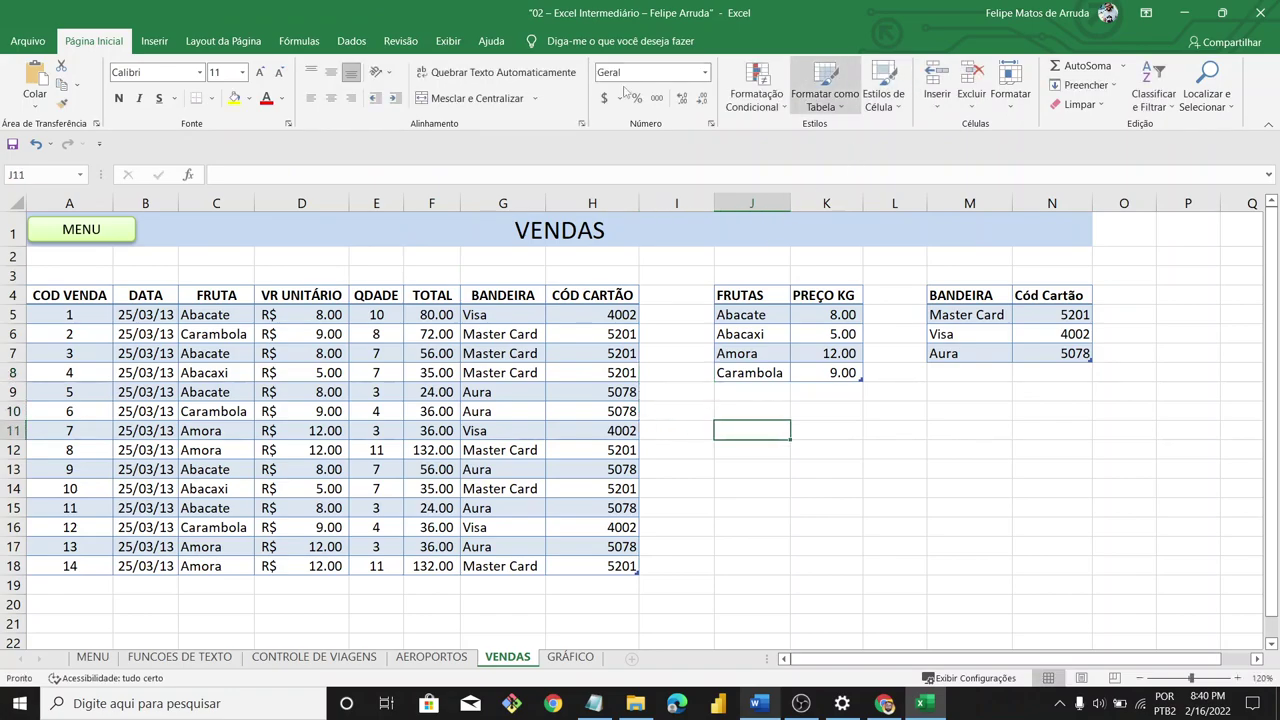
- In Proteger Planilha, allow every action: formatting, inserting, deleting, sorting, AutoFilter, PivotTables, objects and scenarios
{"action": "left_click", "coordinate": [400, 41]}
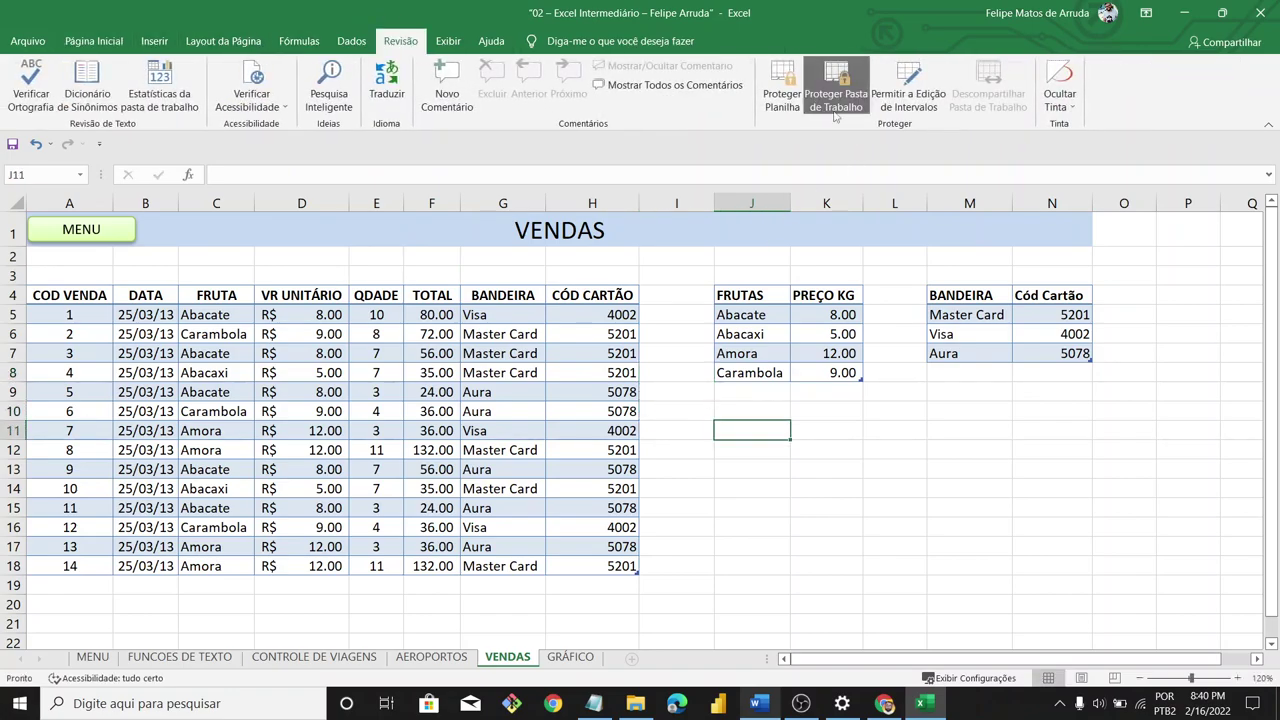
{"action": "left_click", "coordinate": [800, 104]}
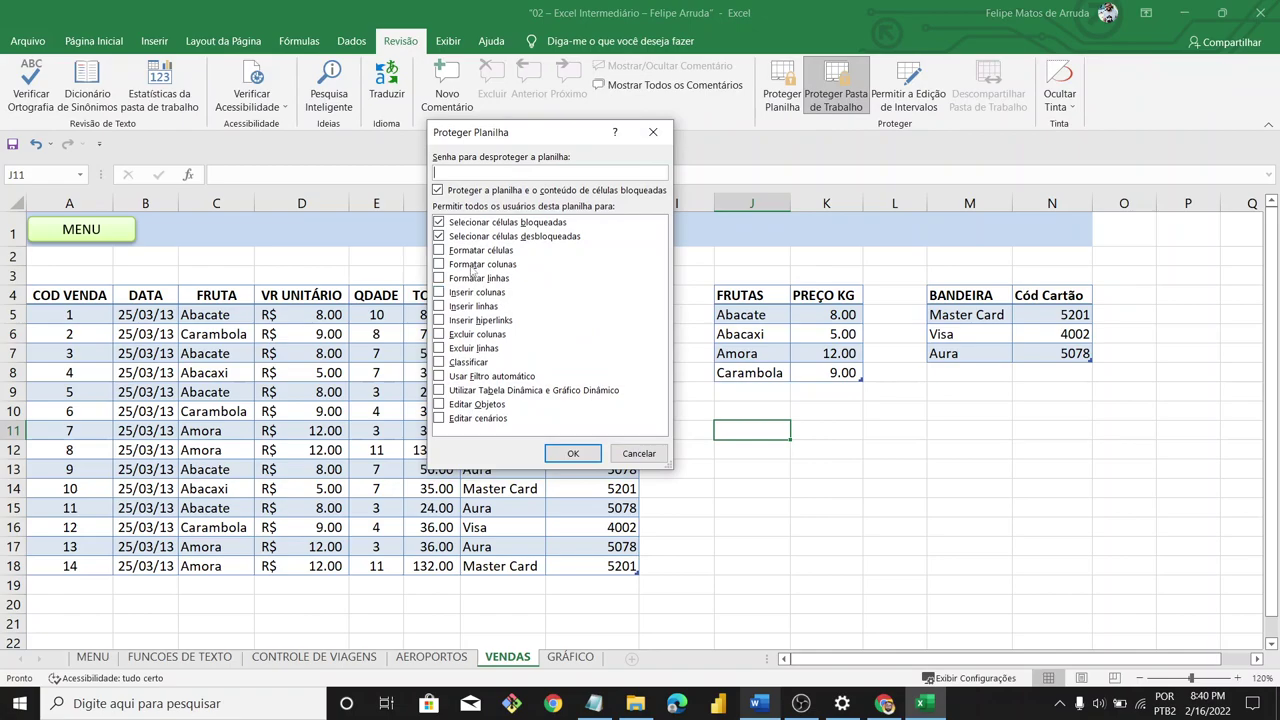
{"action": "left_click", "coordinate": [440, 221]}
{"action": "left_click", "coordinate": [440, 221]}
{"action": "left_click", "coordinate": [438, 320]}
{"action": "left_click", "coordinate": [438, 306]}
{"action": "left_click", "coordinate": [438, 292]}
{"action": "left_click", "coordinate": [438, 278]}
{"action": "left_click", "coordinate": [438, 264]}
{"action": "left_click", "coordinate": [438, 250]}
{"action": "left_click", "coordinate": [438, 334]}
{"action": "left_click", "coordinate": [438, 348]}
{"action": "left_click", "coordinate": [438, 362]}
{"action": "left_click", "coordinate": [438, 376]}
{"action": "left_click", "coordinate": [438, 390]}
{"action": "left_click", "coordinate": [438, 404]}
{"action": "left_click", "coordinate": [438, 418]}
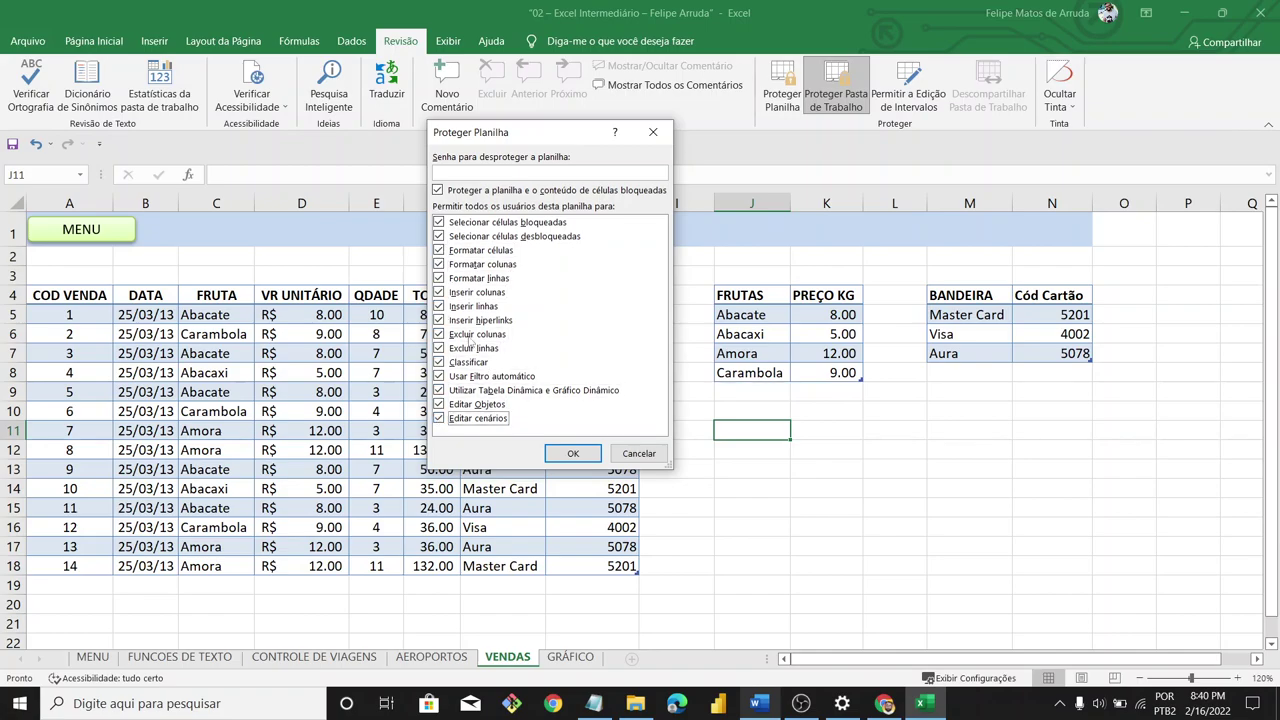
- Set and confirm the sheet password, re-entering it after a mismatch warning
{"action": "left_click", "coordinate": [480, 173]}
{"action": "left_click", "coordinate": [573, 453]}
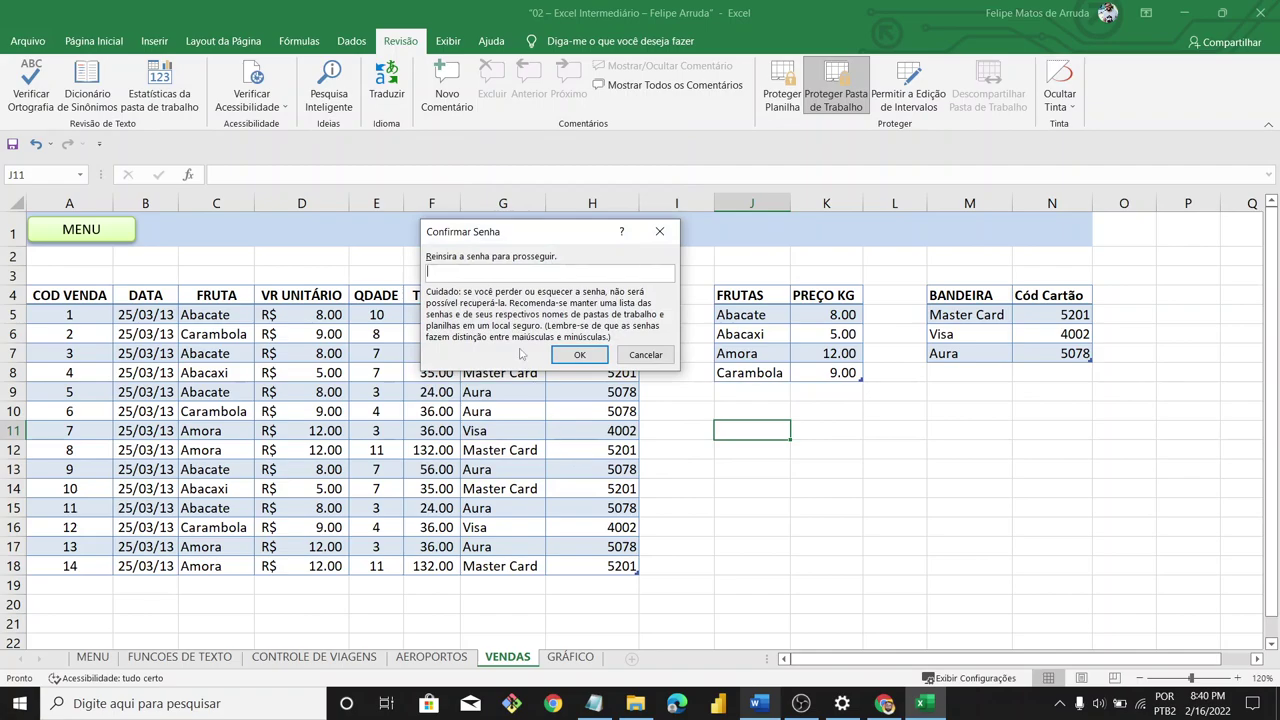
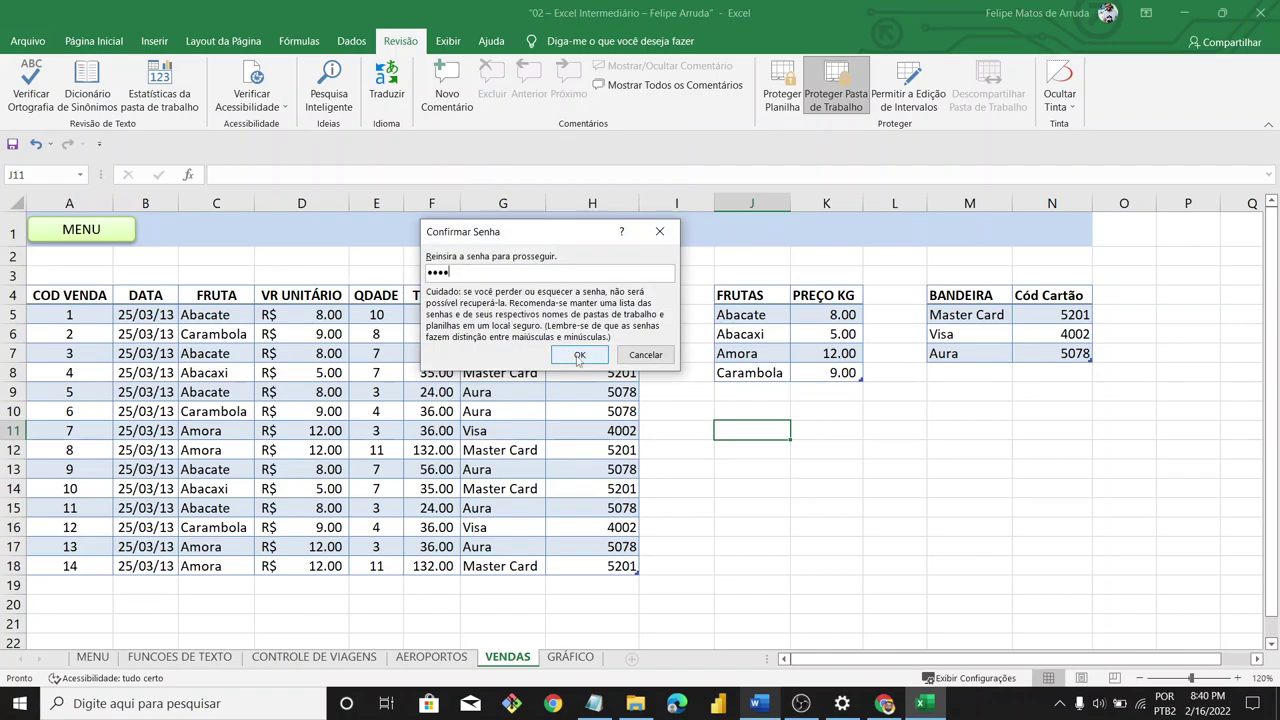
{"action": "left_click", "coordinate": [579, 356]}
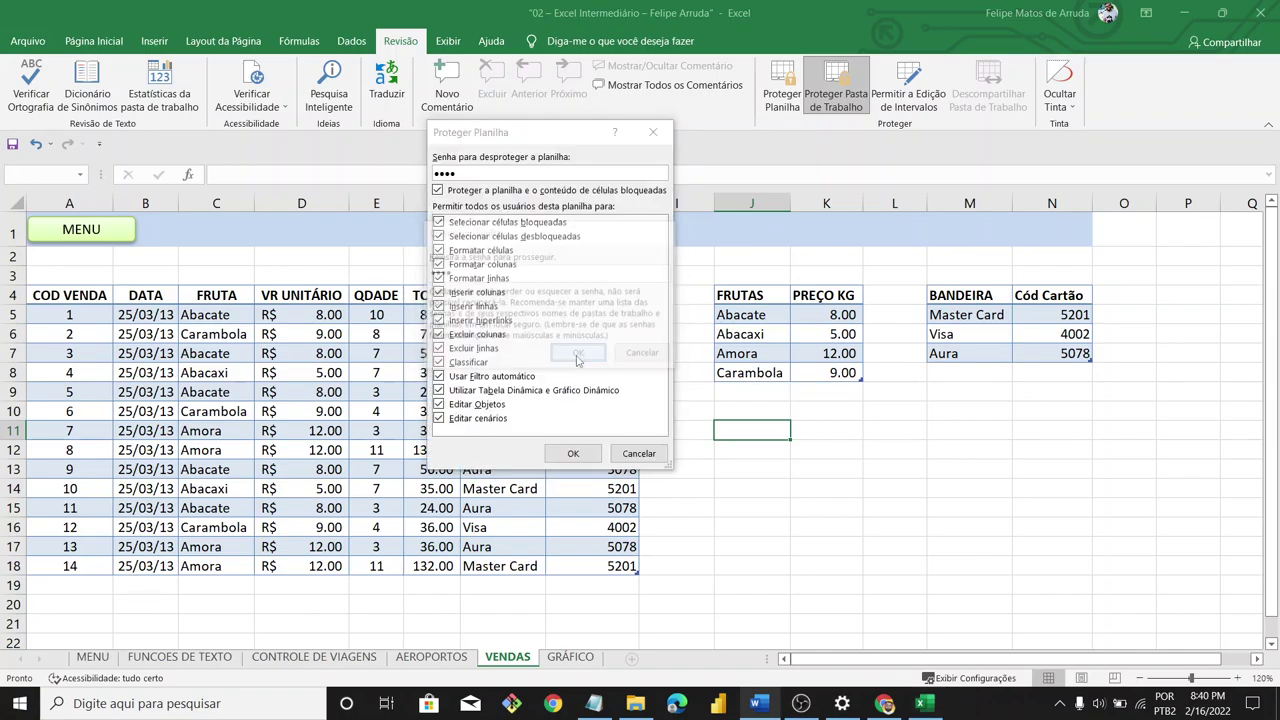
{"action": "left_click", "coordinate": [646, 398]}
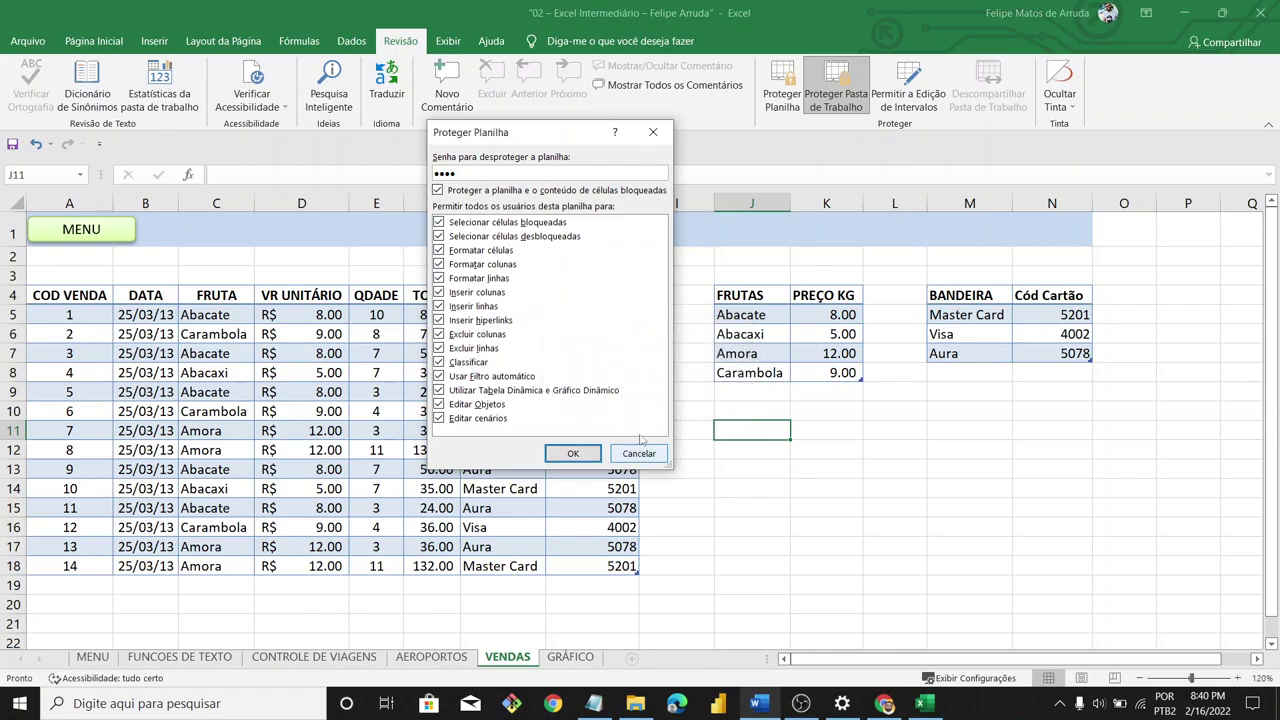
{"action": "double_click", "coordinate": [500, 172]}
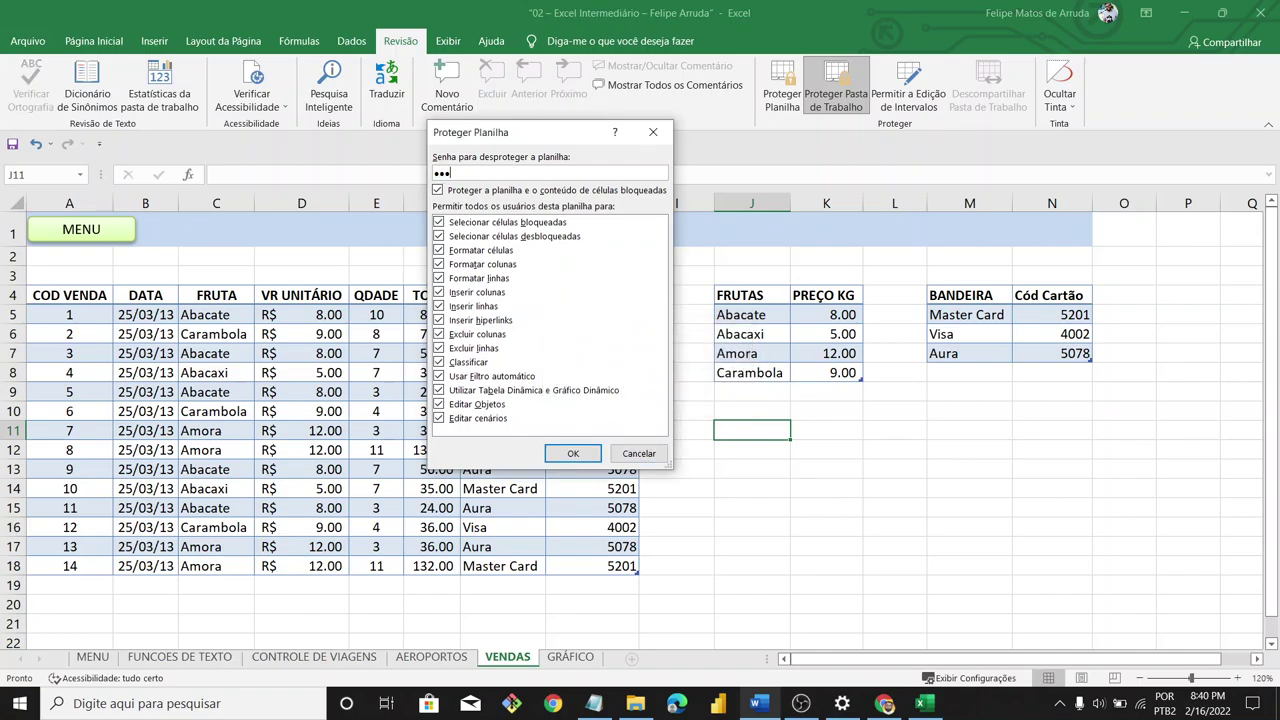
{"action": "left_click", "coordinate": [573, 453]}
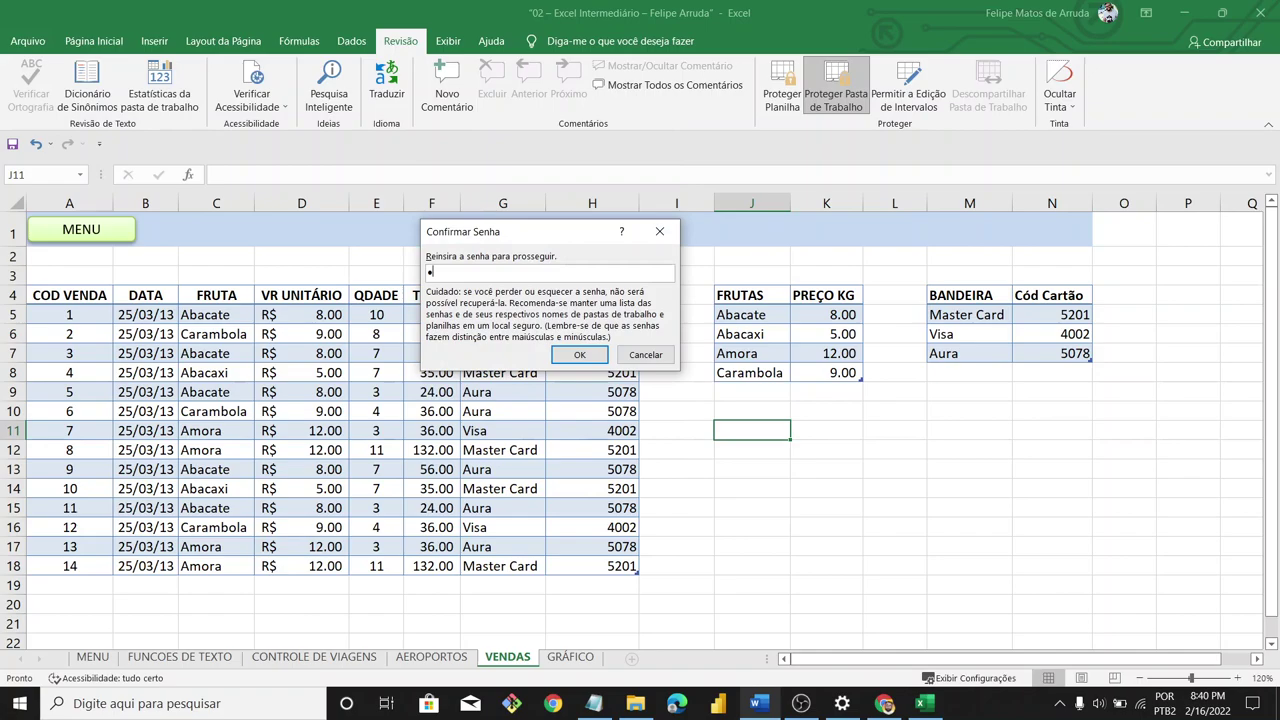
{"action": "left_click", "coordinate": [574, 355]}
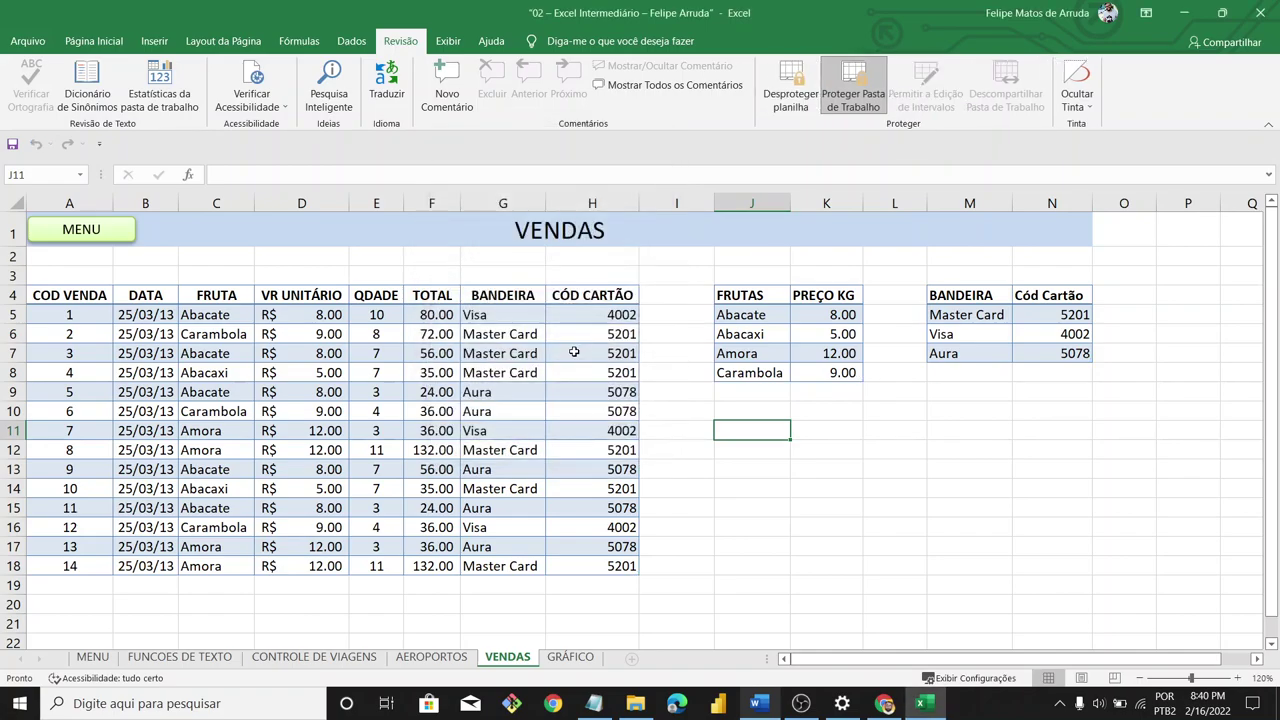
- Unprotect the workbook structure using the assignment password
{"action": "left_click", "coordinate": [830, 412]}
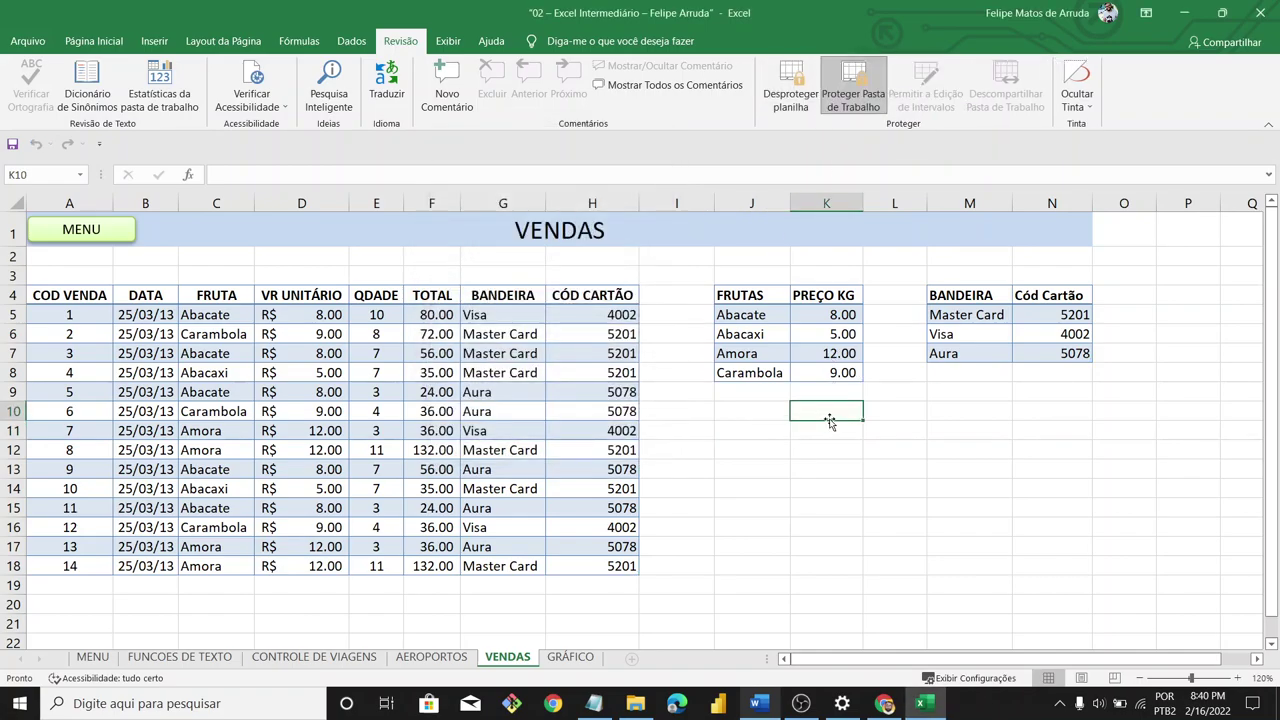
{"action": "left_click", "coordinate": [716, 276]}
{"action": "left_click", "coordinate": [852, 85]}
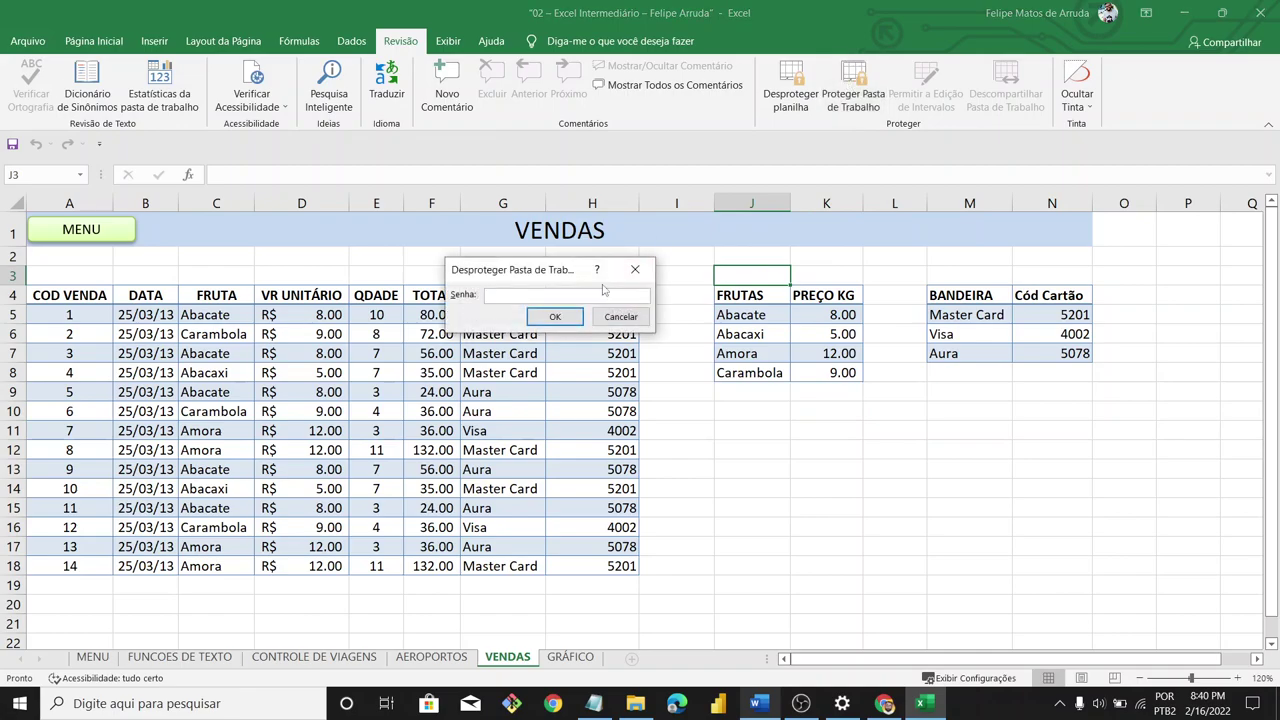
{"action": "left_click", "coordinate": [565, 314]}
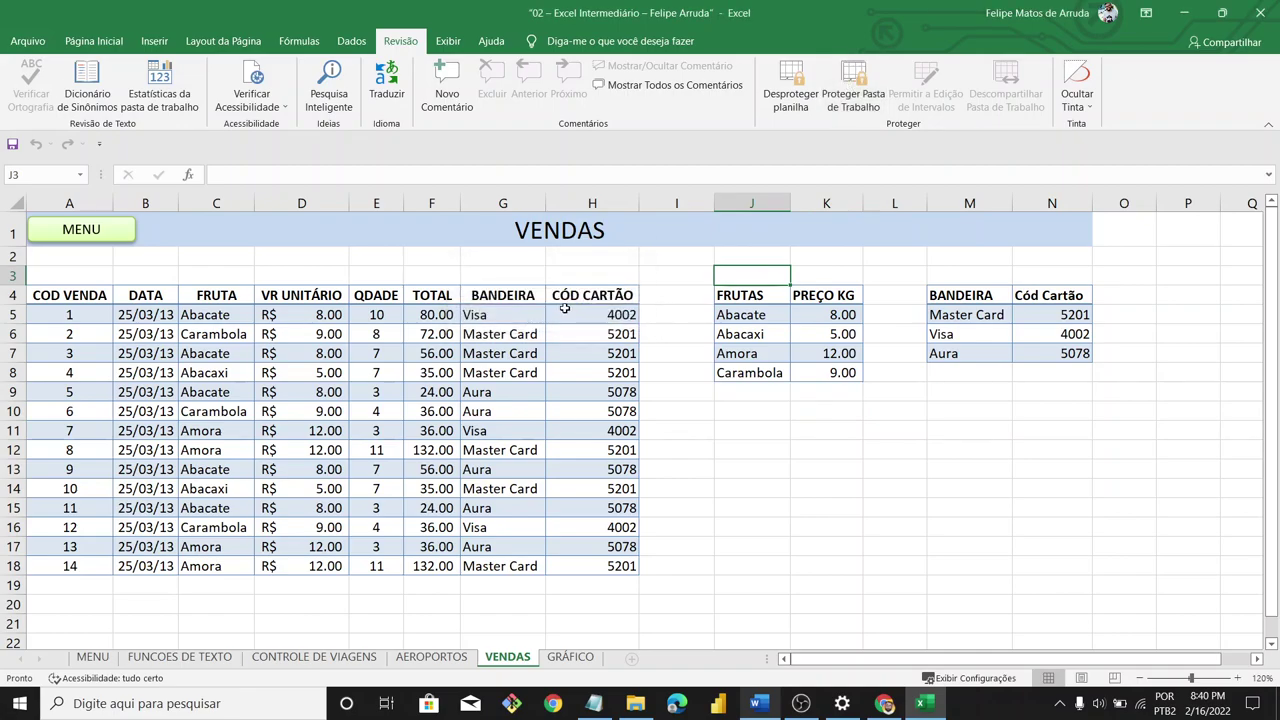
- Protect the workbook structure again with the password, confirmed a second time
{"action": "left_click", "coordinate": [840, 116]}
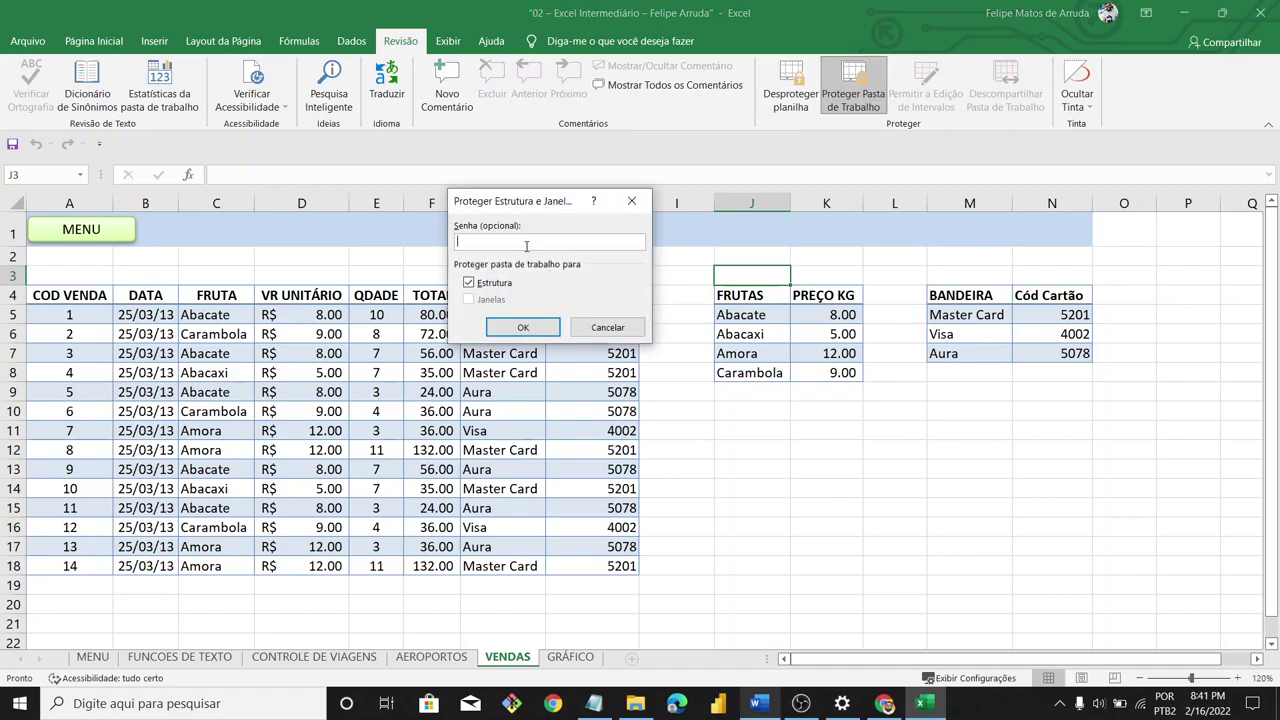
{"action": "left_click", "coordinate": [522, 327]}
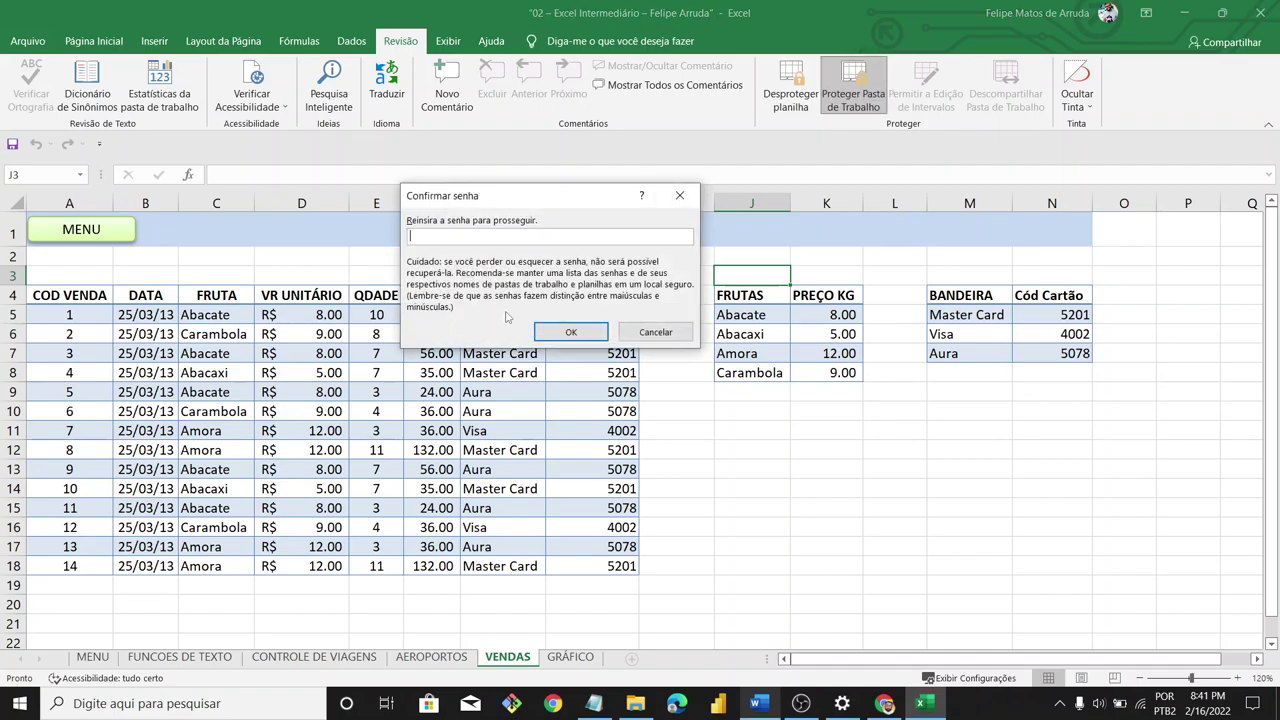
{"action": "left_click", "coordinate": [571, 329]}
- Select the sales table and verify the workbook protection is active, cancelling the unprotect prompt
{"action": "left_click", "coordinate": [688, 300]}
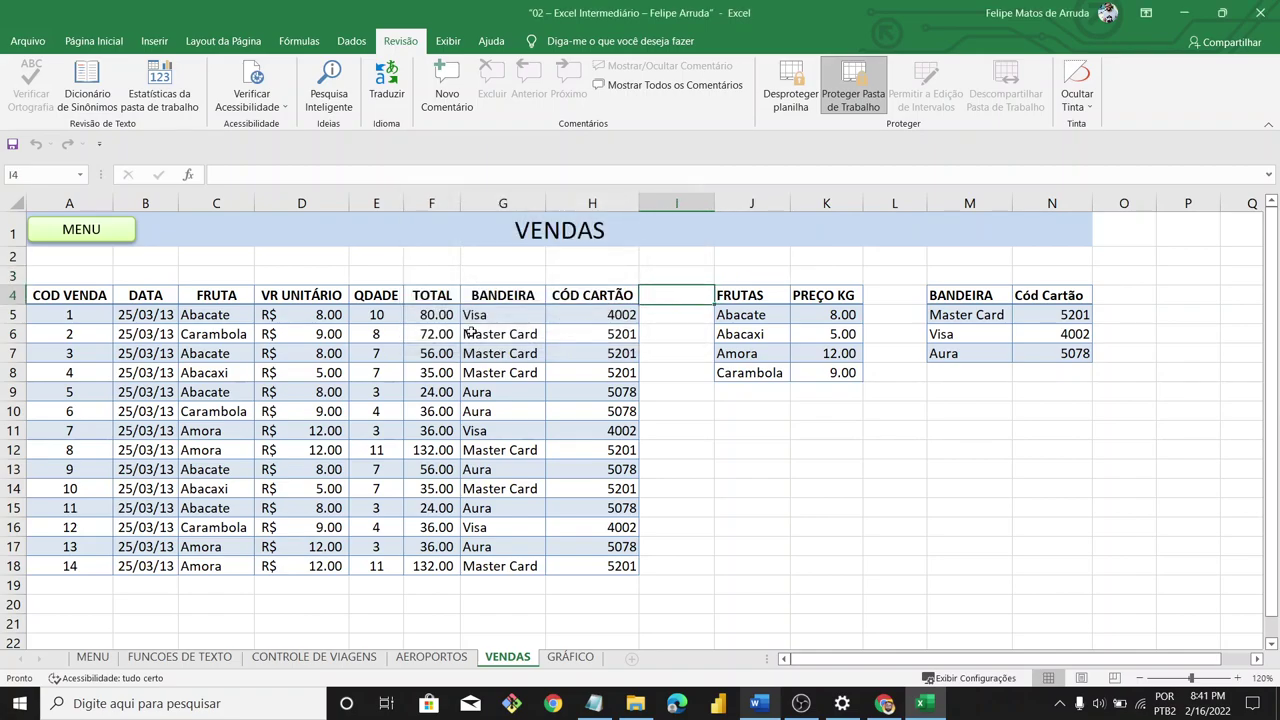
{"action": "left_click_drag", "start_coordinate": [101, 299], "coordinate": [571, 569]}
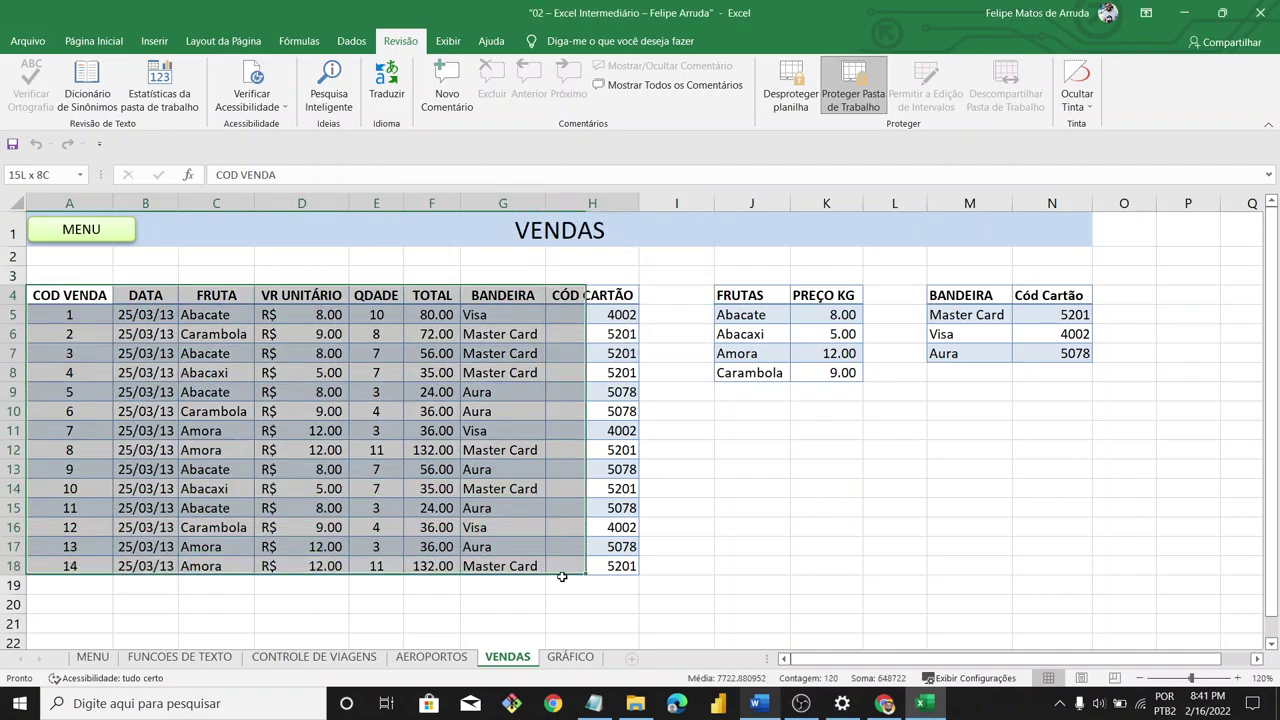
{"action": "left_click", "coordinate": [853, 85]}
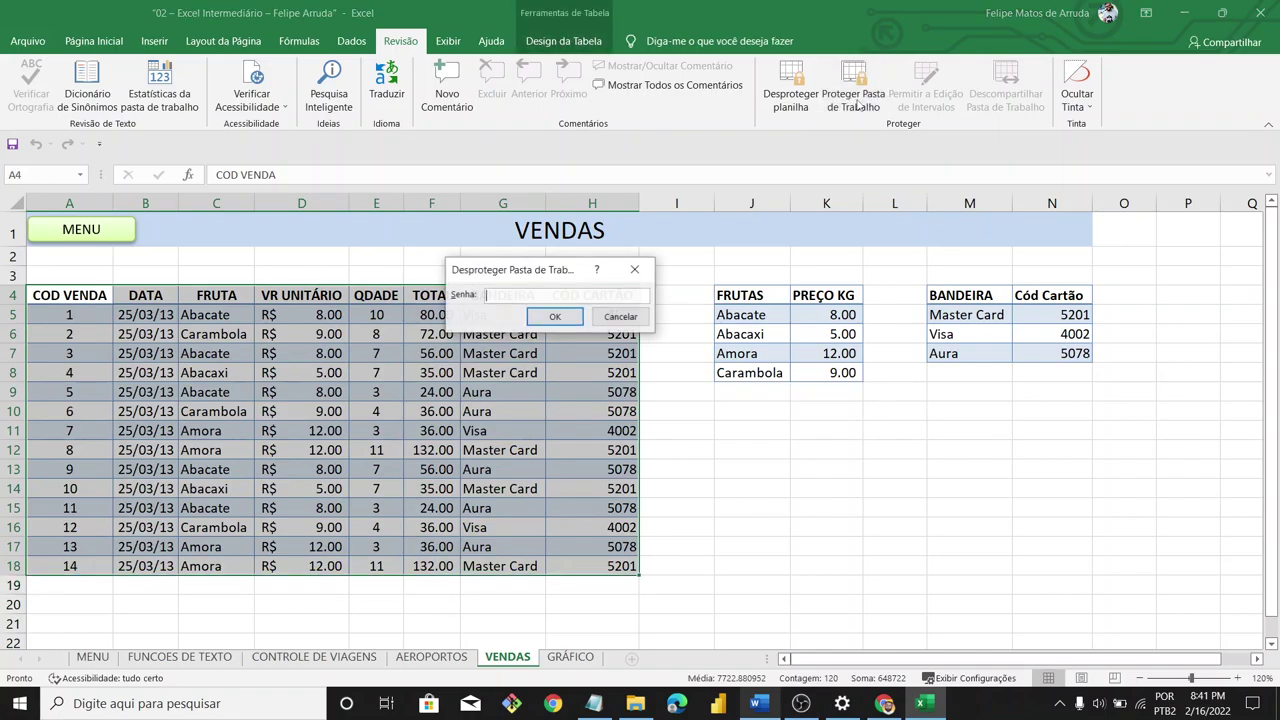
{"action": "left_click", "coordinate": [621, 316]}
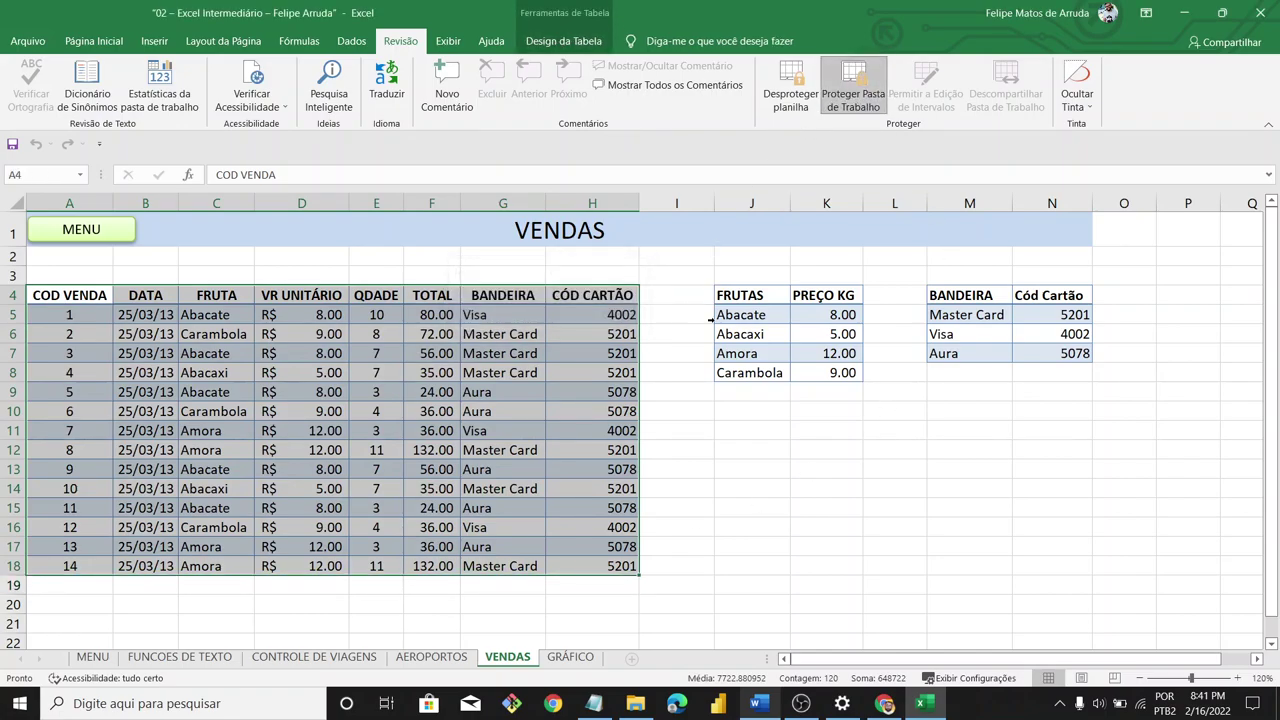
{"action": "left_click_drag", "start_coordinate": [740, 334], "coordinate": [830, 334]}
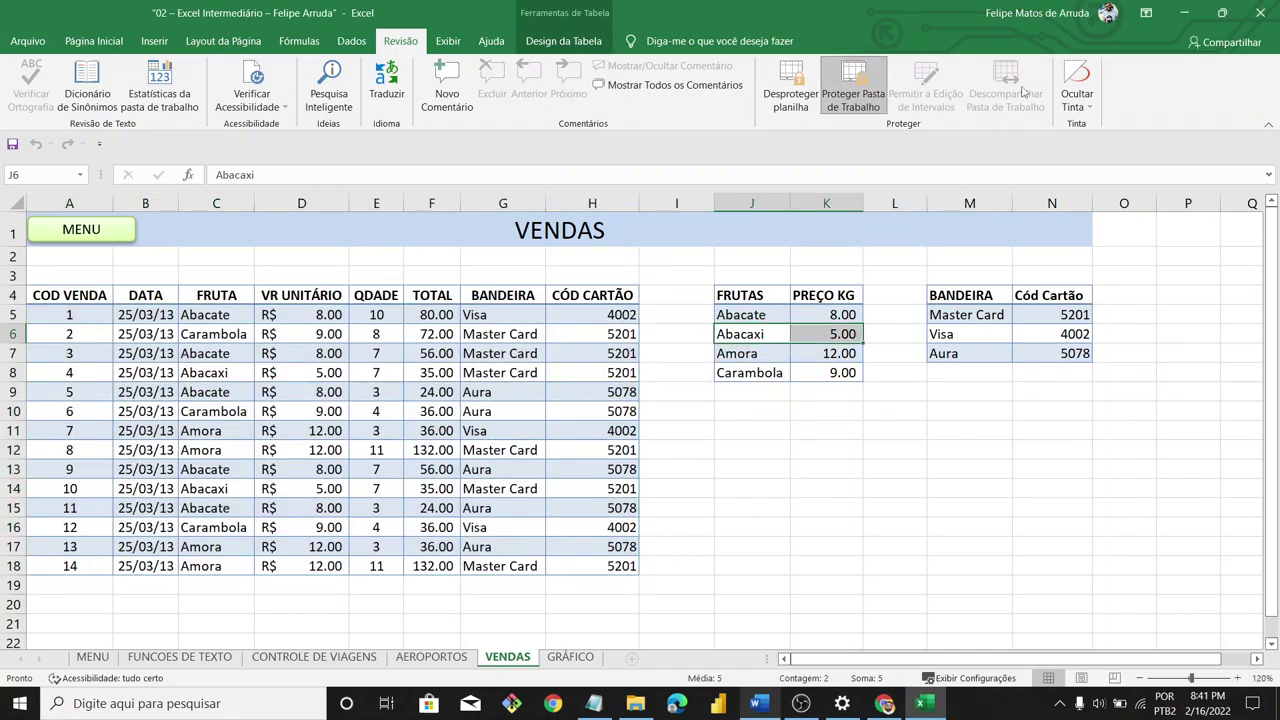
{"action": "left_click", "coordinate": [686, 331]}
{"action": "left_click", "coordinate": [502, 262]}
- Return to the Home tab, select cell J12, and scroll through the Word task instructions
{"action": "left_click", "coordinate": [92, 41]}
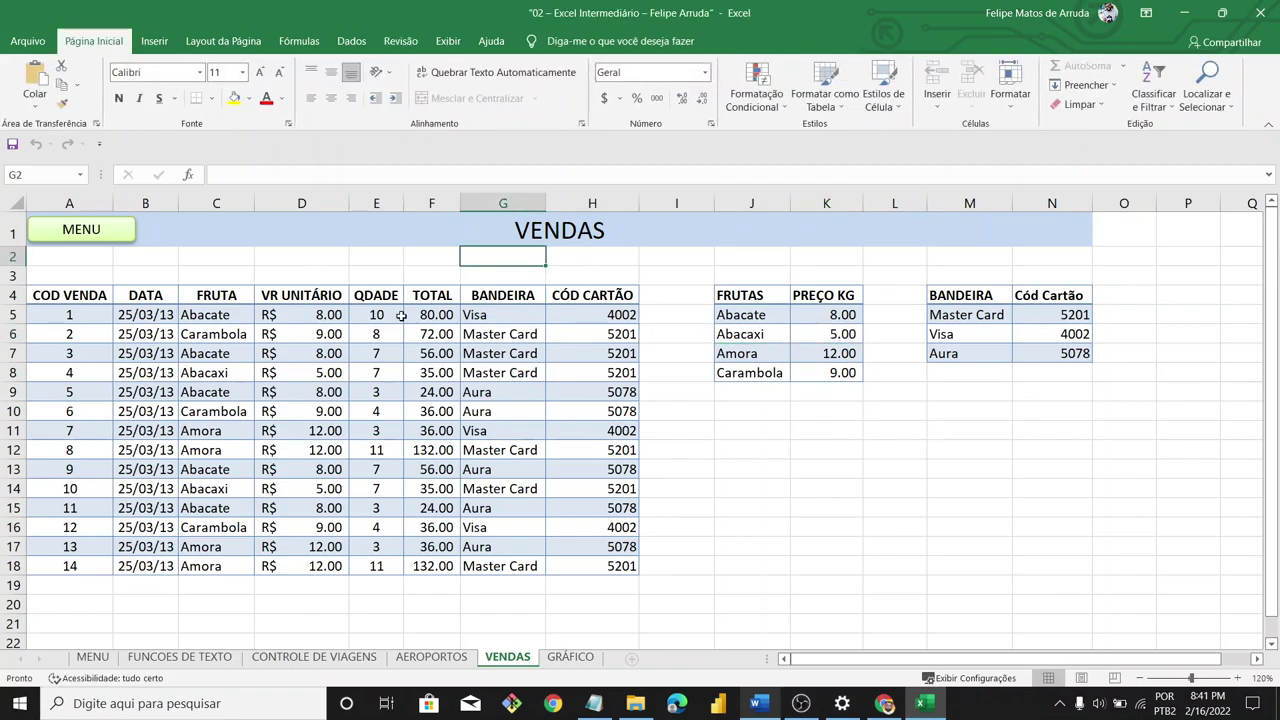
{"action": "left_click", "coordinate": [750, 452]}
{"action": "left_click", "coordinate": [764, 704]}
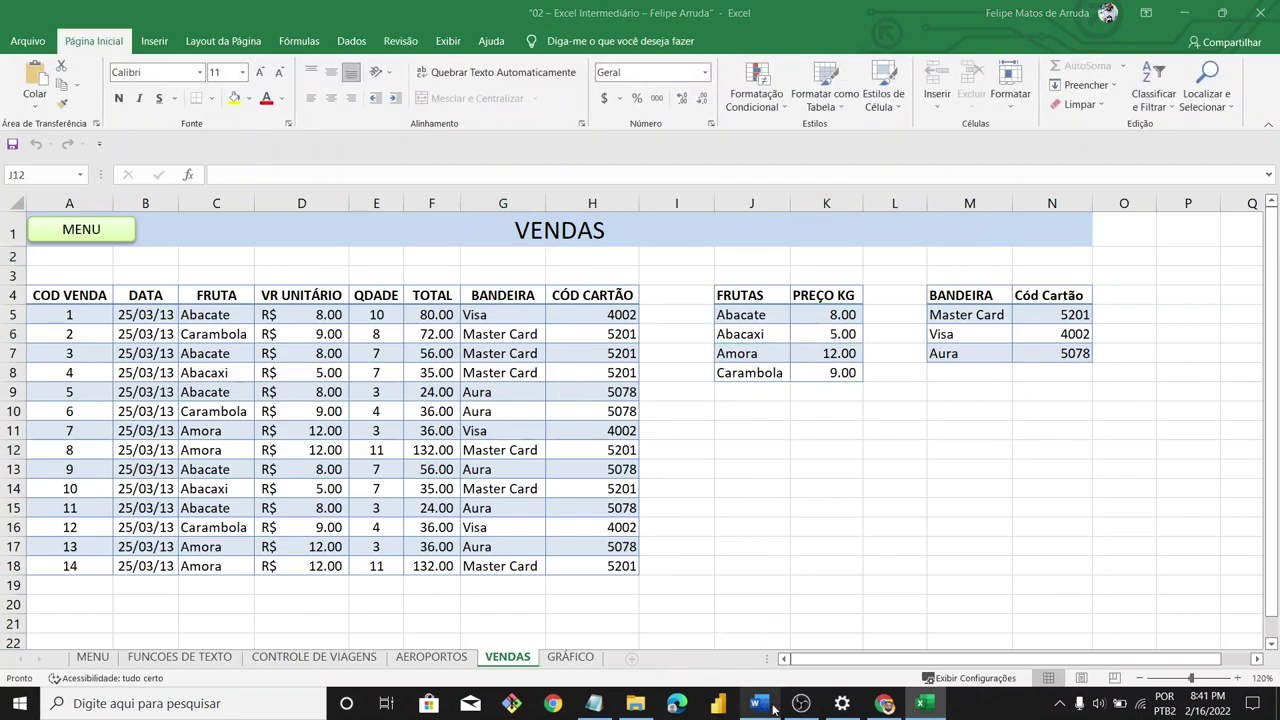
{"action": "scroll", "coordinate": [652, 340], "scroll_direction": "down", "scroll_amount": 1}
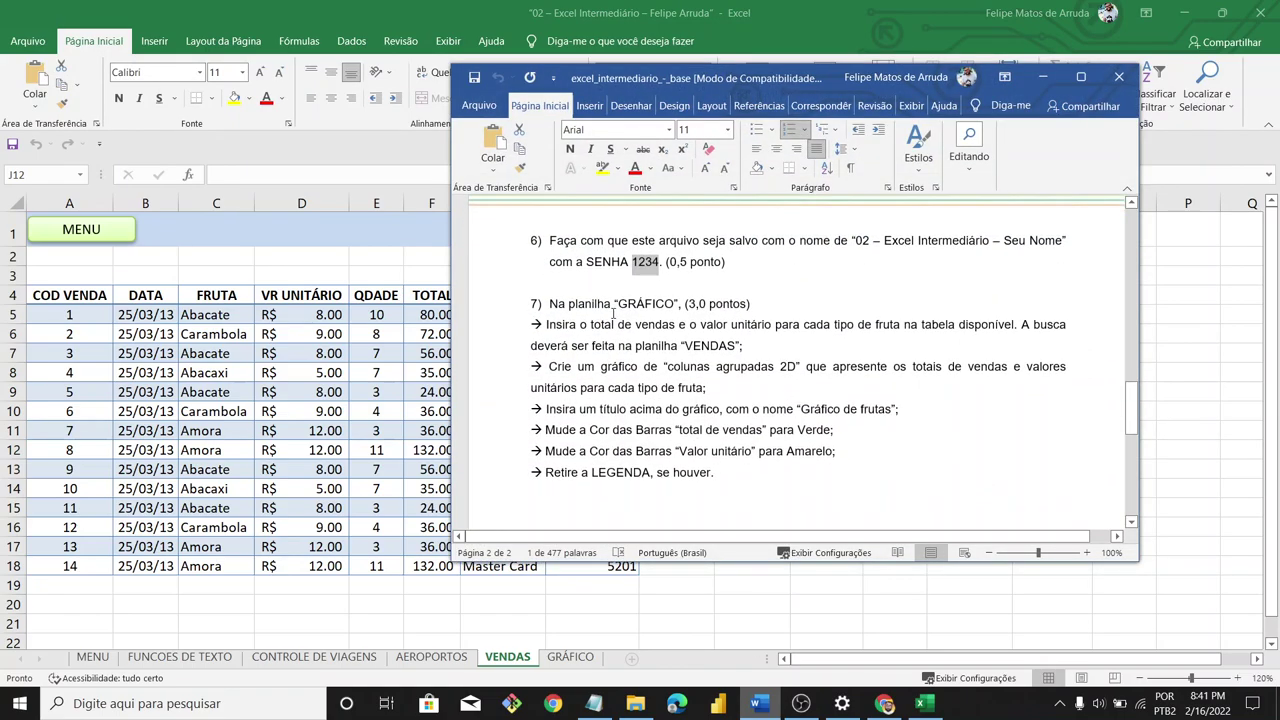
- Open the GRÁFICO sheet's FRUTAS table and highlight Word's first item-7 instruction on inserting sales totals
{"action": "left_click", "coordinate": [565, 660]}
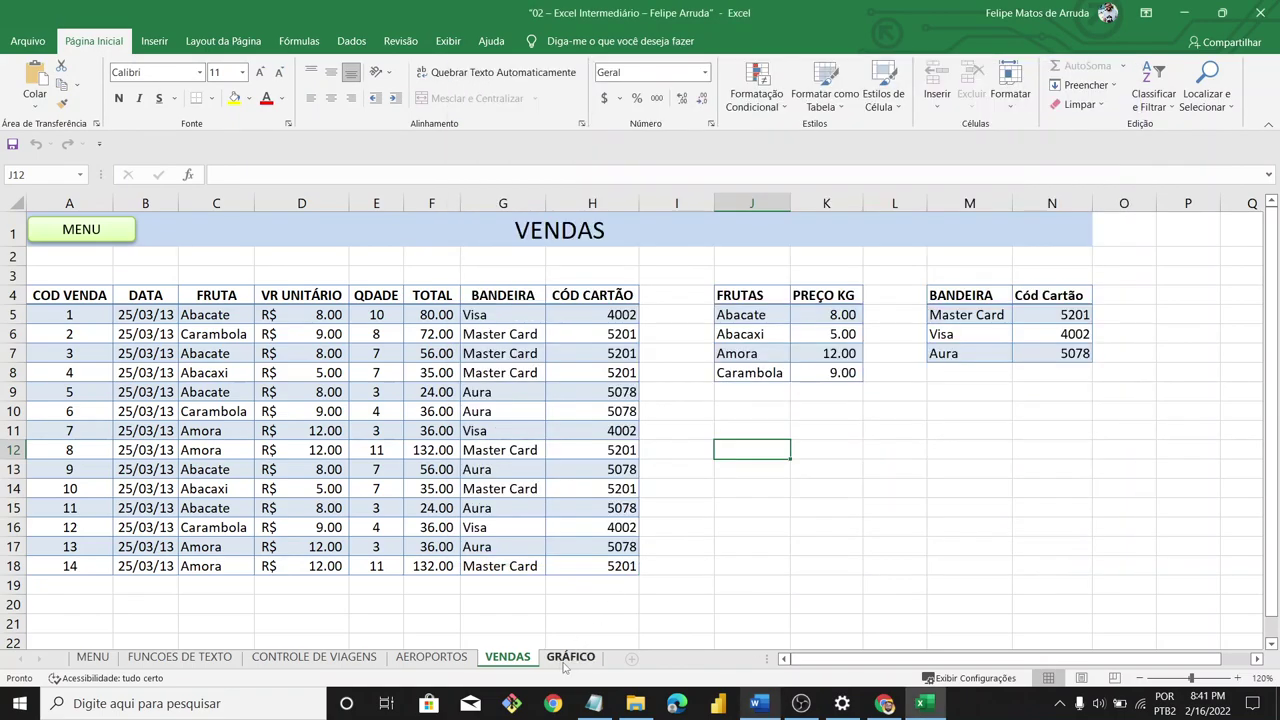
{"action": "left_click", "coordinate": [565, 660]}
{"action": "left_click", "coordinate": [760, 704]}
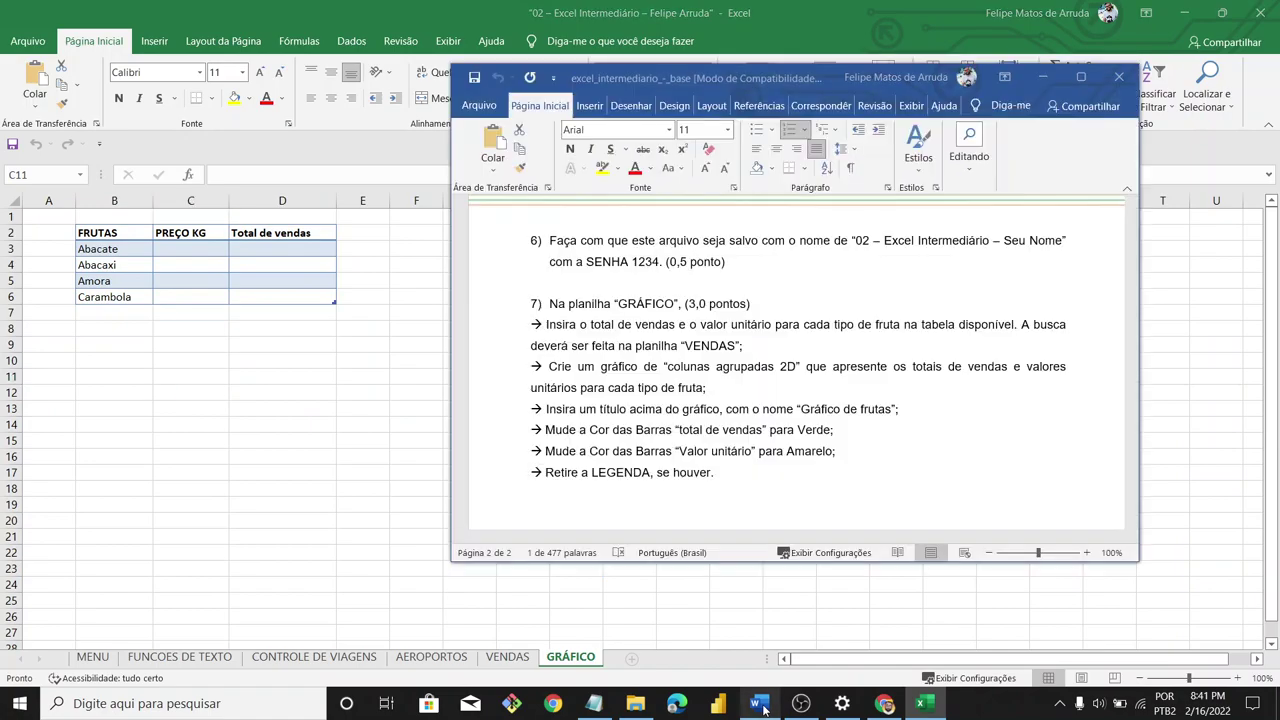
{"action": "triple_click", "coordinate": [601, 327]}
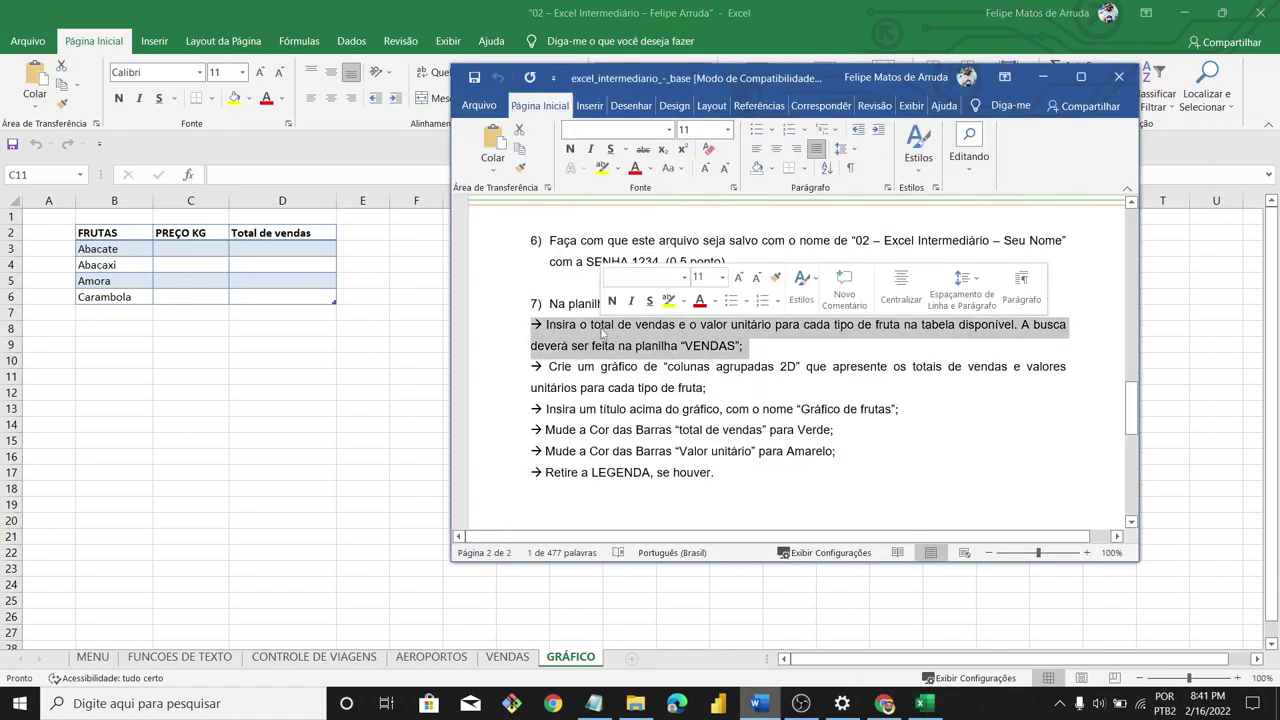
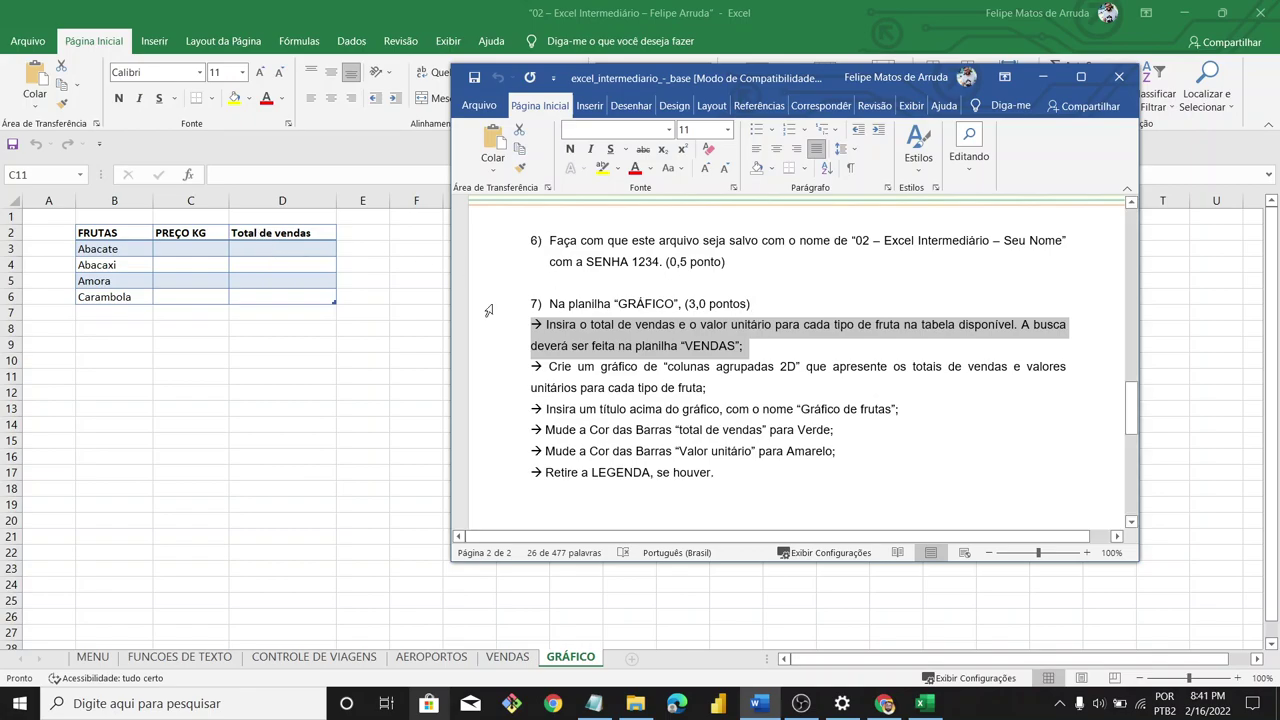
- Back in Excel, check the VENDAS totals F5:F18, then select cell C3 on the GRÁFICO sheet
{"action": "key", "text": "alt+Tab"}
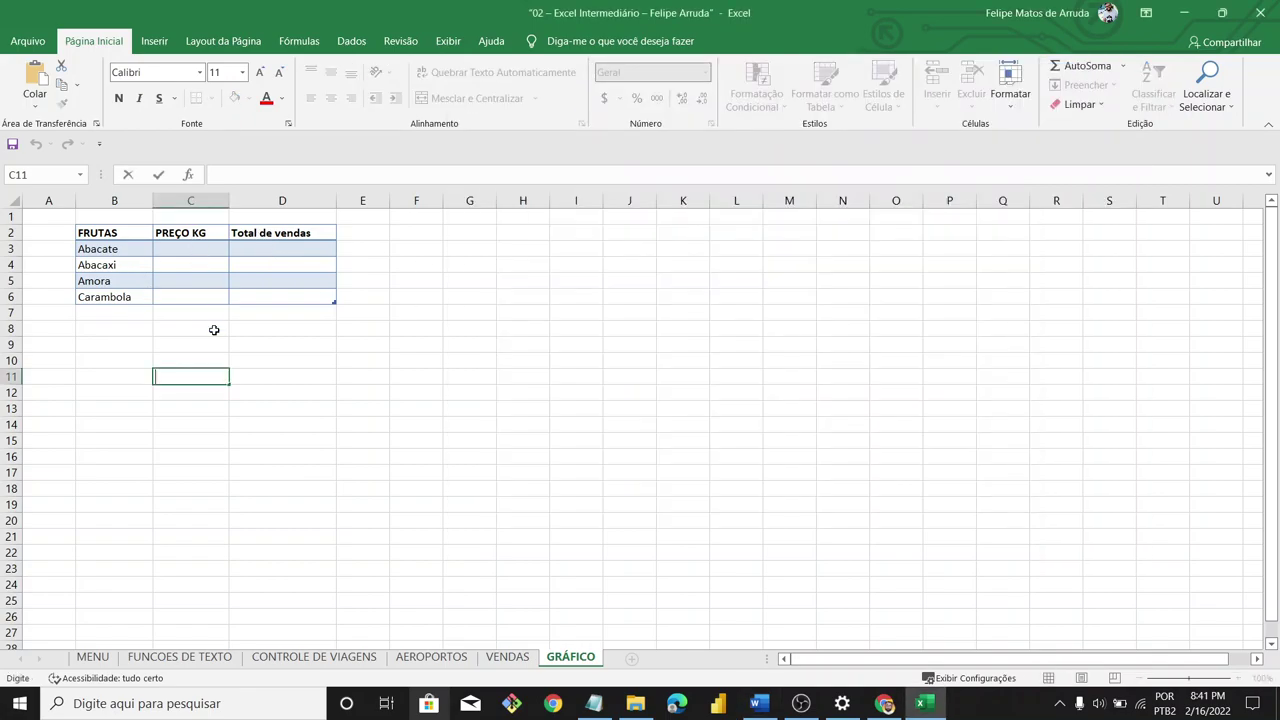
{"action": "left_click", "coordinate": [512, 652]}
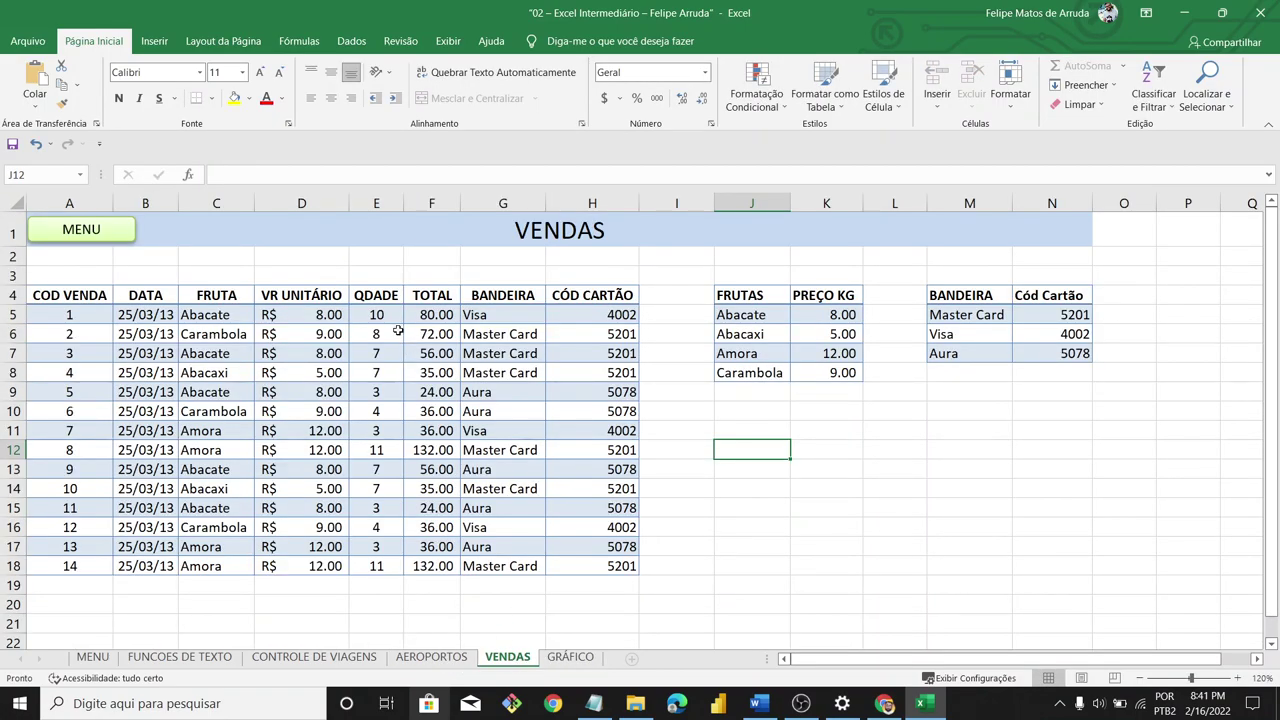
{"action": "left_click_drag", "start_coordinate": [430, 314], "coordinate": [430, 563]}
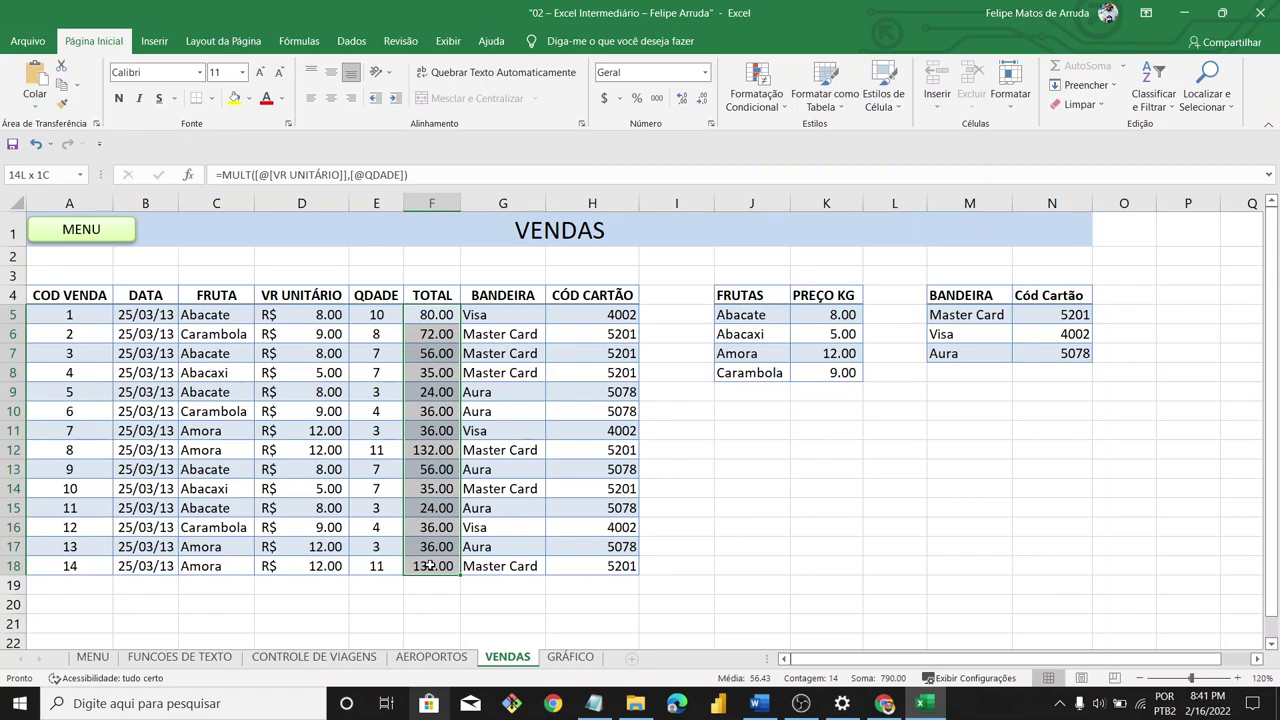
{"action": "left_click", "coordinate": [570, 656]}
{"action": "left_click", "coordinate": [202, 248]}
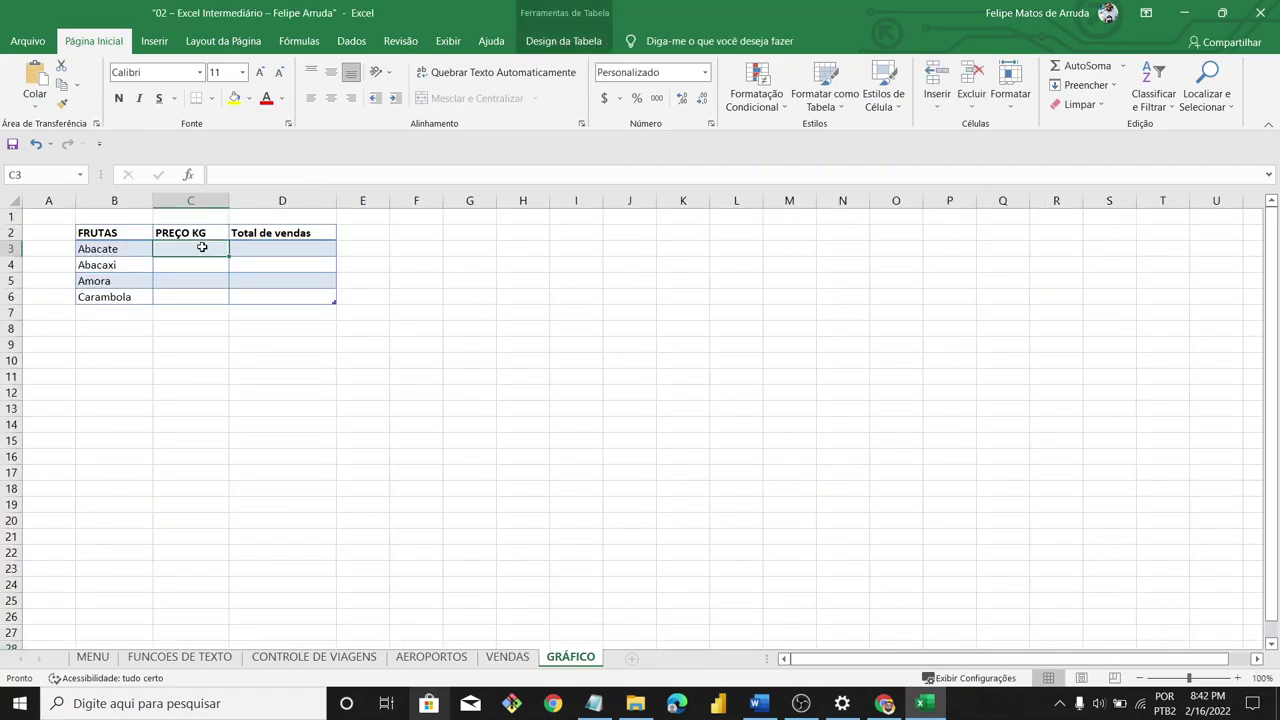
- Enter =PROCV in C3 using B3, the VENDAS sales table A4:H18, column 6 and exact match
{"action": "type", "text": "=proc"}
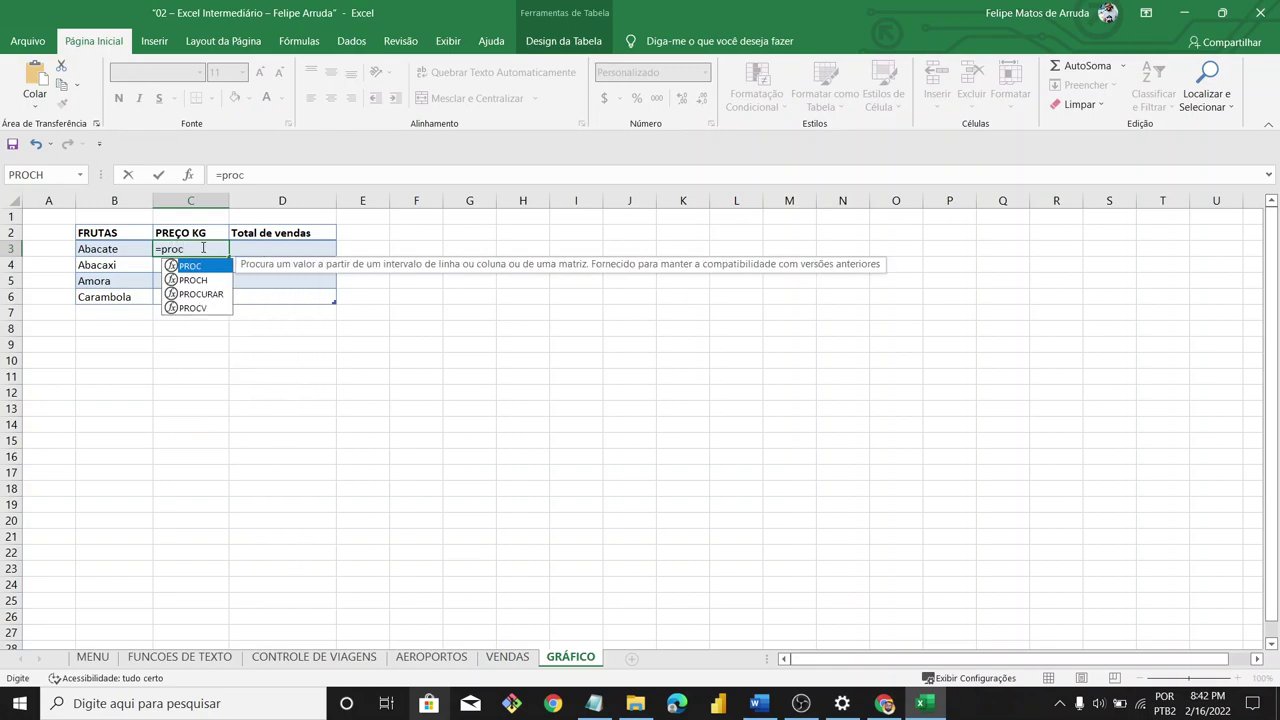
{"action": "left_click", "coordinate": [212, 308]}
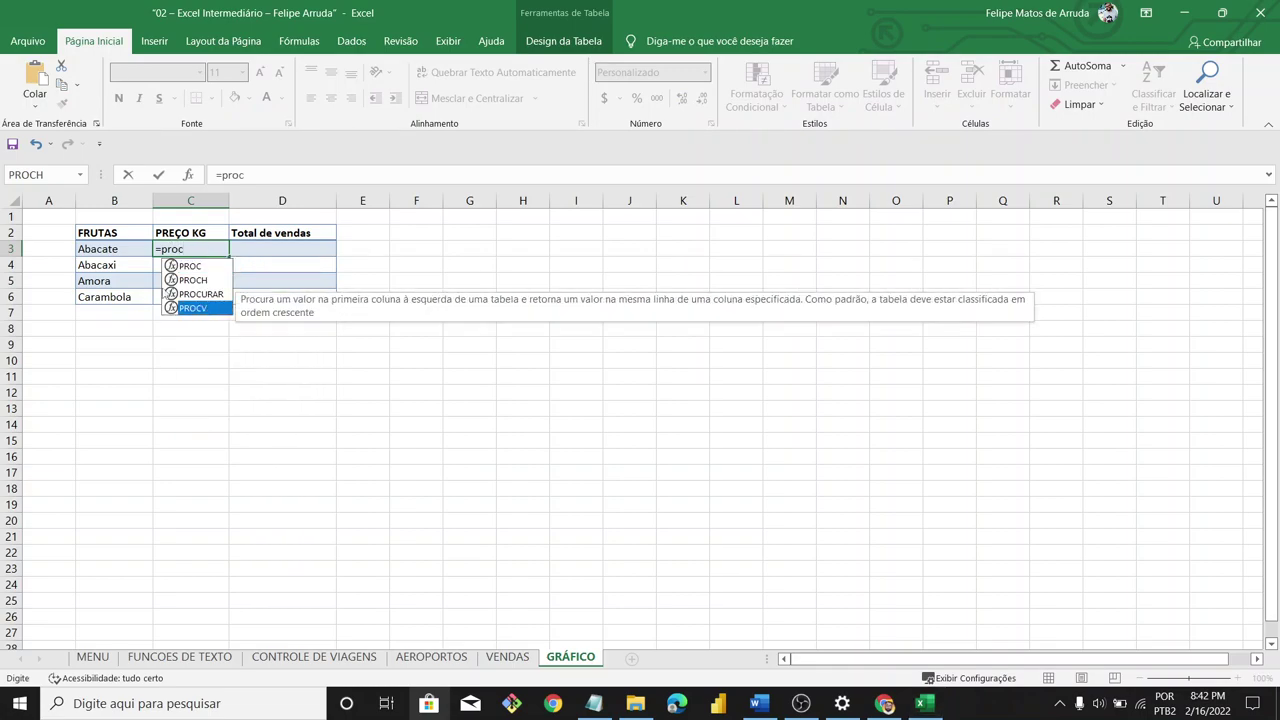
{"action": "double_click", "coordinate": [193, 309]}
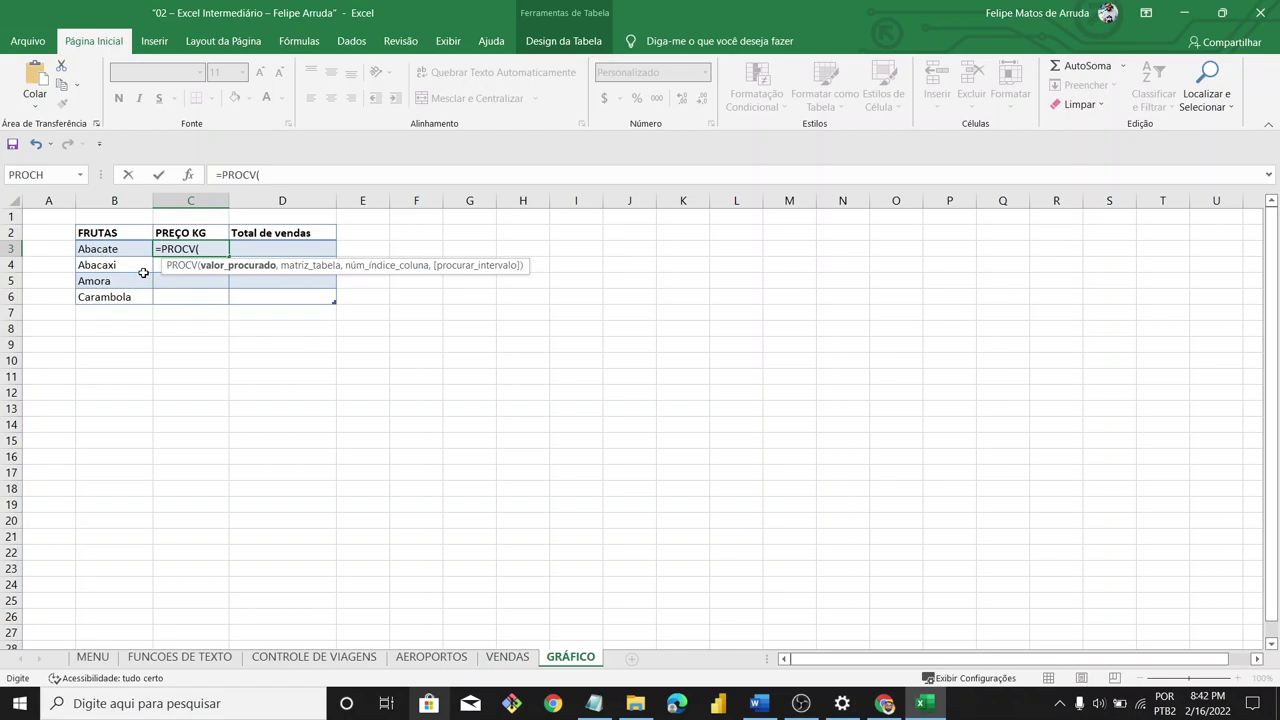
{"action": "left_click", "coordinate": [118, 250]}
{"action": "type", "text": ";"}
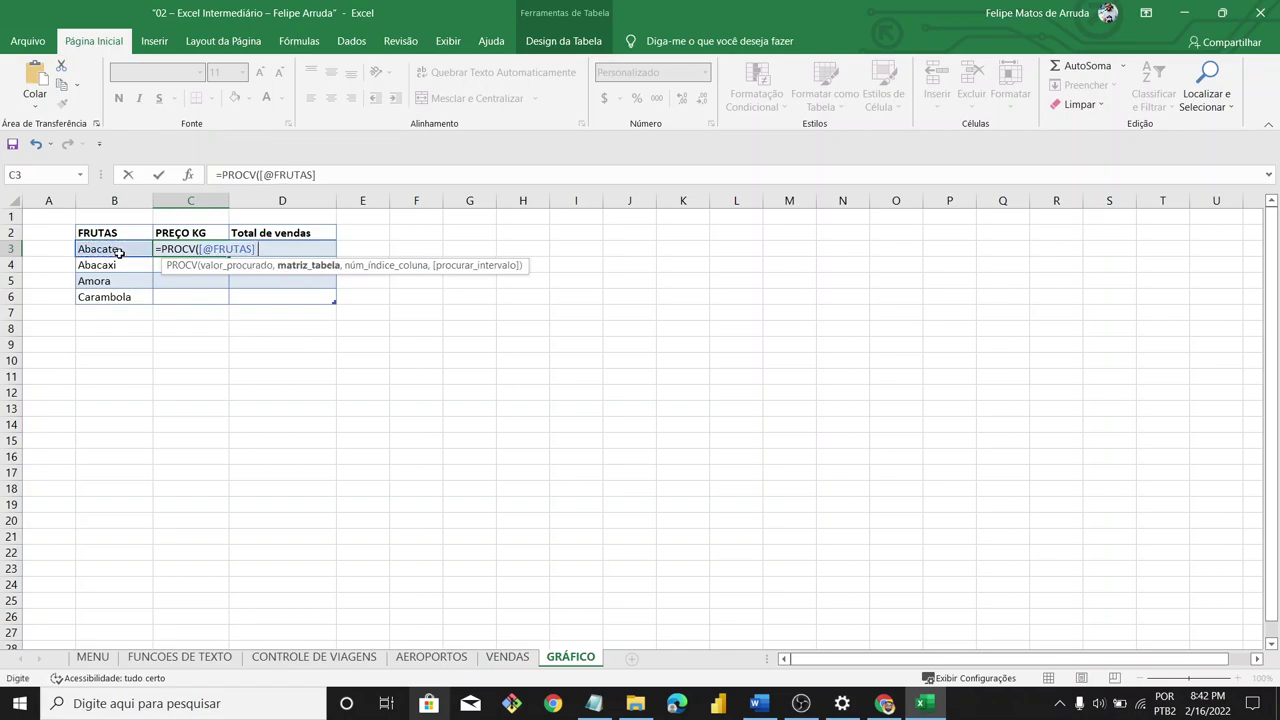
{"action": "left_click", "coordinate": [507, 656]}
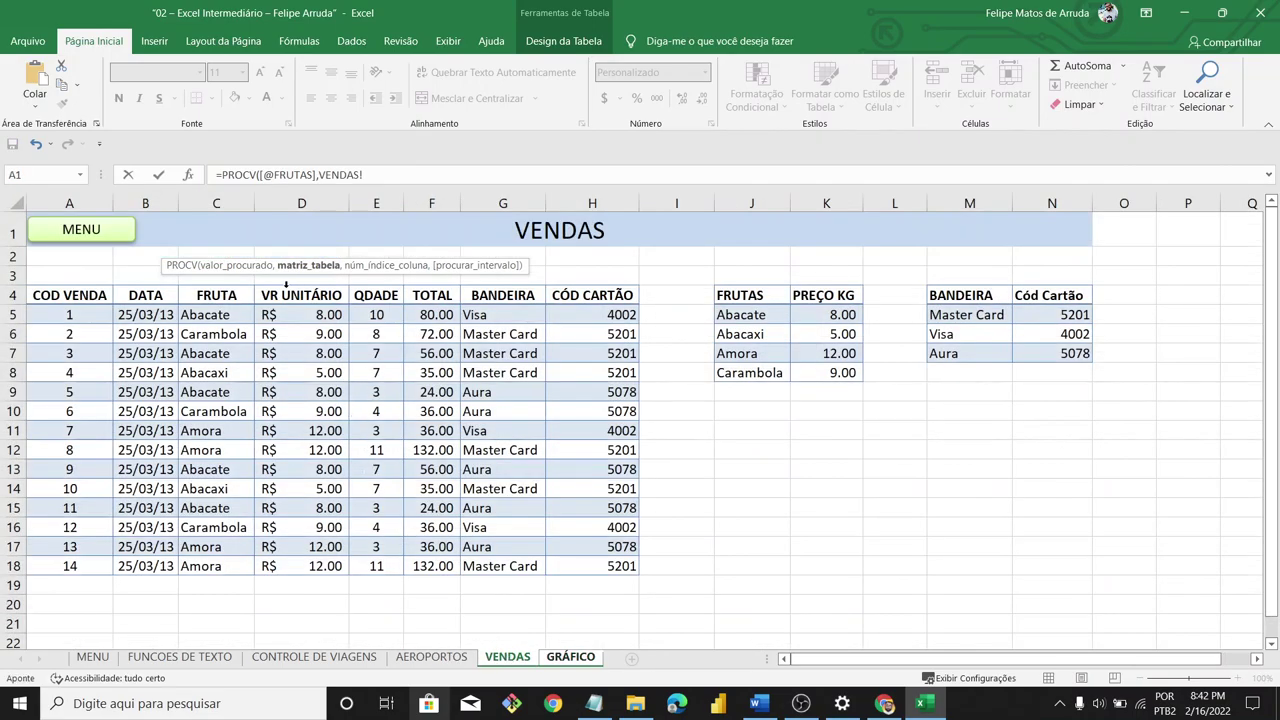
{"action": "left_click_drag", "start_coordinate": [62, 298], "coordinate": [580, 565]}
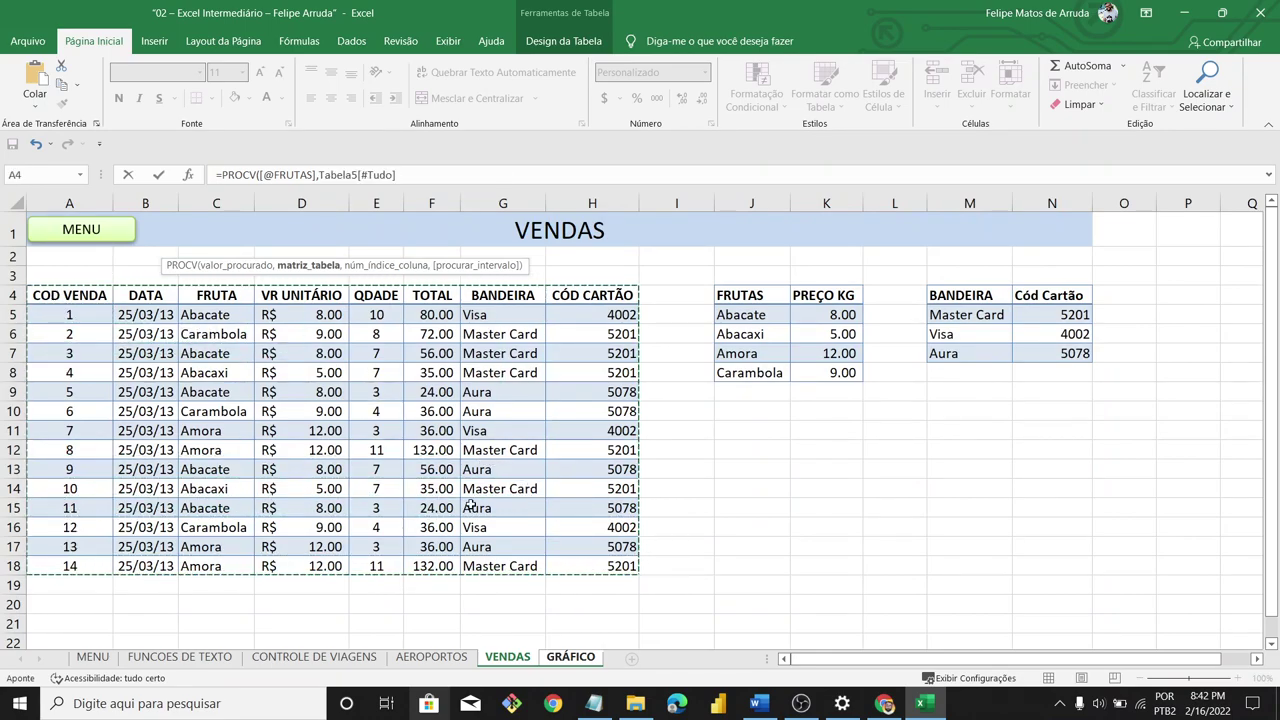
{"action": "left_click", "coordinate": [415, 175]}
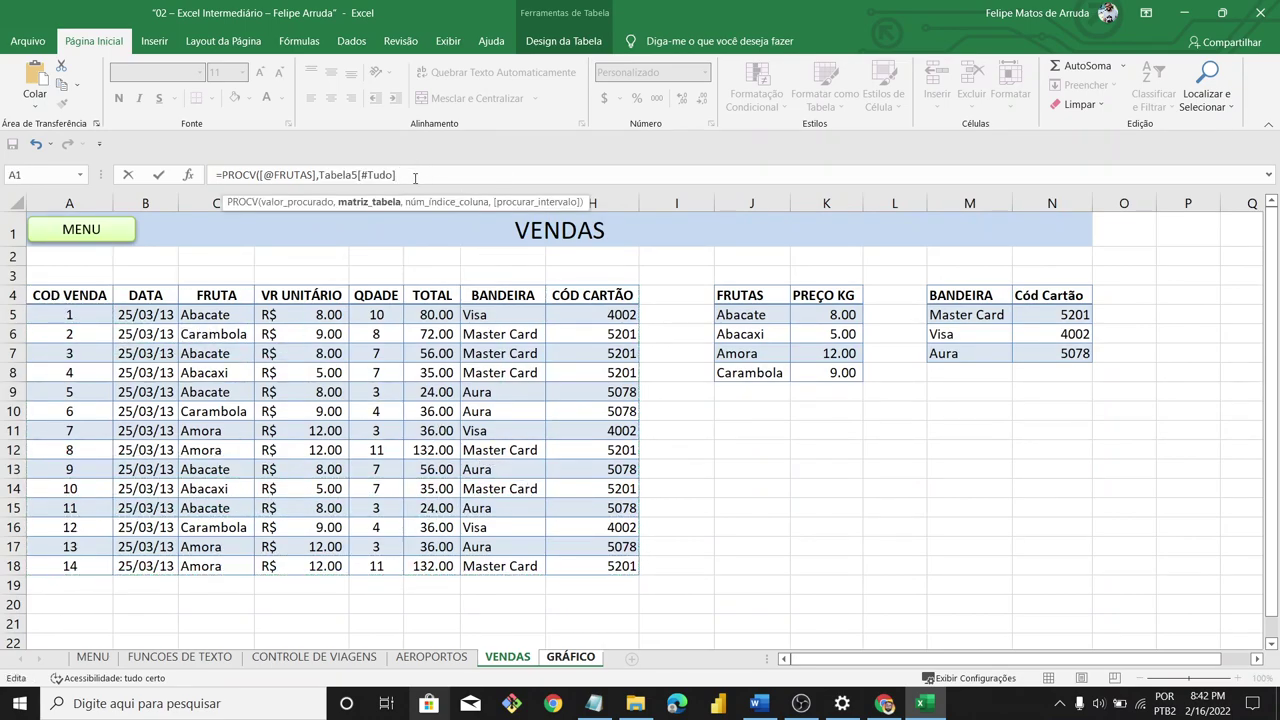
{"action": "type", "text": ",6"}
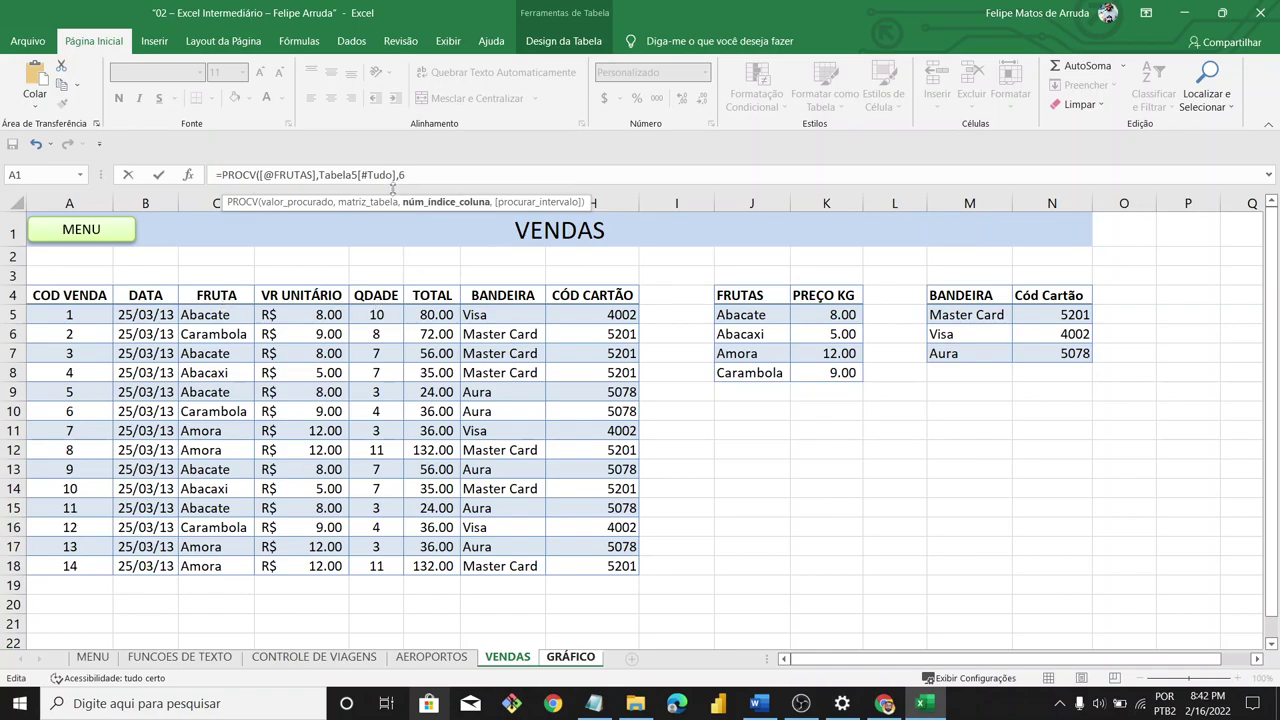
{"action": "type", "text": ",0"}
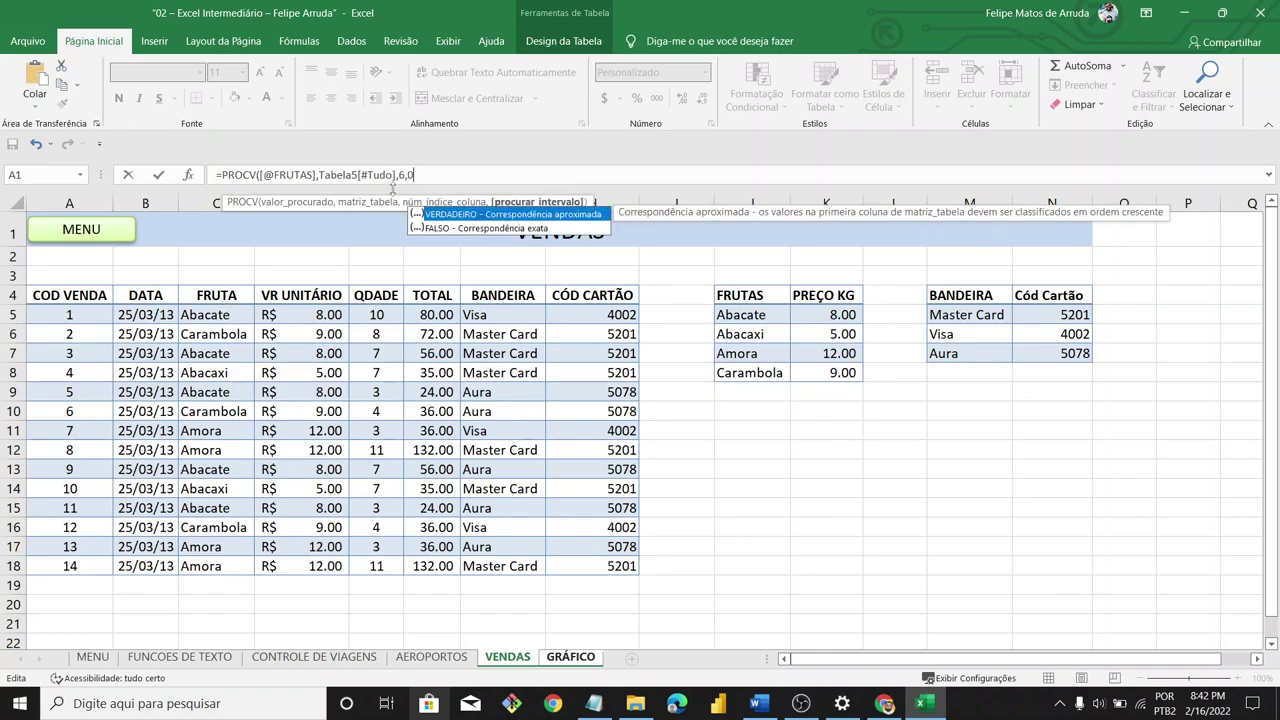
{"action": "type", "text": ")"}
{"action": "key", "text": "Return"}
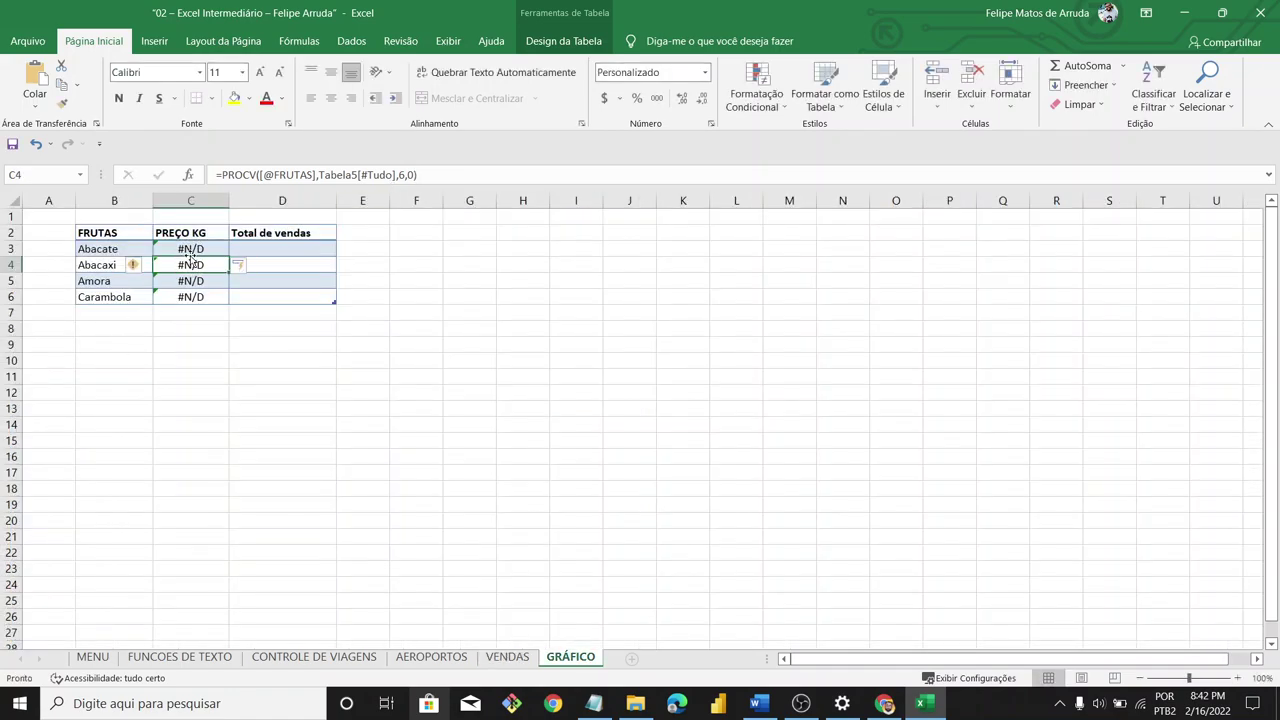
- Reopen the C3 formula and select its [#Tudo] table reference for editing
{"action": "double_click", "coordinate": [198, 249]}
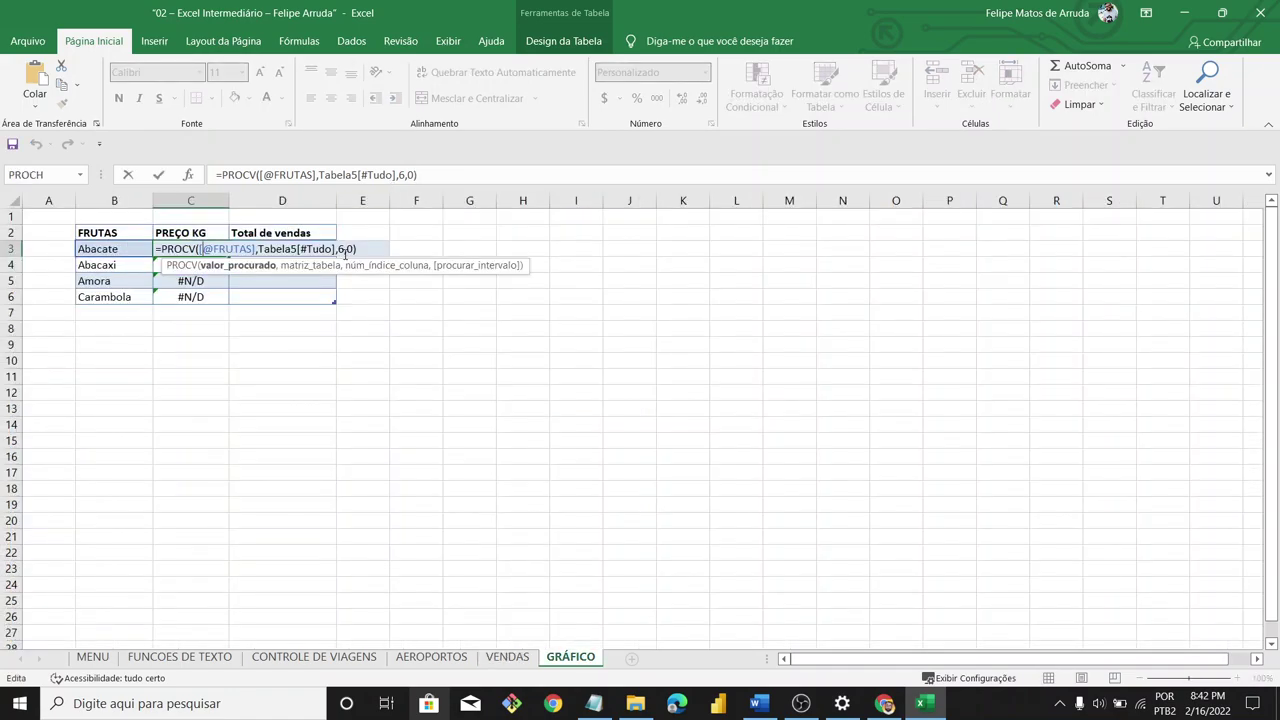
{"action": "left_click", "coordinate": [301, 249]}
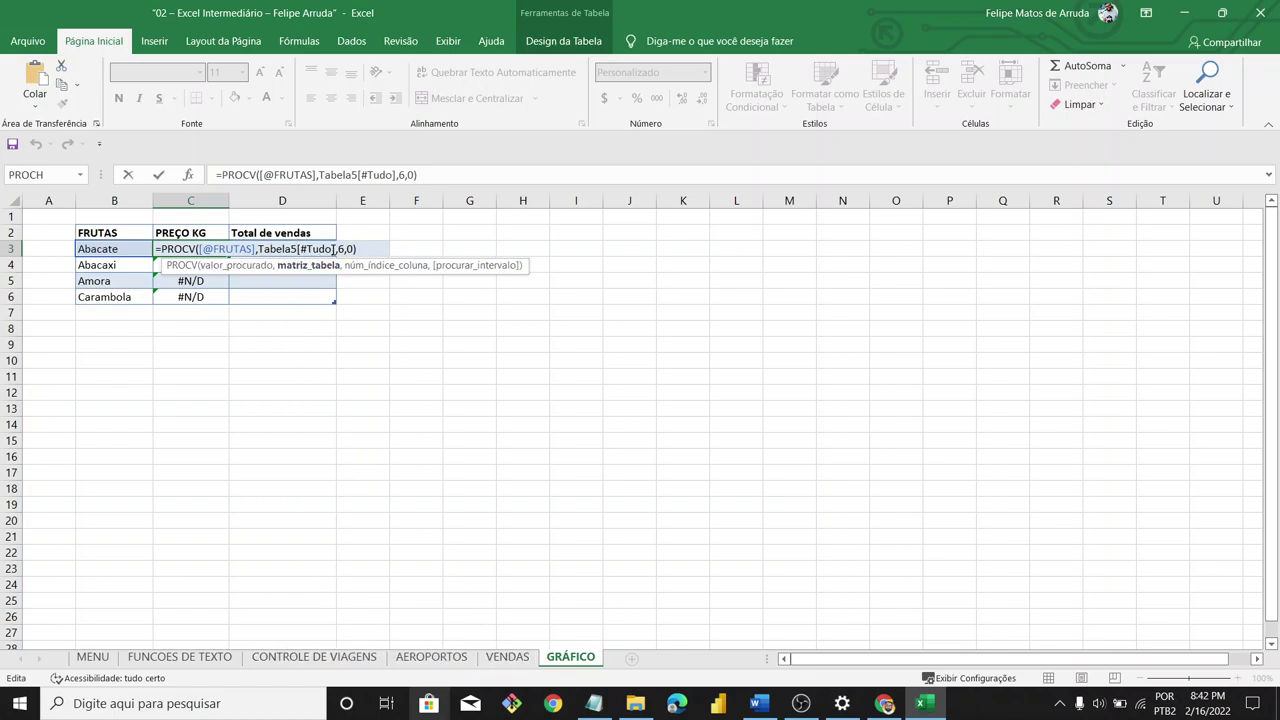
{"action": "left_click_drag", "start_coordinate": [333, 248], "coordinate": [297, 249]}
{"action": "left_click", "coordinate": [205, 329]}
{"action": "left_click", "coordinate": [188, 249]}
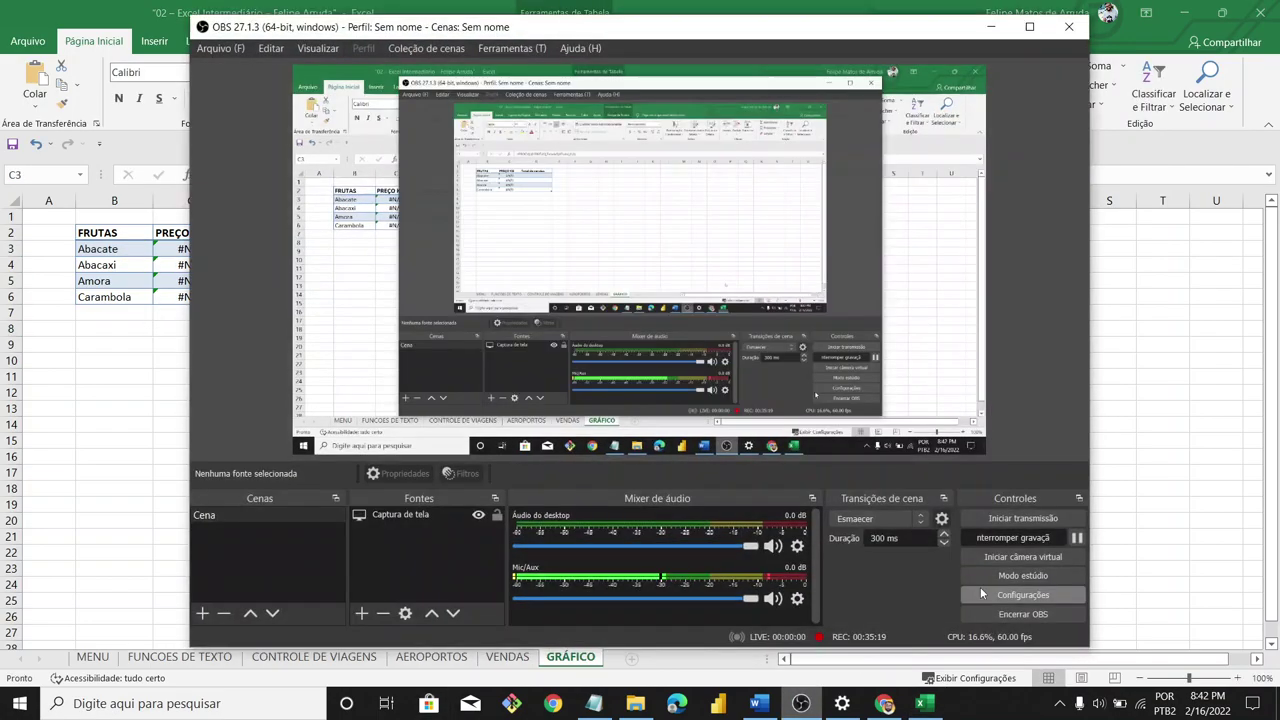
- Inspect the VENDAS sales rows A5:H18 and the existing PROCV formula in H10
{"action": "left_click", "coordinate": [801, 703]}
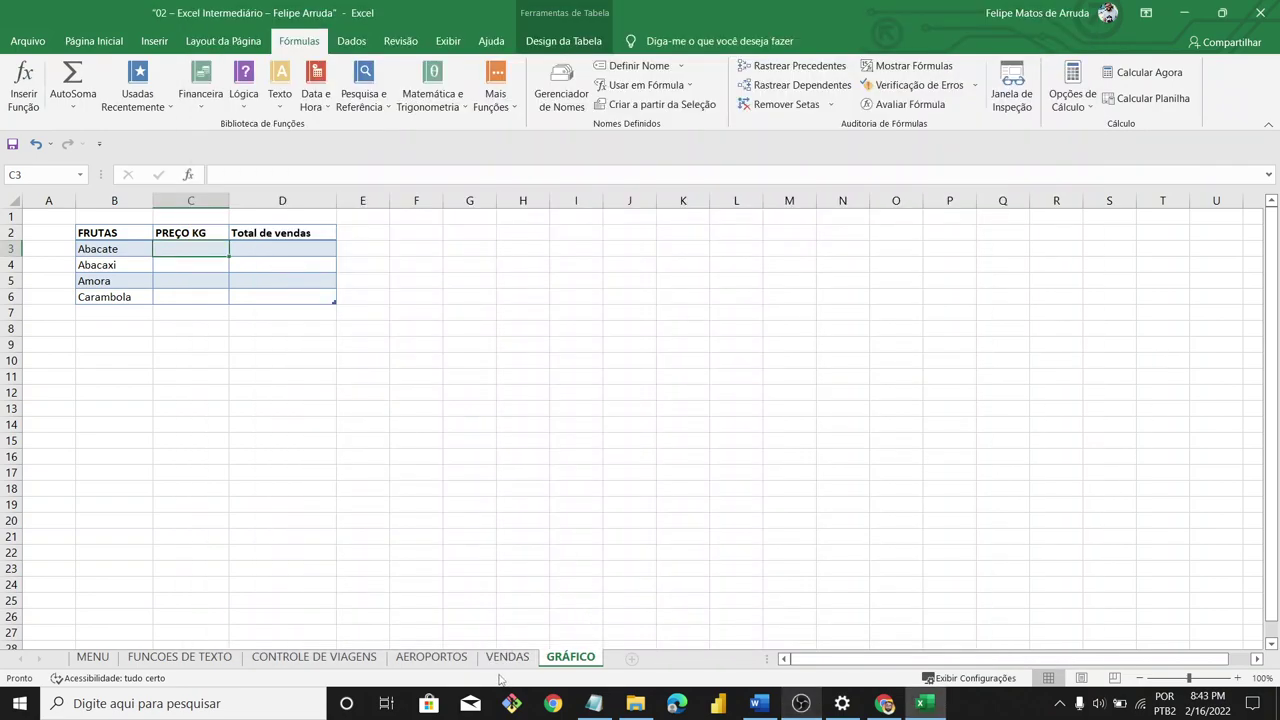
{"action": "left_click", "coordinate": [505, 657]}
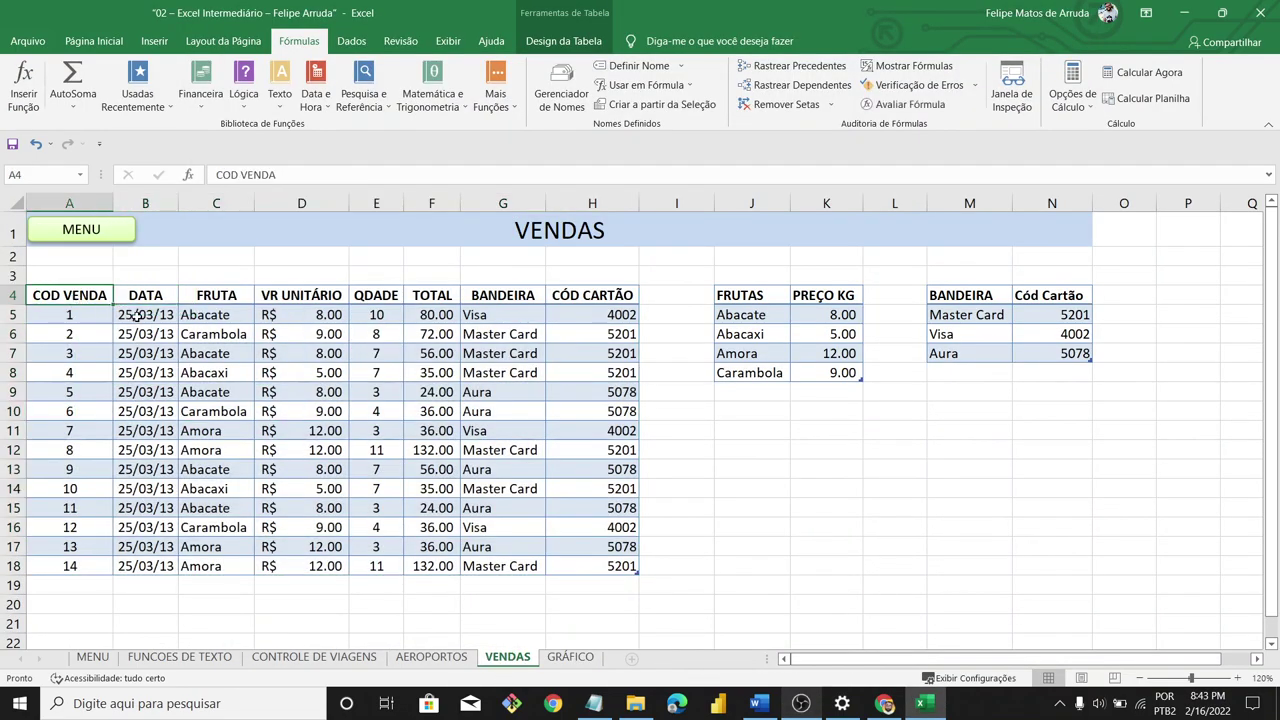
{"action": "left_click_drag", "start_coordinate": [137, 316], "coordinate": [571, 563]}
{"action": "left_click", "coordinate": [629, 420]}
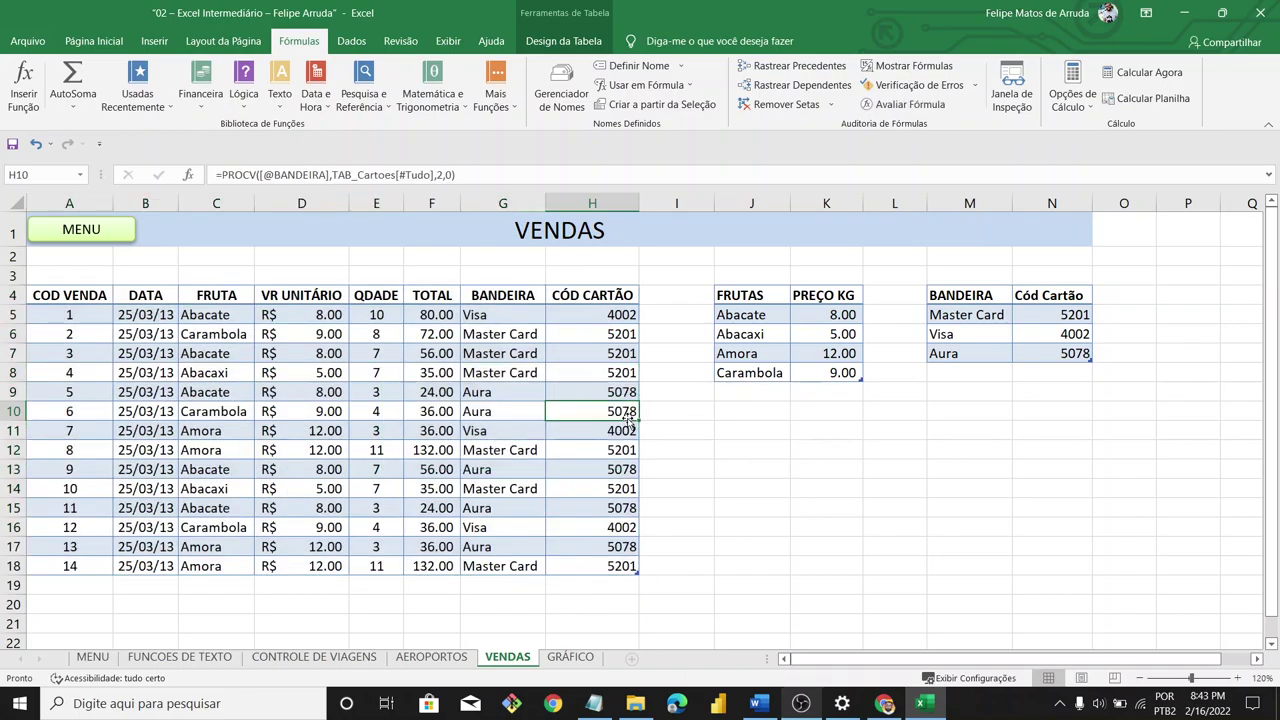
{"action": "left_click", "coordinate": [571, 657]}
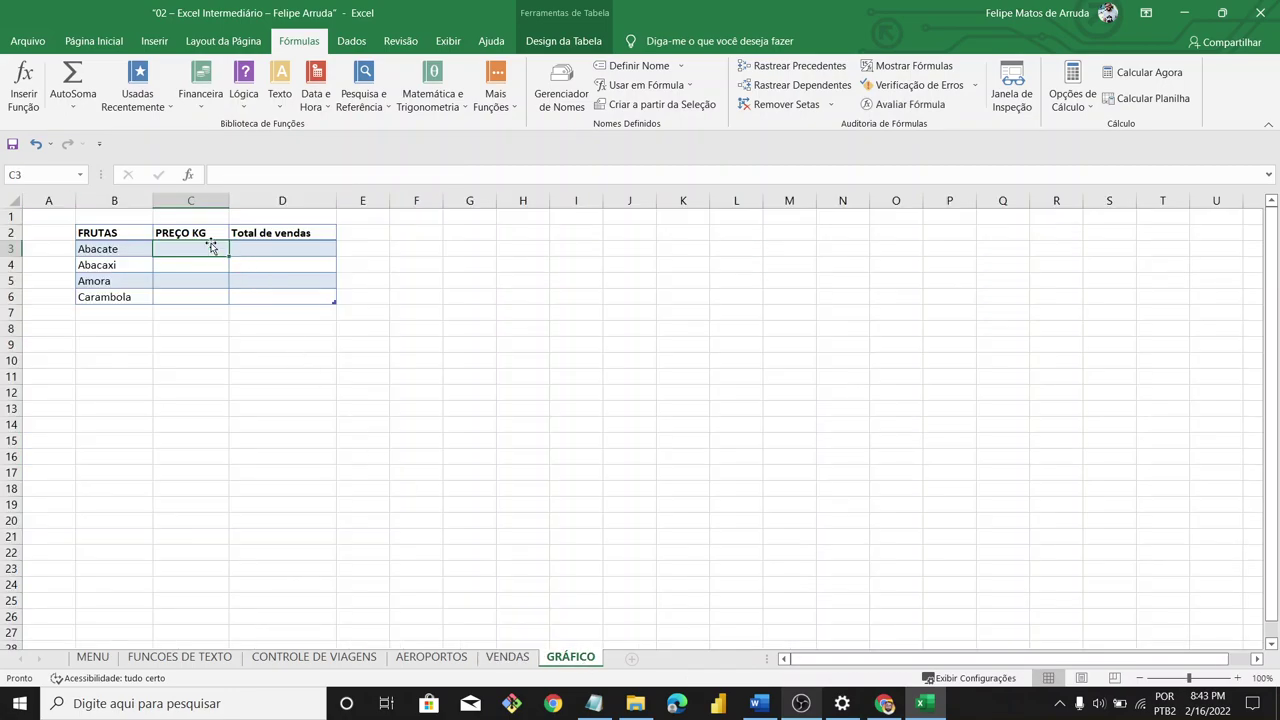
- Start PROCV from the lookup functions list with Abacate as lookup value and the sales table as range
{"action": "left_click", "coordinate": [366, 112]}
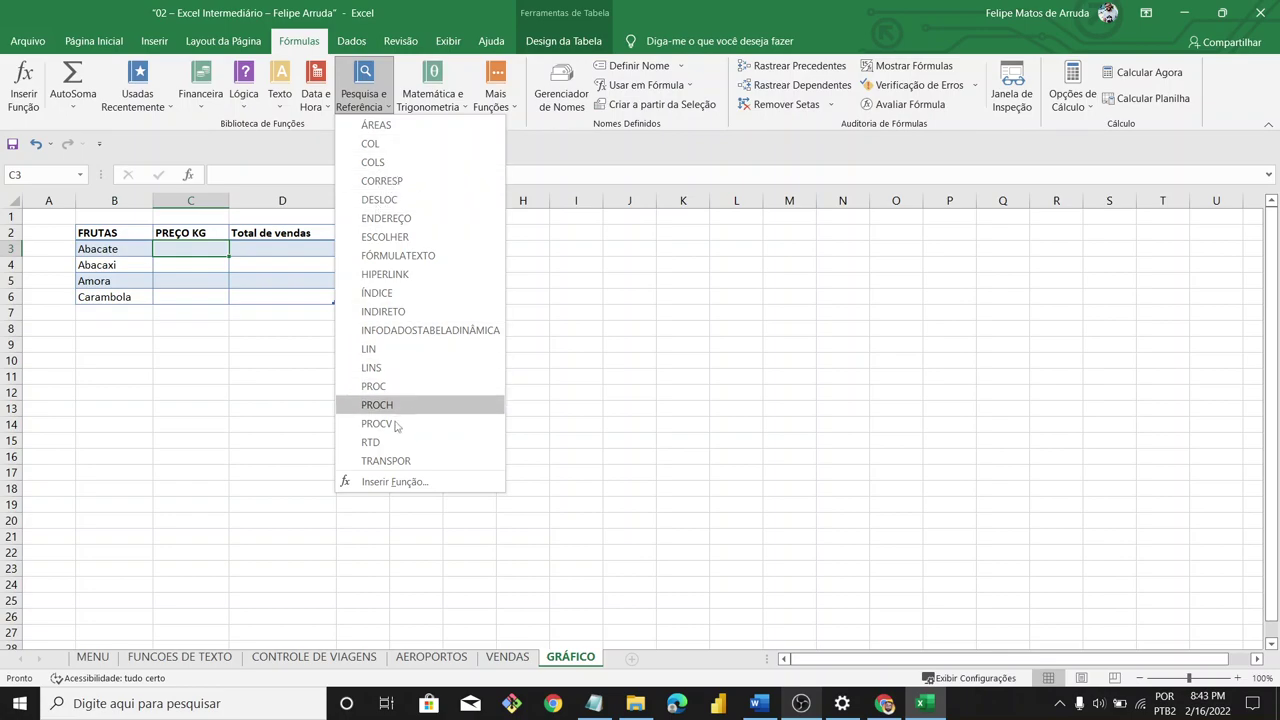
{"action": "left_click", "coordinate": [378, 423]}
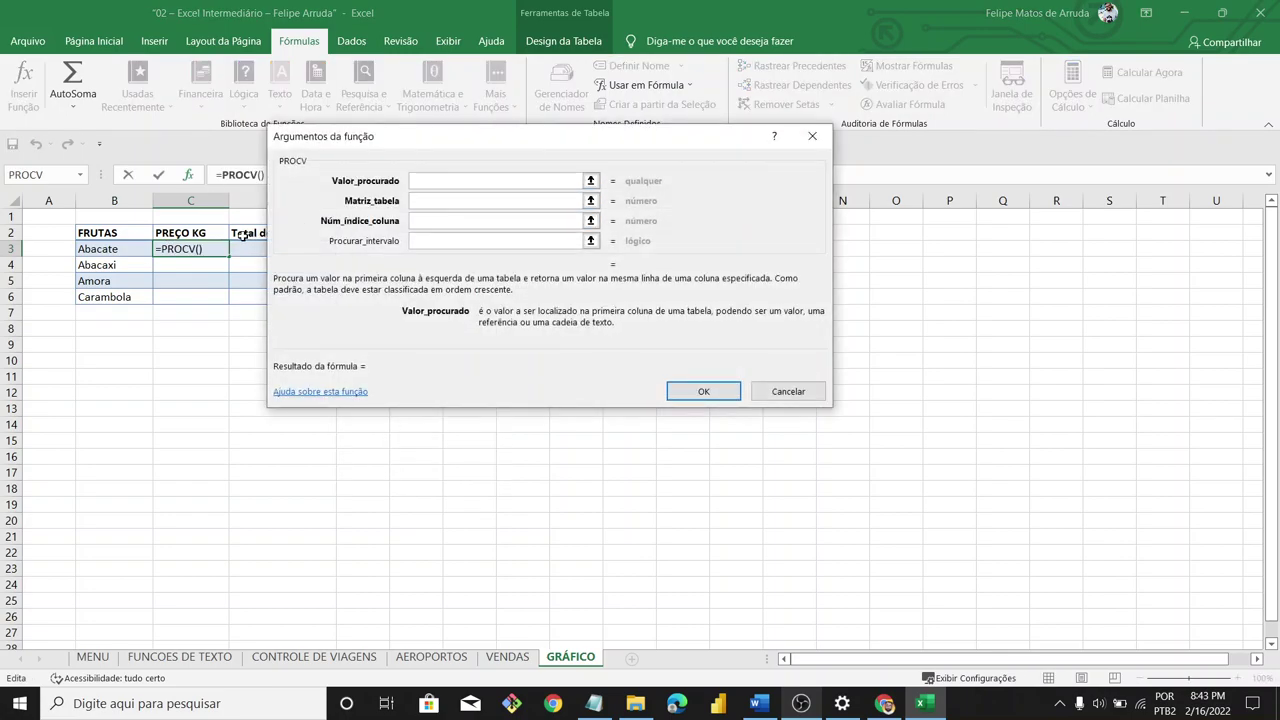
{"action": "left_click", "coordinate": [120, 250]}
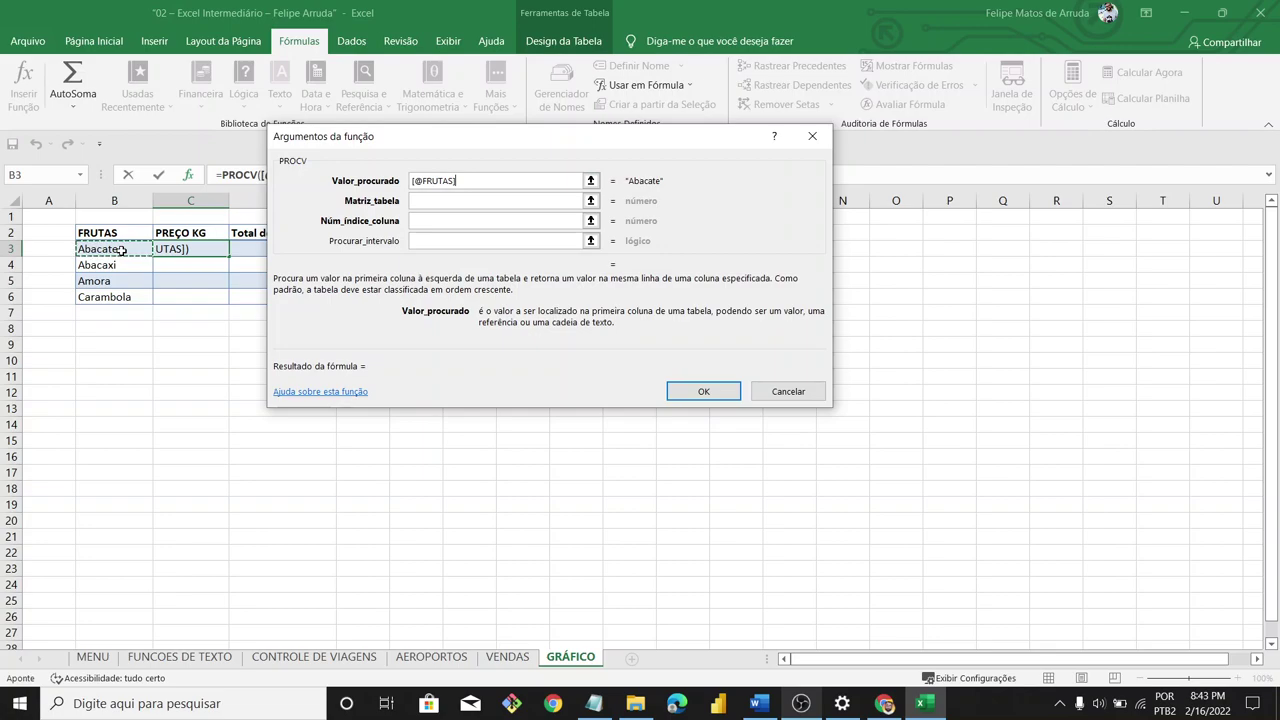
{"action": "left_click", "coordinate": [428, 200]}
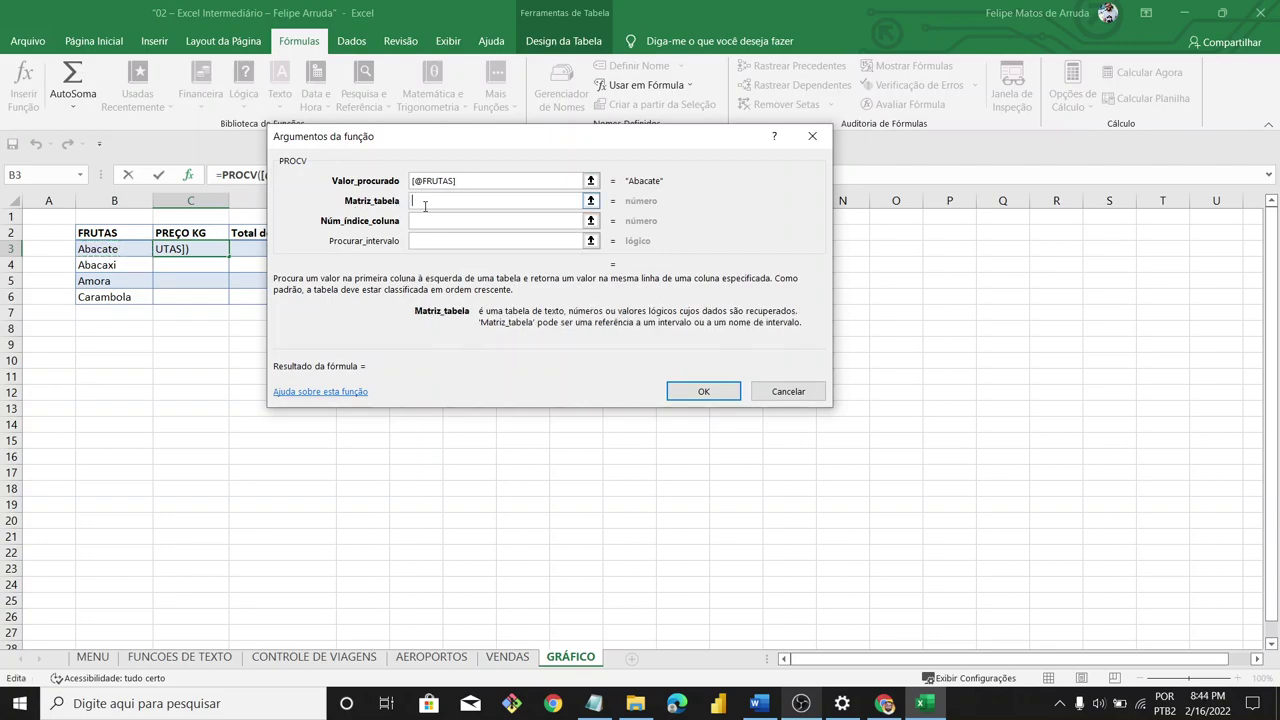
{"action": "left_click", "coordinate": [506, 657]}
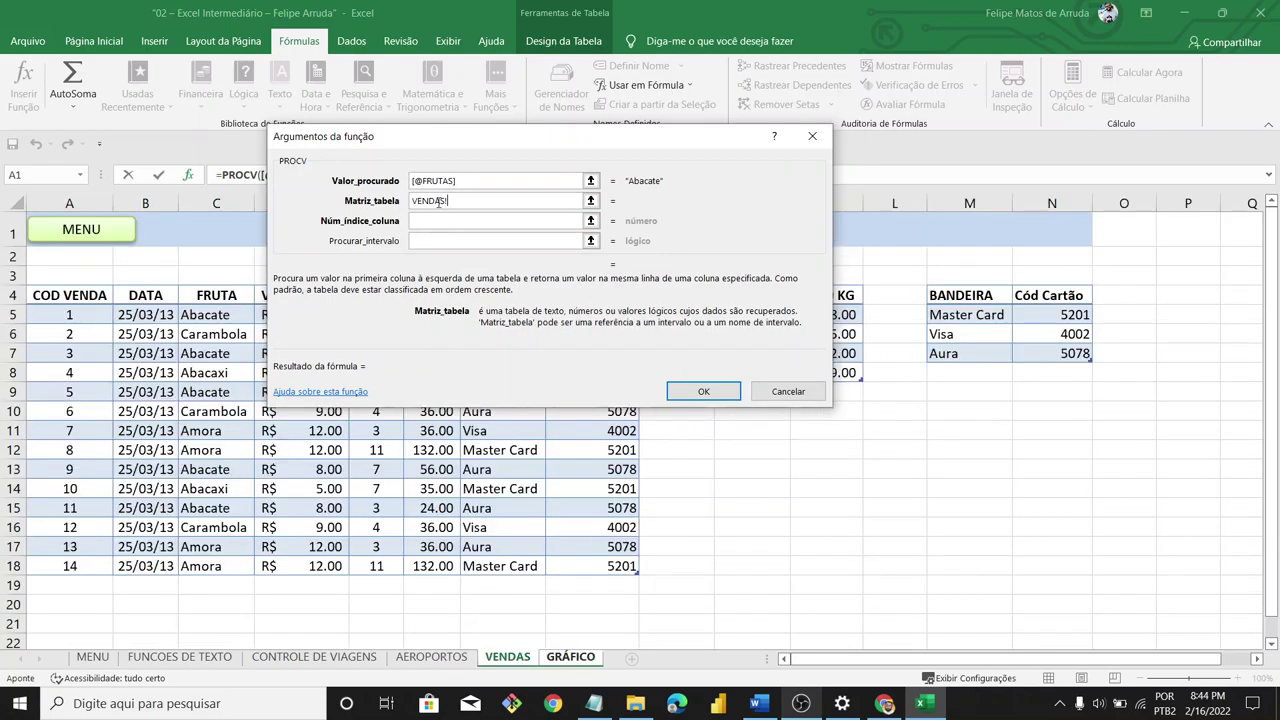
{"action": "mouse_move", "coordinate": [421, 146]}
{"action": "left_mouse_down"}
{"action": "mouse_move", "coordinate": [770, 136]}
{"action": "mouse_move", "coordinate": [834, 110]}
{"action": "left_mouse_up"}
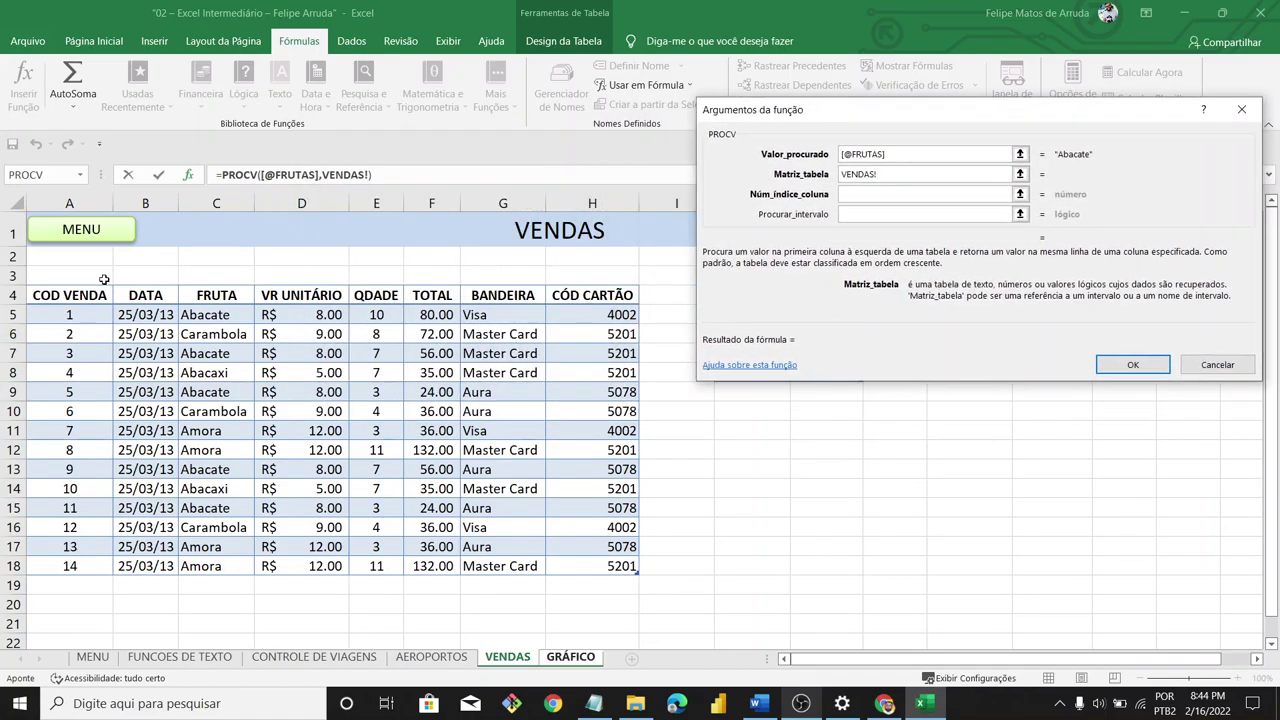
{"action": "mouse_move", "coordinate": [63, 296]}
{"action": "left_mouse_down"}
{"action": "mouse_move", "coordinate": [437, 545]}
{"action": "mouse_move", "coordinate": [640, 566]}
{"action": "left_mouse_up"}
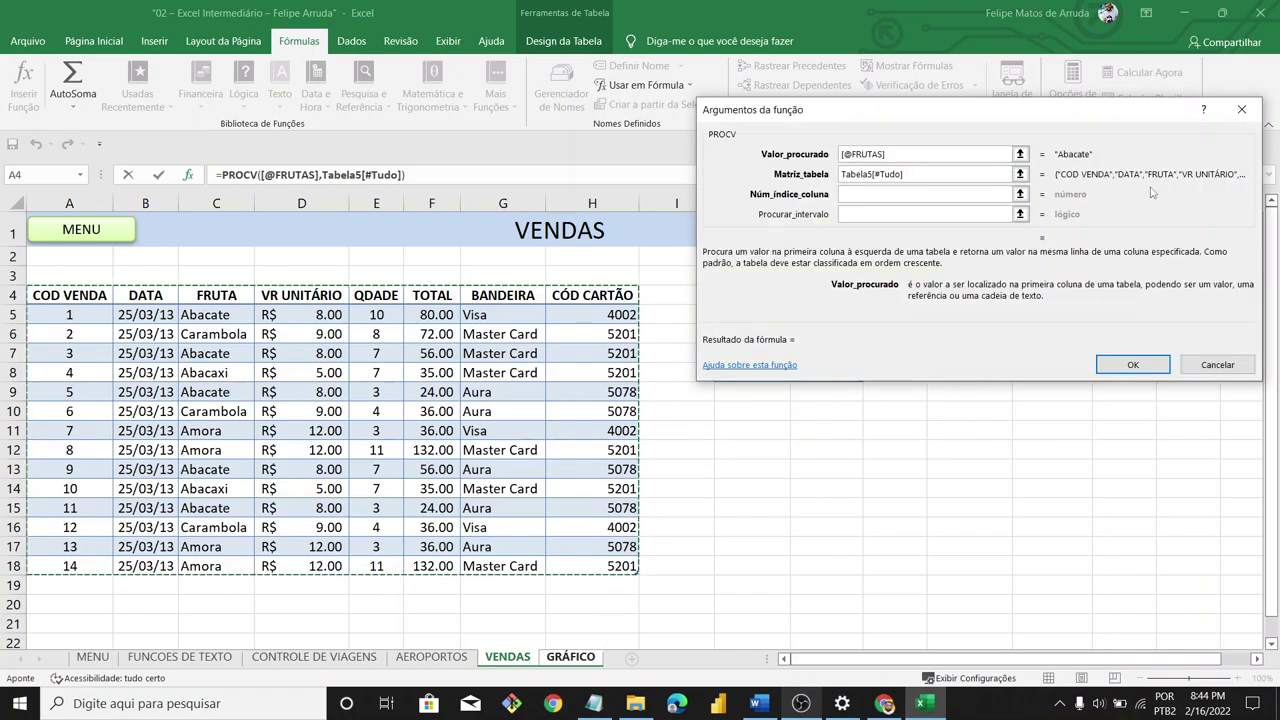
{"action": "left_click", "coordinate": [855, 195]}
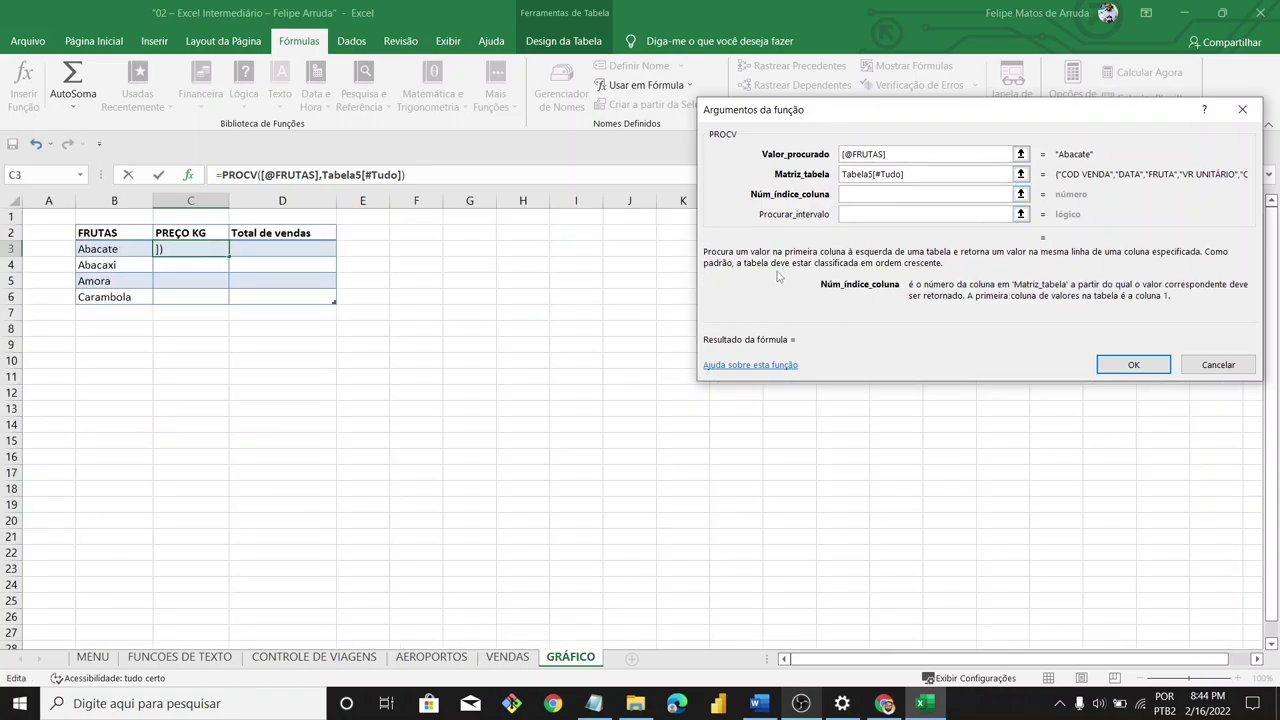
- Enter 6 as the column number, then cancel the unfinished PROCV formula
{"action": "left_click", "coordinate": [507, 656]}
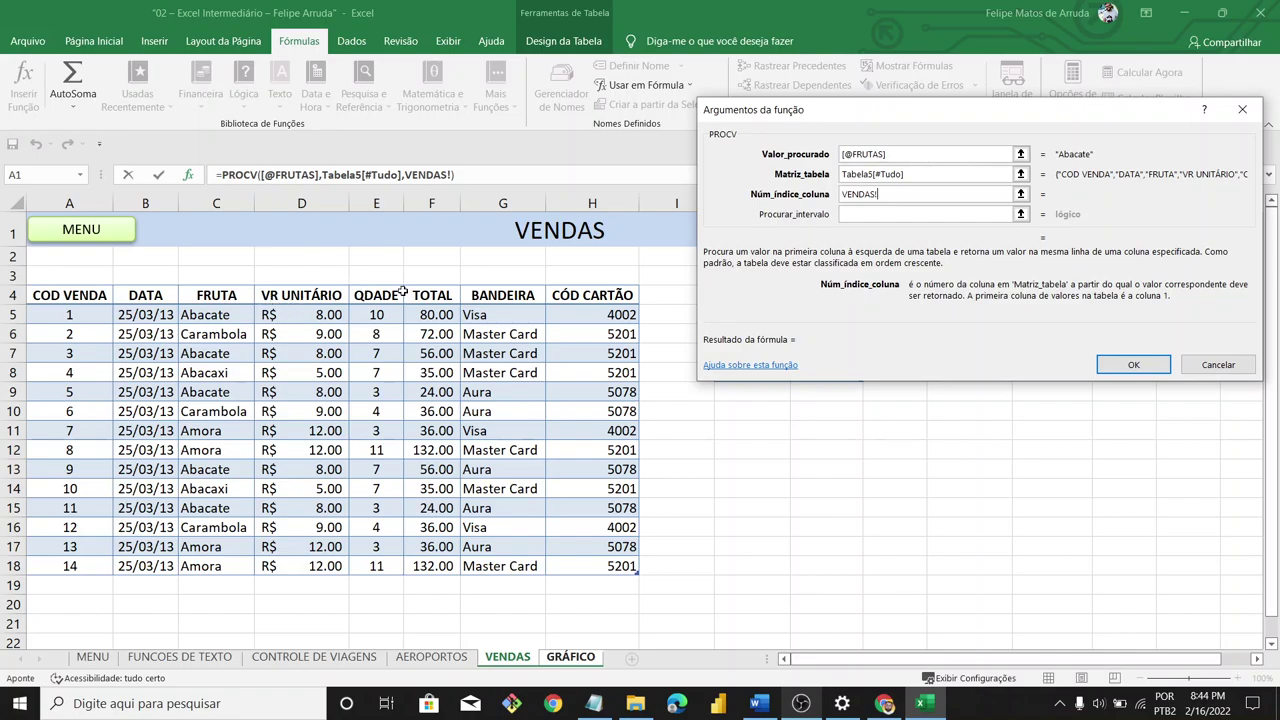
{"action": "type", "text": "6"}
{"action": "left_click", "coordinate": [885, 214]}
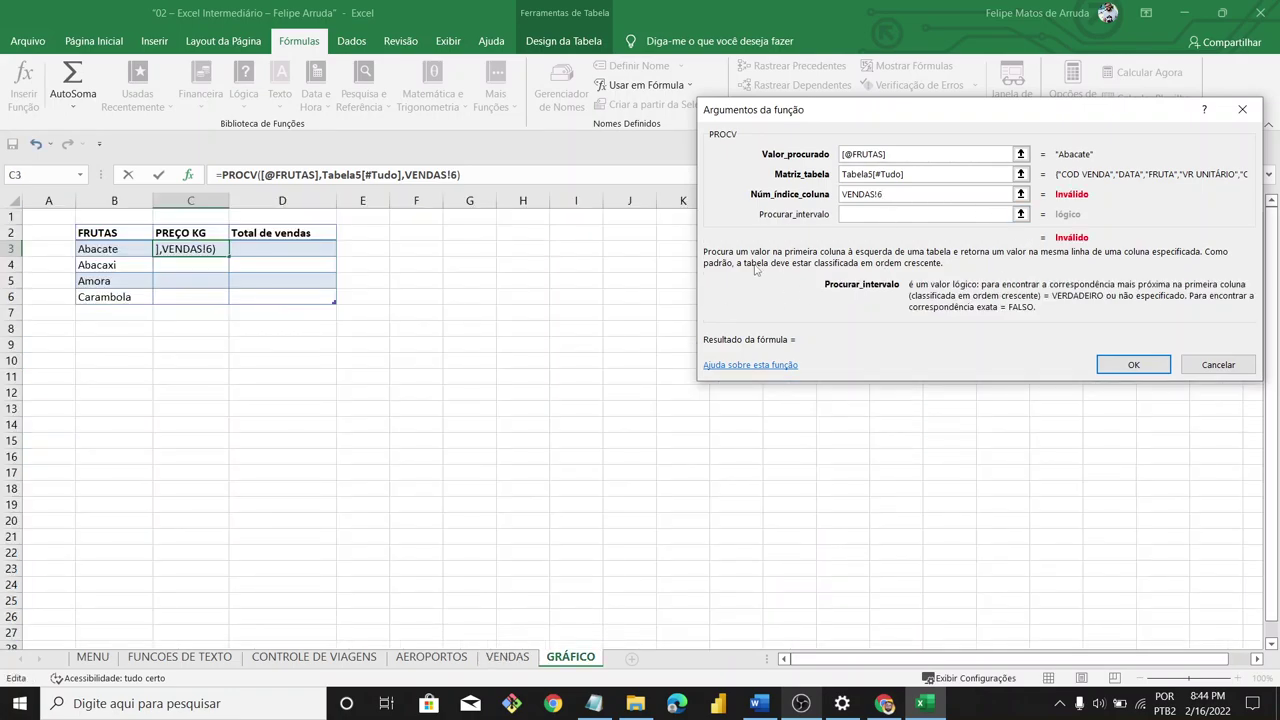
{"action": "left_click", "coordinate": [1008, 194]}
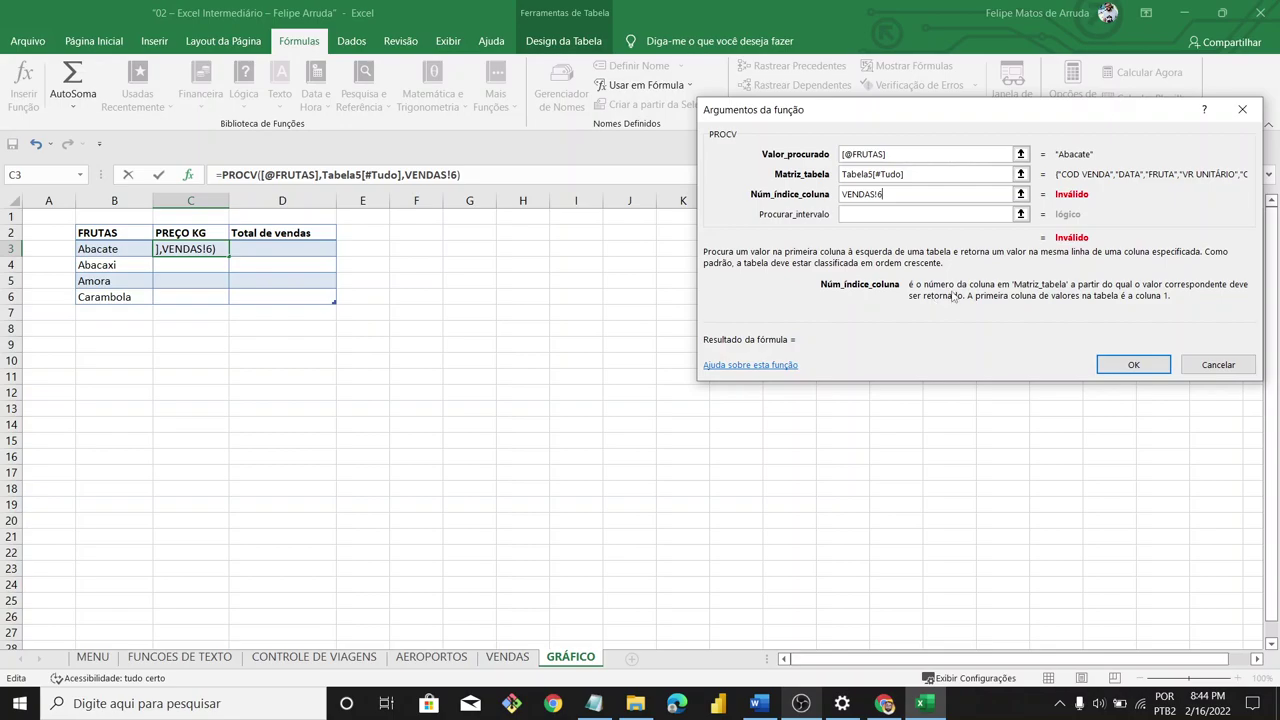
{"action": "left_click", "coordinate": [508, 657]}
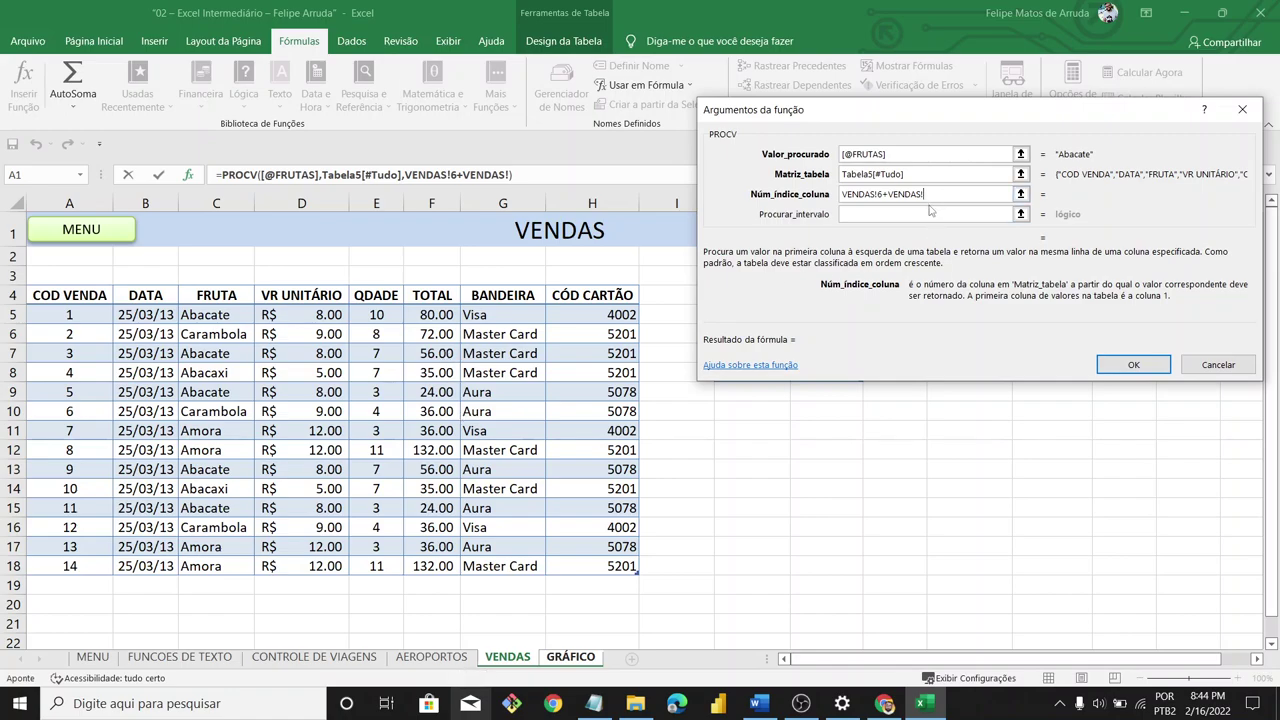
{"action": "left_click", "coordinate": [936, 214]}
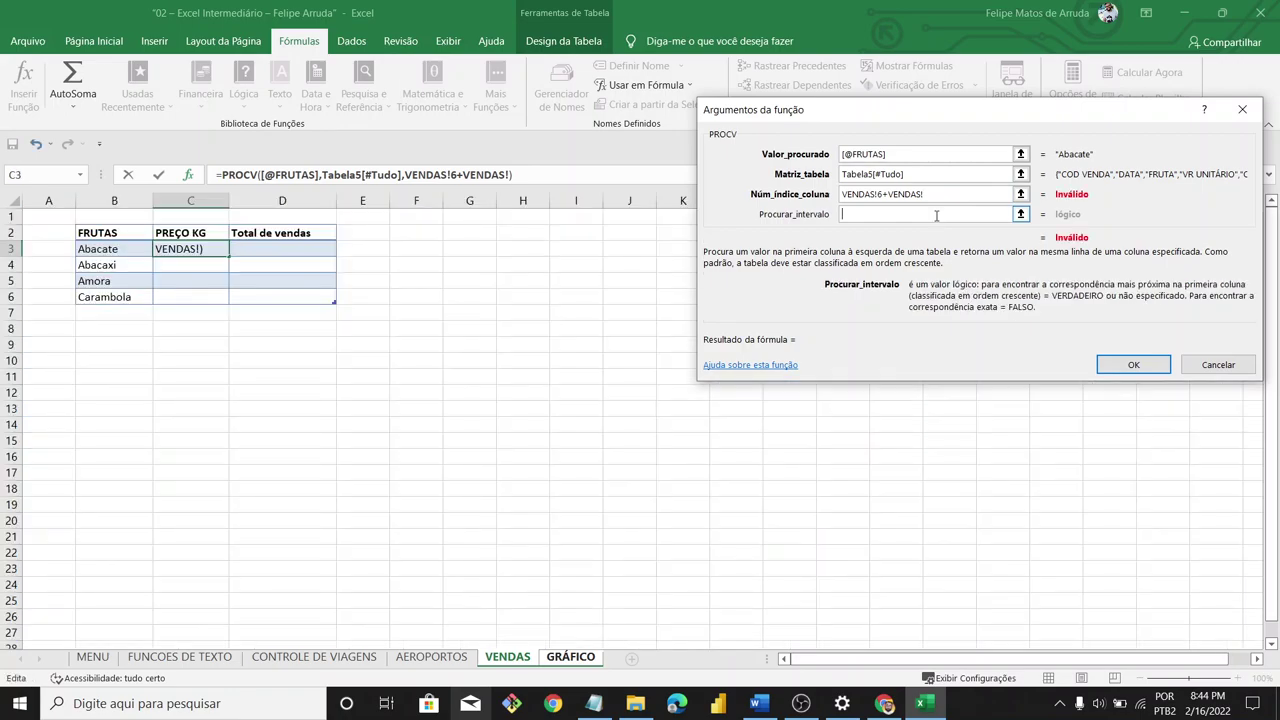
{"action": "left_click", "coordinate": [1219, 366]}
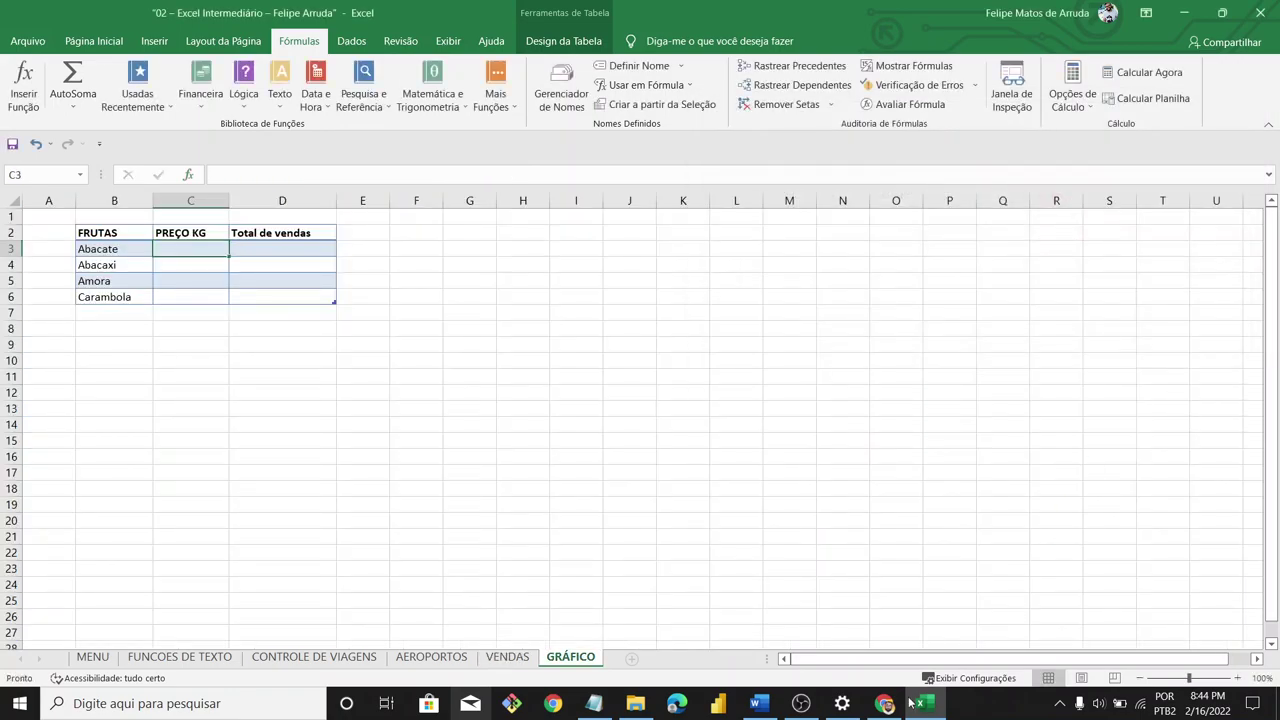
- Start a PROCV formula in C3 and delete the stray GRÁFICO! sheet reference
{"action": "left_click", "coordinate": [799, 706]}
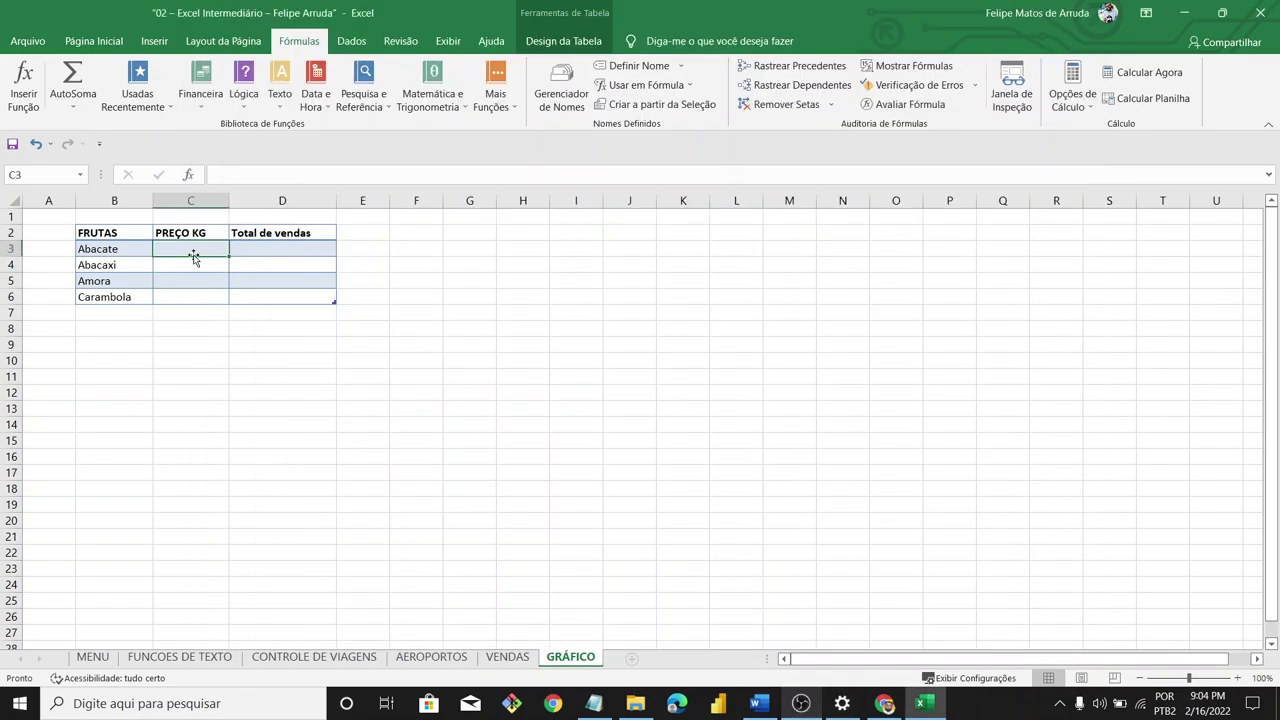
{"action": "type", "text": "="}
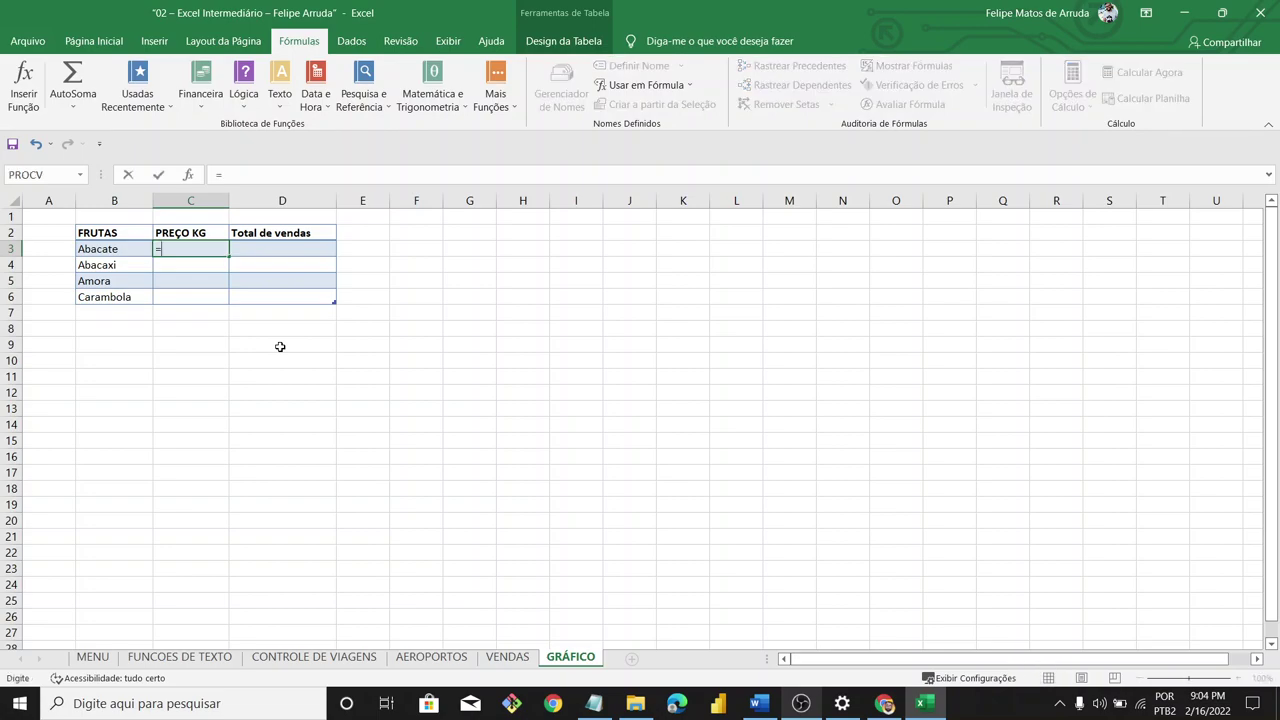
{"action": "type", "text": "PROCV"}
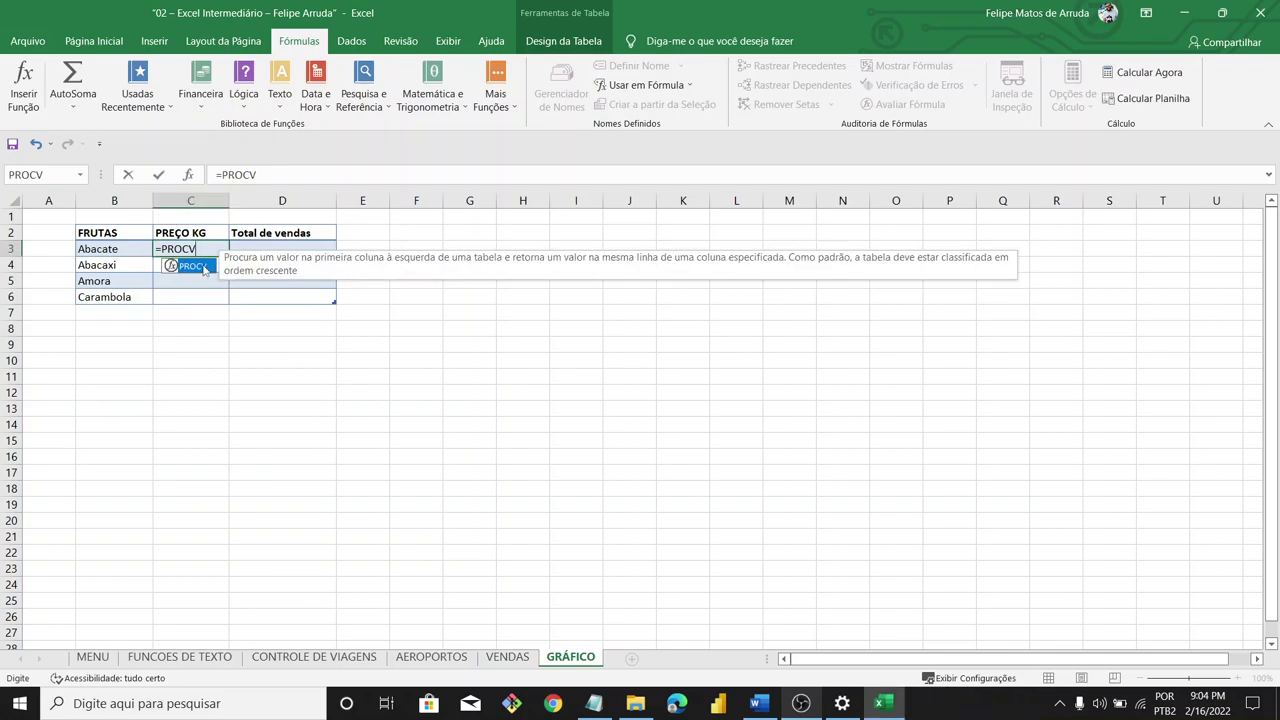
{"action": "double_click", "coordinate": [194, 266]}
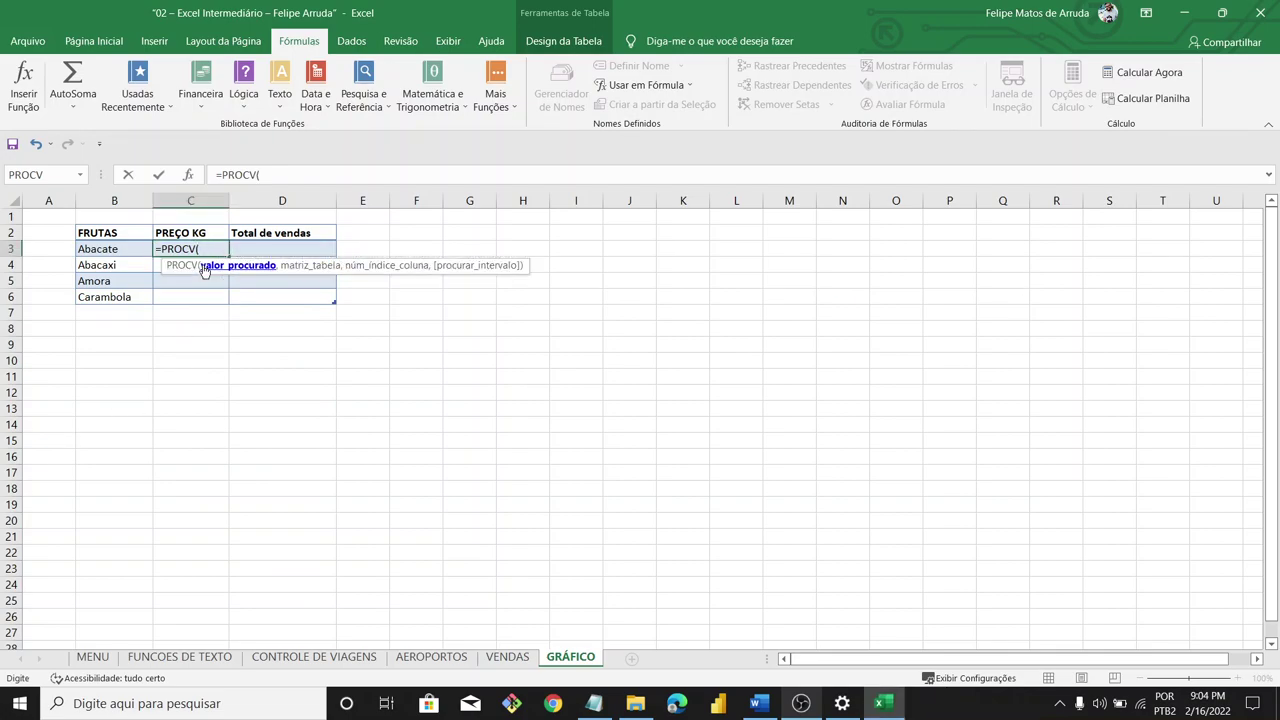
{"action": "left_click", "coordinate": [494, 656]}
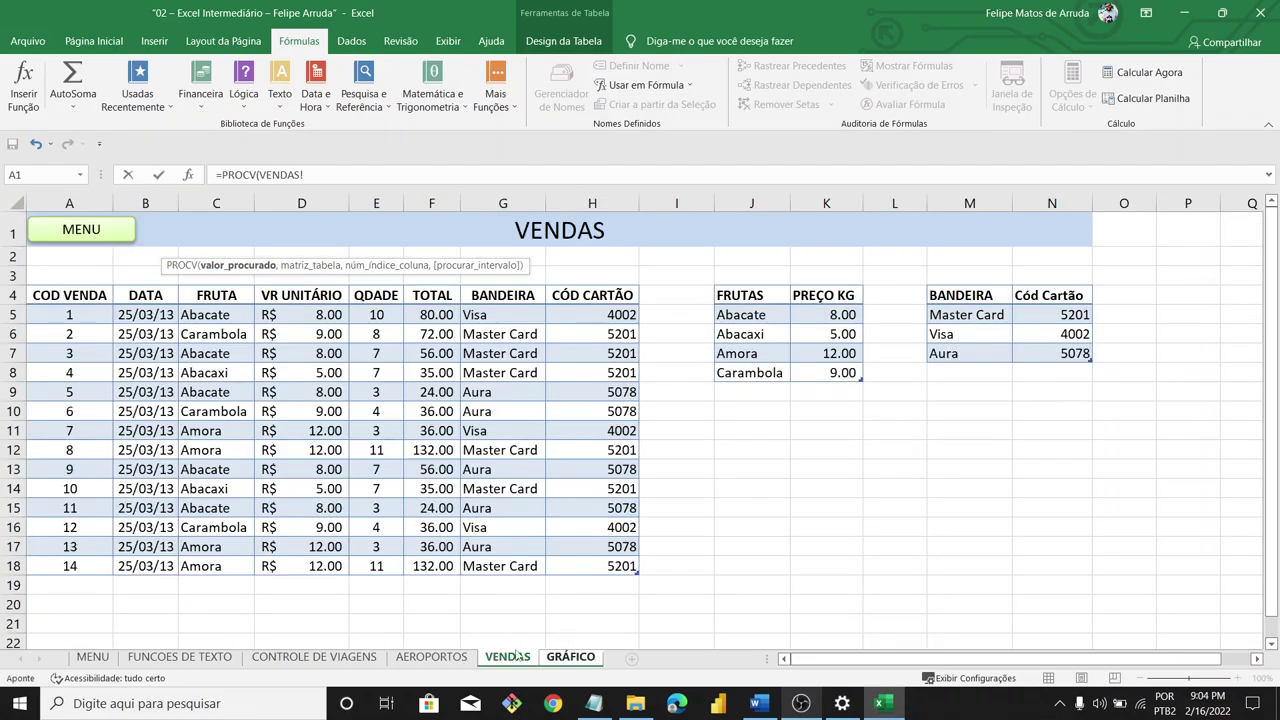
{"action": "left_click", "coordinate": [572, 658]}
{"action": "left_click_drag", "start_coordinate": [323, 176], "coordinate": [258, 176]}
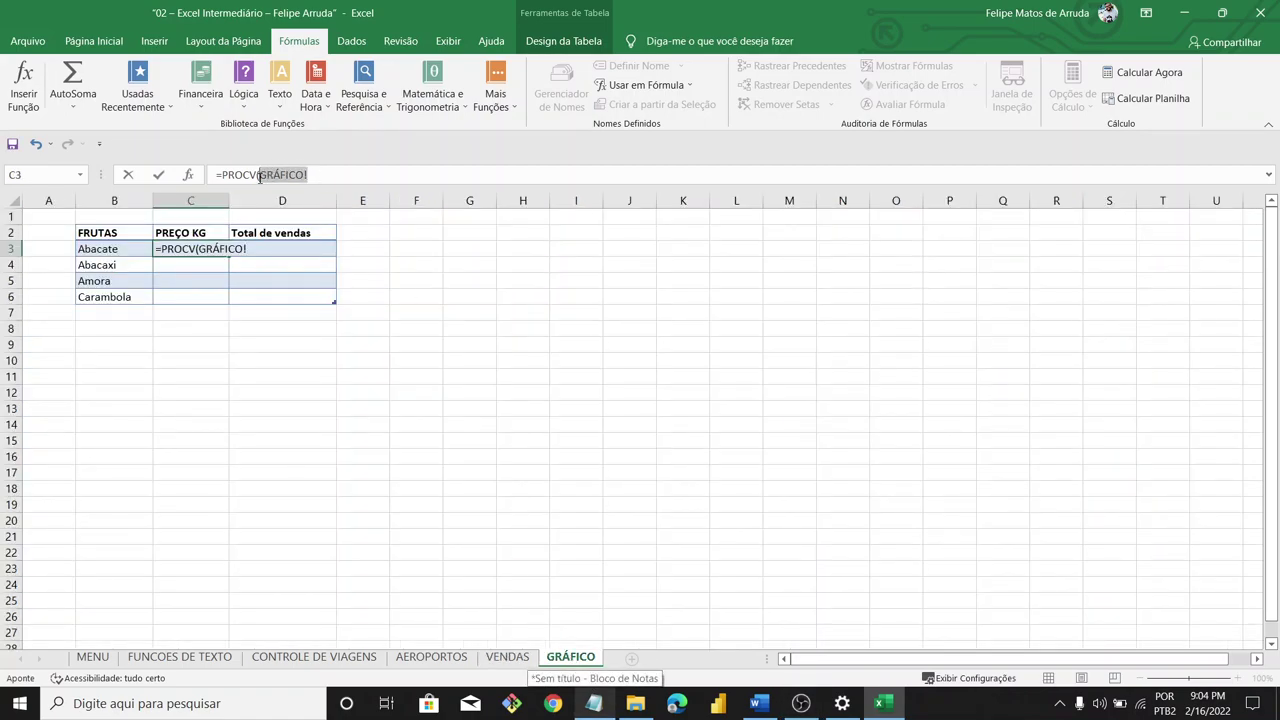
{"action": "key", "text": "BackSpace"}
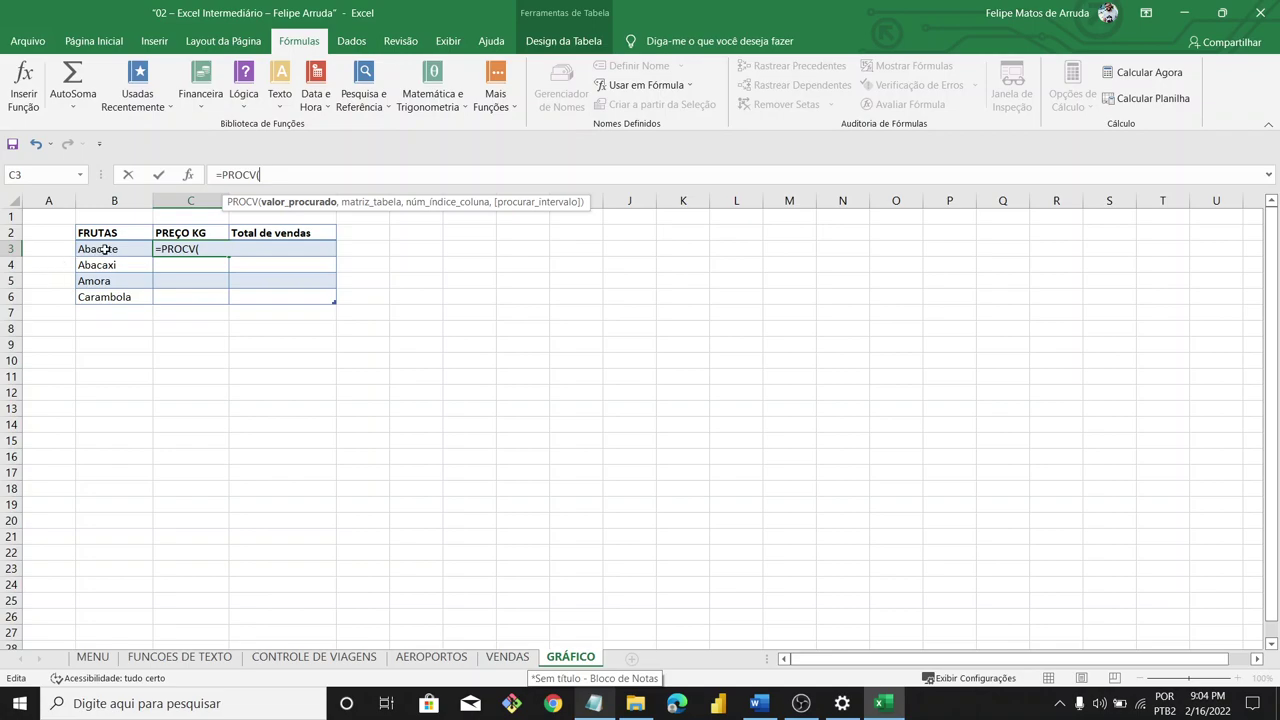
- Complete it with B3 as lookup value, the VENDAS price table J4:K8, column 2, exact match
{"action": "left_click", "coordinate": [105, 250]}
{"action": "type", "text": ";"}
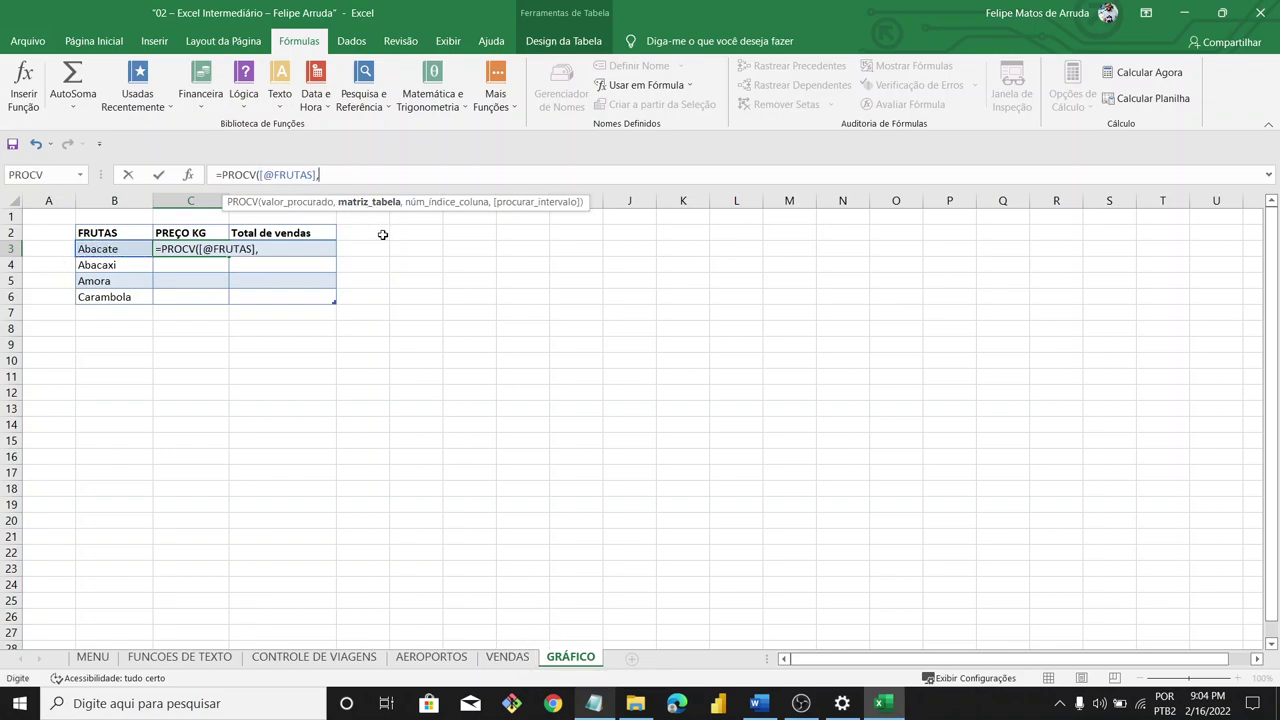
{"action": "left_click", "coordinate": [508, 657]}
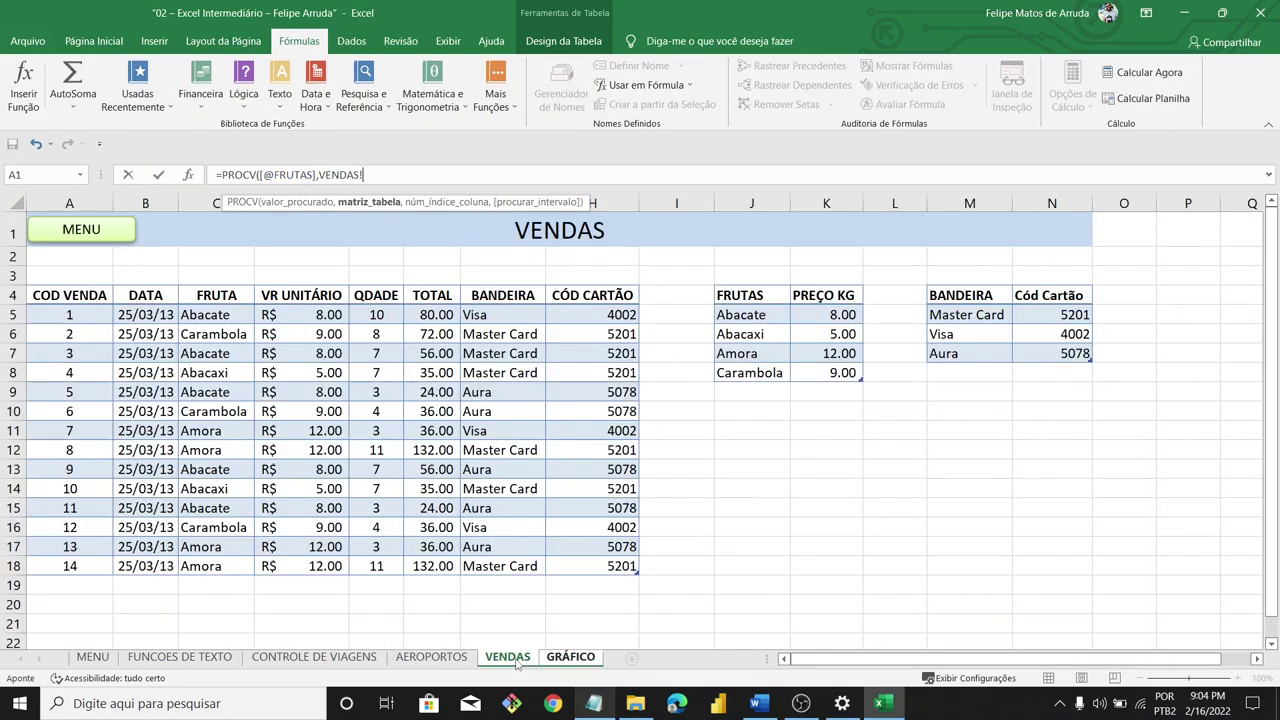
{"action": "left_click_drag", "start_coordinate": [752, 293], "coordinate": [862, 380]}
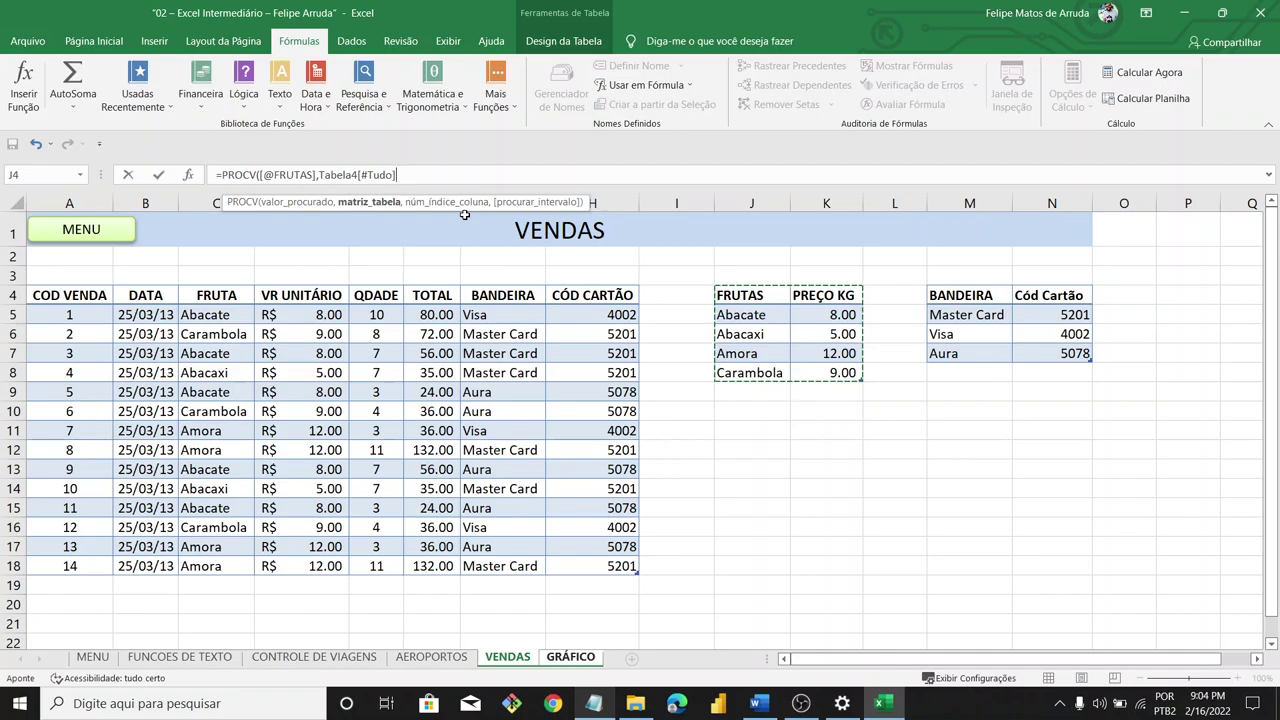
{"action": "type", "text": ",2"}
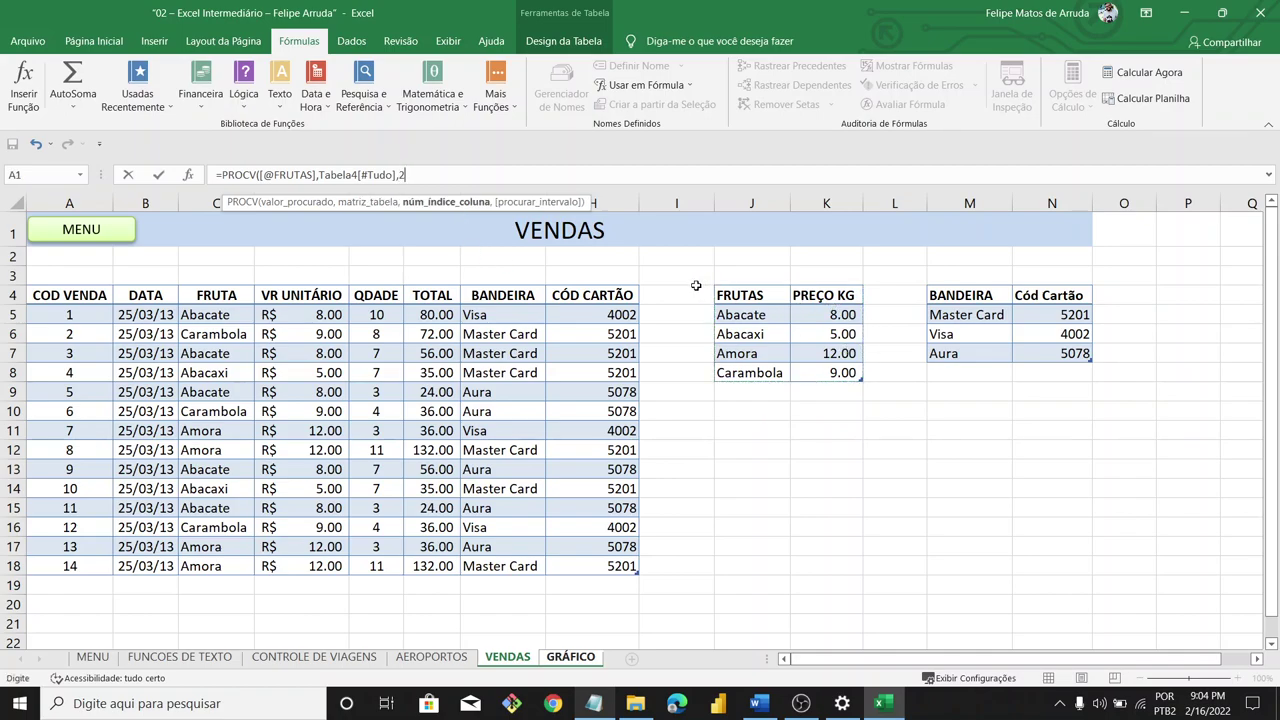
{"action": "type", "text": ",0"}
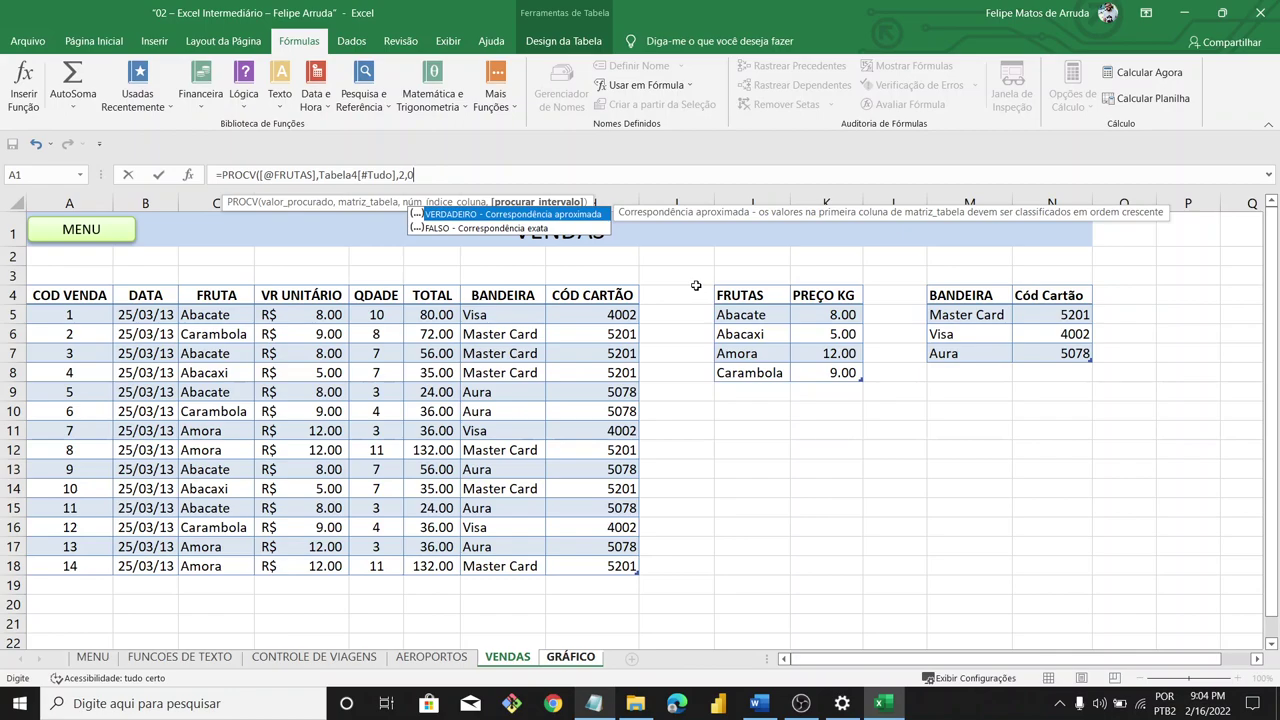
{"action": "type", "text": ")"}
{"action": "key", "text": "Return"}
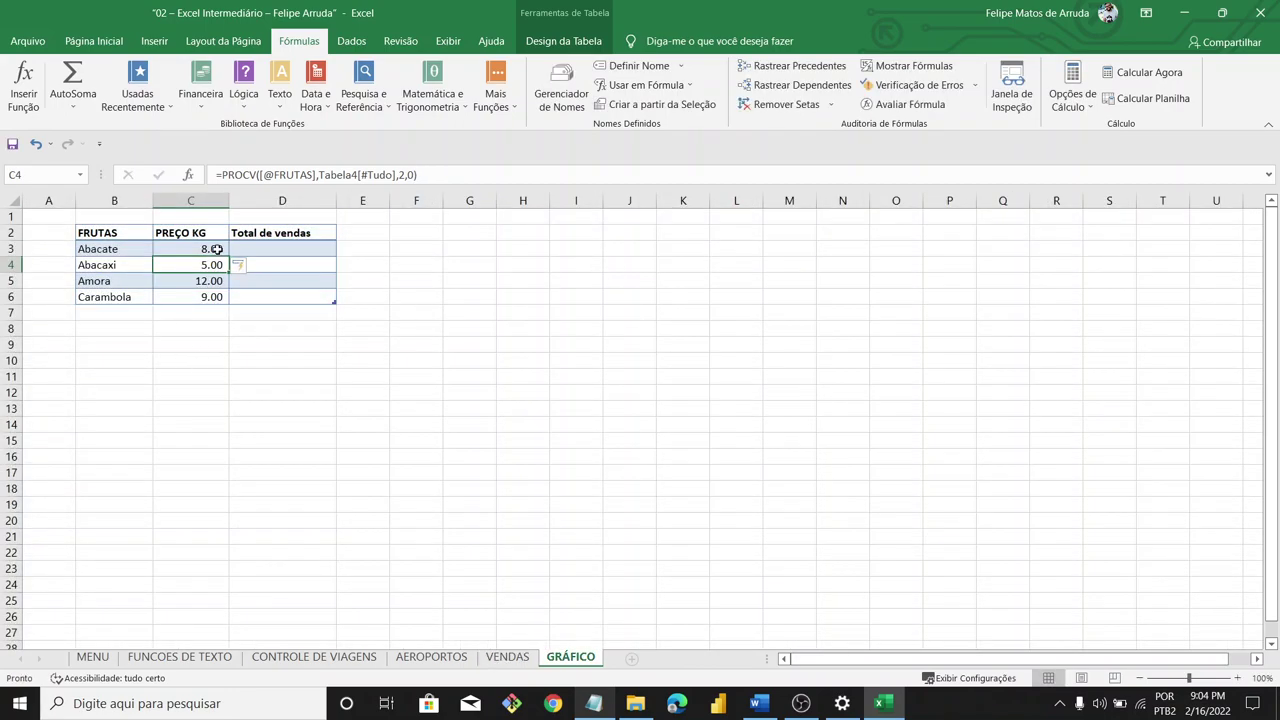
{"action": "left_click", "coordinate": [258, 247]}
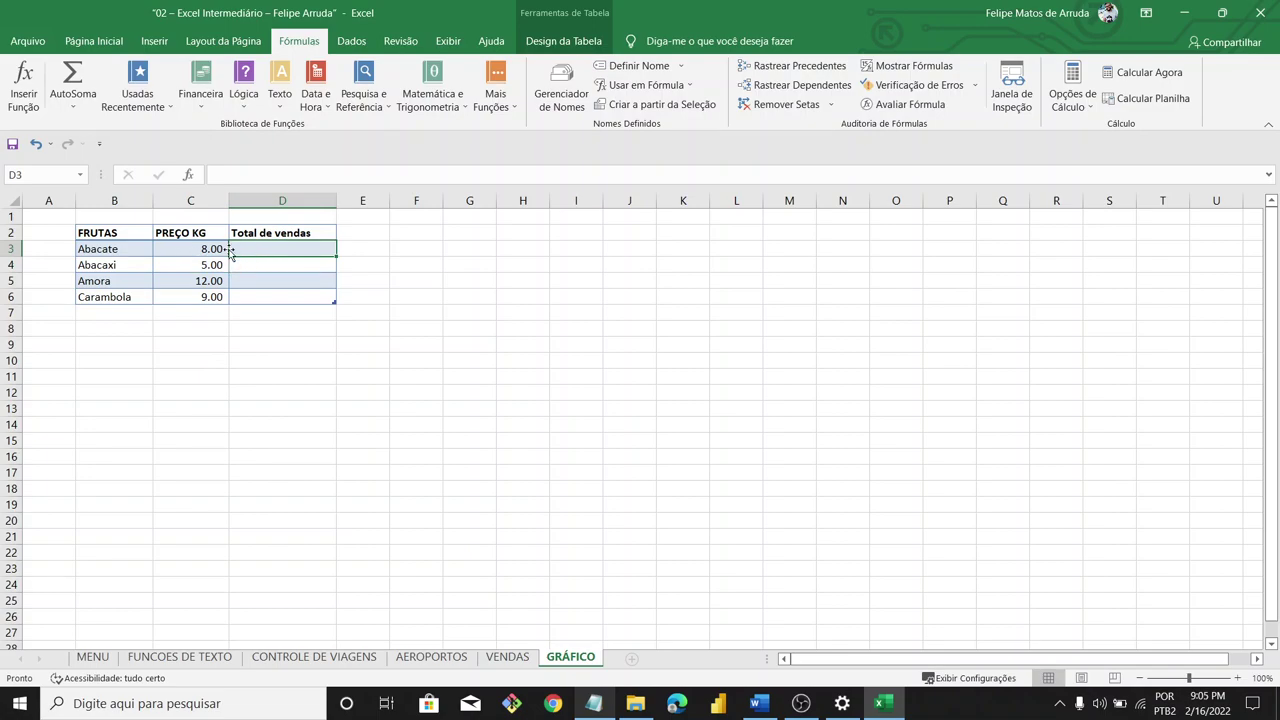
- Look up each fruit in VENDAS columns FRUTA through TOTAL, column 4, exact match, then select D3:D6
{"action": "type", "text": "=PROCV"}
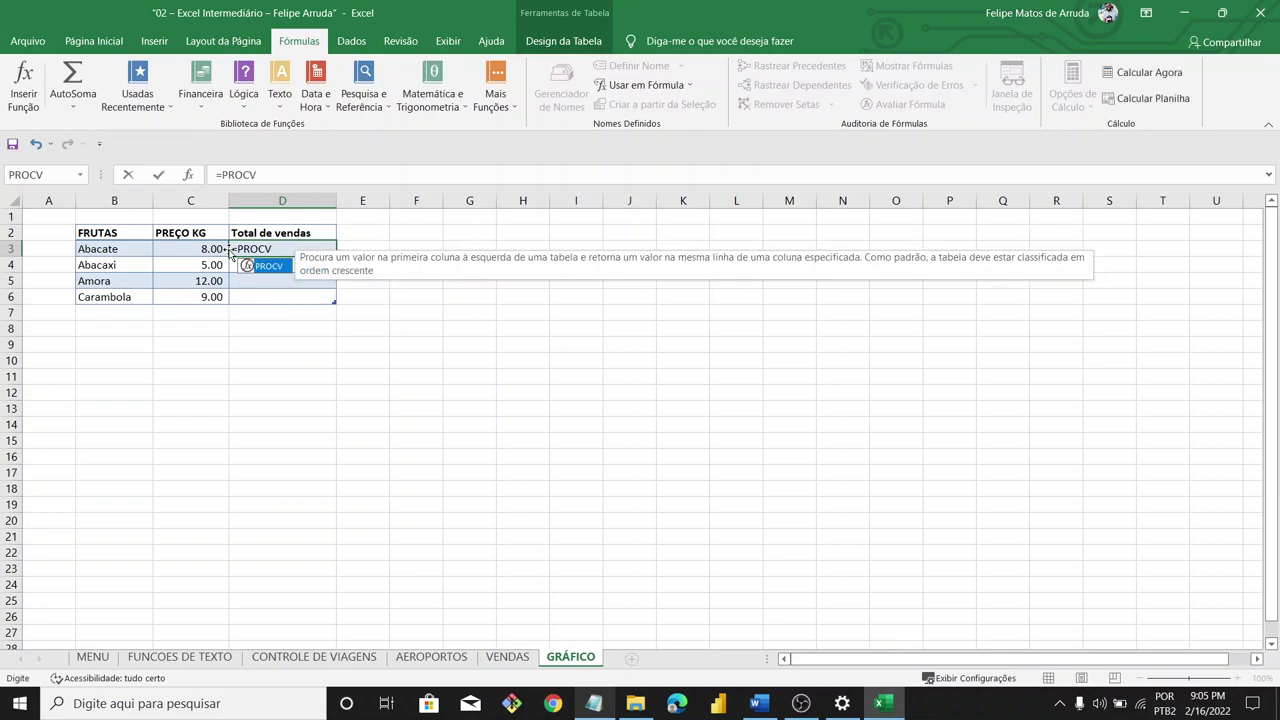
{"action": "type", "text": "("}
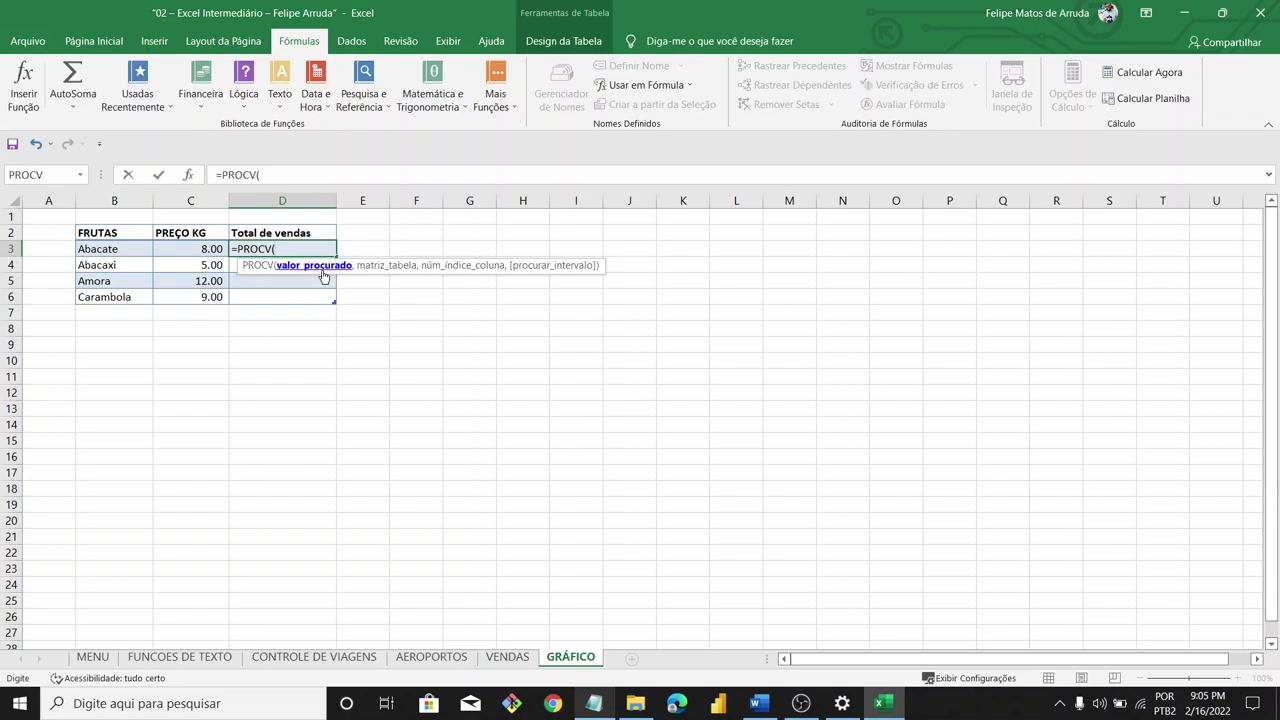
{"action": "left_click", "coordinate": [104, 251]}
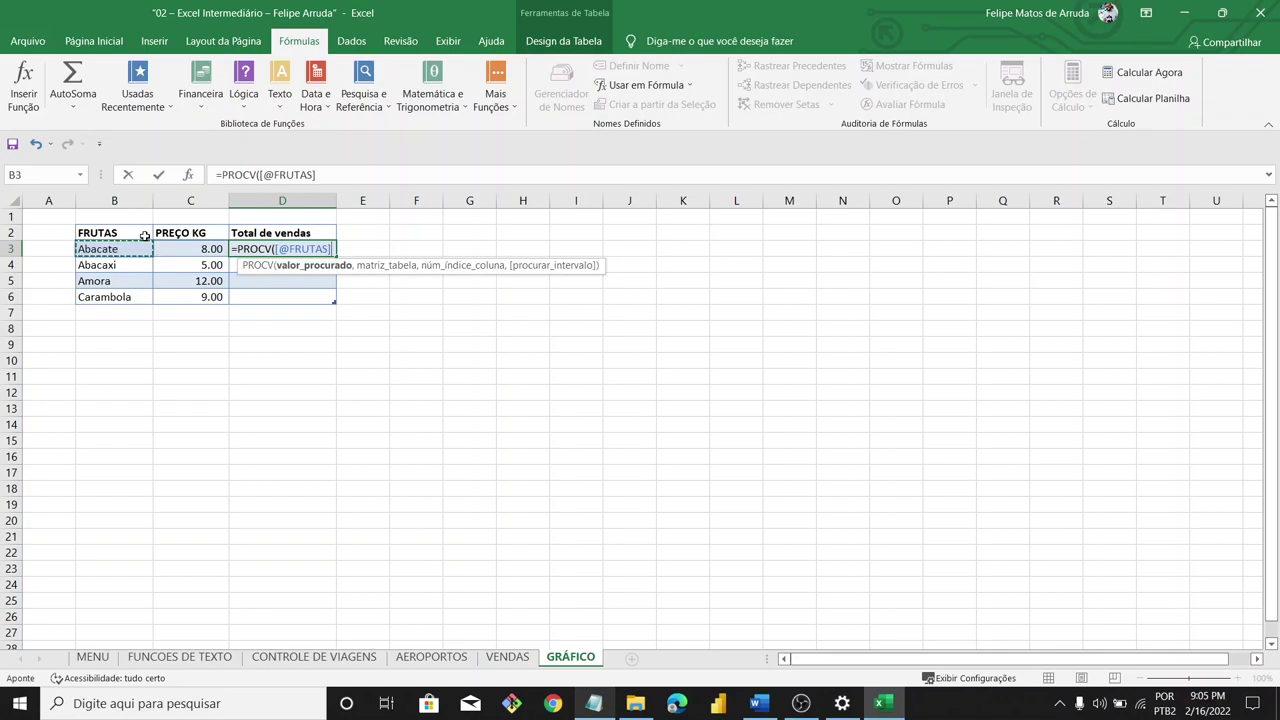
{"action": "type", "text": ","}
{"action": "left_click", "coordinate": [507, 657]}
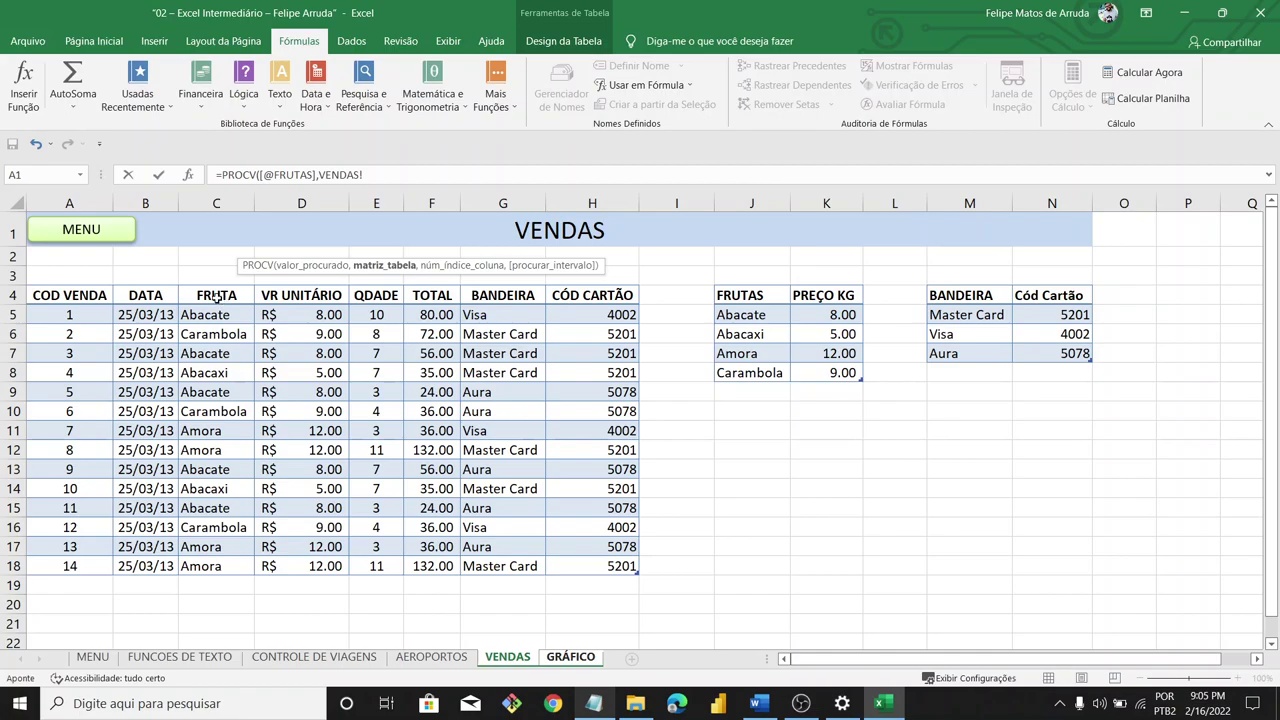
{"action": "left_click_drag", "start_coordinate": [216, 296], "coordinate": [391, 539]}
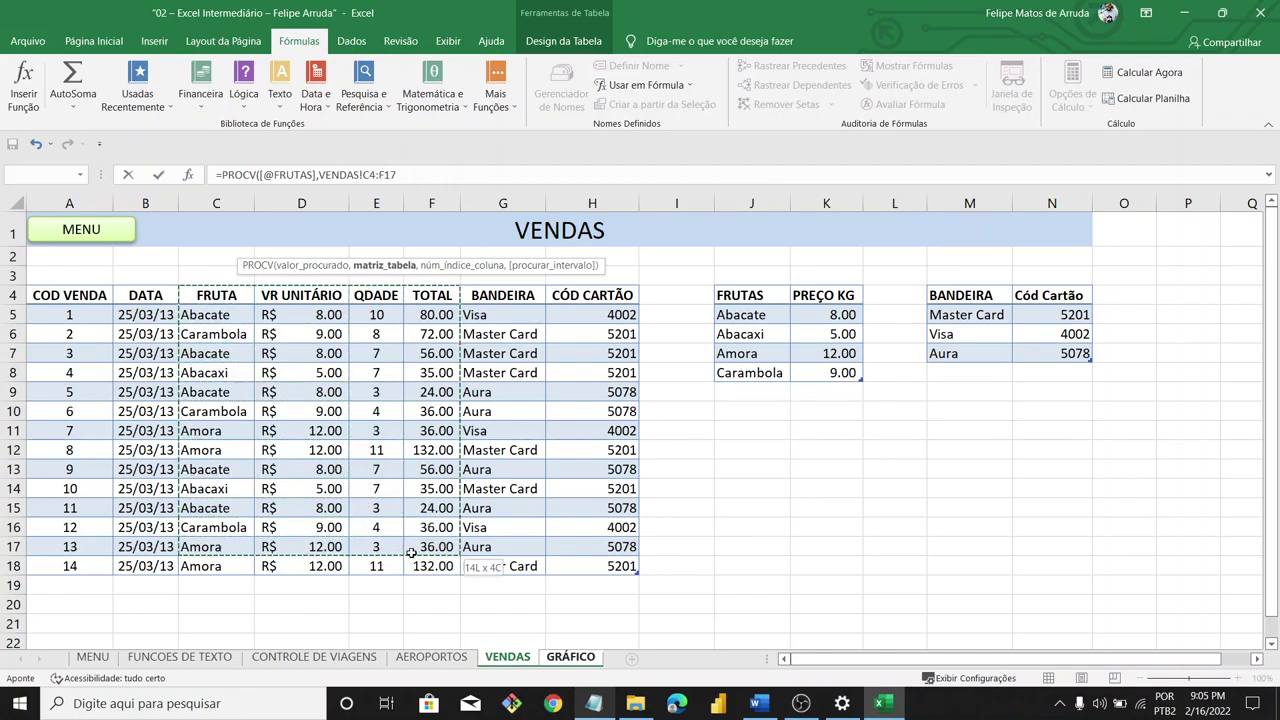
{"action": "left_click_drag", "start_coordinate": [391, 539], "coordinate": [409, 557]}
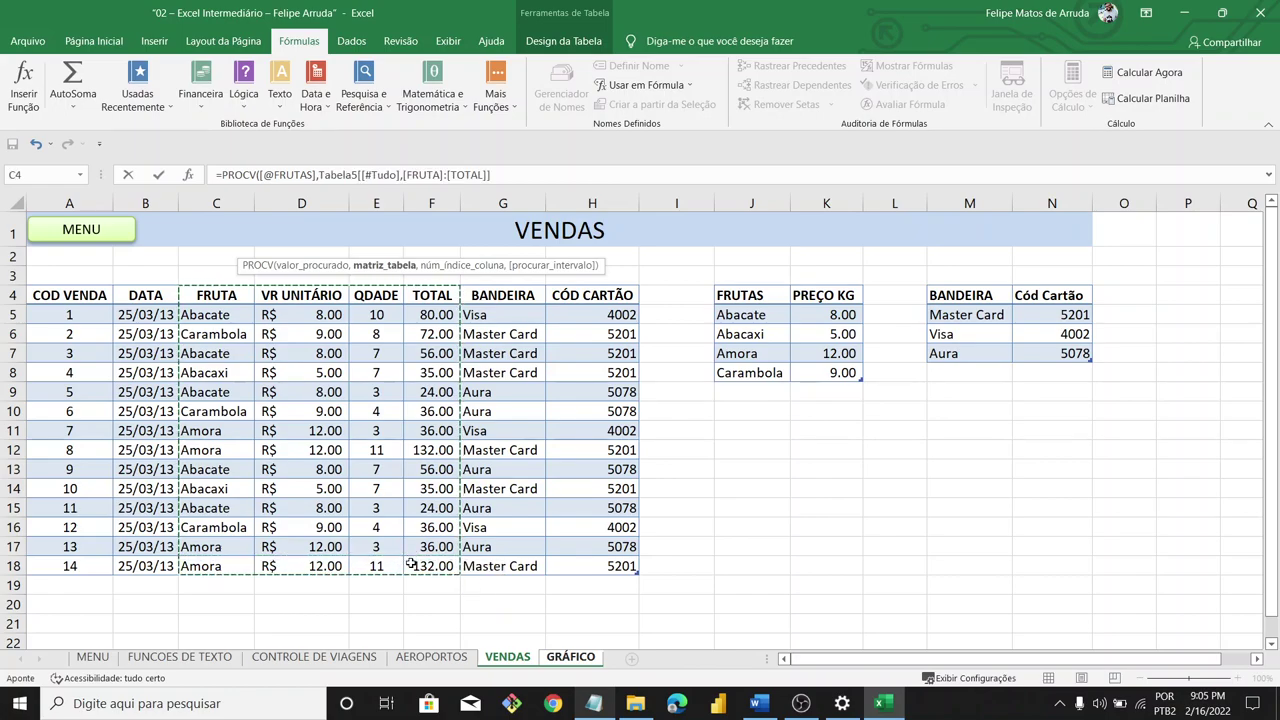
{"action": "type", "text": ","}
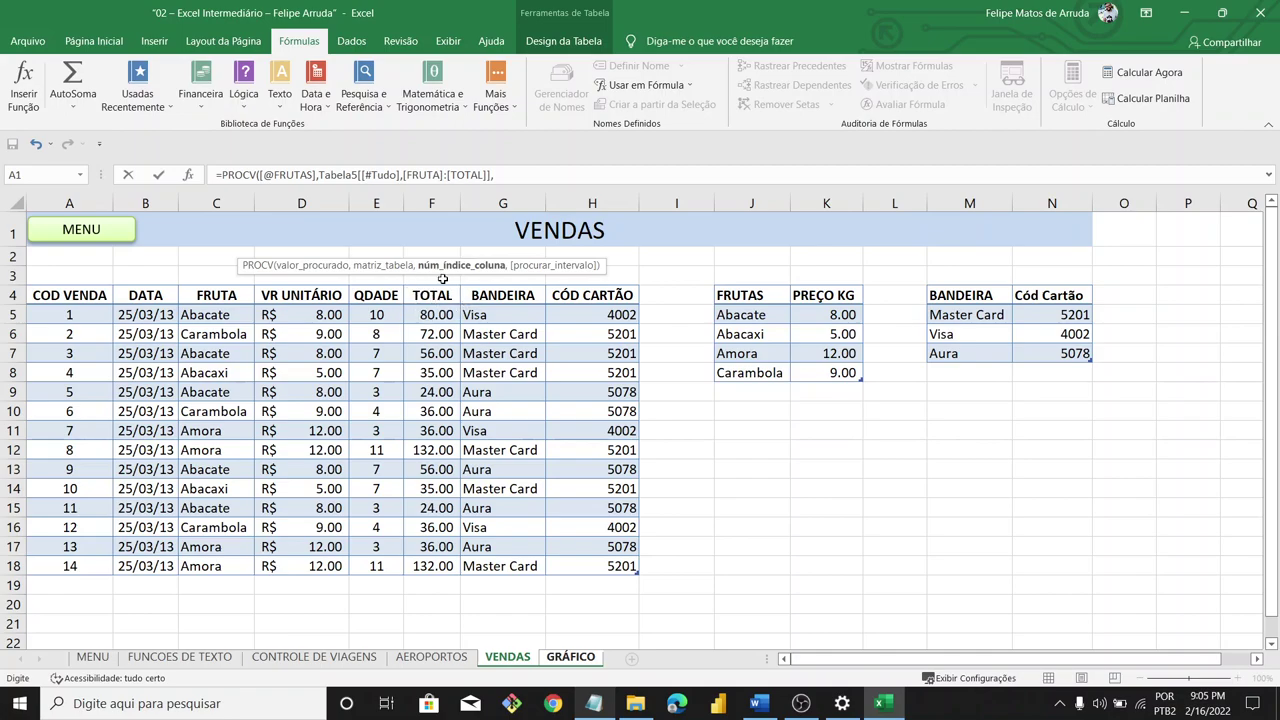
{"action": "left_click", "coordinate": [522, 174]}
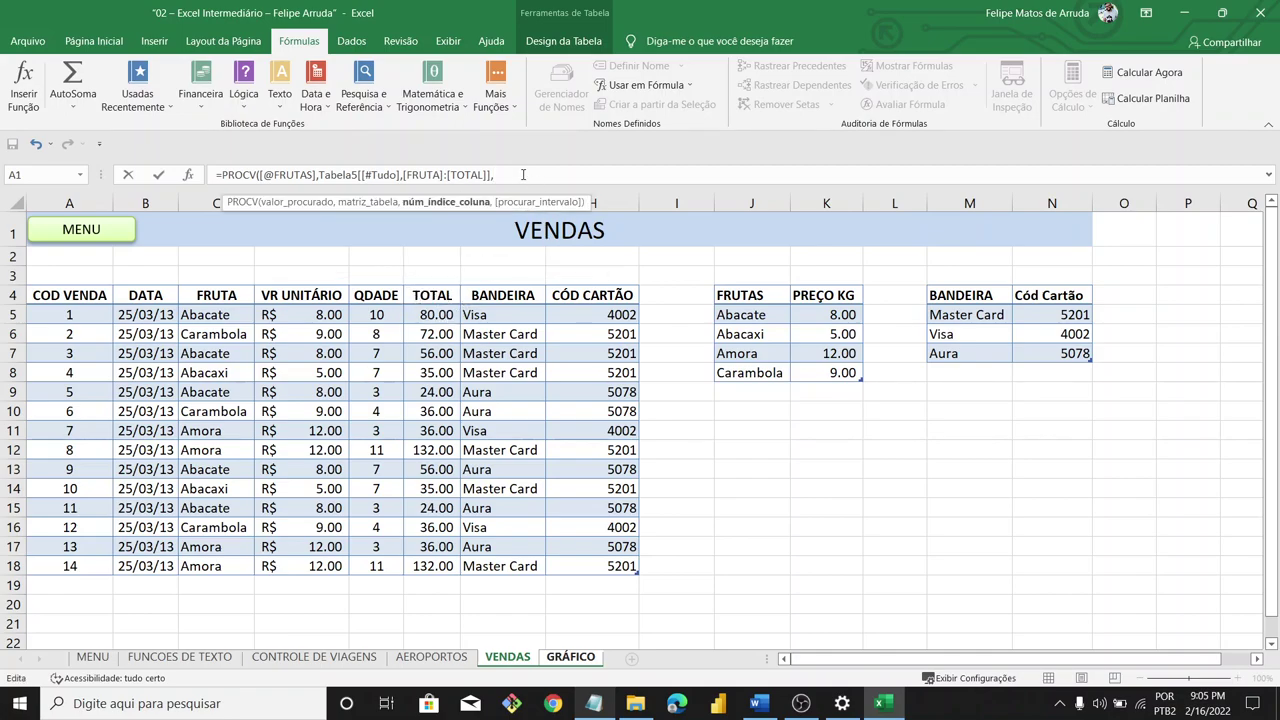
{"action": "type", "text": ",0)"}
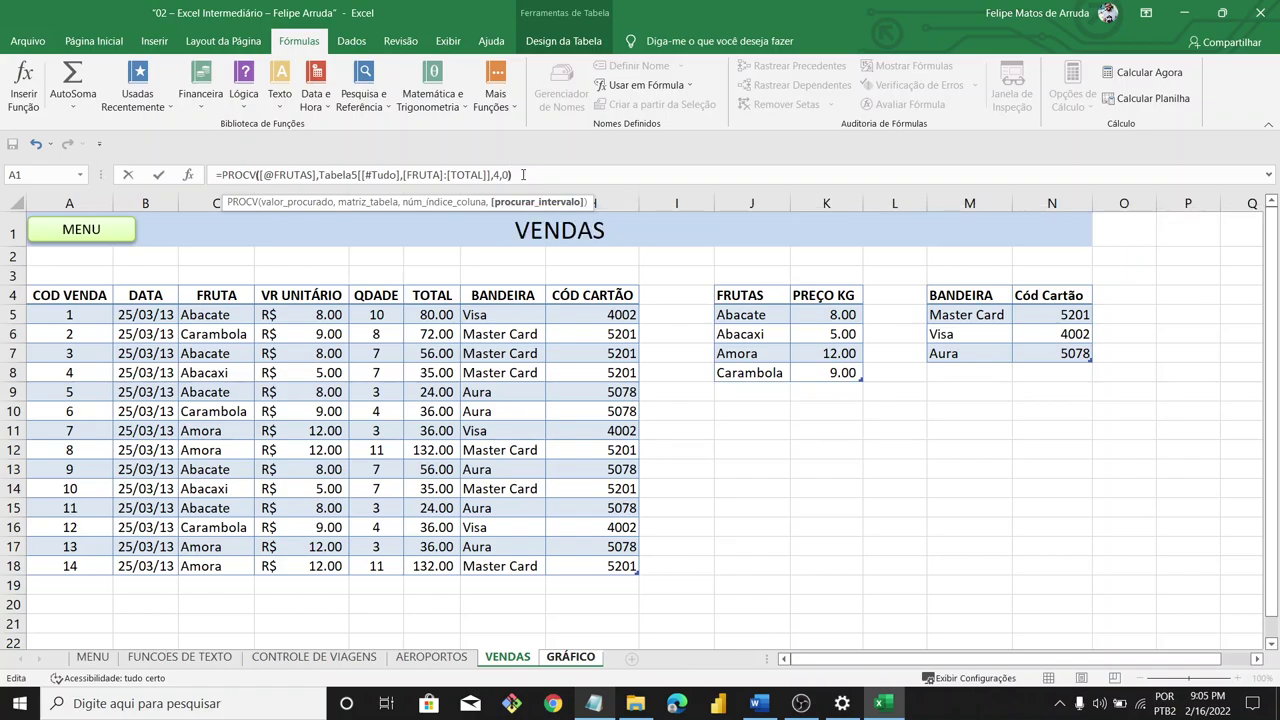
{"action": "key", "text": "Return"}
{"action": "left_click", "coordinate": [300, 265]}
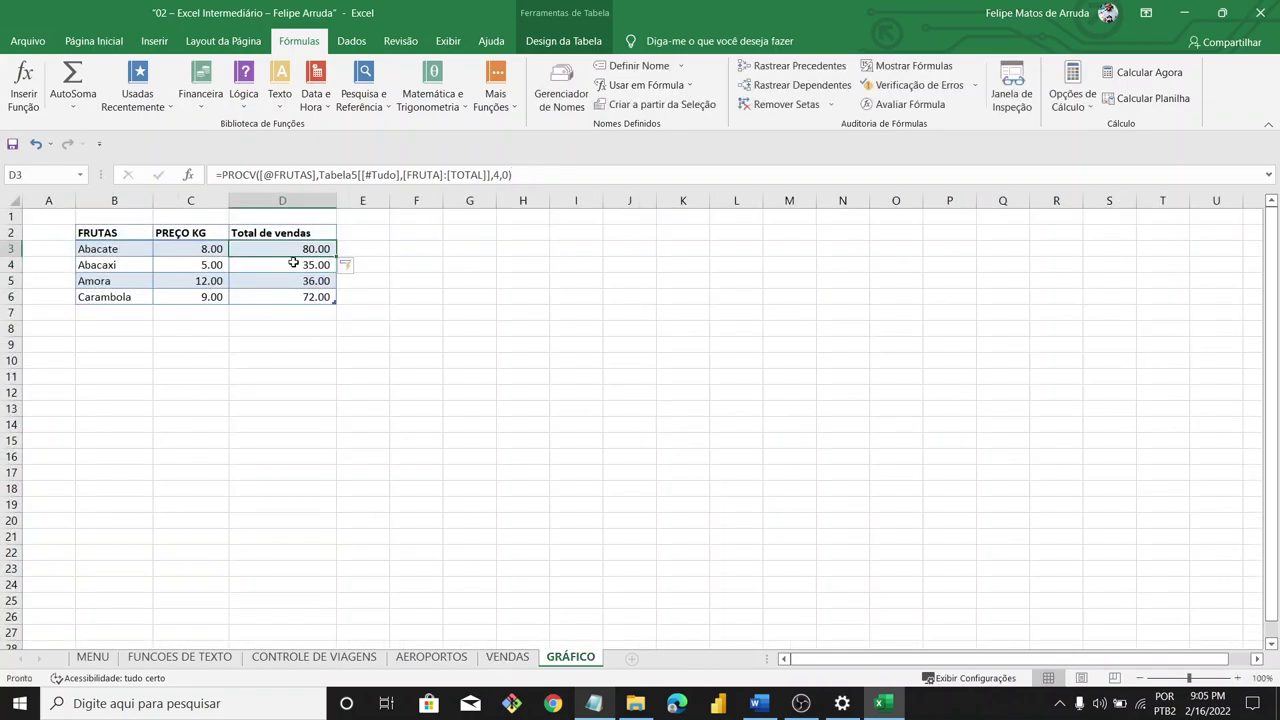
{"action": "left_click", "coordinate": [300, 281]}
{"action": "left_click_drag", "start_coordinate": [297, 249], "coordinate": [306, 297]}
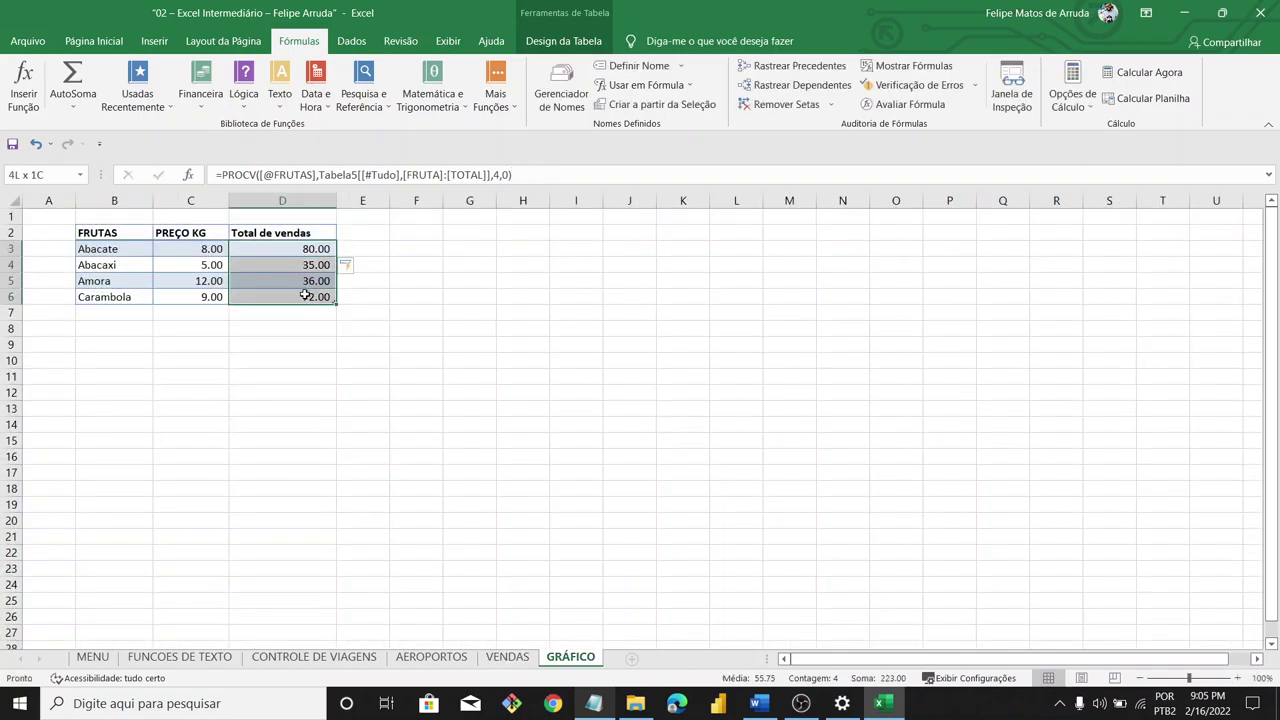
- Apply the R$ Português (Brasil) accounting format to the Total de vendas values
{"action": "left_click", "coordinate": [152, 41]}
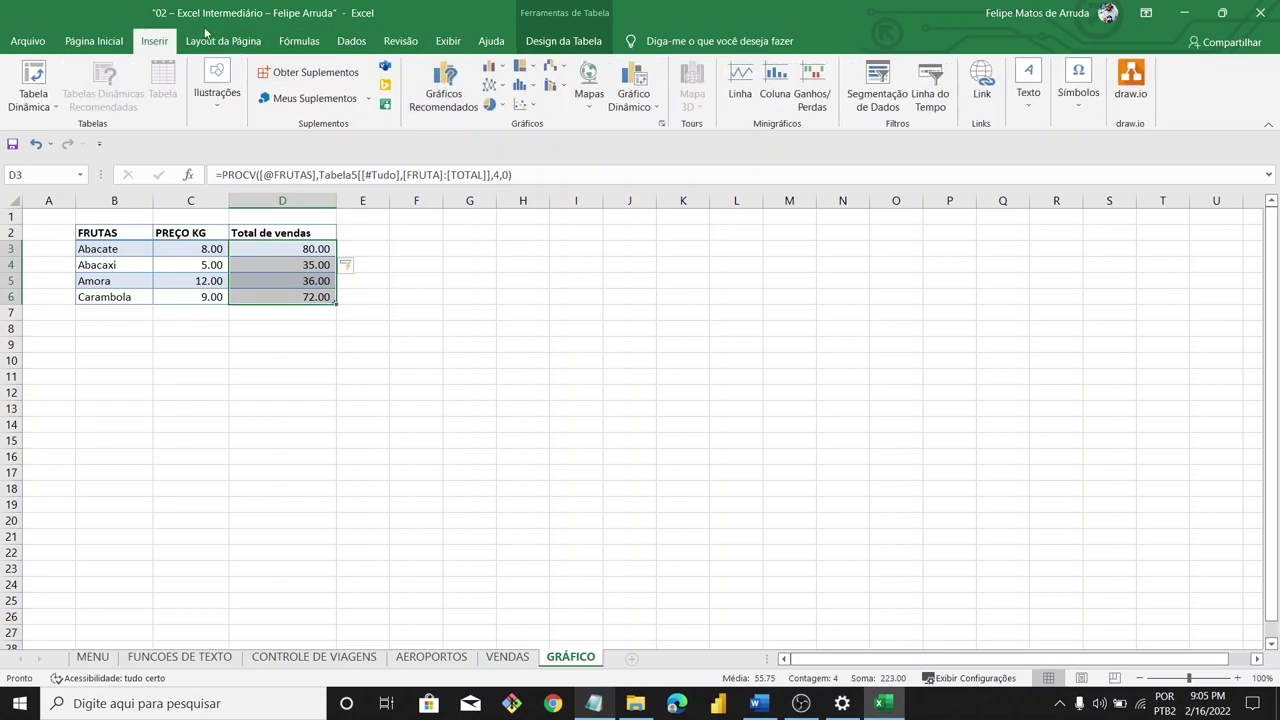
{"action": "left_click", "coordinate": [94, 41]}
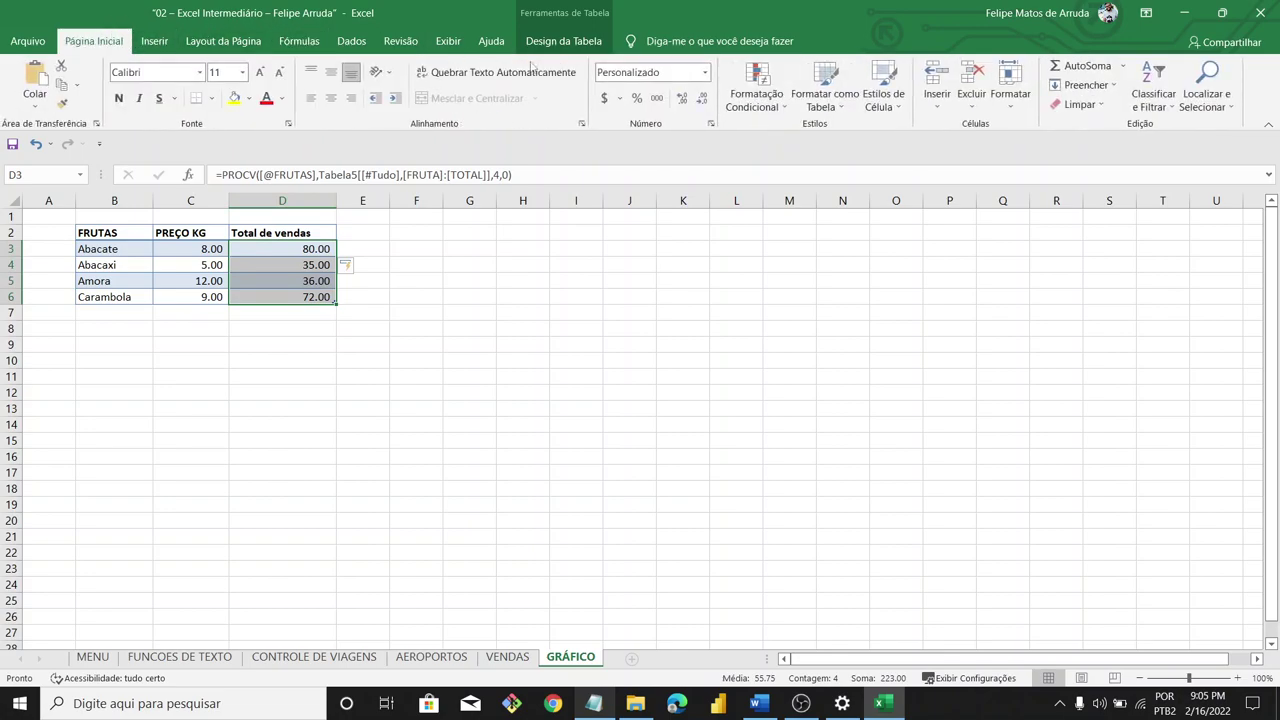
{"action": "left_click", "coordinate": [619, 98]}
{"action": "left_click", "coordinate": [650, 140]}
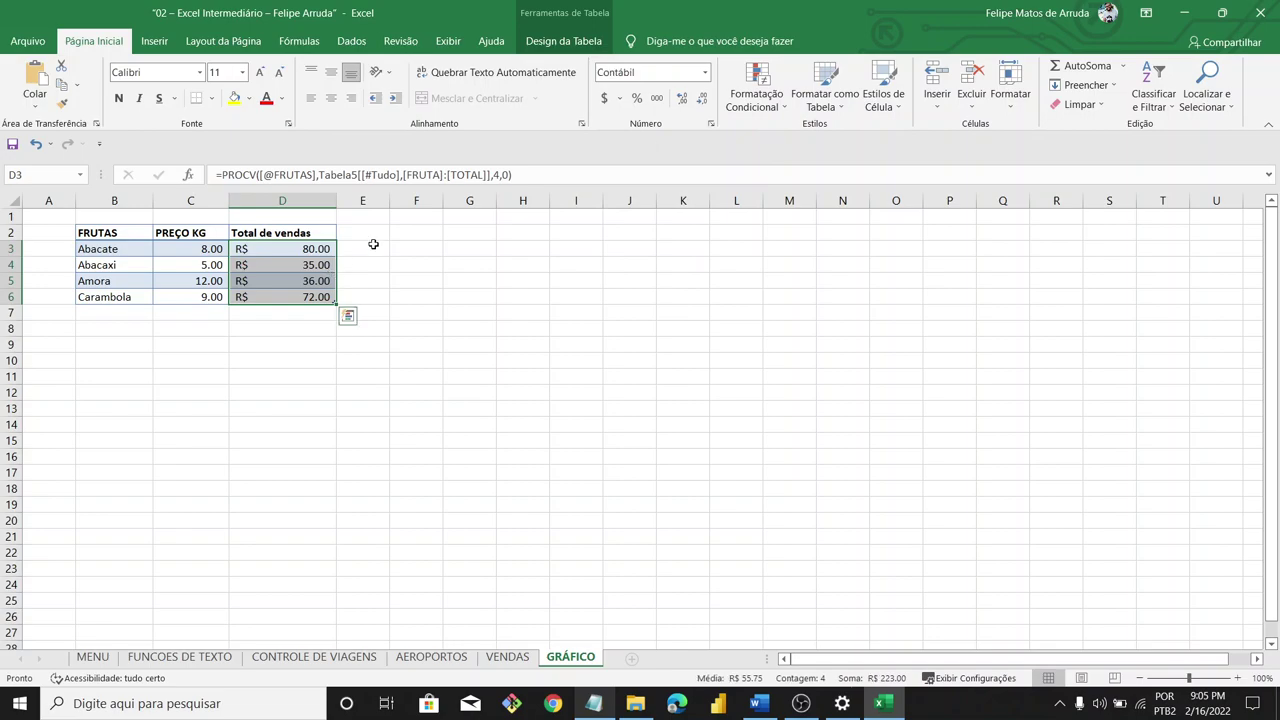
{"action": "left_click", "coordinate": [370, 249]}
- Review the chart-creation instruction in the Word task document
{"action": "left_click", "coordinate": [759, 703]}
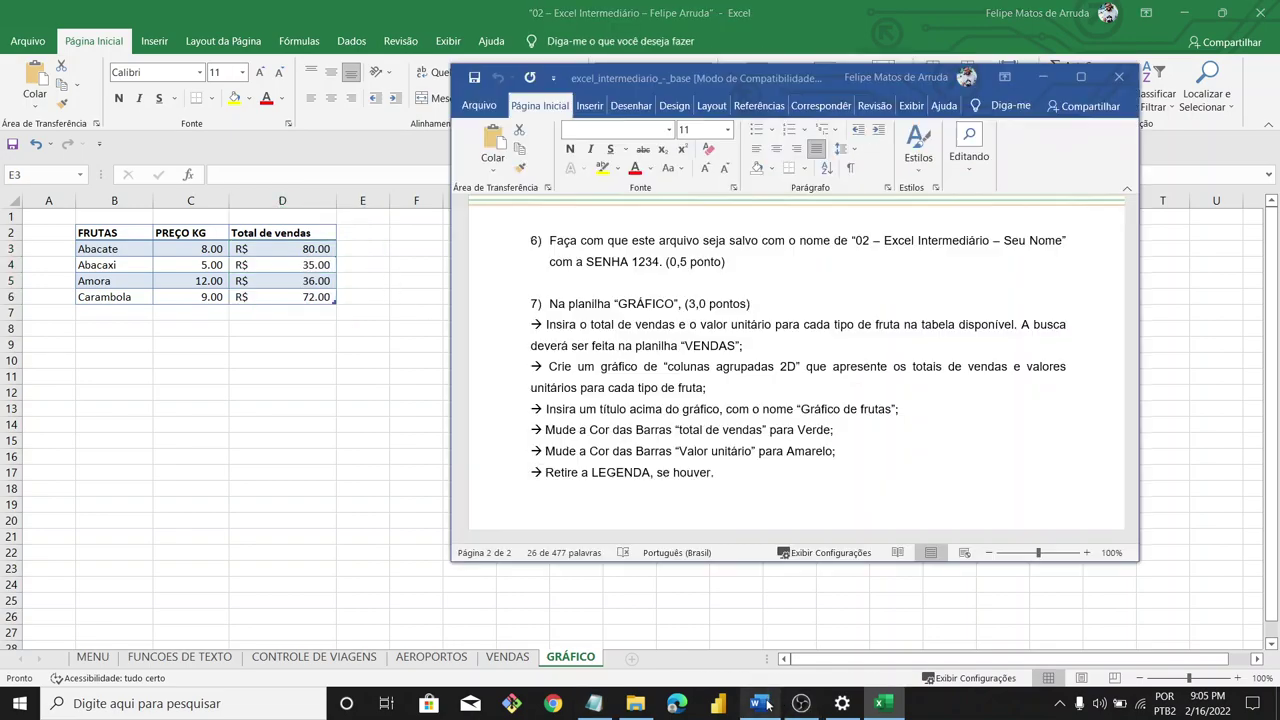
{"action": "left_click_drag", "start_coordinate": [710, 390], "coordinate": [563, 366]}
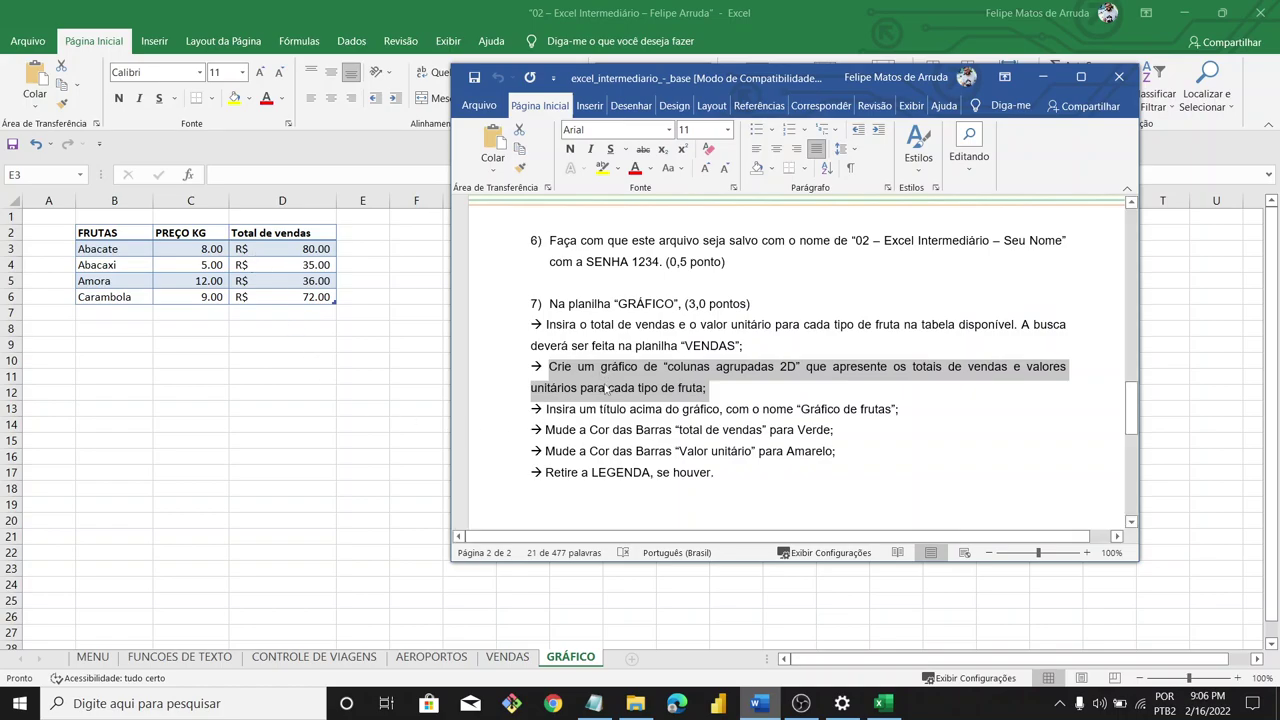
{"action": "left_click", "coordinate": [713, 392]}
{"action": "key", "text": "alt+Tab"}
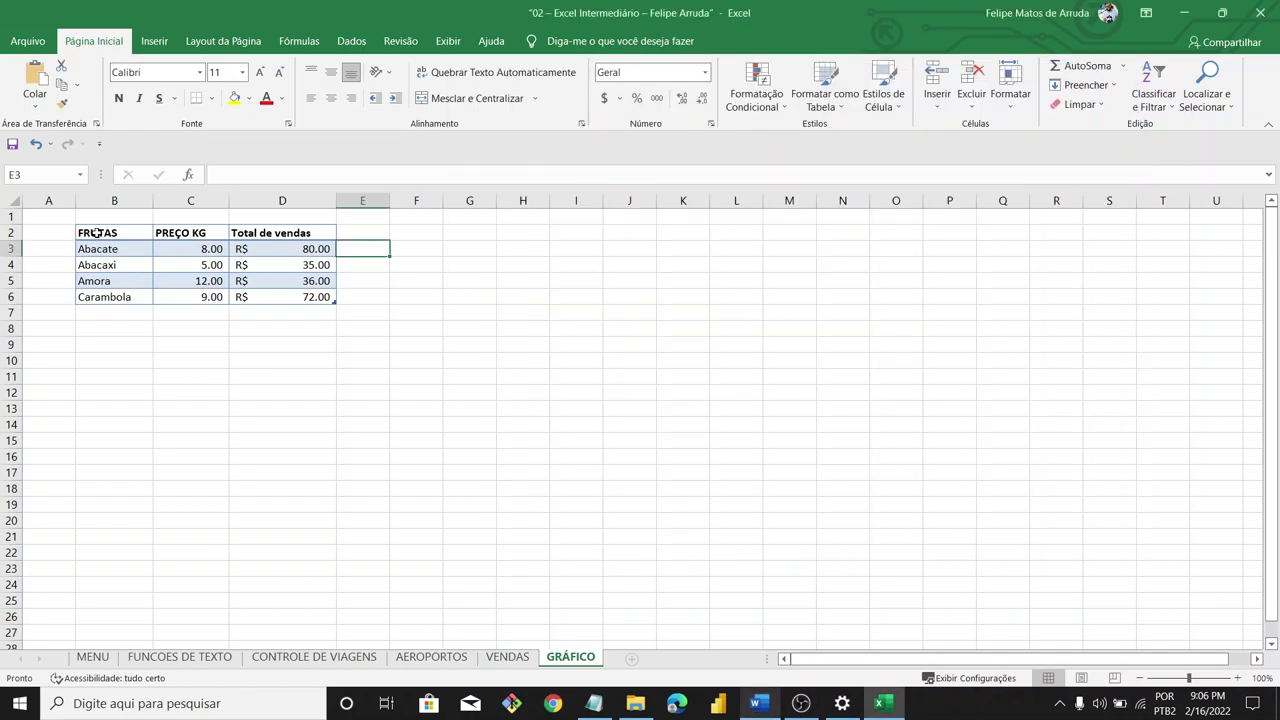
- Select B2:D6, insert the recommended clustered column chart, and nudge it up and left
{"action": "left_click_drag", "start_coordinate": [95, 232], "coordinate": [276, 298]}
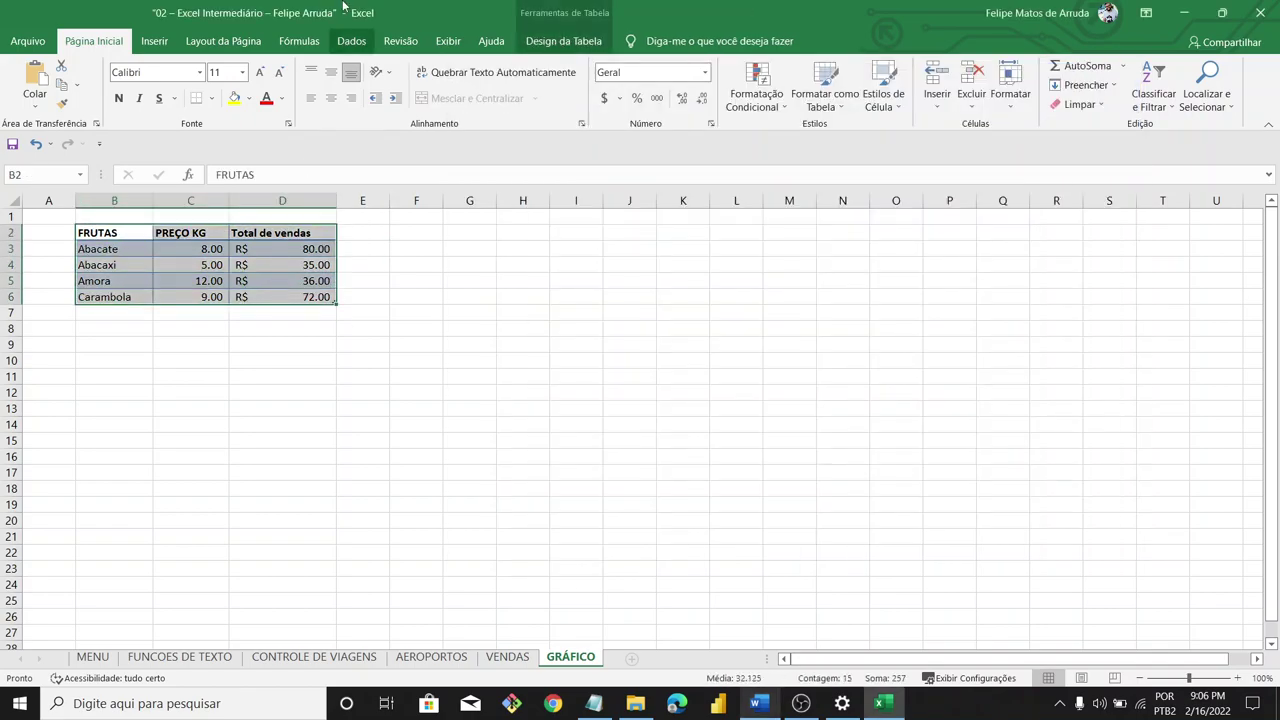
{"action": "left_click", "coordinate": [154, 41]}
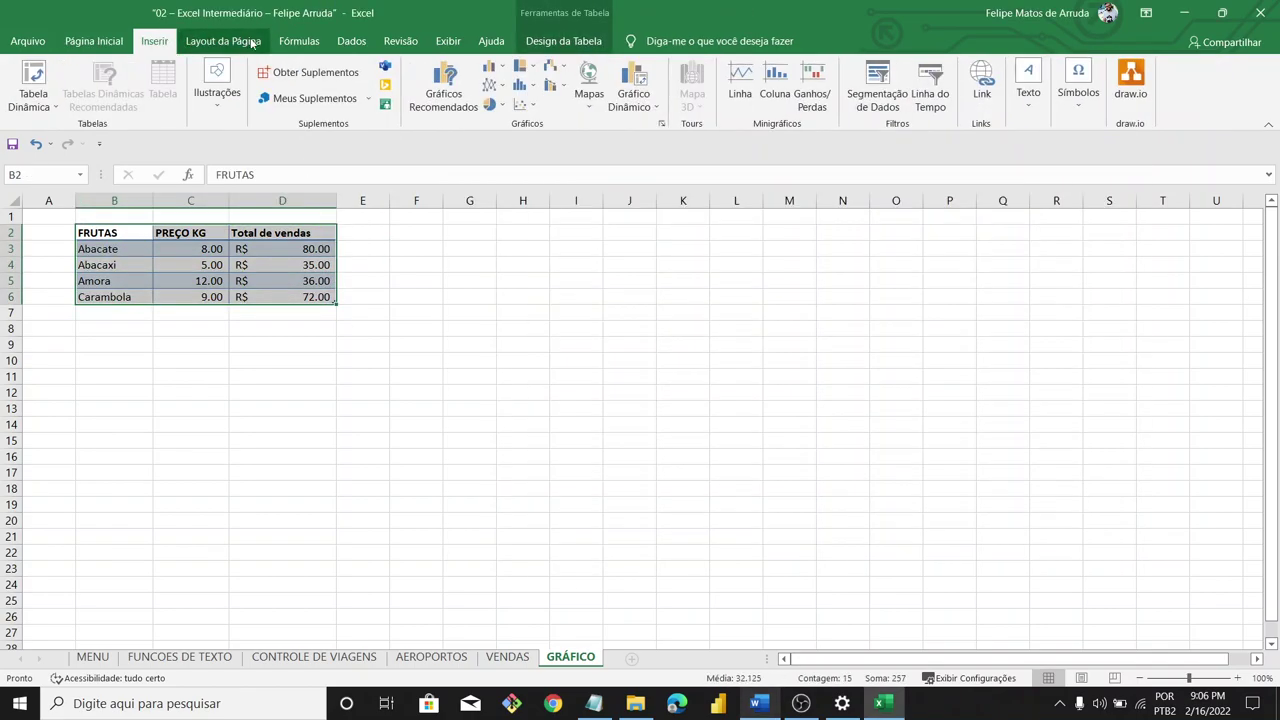
{"action": "left_click", "coordinate": [446, 96]}
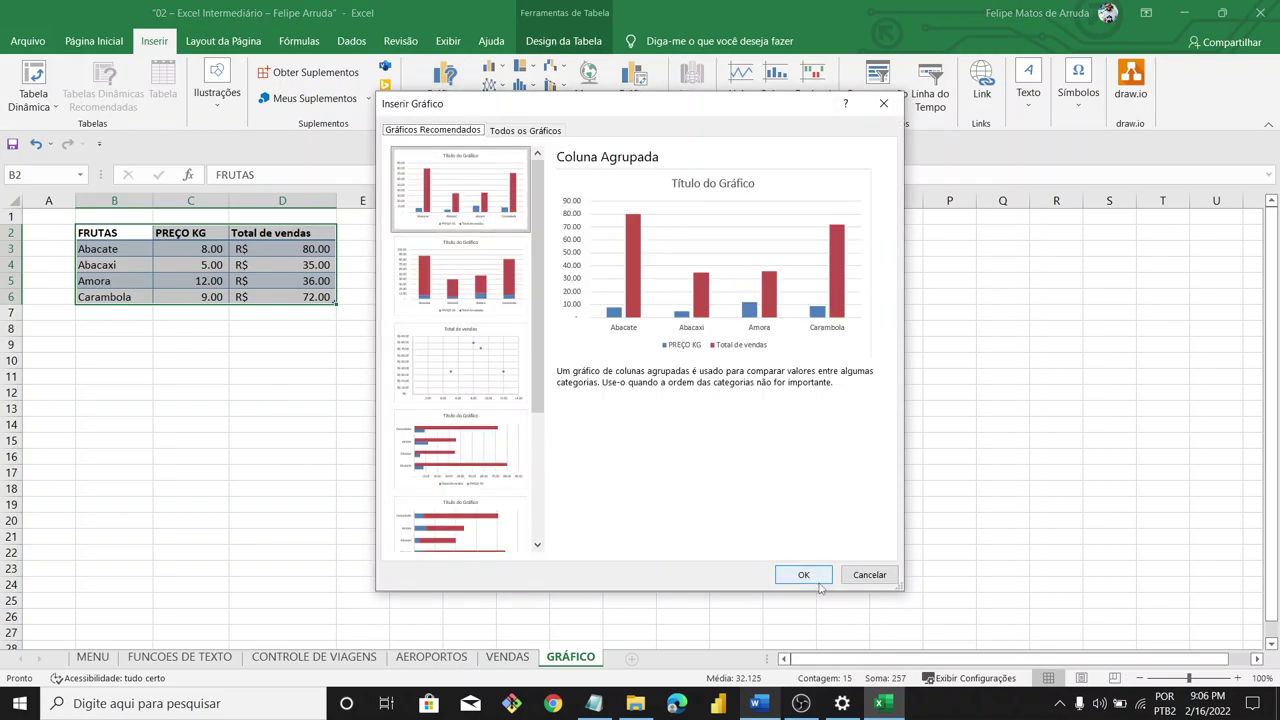
{"action": "left_click", "coordinate": [810, 579]}
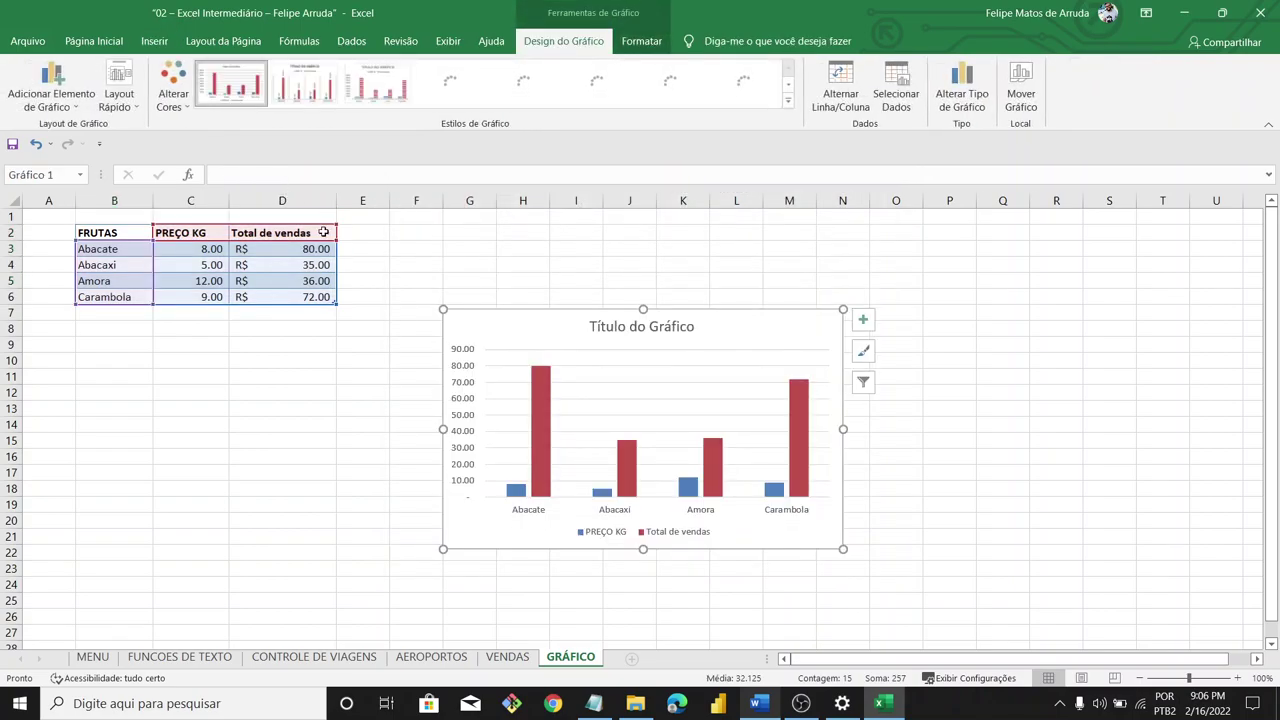
{"action": "left_click_drag", "start_coordinate": [594, 328], "coordinate": [575, 281]}
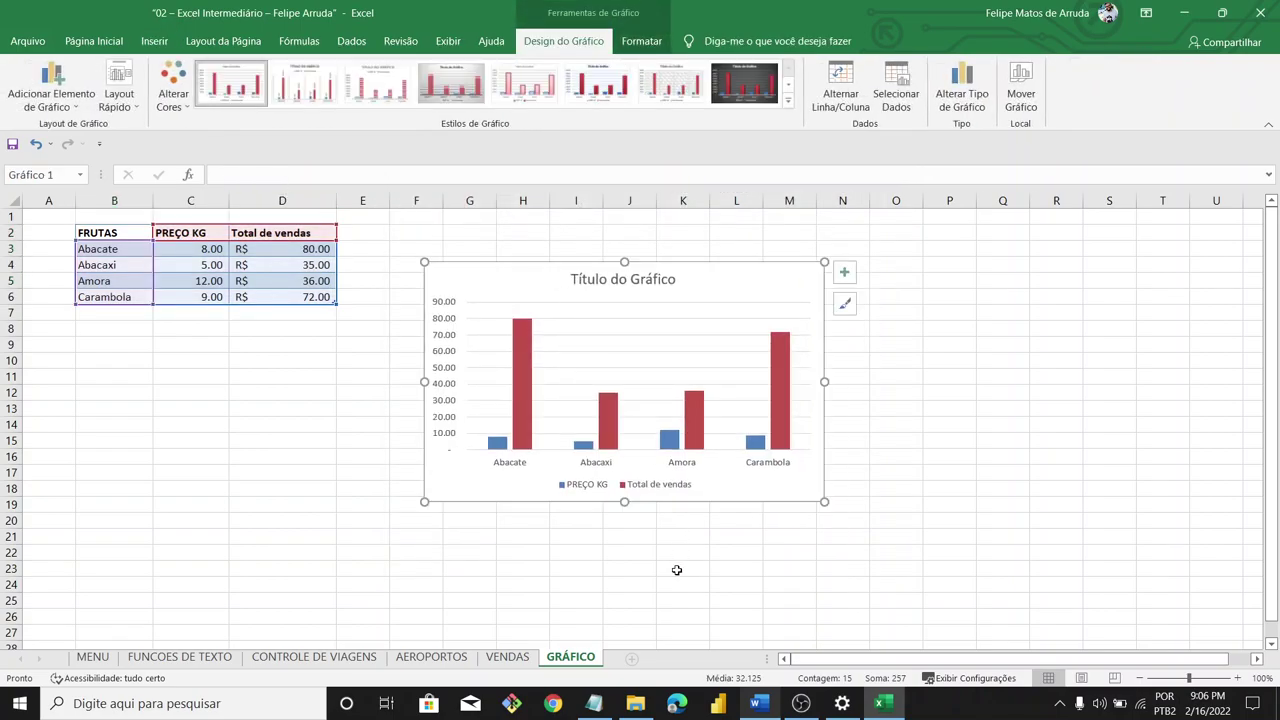
{"action": "left_click", "coordinate": [762, 705]}
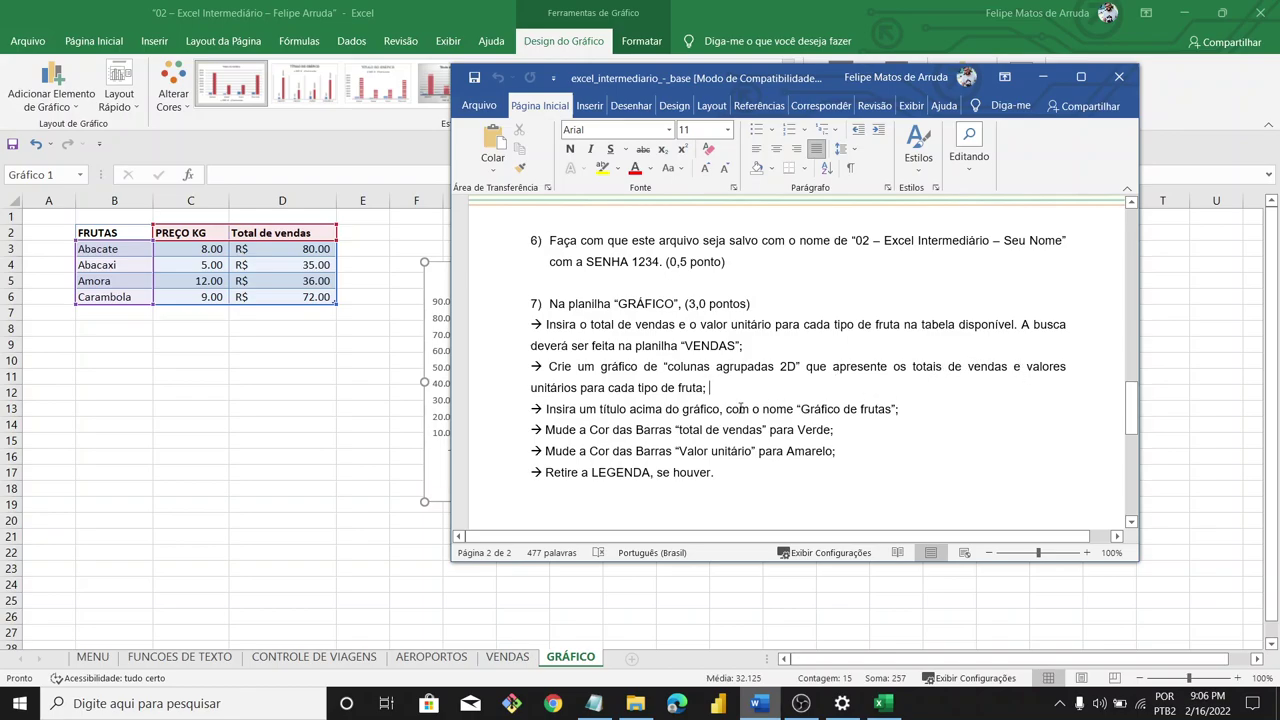
{"action": "left_click", "coordinate": [1043, 77]}
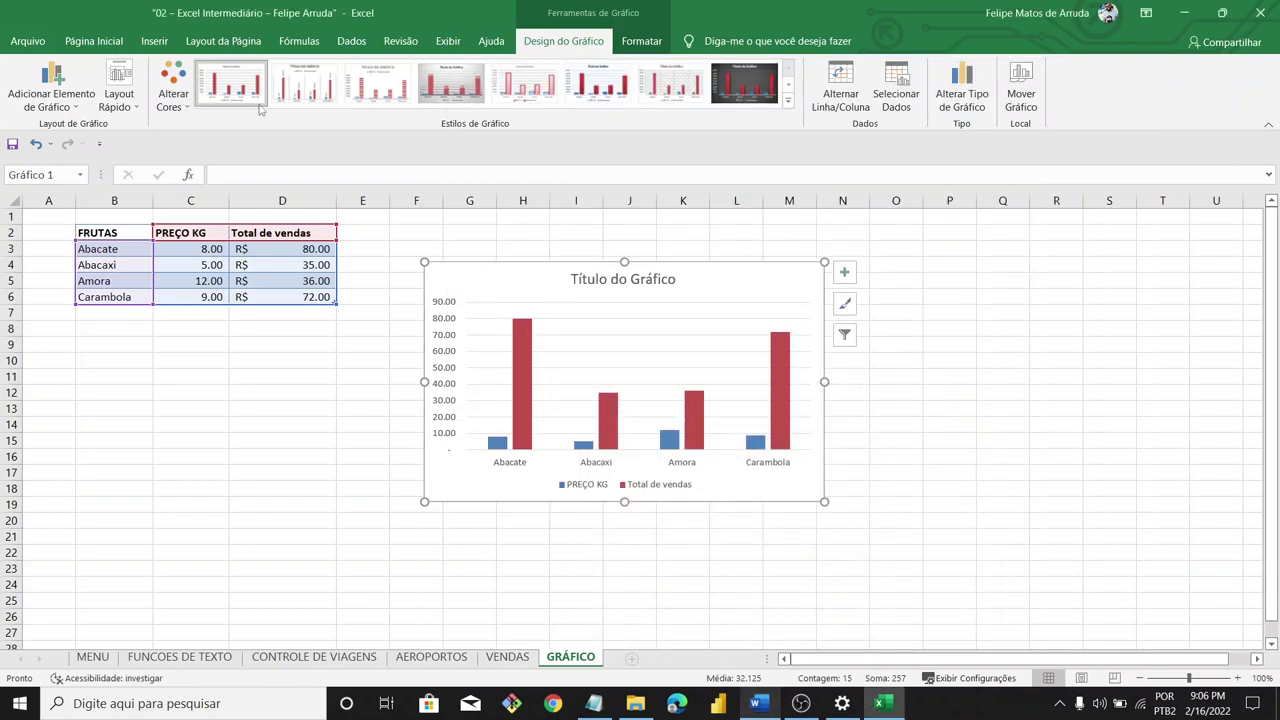
- Delete the existing chart and reopen Insert Chart on the full list of chart types
{"action": "double_click", "coordinate": [711, 286]}
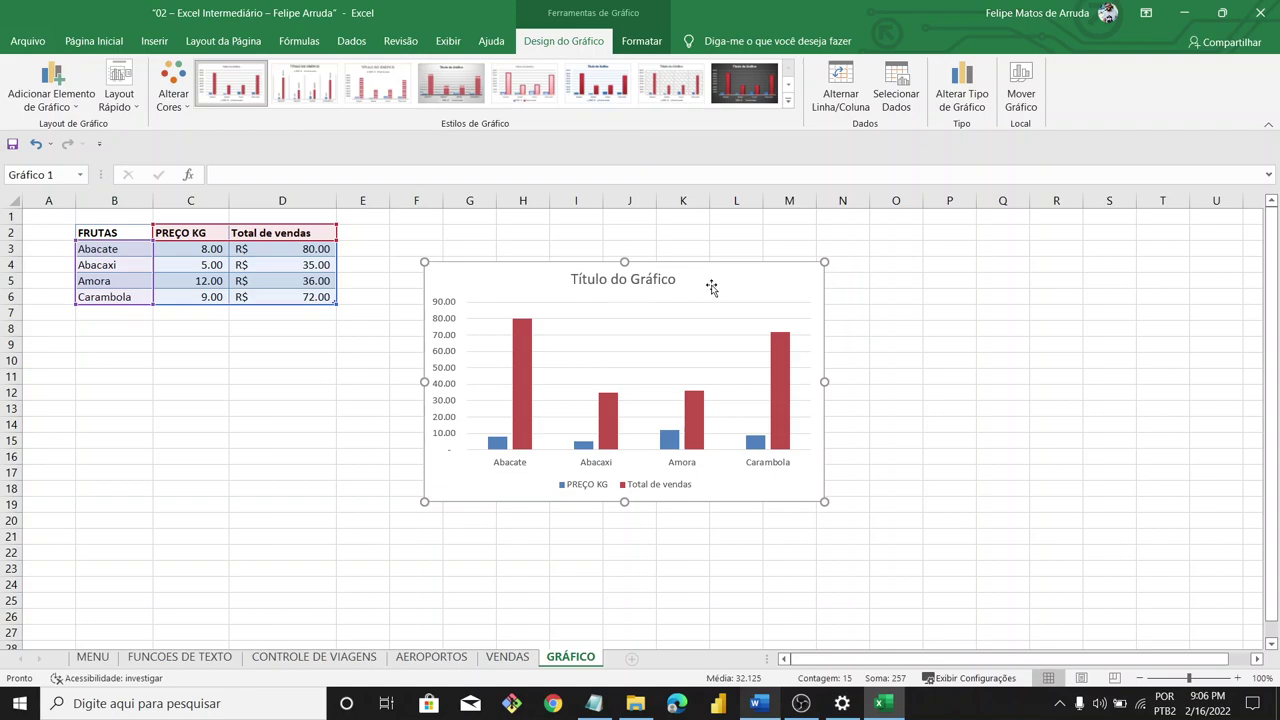
{"action": "key", "text": "Delete"}
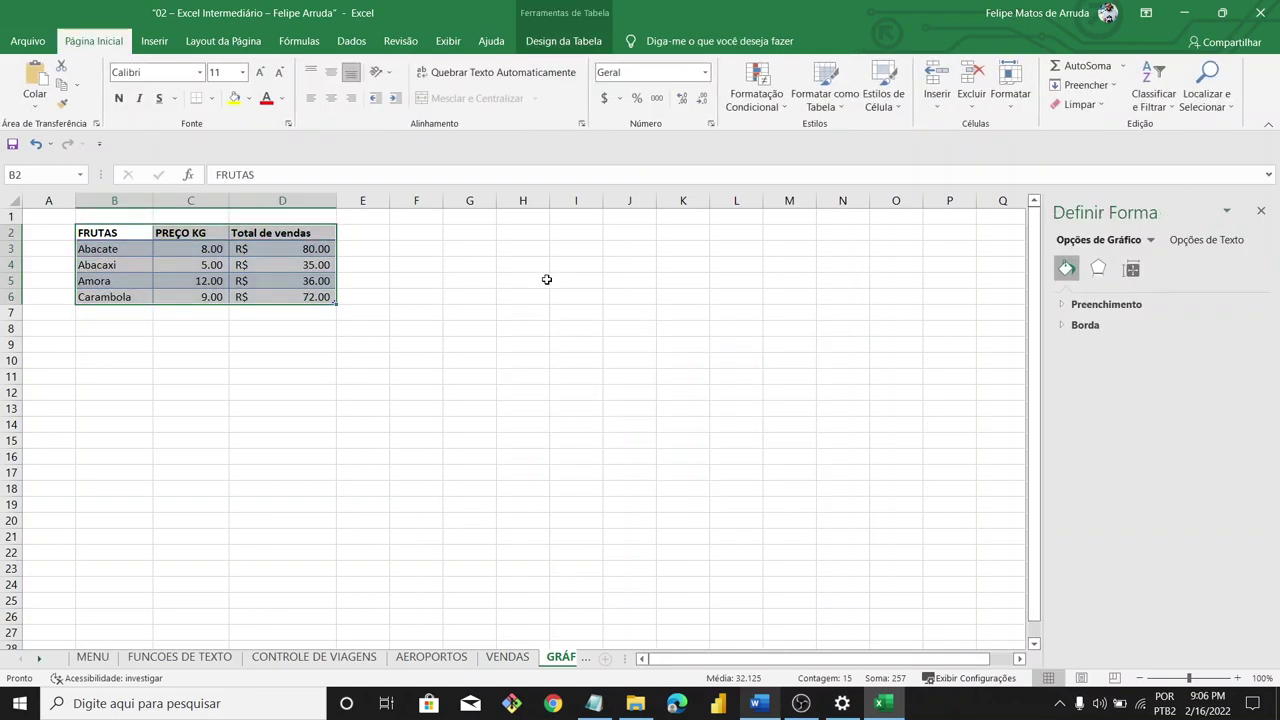
{"action": "left_click", "coordinate": [160, 41]}
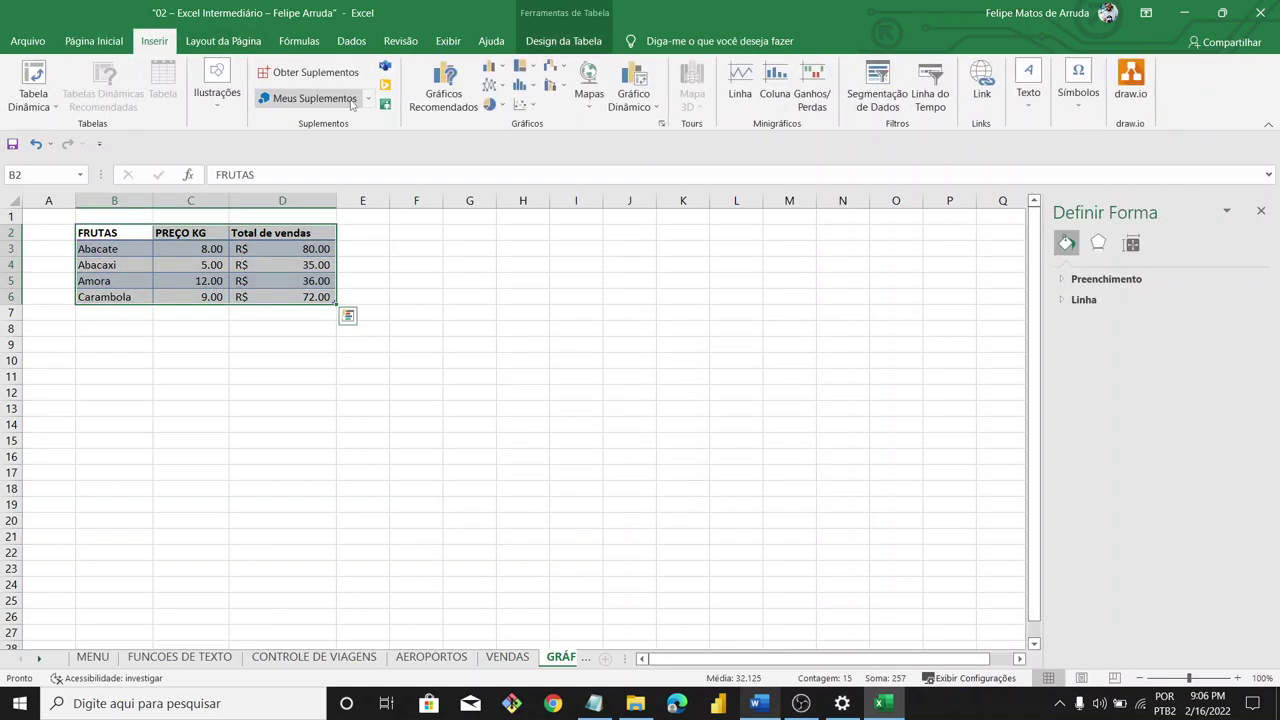
{"action": "left_click", "coordinate": [432, 100]}
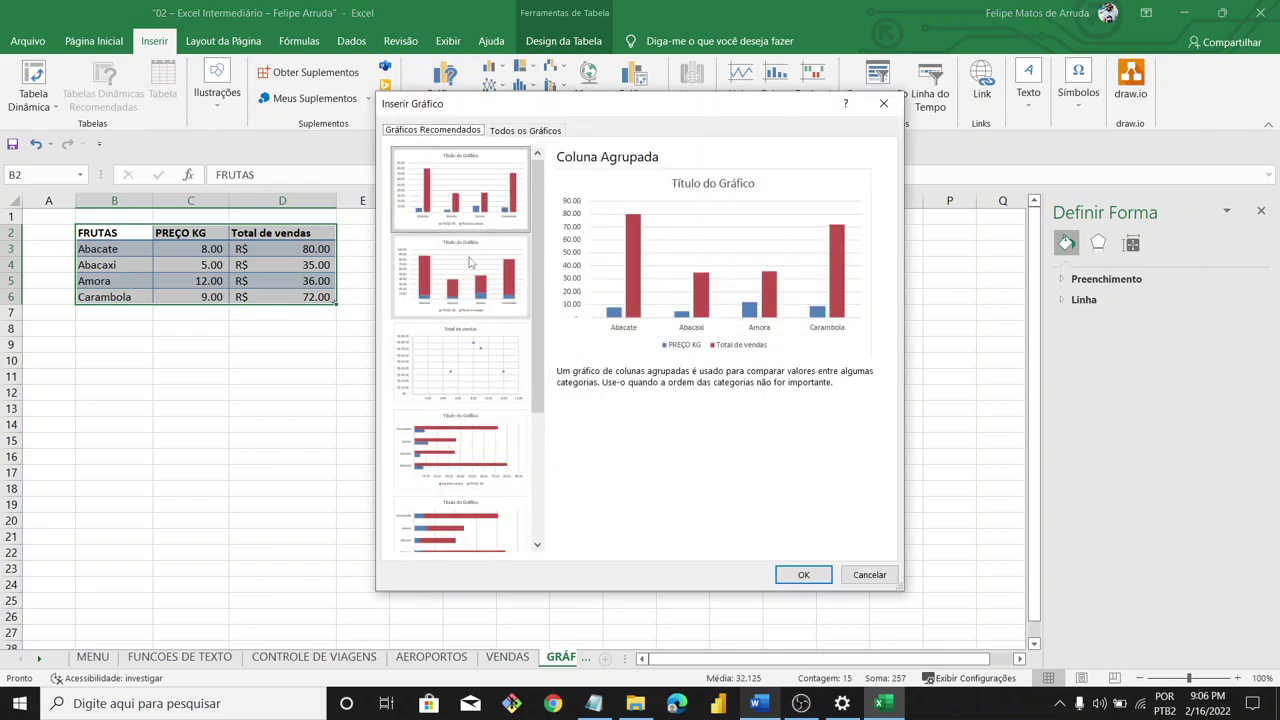
{"action": "left_click", "coordinate": [516, 131]}
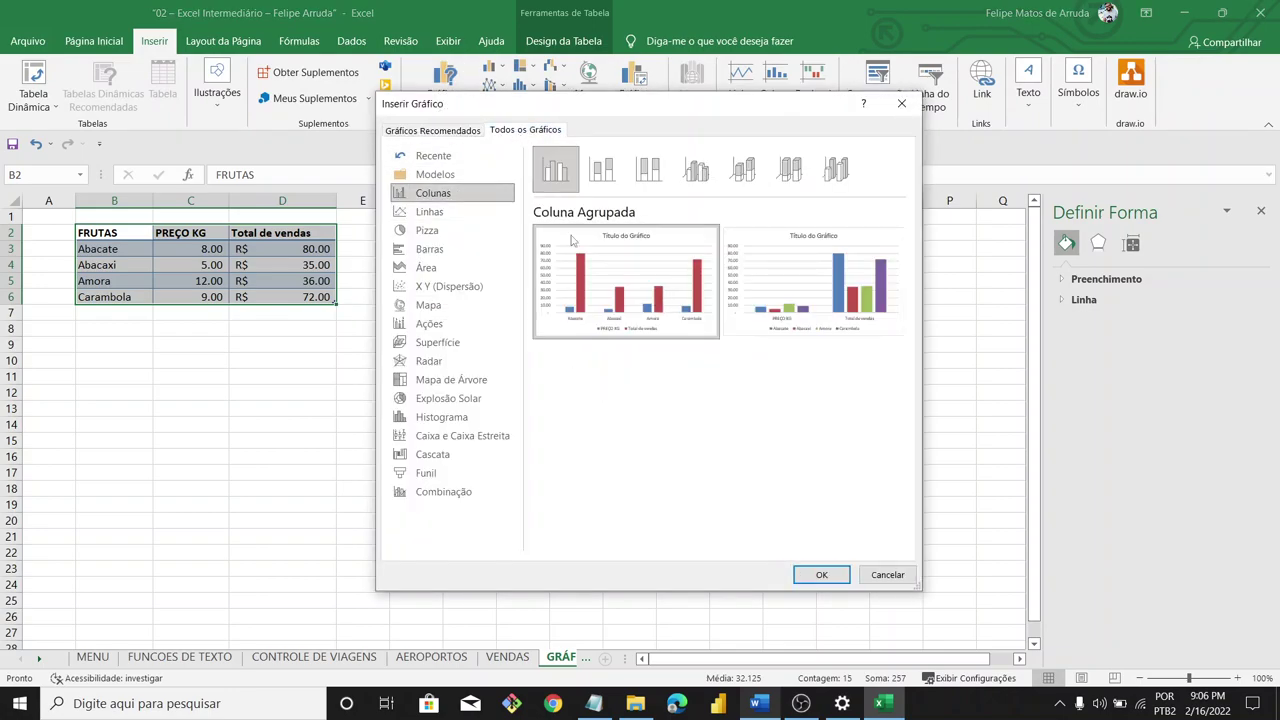
- Compare stacked, 100% stacked and 3D column variants, then insert the Coluna Agrupada chart
{"action": "mouse_move", "coordinate": [840, 318]}
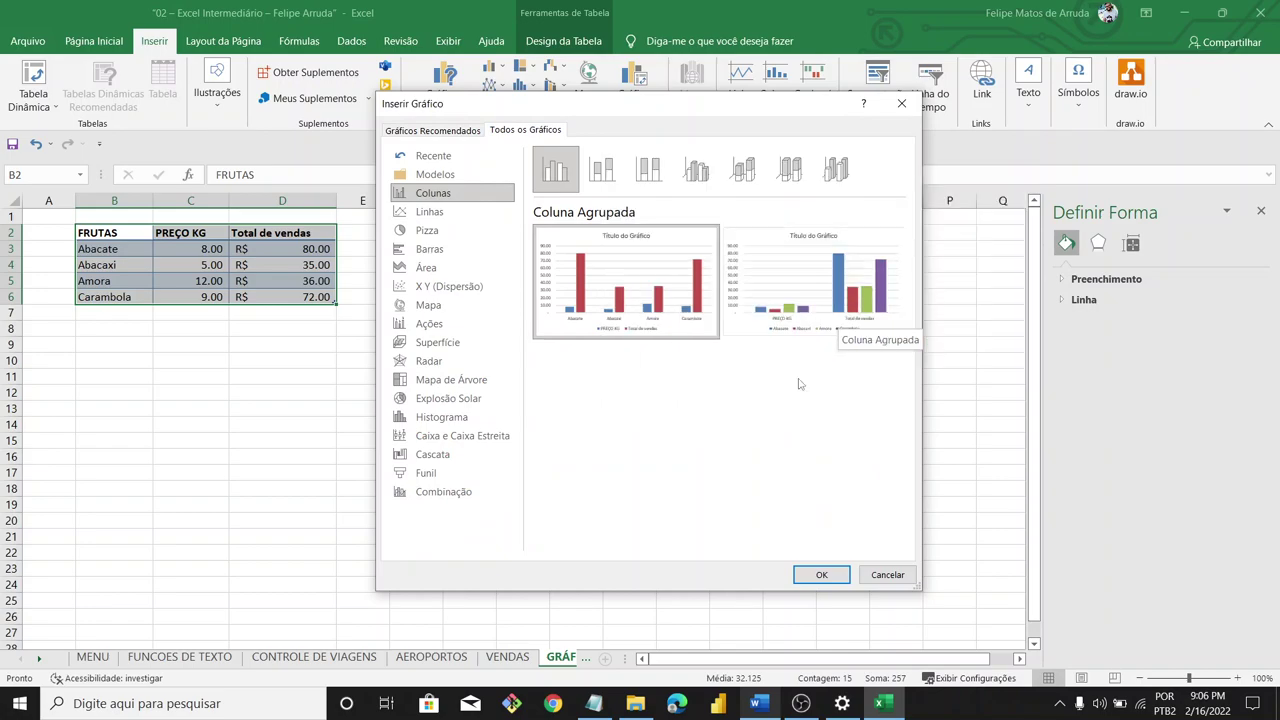
{"action": "mouse_move", "coordinate": [569, 306]}
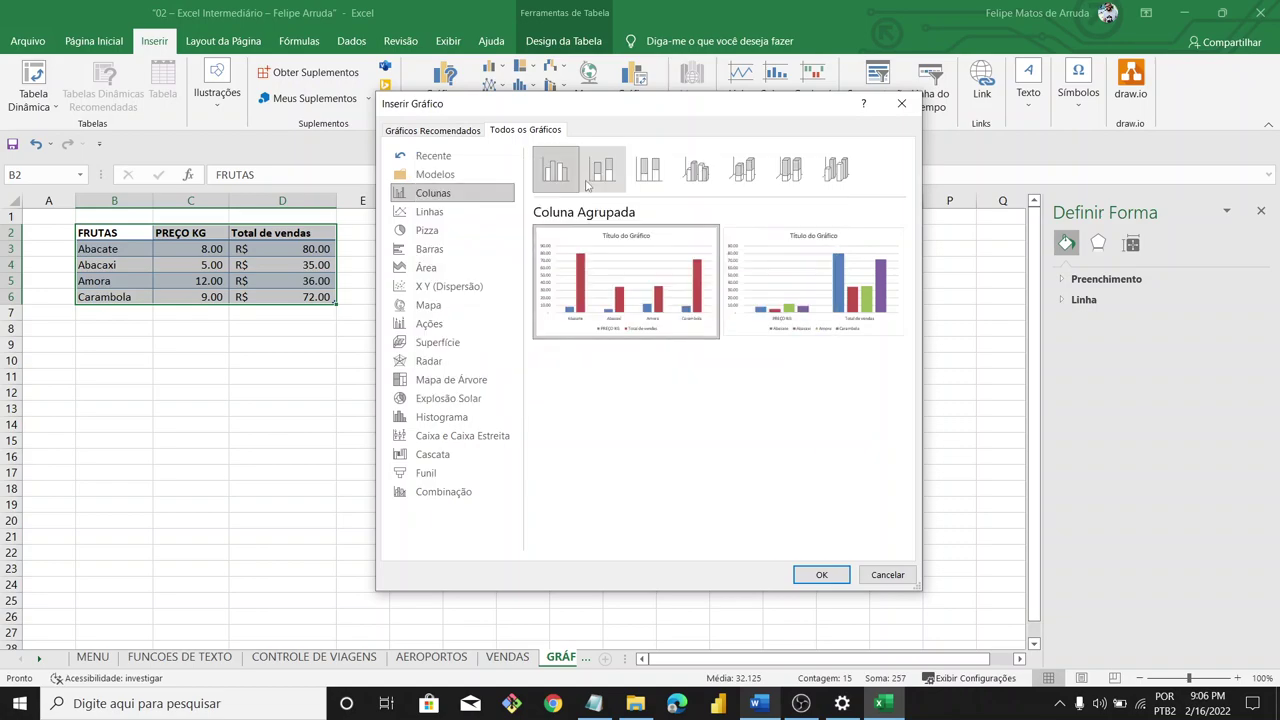
{"action": "left_click", "coordinate": [592, 176]}
{"action": "mouse_move", "coordinate": [626, 301]}
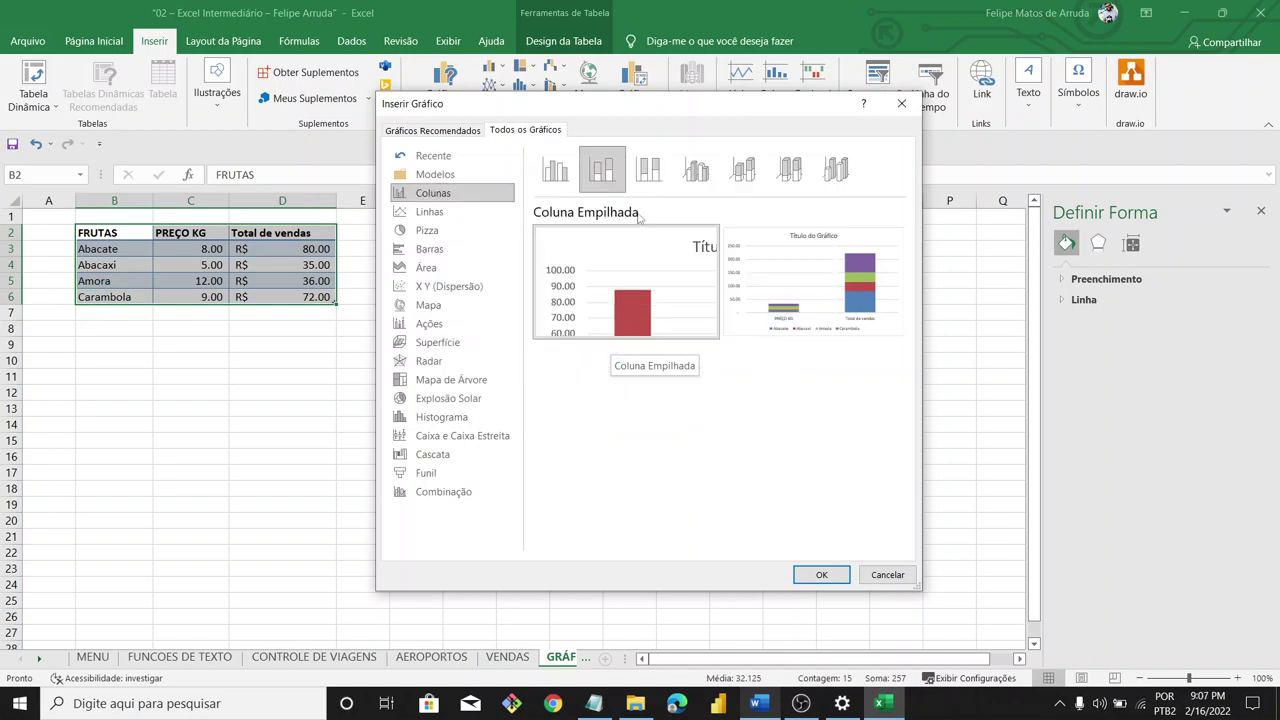
{"action": "left_click", "coordinate": [648, 170]}
{"action": "left_click", "coordinate": [688, 180]}
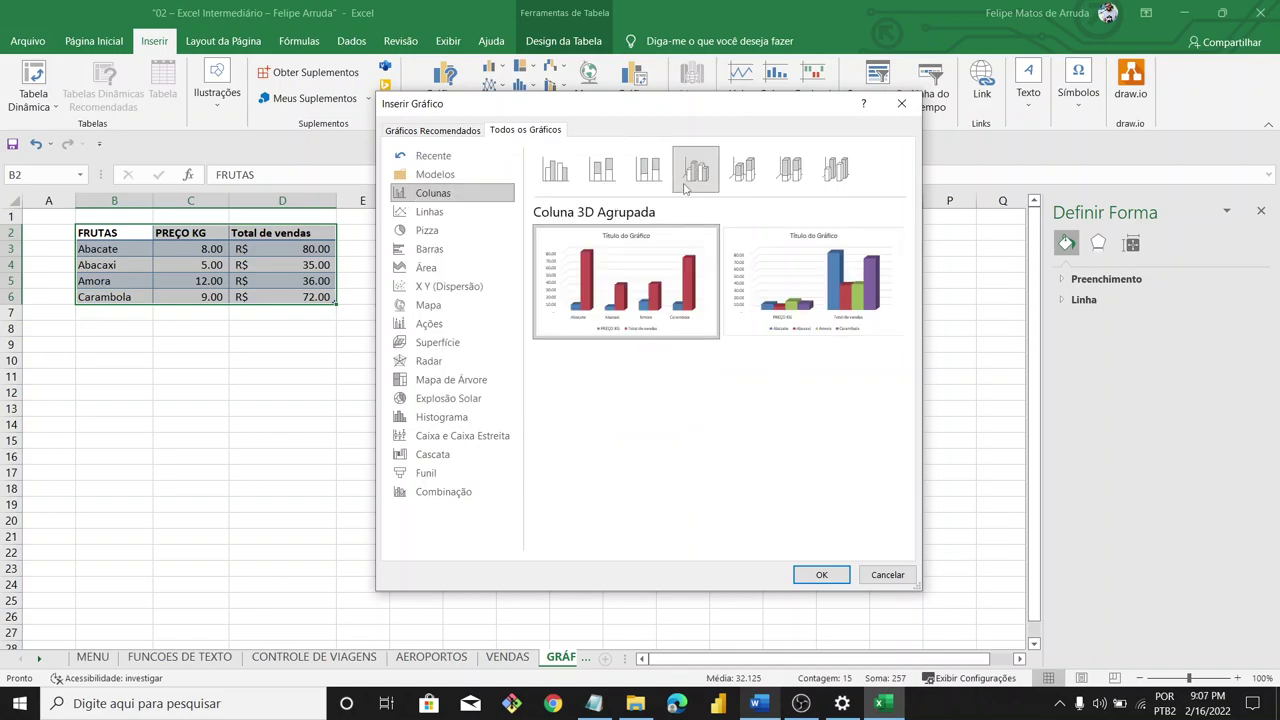
{"action": "left_click", "coordinate": [648, 170]}
{"action": "left_click", "coordinate": [601, 170]}
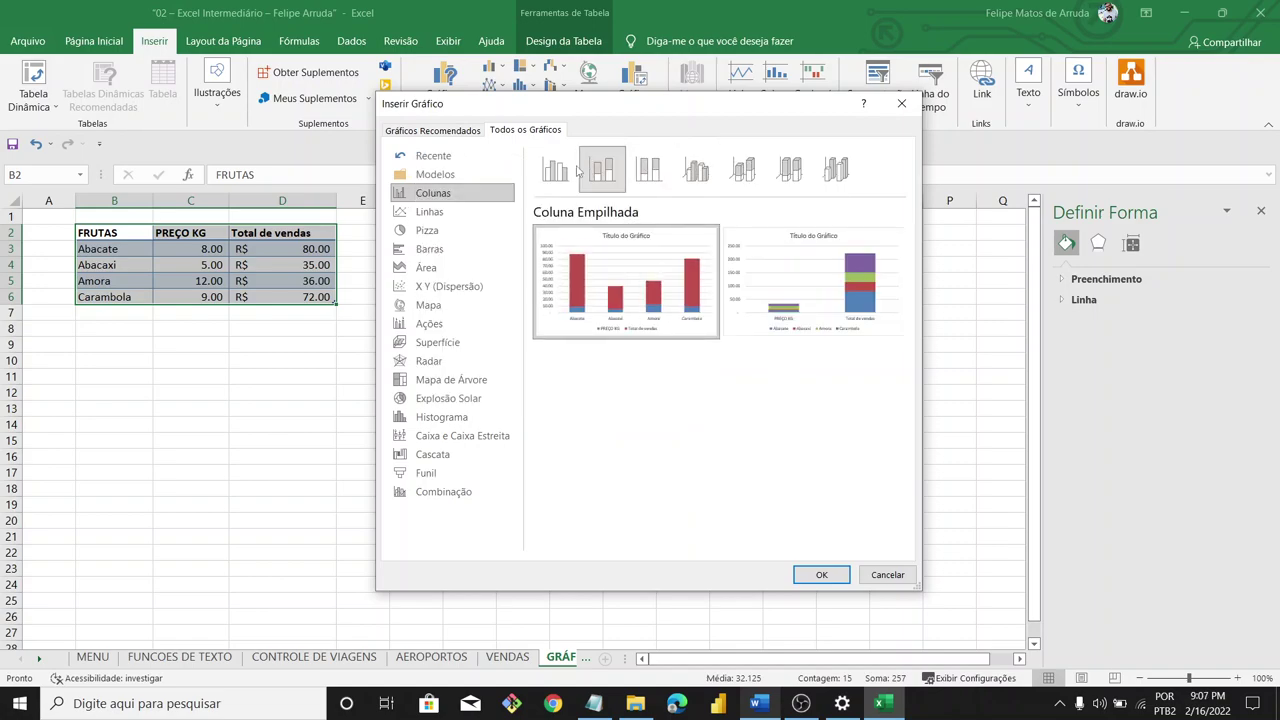
{"action": "left_click", "coordinate": [563, 172]}
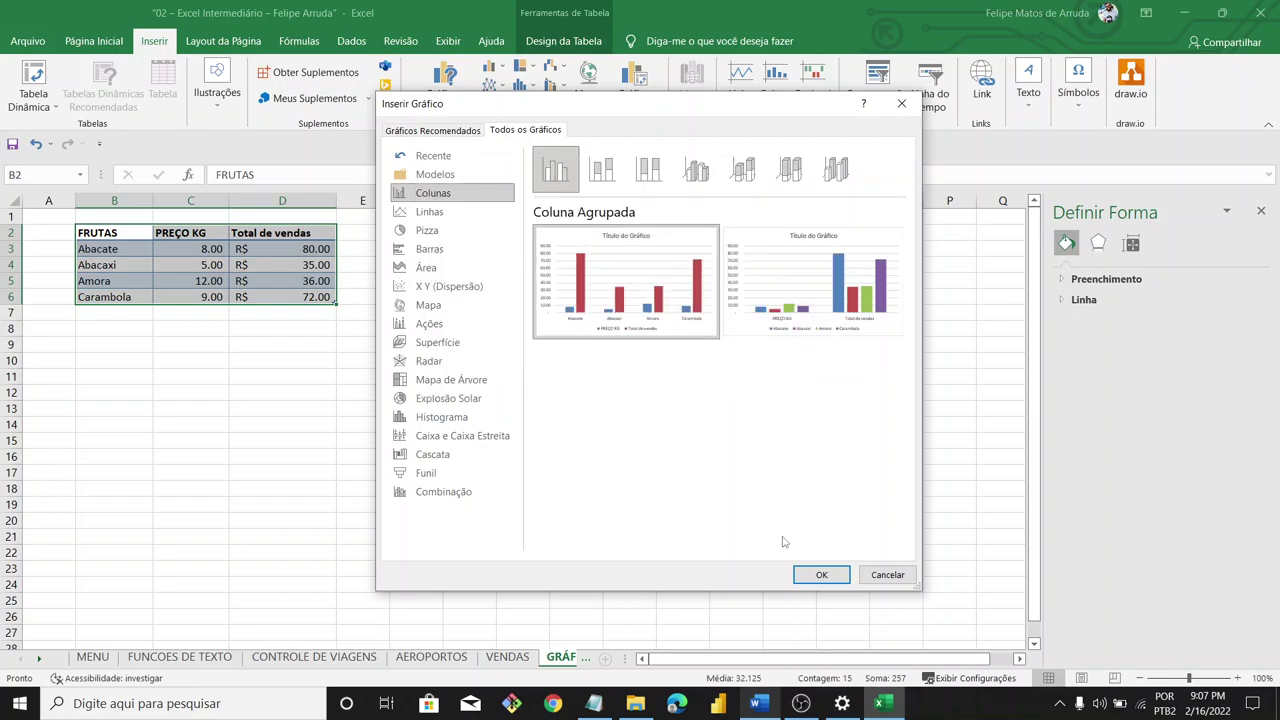
{"action": "left_click", "coordinate": [822, 575]}
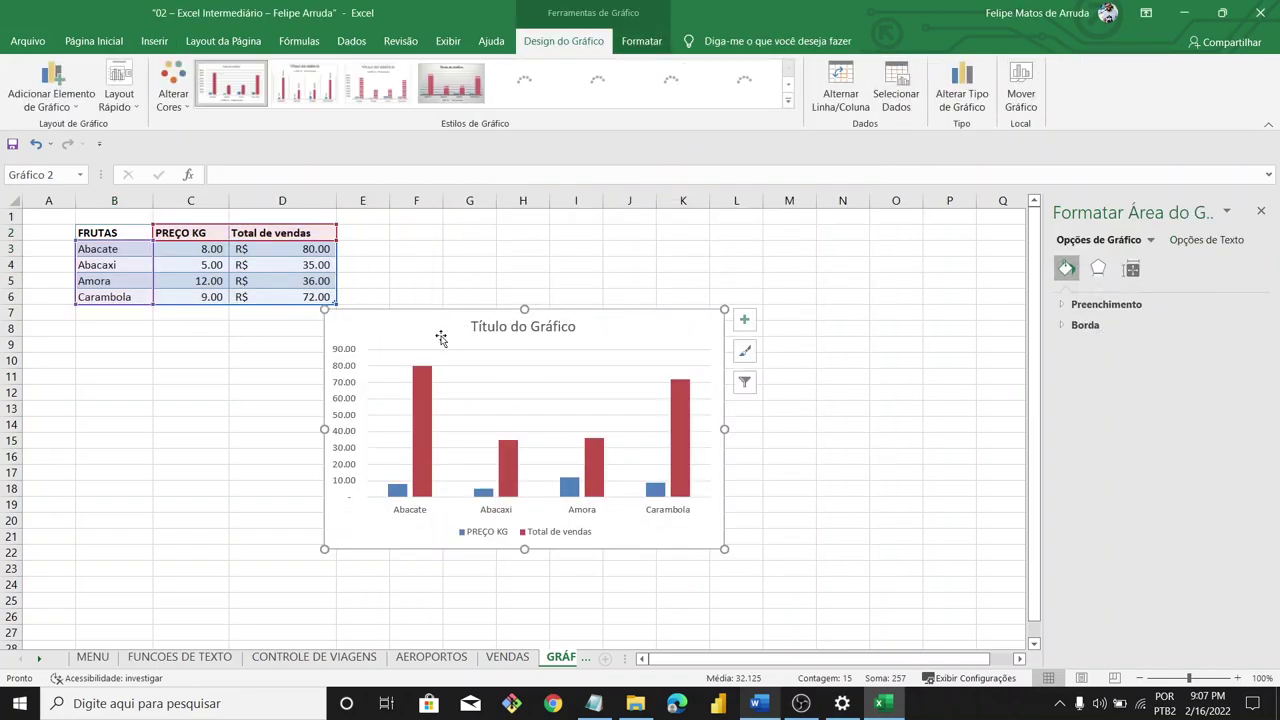
- Replace the placeholder chart title with 'Preço Kg e Total de Vendas das Frutas' and close the formatting panel
{"action": "left_click", "coordinate": [588, 265]}
{"action": "triple_click", "coordinate": [589, 266]}
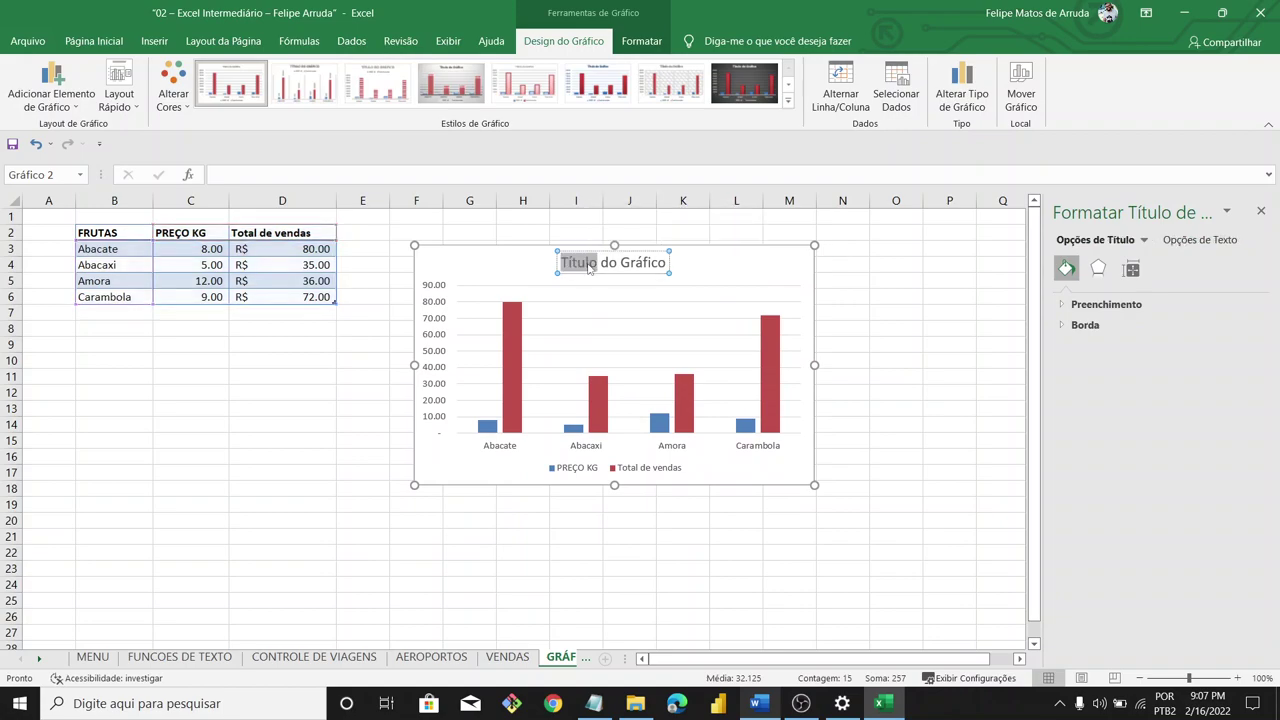
{"action": "triple_click", "coordinate": [601, 266]}
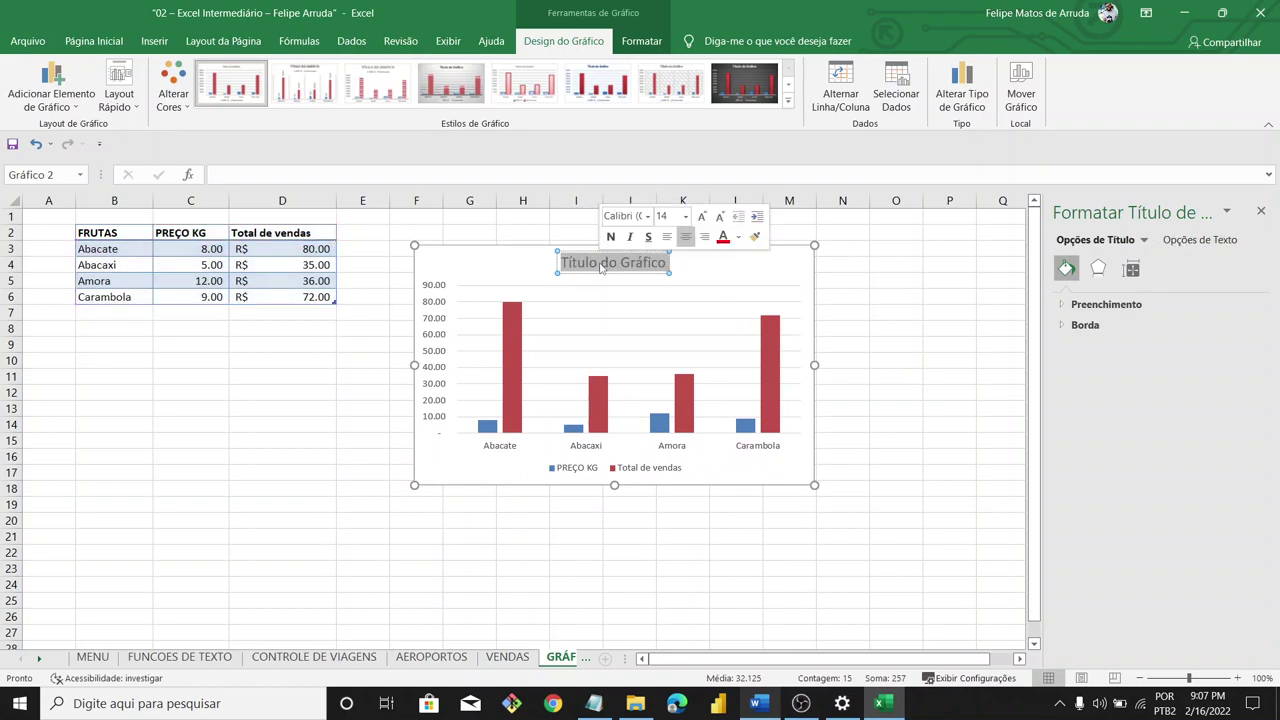
{"action": "type", "text": "fRU"}
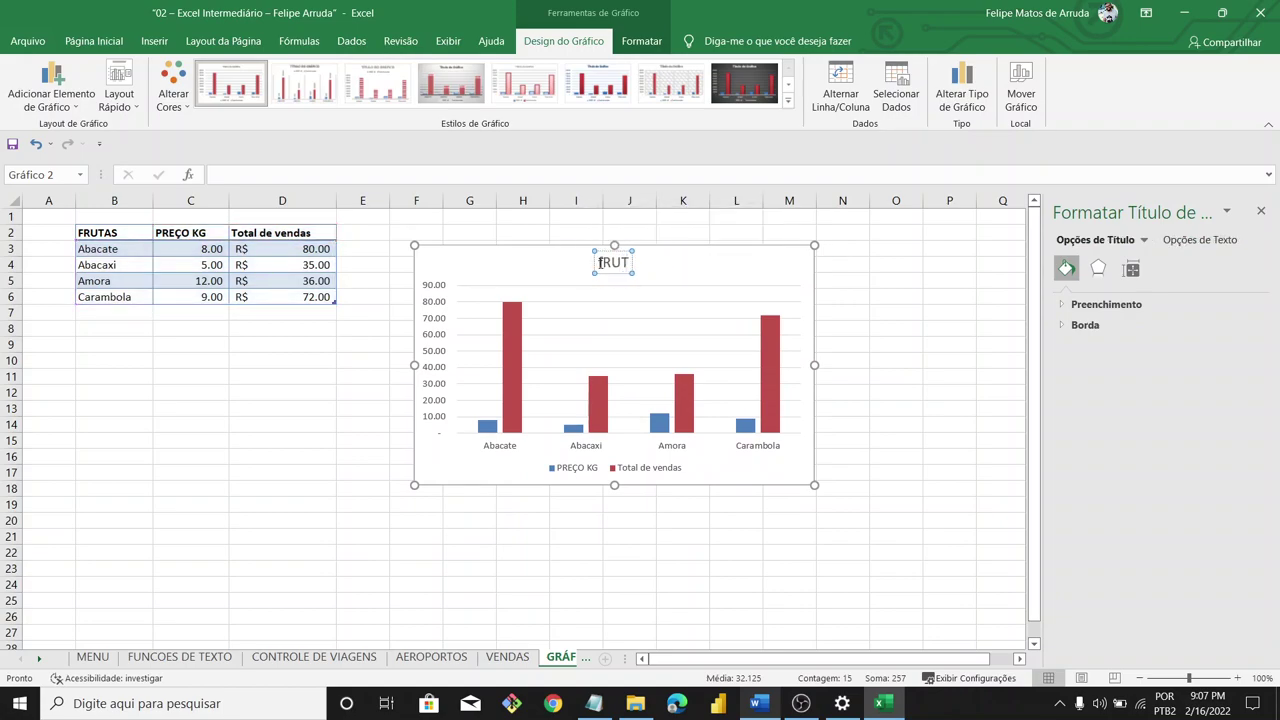
{"action": "type", "text": "TA"}
{"action": "key", "text": "BackSpace"}
{"action": "key", "text": "BackSpace"}
{"action": "key", "text": "BackSpace"}
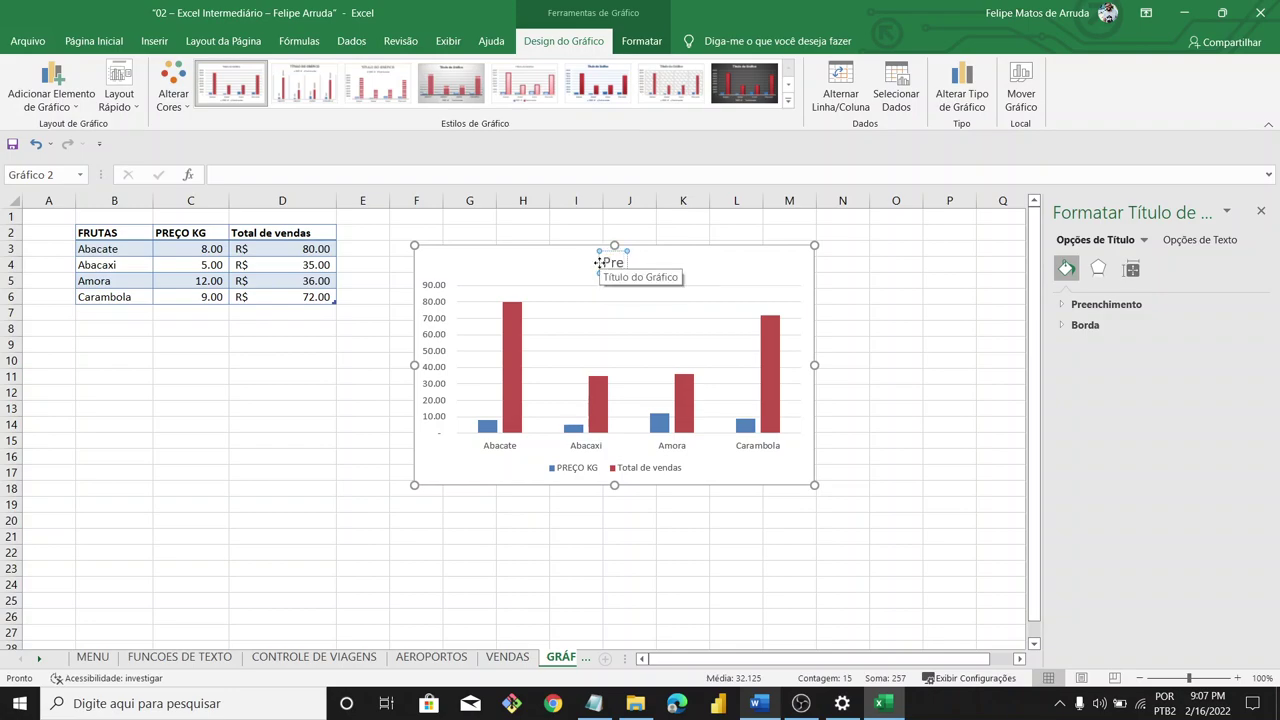
{"action": "type", "text": "co"}
{"action": "type", "text": " Kg e"}
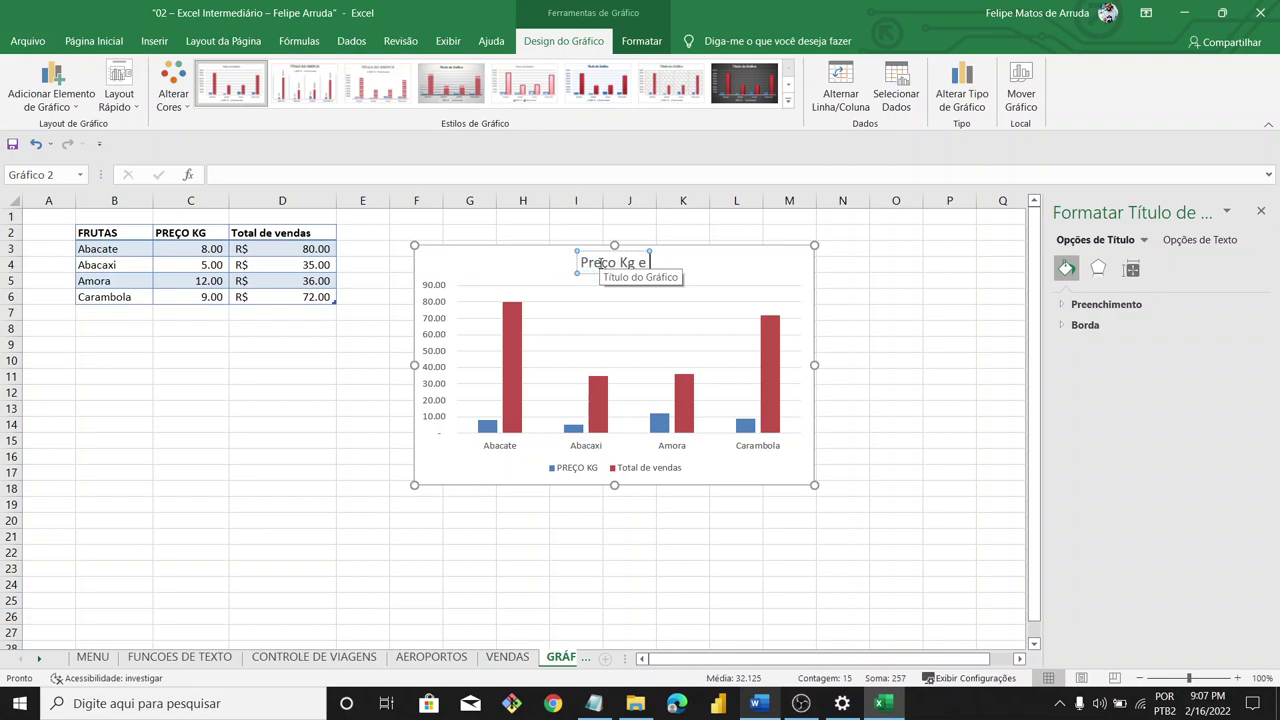
{"action": "type", "text": " Total de"}
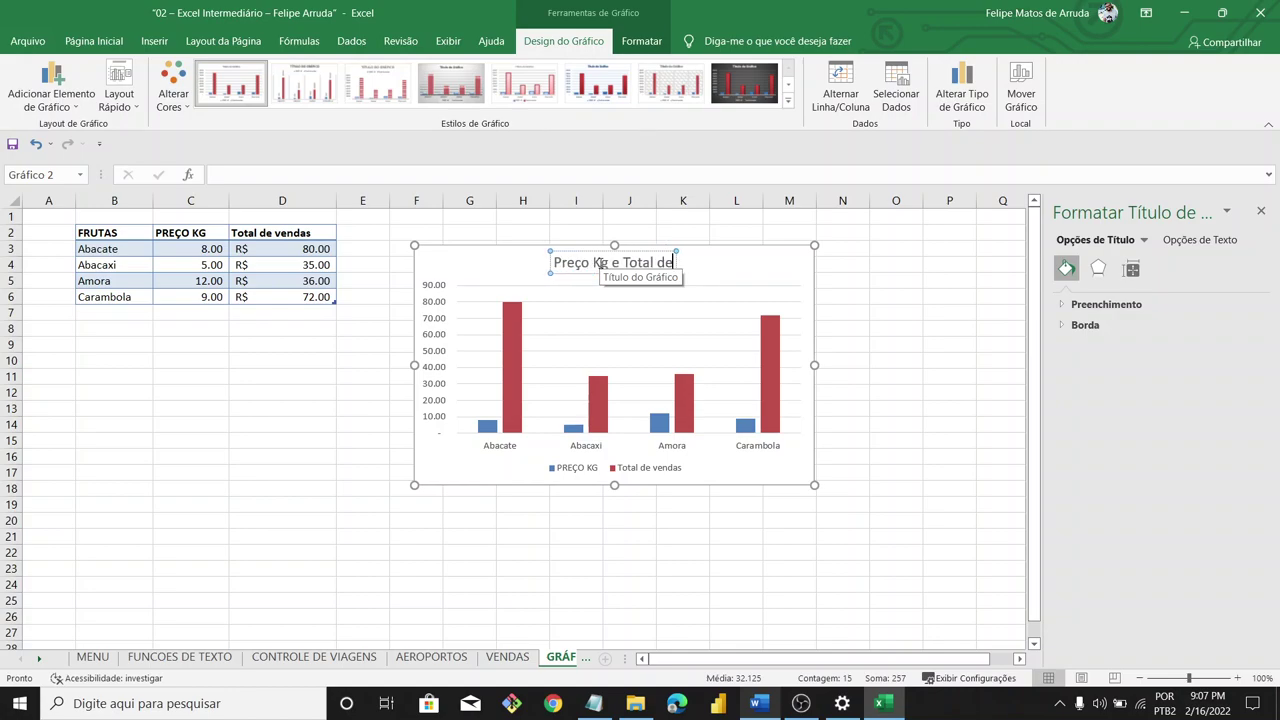
{"action": "type", "text": " Vendas das"}
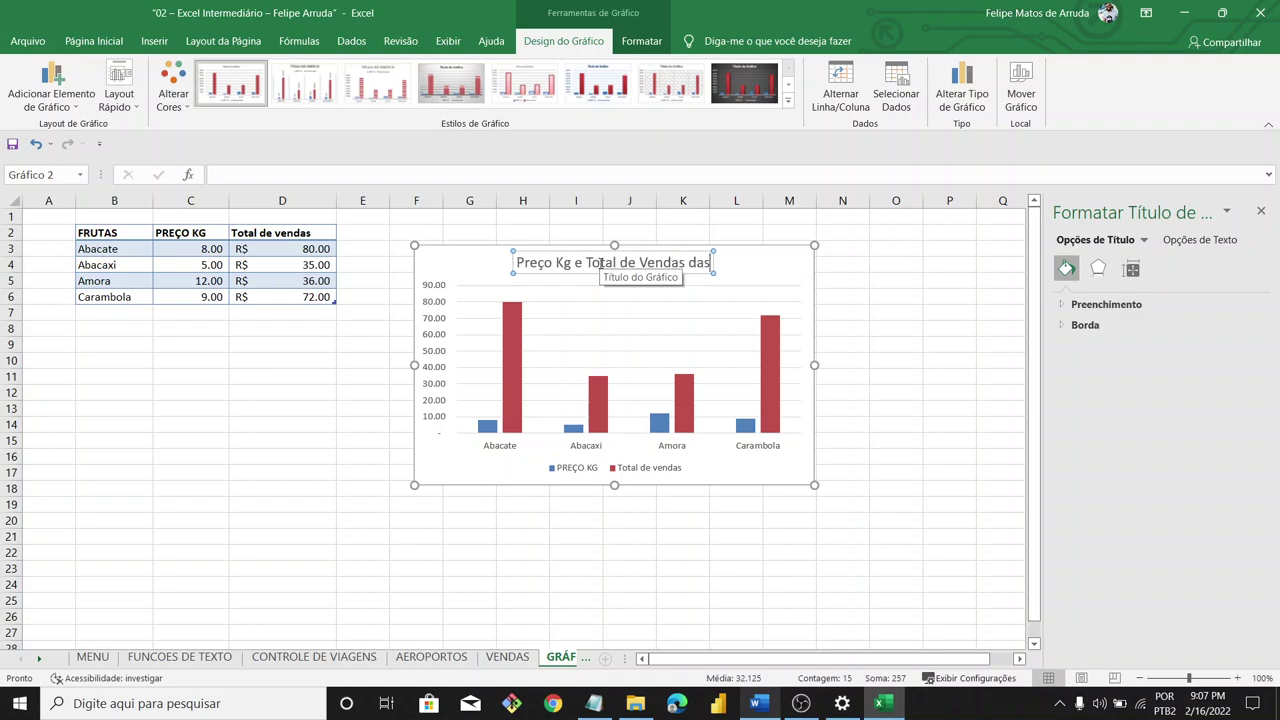
{"action": "type", "text": " Frutas"}
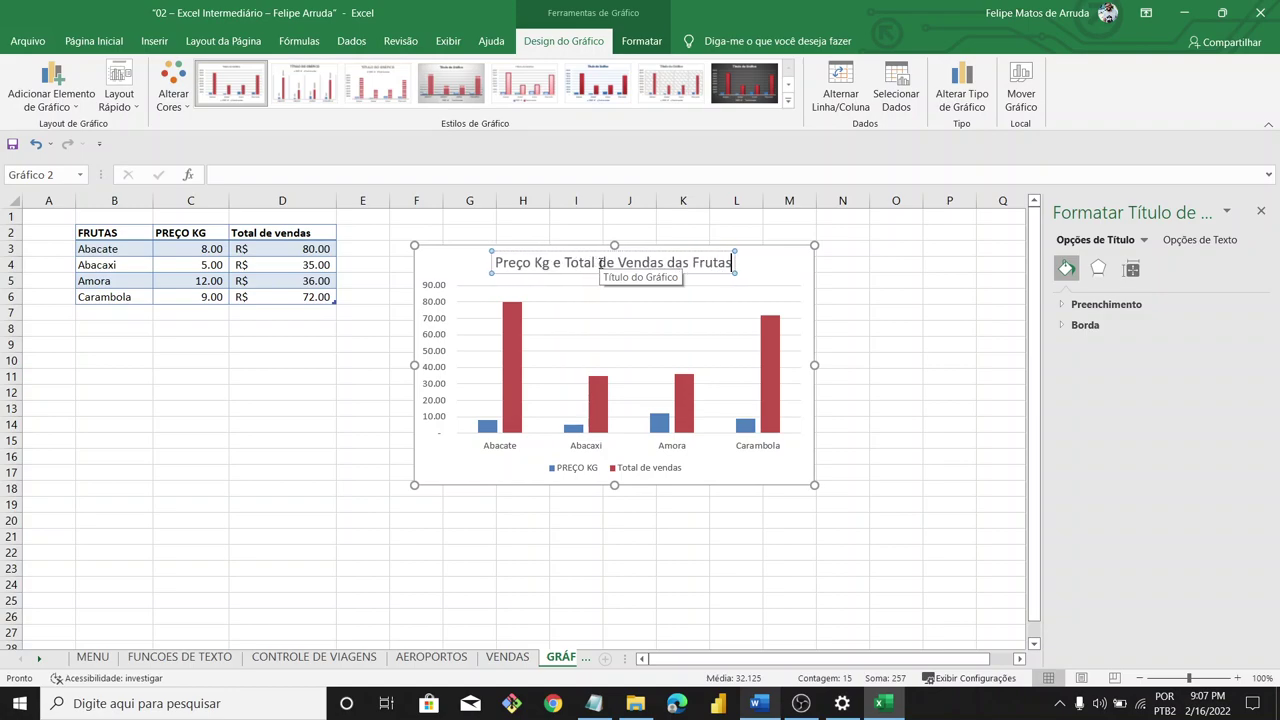
{"action": "left_click", "coordinate": [748, 264]}
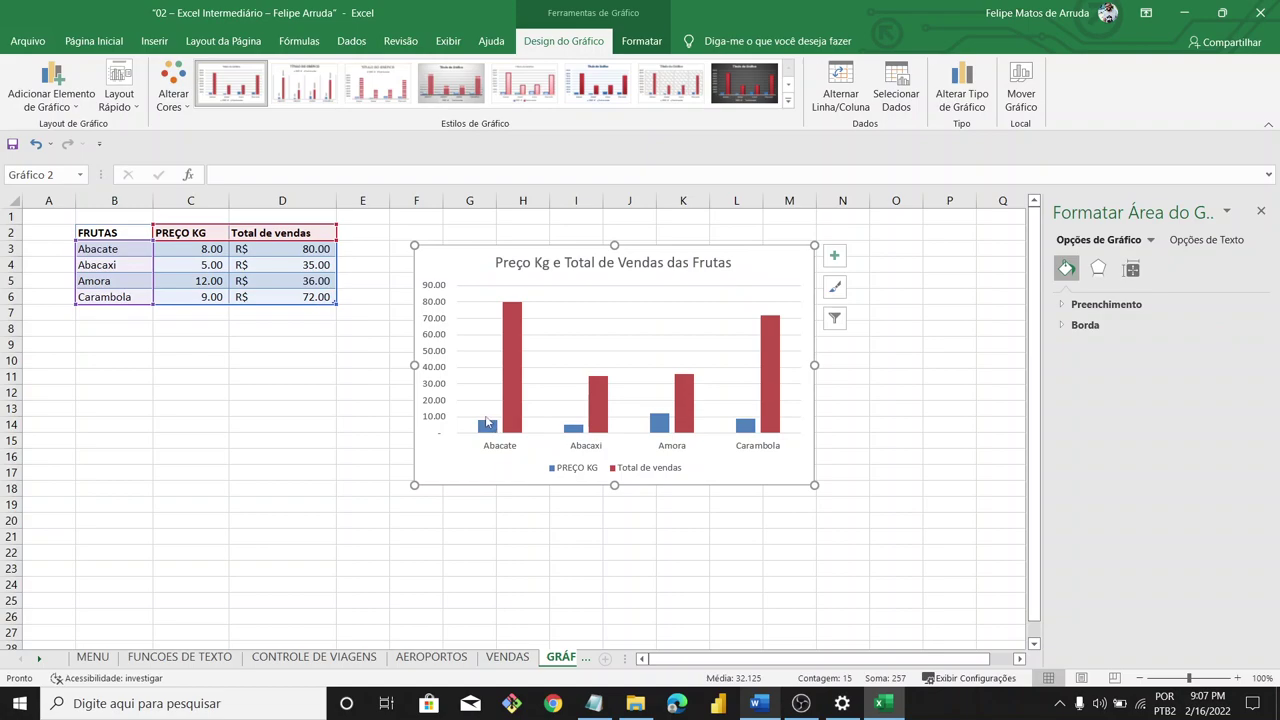
{"action": "mouse_move", "coordinate": [488, 426]}
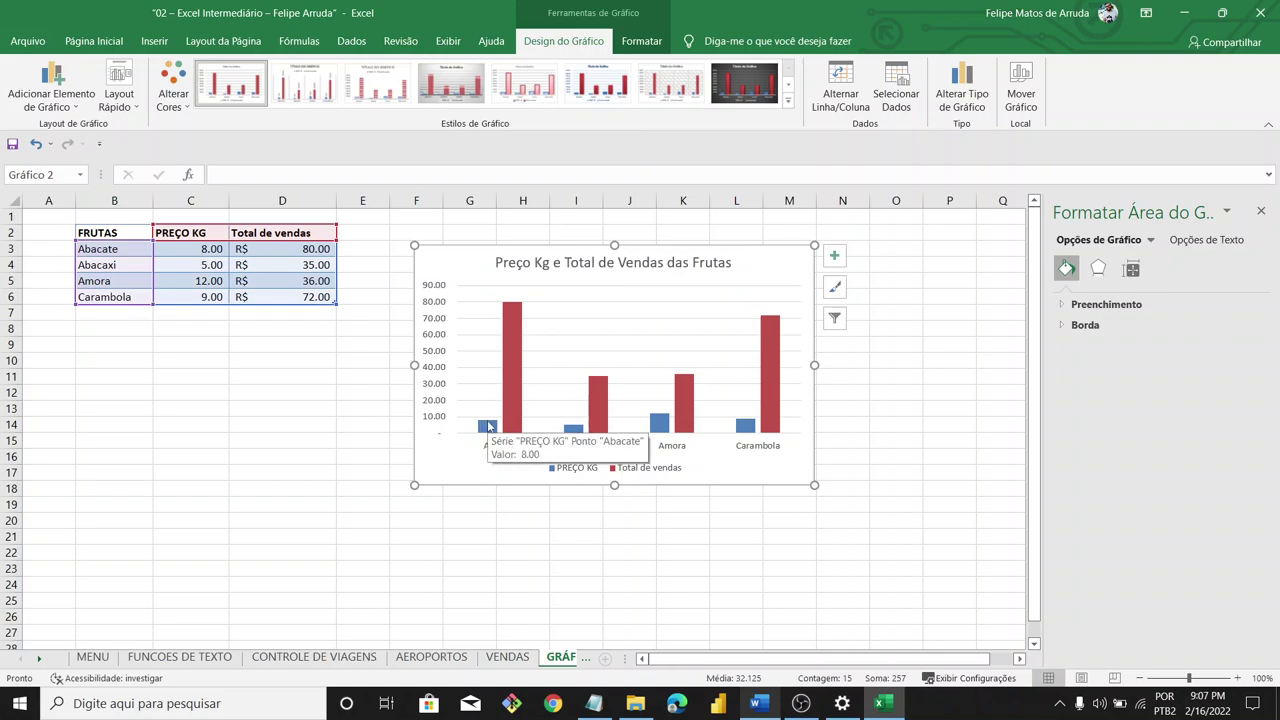
{"action": "mouse_move", "coordinate": [509, 397]}
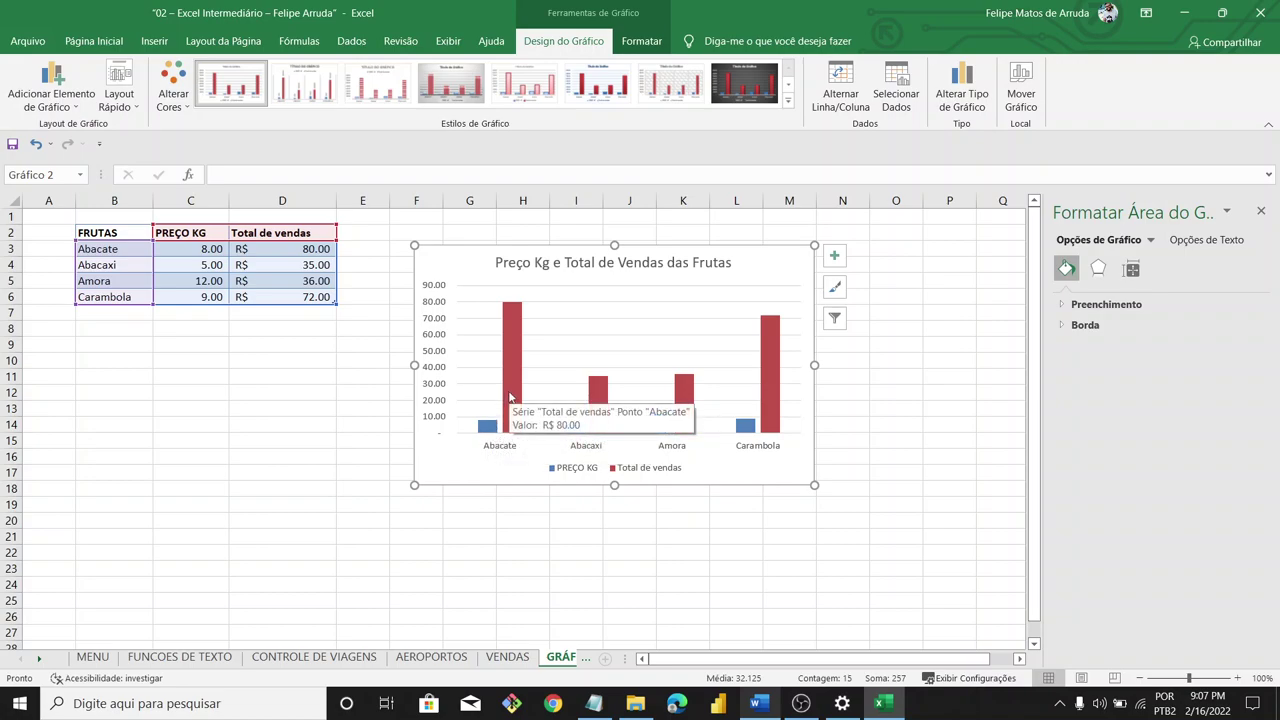
{"action": "left_click", "coordinate": [1262, 211]}
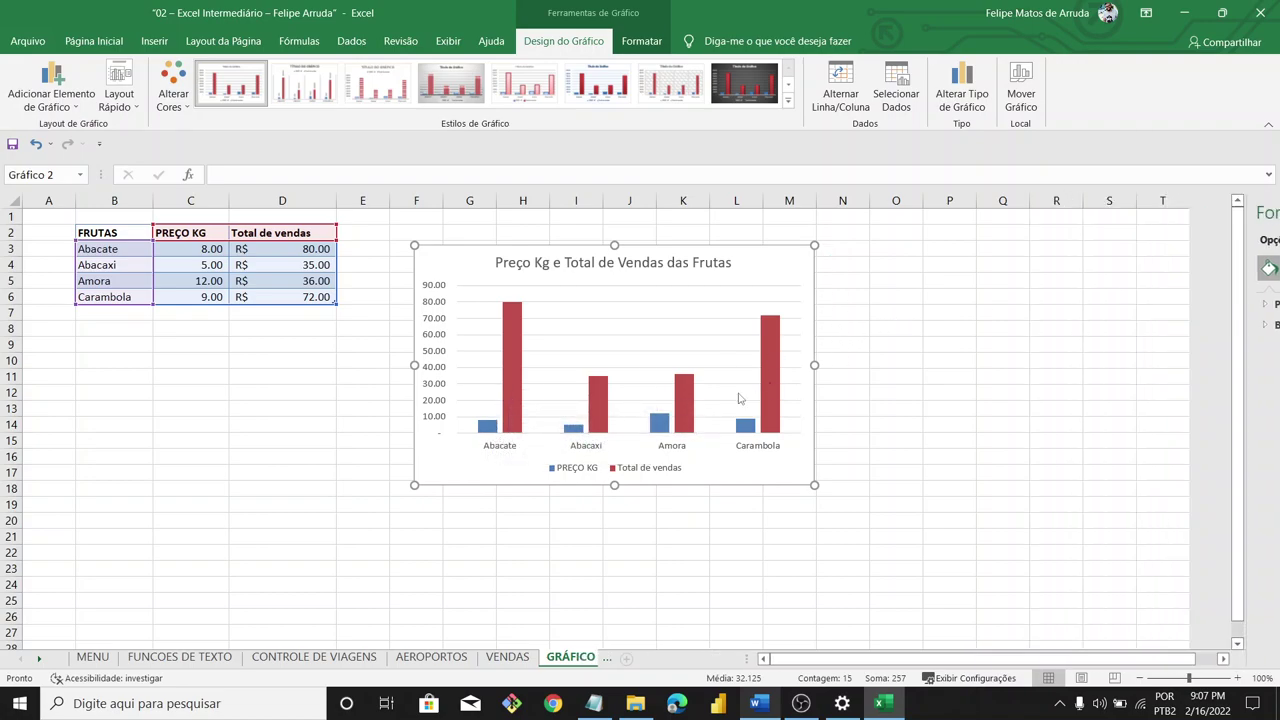
- Check the assignment's required chart title 'Gráfico de frutas' in the Word document
{"action": "left_click", "coordinate": [756, 701]}
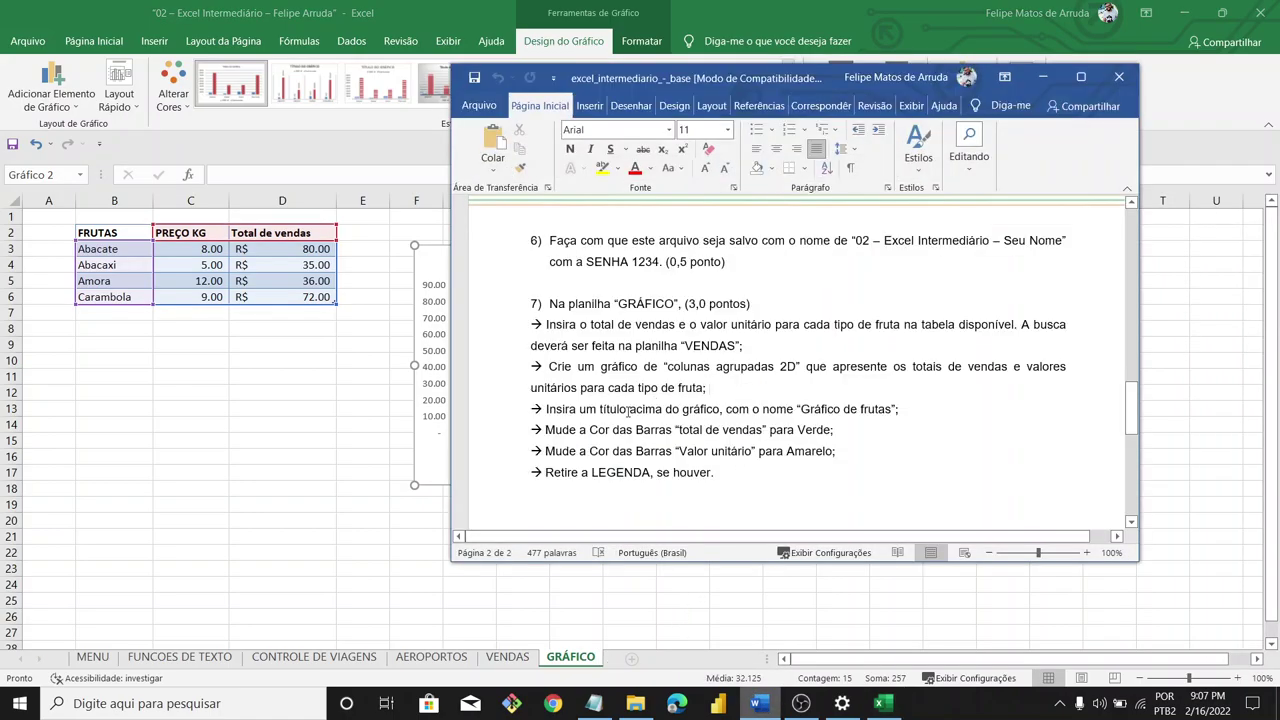
{"action": "double_click", "coordinate": [547, 409]}
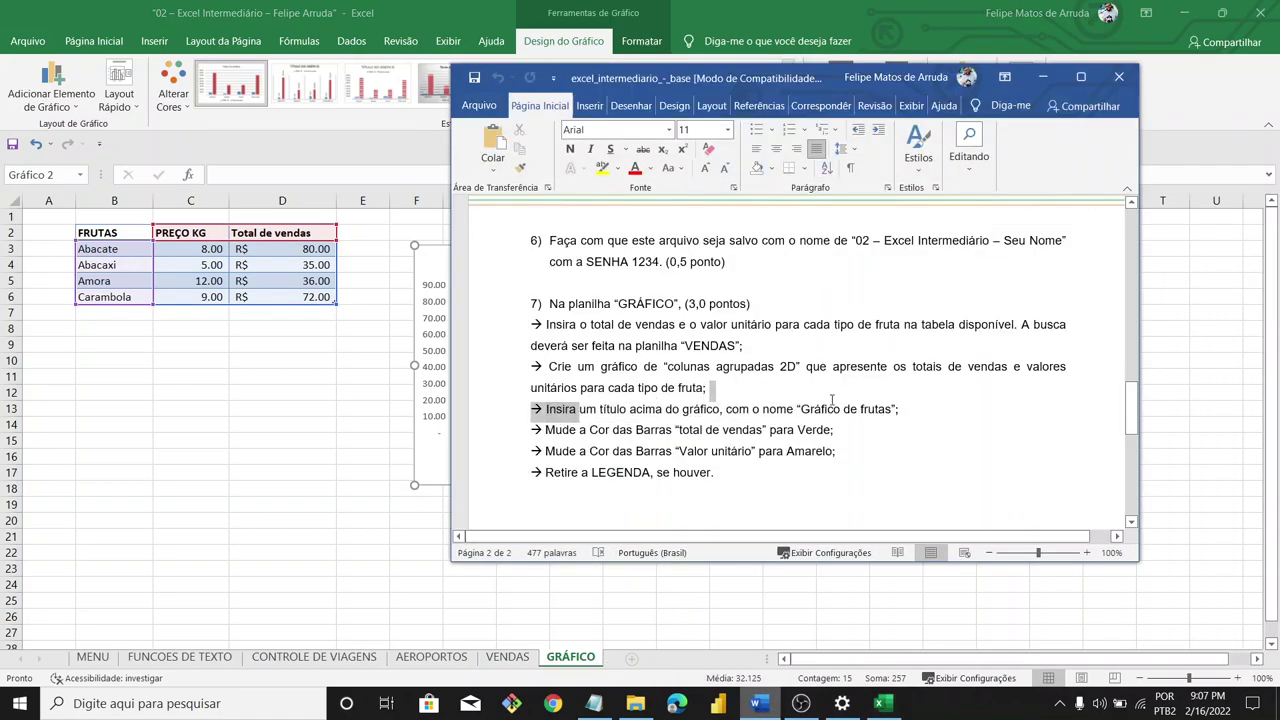
{"action": "double_click", "coordinate": [851, 409]}
{"action": "left_click", "coordinate": [421, 268]}
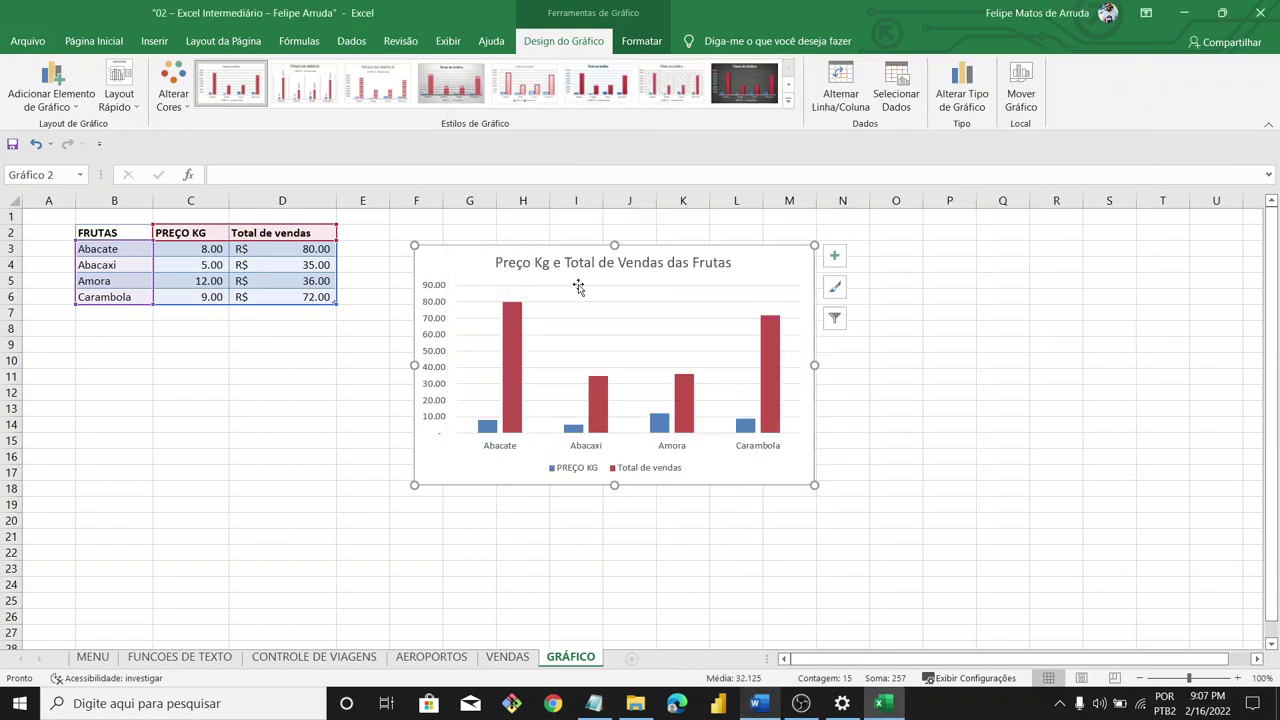
- Retype the chart title as 'Gráfico de Frutas', then select the Total de vendas bars
{"action": "left_click", "coordinate": [580, 264]}
{"action": "double_click", "coordinate": [580, 263]}
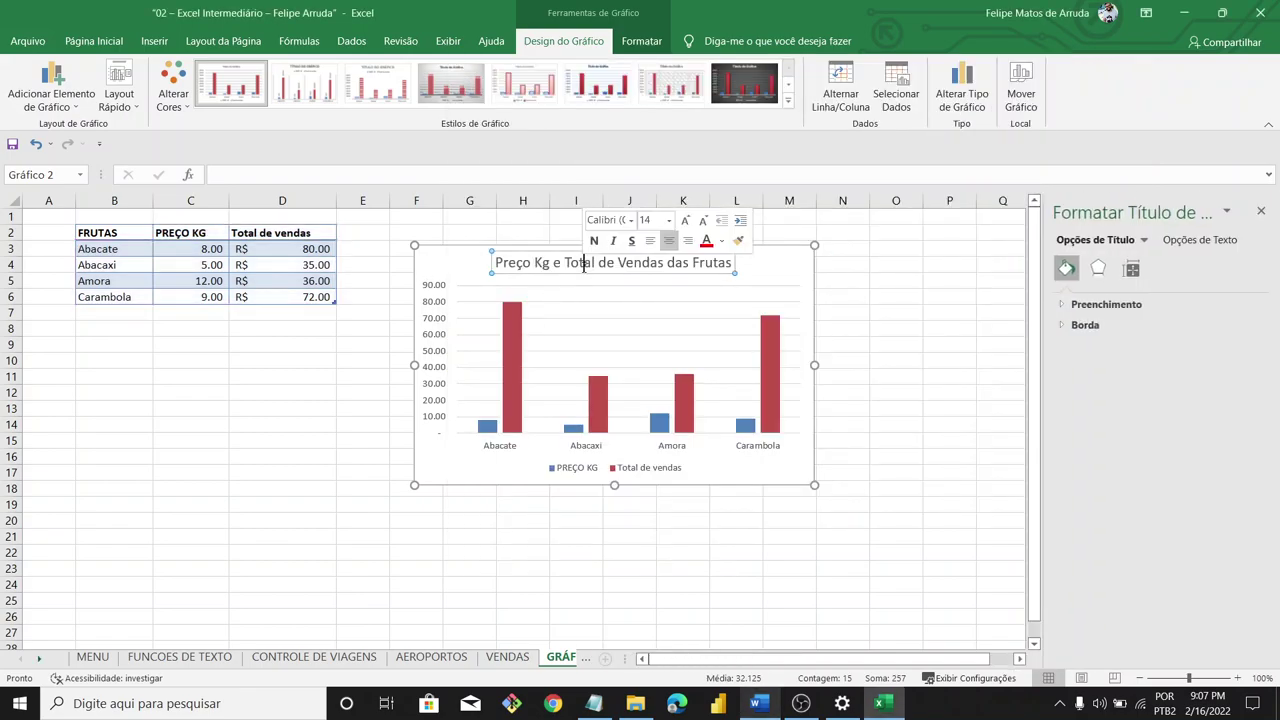
{"action": "triple_click", "coordinate": [584, 266]}
{"action": "type", "text": "Gráfi"}
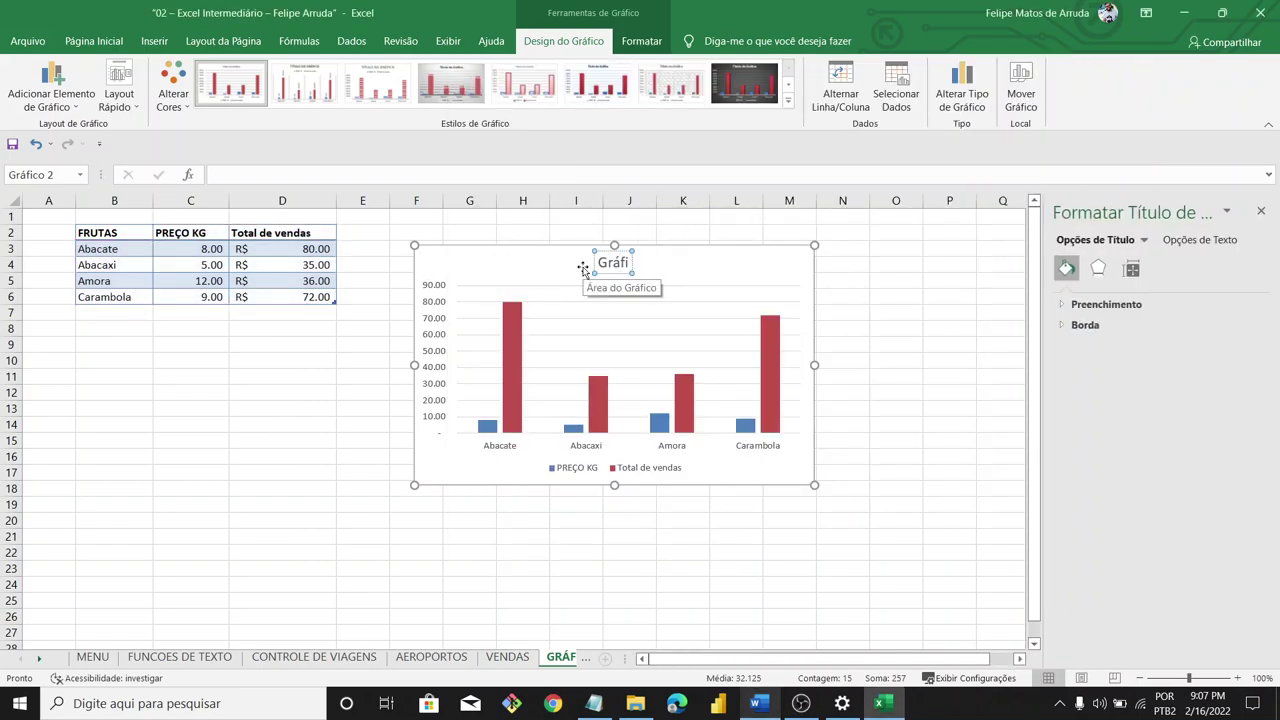
{"action": "type", "text": "co de Frutas"}
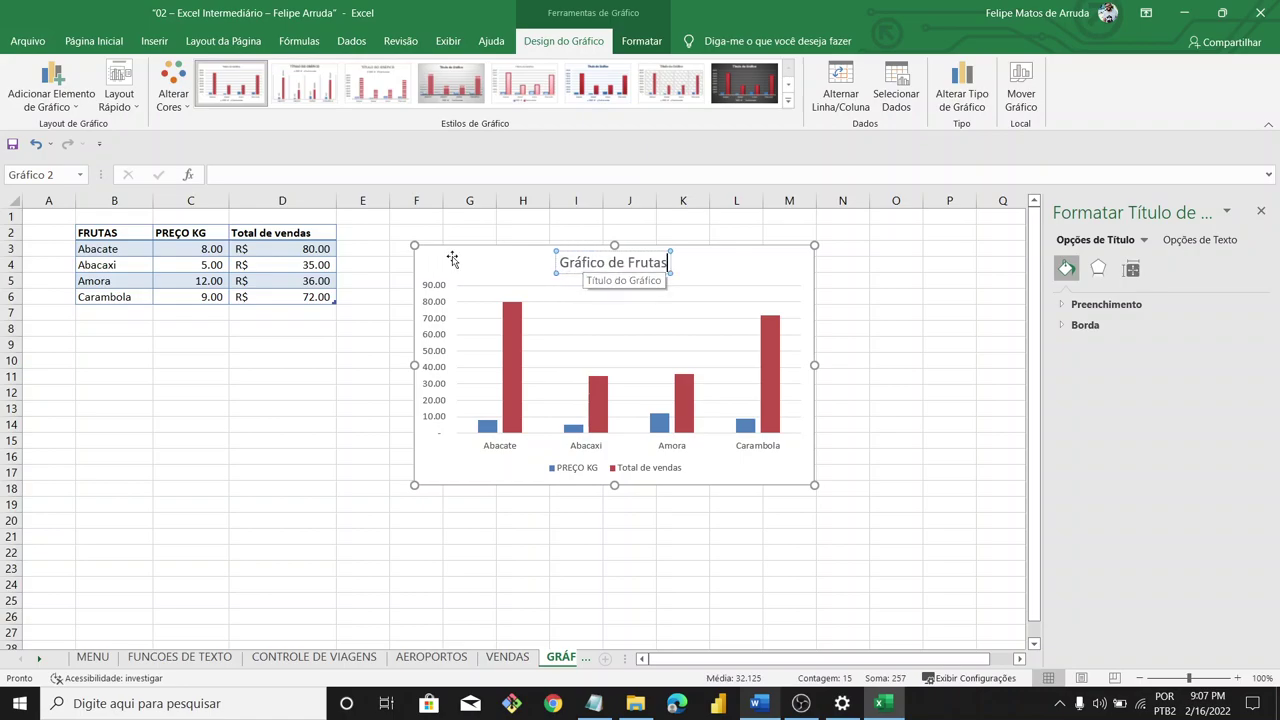
{"action": "left_click", "coordinate": [757, 703]}
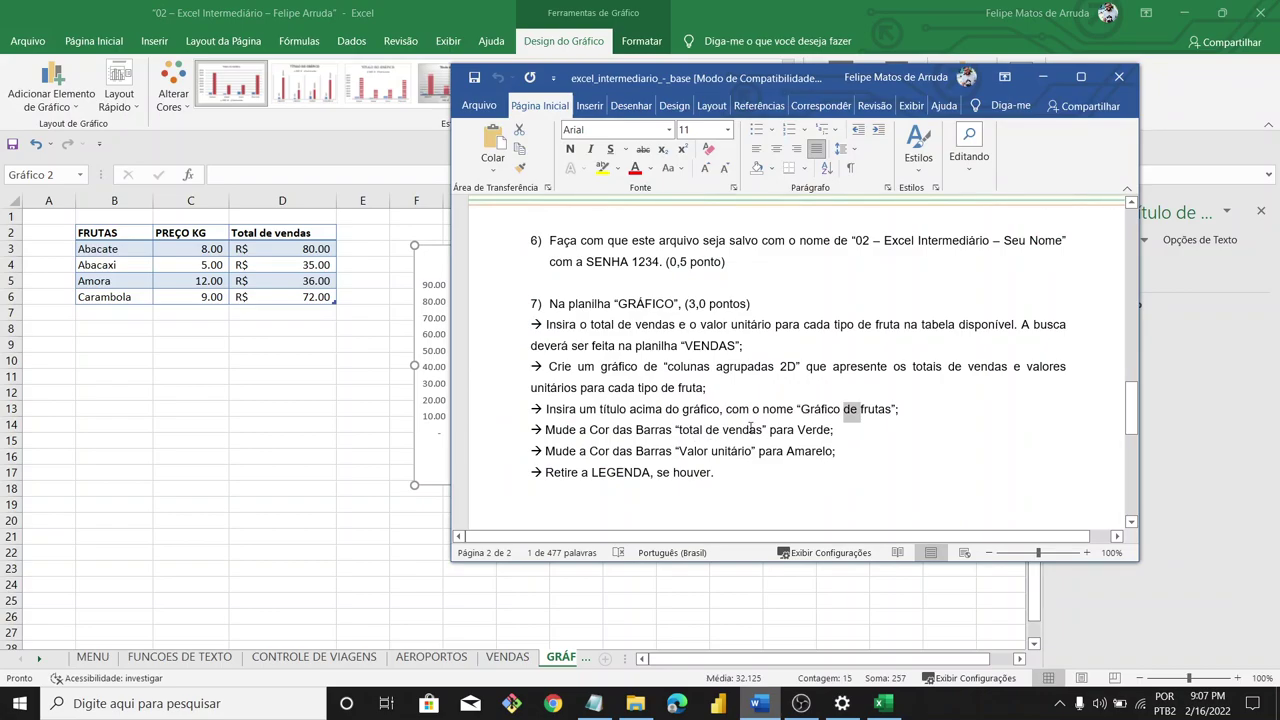
{"action": "left_click", "coordinate": [440, 272]}
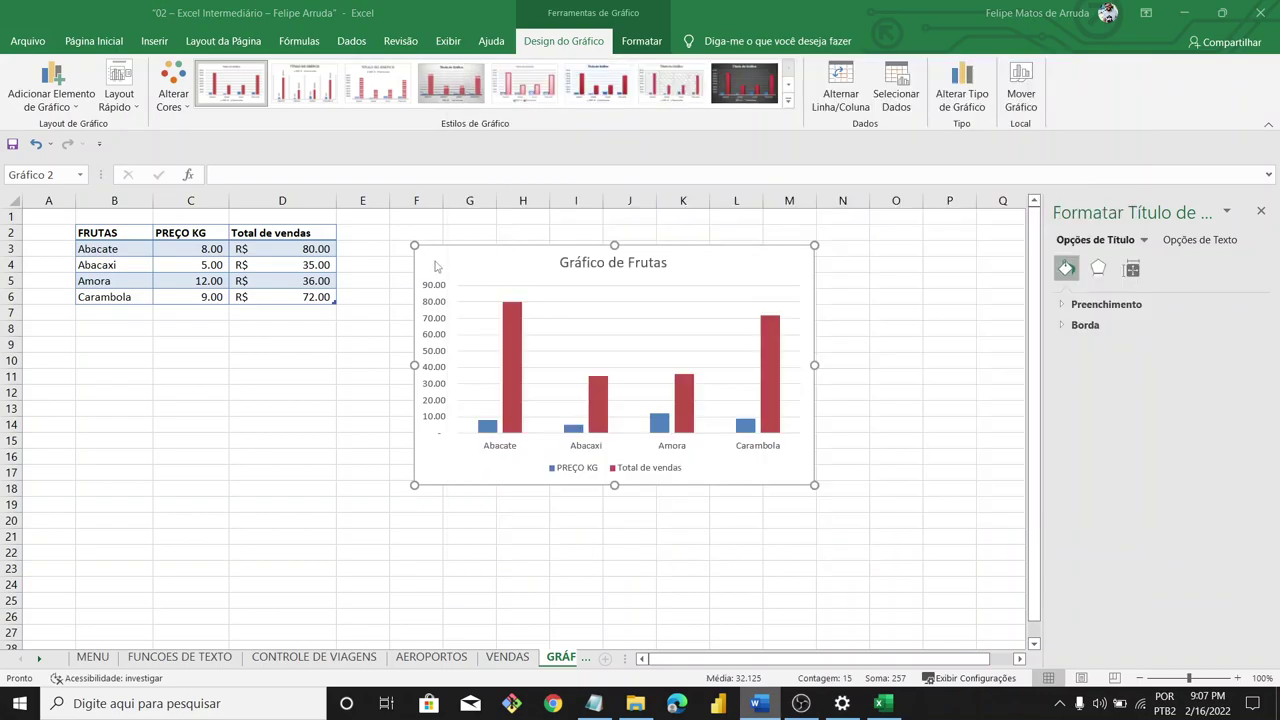
{"action": "left_click", "coordinate": [518, 345]}
- Fill the Total de vendas bars green and glance at the Word instructions
{"action": "right_click", "coordinate": [518, 345]}
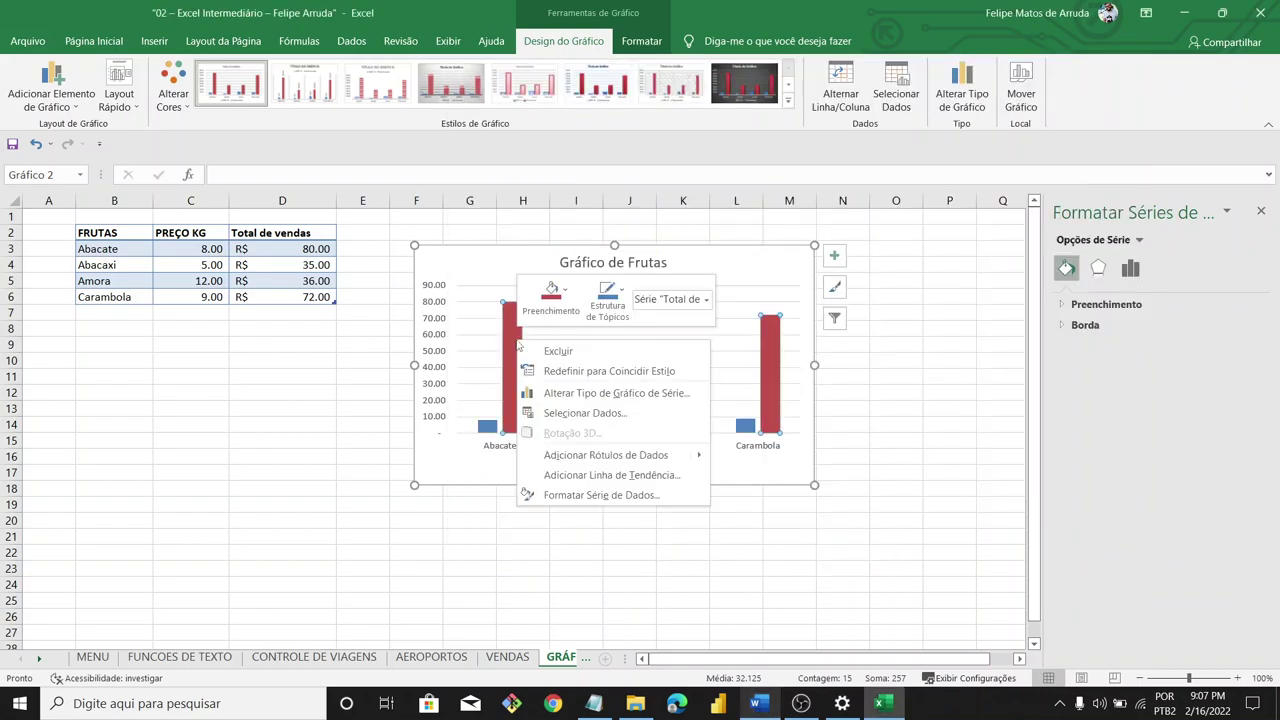
{"action": "left_click", "coordinate": [566, 298]}
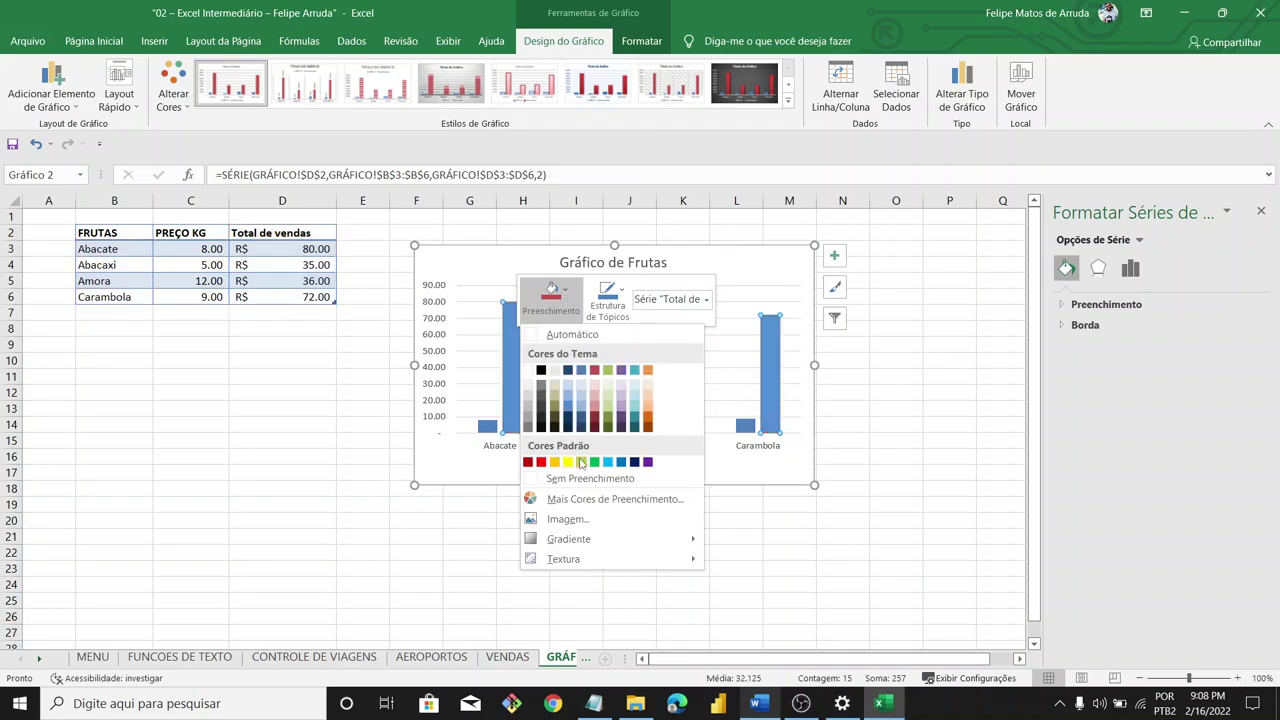
{"action": "left_click", "coordinate": [581, 461]}
{"action": "left_click", "coordinate": [461, 474]}
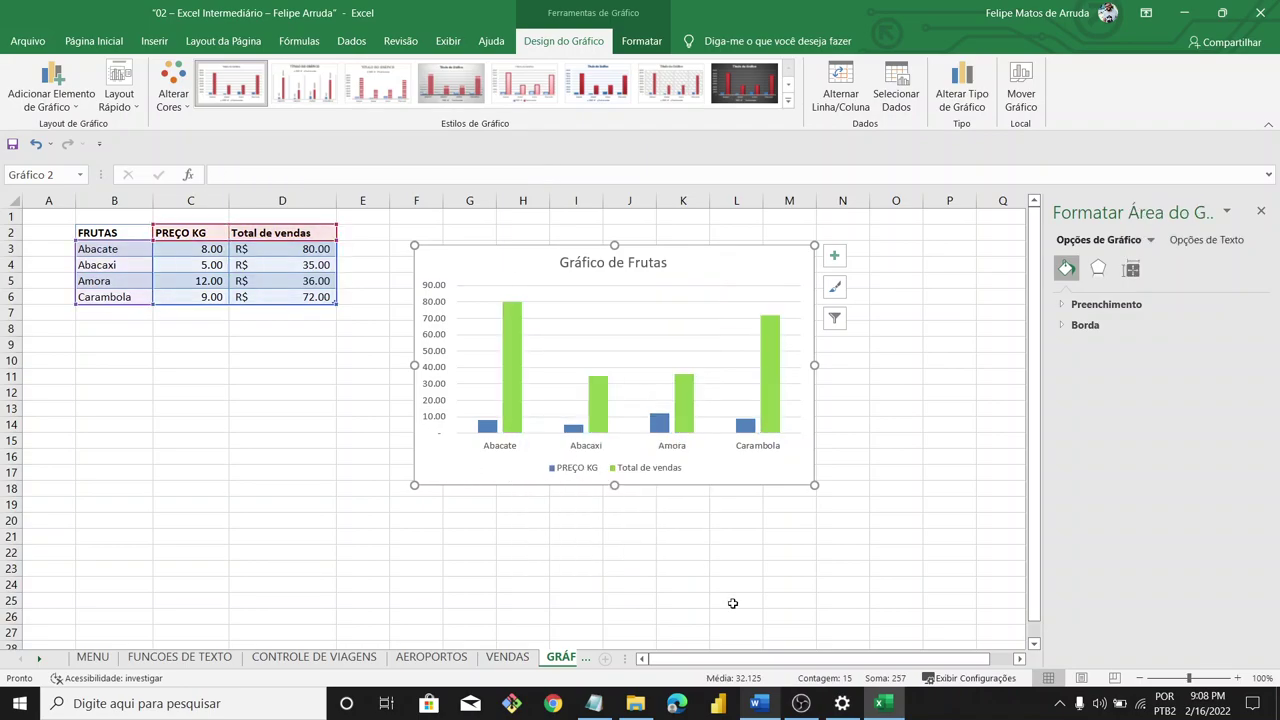
{"action": "left_click", "coordinate": [757, 703]}
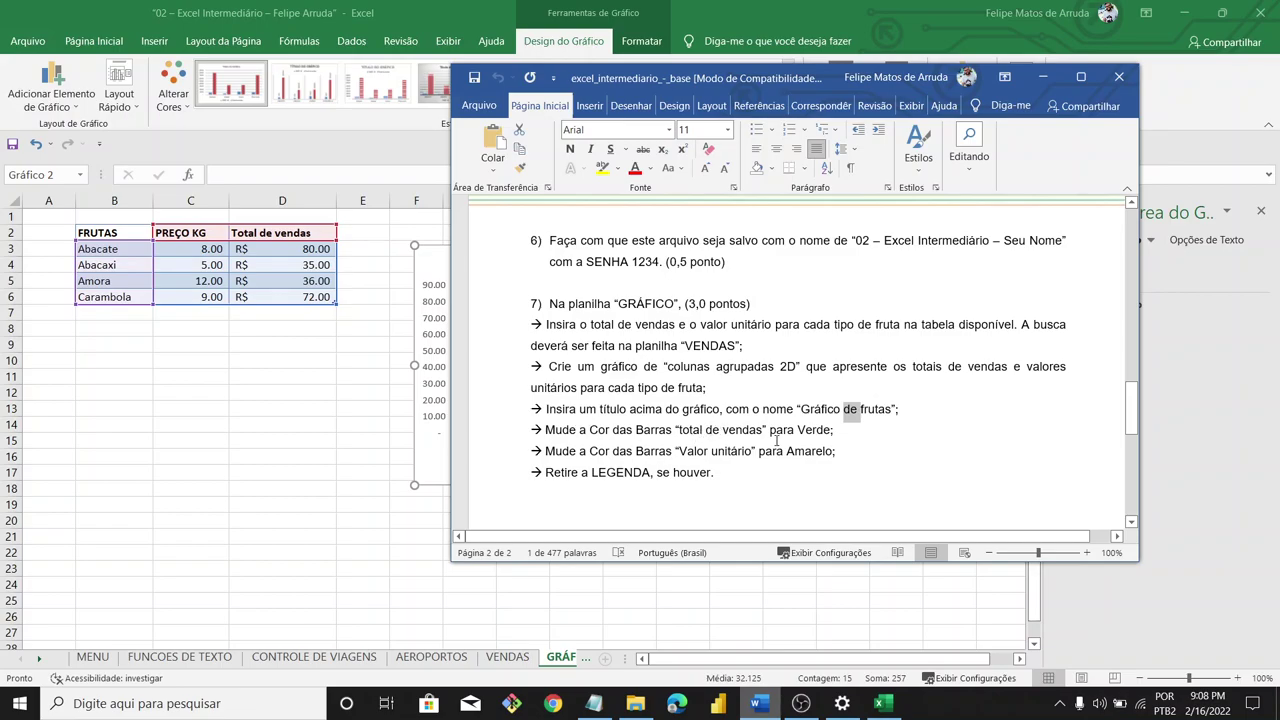
- Fill the PREÇO KG bars yellow, then bring the Word task instructions forward
{"action": "left_click", "coordinate": [467, 453]}
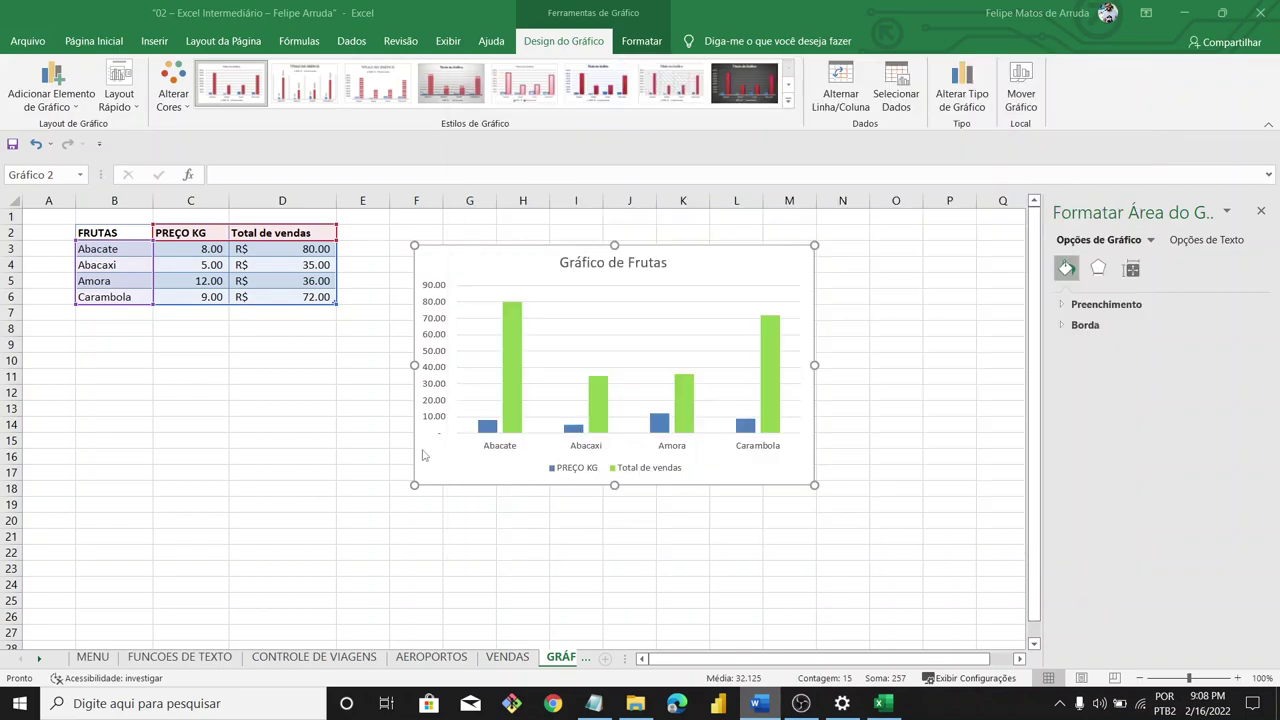
{"action": "right_click", "coordinate": [487, 429]}
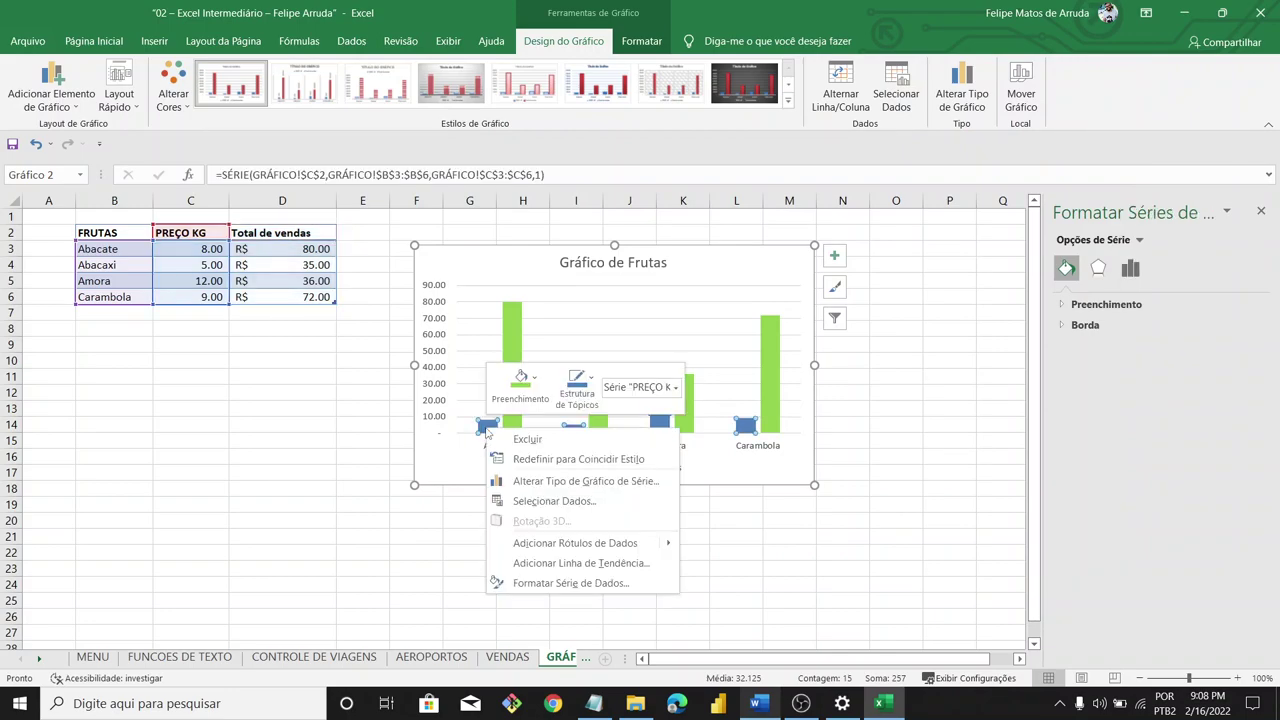
{"action": "left_click", "coordinate": [521, 385]}
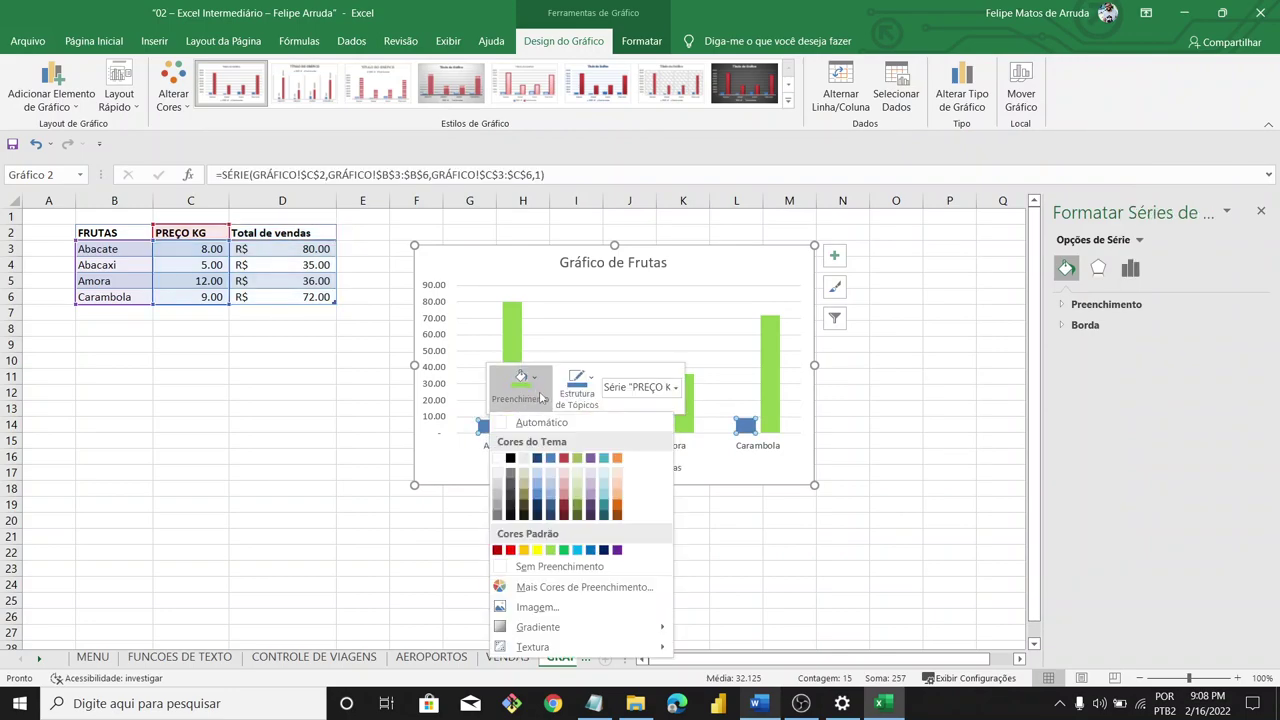
{"action": "left_click", "coordinate": [536, 550]}
{"action": "left_click", "coordinate": [436, 466]}
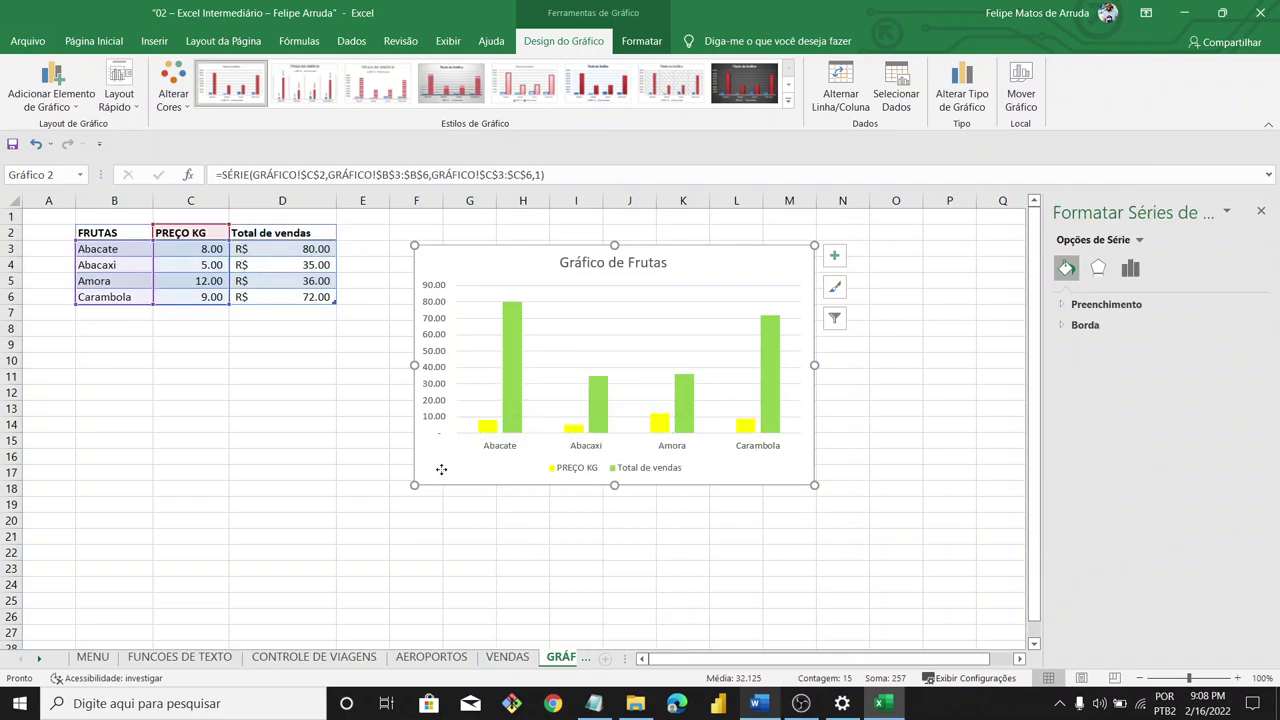
{"action": "left_click", "coordinate": [758, 703]}
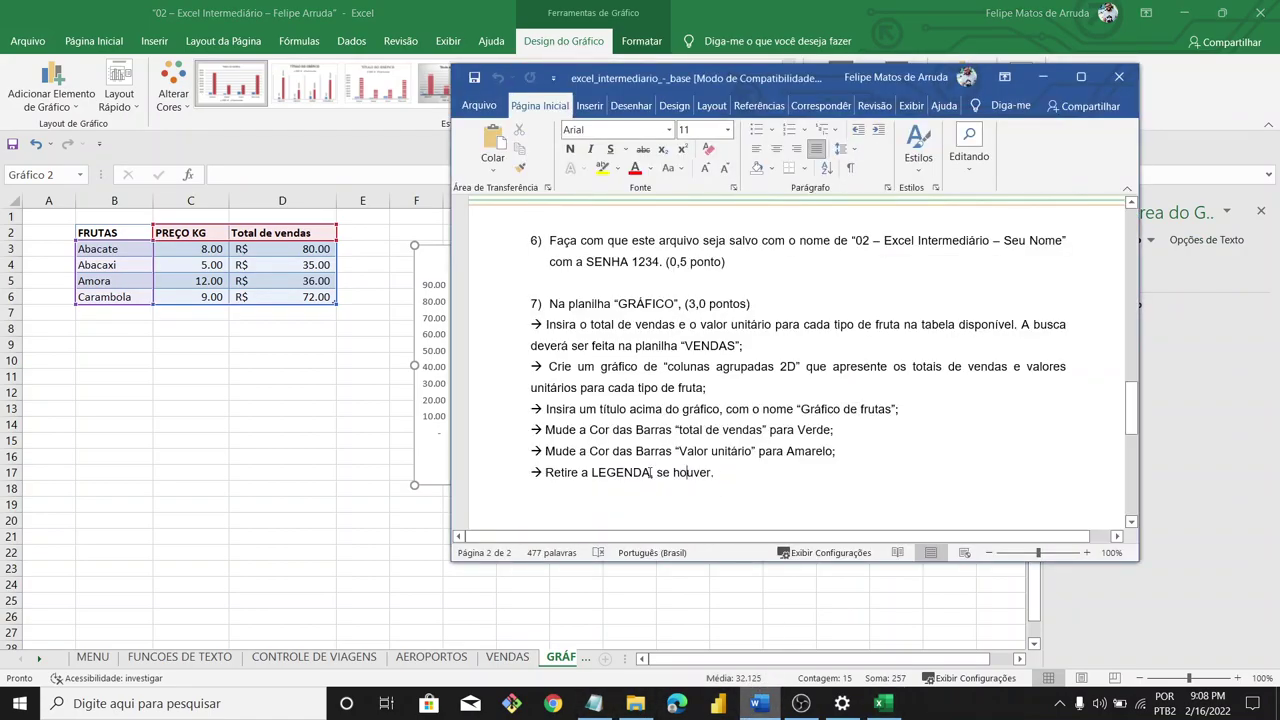
- Back in Excel, uncheck Legenda to remove the chart's legend
{"action": "key", "text": "alt+Tab"}
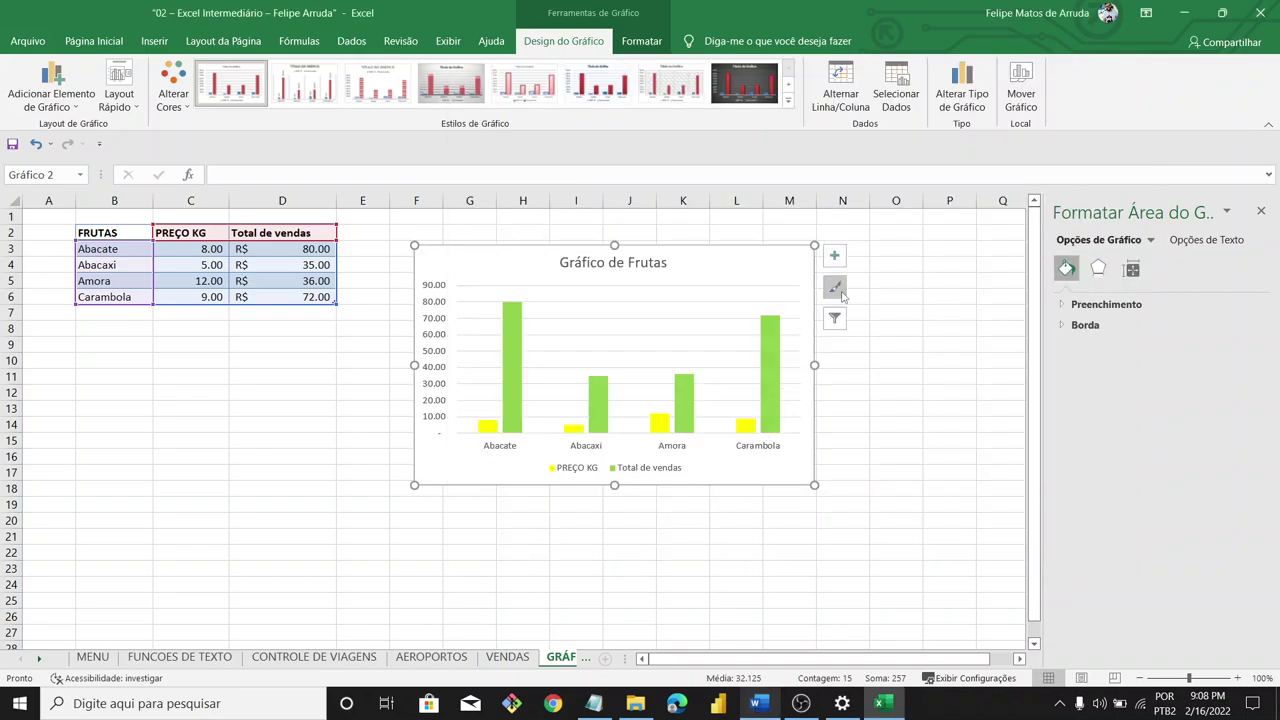
{"action": "left_click", "coordinate": [836, 288]}
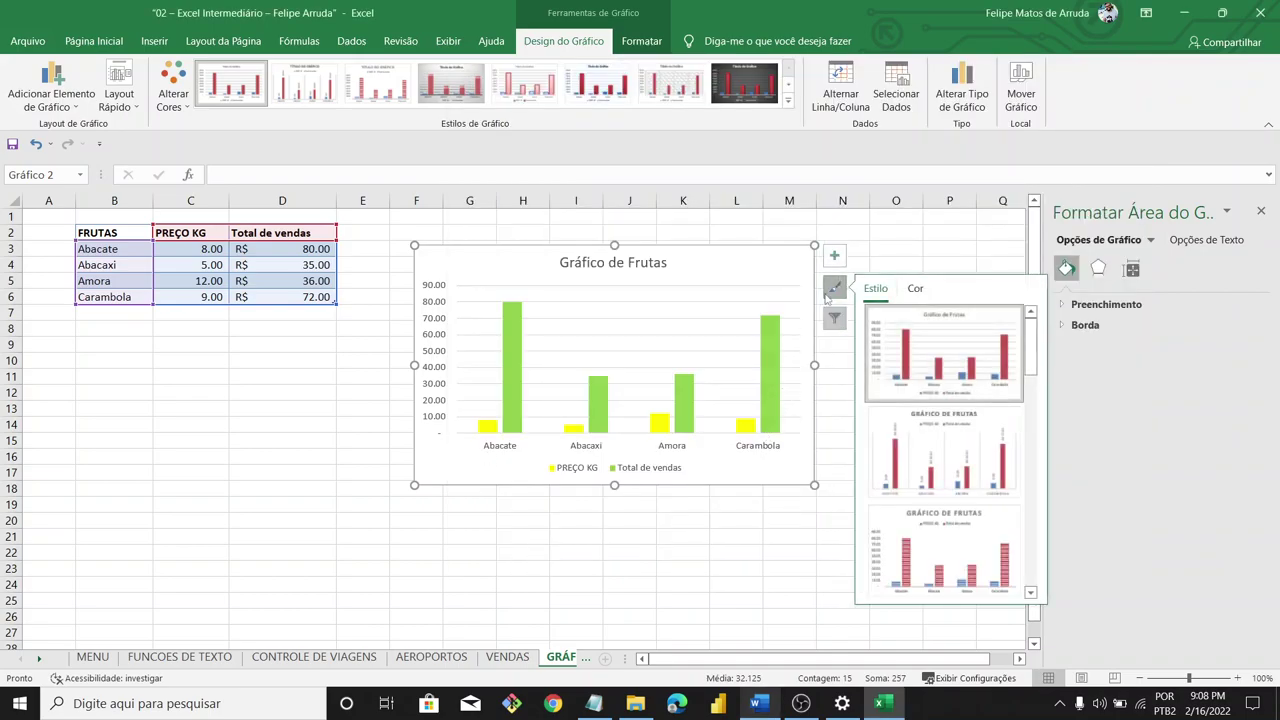
{"action": "scroll", "coordinate": [943, 450], "scroll_direction": "down", "scroll_amount": 5}
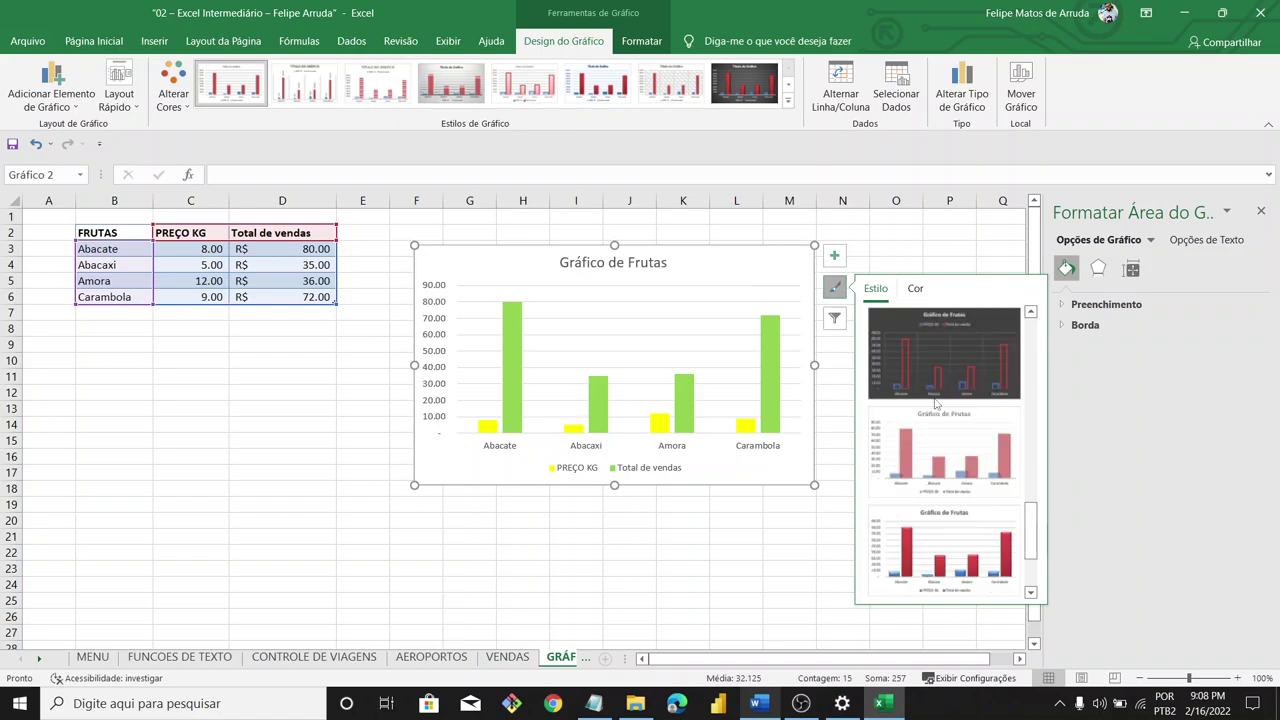
{"action": "scroll", "coordinate": [943, 450], "scroll_direction": "up", "scroll_amount": 5}
{"action": "right_click", "coordinate": [759, 268]}
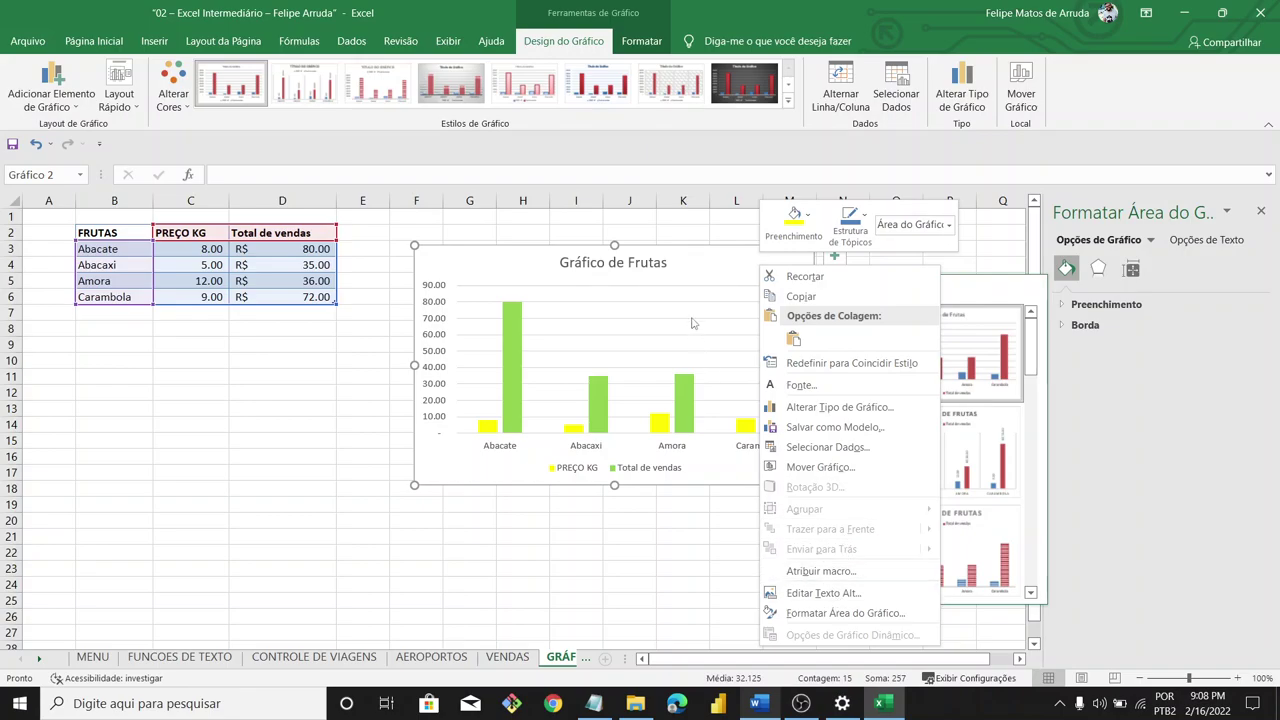
{"action": "key", "text": "Escape"}
{"action": "left_click", "coordinate": [834, 256]}
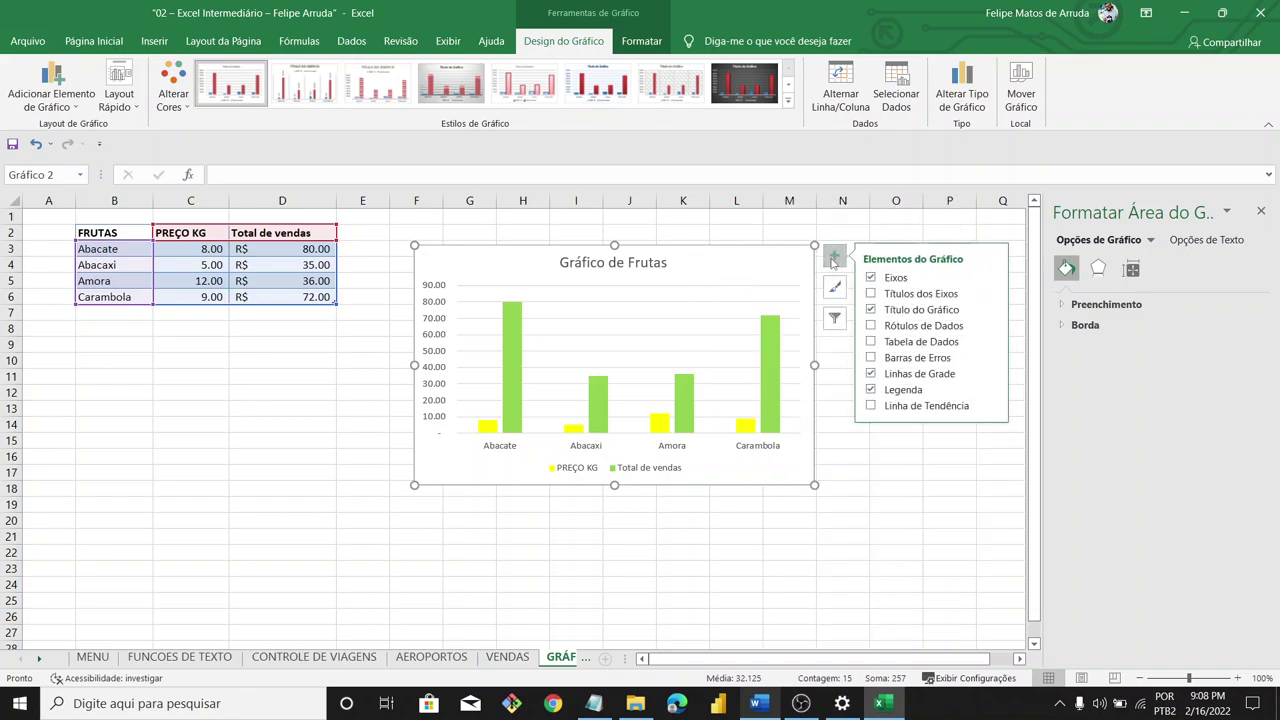
{"action": "left_click", "coordinate": [870, 389]}
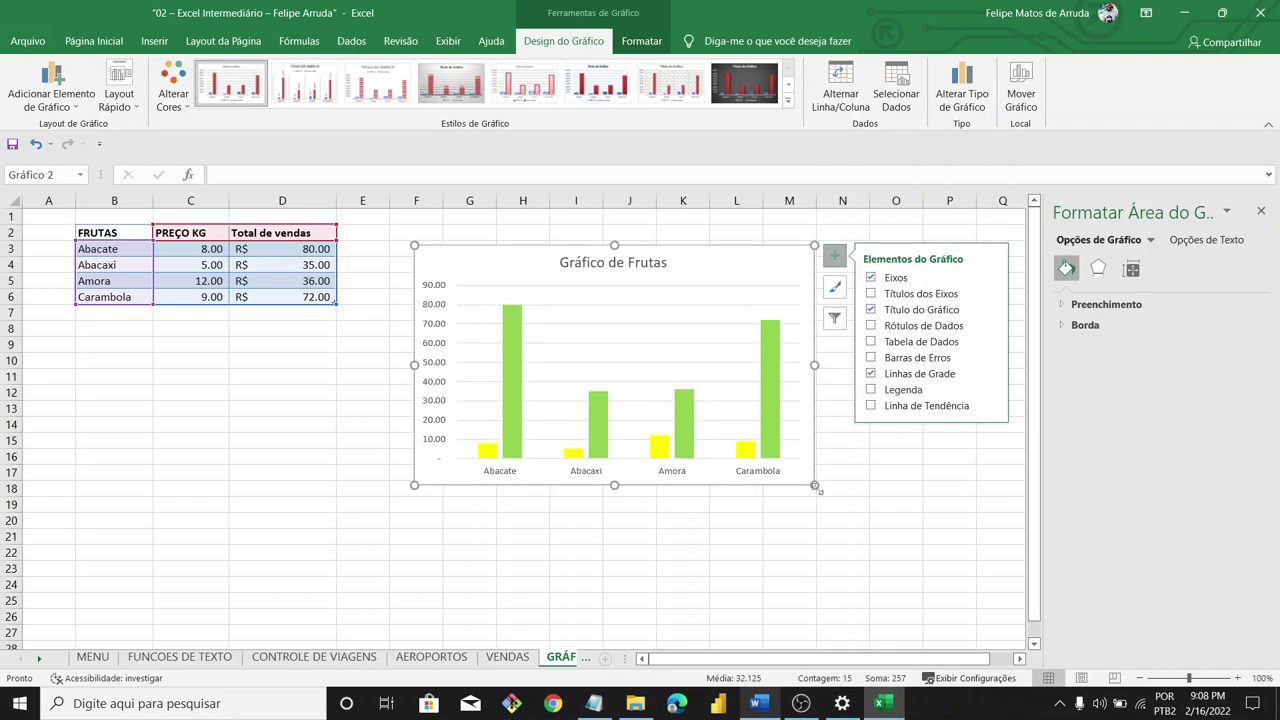
- Enlarge the chart toward the lower right and nudge it slightly up and left
{"action": "left_click_drag", "start_coordinate": [816, 486], "coordinate": [897, 536]}
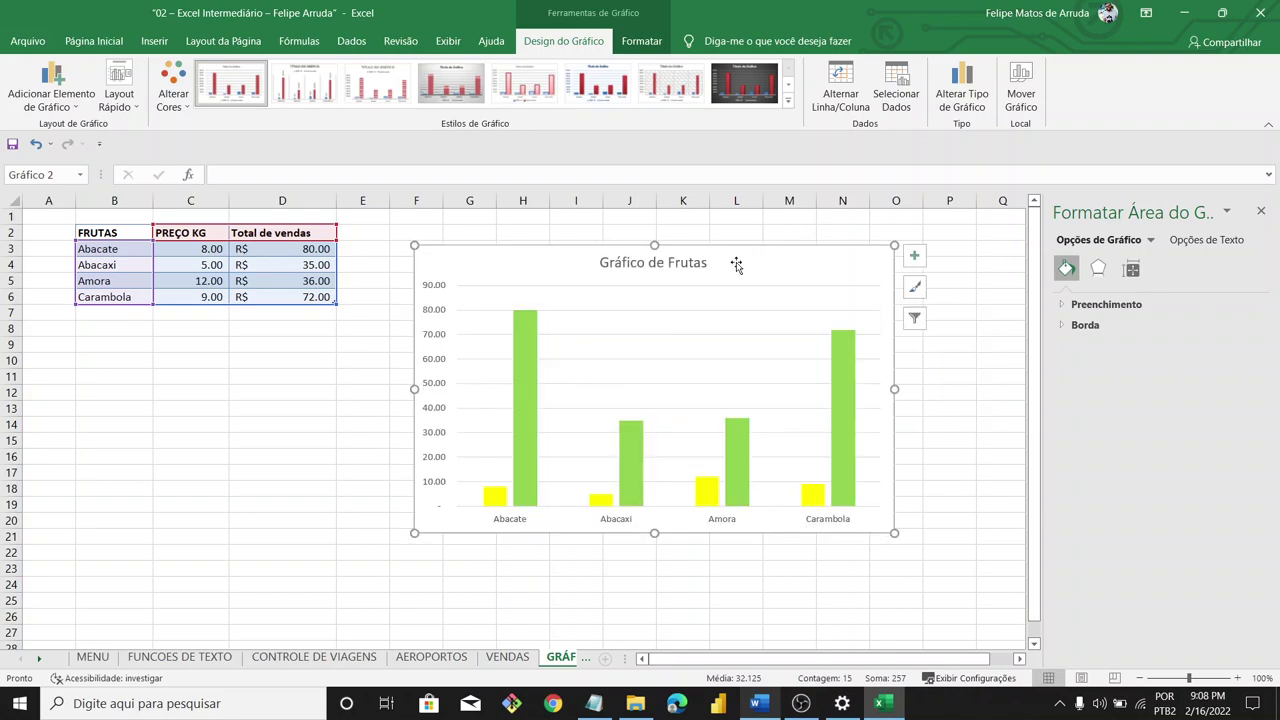
{"action": "left_click_drag", "start_coordinate": [736, 264], "coordinate": [712, 244]}
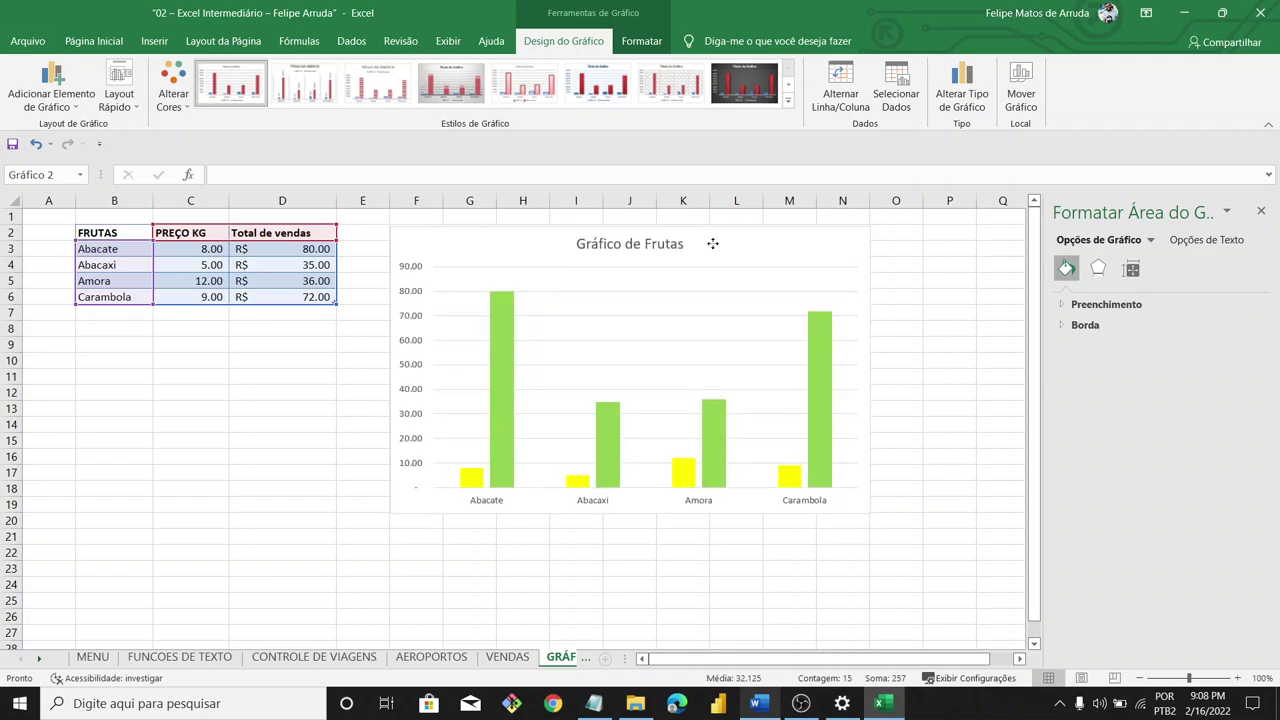
{"action": "left_click_drag", "start_coordinate": [712, 243], "coordinate": [714, 239]}
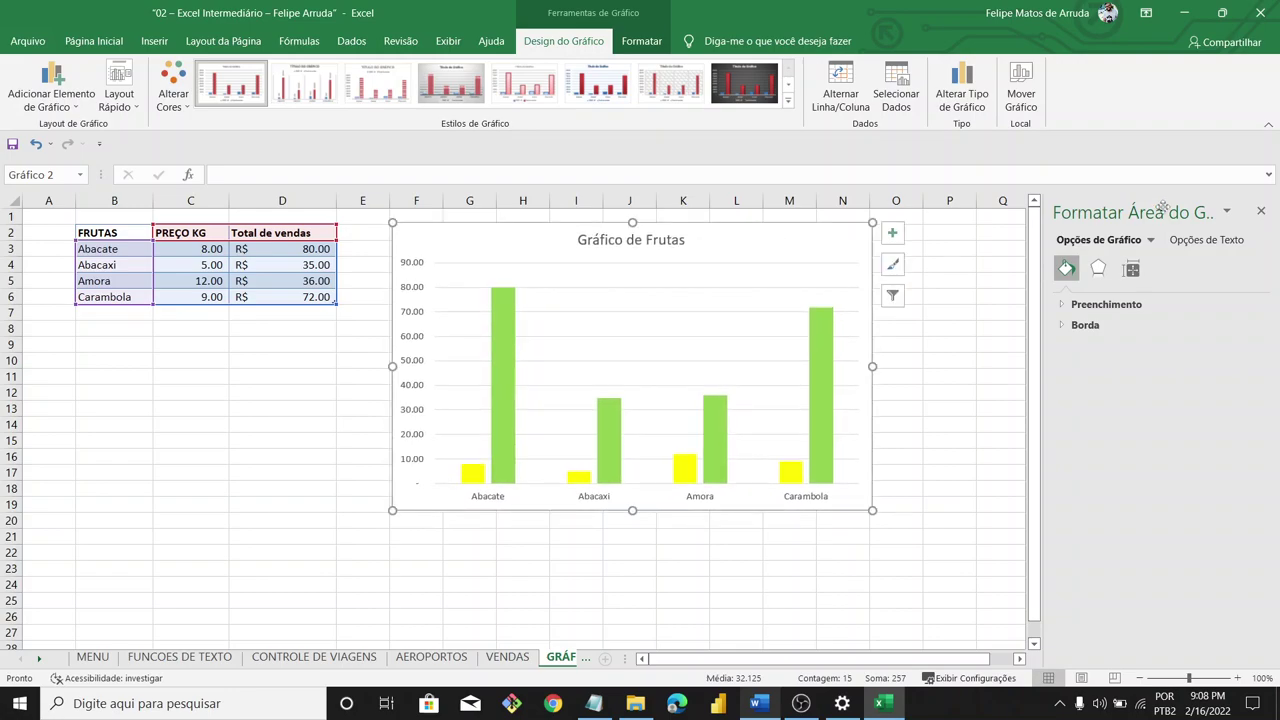
- Close the Formatar Área do Gráfico pane and flip through every sheet back to GRÁFICO
{"action": "left_click", "coordinate": [1258, 211]}
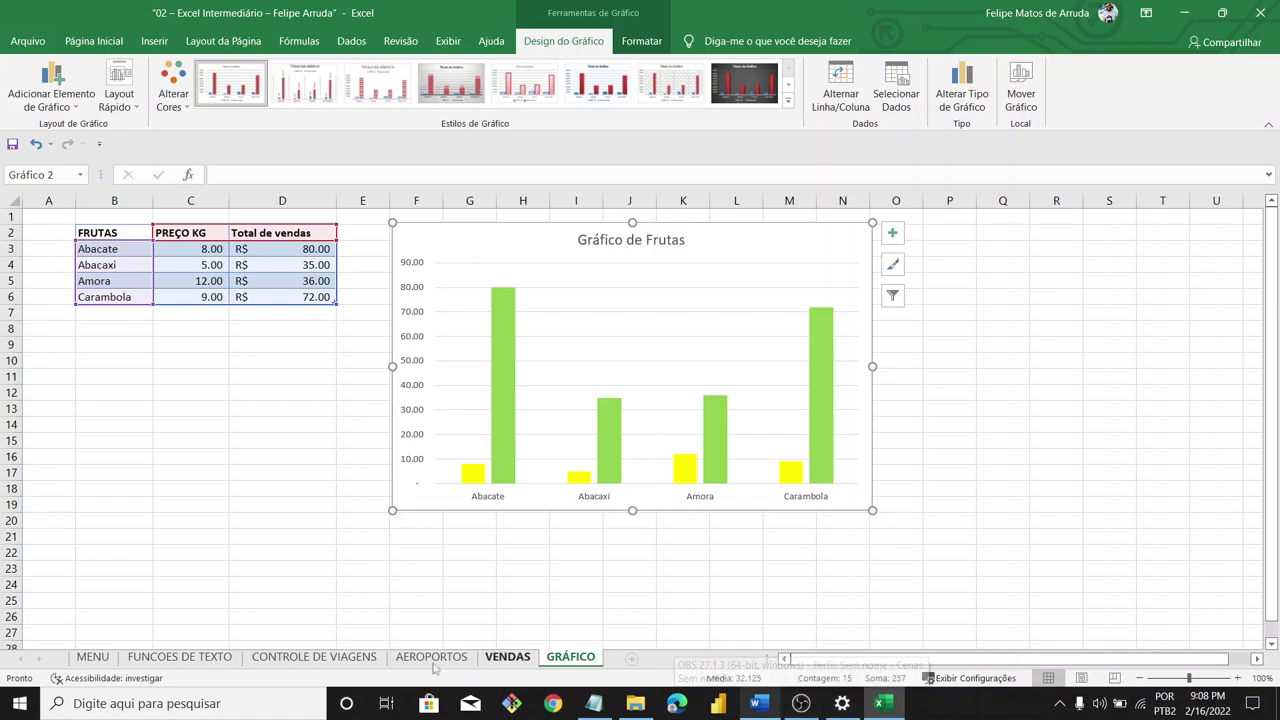
{"action": "left_click", "coordinate": [93, 657]}
{"action": "left_click", "coordinate": [179, 657]}
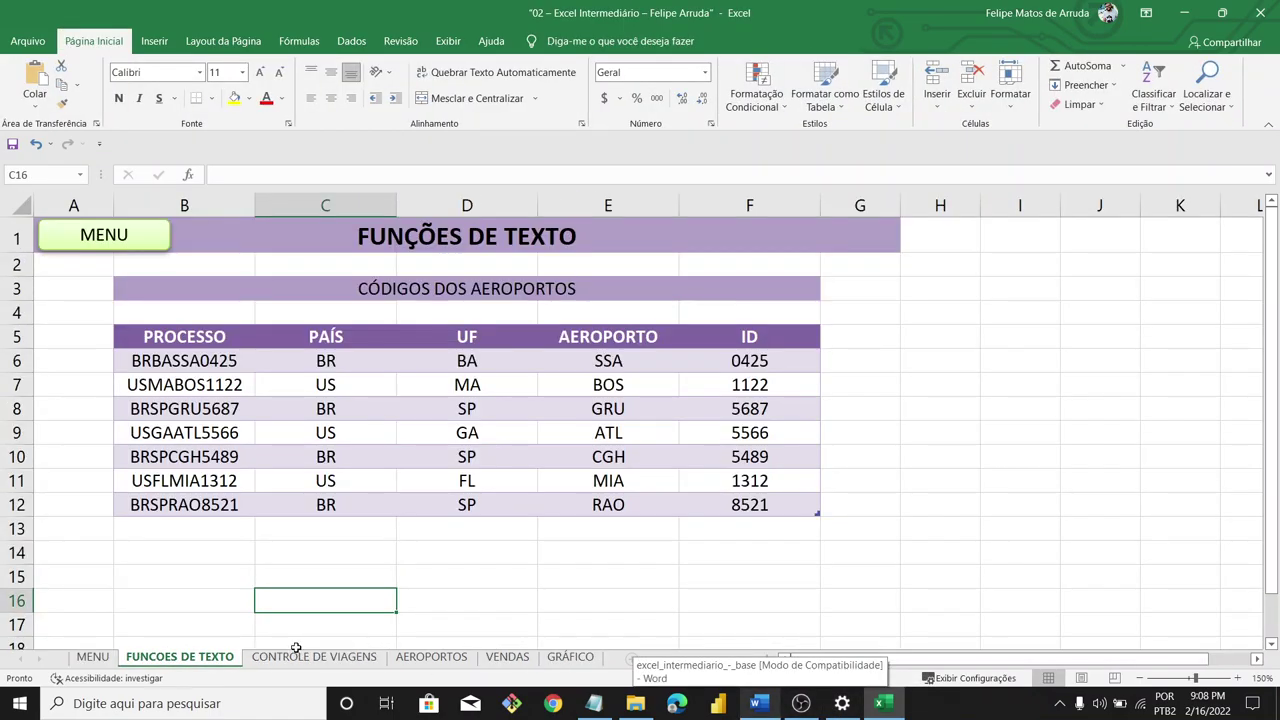
{"action": "left_click", "coordinate": [314, 657]}
{"action": "left_click", "coordinate": [424, 659]}
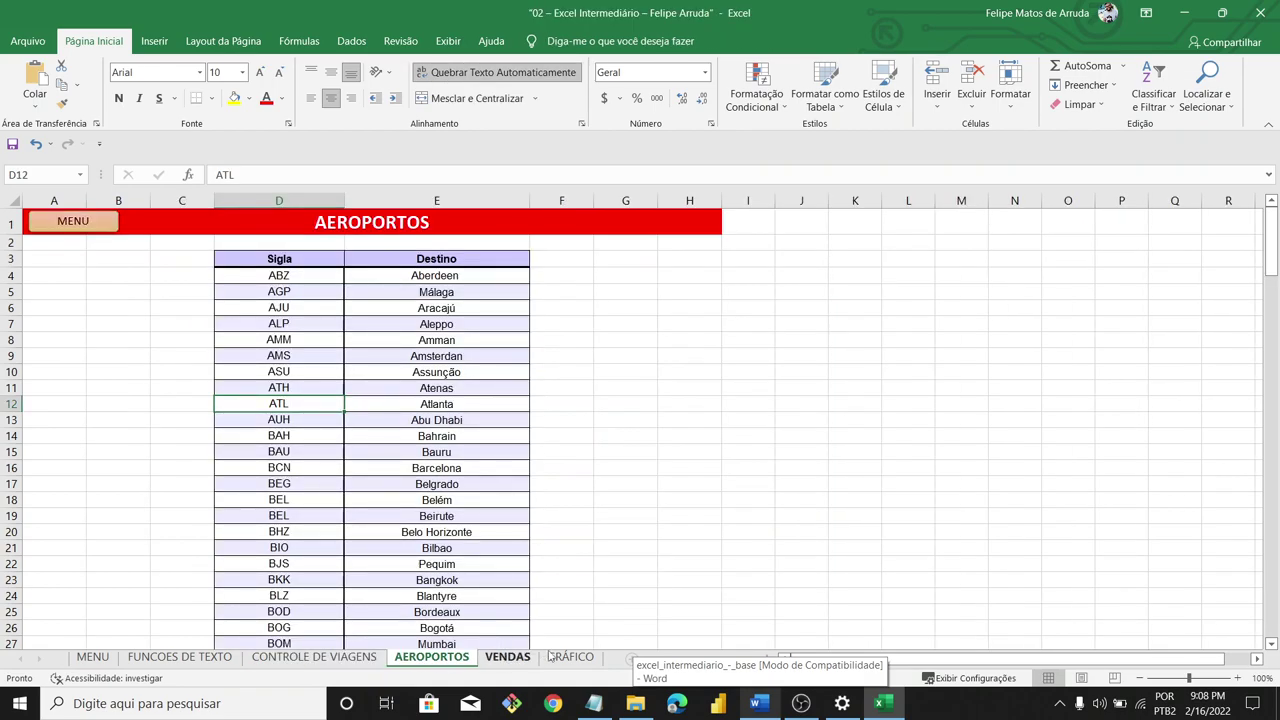
{"action": "left_click", "coordinate": [506, 659]}
{"action": "left_click", "coordinate": [558, 660]}
- Deselect the chart and look over the GRÁFICO sheet's table and chart
{"action": "left_click", "coordinate": [249, 359]}
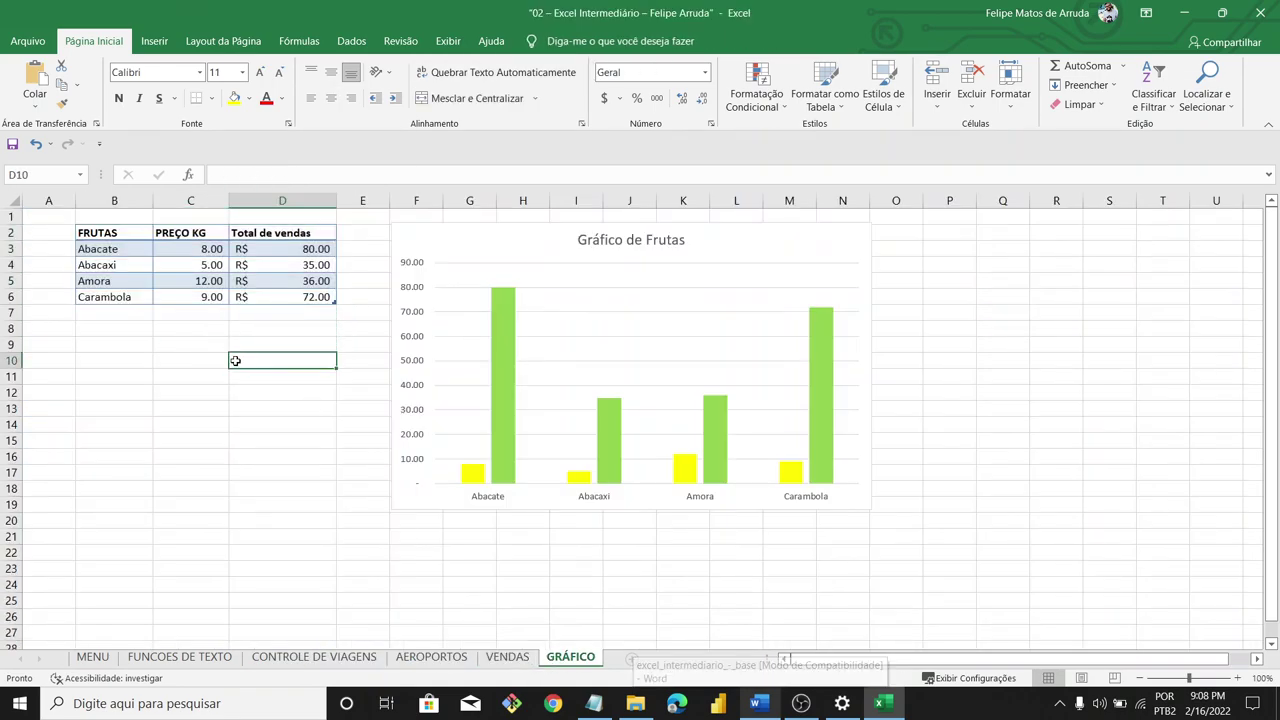
{"action": "left_click", "coordinate": [142, 326]}
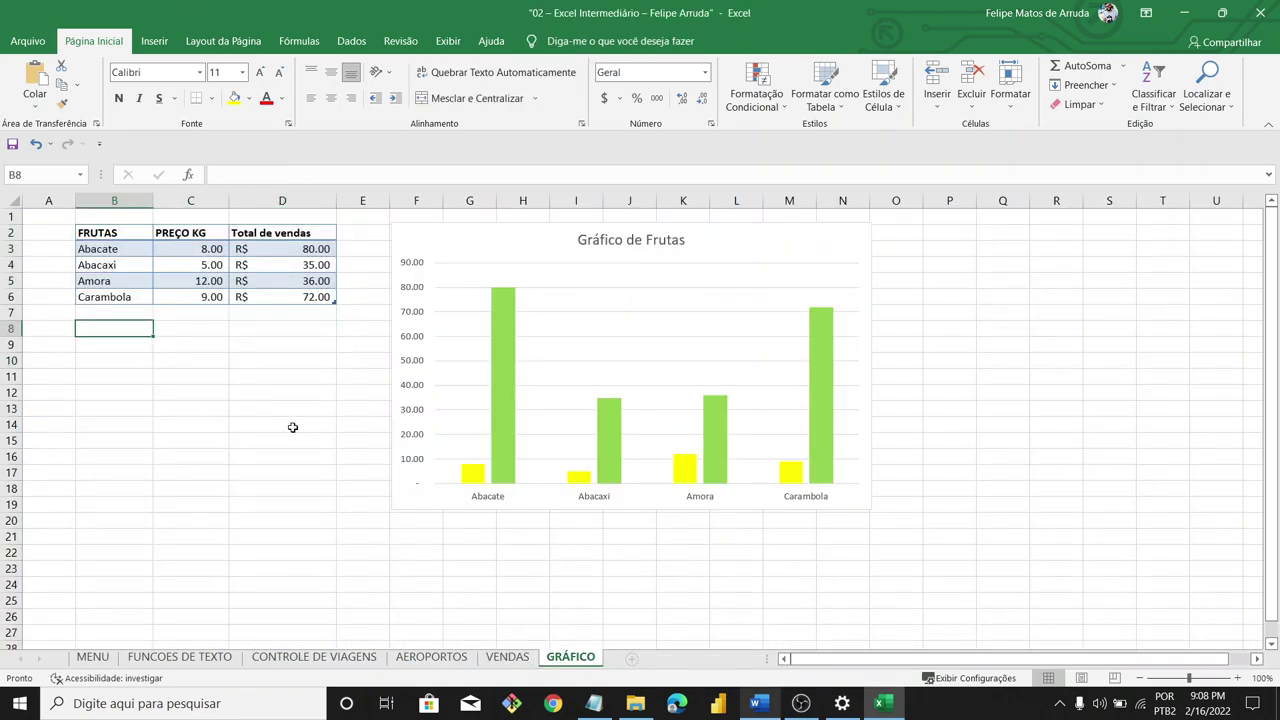
{"action": "left_click", "coordinate": [470, 582]}
{"action": "scroll", "coordinate": [900, 440], "scroll_direction": "down", "scroll_amount": 8}
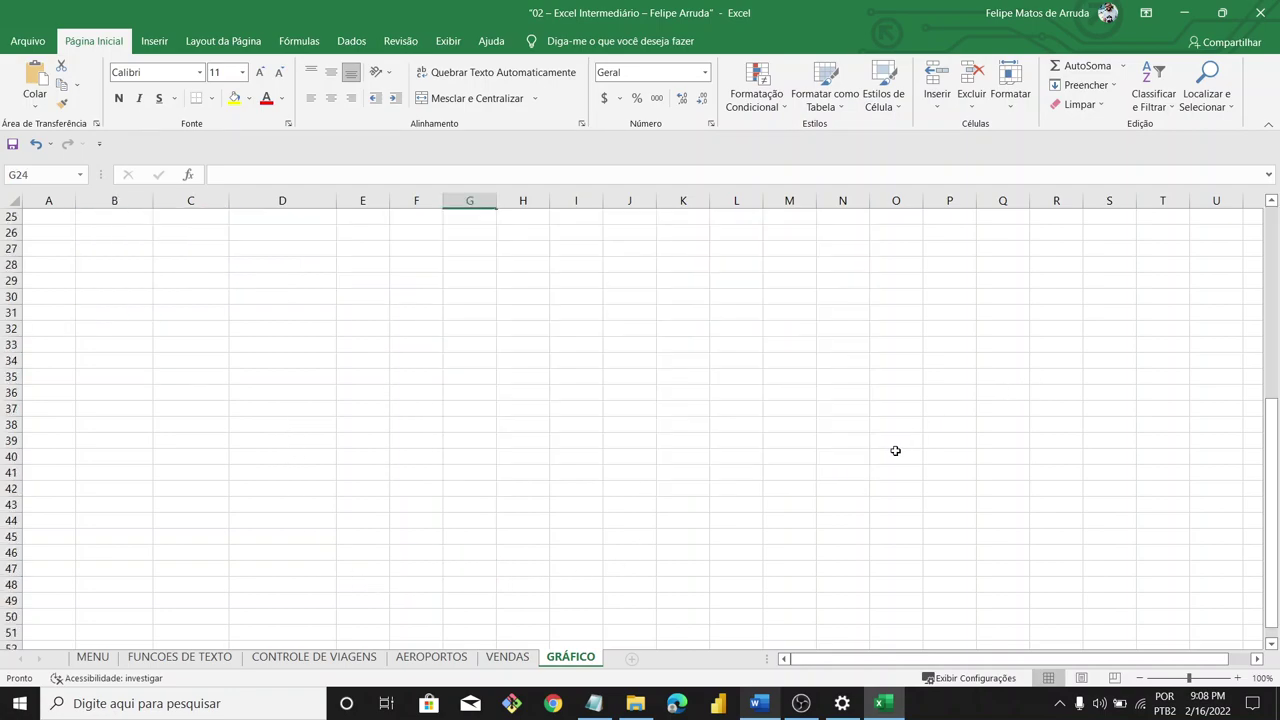
{"action": "scroll", "coordinate": [705, 515], "scroll_direction": "up", "scroll_amount": 8}
{"action": "scroll", "coordinate": [645, 470], "scroll_direction": "down", "scroll_amount": 1}
{"action": "scroll", "coordinate": [560, 540], "scroll_direction": "down", "scroll_amount": 2}
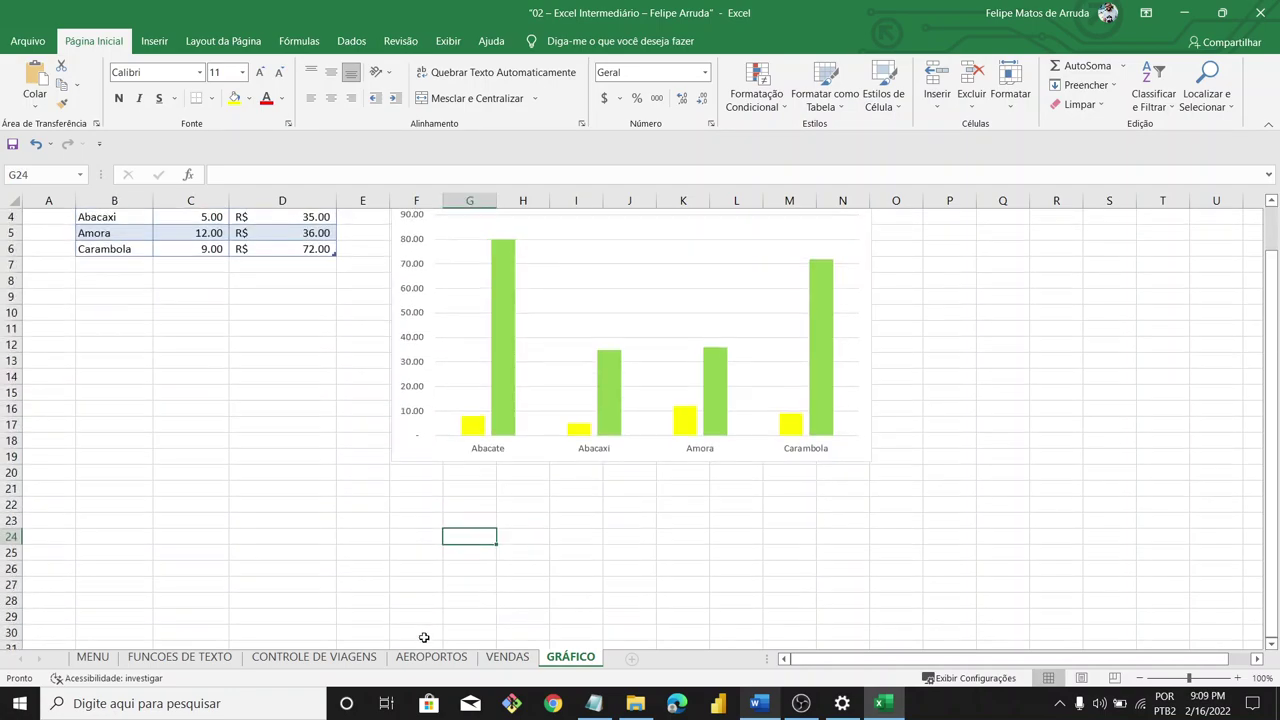
{"action": "scroll", "coordinate": [423, 640], "scroll_direction": "up", "scroll_amount": 1}
{"action": "scroll", "coordinate": [397, 554], "scroll_direction": "up", "scroll_amount": 1}
{"action": "scroll", "coordinate": [251, 651], "scroll_direction": "up", "scroll_amount": 1}
- Cycle through the sheets once more and finish on the MENU sheet
{"action": "left_click", "coordinate": [212, 658]}
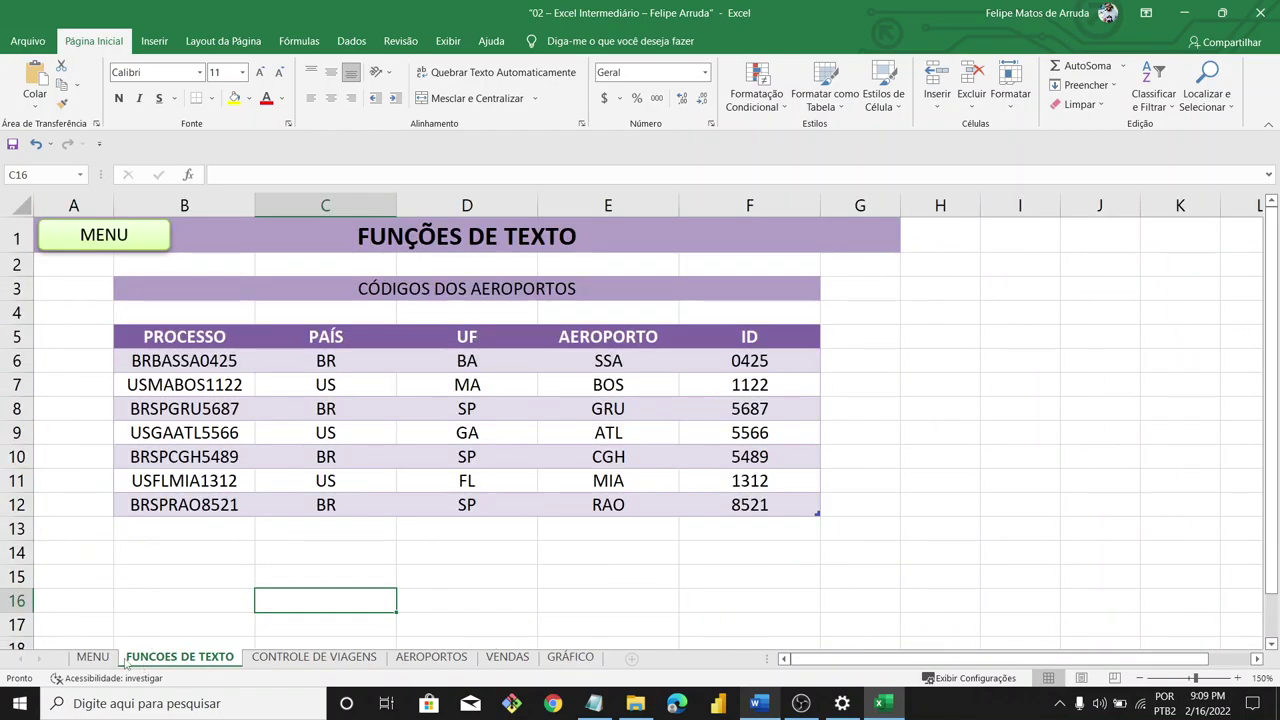
{"action": "left_click", "coordinate": [106, 658]}
{"action": "left_click", "coordinate": [229, 660]}
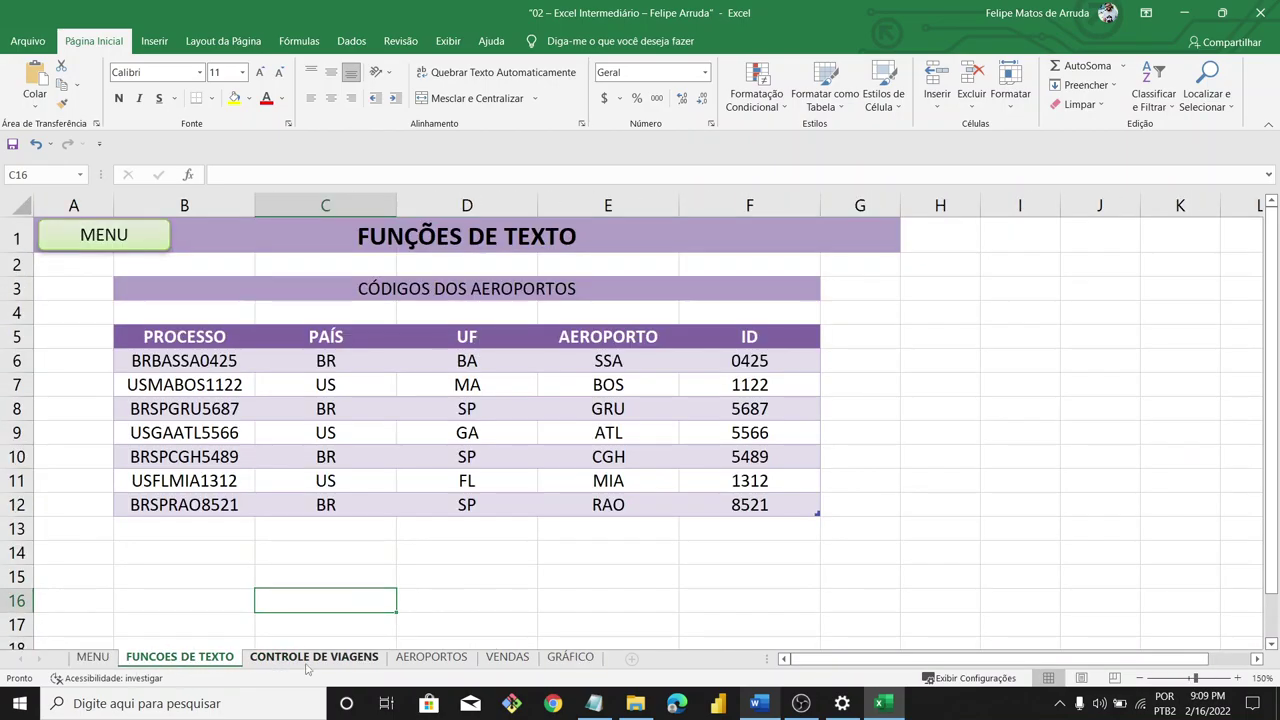
{"action": "left_click", "coordinate": [314, 657]}
{"action": "left_click", "coordinate": [425, 657]}
{"action": "left_click", "coordinate": [527, 662]}
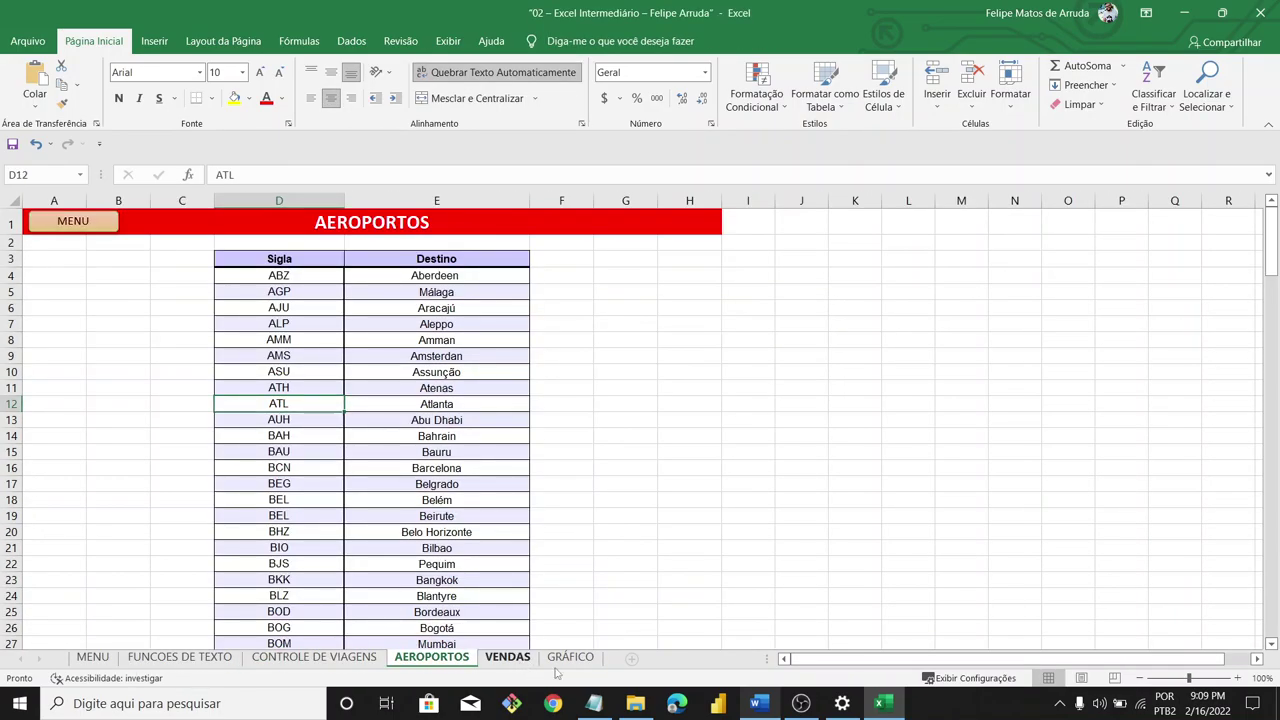
{"action": "left_click", "coordinate": [556, 666]}
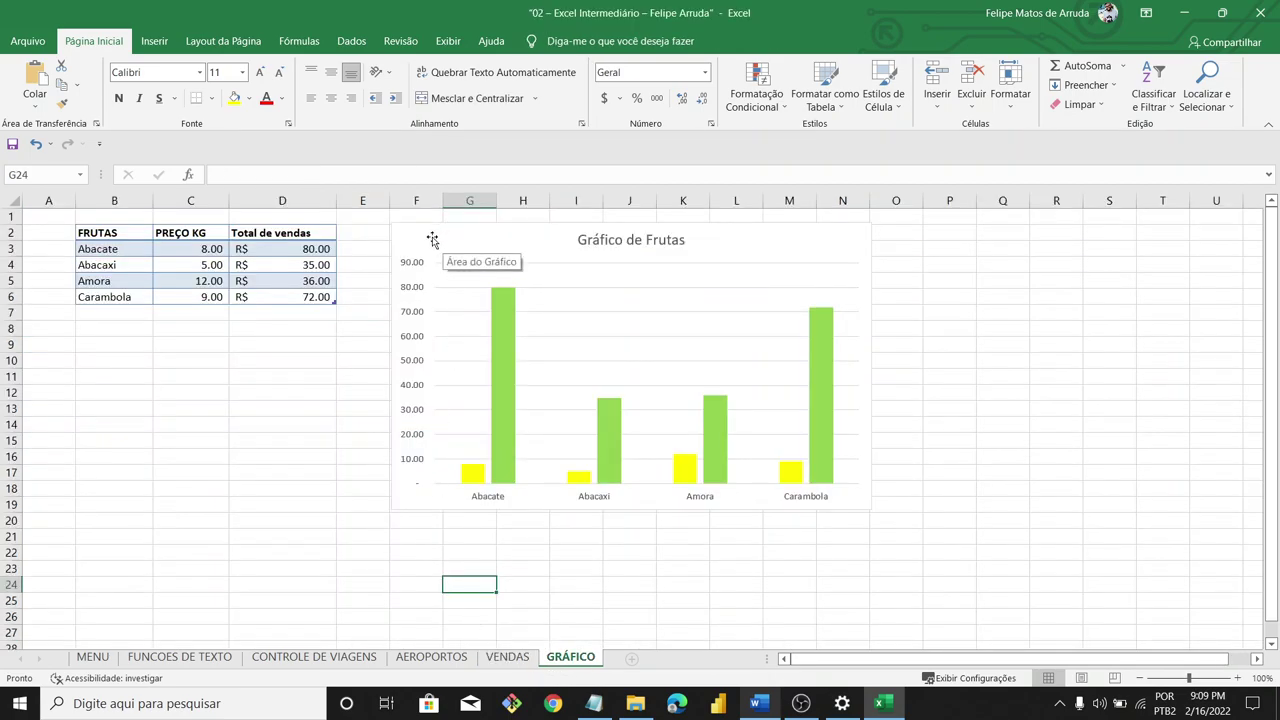
{"action": "left_click", "coordinate": [94, 658]}
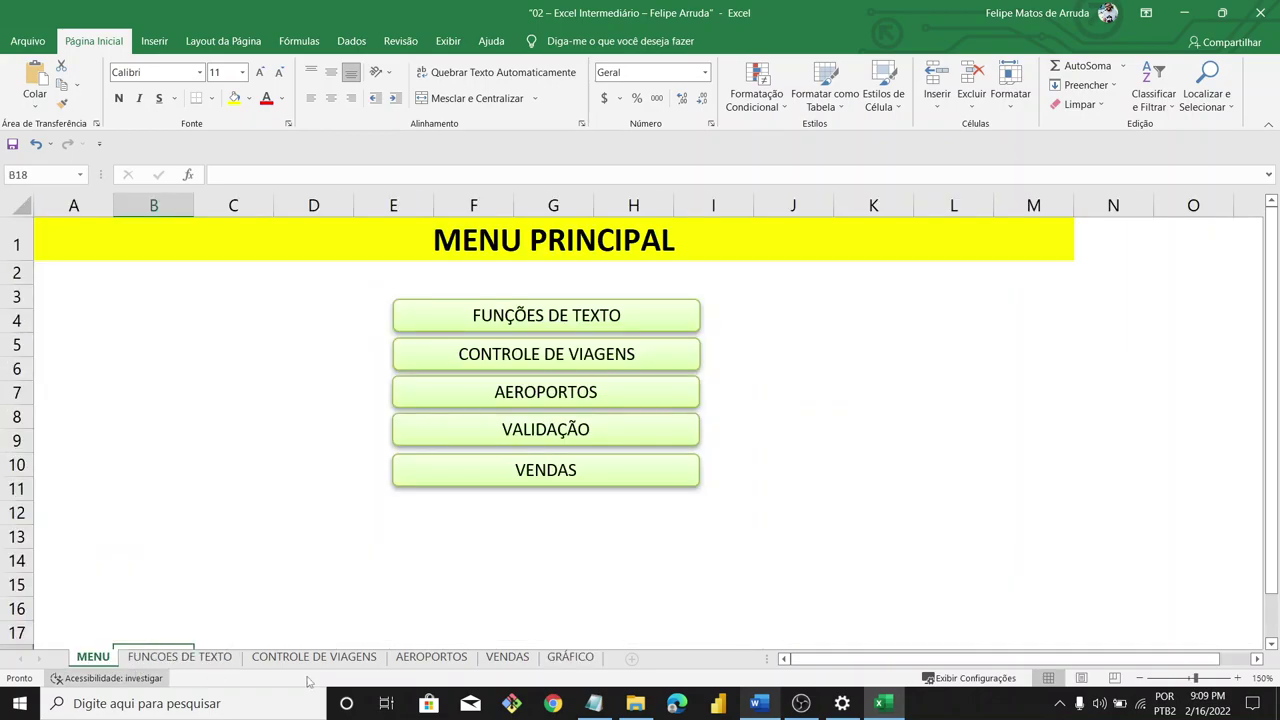